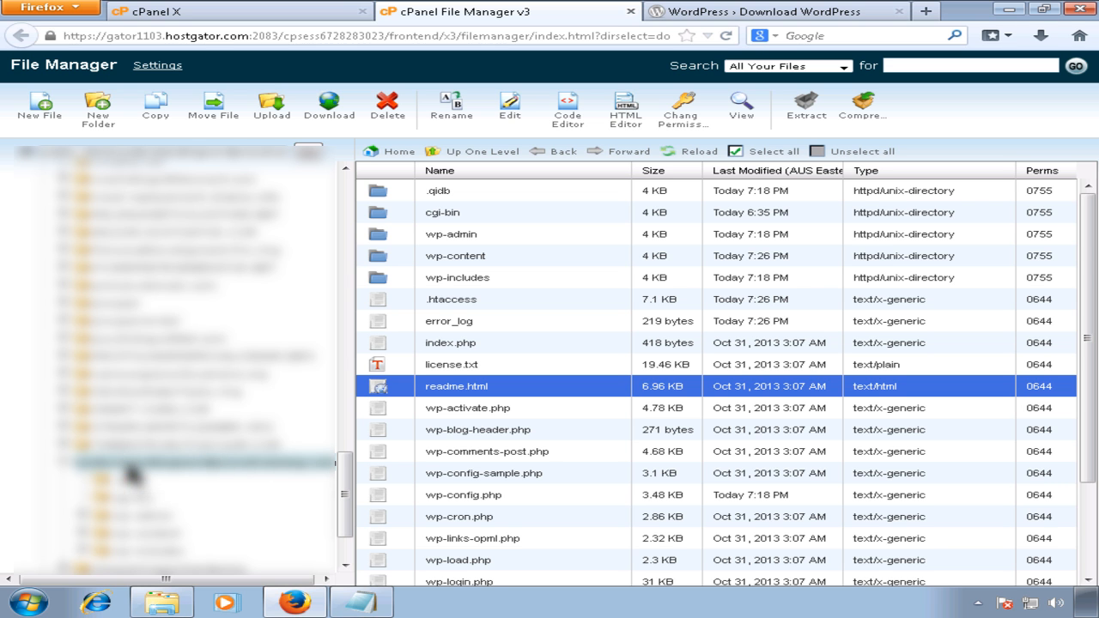
Step: Browse the hosted domain folders and open the WordPress site's folder in File Manager
left_click_drag(335, 485, 353, 347)
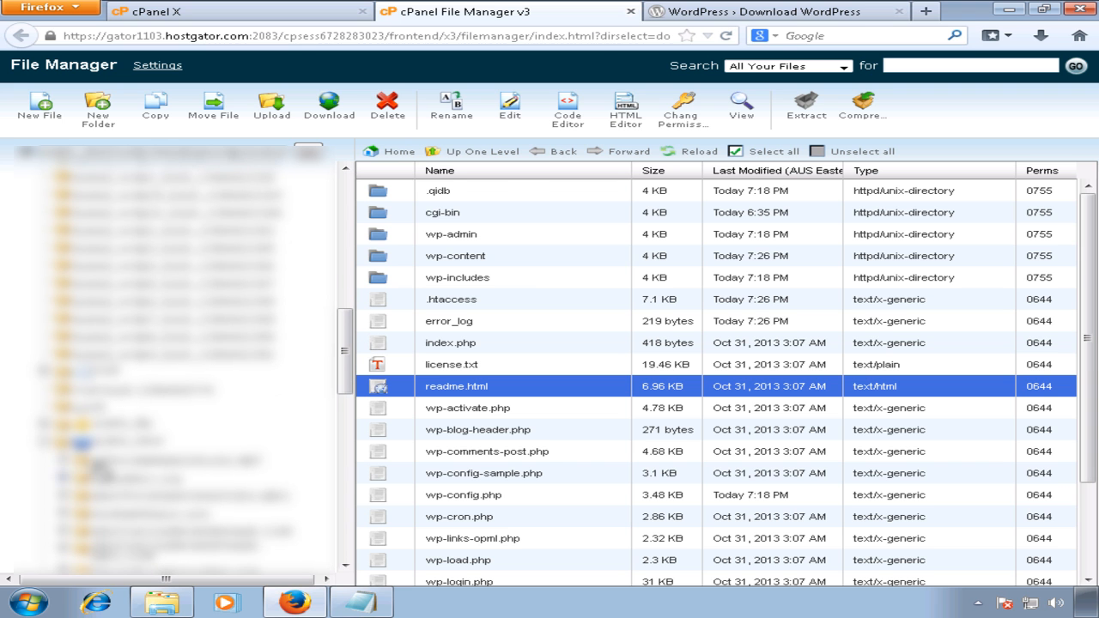
left_click(104, 444)
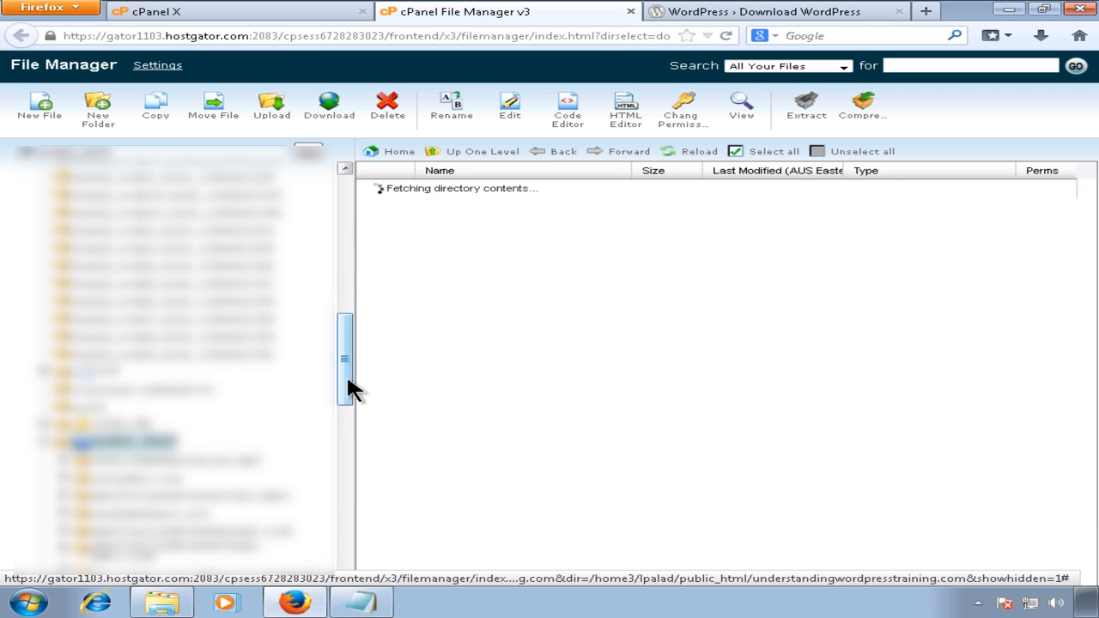
left_click_drag(349, 378, 336, 441)
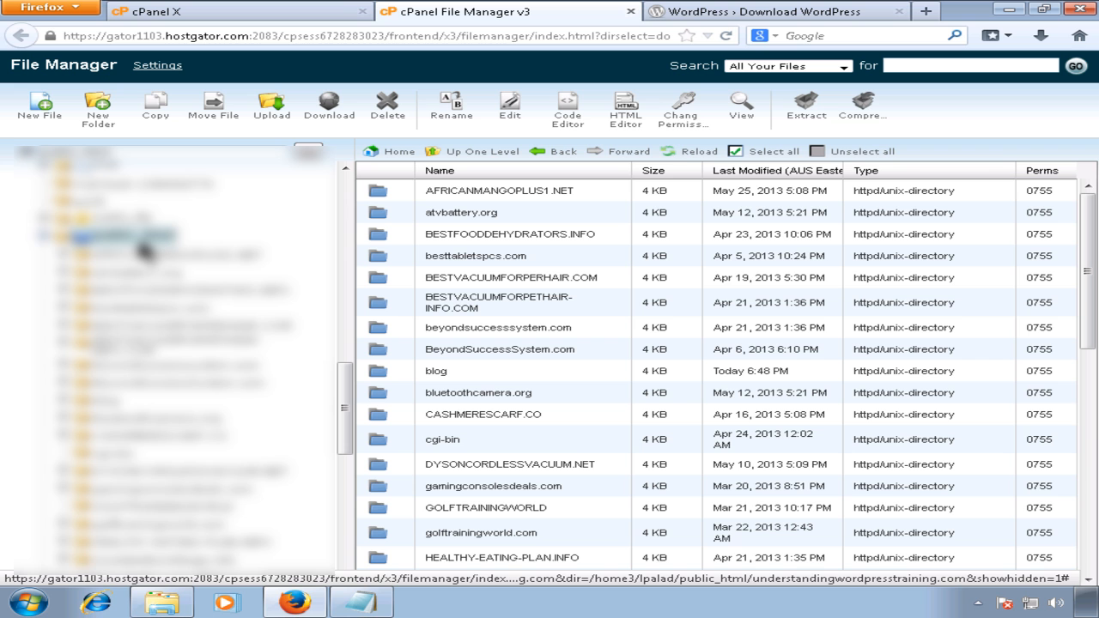
mouse_move(342, 395)
left_mouse_down()
mouse_move(346, 413)
mouse_move(344, 376)
mouse_move(336, 422)
mouse_move(339, 385)
left_mouse_up()
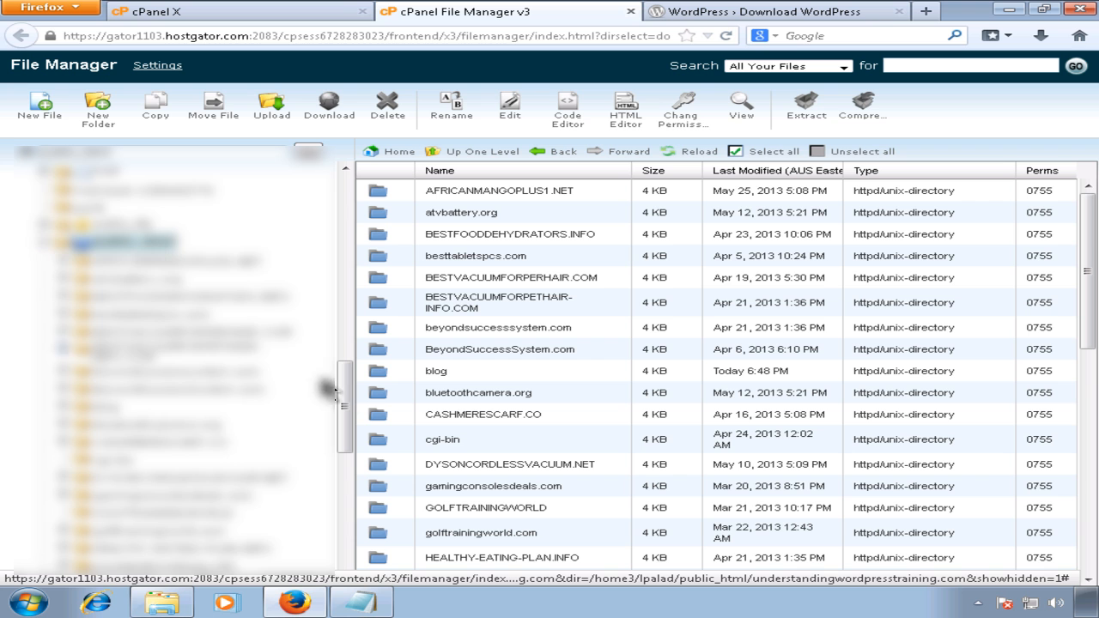
left_click_drag(346, 400, 336, 506)
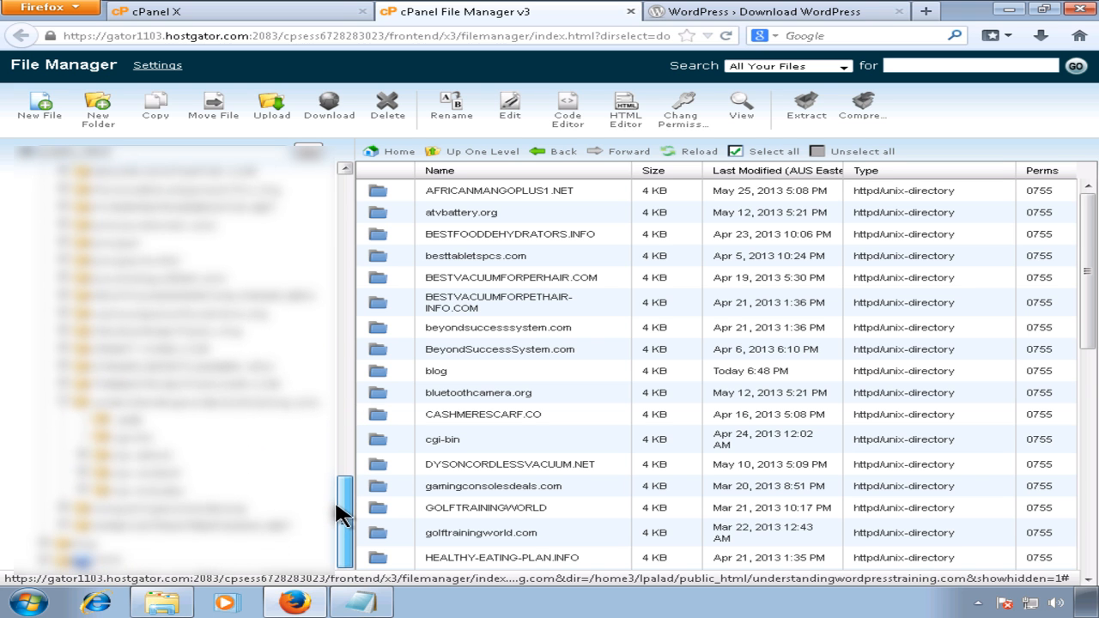
left_click(225, 402)
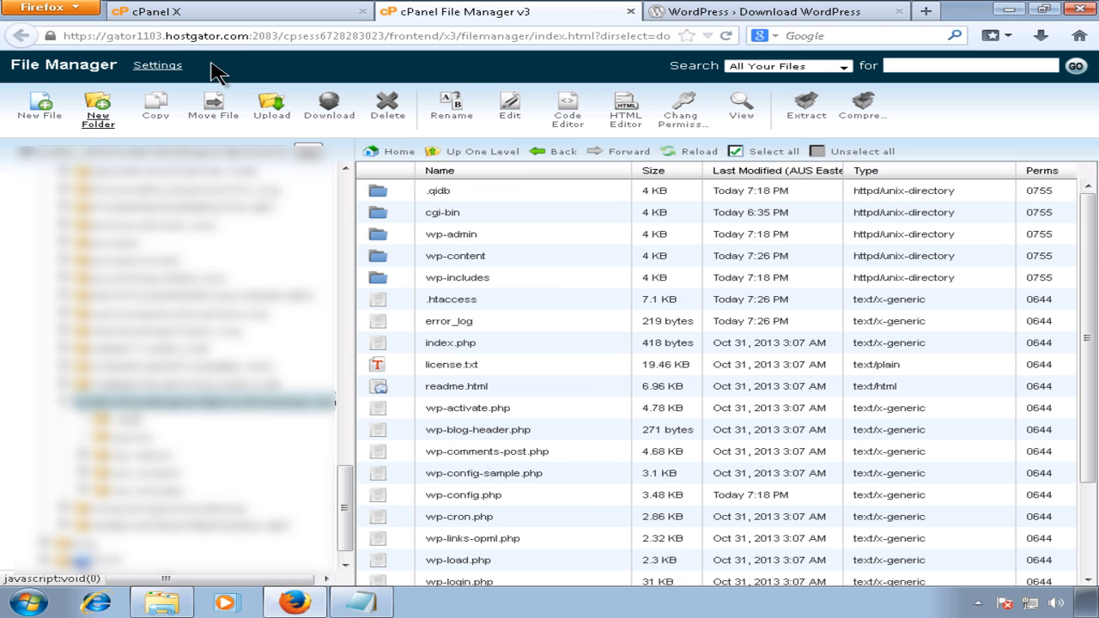
left_click(252, 20)
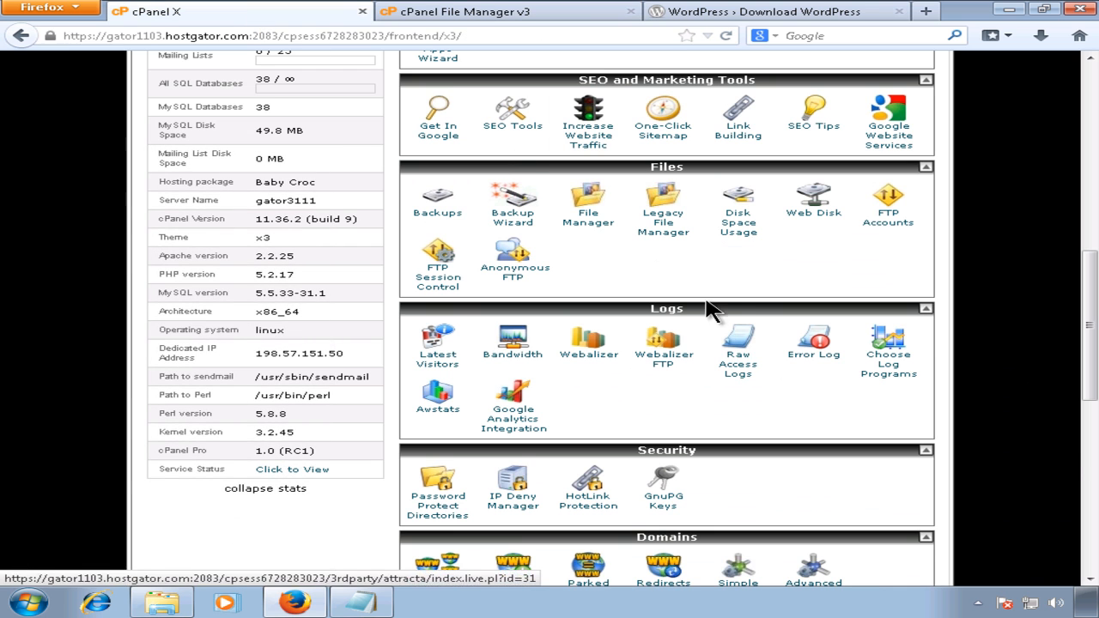
left_click_drag(1090, 396, 1097, 479)
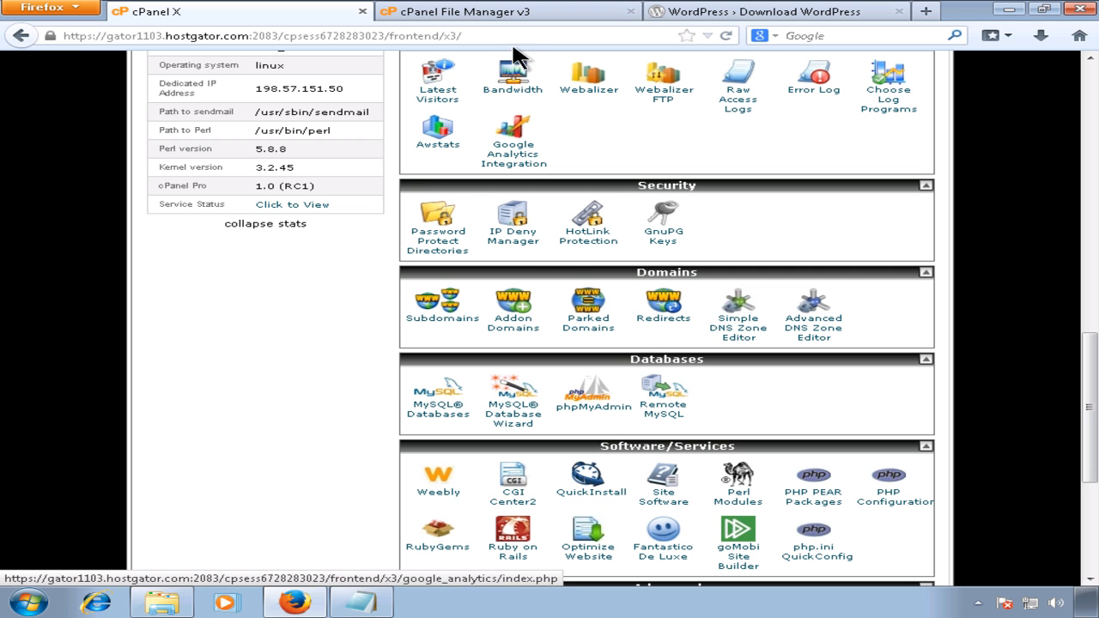
left_click(512, 15)
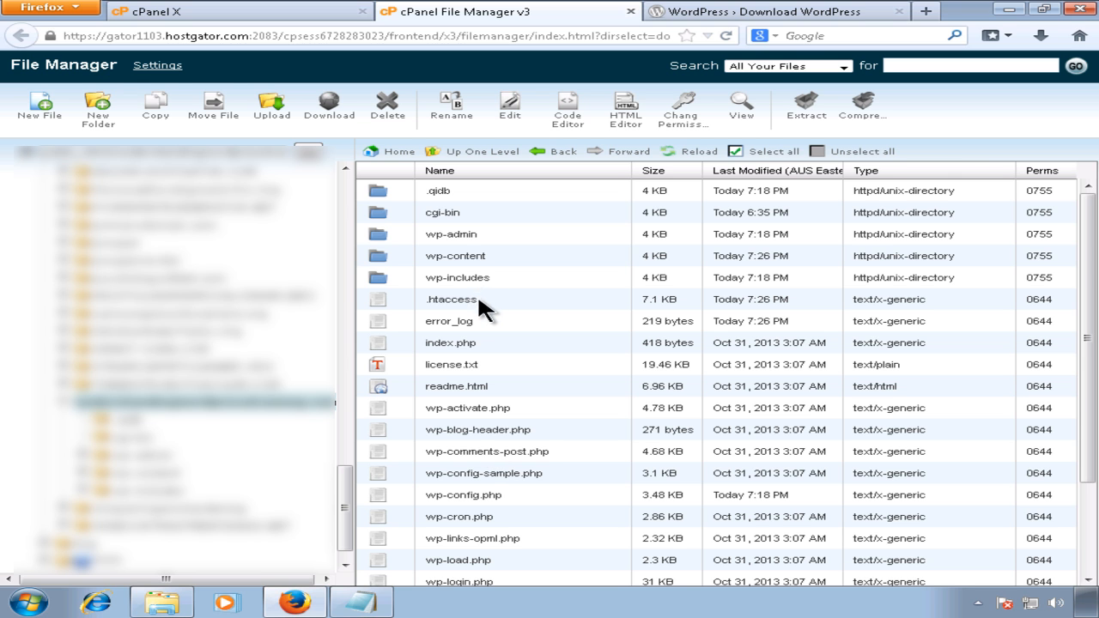
Step: Select every item in the site folder from .qidb down to xmlrpc.php
left_click(444, 193)
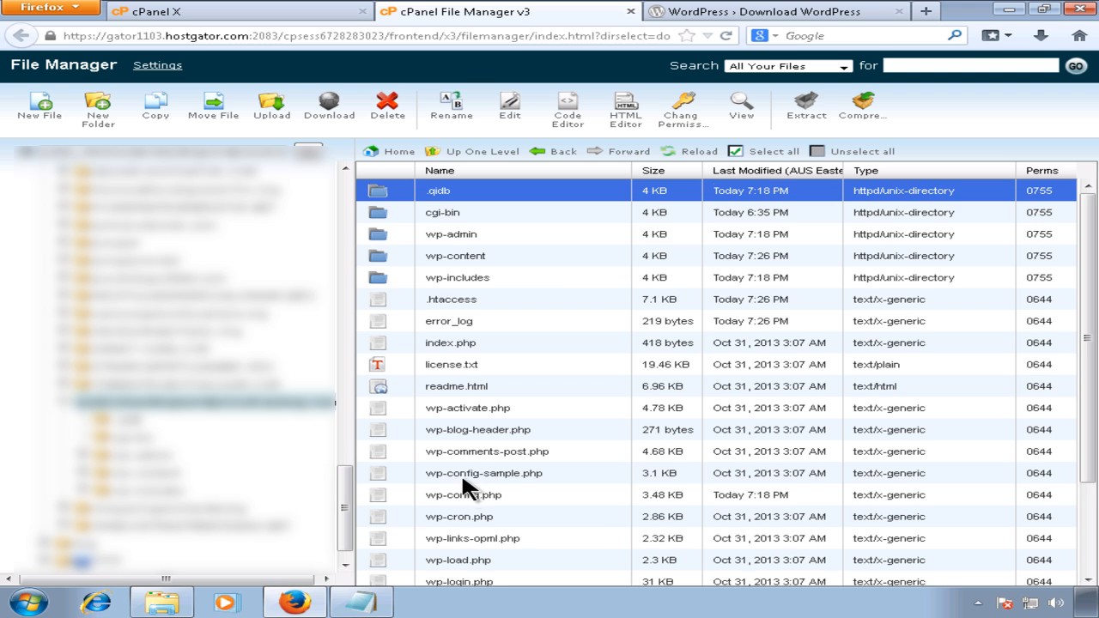
scroll(462, 470, "down", 3)
scroll(486, 468, "down", 1)
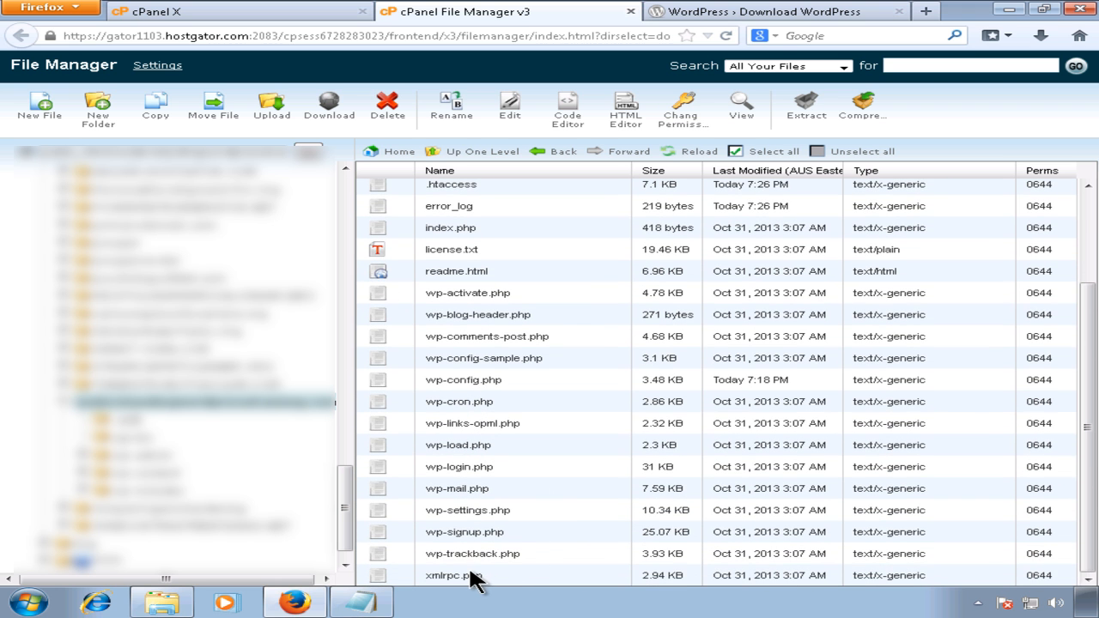
left_click(471, 577, "shift")
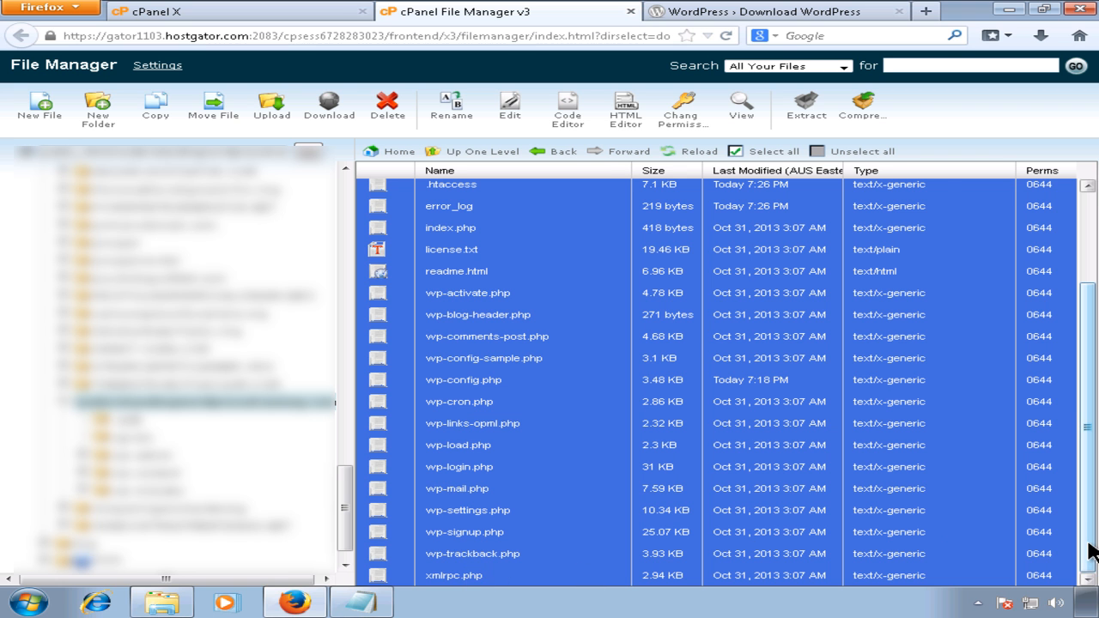
scroll(1091, 541, "up", 4)
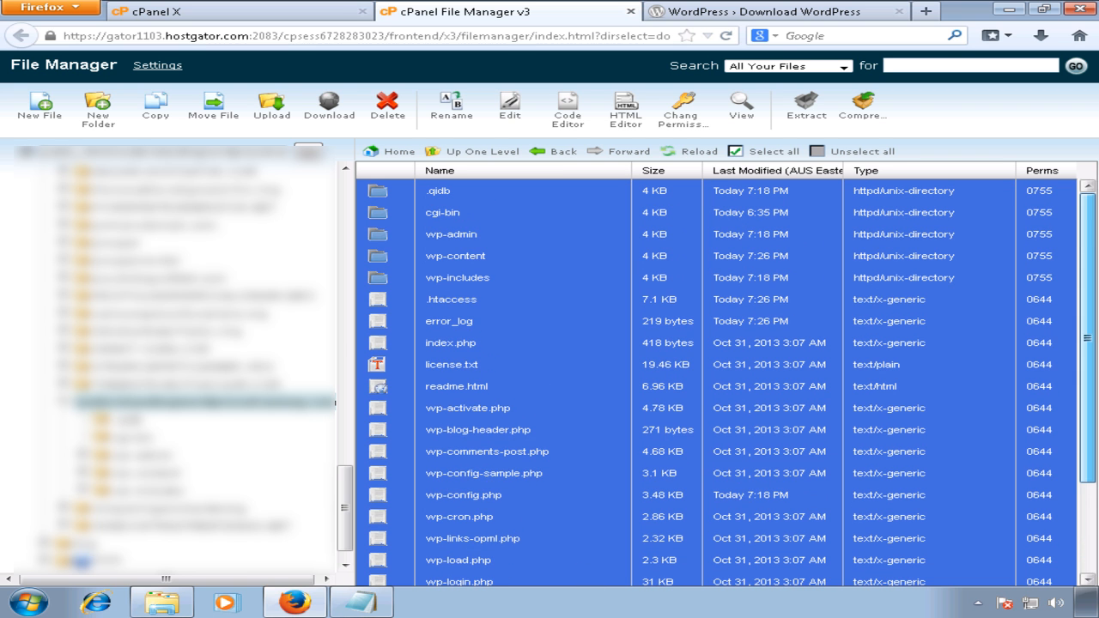
left_click(454, 191)
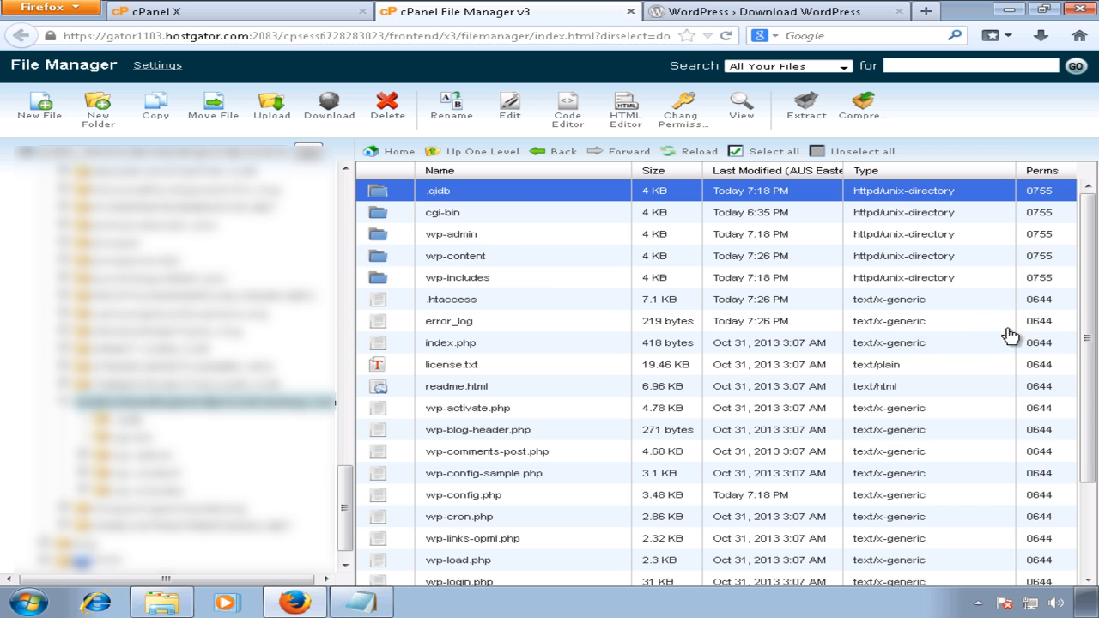
left_click_drag(1087, 343, 1073, 453)
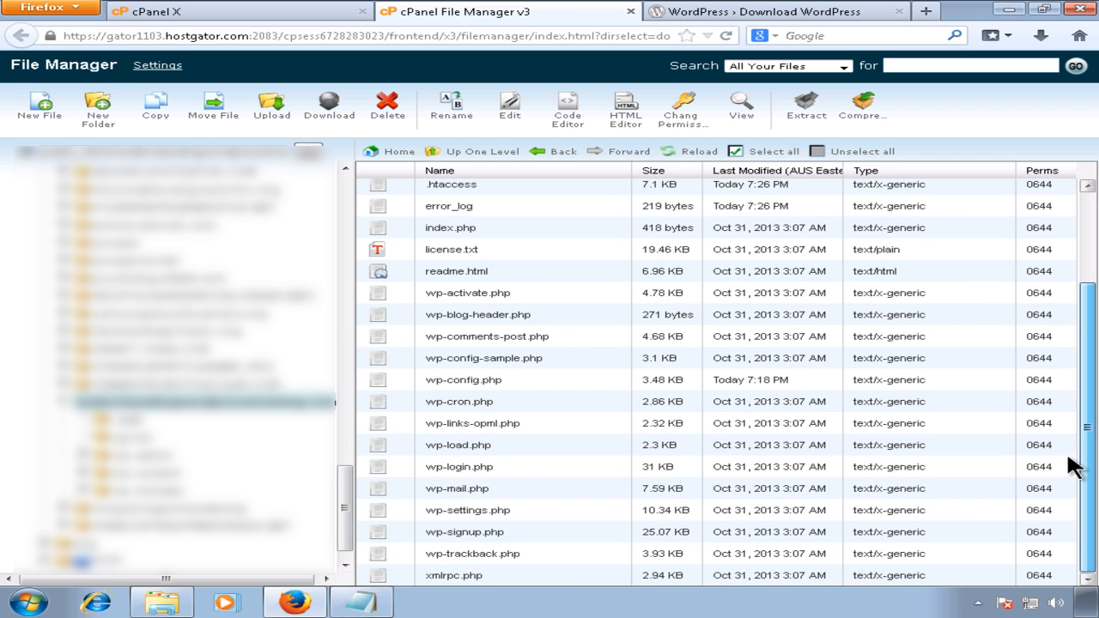
left_click(478, 577, "shift")
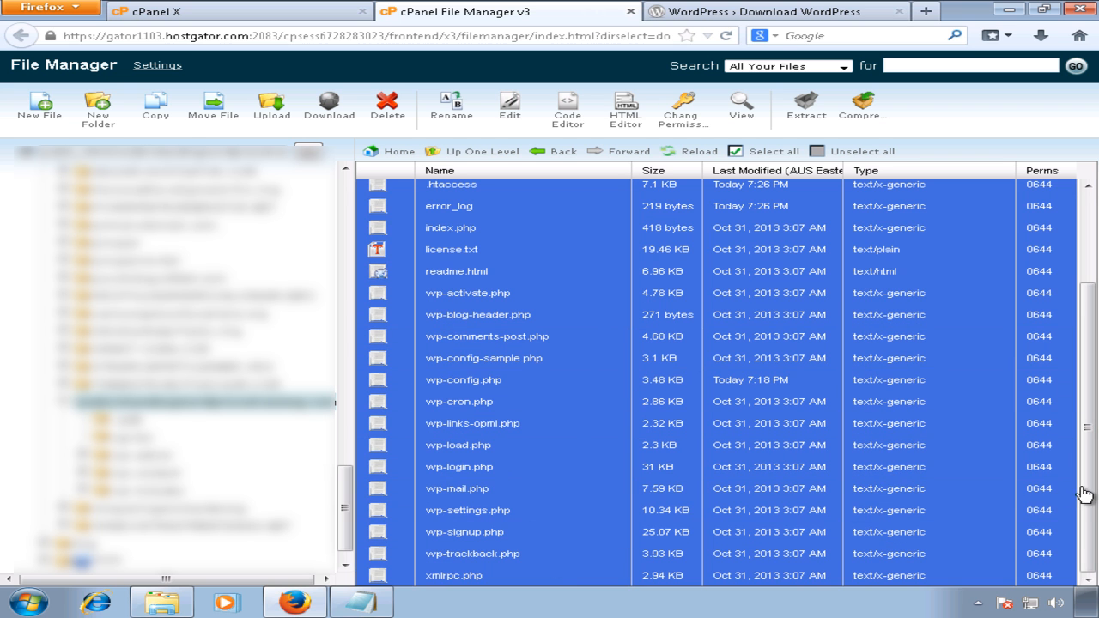
left_click_drag(1084, 490, 1085, 403)
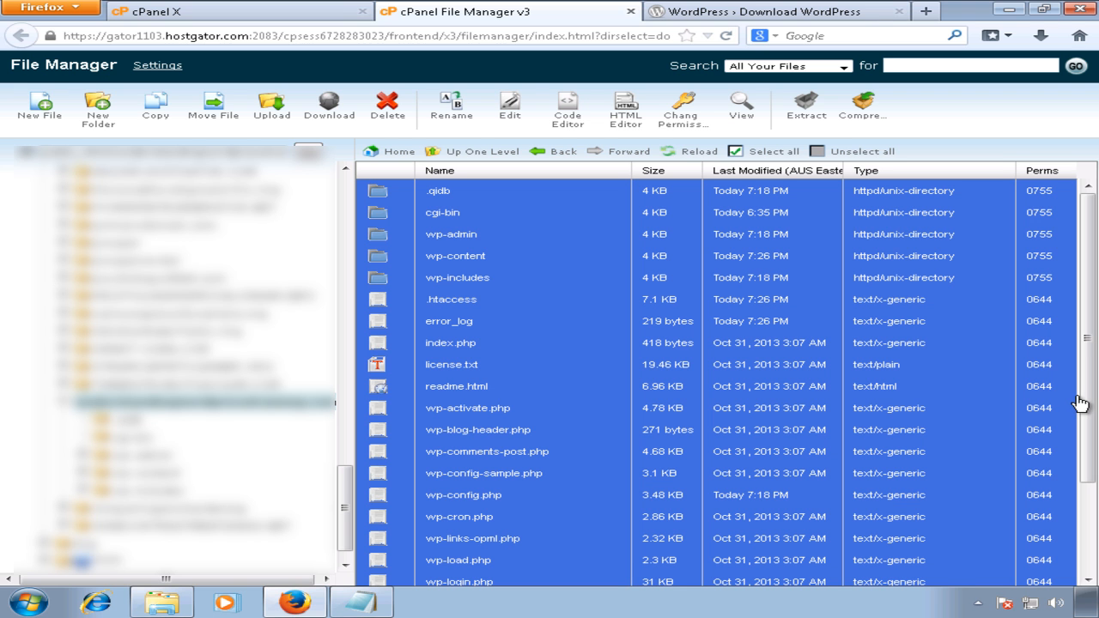
Step: Reselect just the .qidb folder, reload the site folder listing and return to the download page
left_click(521, 235)
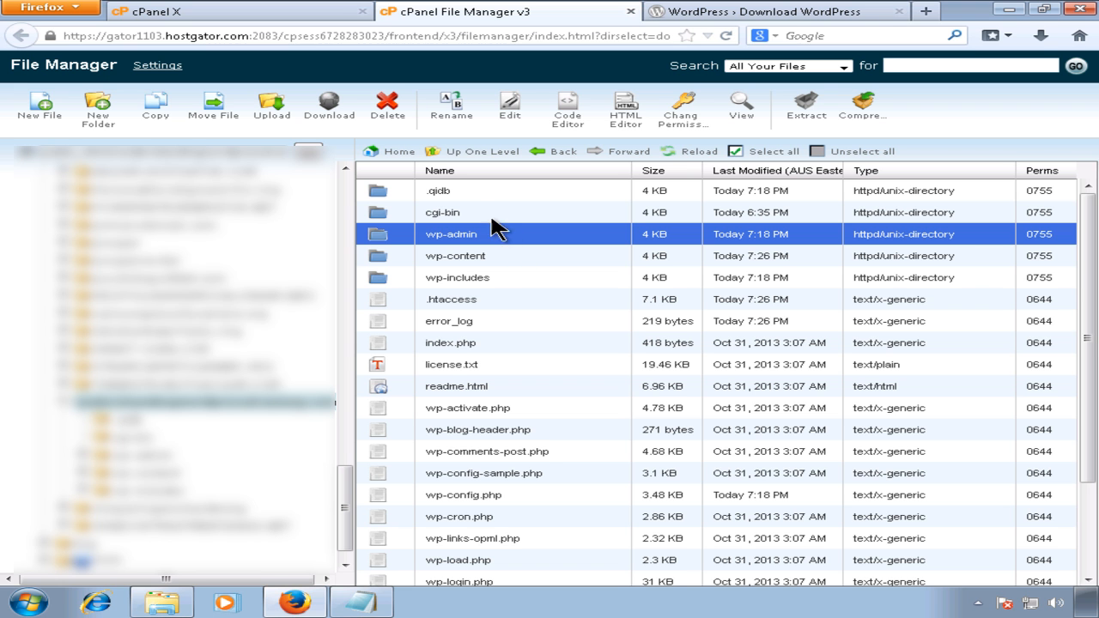
left_click(467, 191)
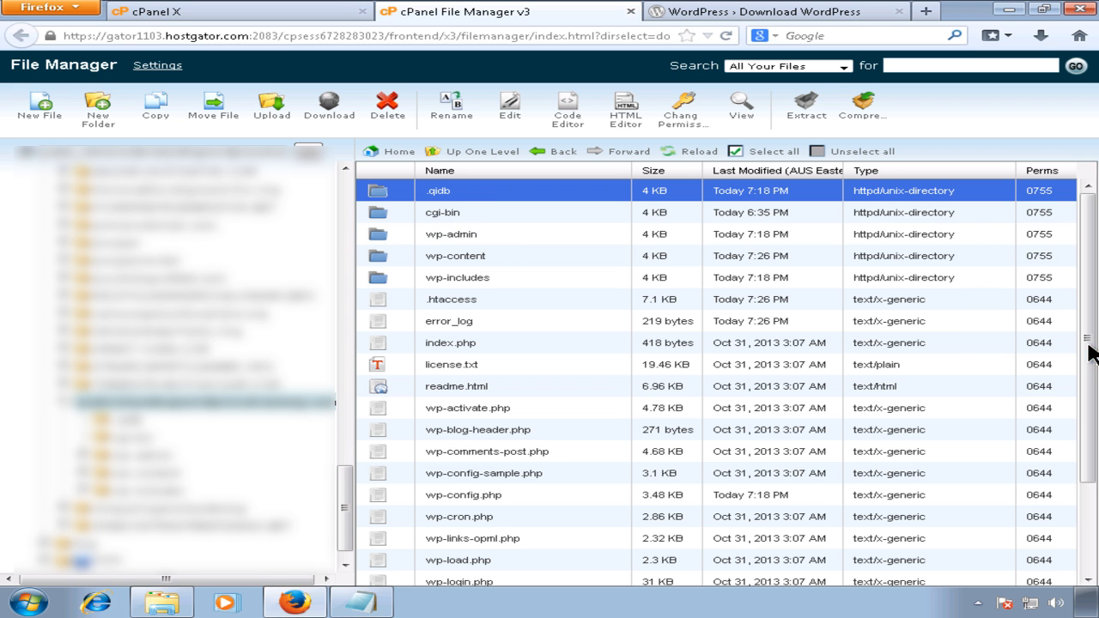
left_click_drag(1089, 363, 1069, 483)
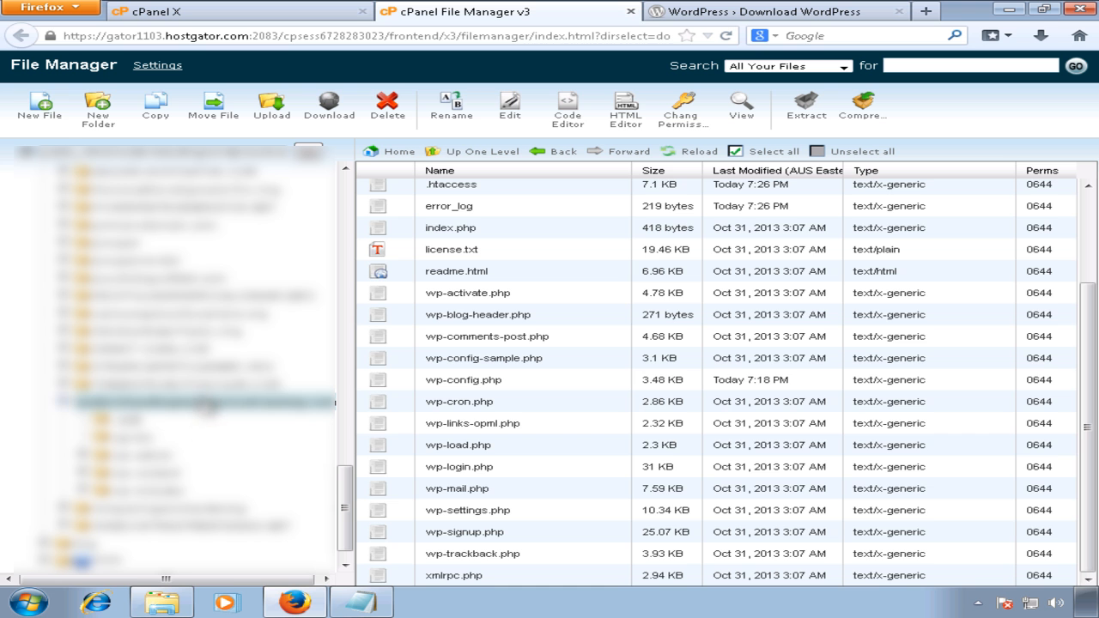
left_click(211, 416)
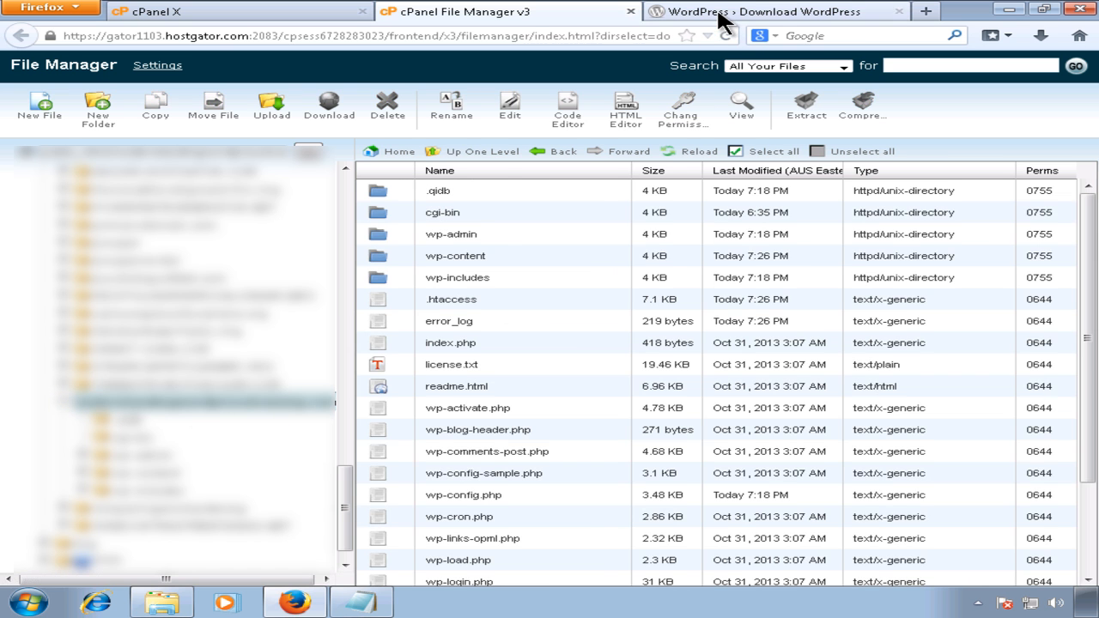
left_click(666, 14)
Step: Load understandingwordpresstraining.com in a new tab, then add /wp-admin to its address
left_click(925, 13)
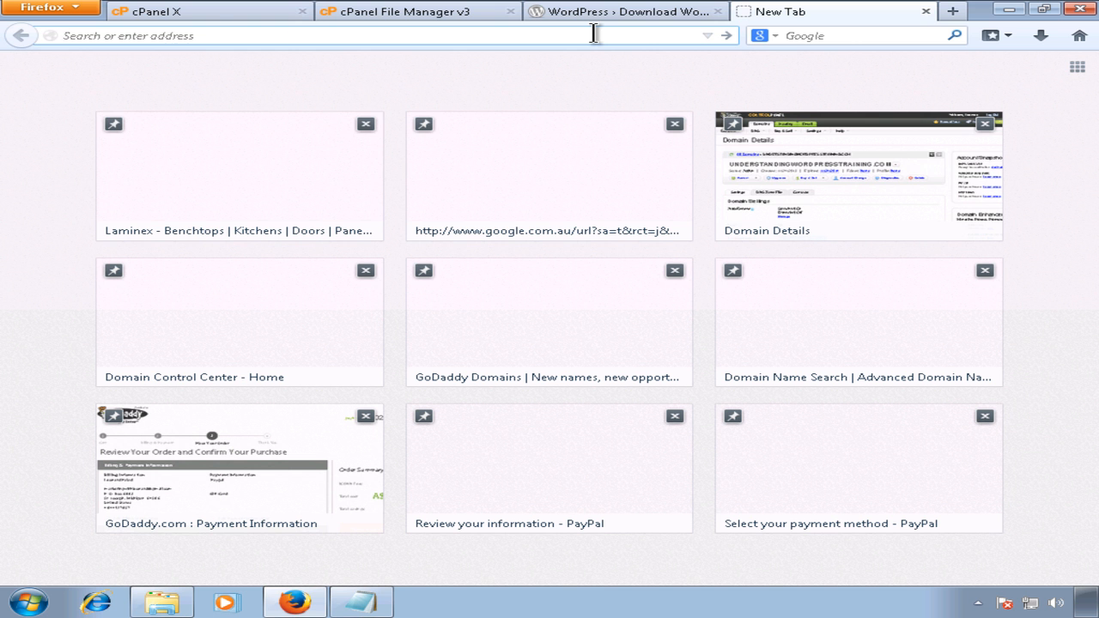
type("un")
key("Return")
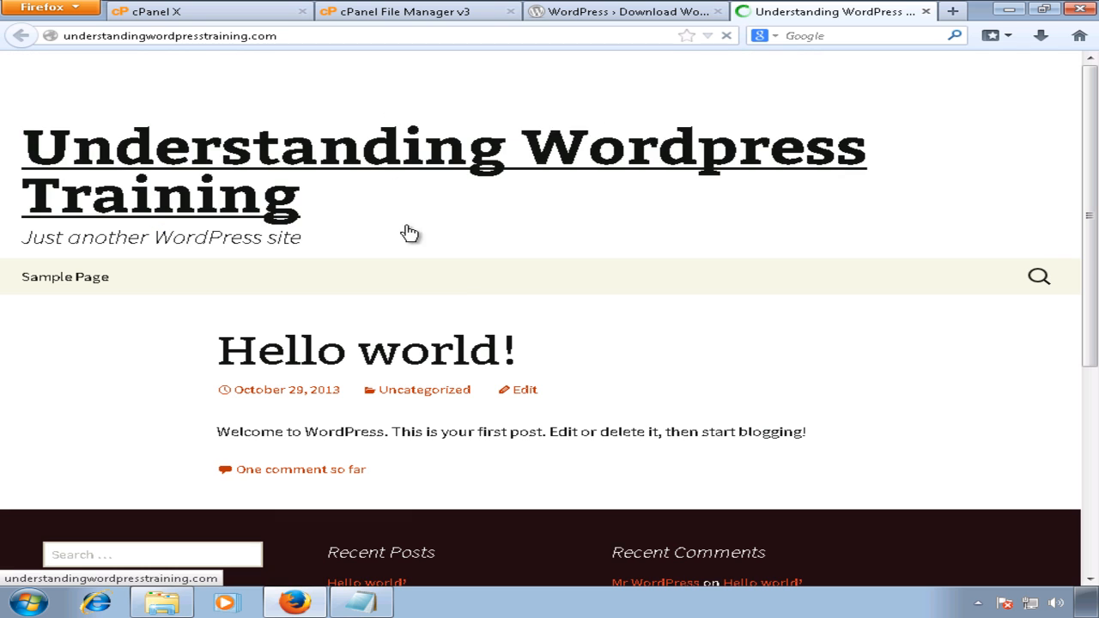
left_click_drag(1092, 331, 1063, 314)
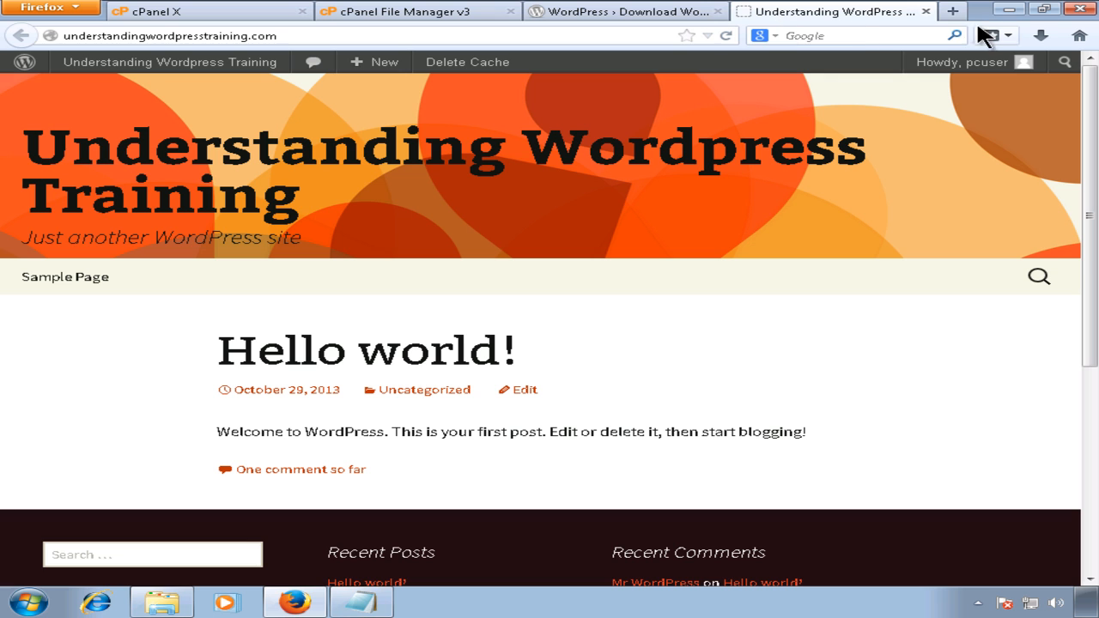
left_click(646, 38)
left_click(652, 34)
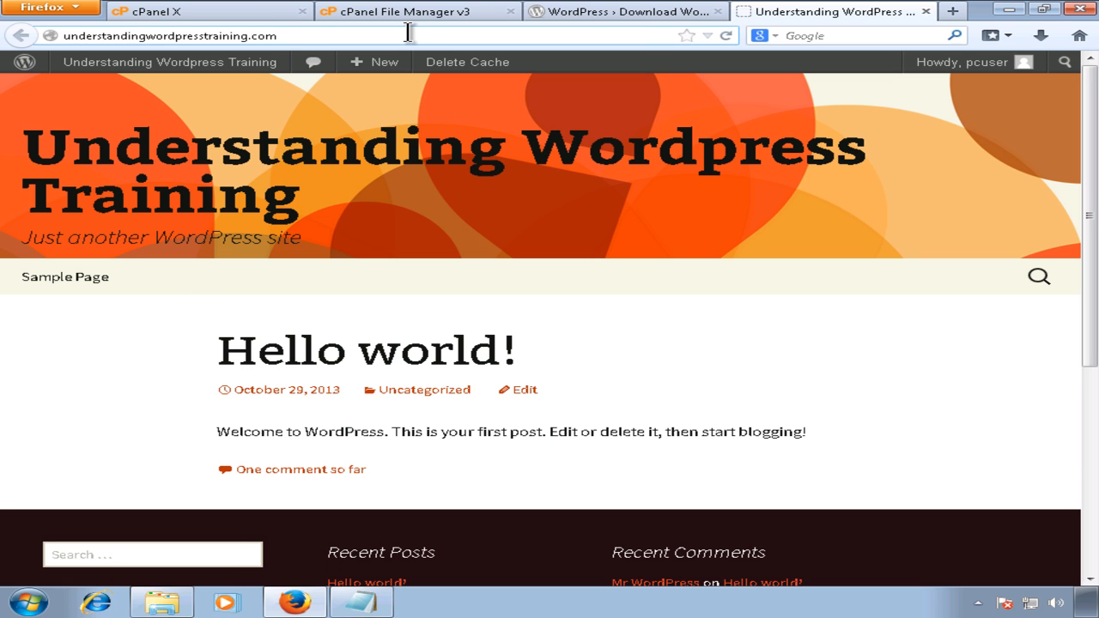
type("/wp")
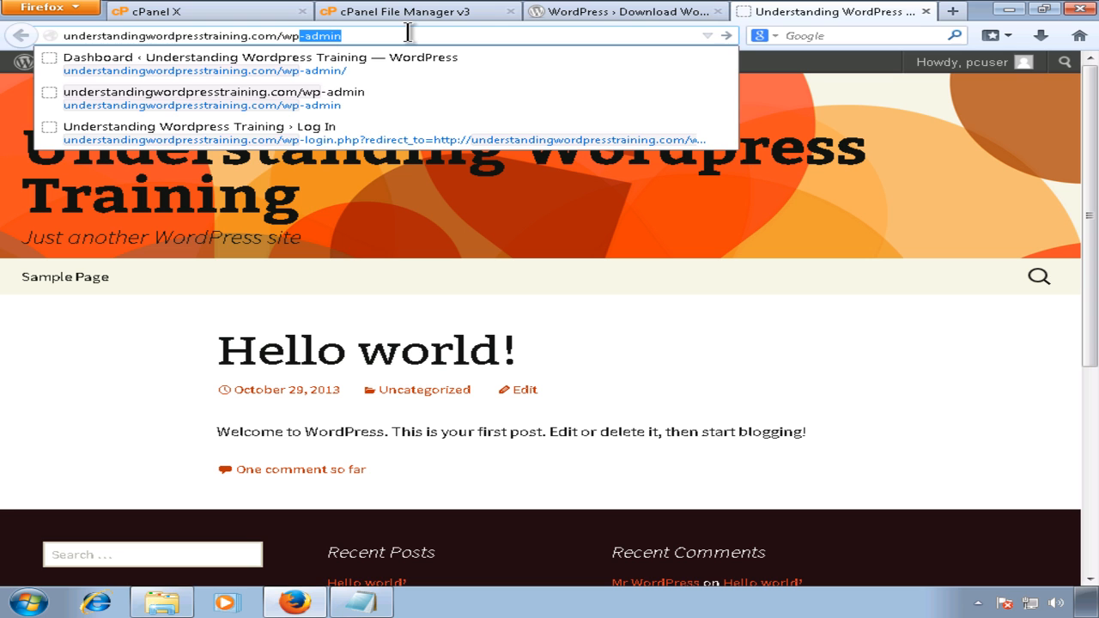
key("Return")
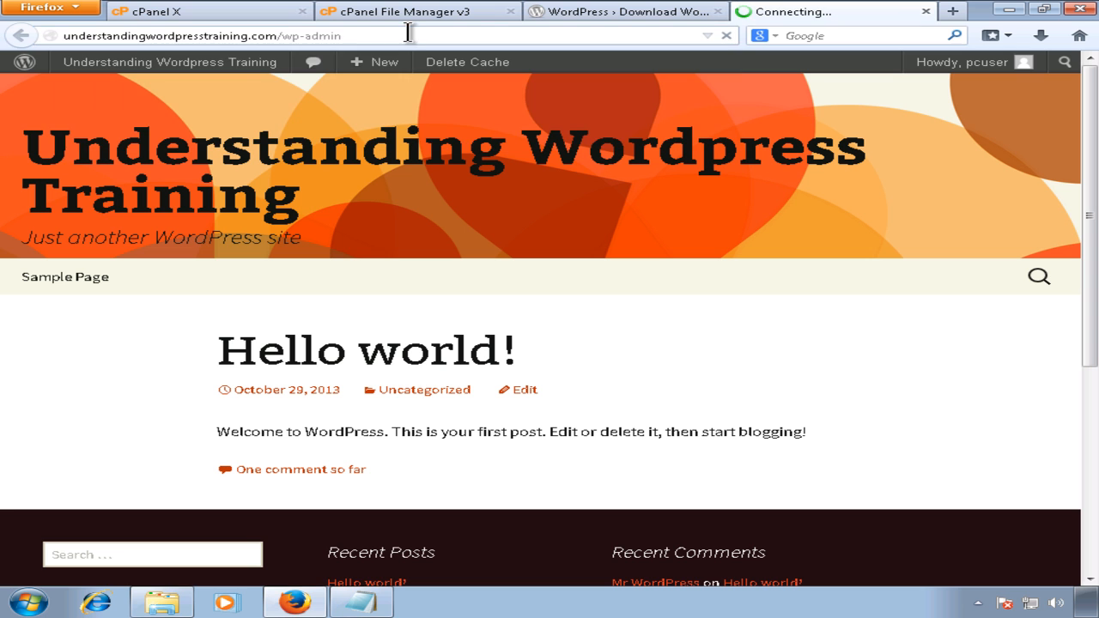
left_click(355, 606)
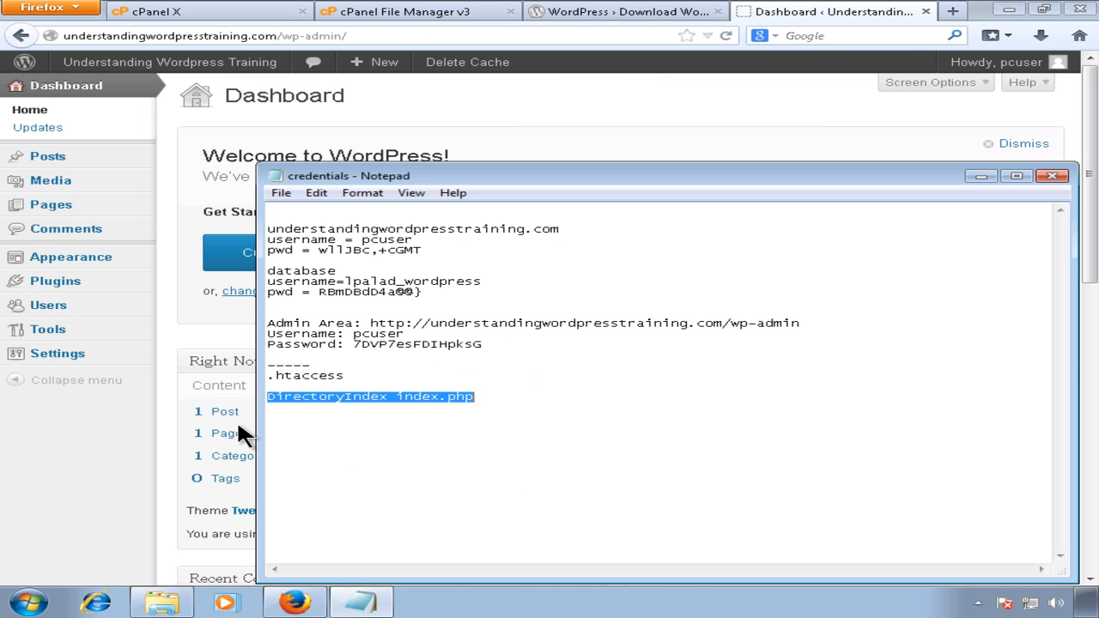
Step: From the Dashboard, go to Appearance > Themes to list the installed themes
left_click(93, 440)
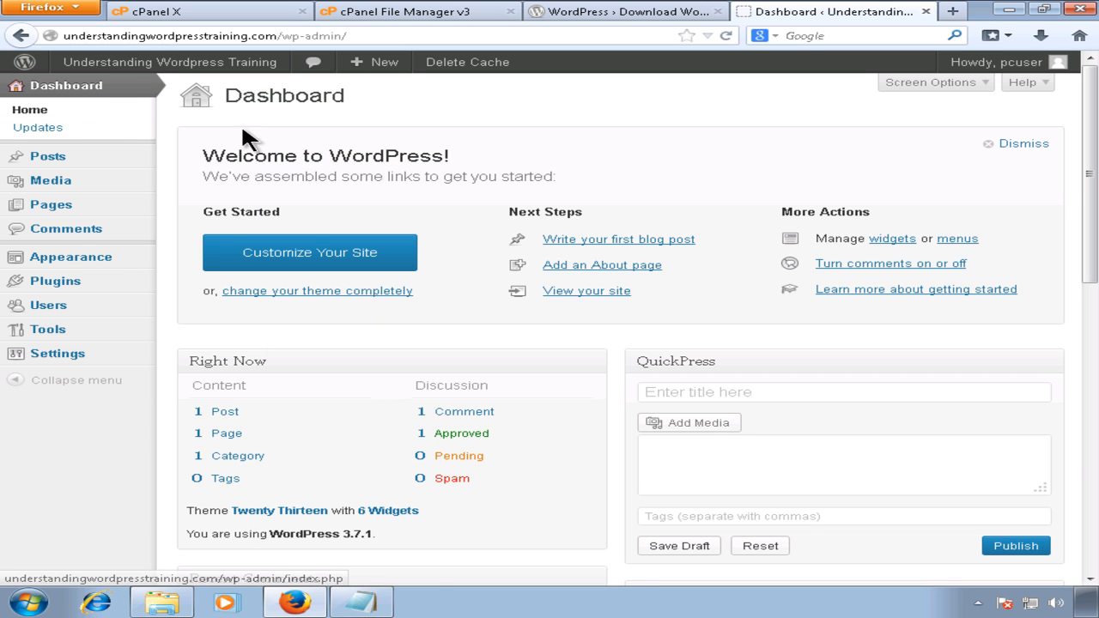
mouse_move(80, 259)
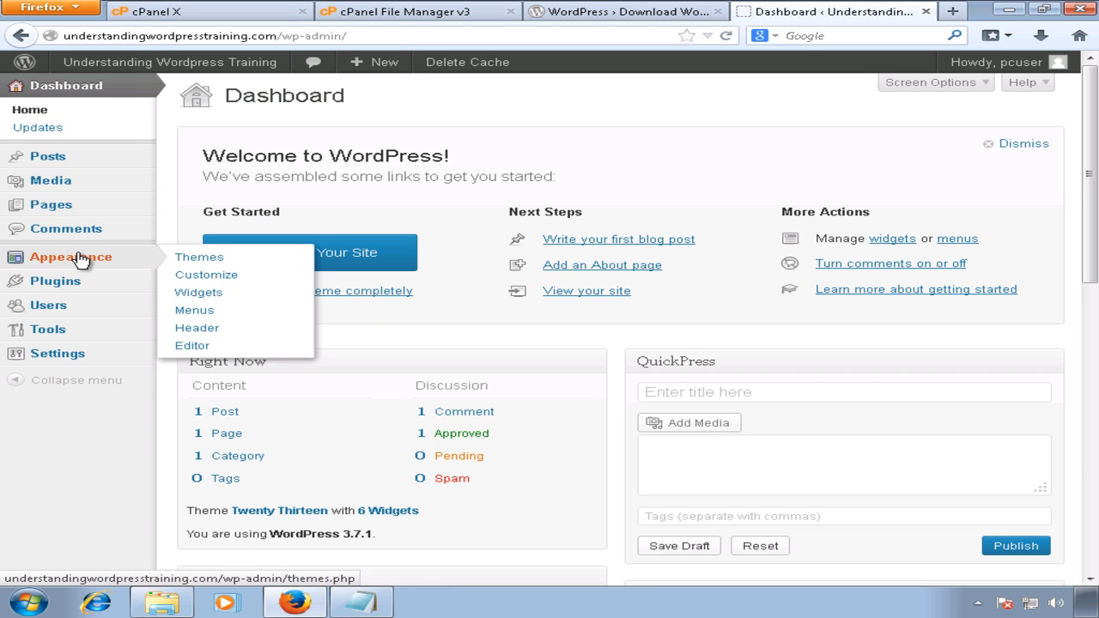
left_click(206, 259)
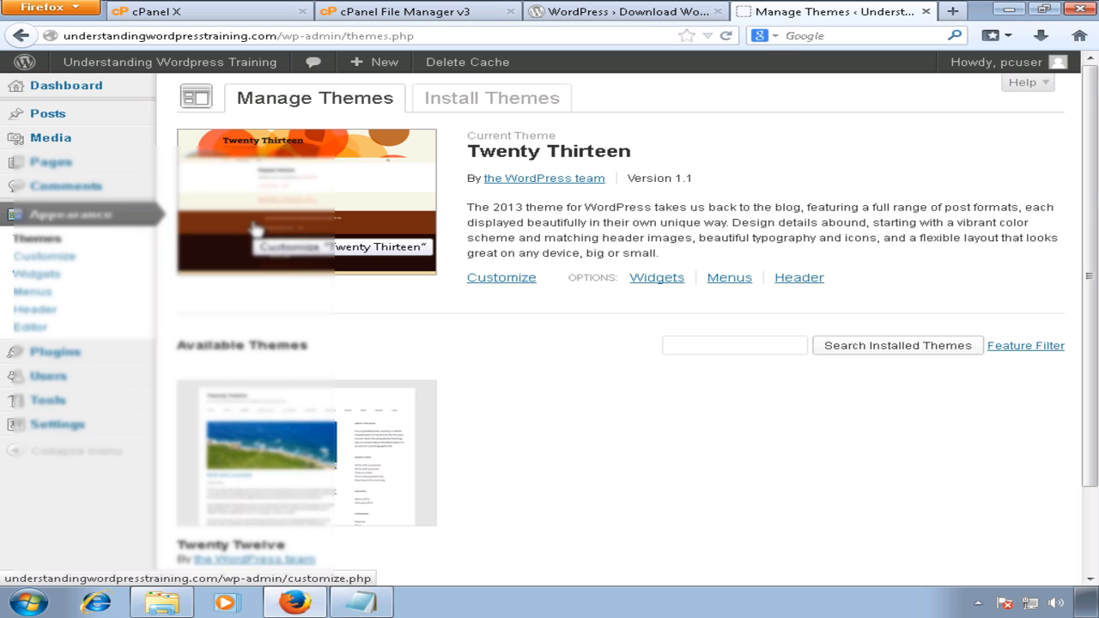
left_click(435, 18)
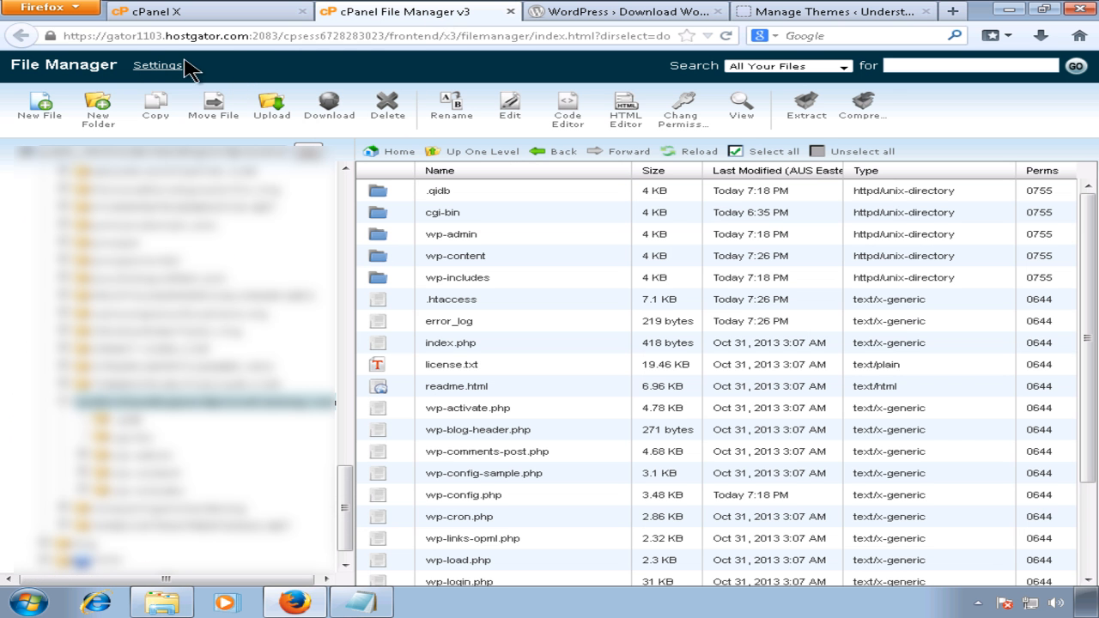
left_click_drag(166, 38, 244, 33)
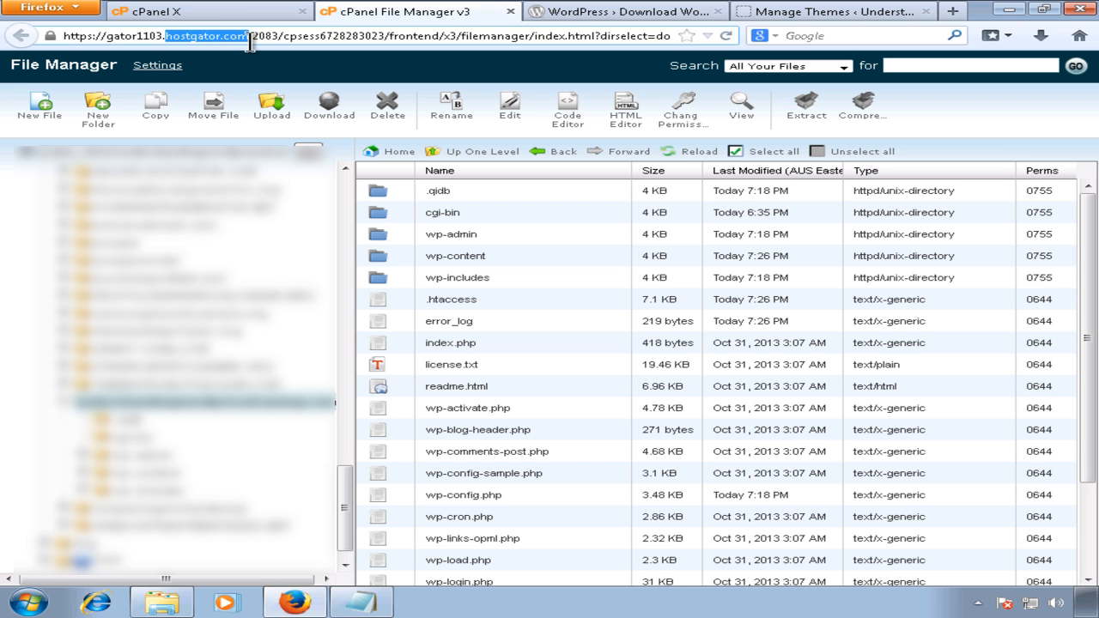
left_click(812, 19)
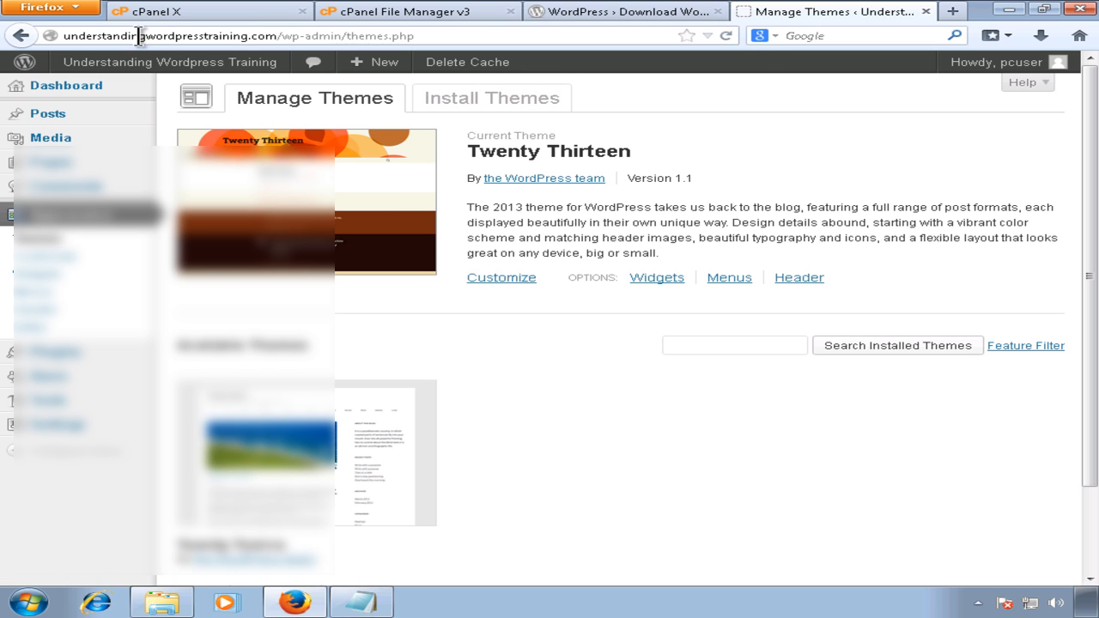
left_click_drag(274, 35, 64, 34)
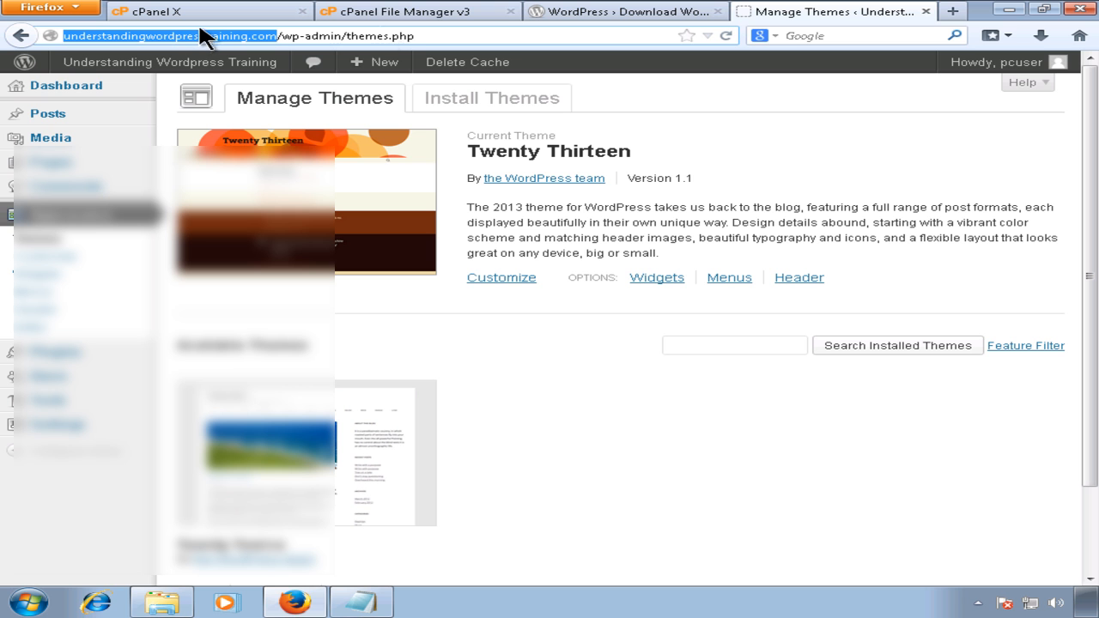
left_click(393, 12)
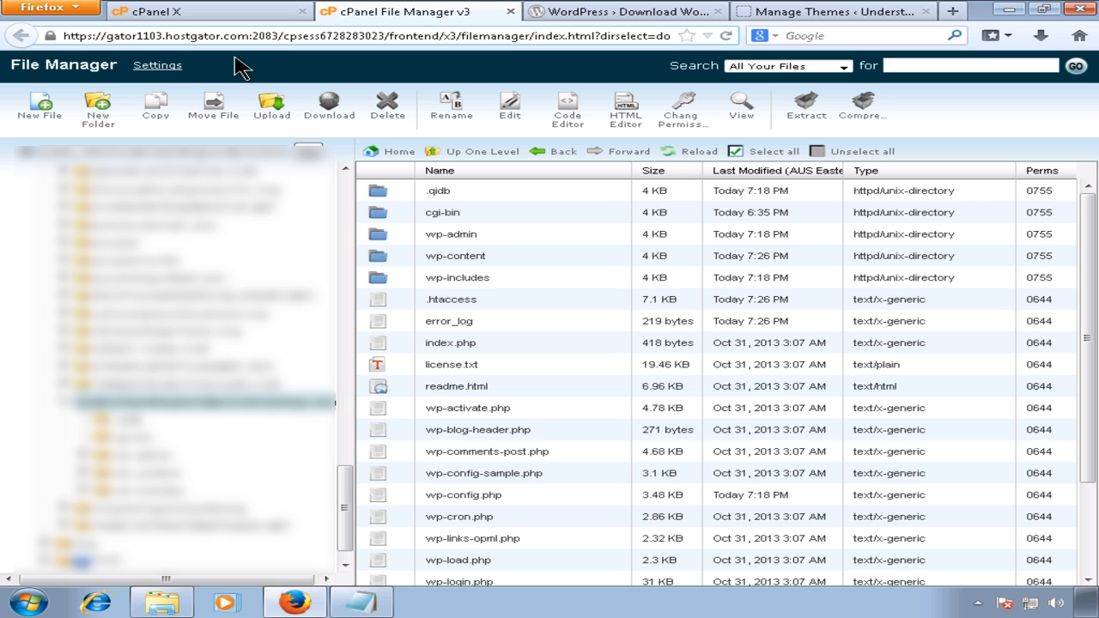
left_click_drag(251, 35, 163, 39)
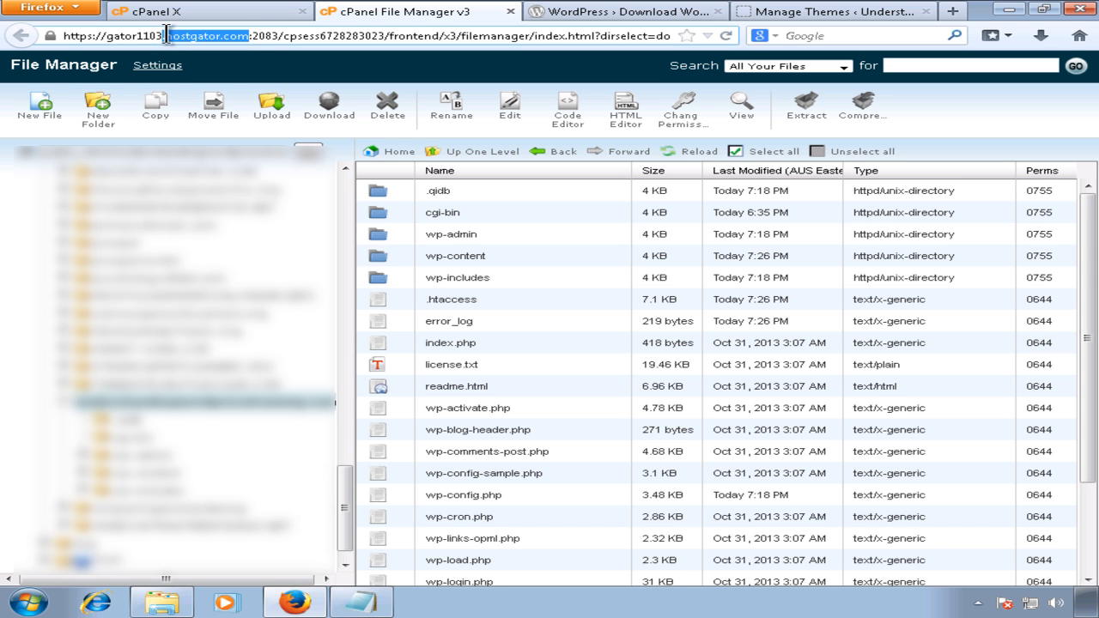
left_click(799, 12)
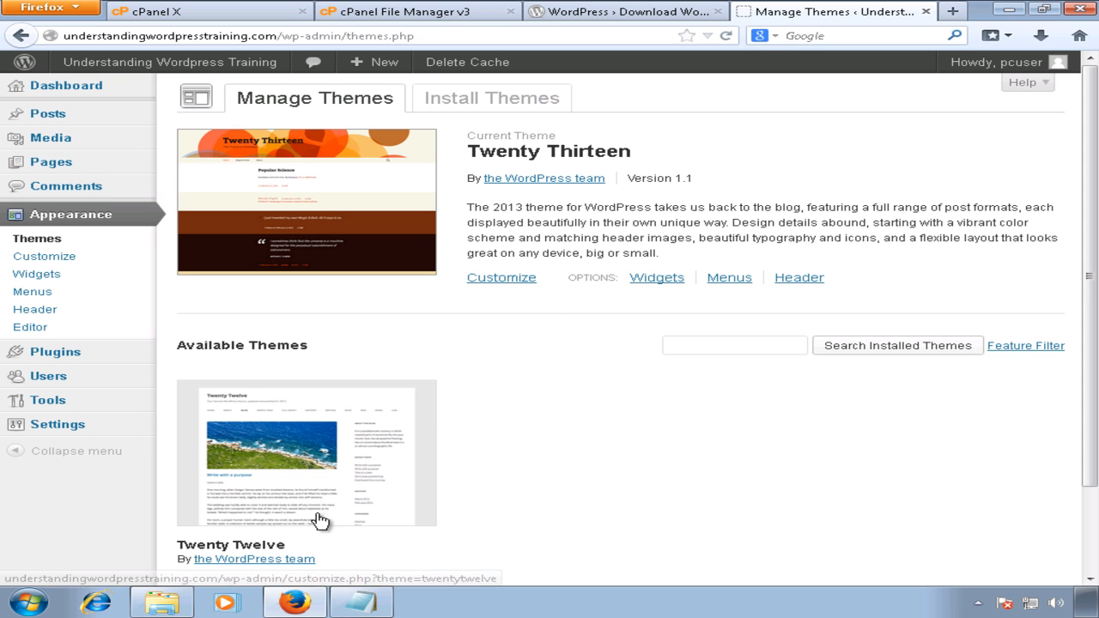
Step: Activate the Twenty Twelve theme on the Manage Themes page
scroll(305, 502, "down", 2)
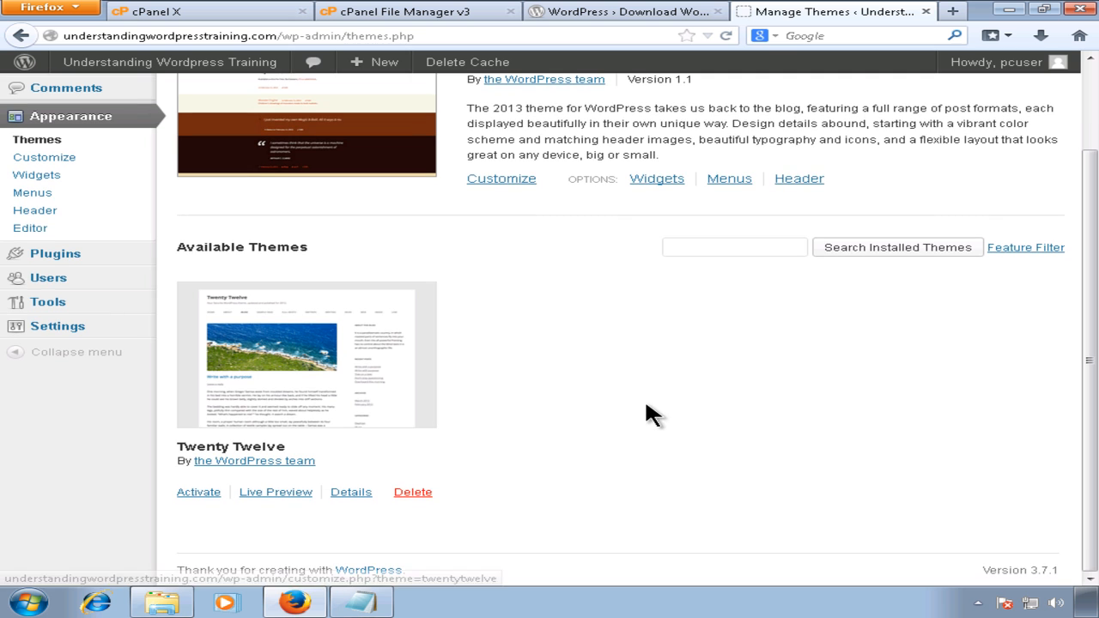
scroll(633, 393, "up", 2)
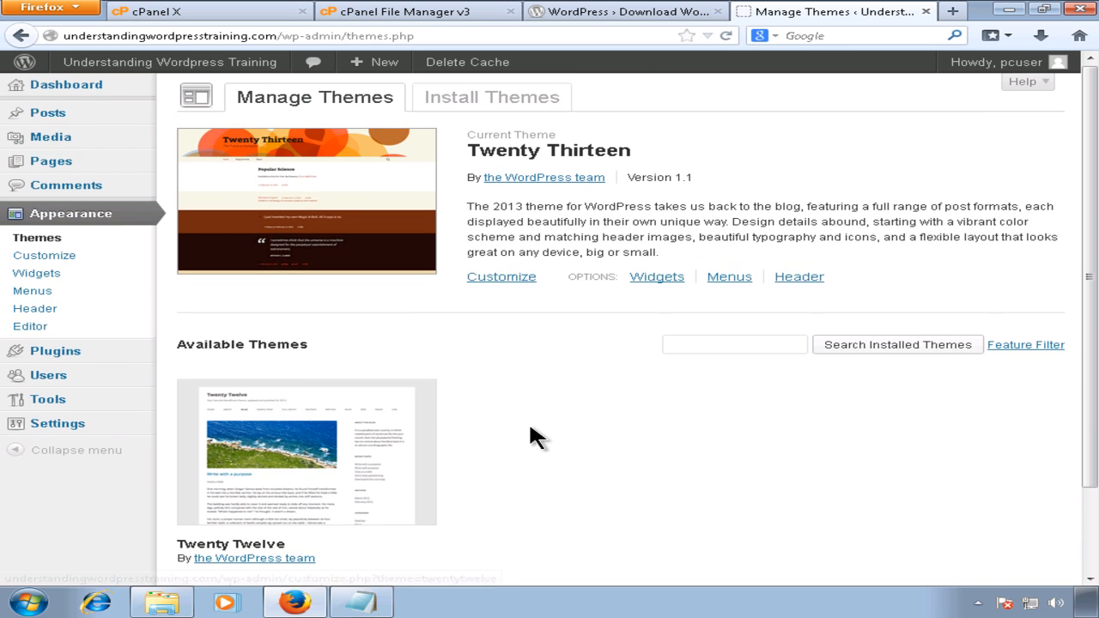
scroll(529, 421, "down", 2)
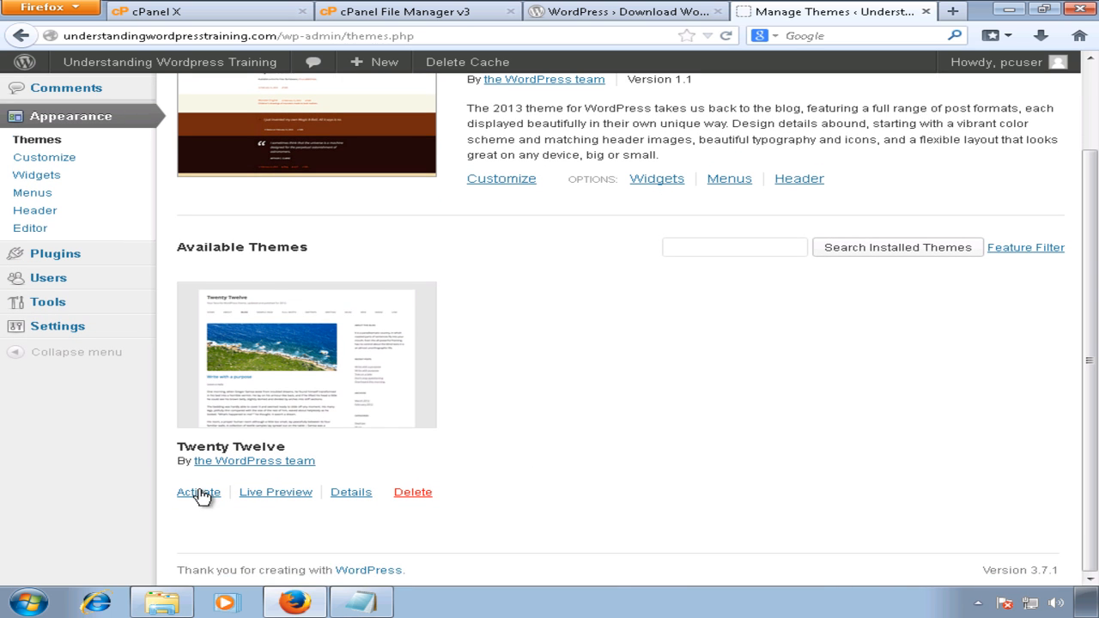
left_click(199, 492)
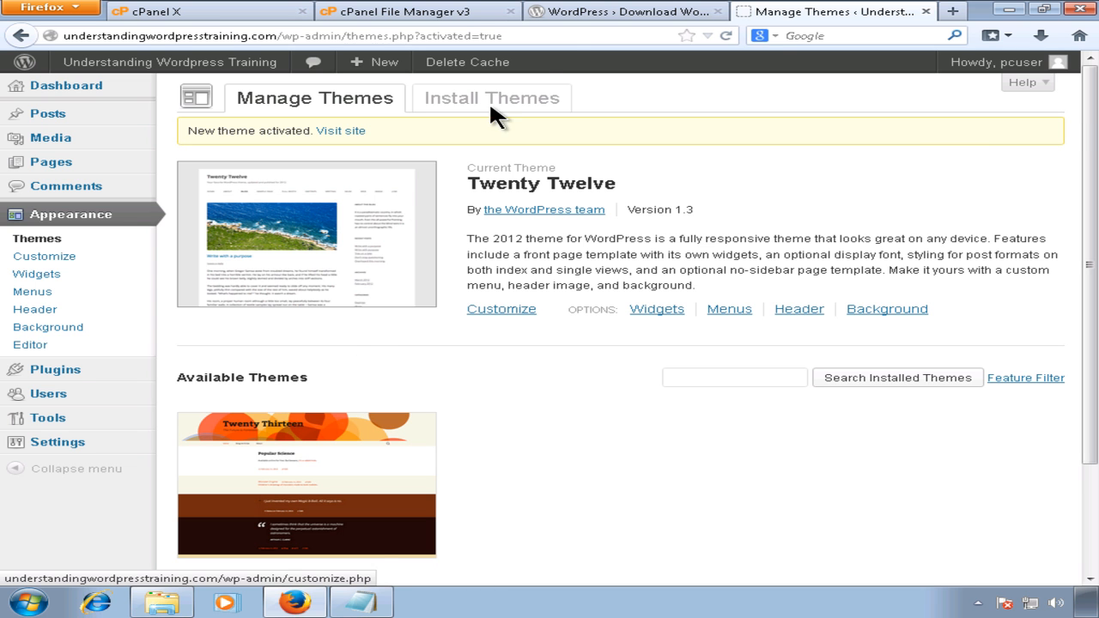
left_click(596, 14)
left_click(813, 17)
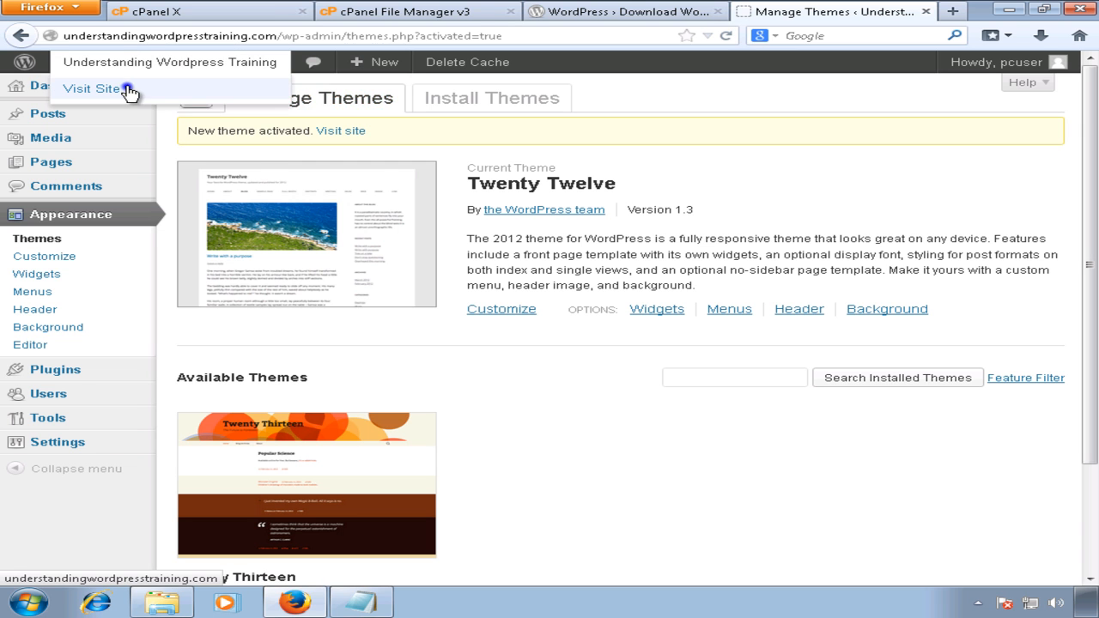
Step: Open Visit Site in a new tab to view Twenty Twelve, then return to Manage Themes
right_click(127, 88)
left_click(179, 94)
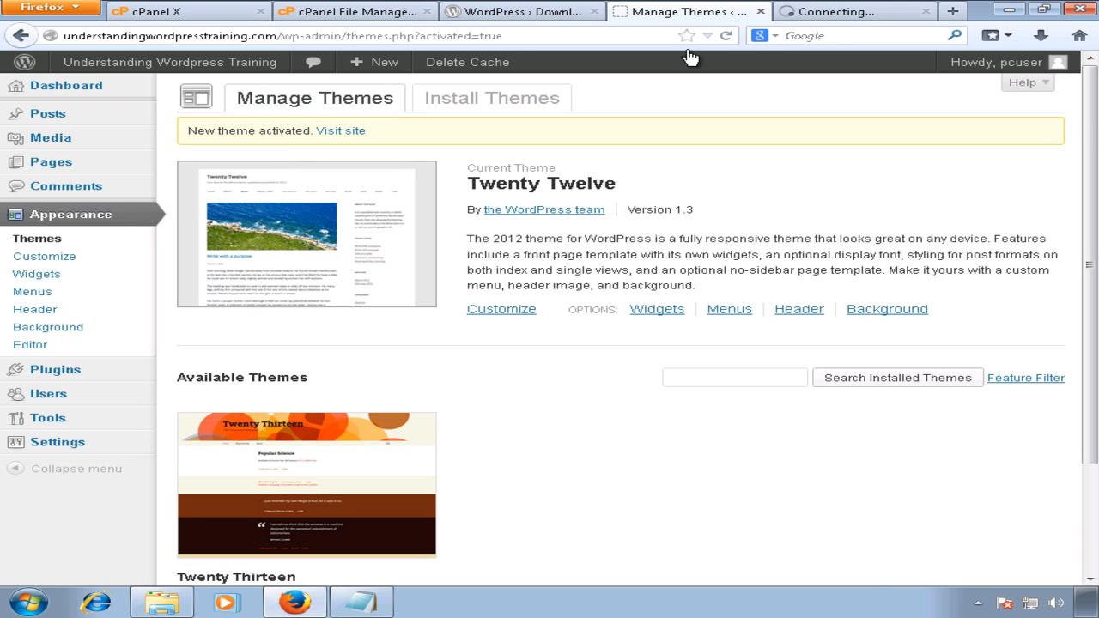
left_click(848, 10)
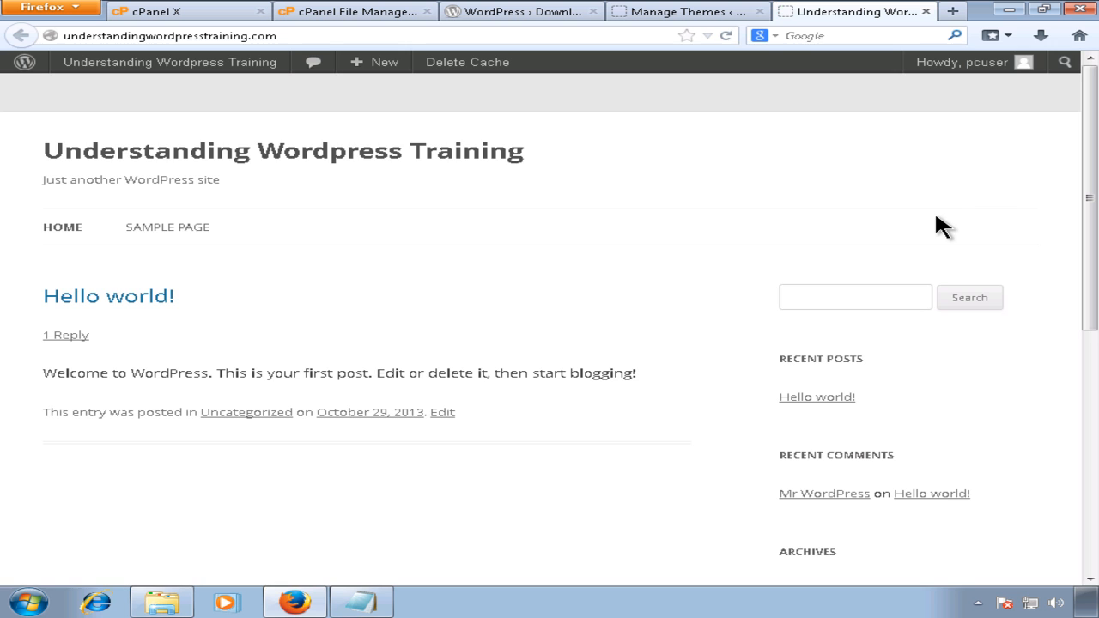
mouse_move(163, 61)
left_click(649, 13)
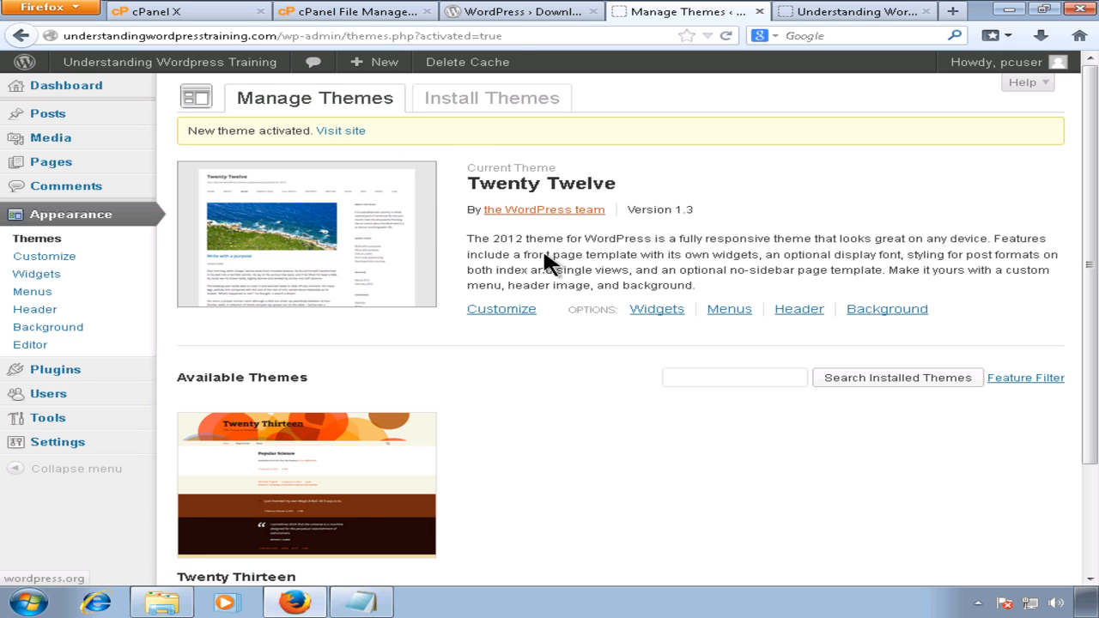
mouse_move(400, 60)
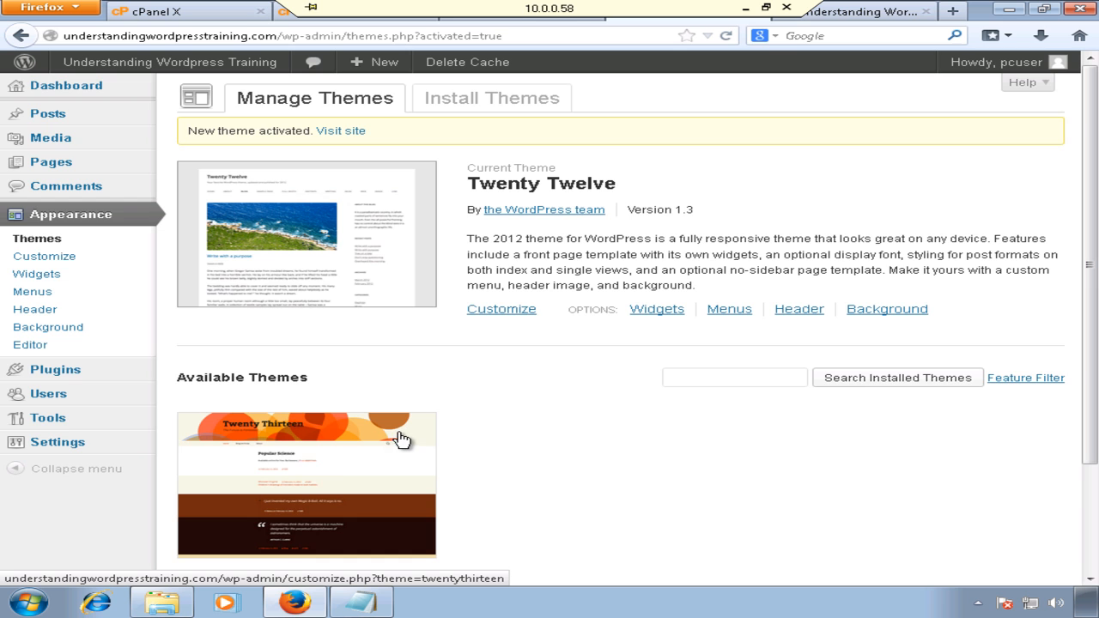
scroll(402, 439, "down", 3)
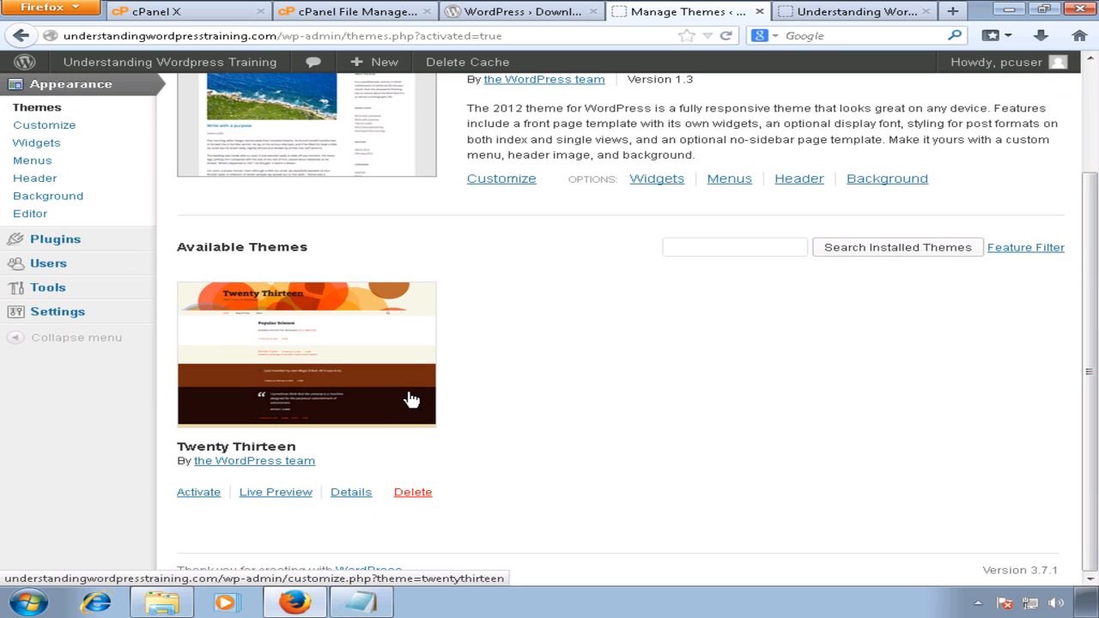
Step: Reactivate Twenty Thirteen and reload the live site tab to see it restored
left_click(205, 493)
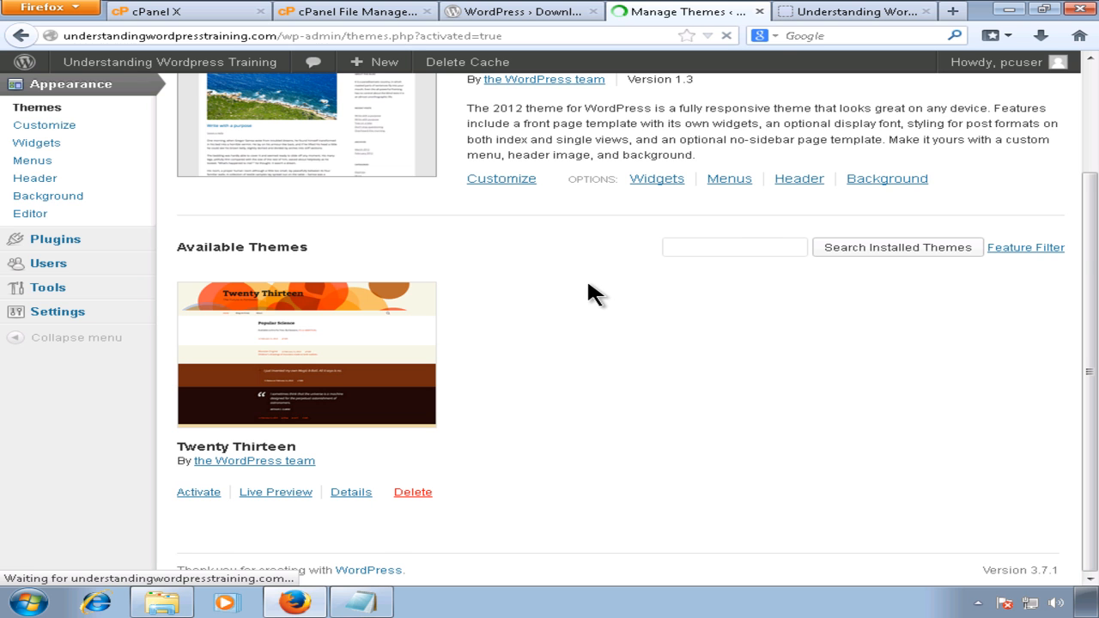
left_click(840, 14)
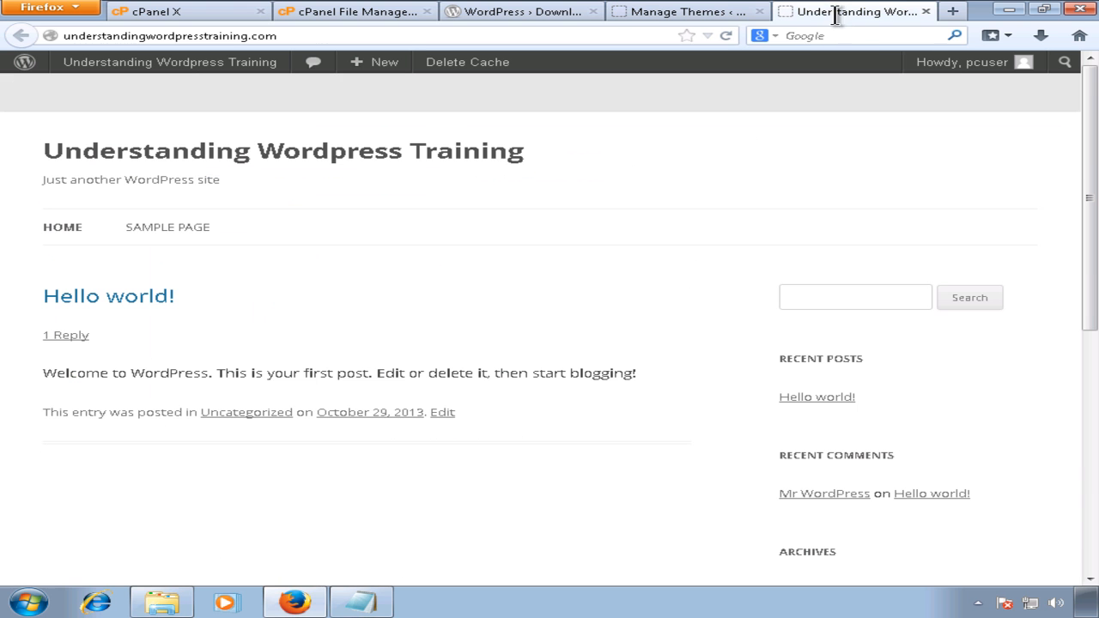
left_click(726, 36)
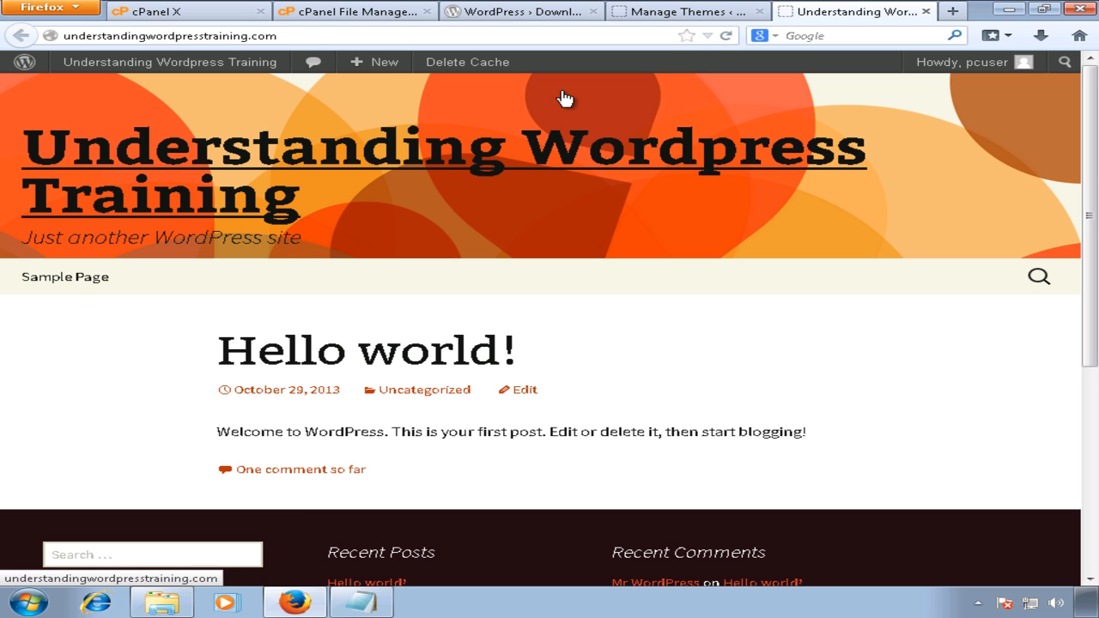
Step: Close the live site tab and go back to the WordPress download page
mouse_move(653, 14)
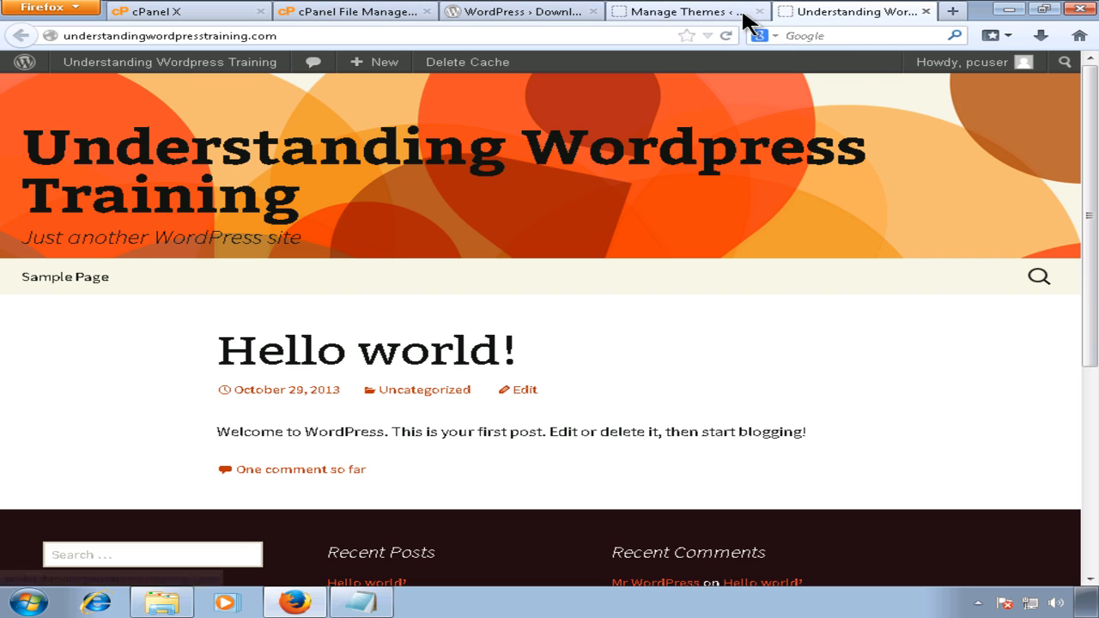
left_click(712, 19)
left_click(846, 13)
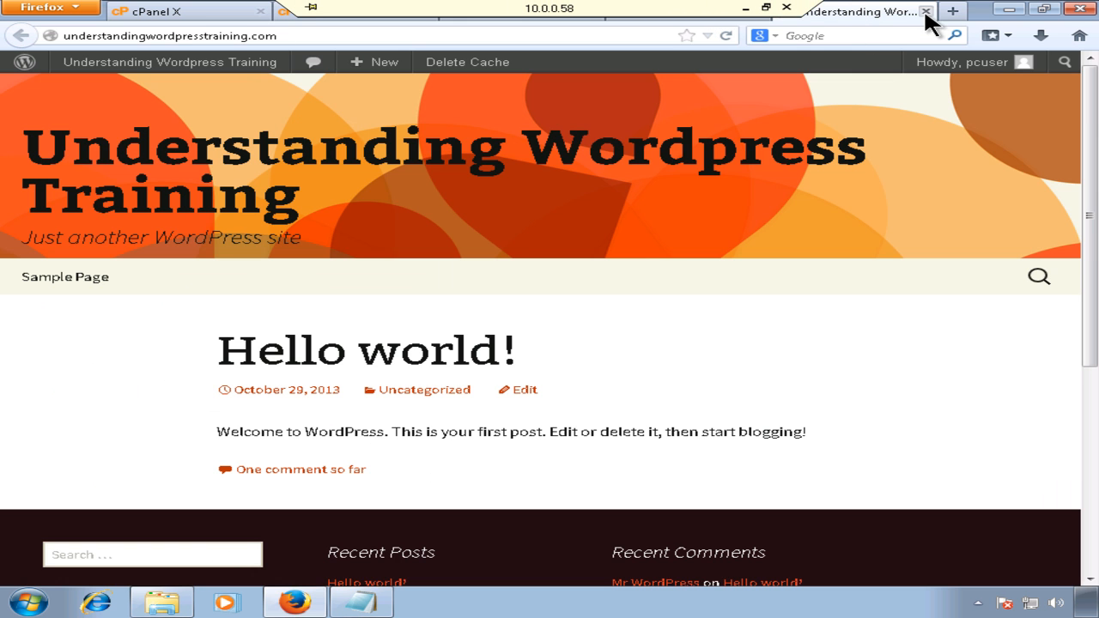
left_click(926, 11)
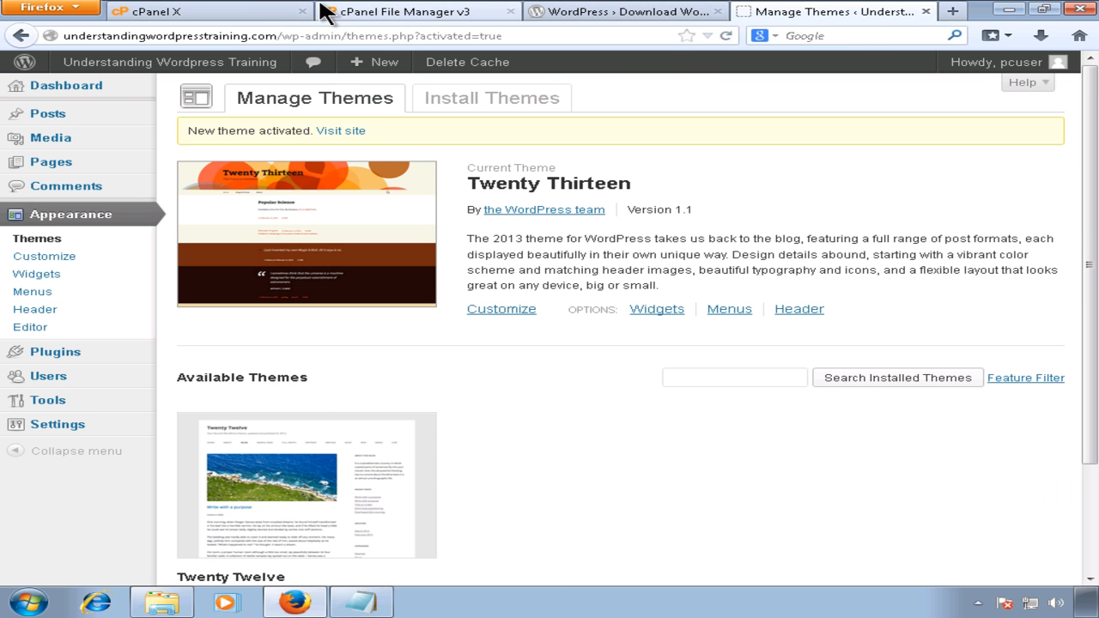
mouse_move(532, 25)
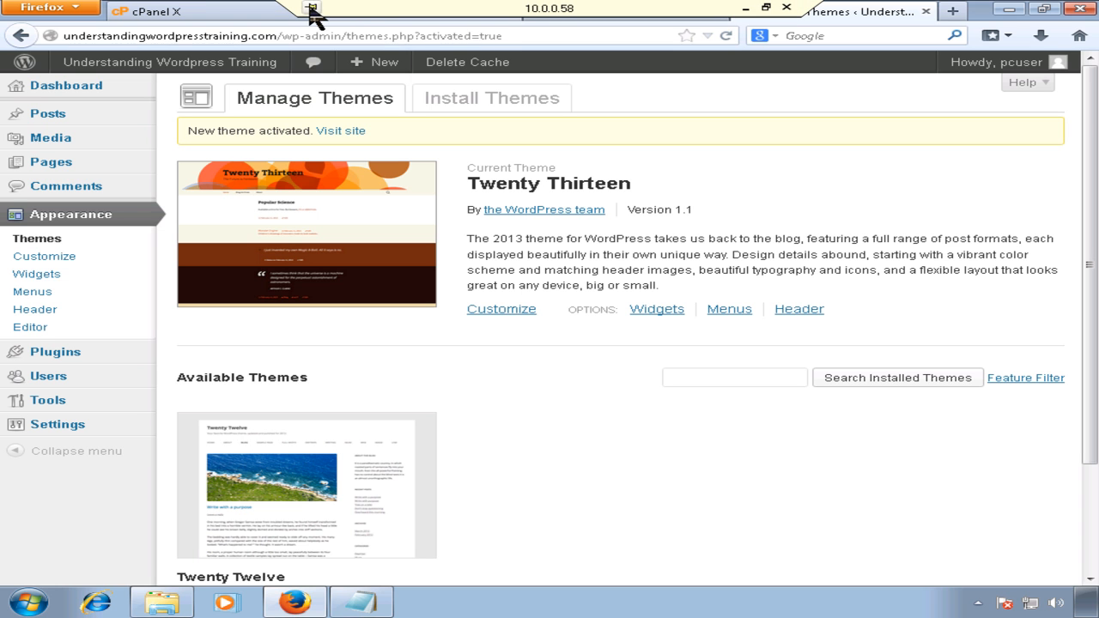
left_click(311, 11)
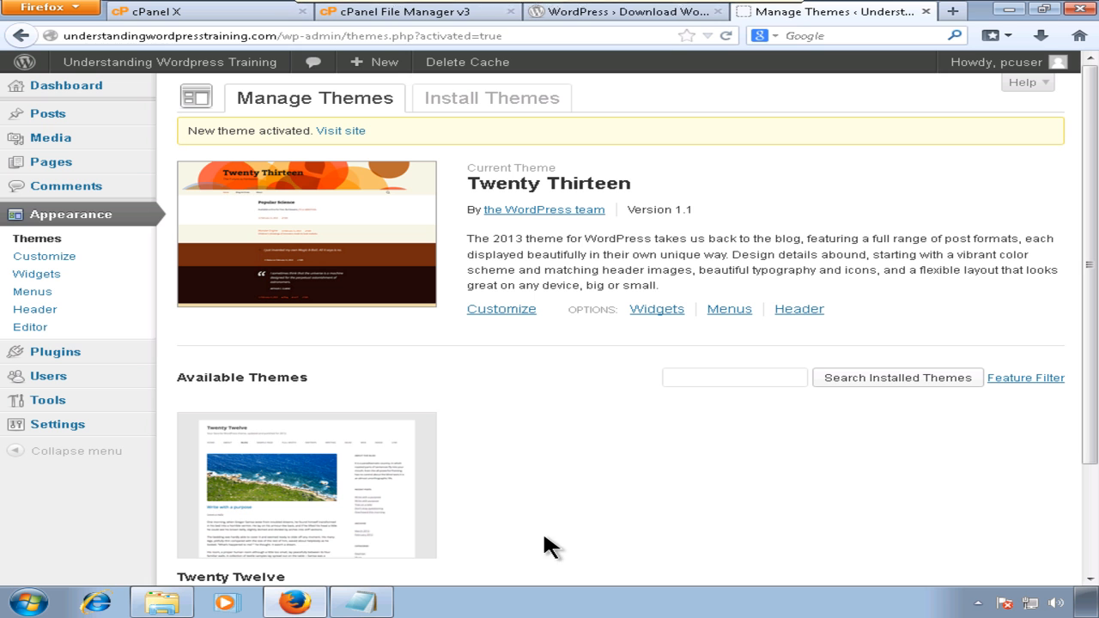
left_click(625, 17)
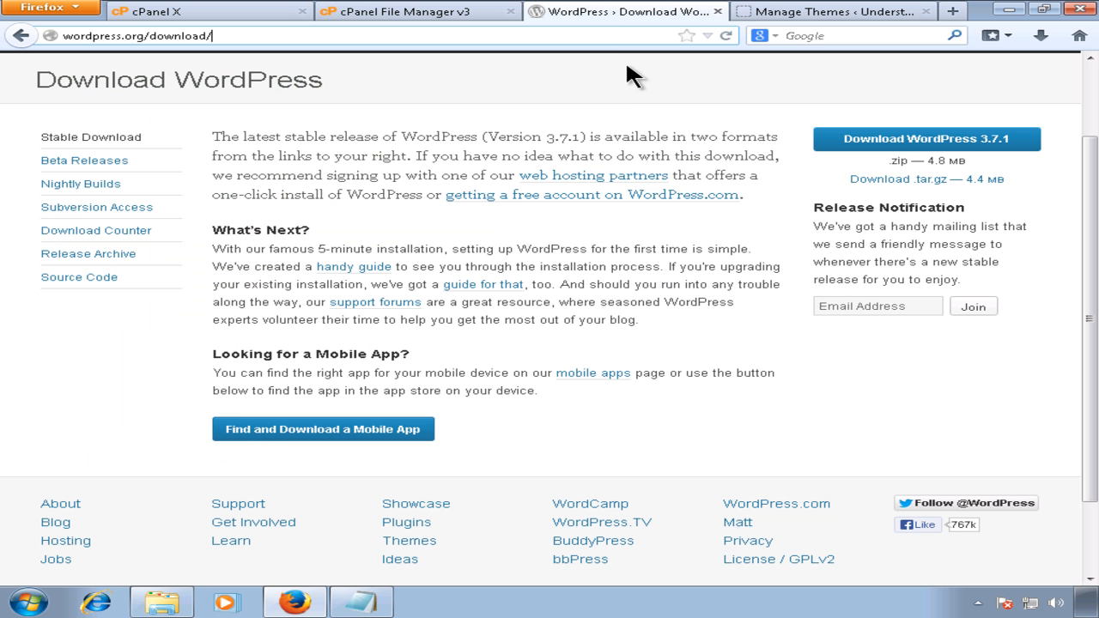
Step: In File Manager, select .qidb through xmlrpc.php and scroll the list to check it
left_click(437, 13)
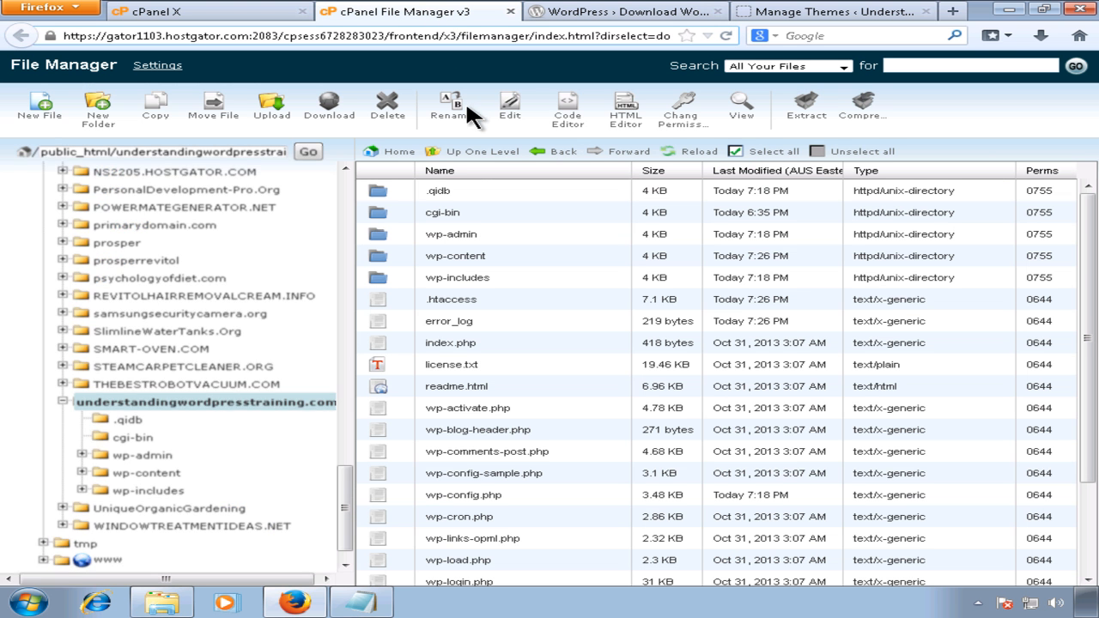
left_click(446, 193)
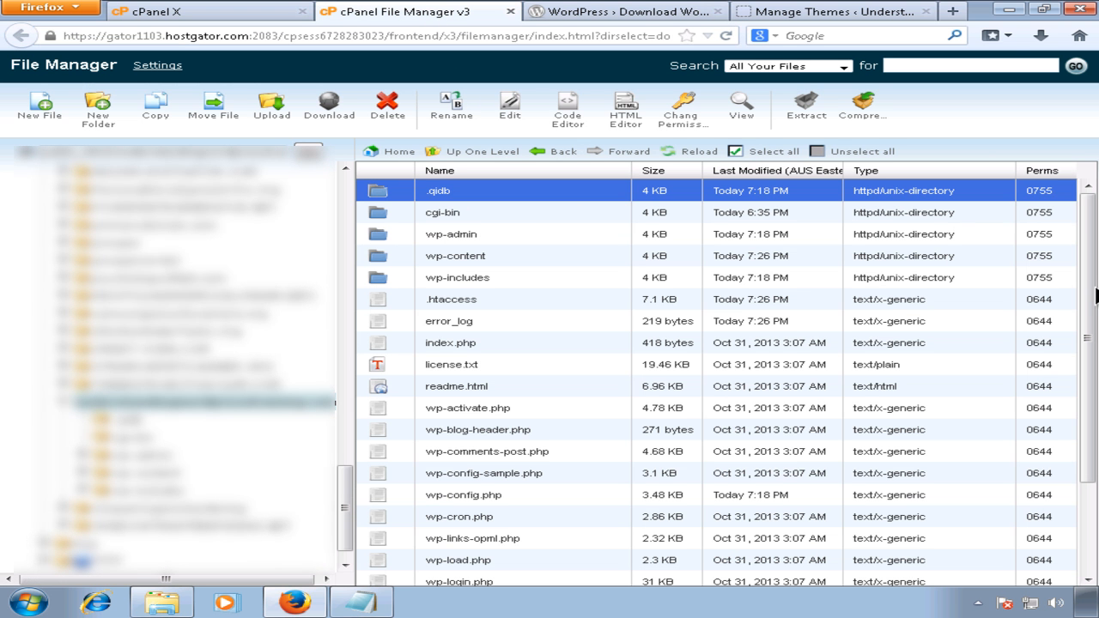
left_click_drag(1089, 296, 1089, 438)
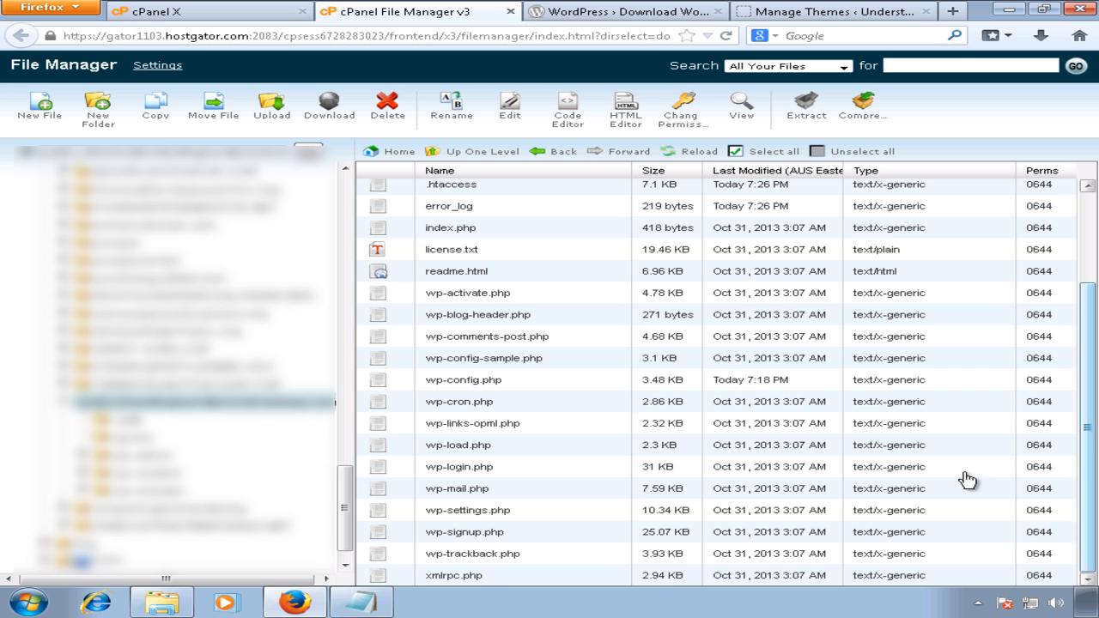
left_click(478, 577, "shift")
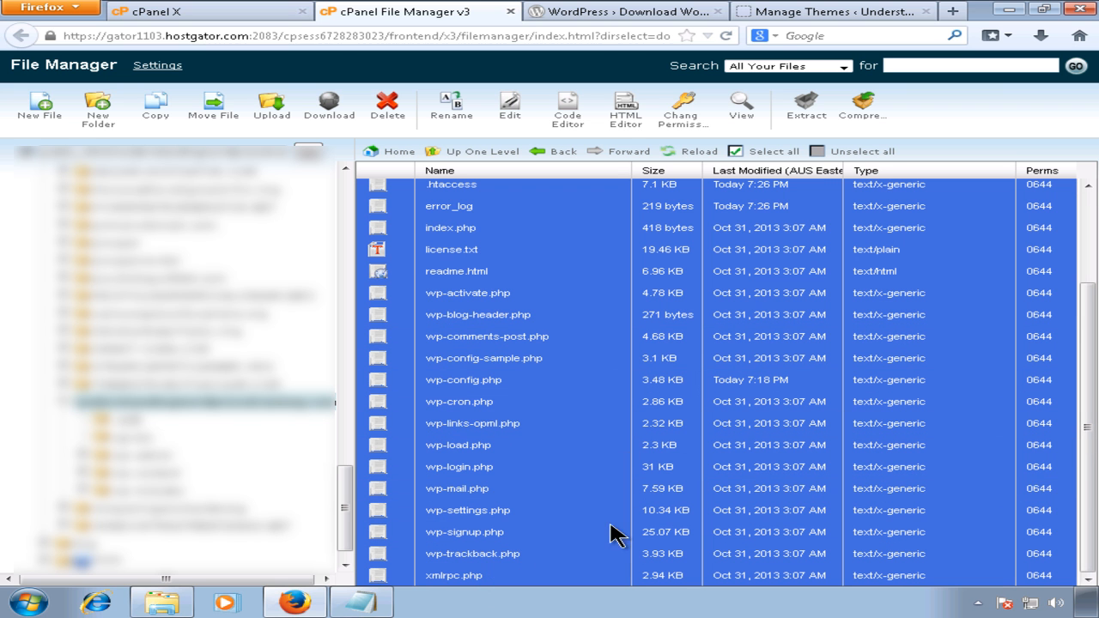
left_click_drag(1085, 495, 1086, 379)
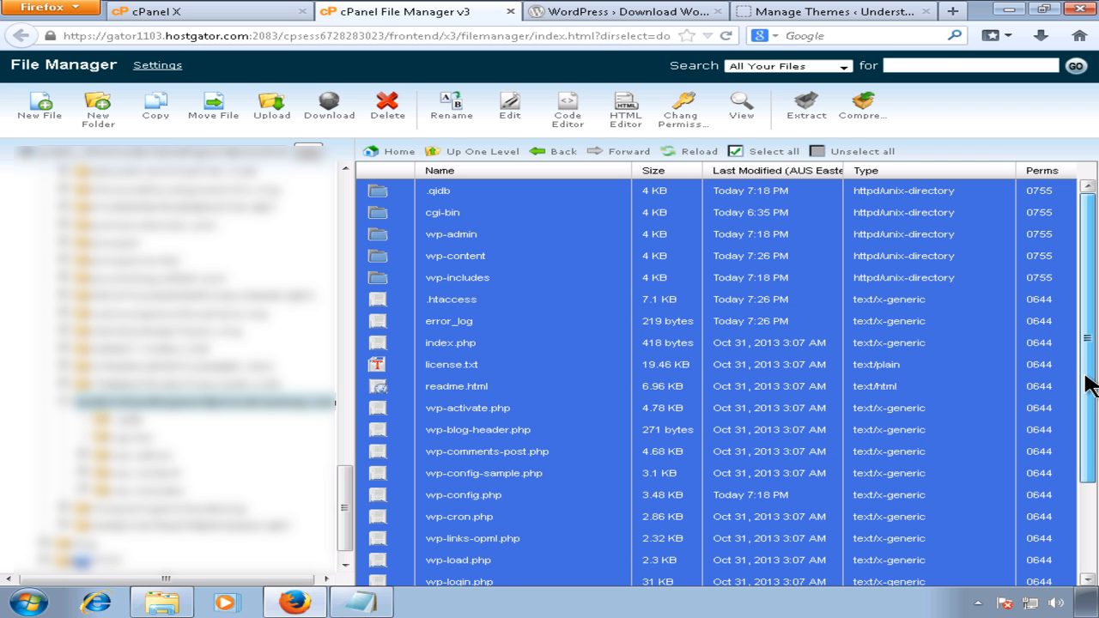
mouse_move(1094, 435)
left_mouse_down()
mouse_move(1094, 524)
mouse_move(1092, 427)
left_mouse_up()
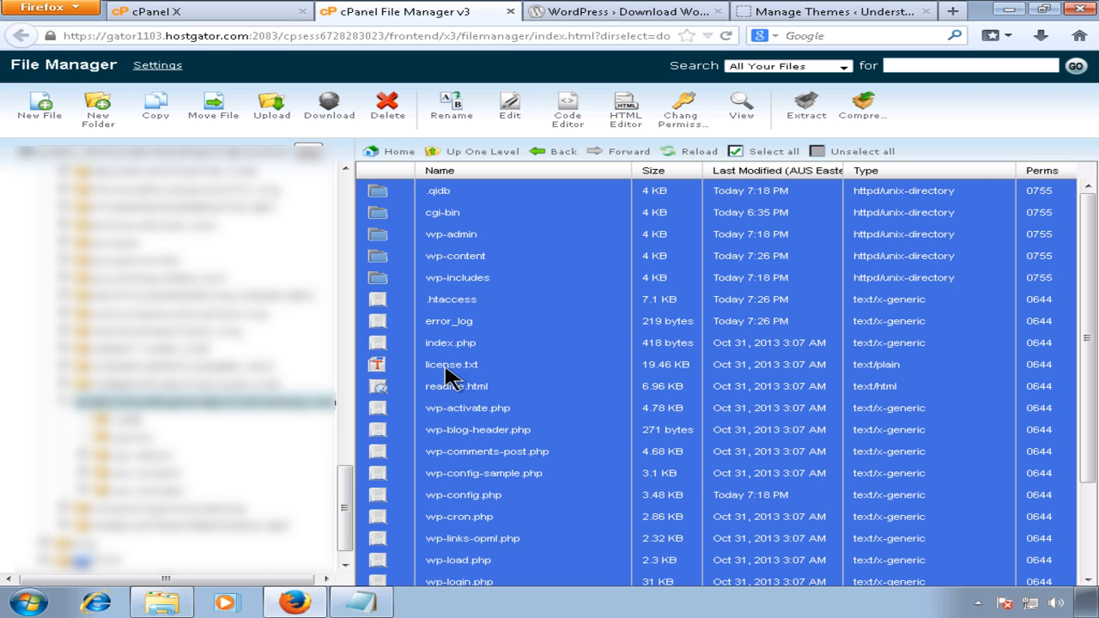
Step: Select .qidb through xmlrpc.php and start a delete, then cancel it and refresh the listing
left_click(519, 350)
left_click(451, 192)
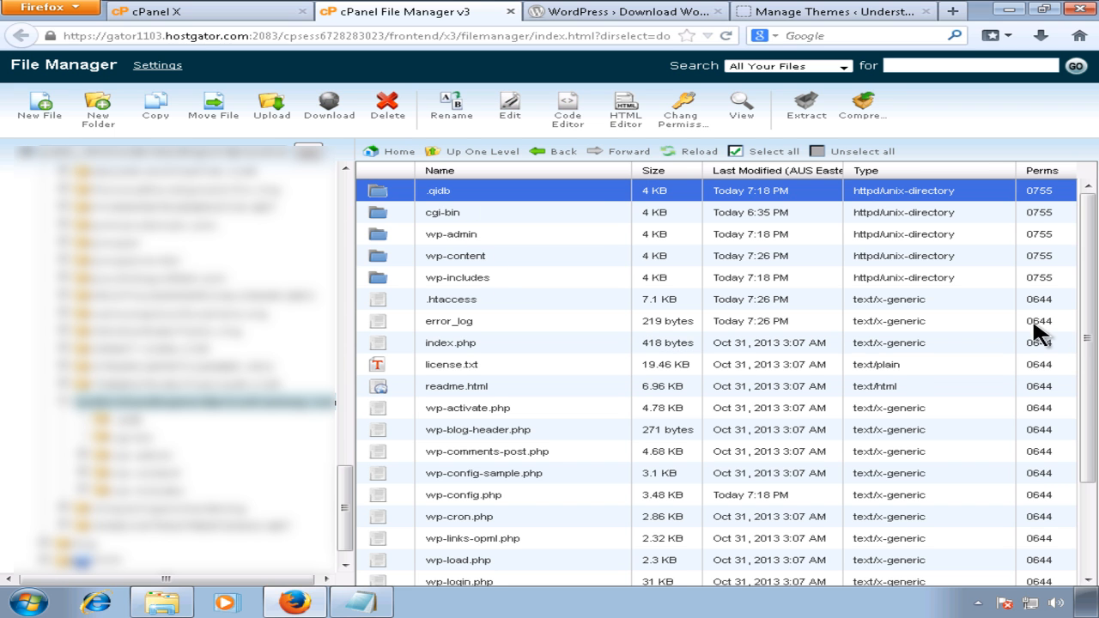
left_click_drag(1092, 402, 1095, 517)
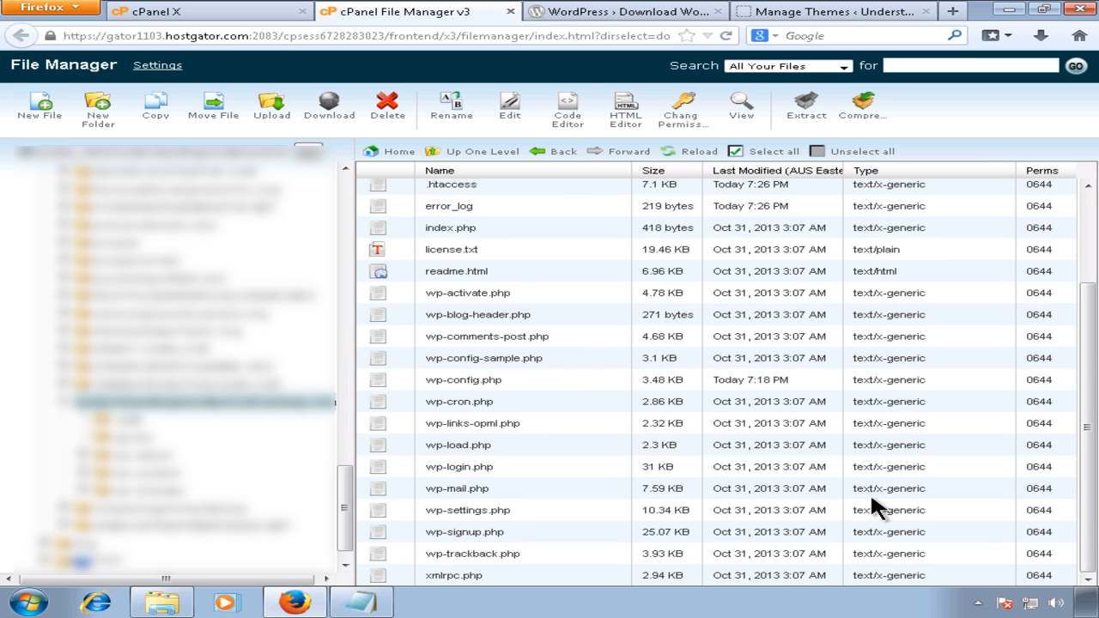
left_click(503, 580, "shift")
left_click(387, 107)
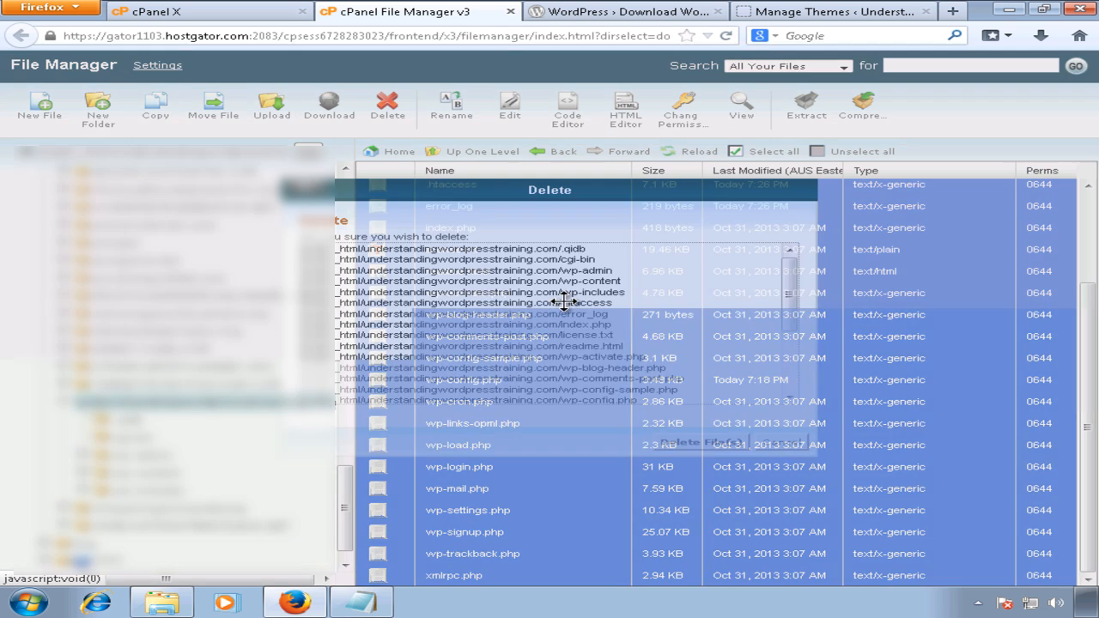
scroll(797, 362, "down", 3)
scroll(794, 362, "up", 3)
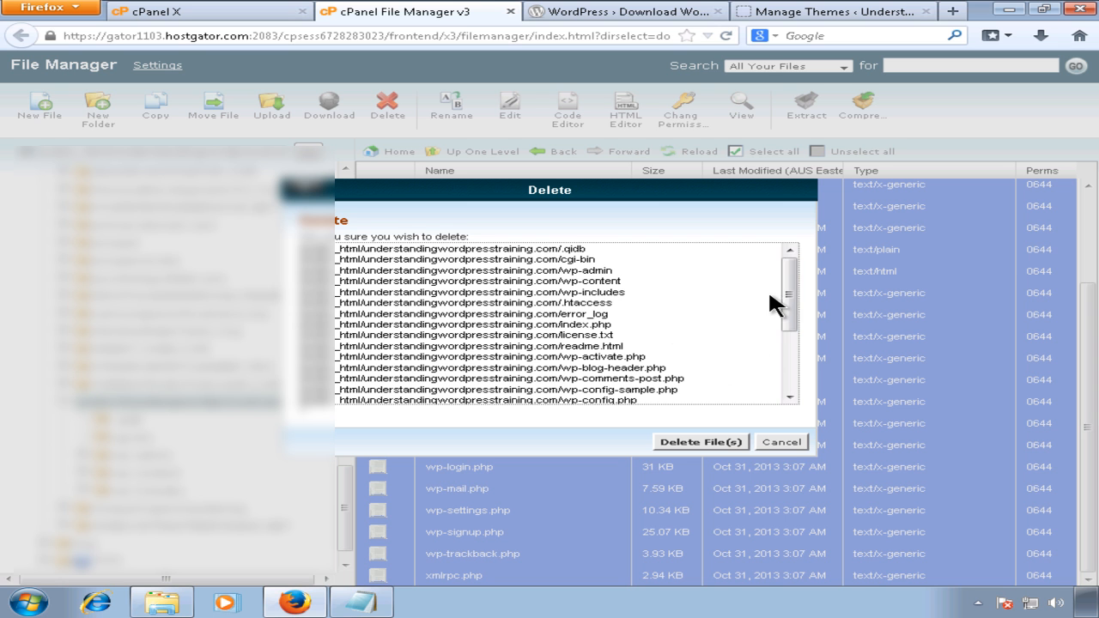
left_click_drag(791, 304, 793, 371)
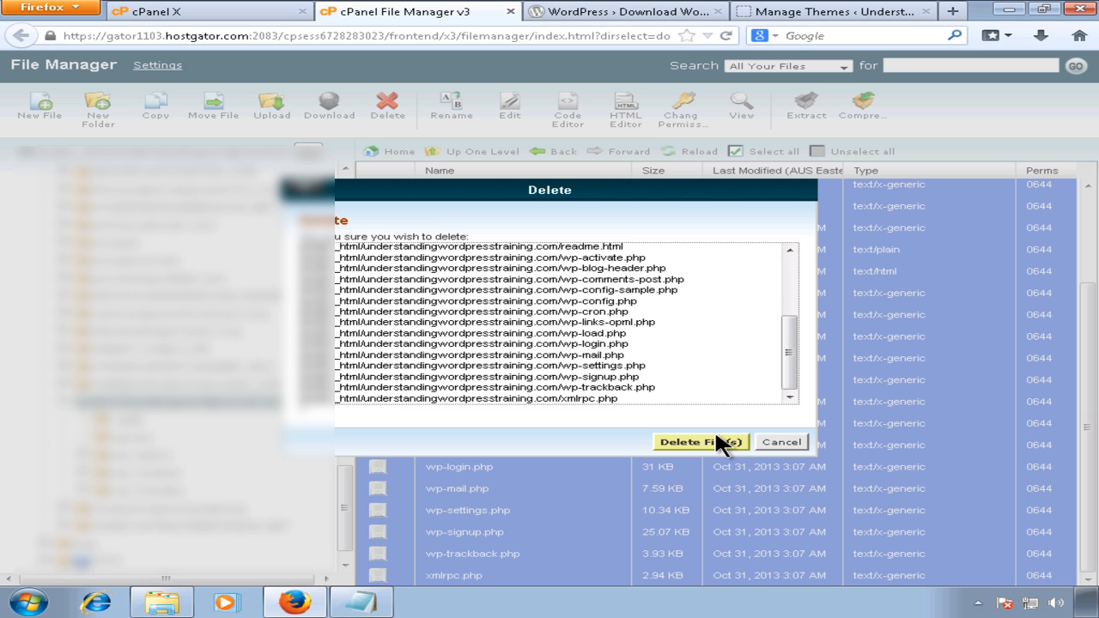
left_click(781, 441)
left_click(287, 405)
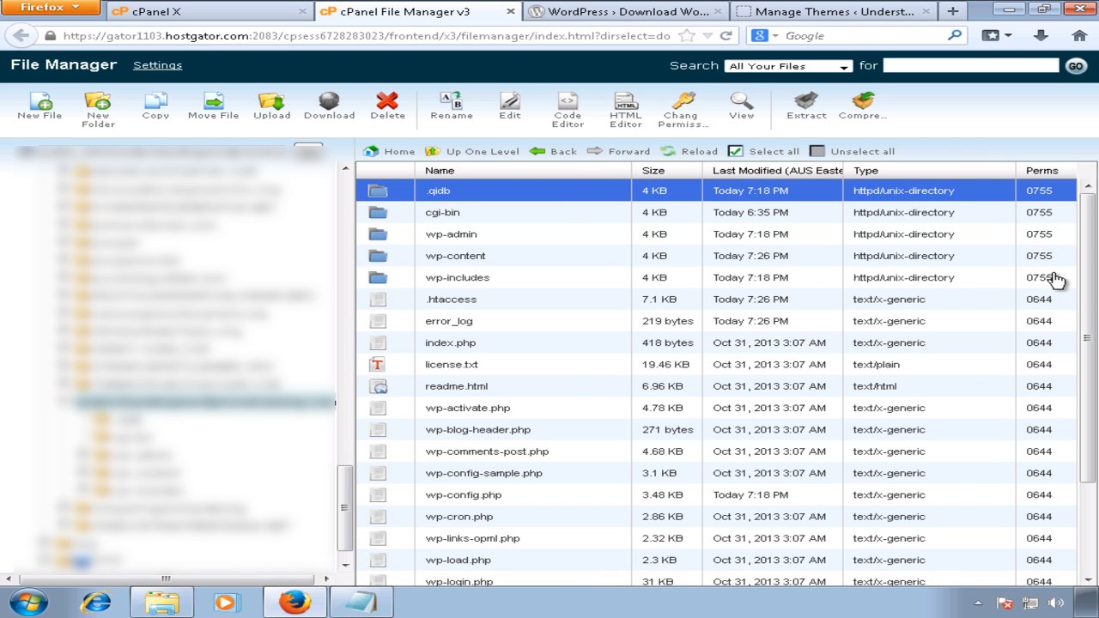
Step: Reselect every item down to xmlrpc.php and confirm Delete File(s)
left_click_drag(1087, 282, 1082, 449)
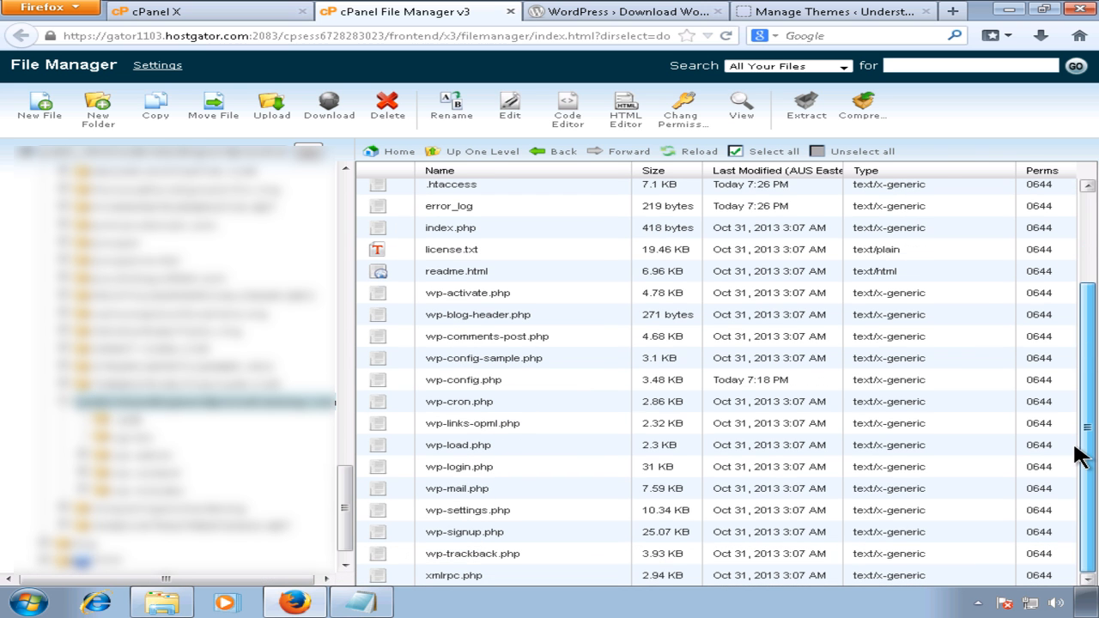
left_click(450, 570, "shift")
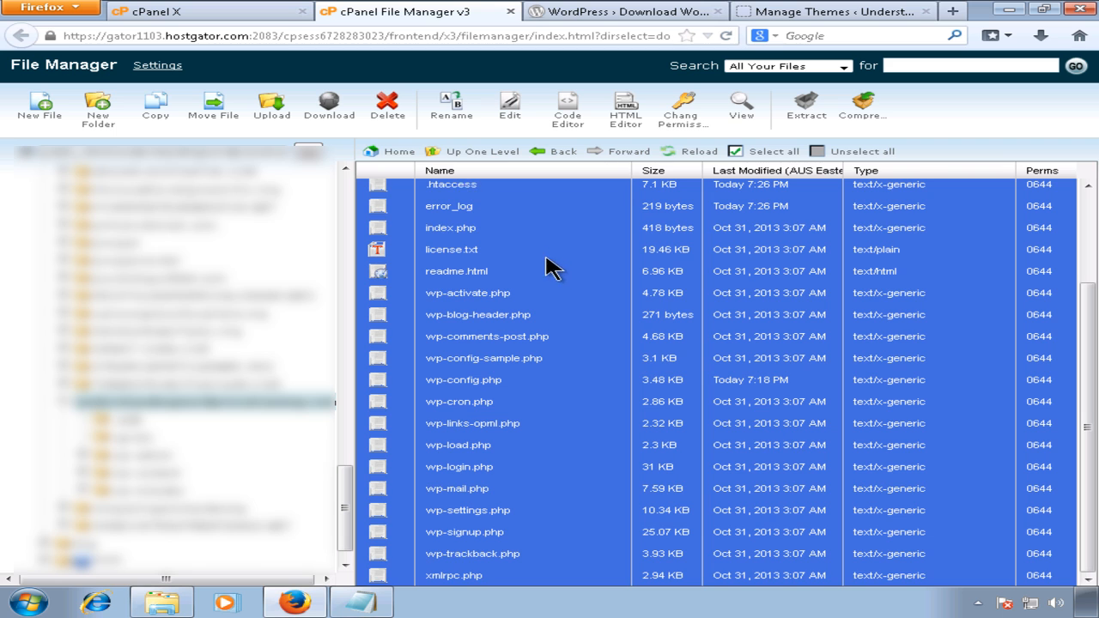
scroll(541, 260, "up", 1)
left_click(387, 107)
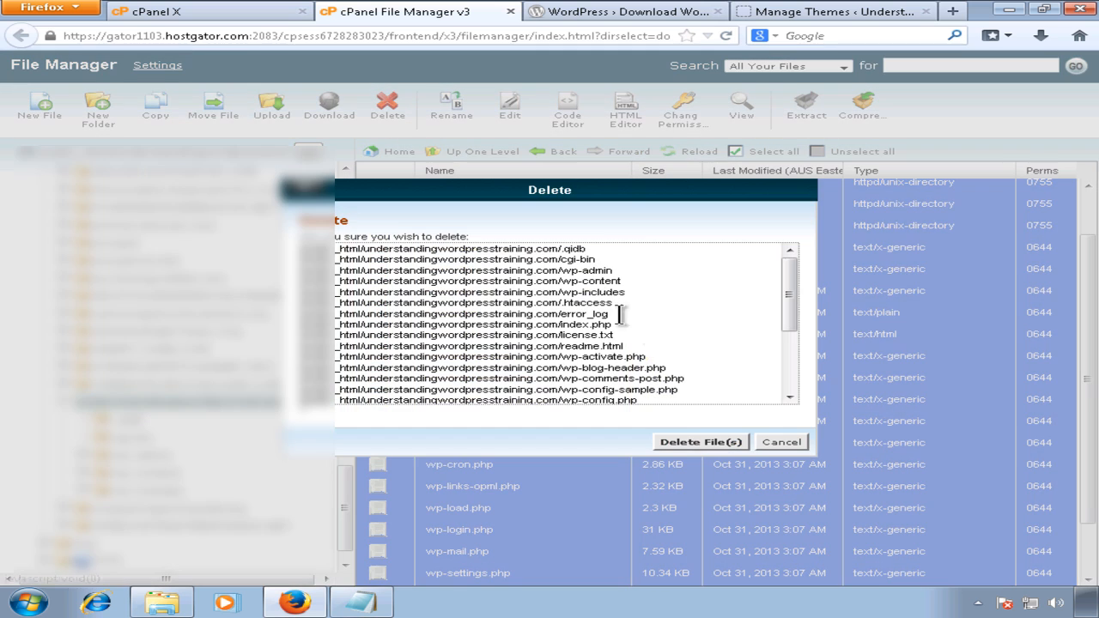
left_click(694, 444)
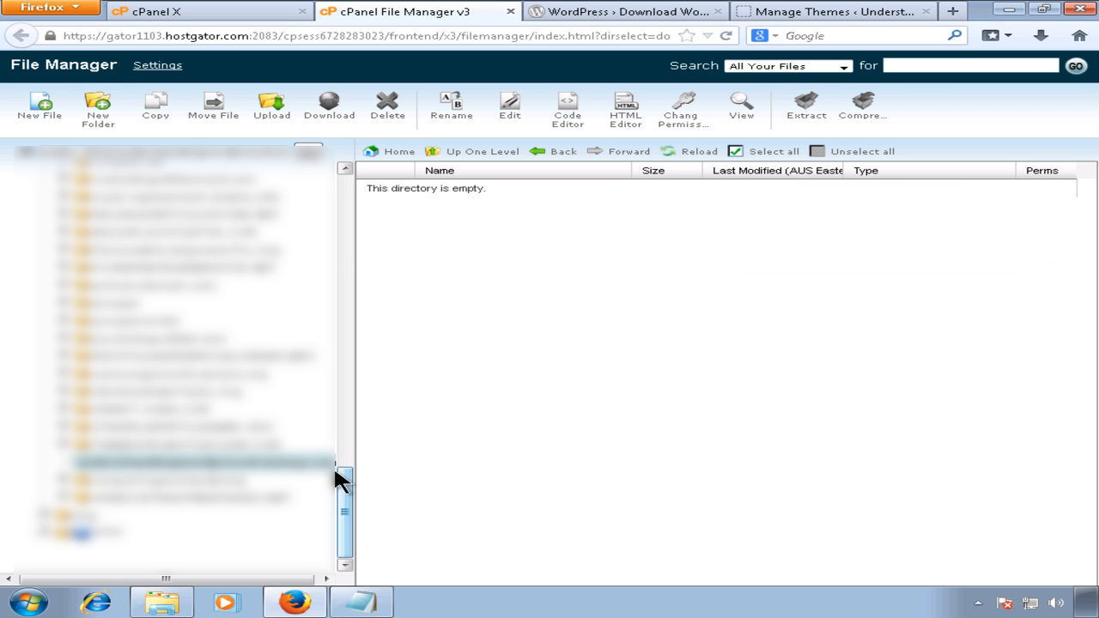
Step: Click through the directory tree and return to the emptied site folder
left_click(284, 462)
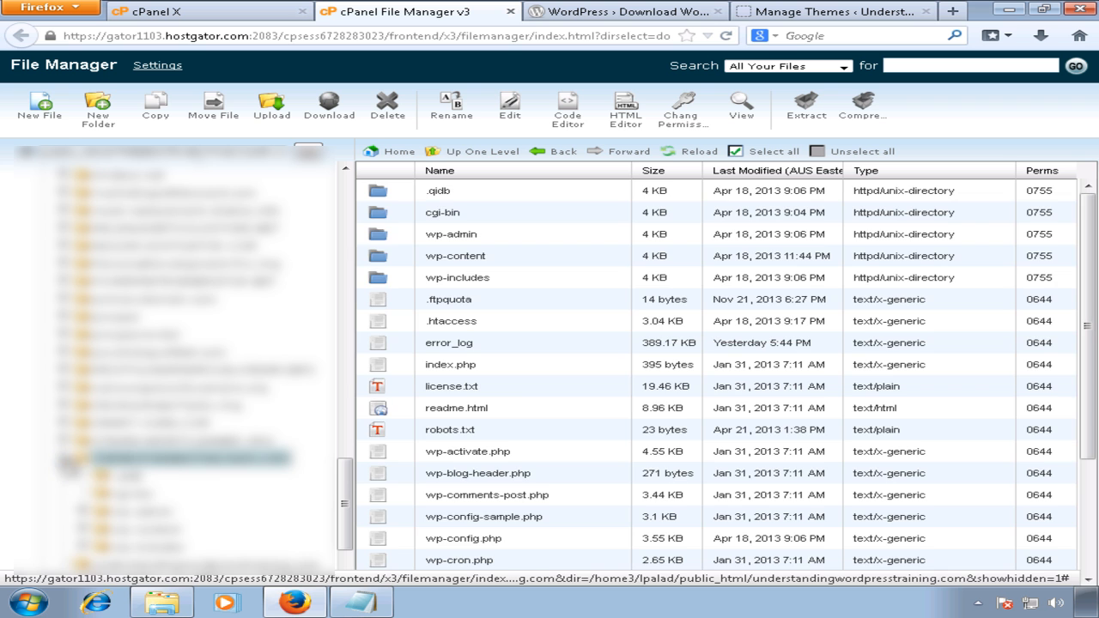
left_click(63, 459)
left_click(125, 477)
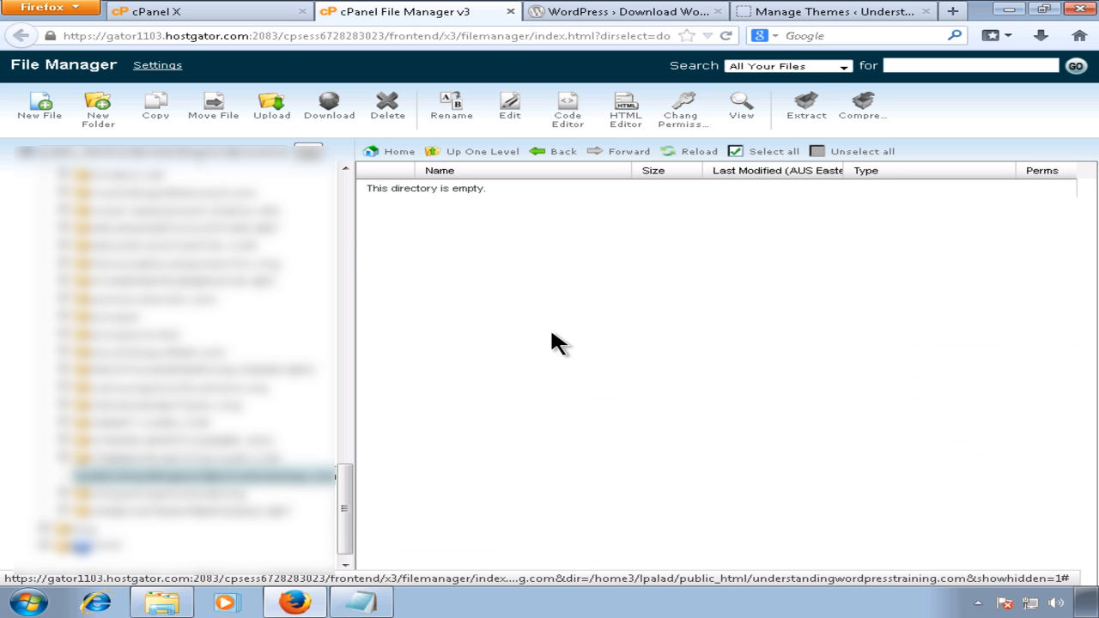
Step: Reload the WordPress admin themes page to see the 404, then return to File Manager
left_click(809, 12)
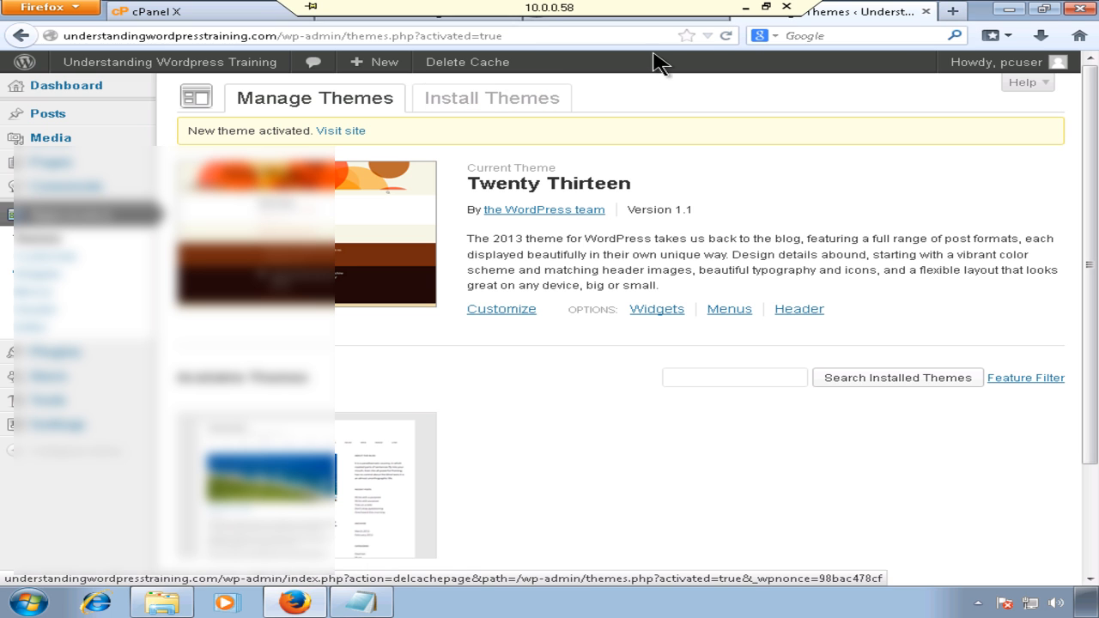
left_click(726, 37)
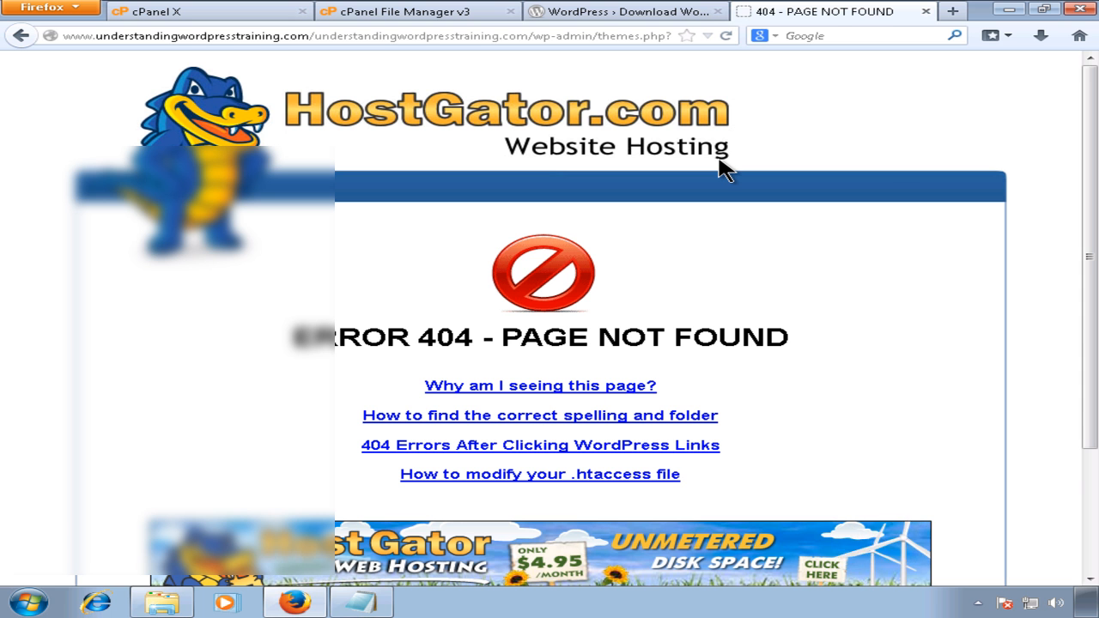
left_click(599, 17)
left_click(446, 16)
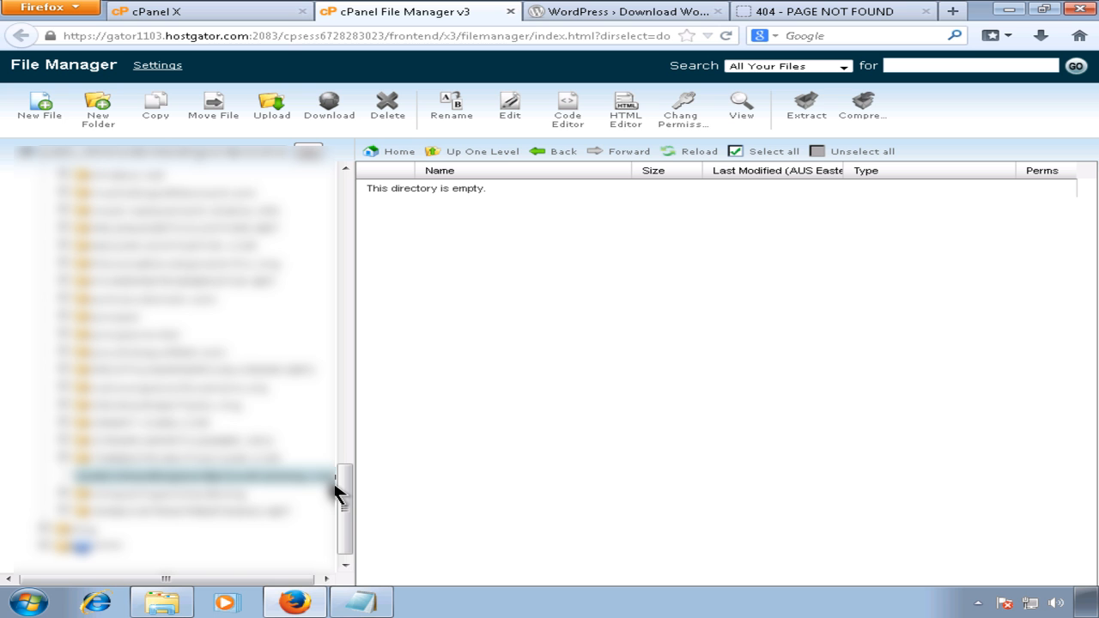
Step: Go back to the Google results and open the WordPress › Download WordPress page
left_click(595, 22)
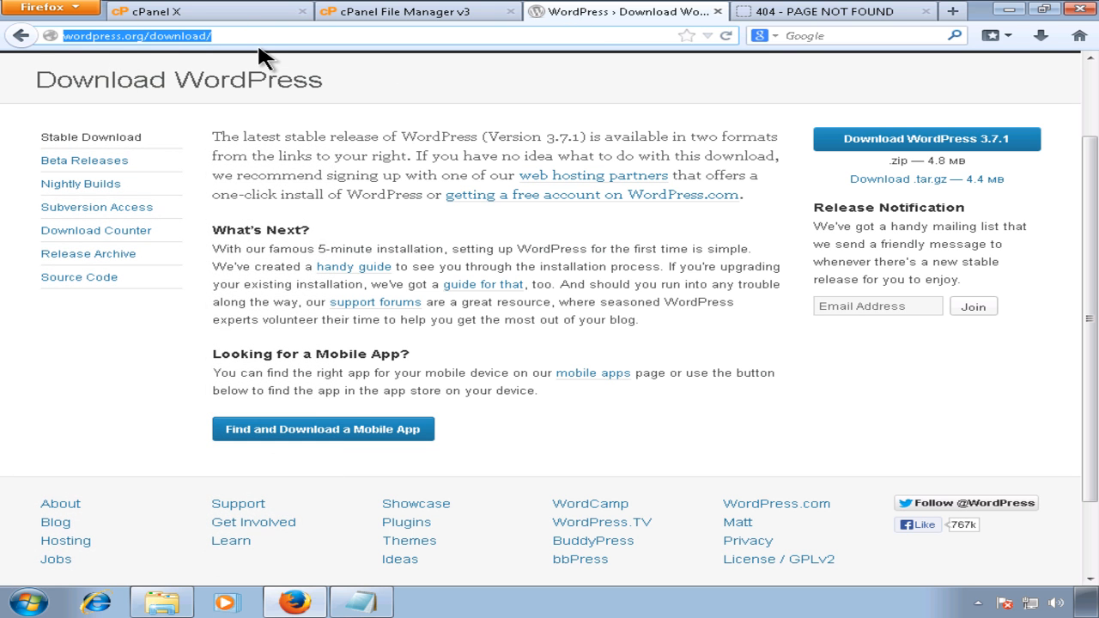
left_click(22, 36)
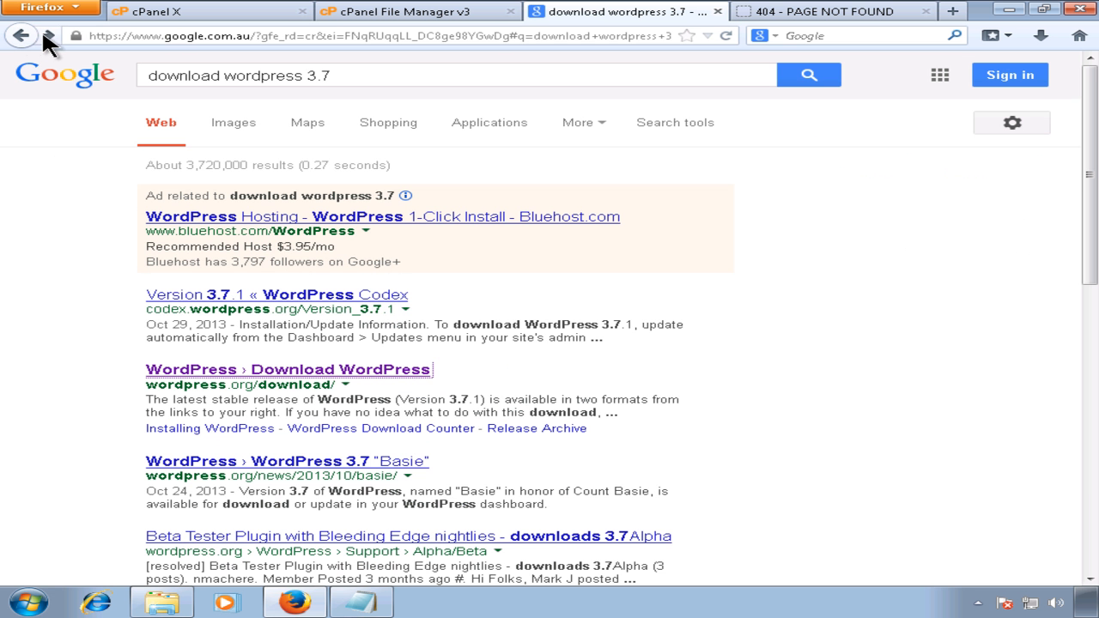
left_click(348, 68)
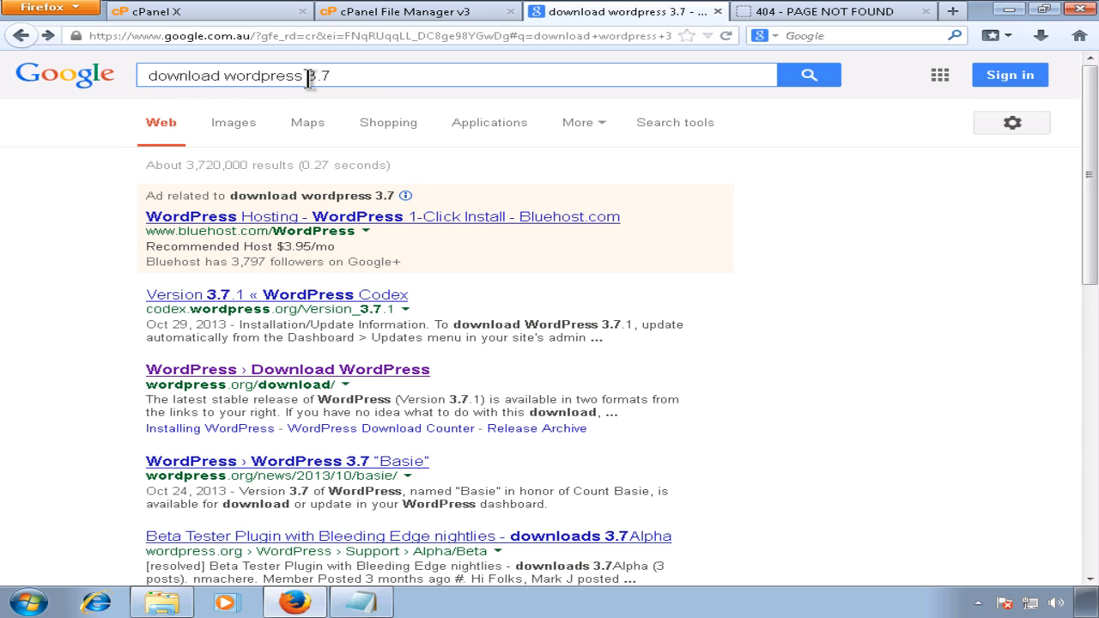
double_click(341, 77)
left_click(364, 76)
left_click(342, 371)
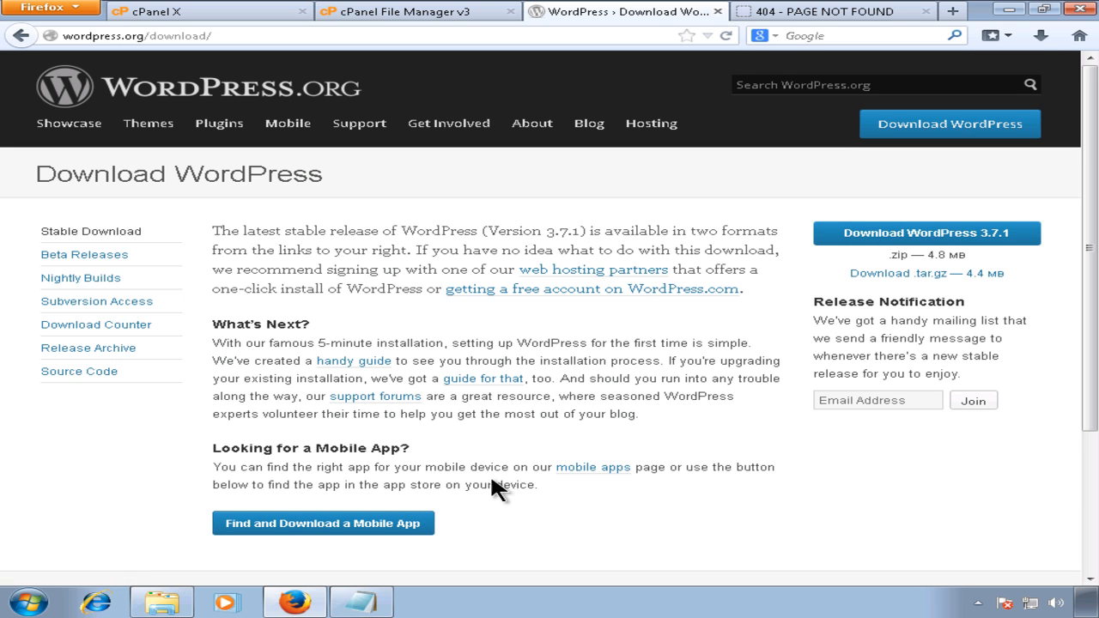
Step: Download and save wordpress-3.7.1.zip, then open its containing folder
left_click(876, 239)
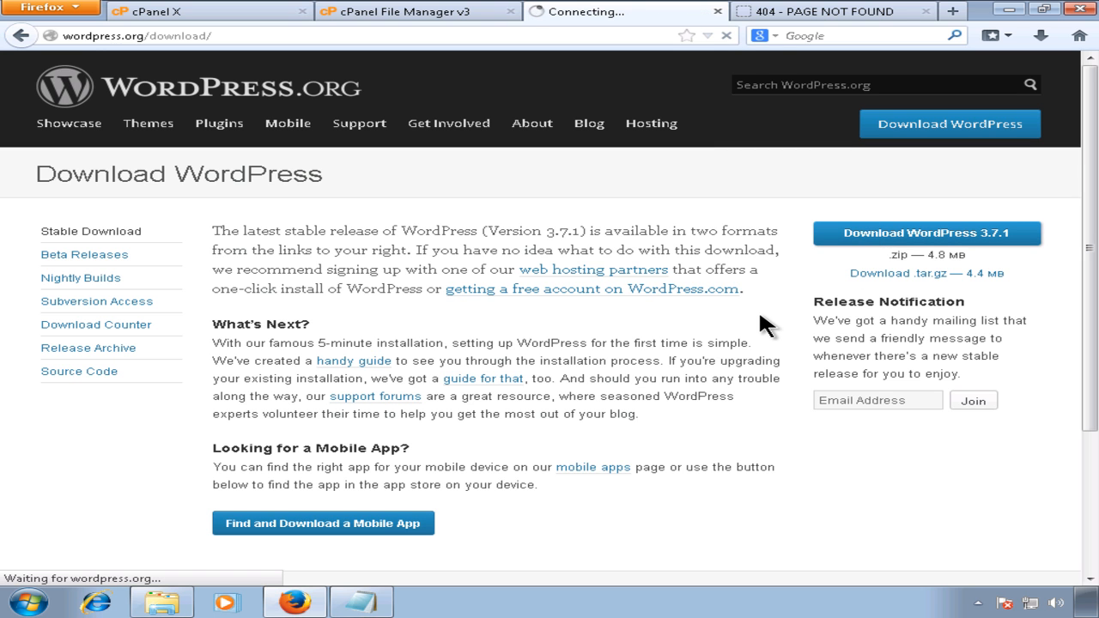
left_click(404, 310)
left_click(630, 386)
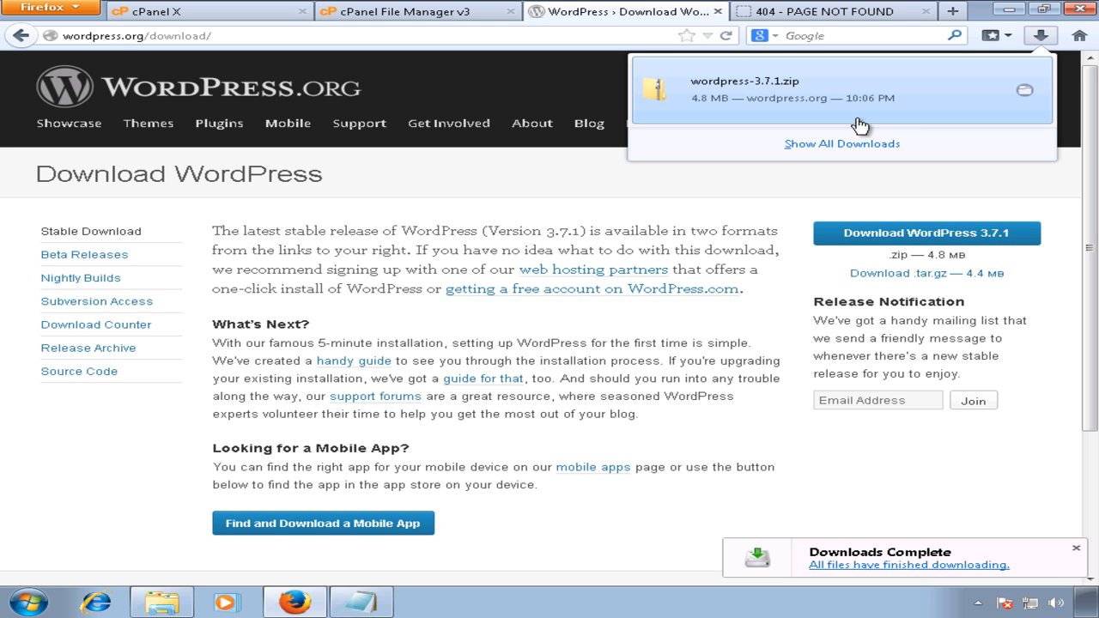
right_click(889, 106)
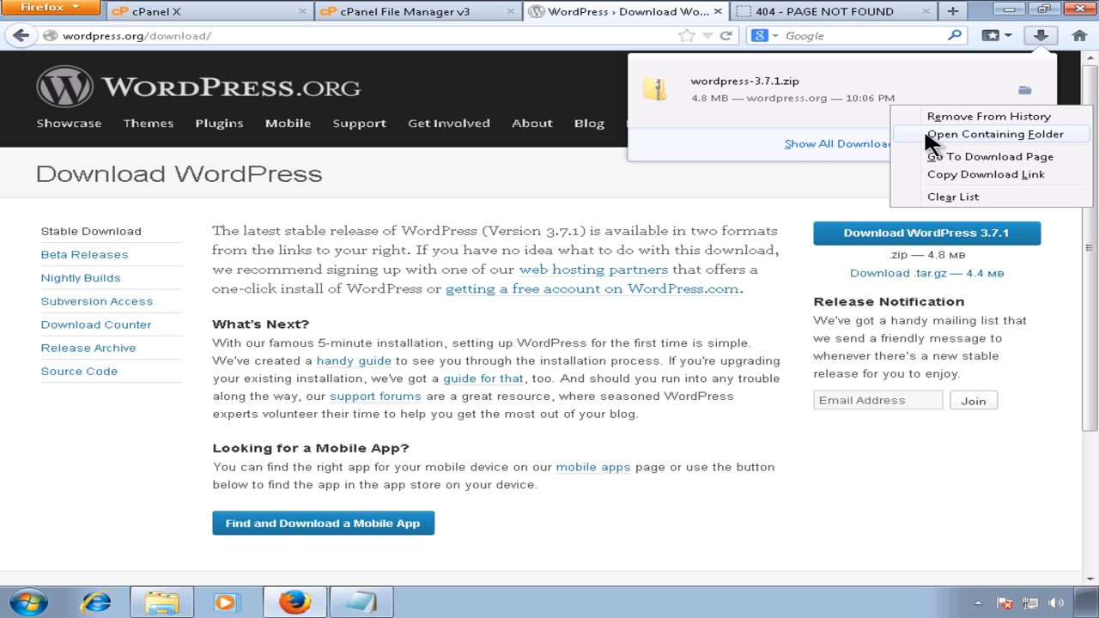
left_click(928, 135)
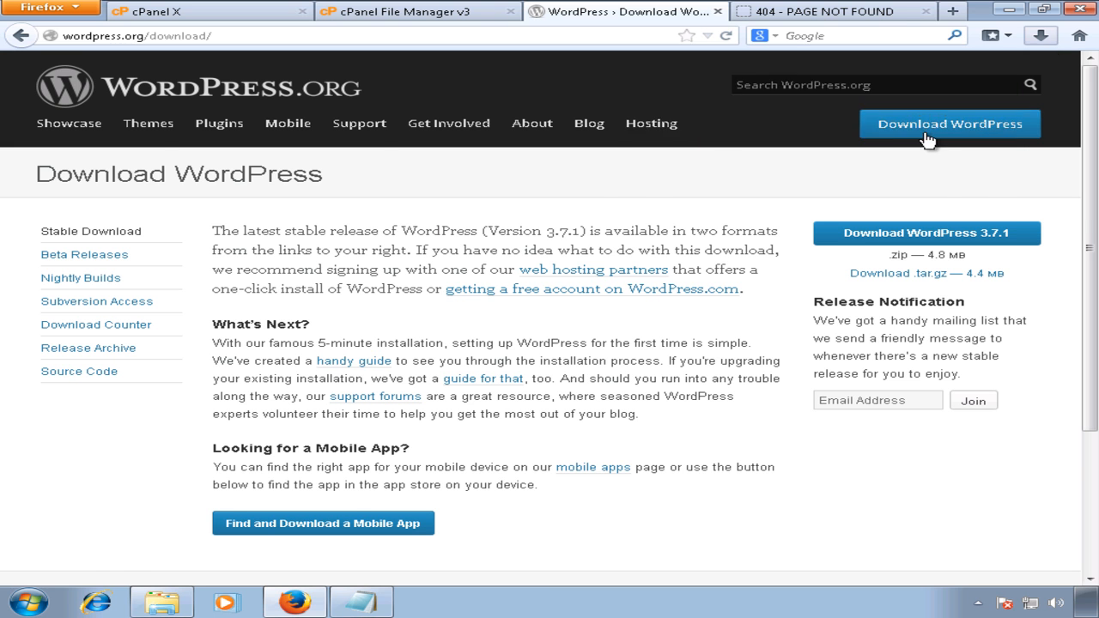
Step: Select wordpress-3.7.1 in Downloads to confirm its 4,927 KB size, then minimise the window
left_click(543, 236)
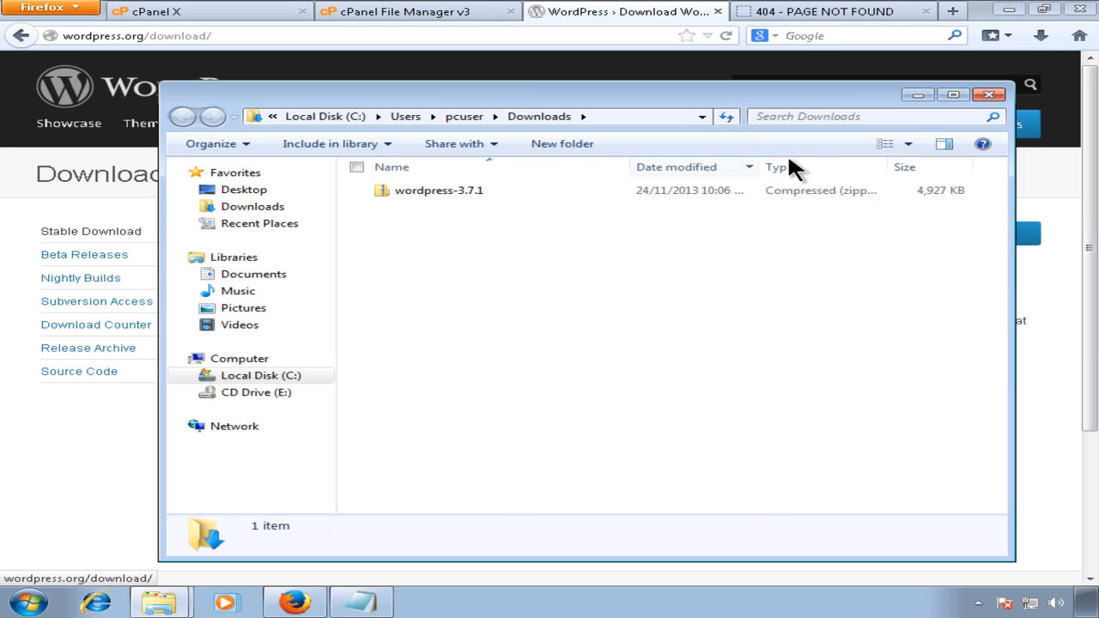
left_click(439, 192)
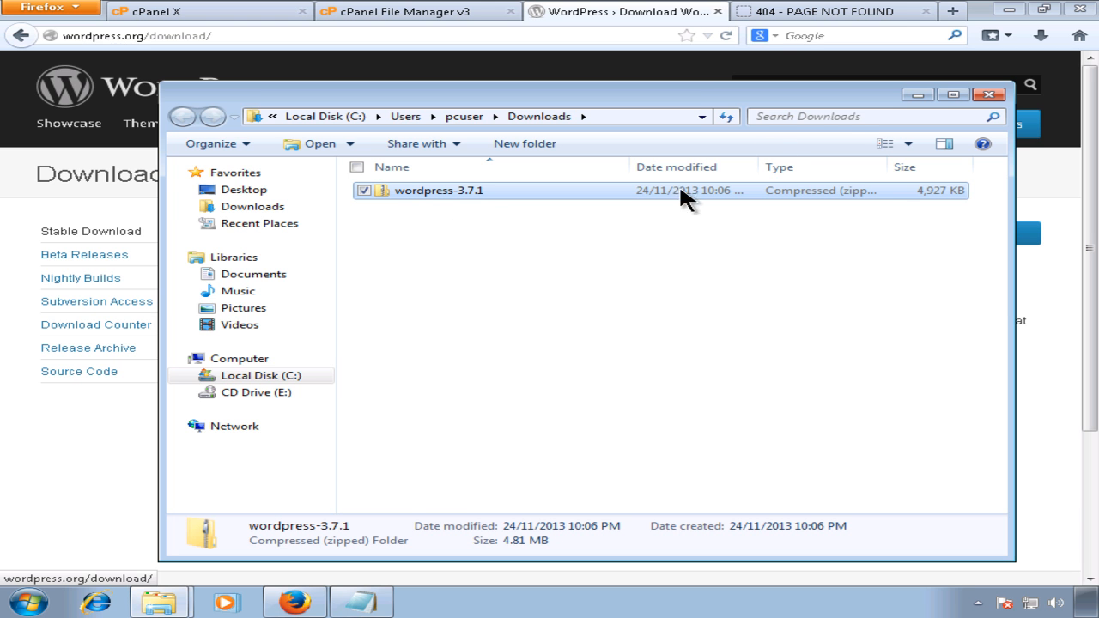
left_click(915, 94)
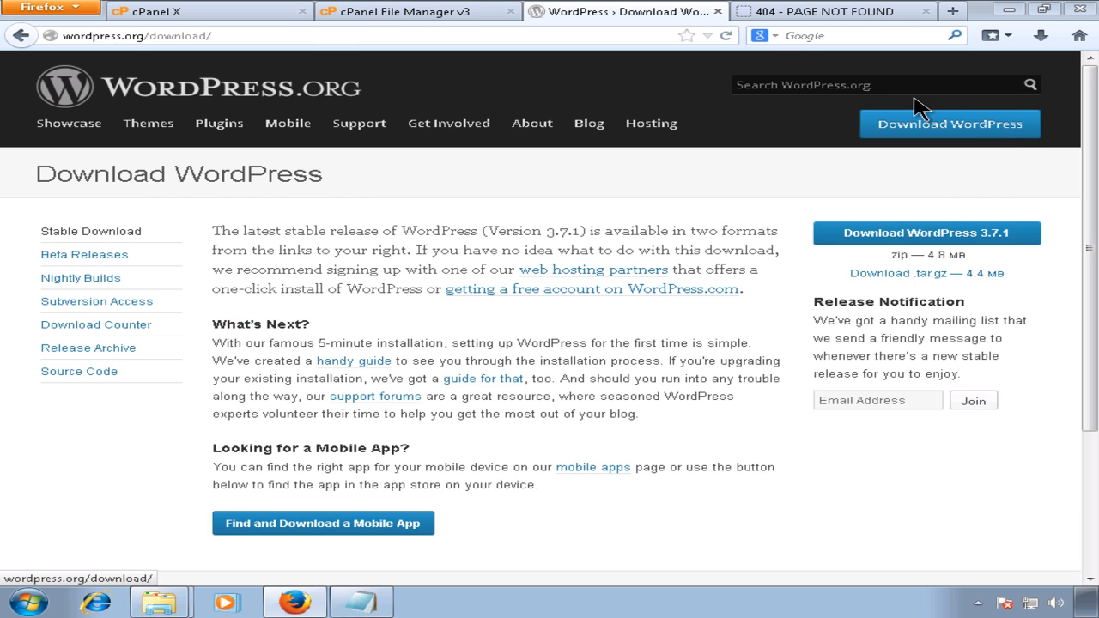
Step: Go to google.com and search for 'download filezilla client'
left_click(778, 12)
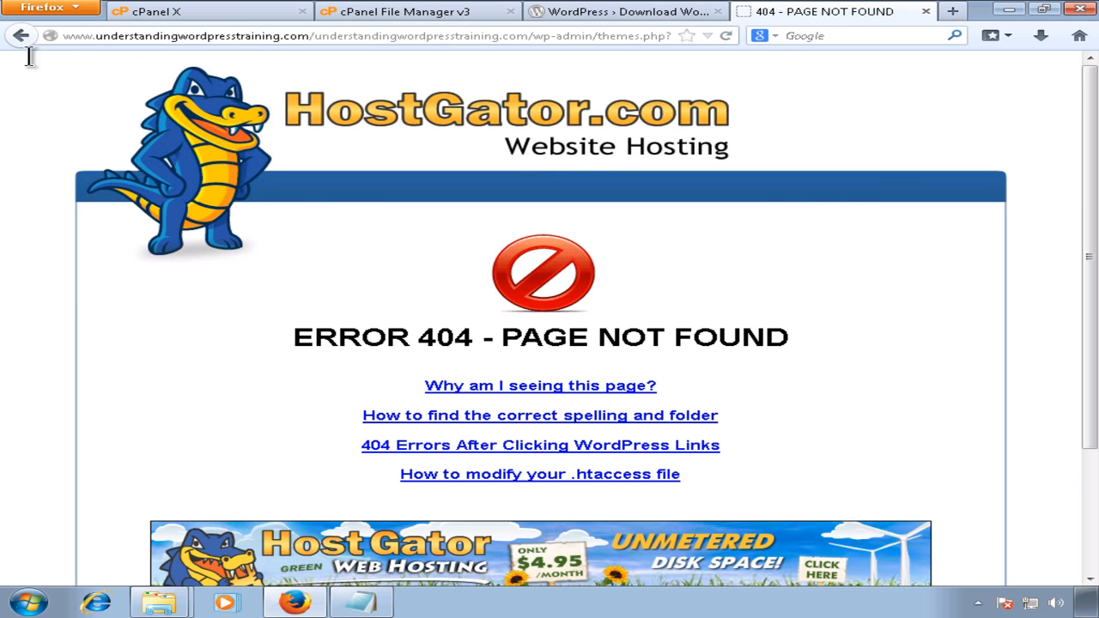
left_click(94, 36)
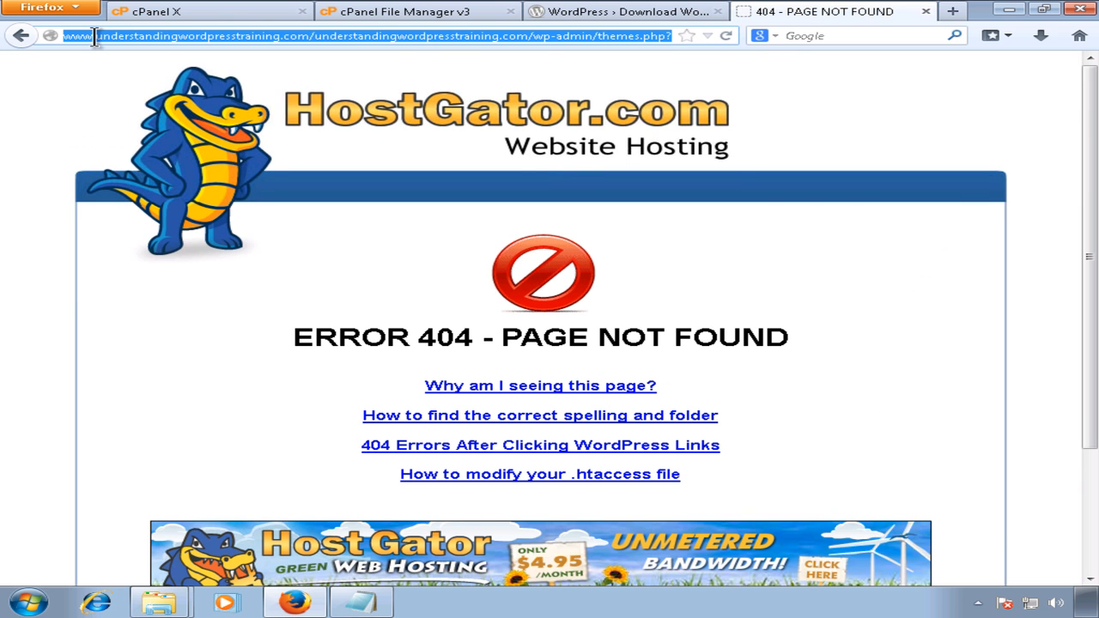
type("google.com/")
key("Return")
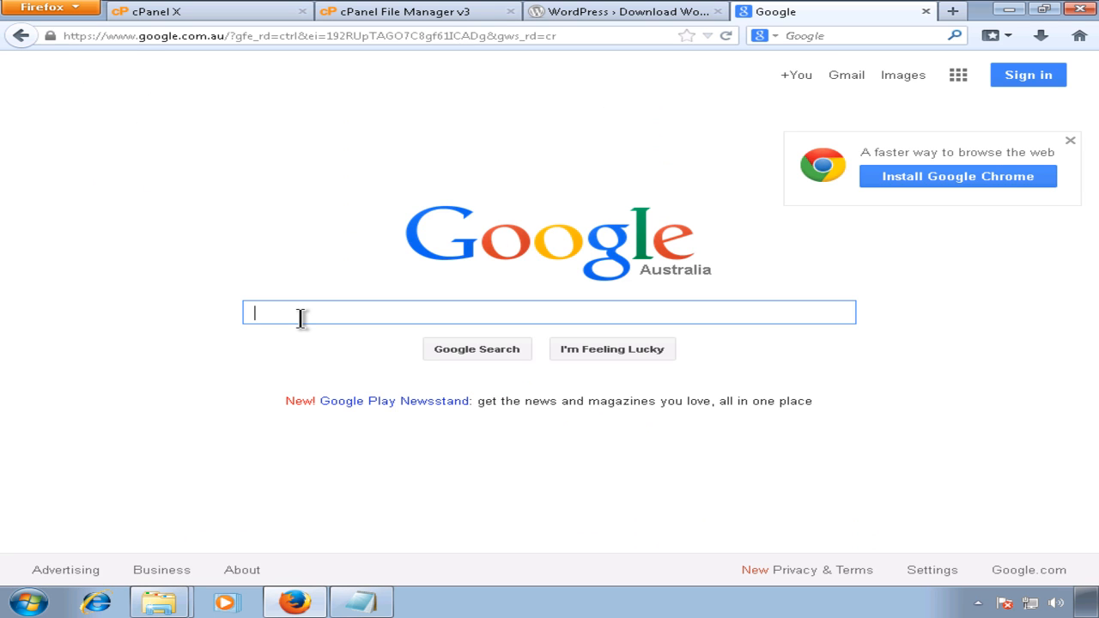
type("download ")
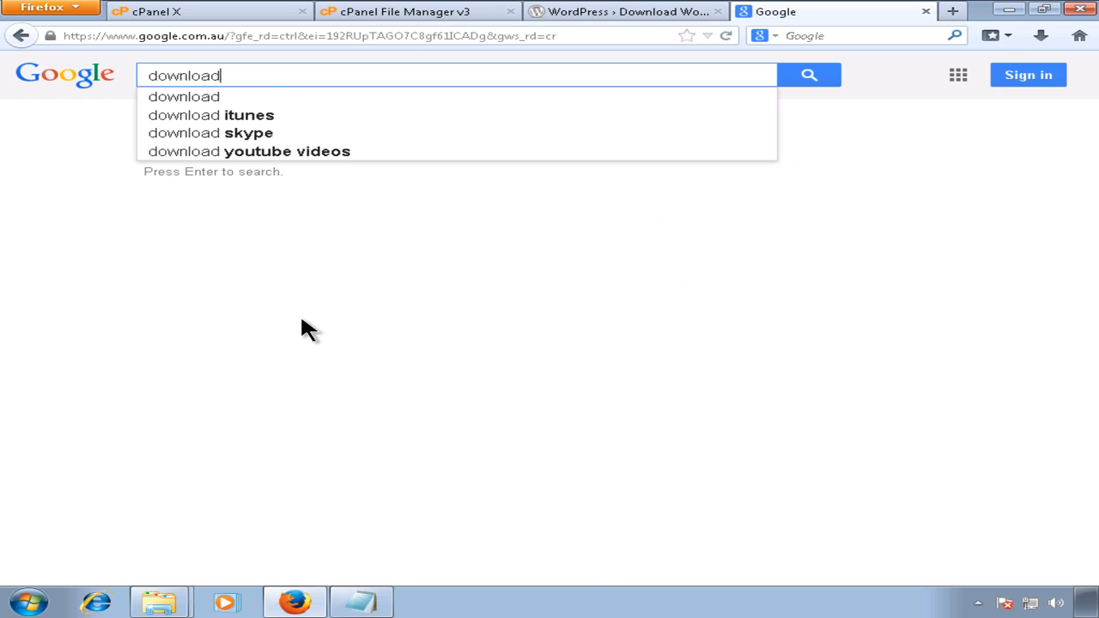
type("filezi")
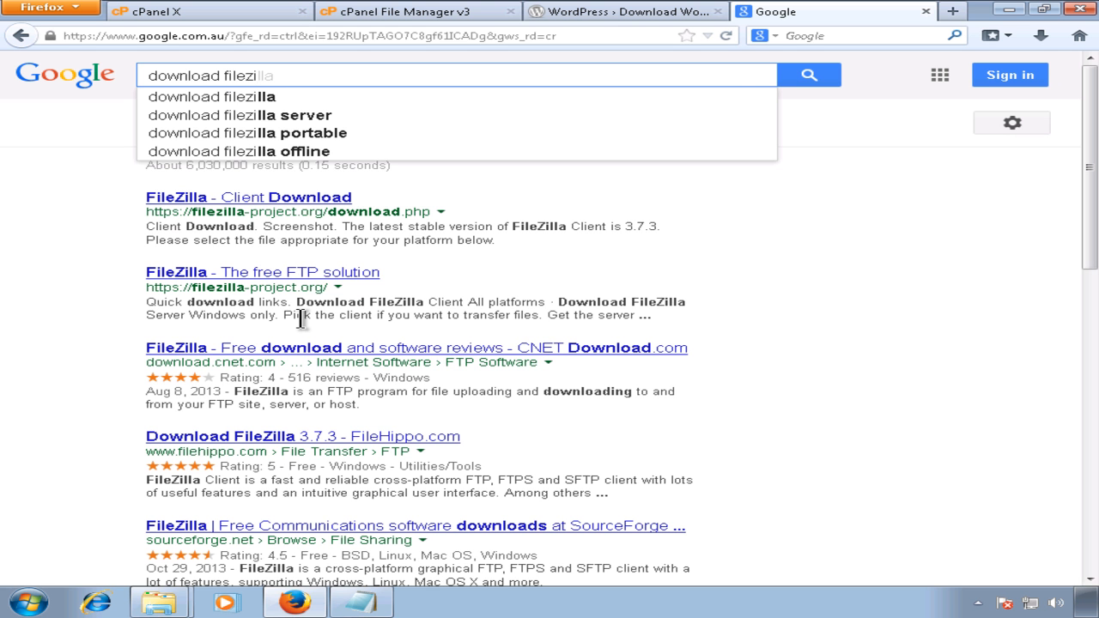
type("lla client")
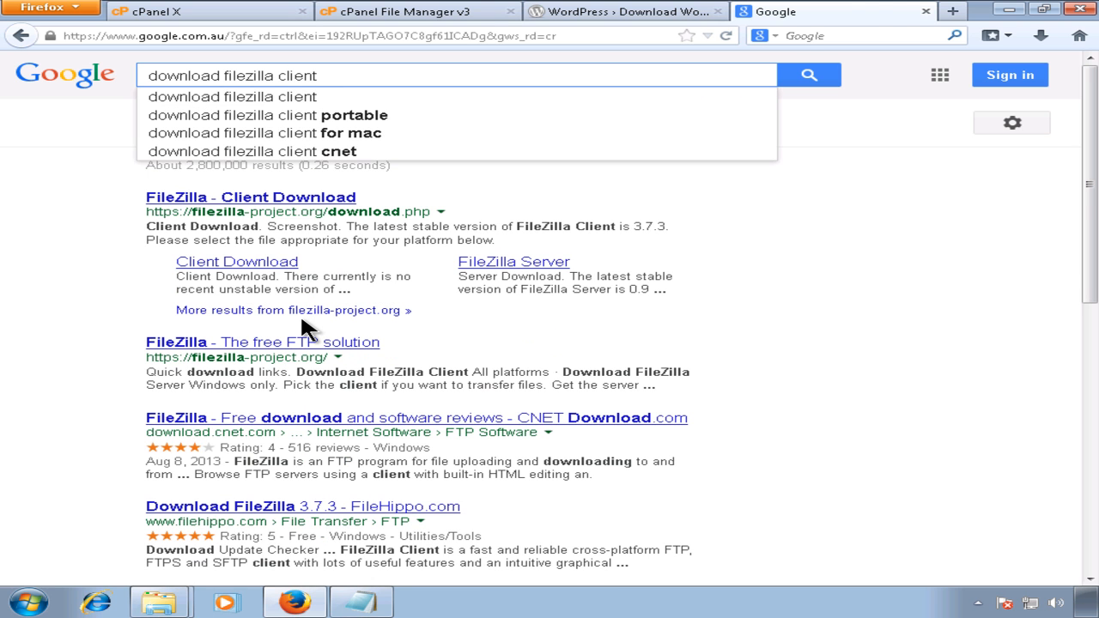
key("Return")
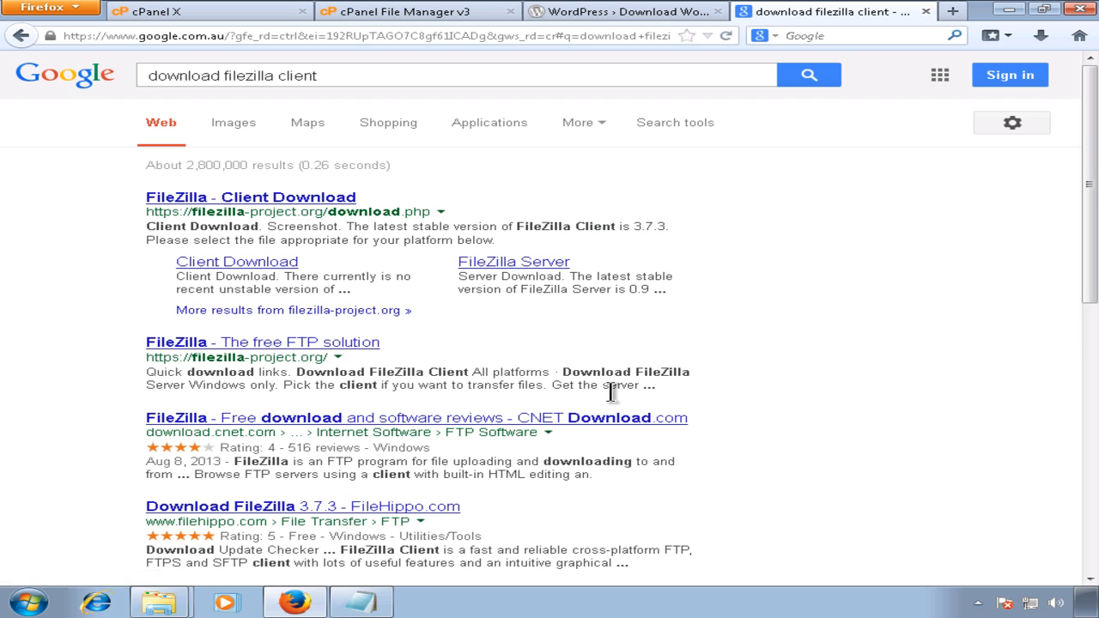
Step: Open the CNET Download FileZilla result and look over its page
scroll(601, 395, "down", 2)
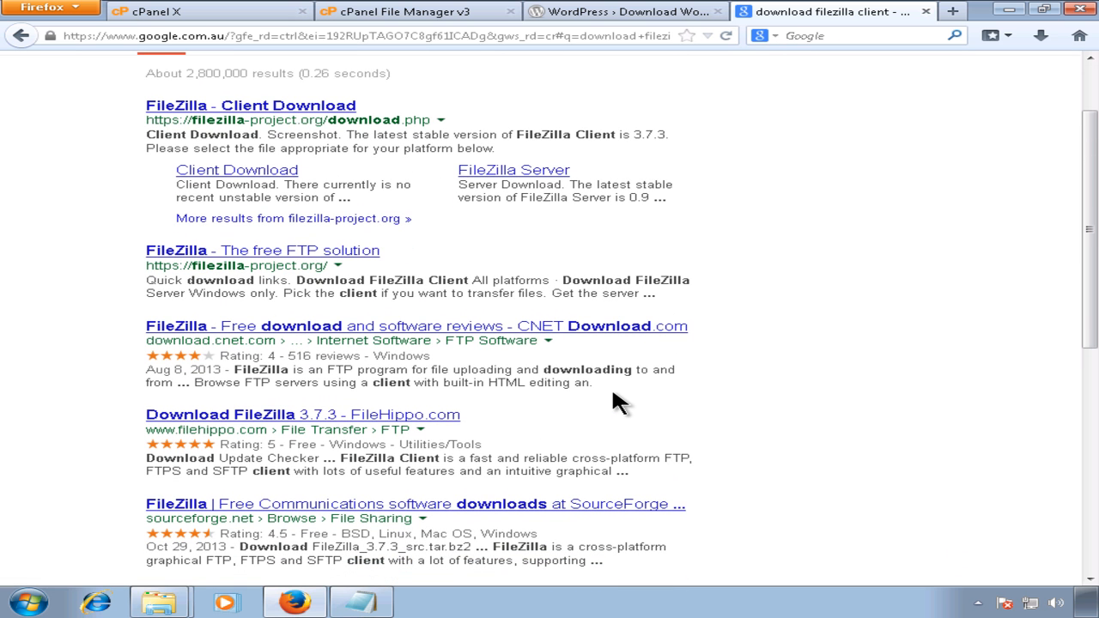
left_click(556, 328)
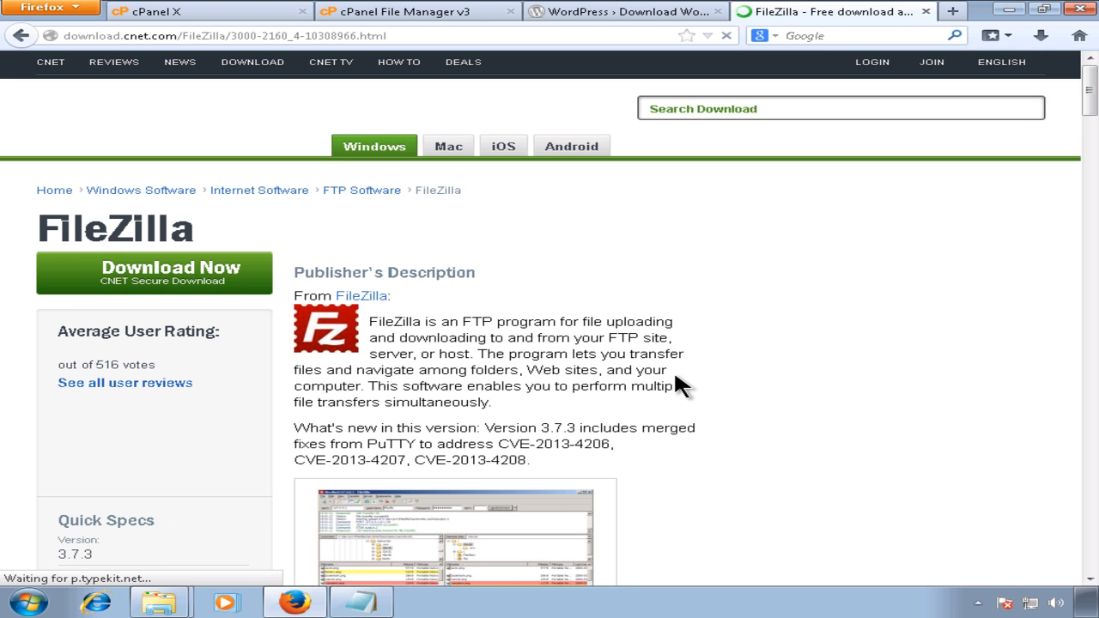
scroll(673, 380, "down", 2)
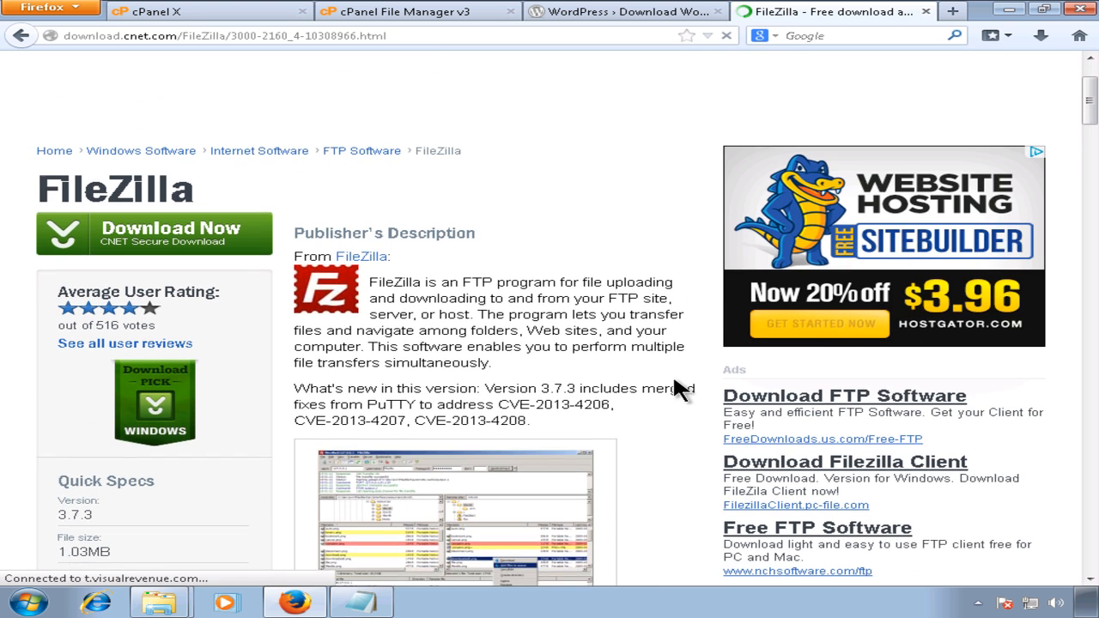
scroll(676, 388, "down", 3)
scroll(676, 388, "down", 2)
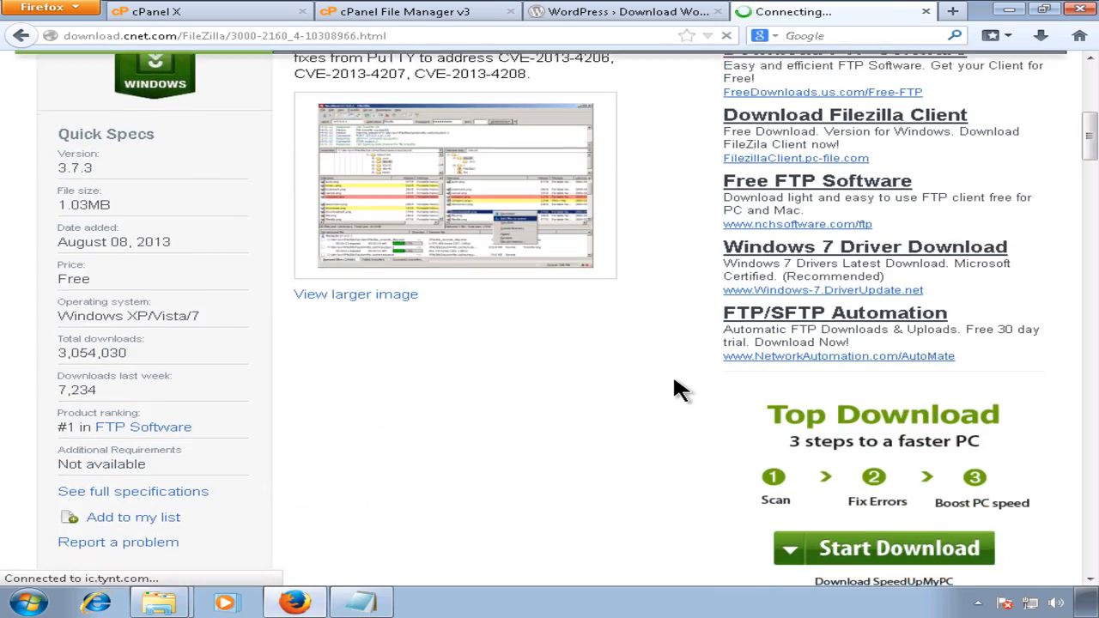
scroll(676, 388, "up", 3)
scroll(674, 380, "up", 1)
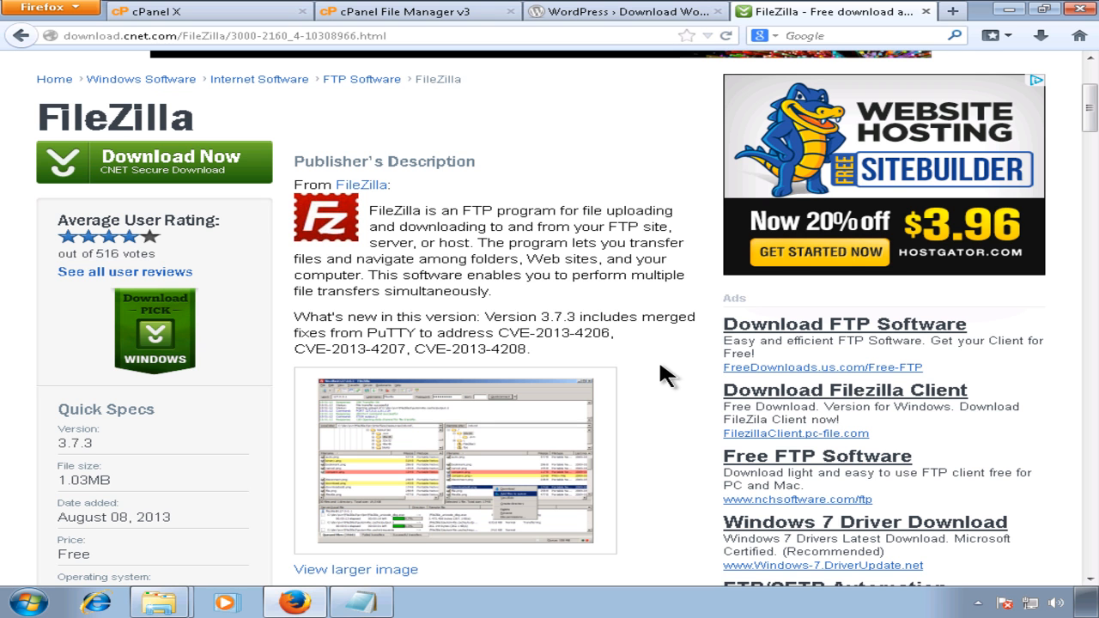
Step: Follow the FileZilla Client ad, cancel its installer download, and close the pc-file and CNET tabs
left_click(754, 435)
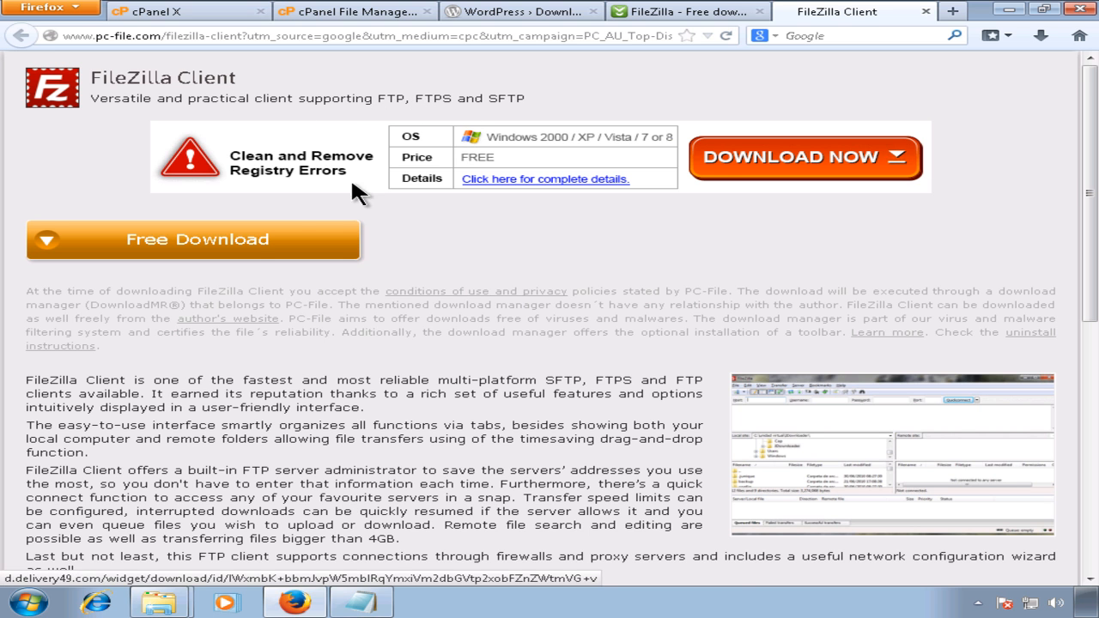
left_click(248, 248)
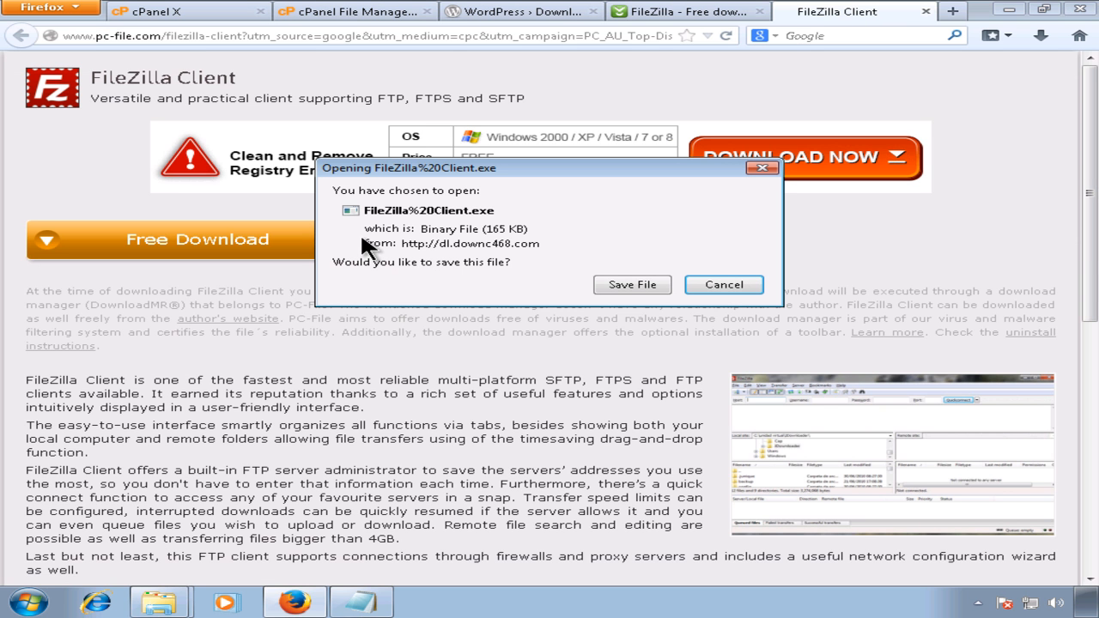
left_click(725, 284)
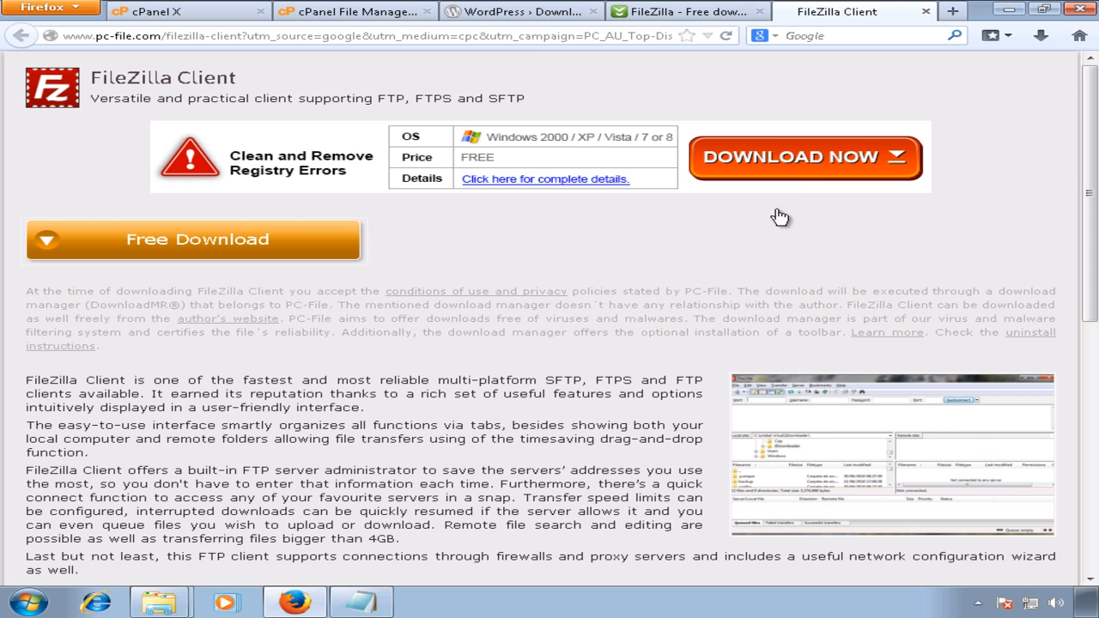
left_click(925, 11)
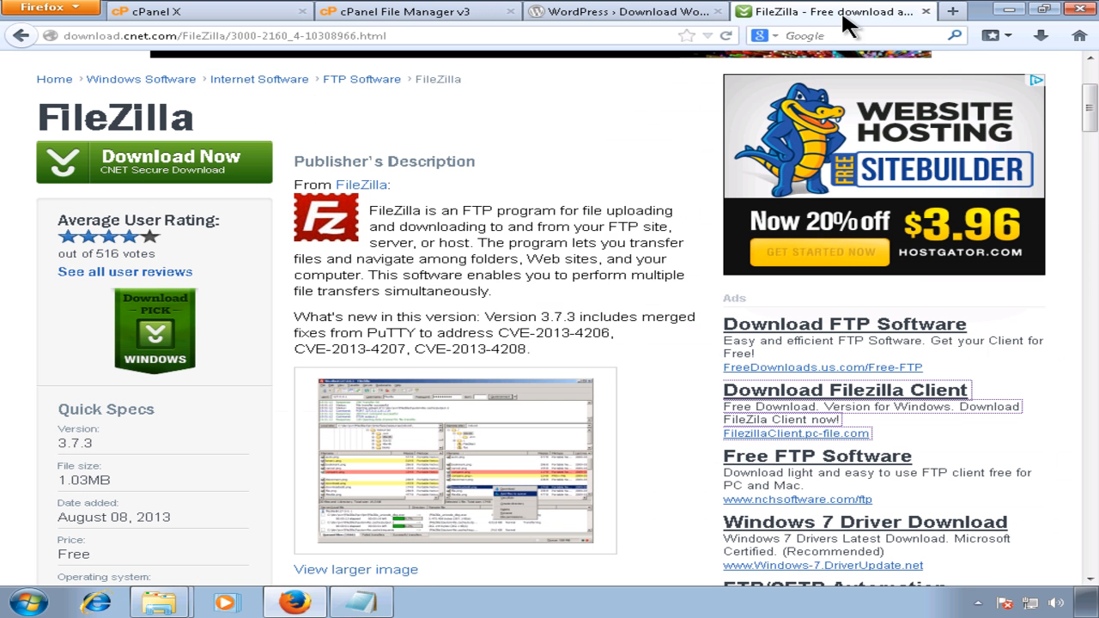
left_click(926, 12)
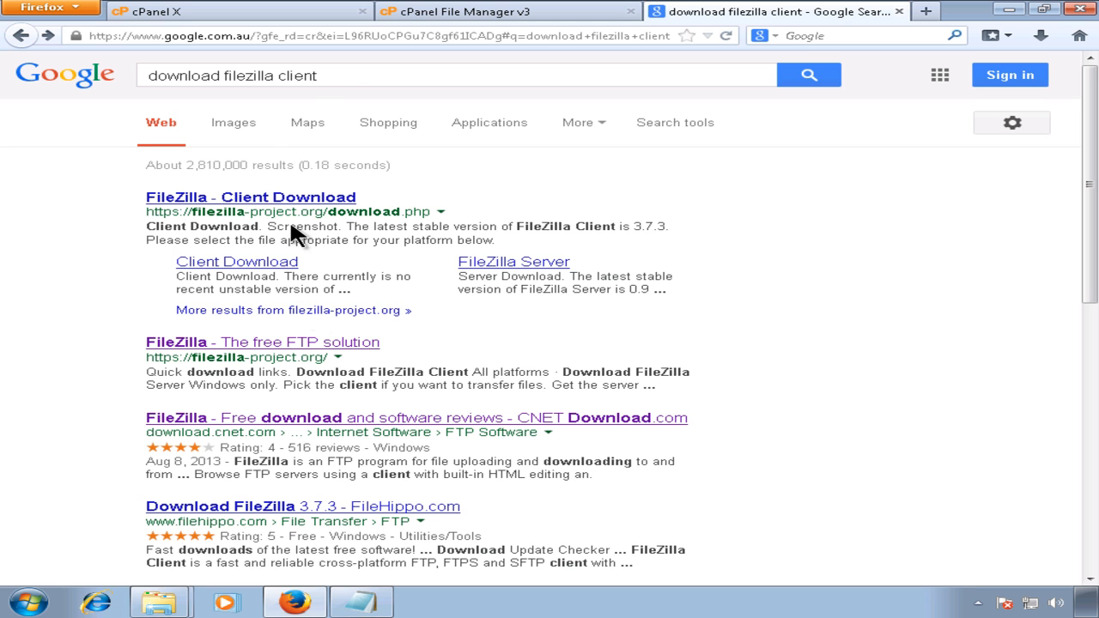
Step: Go to filezilla-project.org's Client download page and show all FileZilla 3.7.3 download files
left_click(337, 74)
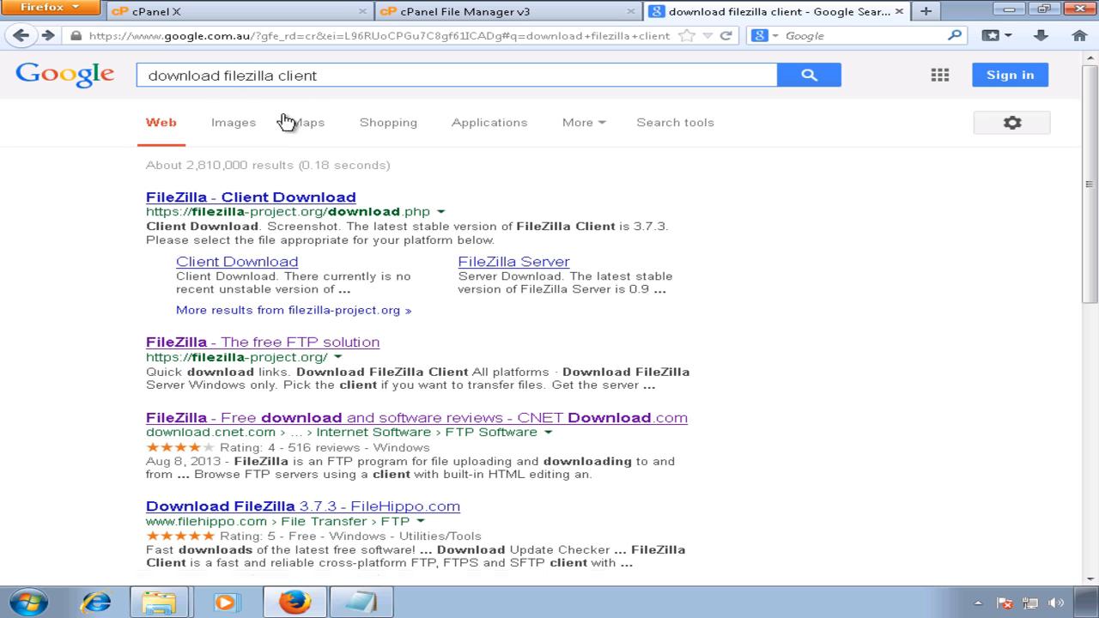
left_click(320, 351)
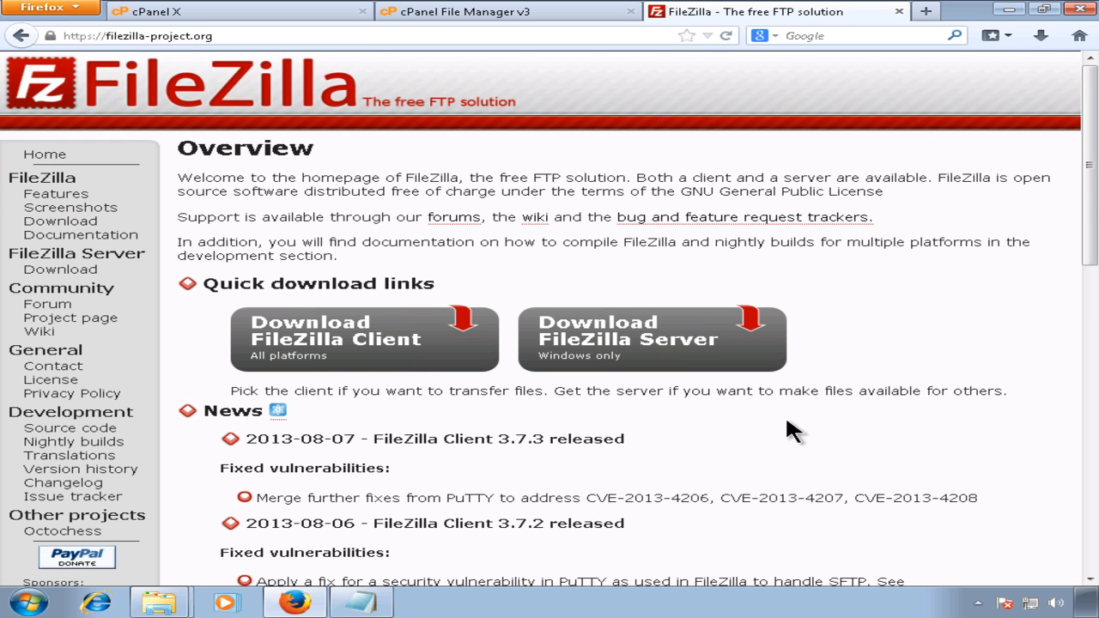
scroll(787, 422, "down", 2)
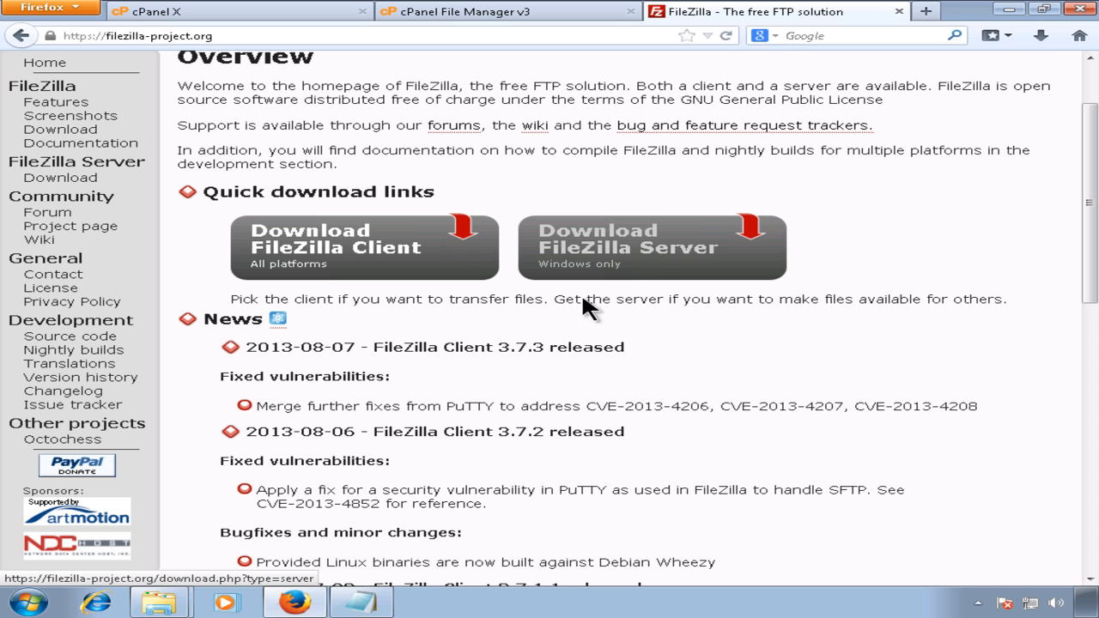
left_click(377, 261)
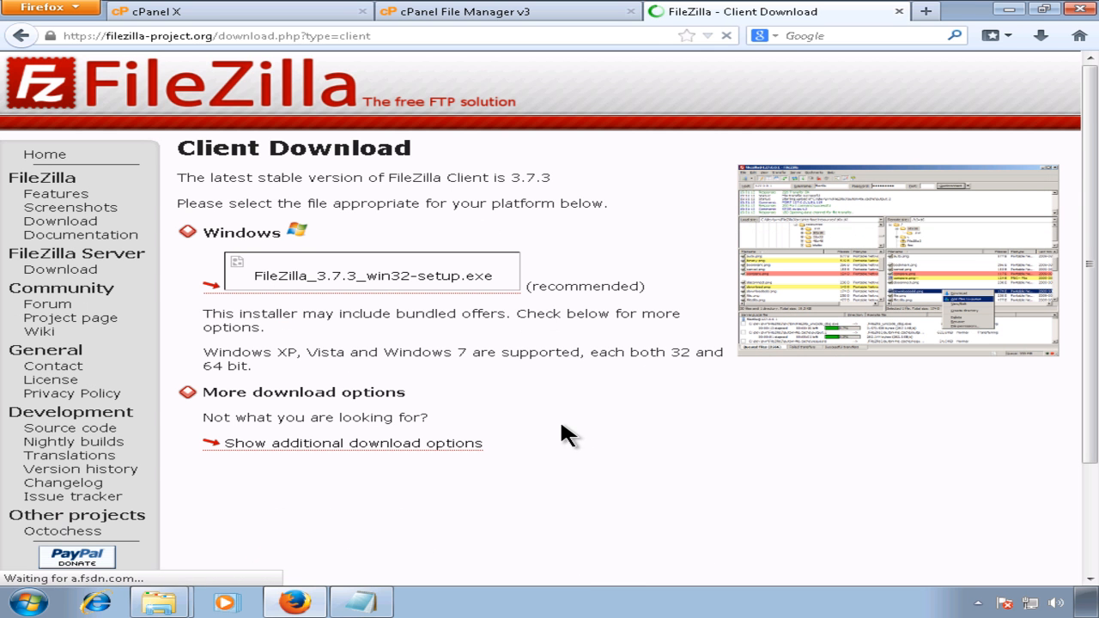
left_click(427, 448)
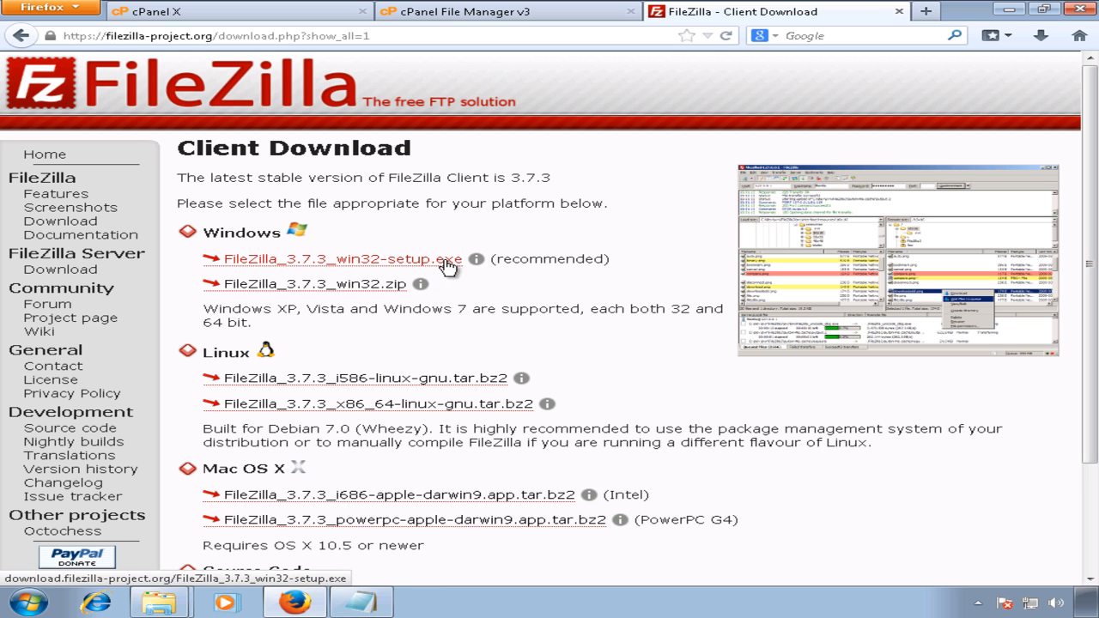
Step: Save the FileZilla_3.7.3_win32-setup.exe link to the Desktop with Save Link As
left_click_drag(496, 259, 586, 259)
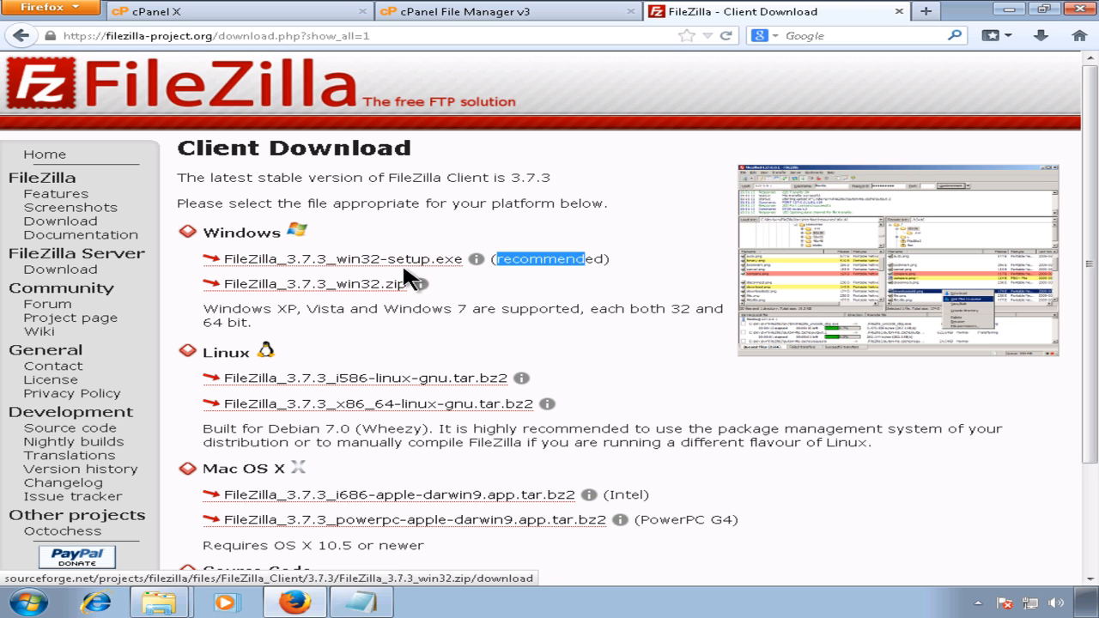
right_click(412, 269)
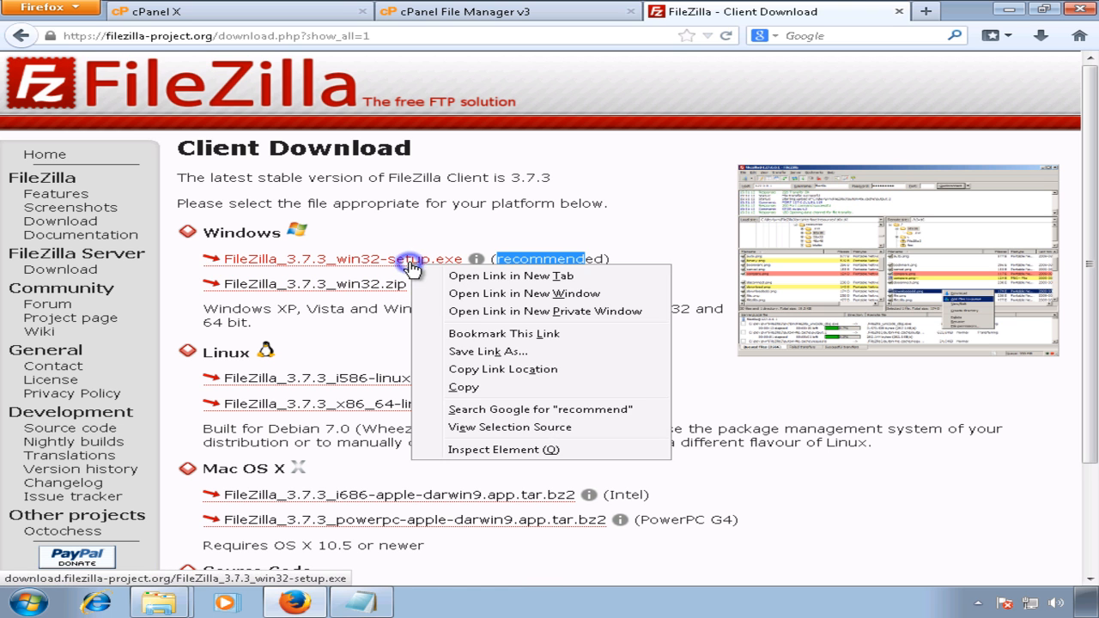
left_click(487, 351)
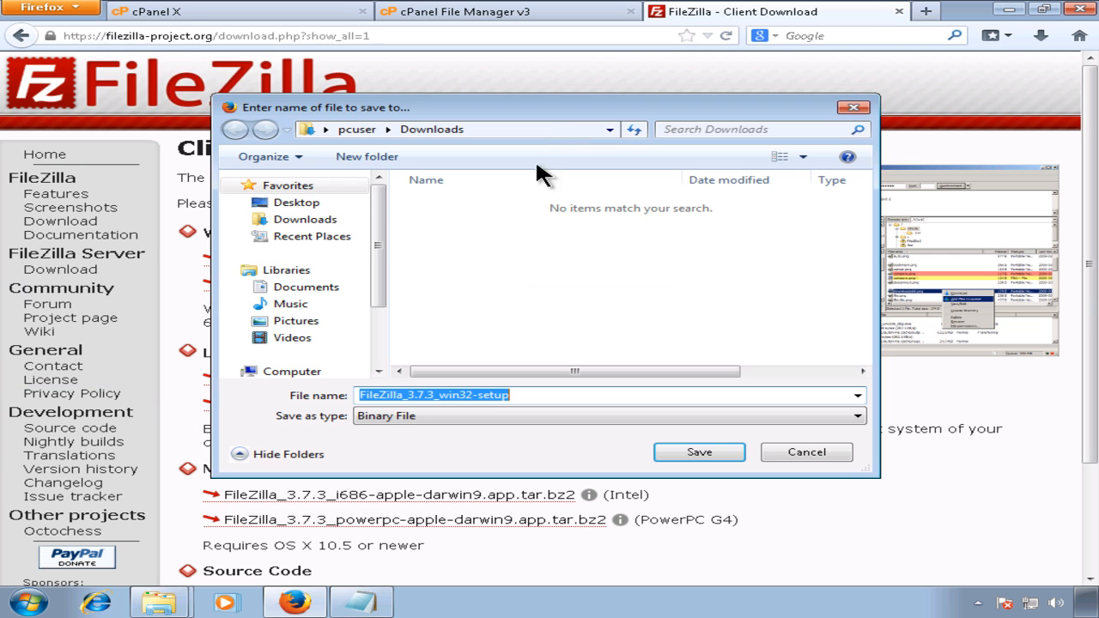
left_click(318, 207)
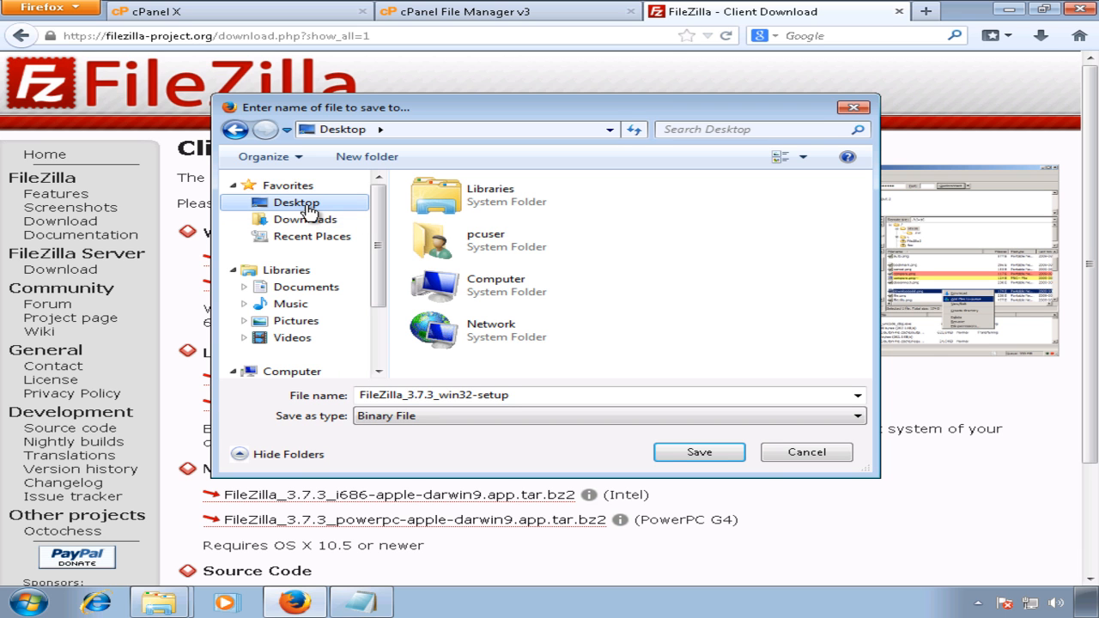
left_click(521, 393)
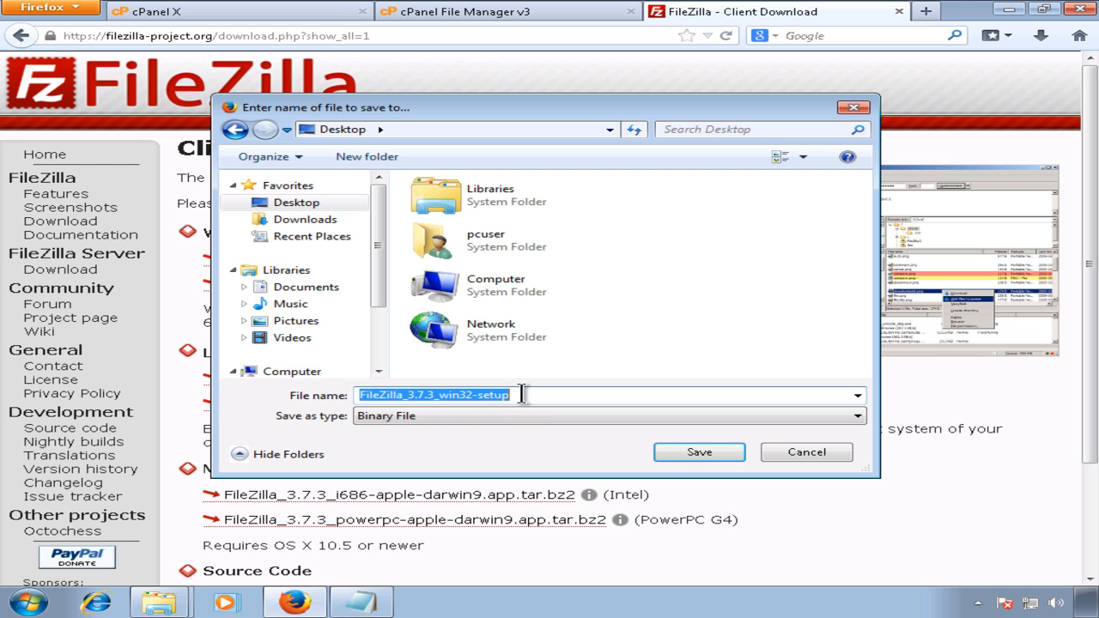
left_click(692, 454)
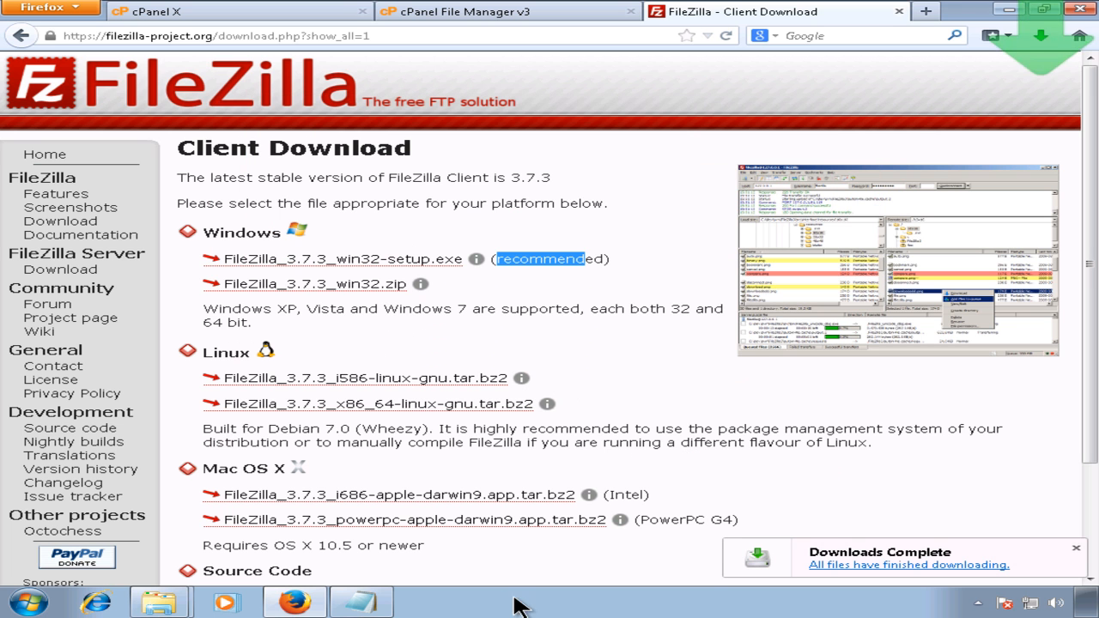
Step: Confirm Firefox's downloads list shows the 4.6 MB FileZilla installer, then show the desktop
right_click(529, 605)
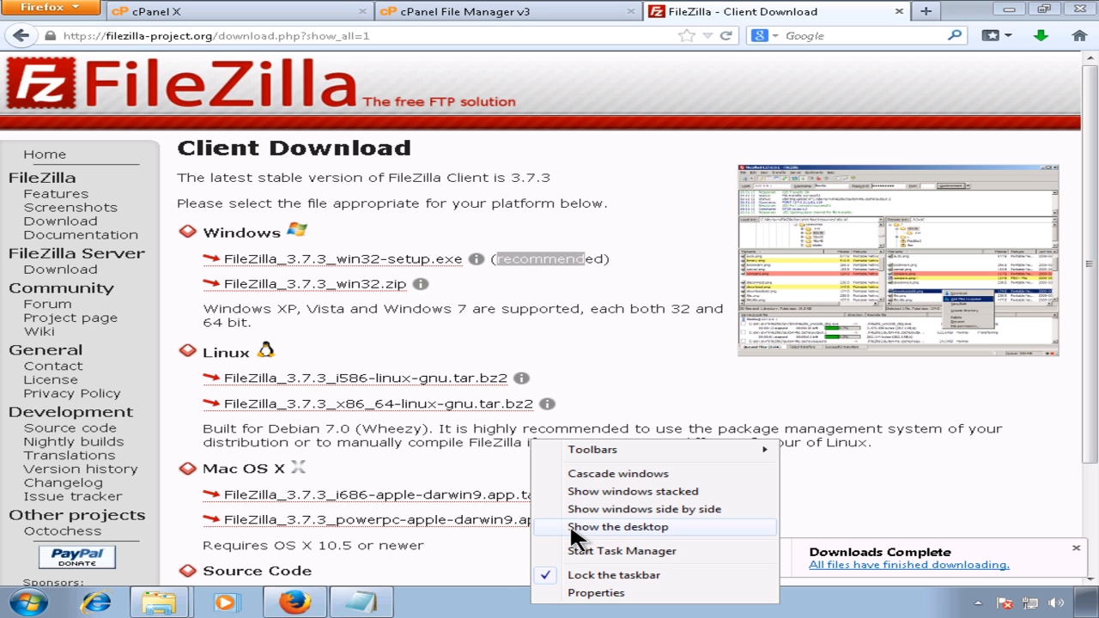
left_click(618, 528)
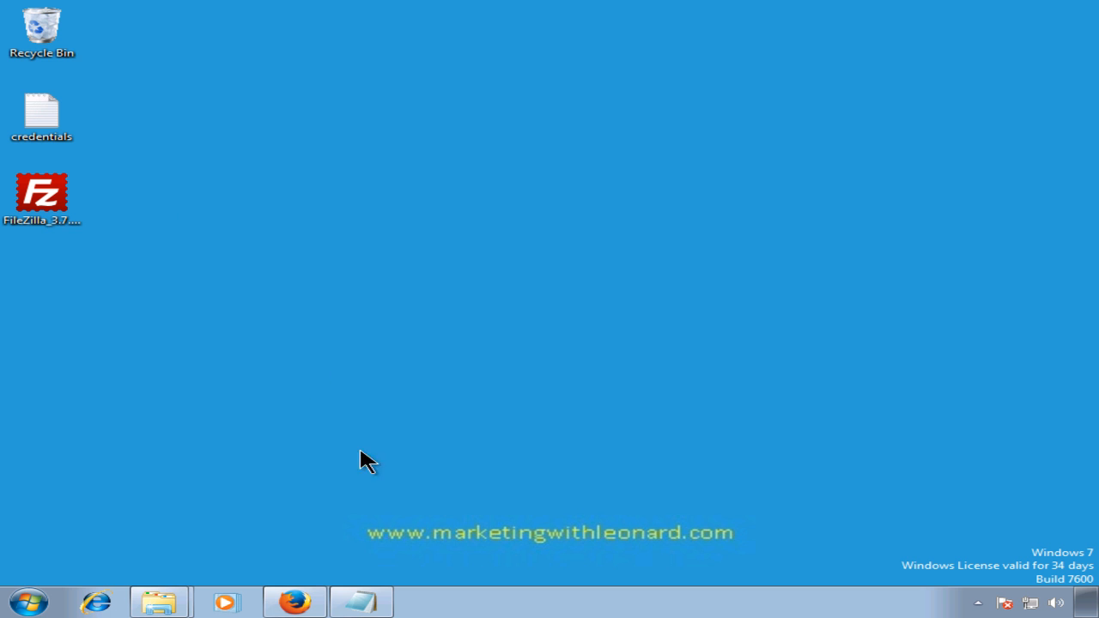
left_click(319, 603)
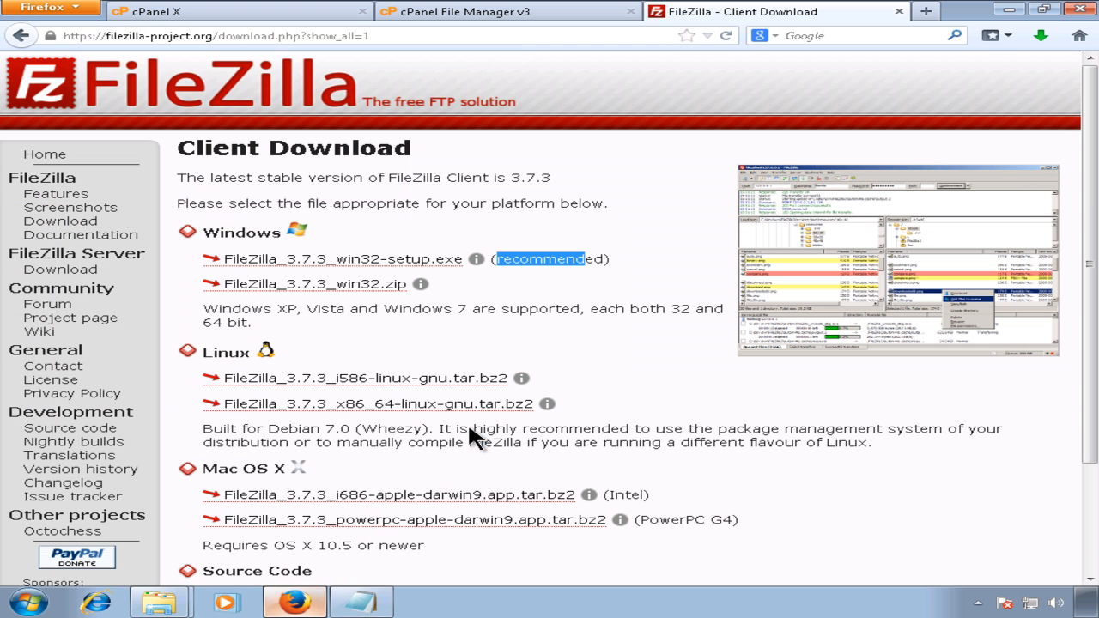
left_click(1041, 35)
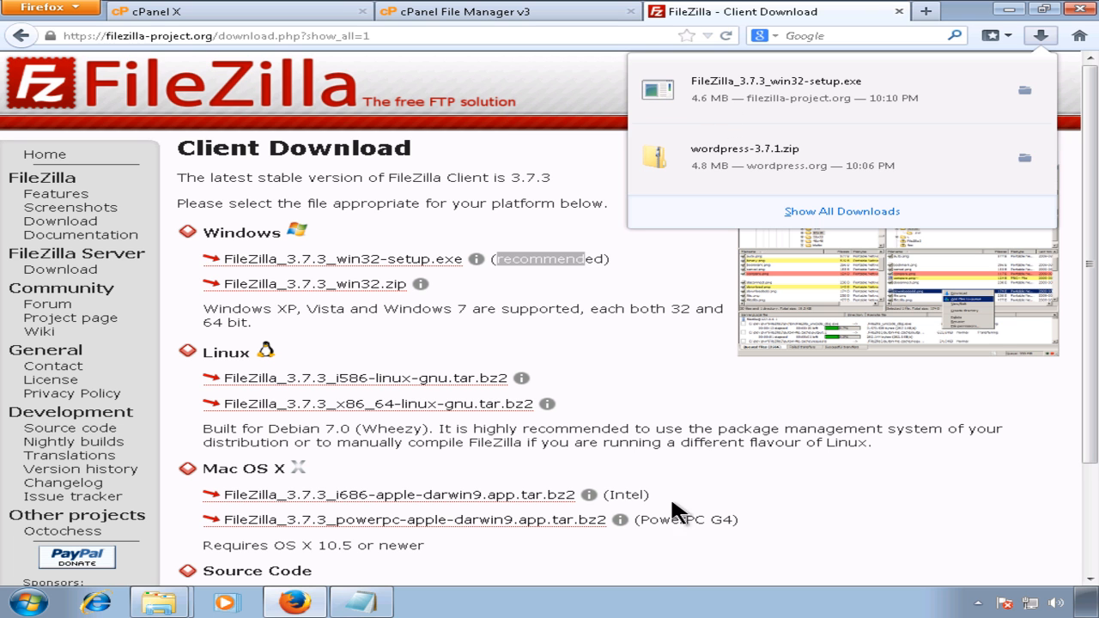
right_click(630, 598)
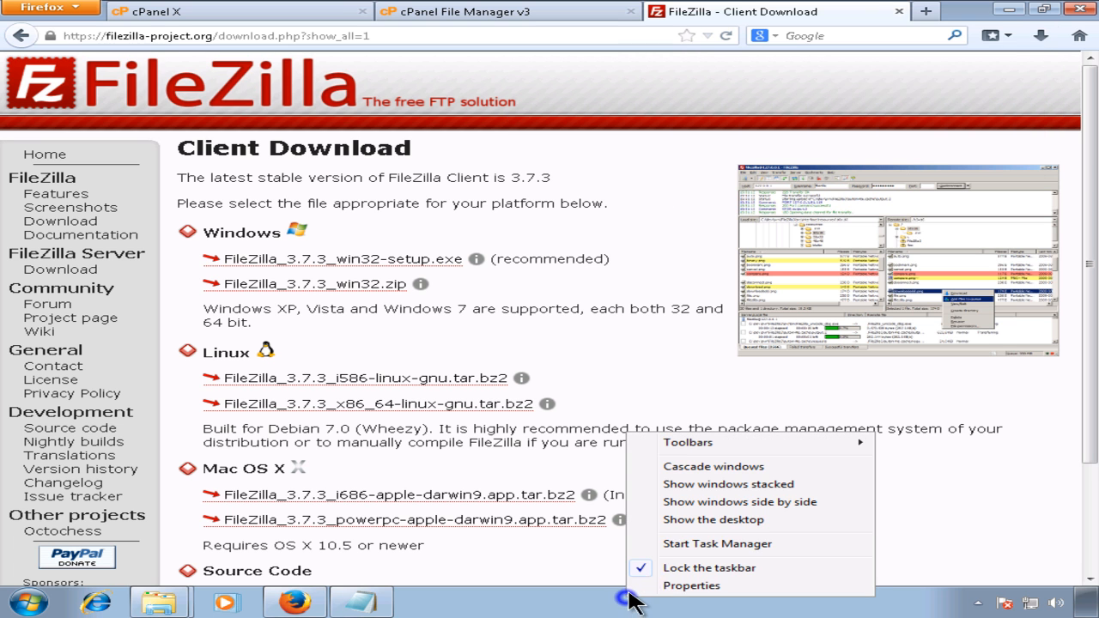
left_click(675, 520)
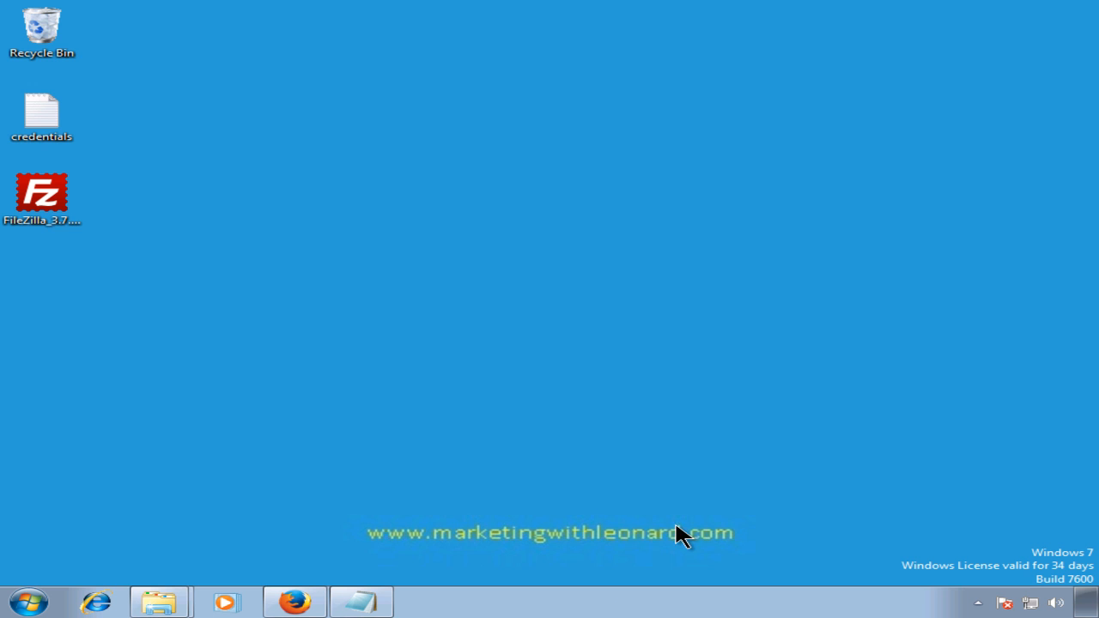
Step: Run the FileZilla setup file, allow it to make changes, and accept the licence agreement
double_click(41, 206)
left_click(606, 317)
left_click(626, 331)
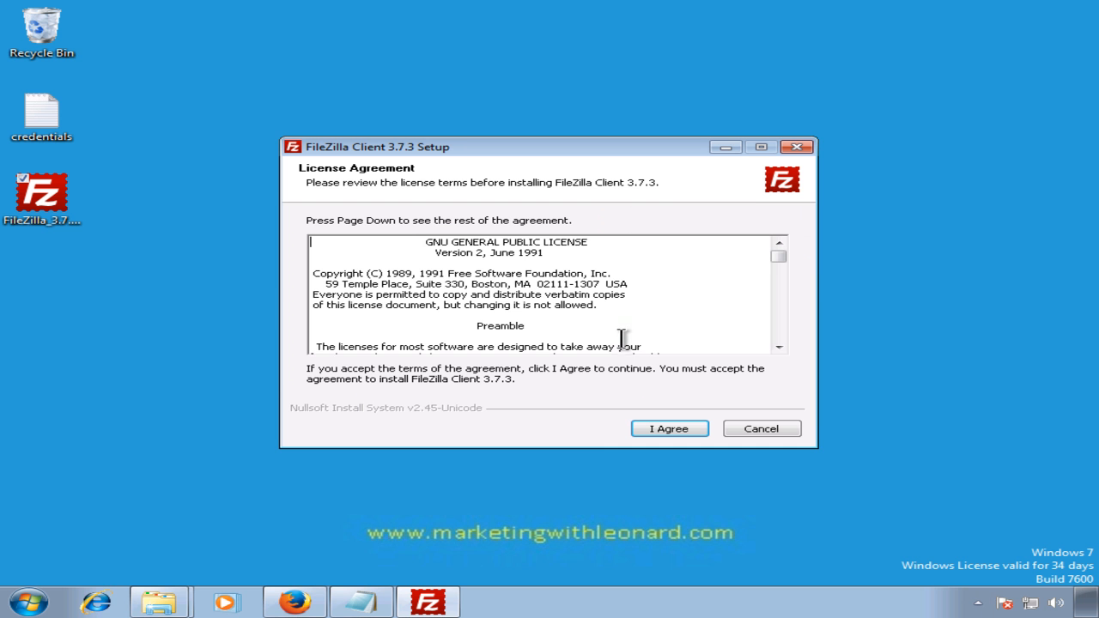
left_click(662, 430)
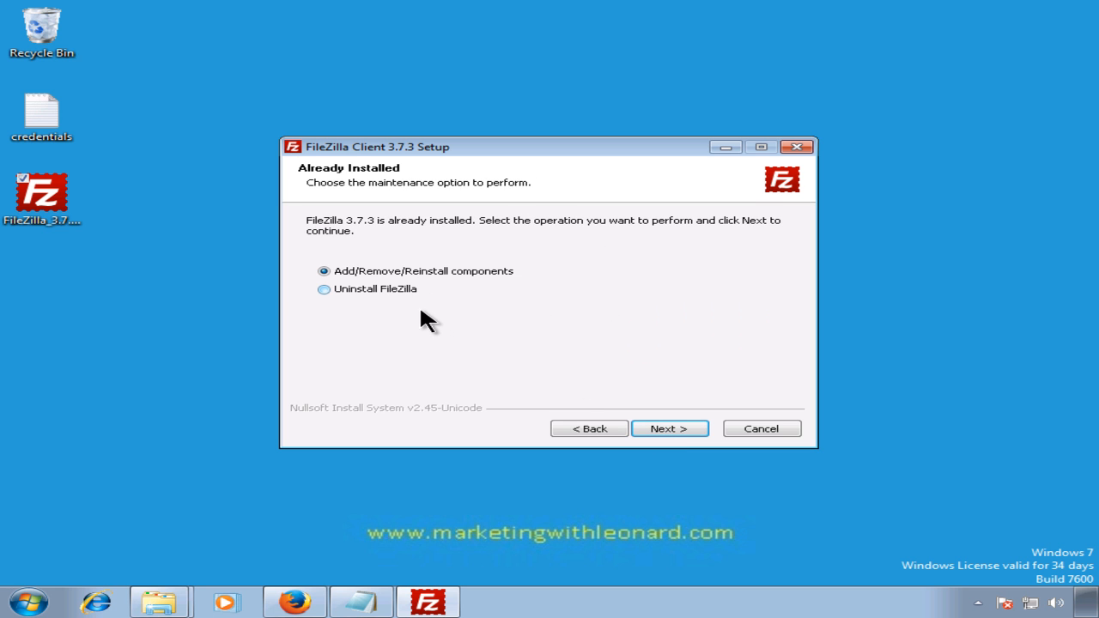
Step: Check the Start menu's All Programs list for the existing FileZilla FTP Client folder
left_click(28, 603)
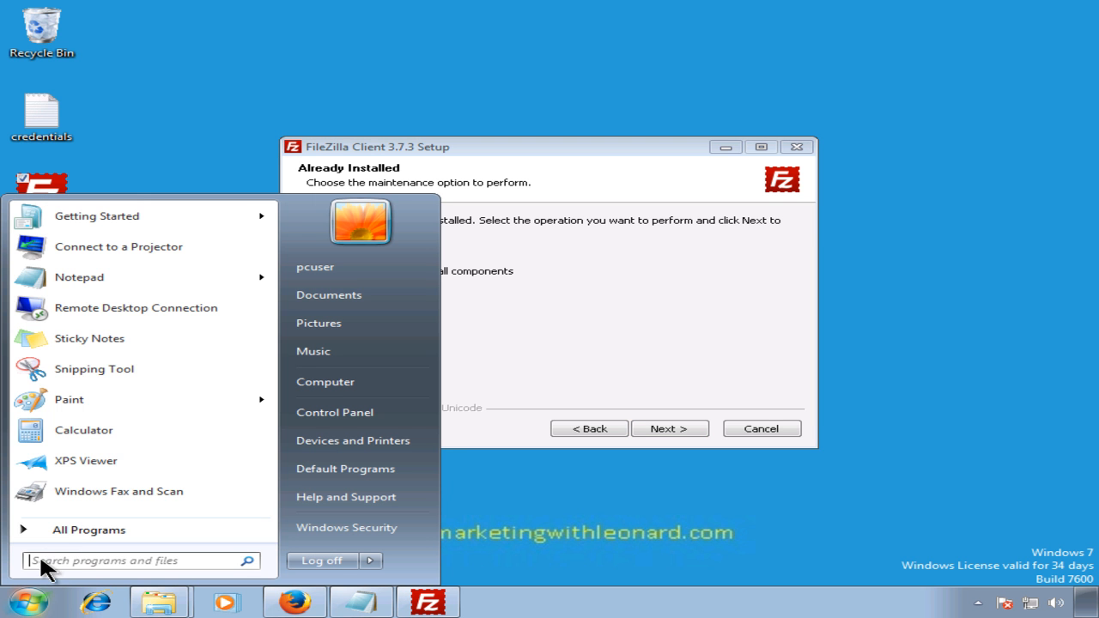
left_click(44, 531)
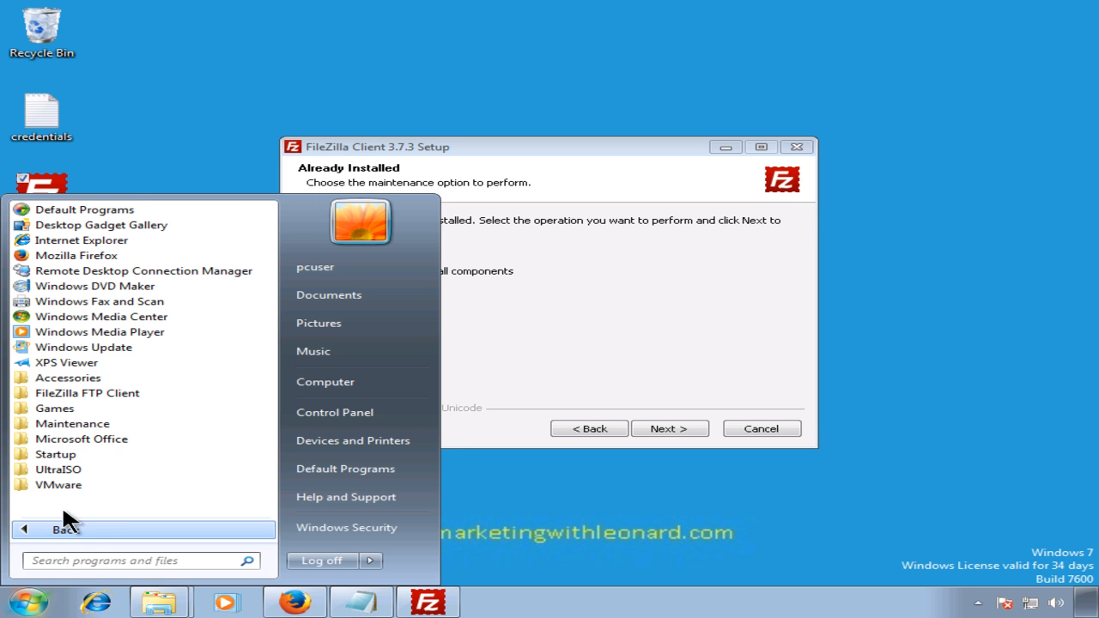
left_click(114, 439)
left_click(116, 352)
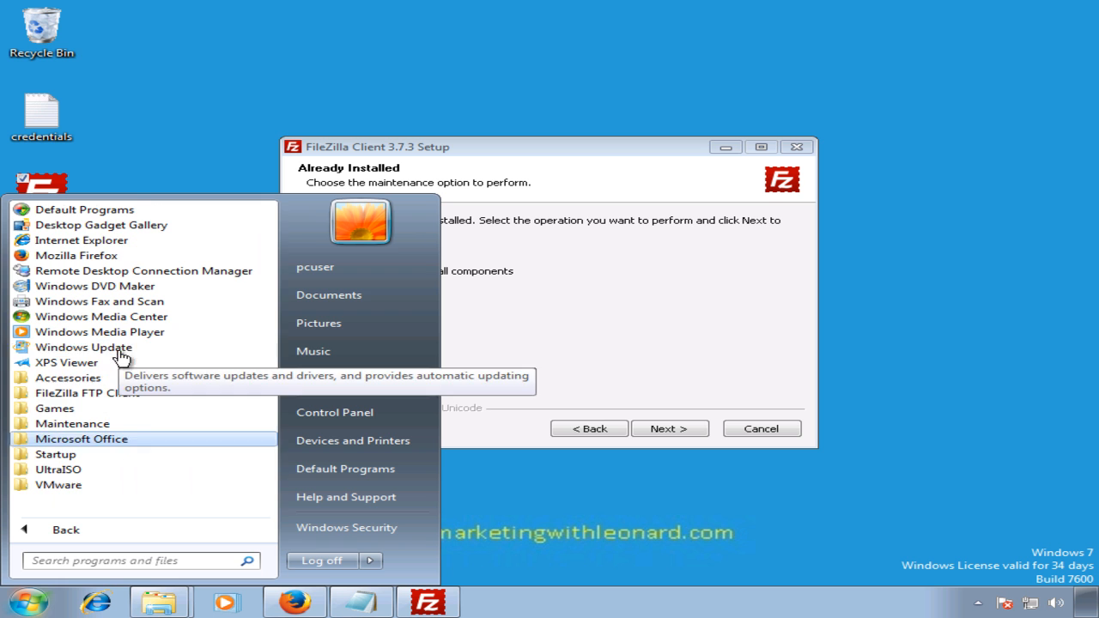
left_click(126, 392)
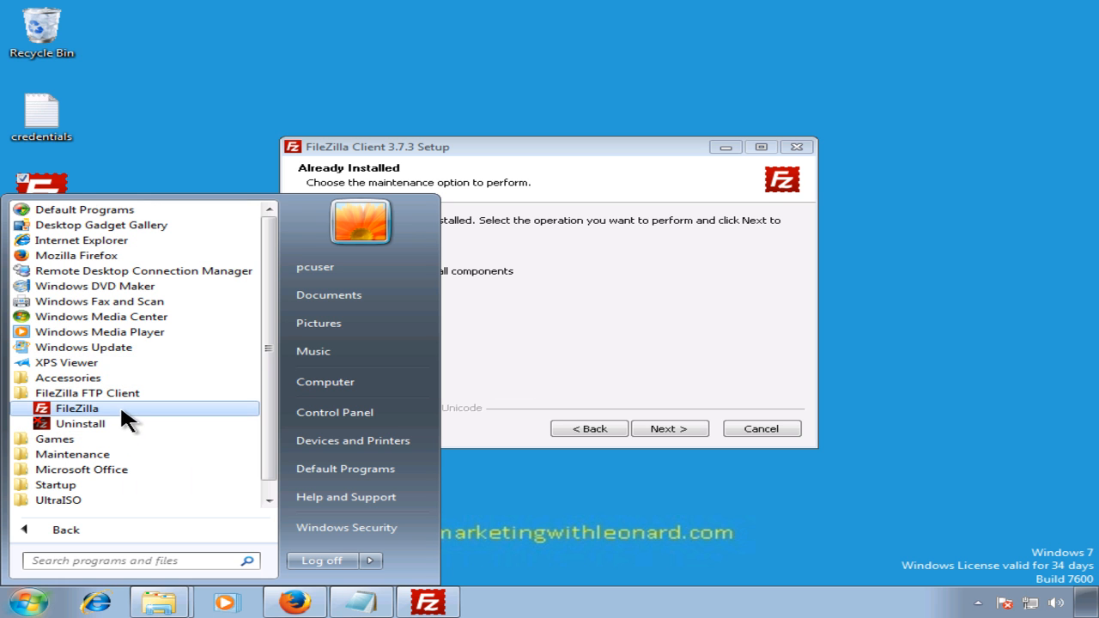
left_click(508, 147)
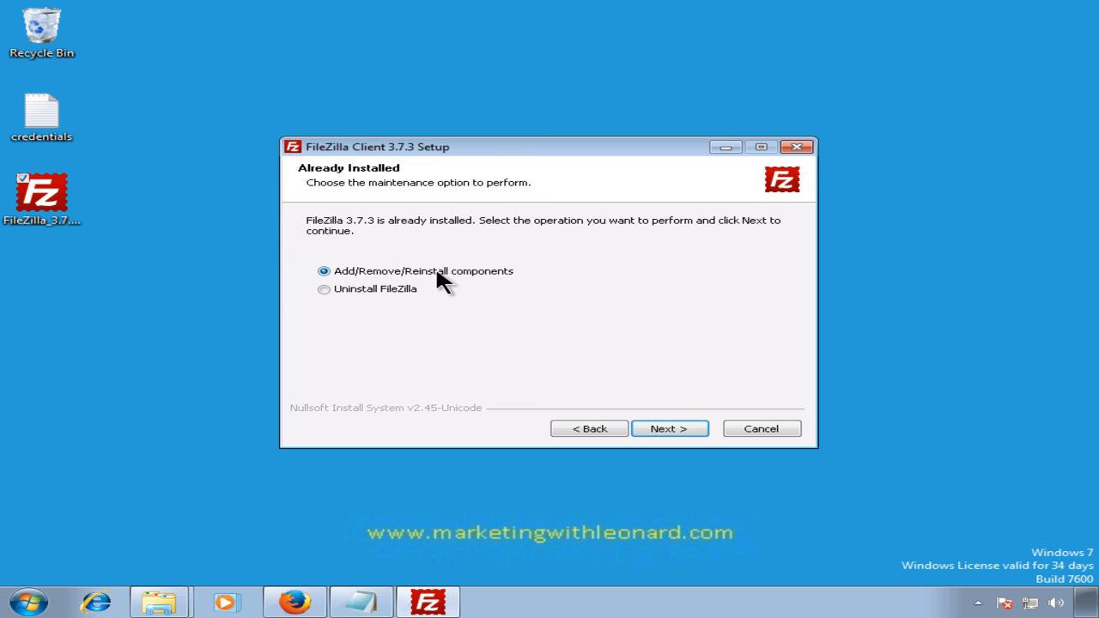
Step: Continue setup installing for all users with default components, up to the install location
left_click(687, 429)
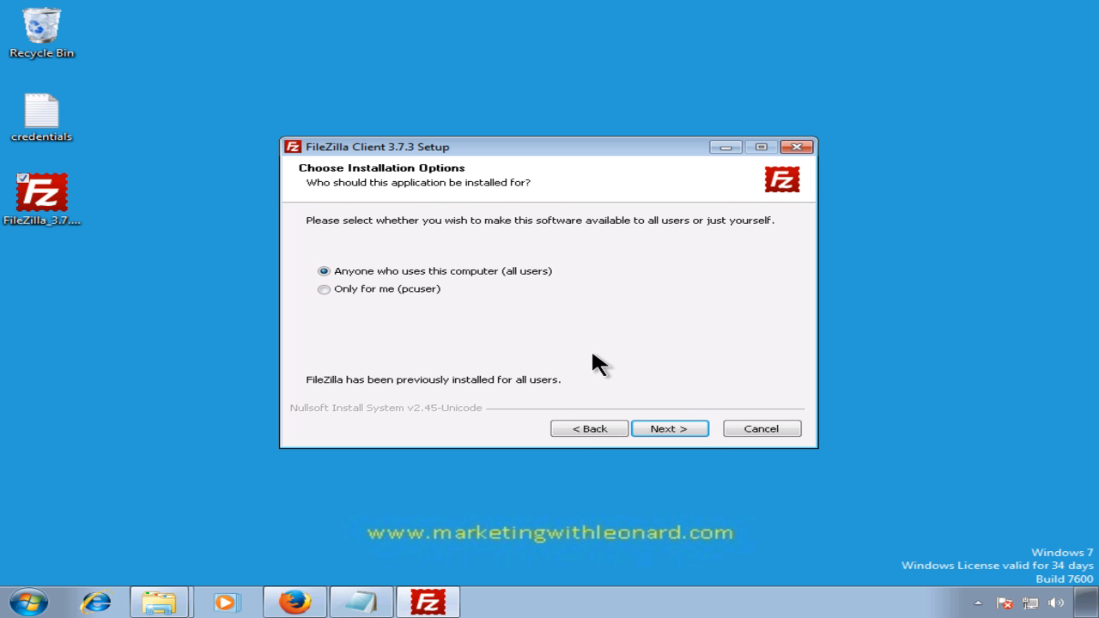
left_click(593, 436)
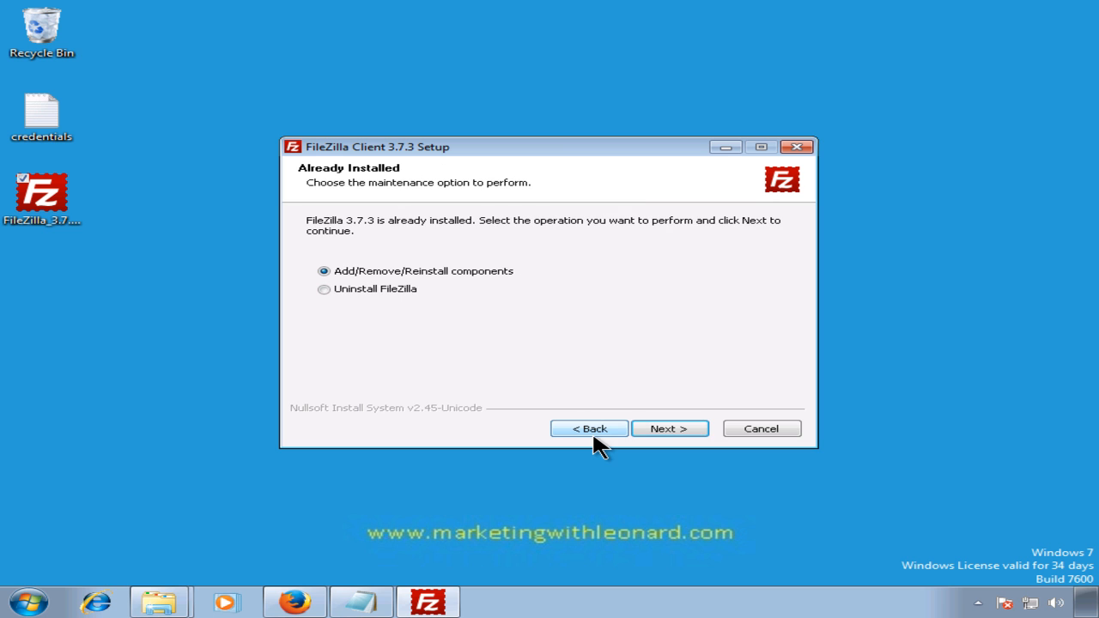
left_click(653, 428)
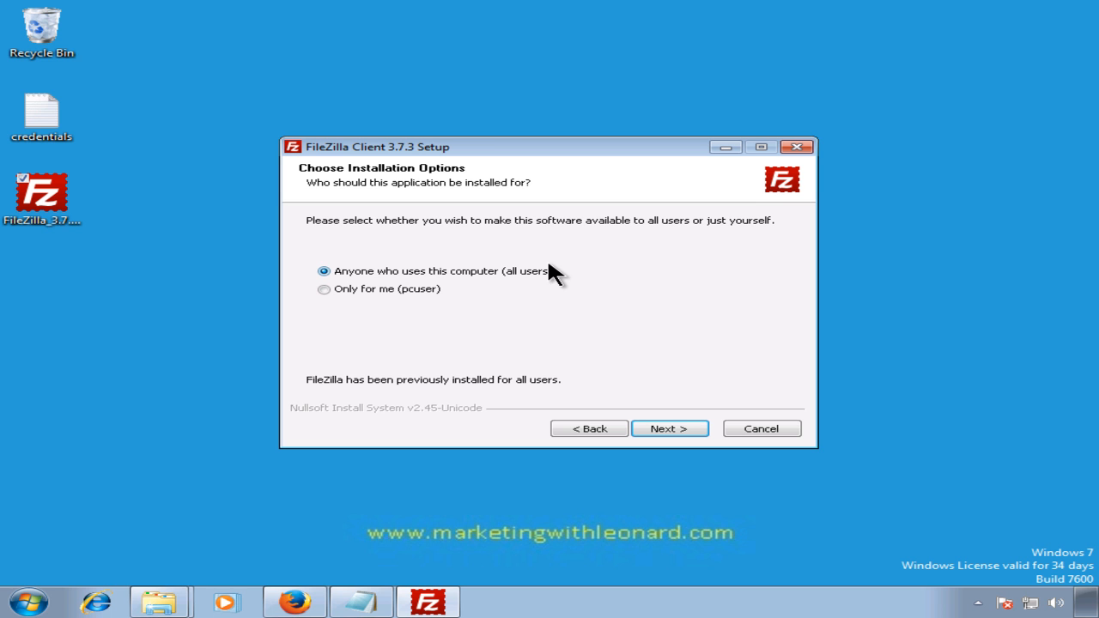
left_click(414, 292)
left_click(433, 272)
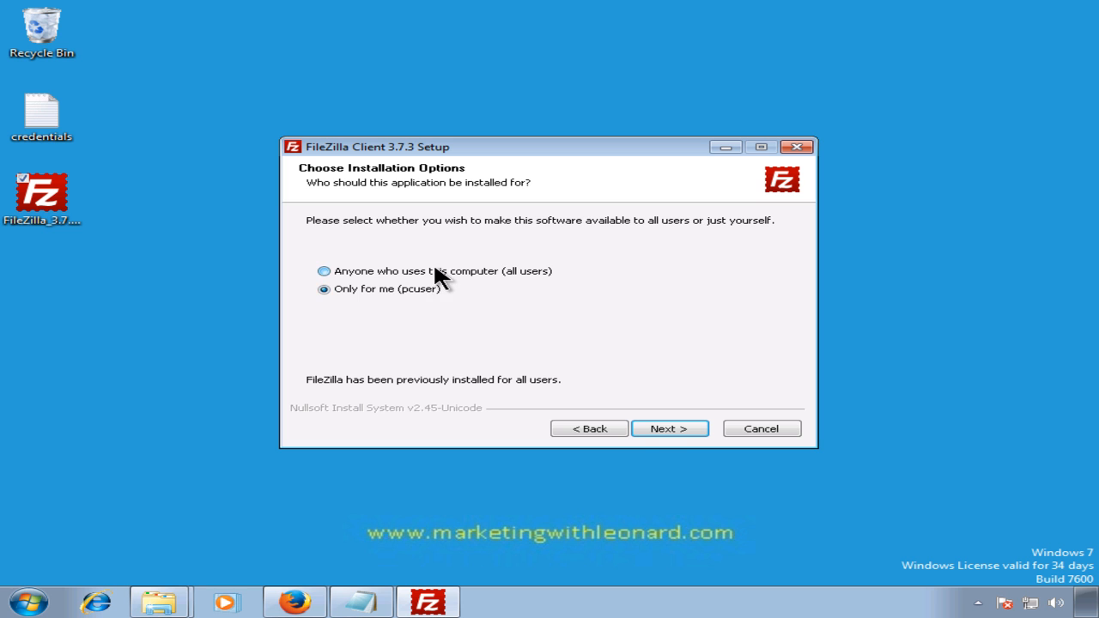
left_click(662, 429)
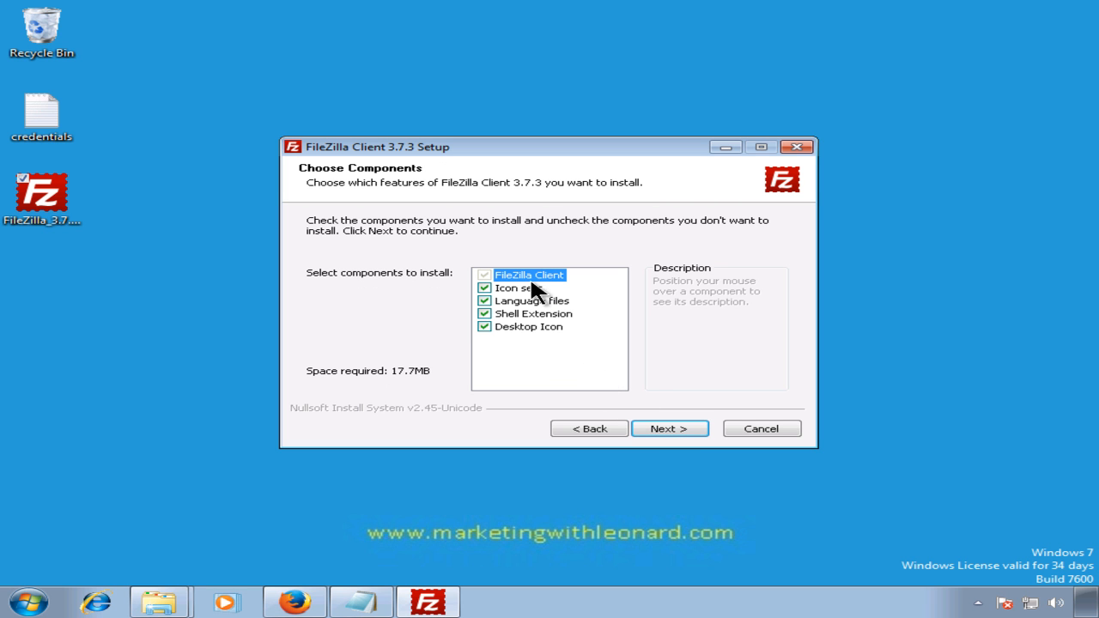
left_click(655, 424)
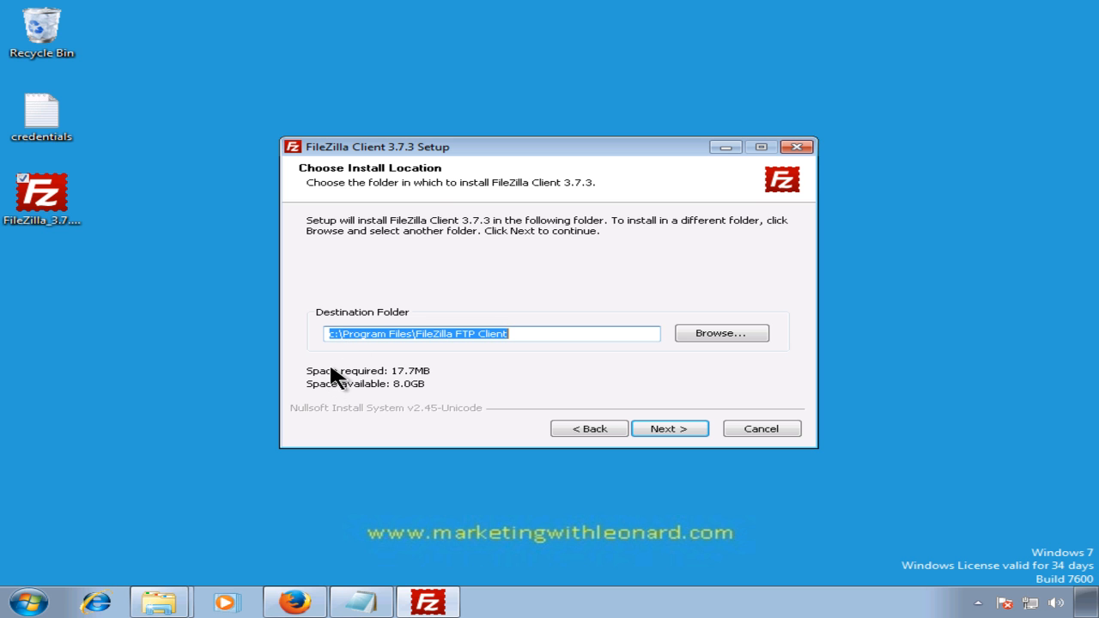
key("super+e")
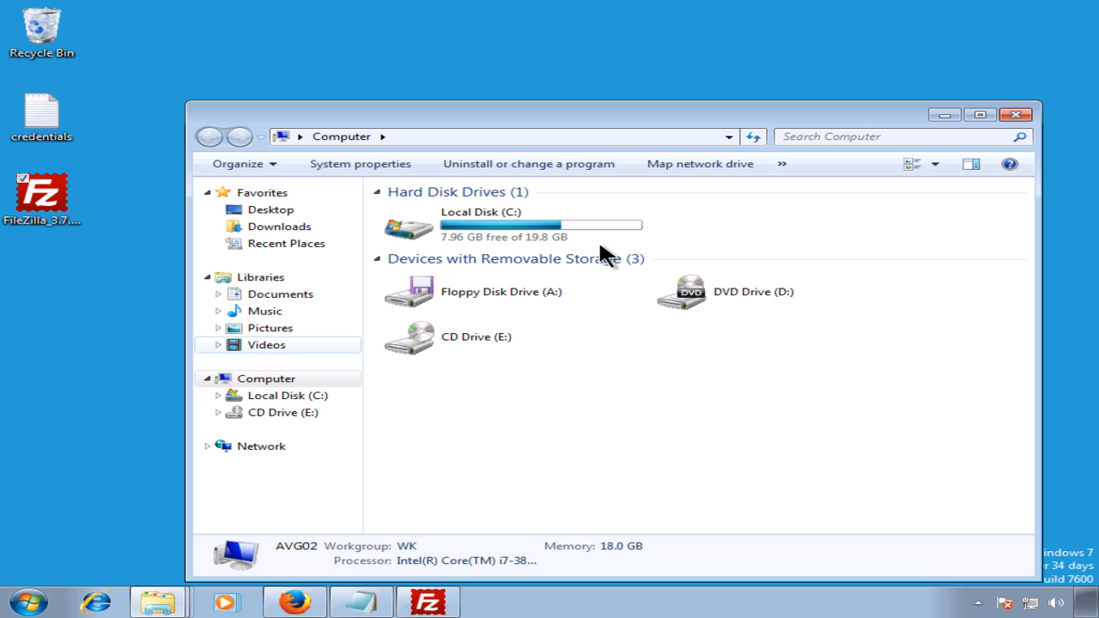
Step: Close the Computer window and open Downloads from the taskbar Explorer jump list
left_click(1010, 116)
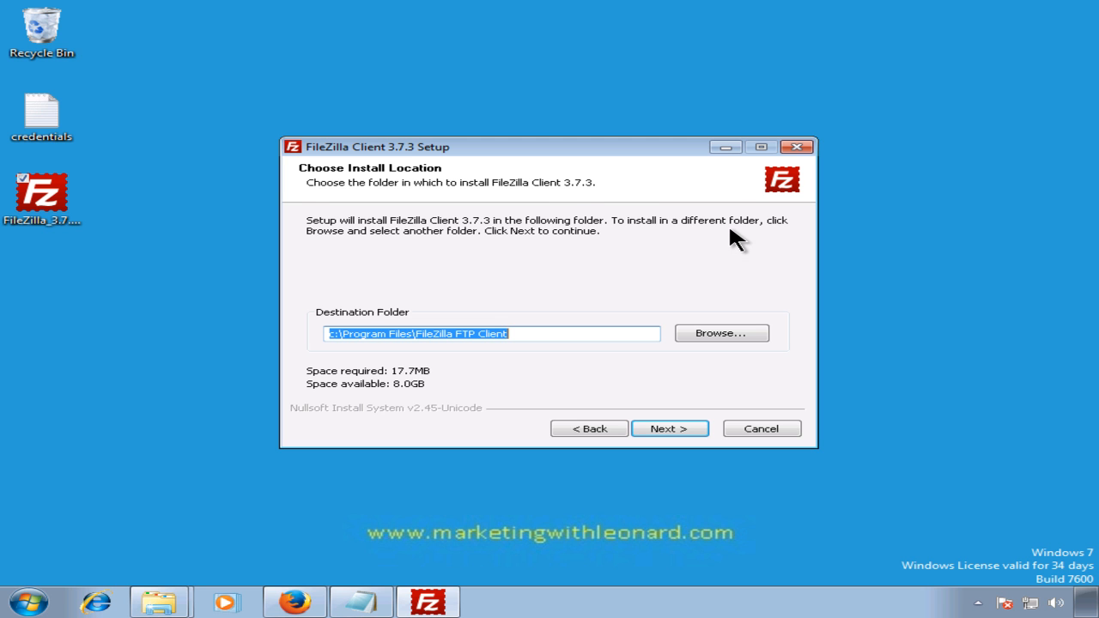
key("super+e")
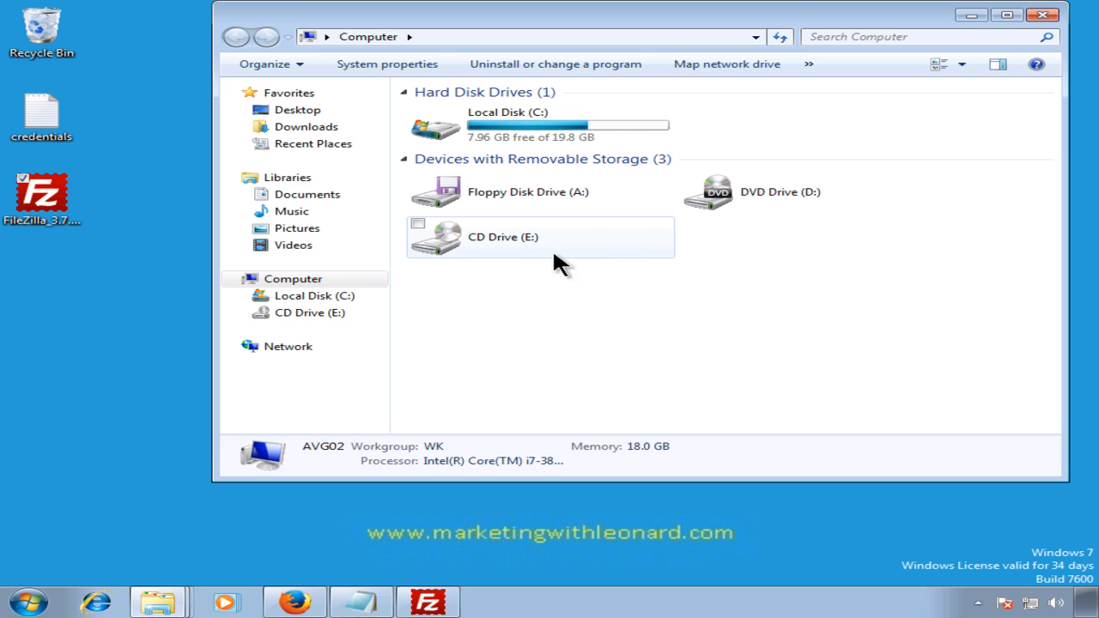
left_click(1043, 15)
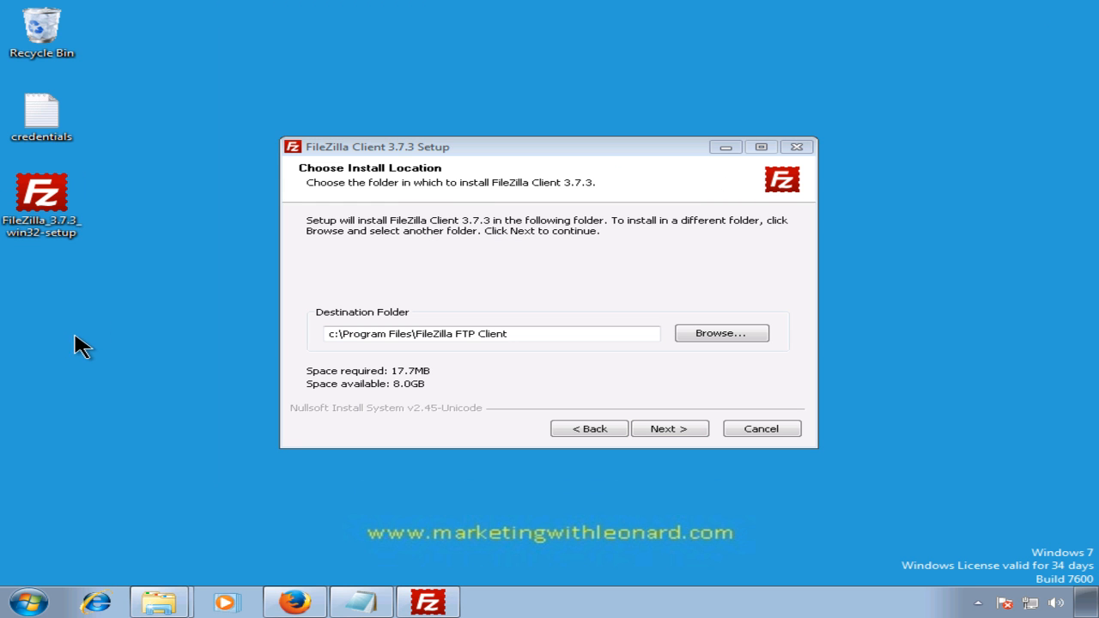
left_click(30, 602)
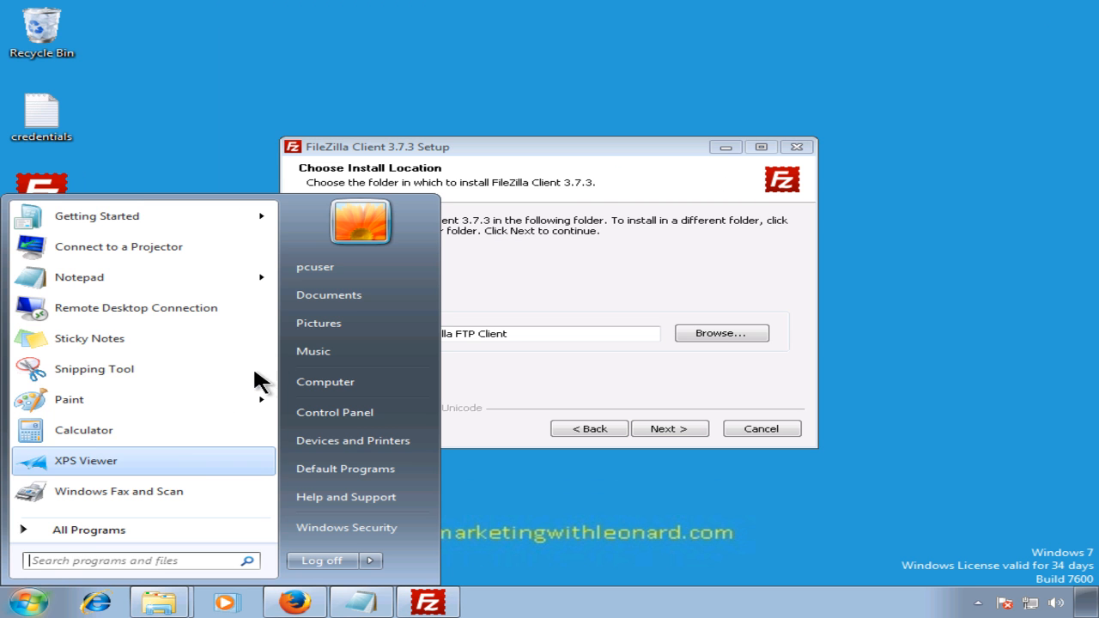
right_click(319, 383)
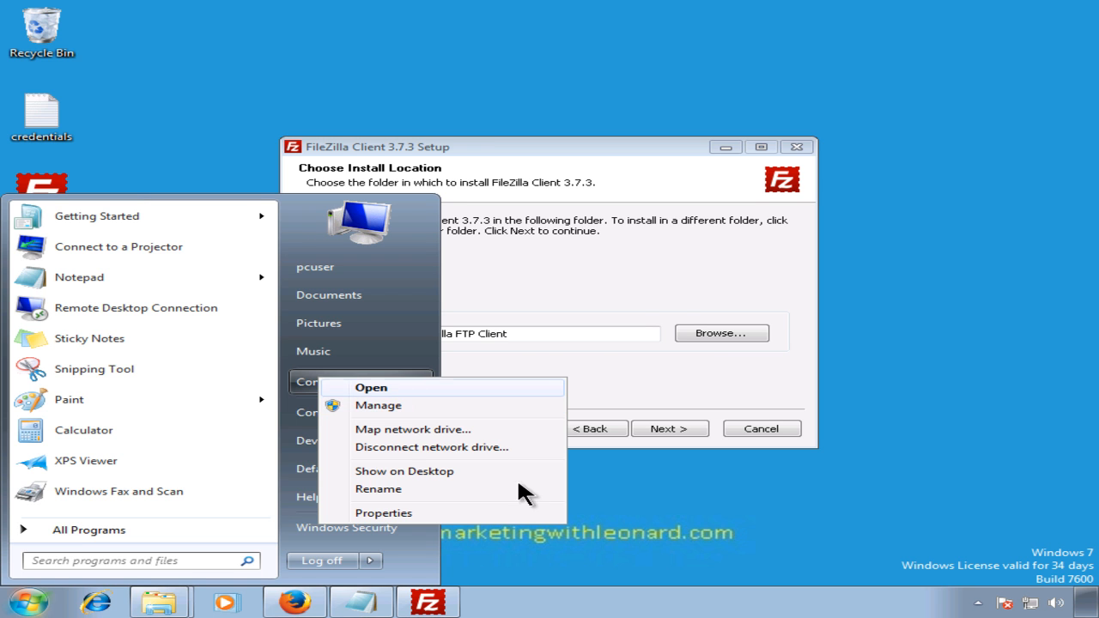
left_click(634, 562)
mouse_move(157, 600)
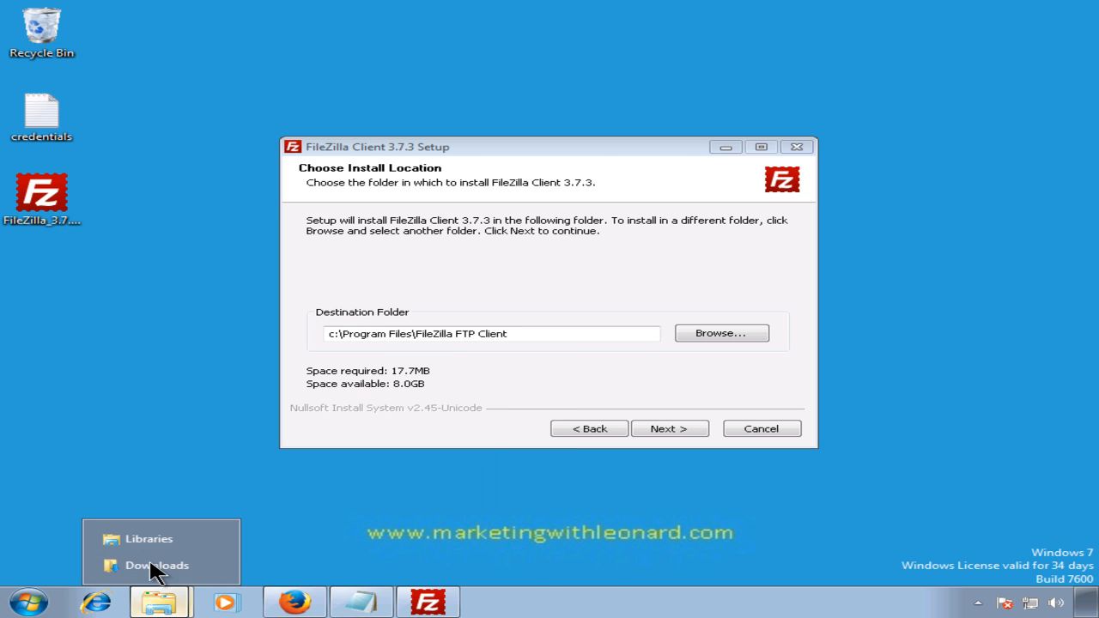
left_click(155, 567)
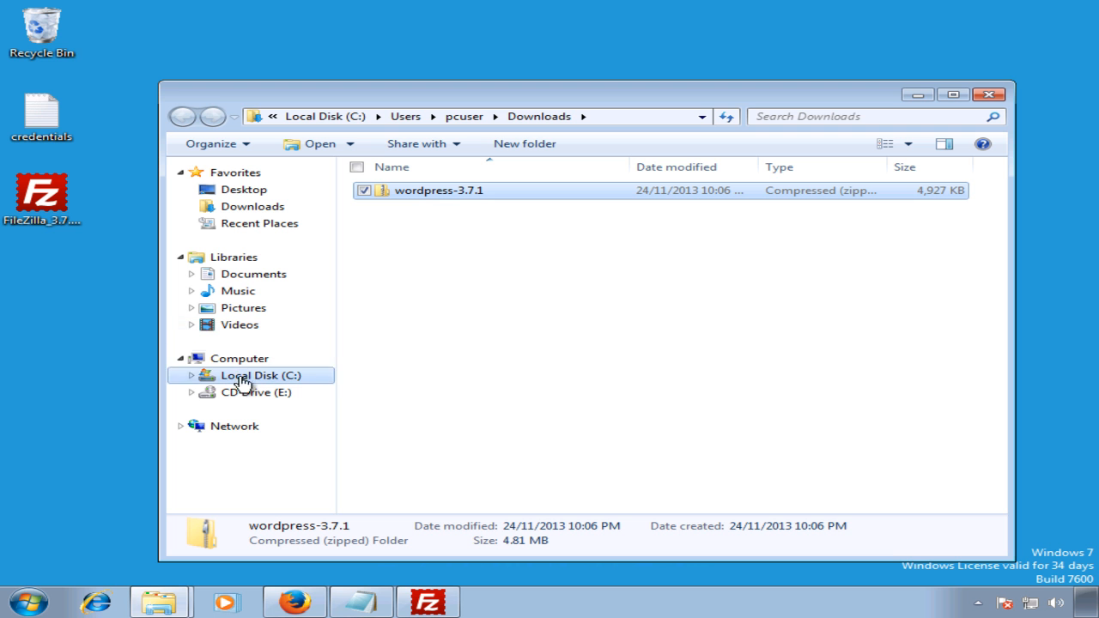
Step: Position FileZilla Setup at the top and the Downloads window below it so both show
left_click_drag(360, 82, 367, 259)
left_click_drag(443, 149, 365, 24)
left_click_drag(823, 267, 875, 283)
left_click_drag(372, 427, 386, 477)
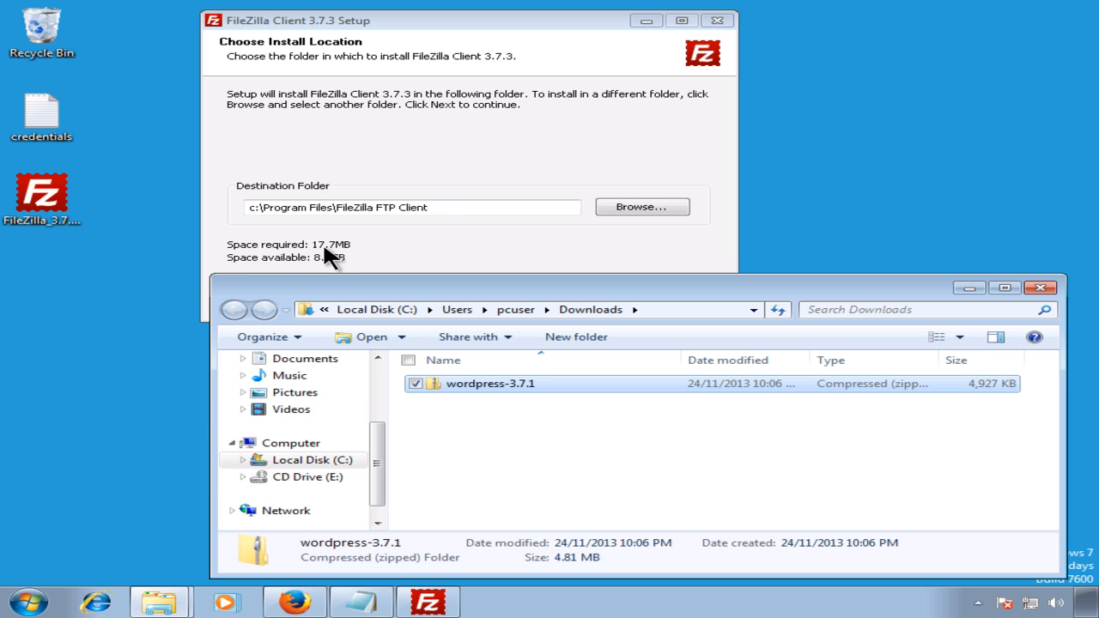
Step: Retype the drive letter 'c' in the setup destination path, then switch to the host
left_click_drag(259, 209, 250, 210)
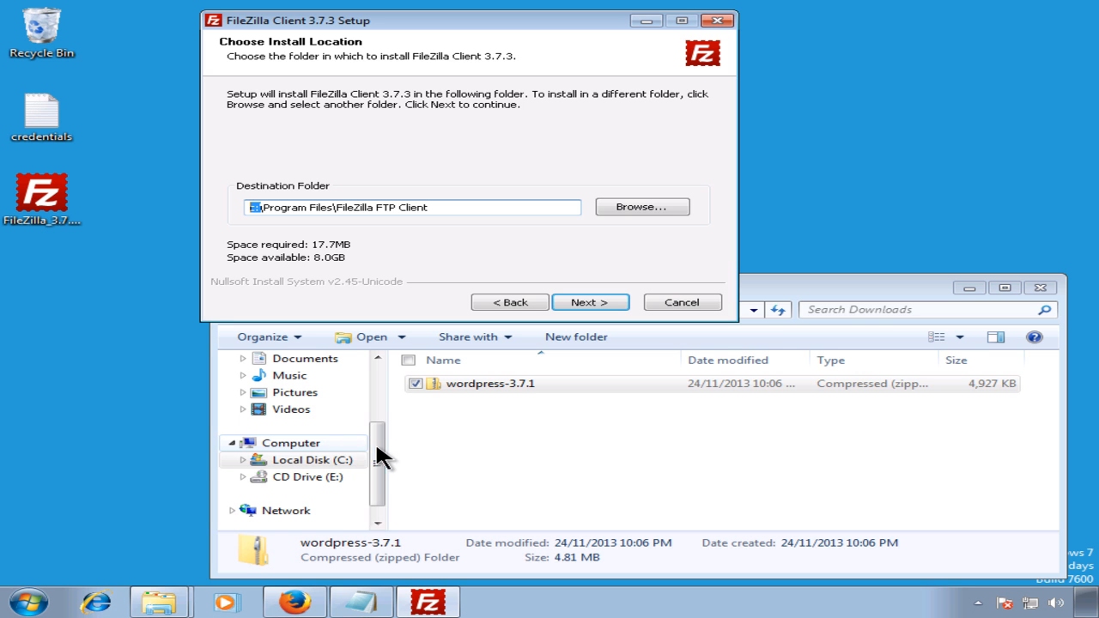
type("c")
left_click_drag(260, 207, 246, 207)
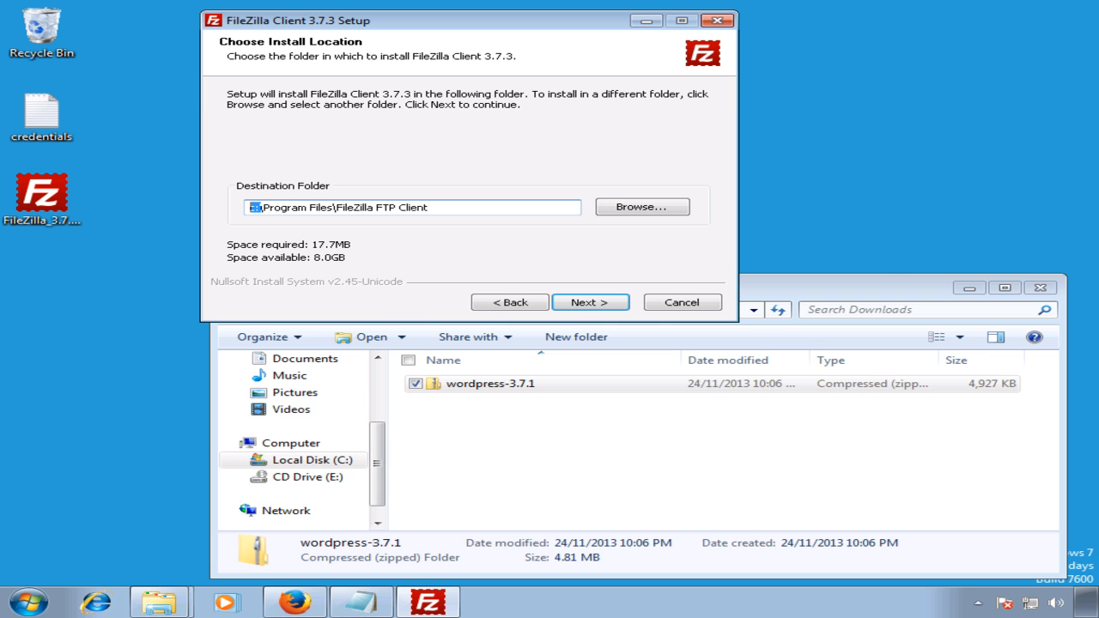
key("alt+Tab")
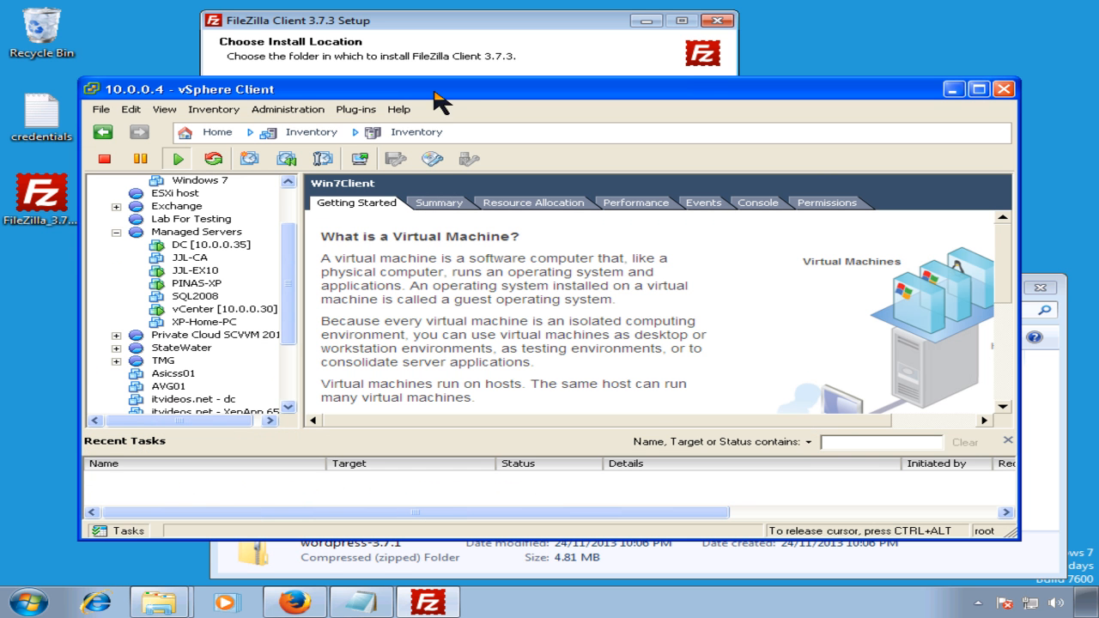
Step: Maximize the vSphere Client and open Edit Settings for the Win7Client virtual machine
left_click_drag(475, 96, 466, 48)
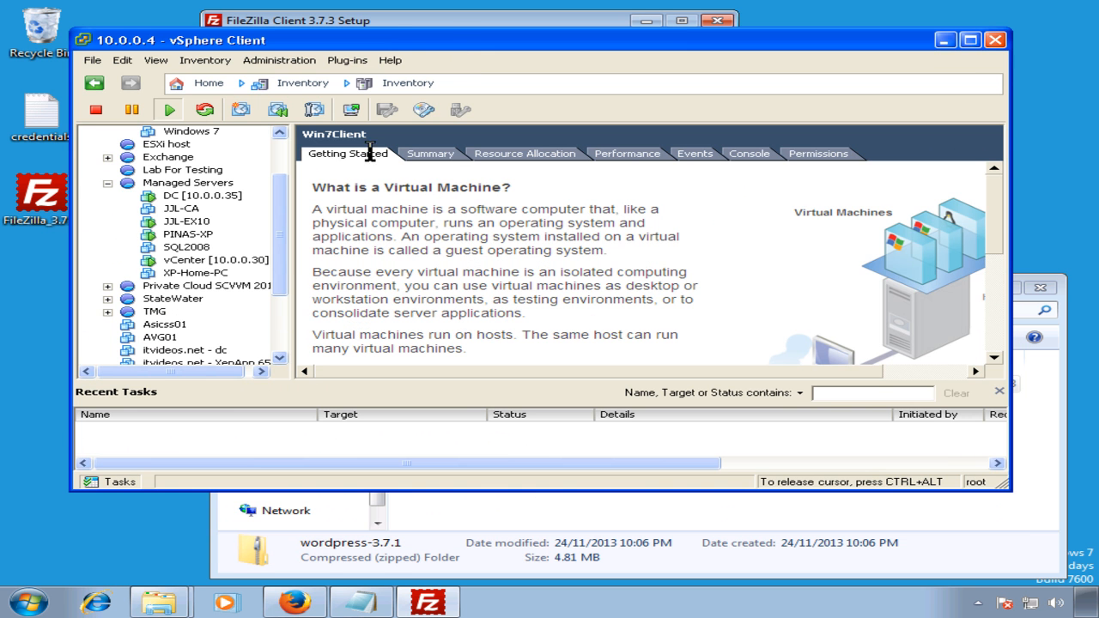
double_click(429, 42)
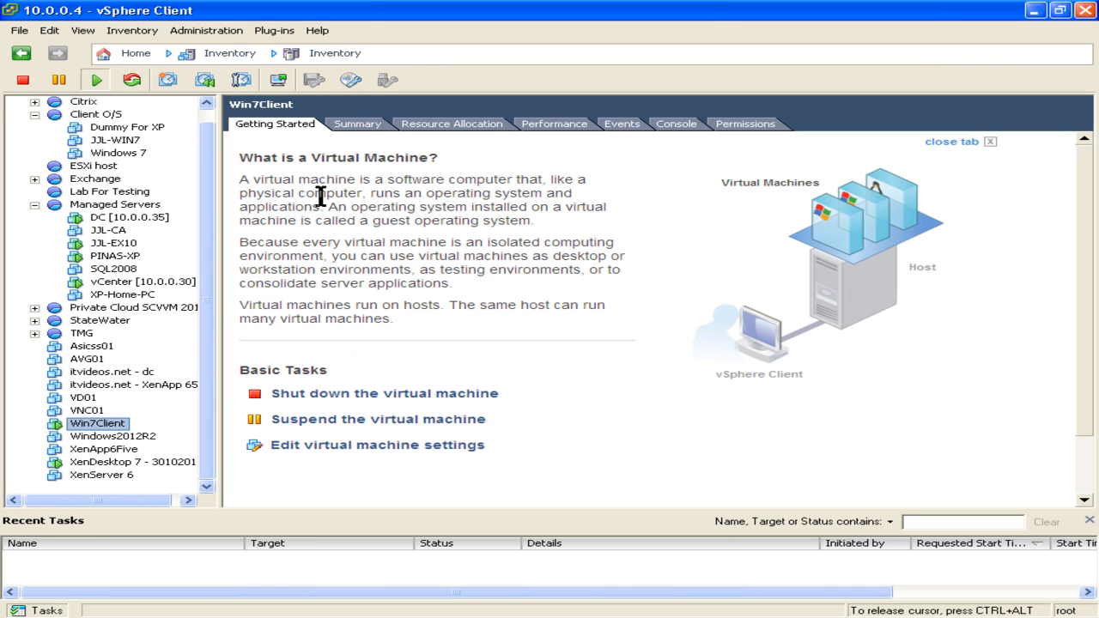
left_click_drag(204, 299, 202, 331)
right_click(115, 425)
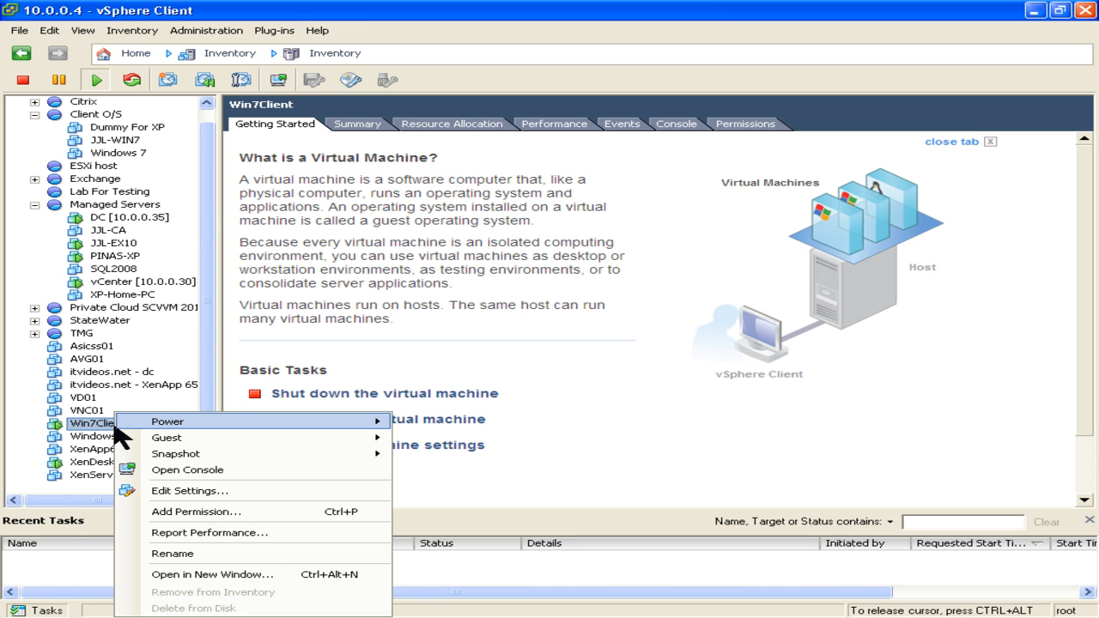
left_click(244, 492)
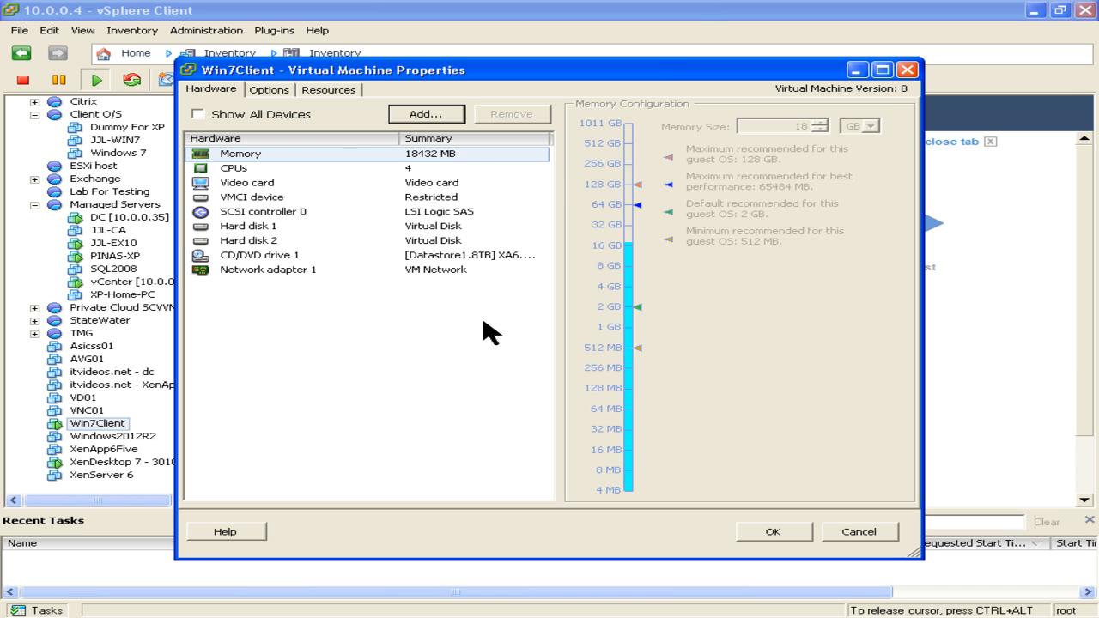
Step: Review Hard disk 1 and 2, close the properties unchanged, and set the client aside
left_click(461, 115)
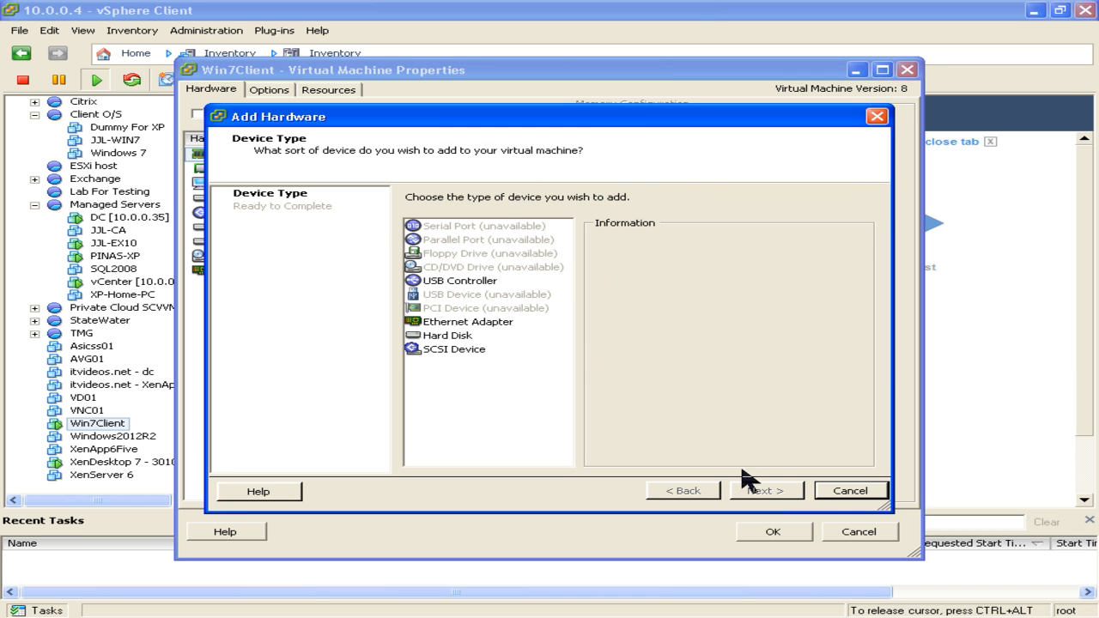
left_click(834, 491)
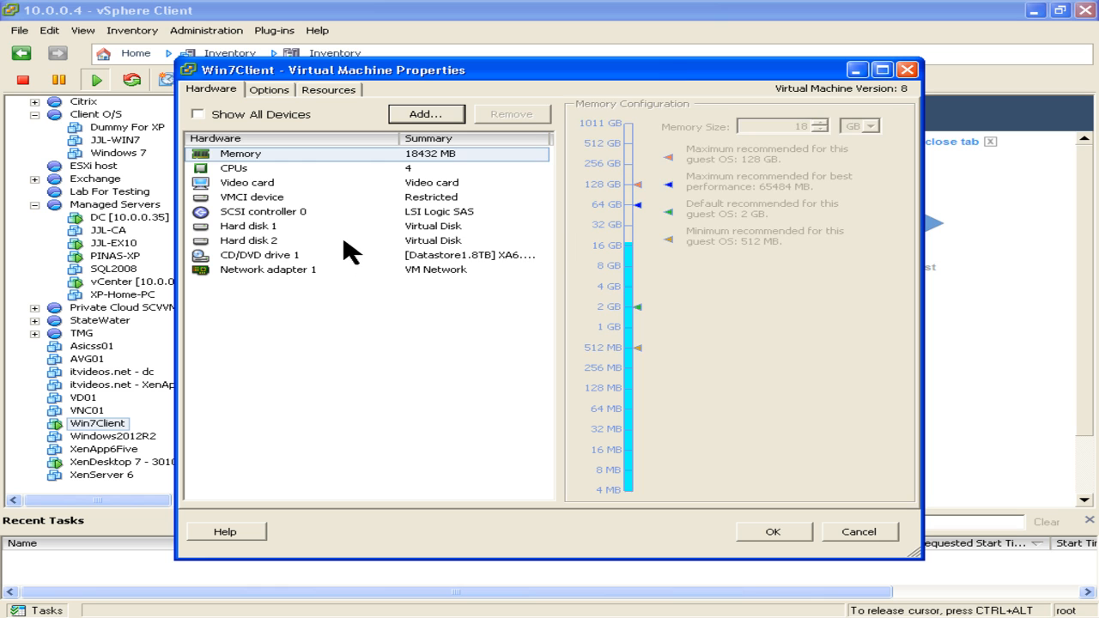
left_click(345, 241)
left_click(344, 228)
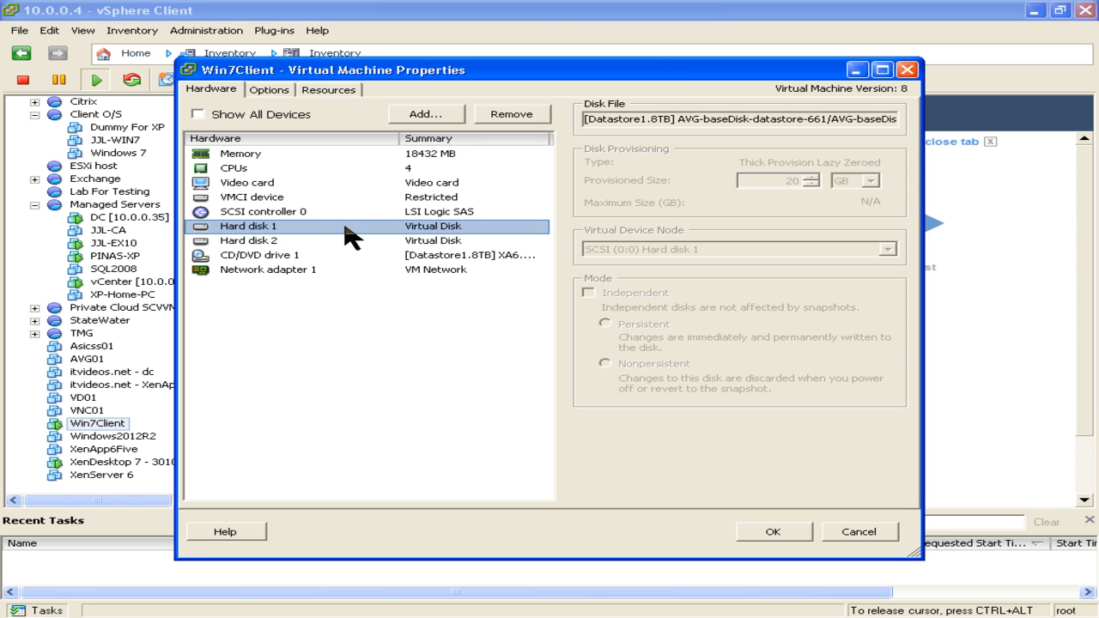
left_click(343, 241)
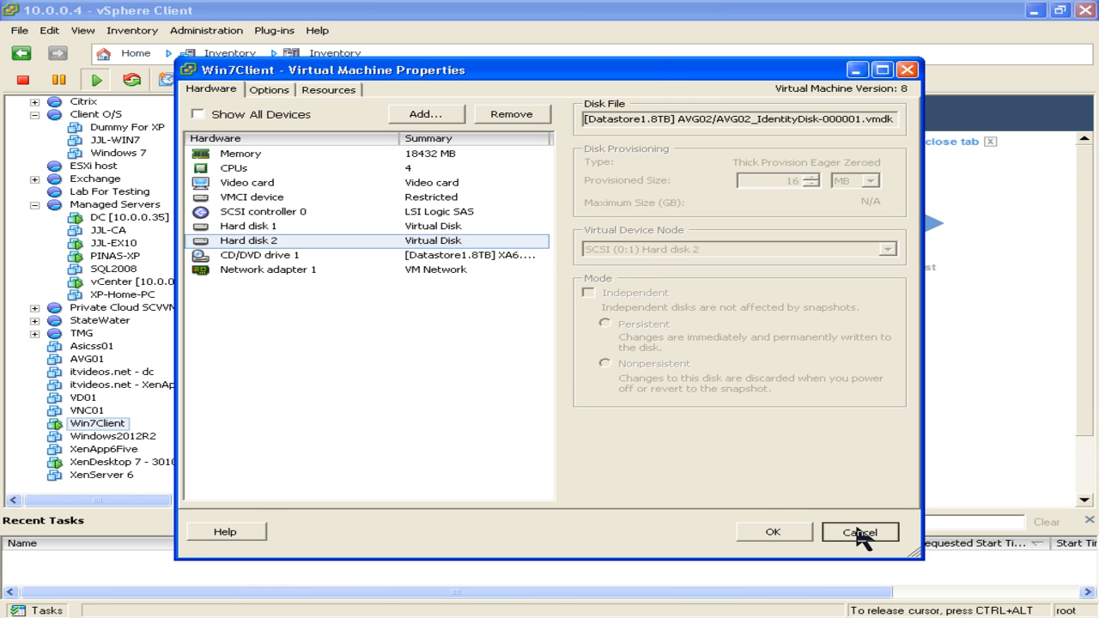
left_click(860, 533)
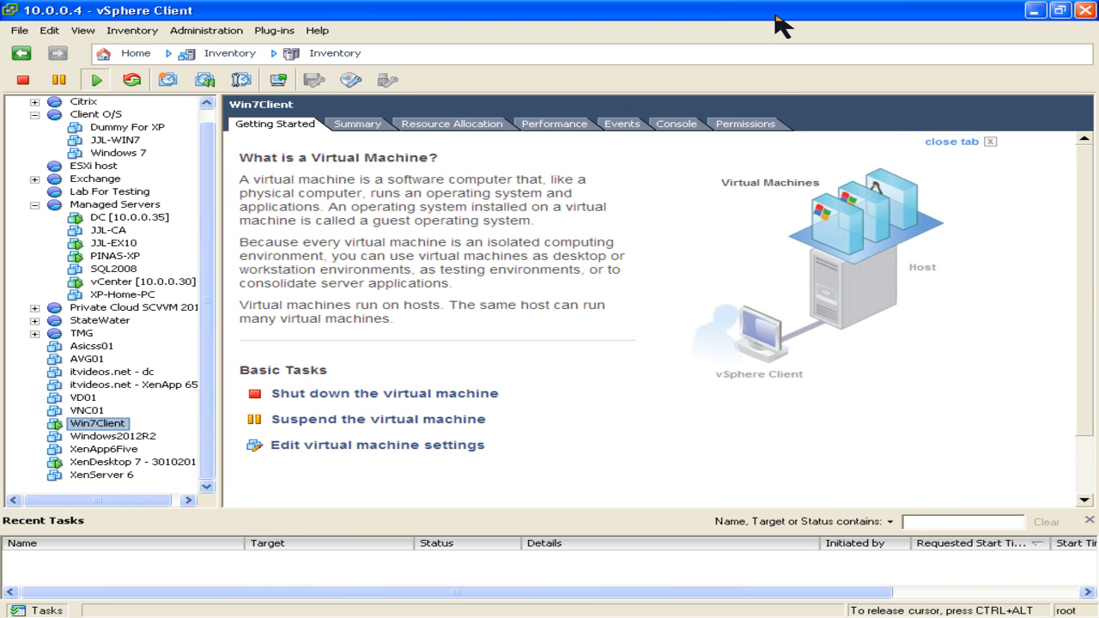
double_click(776, 16)
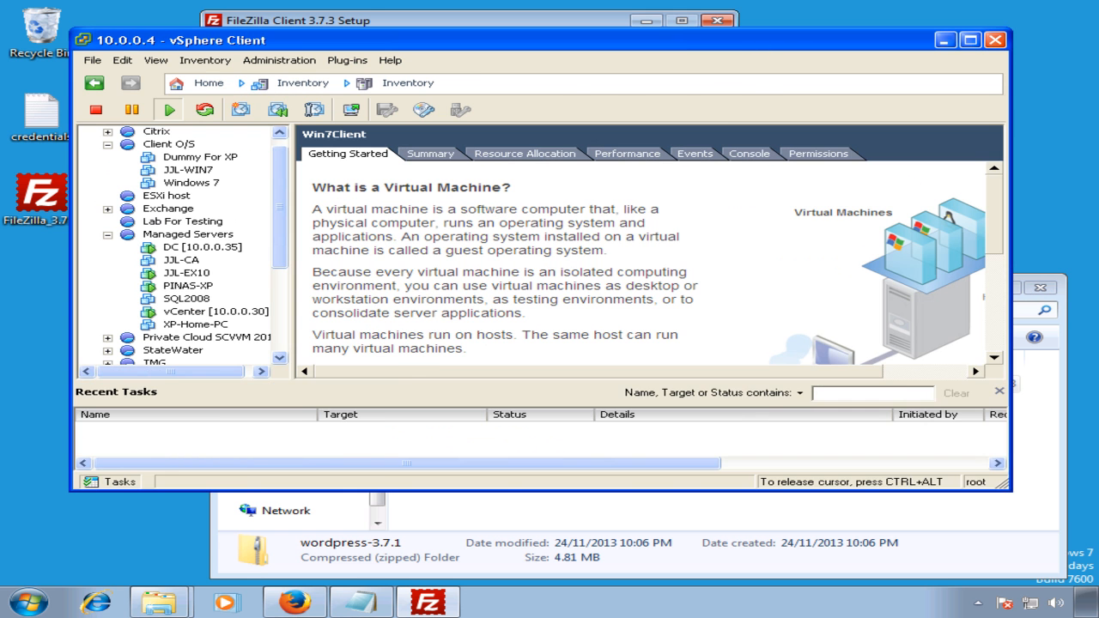
left_click(68, 335)
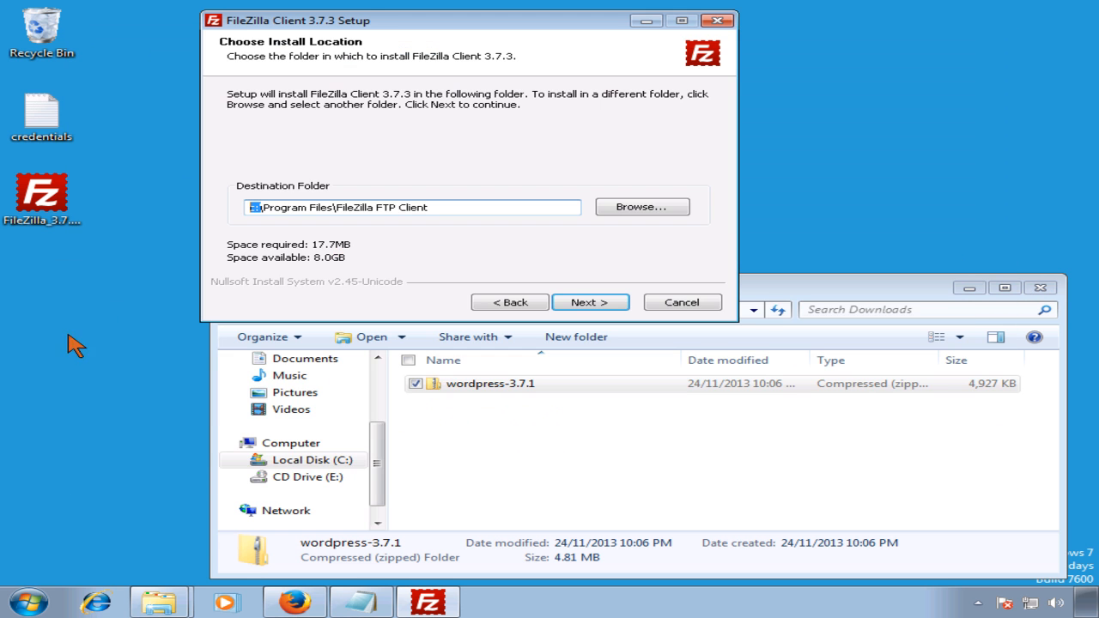
Step: Open Computer Management's Disk Management and inspect Disk 1's New Volume and unallocated space
right_click(290, 443)
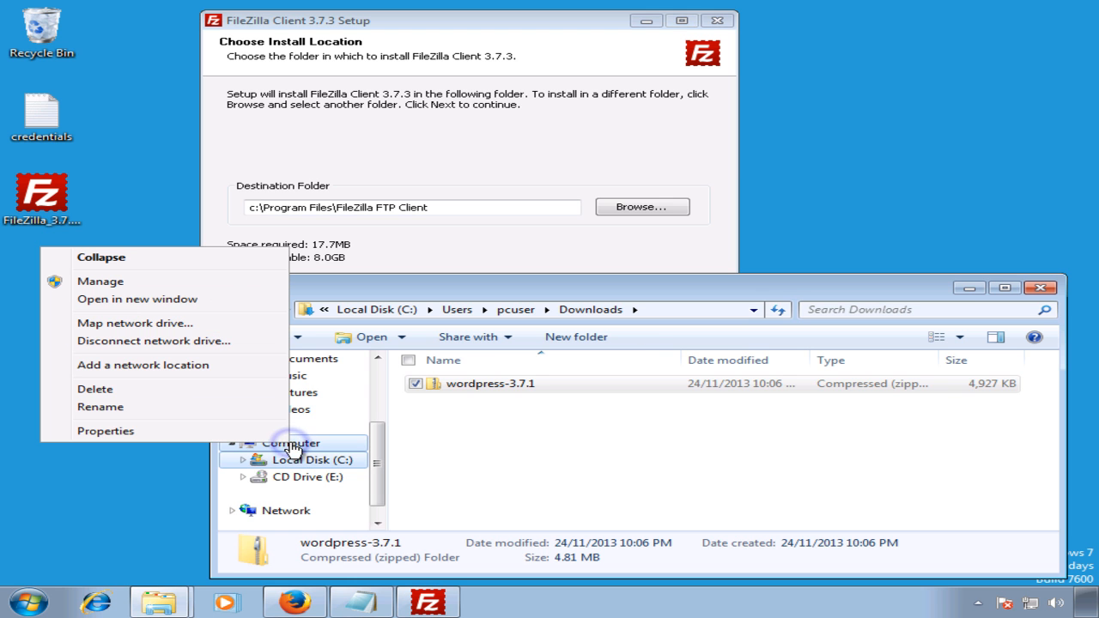
left_click(112, 281)
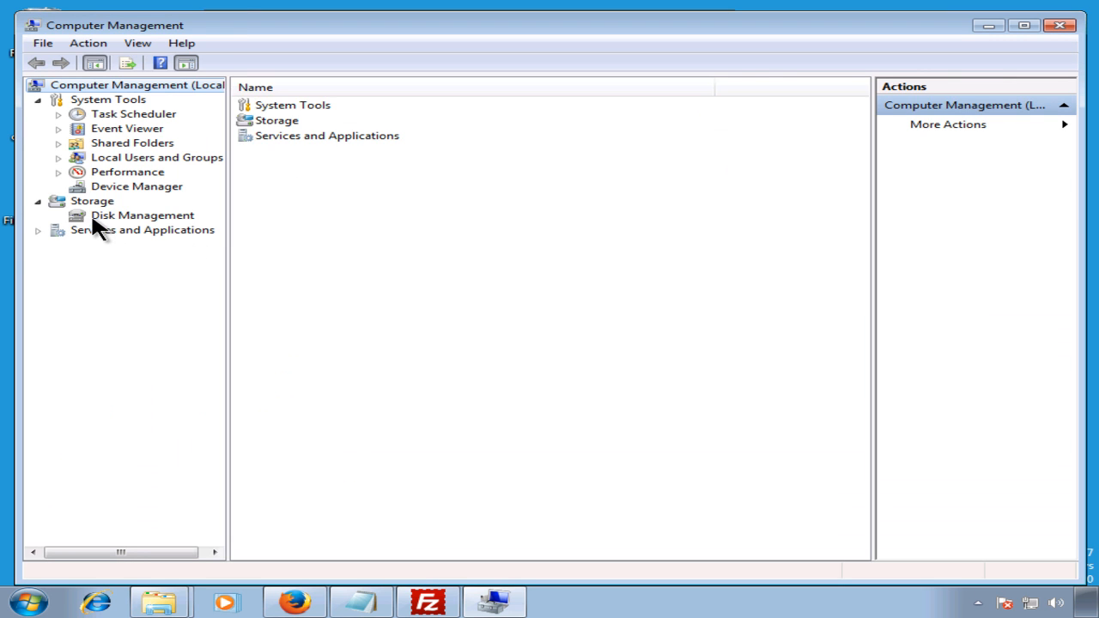
left_click(129, 216)
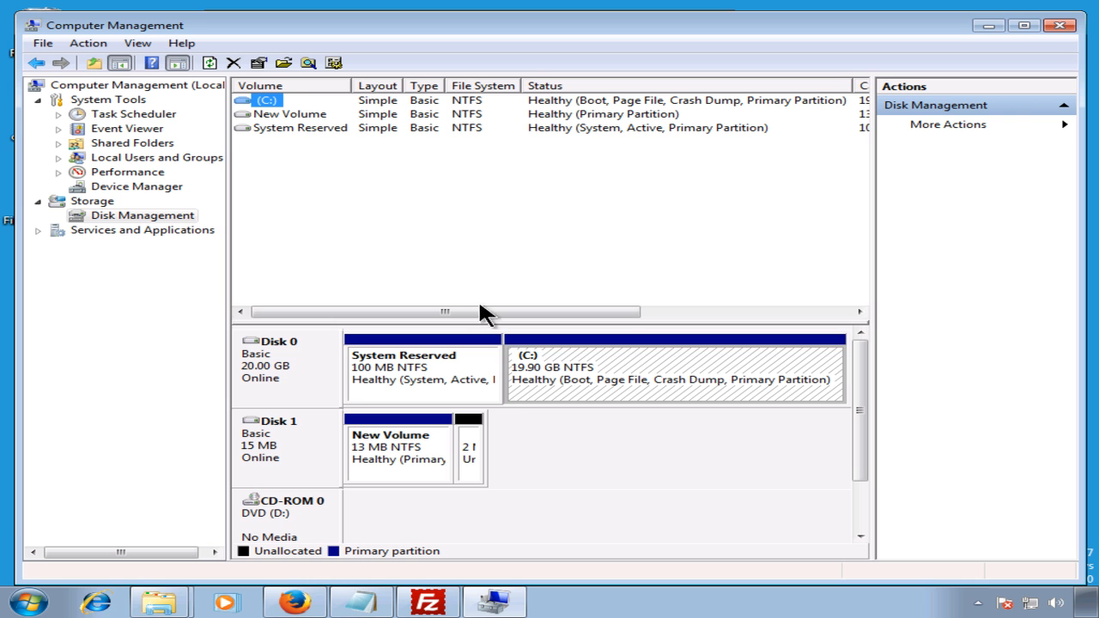
left_click(433, 447)
left_click(467, 442)
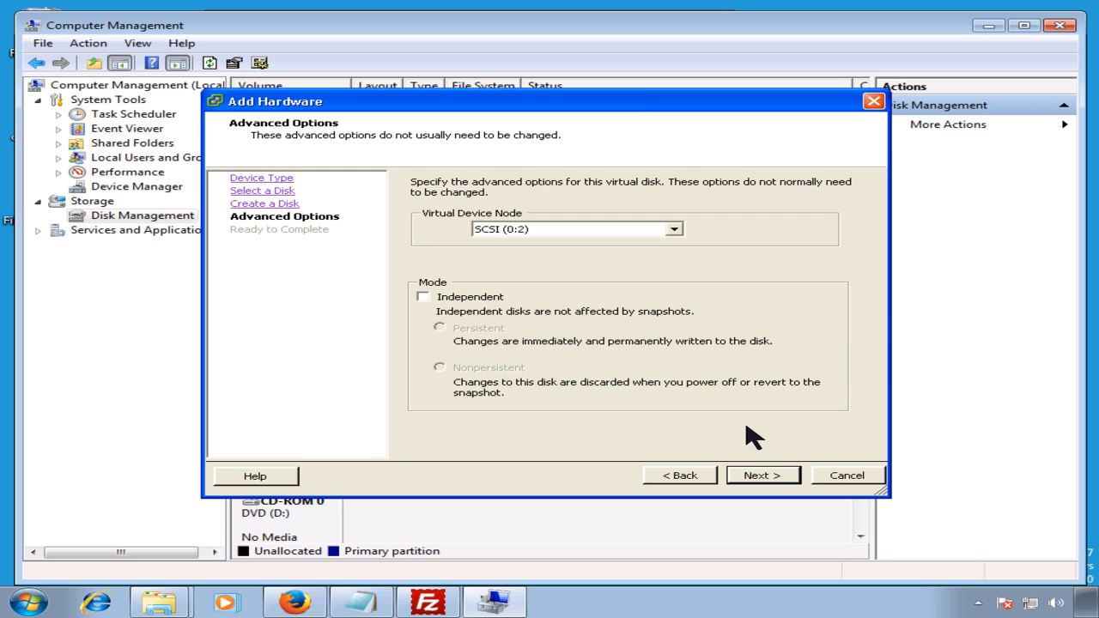
Step: Step through the Add Hardware wizard and finish adding the 10 GB thin-provisioned disk
left_click(771, 477)
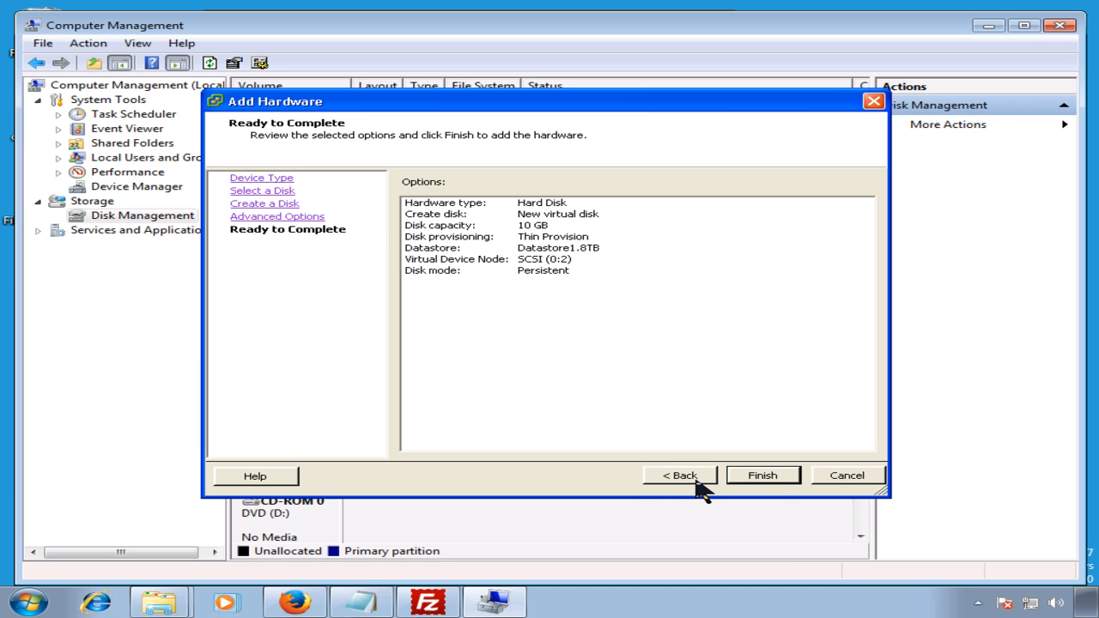
left_click(698, 483)
left_click(698, 484)
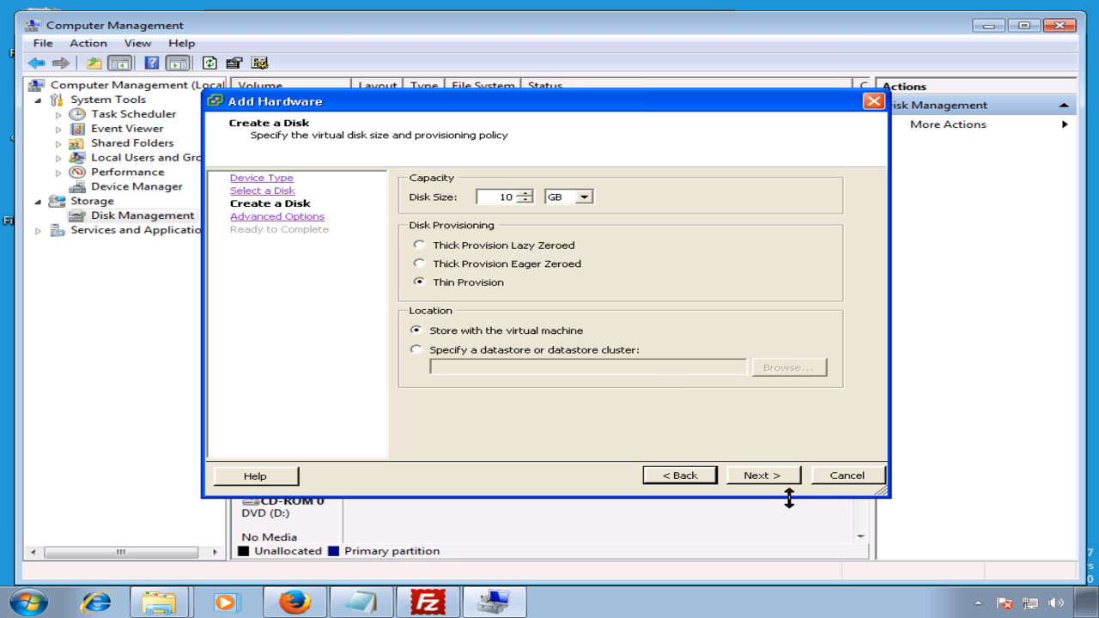
left_click(761, 483)
left_click(761, 484)
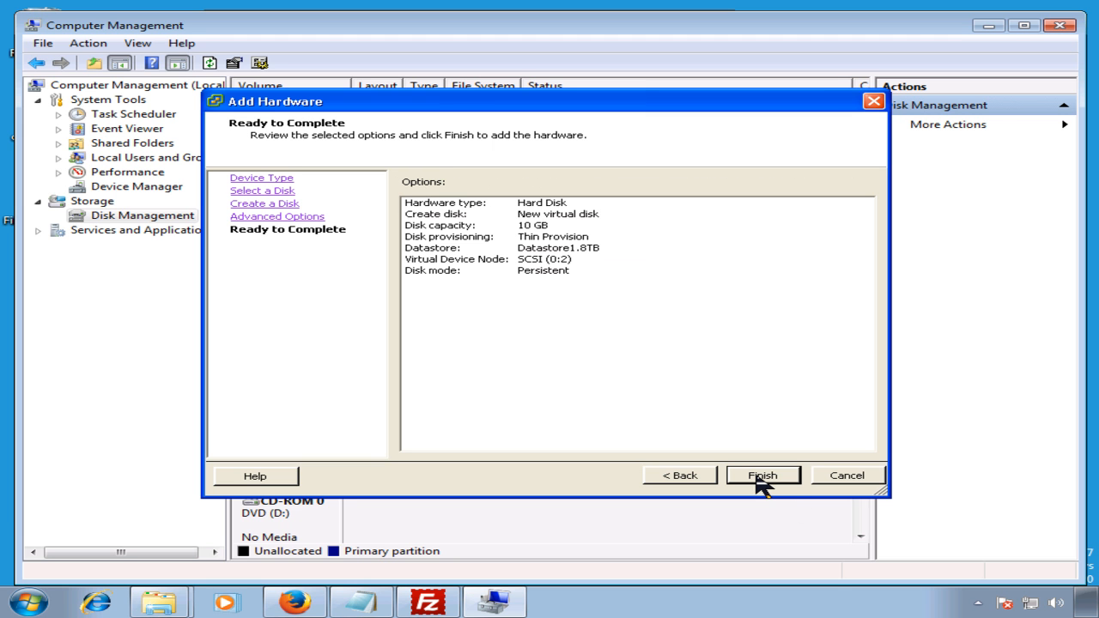
left_click(762, 484)
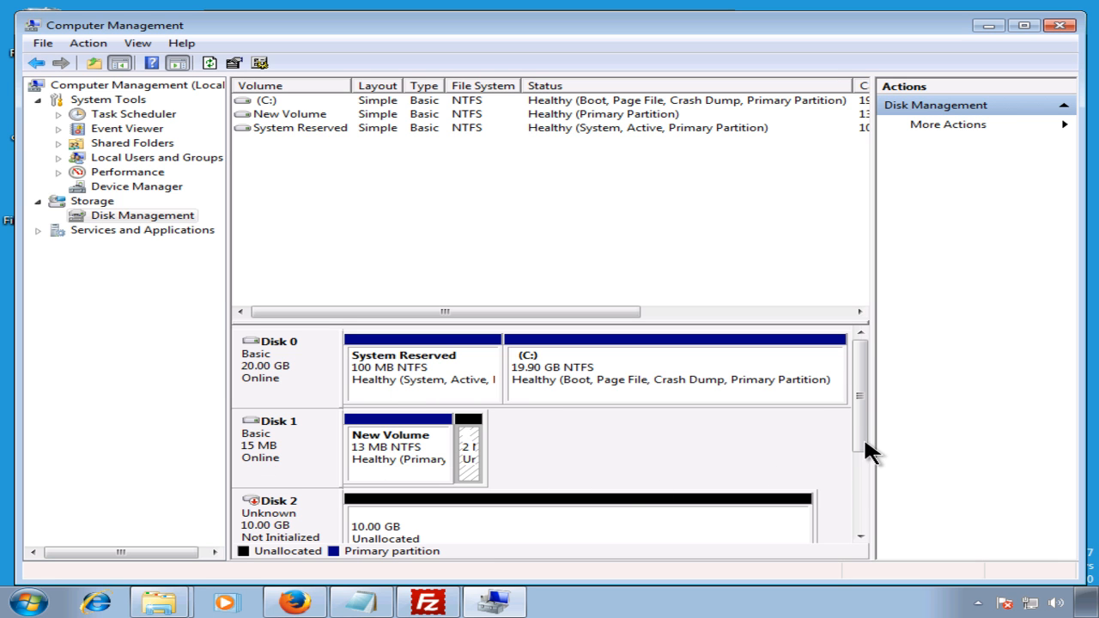
Step: Initialize Disk 2 with MBR partitioning
left_click_drag(857, 447, 861, 481)
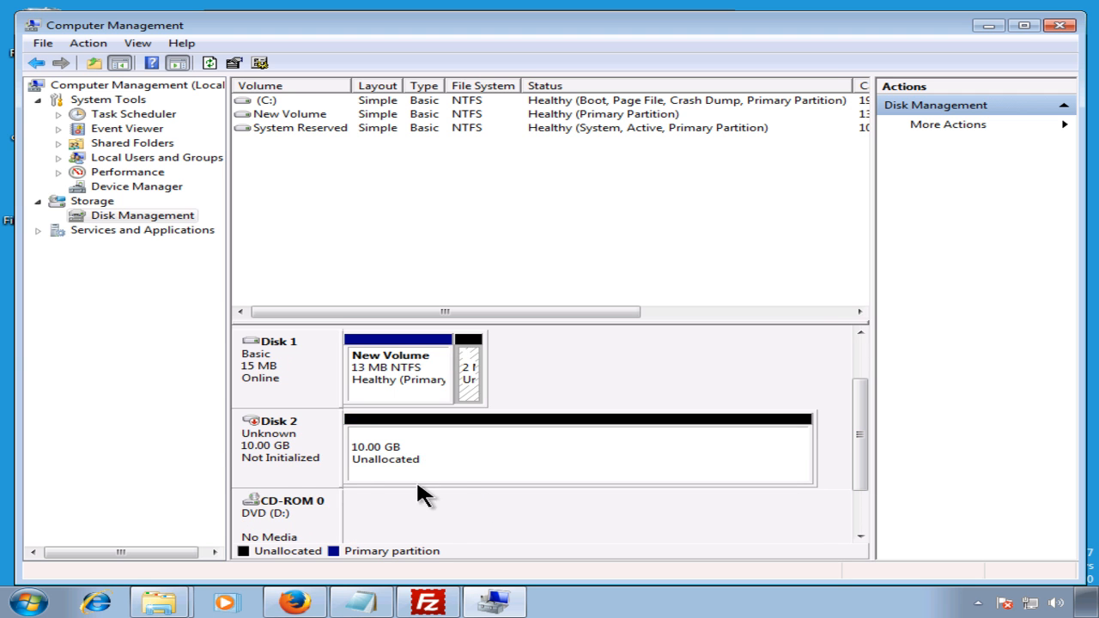
right_click(298, 461)
left_click(375, 461)
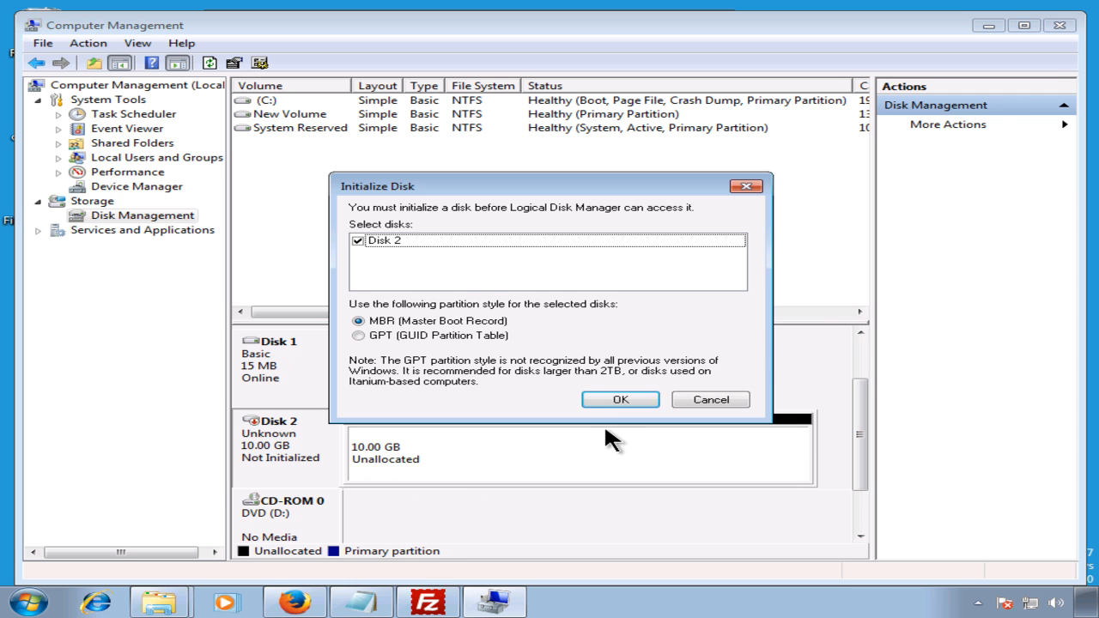
left_click(606, 400)
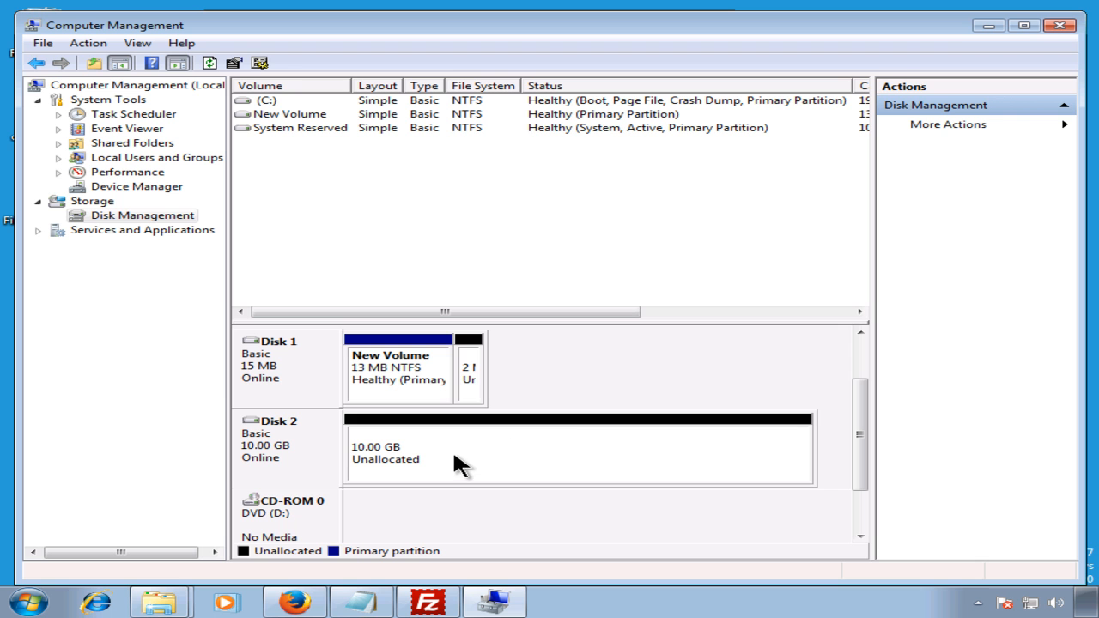
Step: Start a full-size new simple volume on Disk 2's unallocated space with drive letter F
right_click(327, 447)
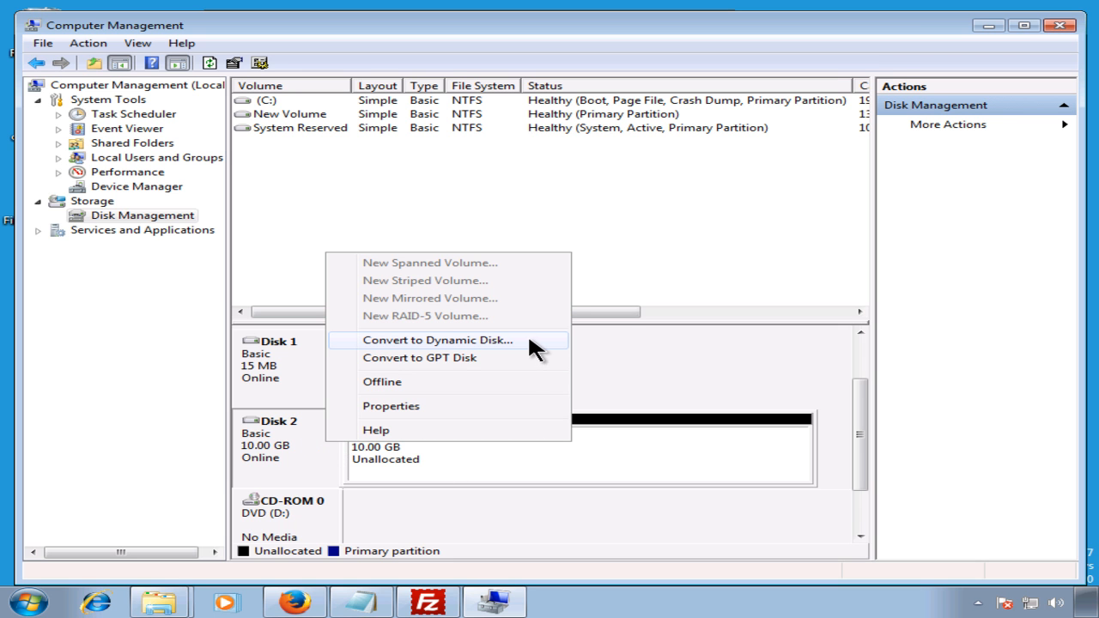
left_click(402, 449)
right_click(394, 455)
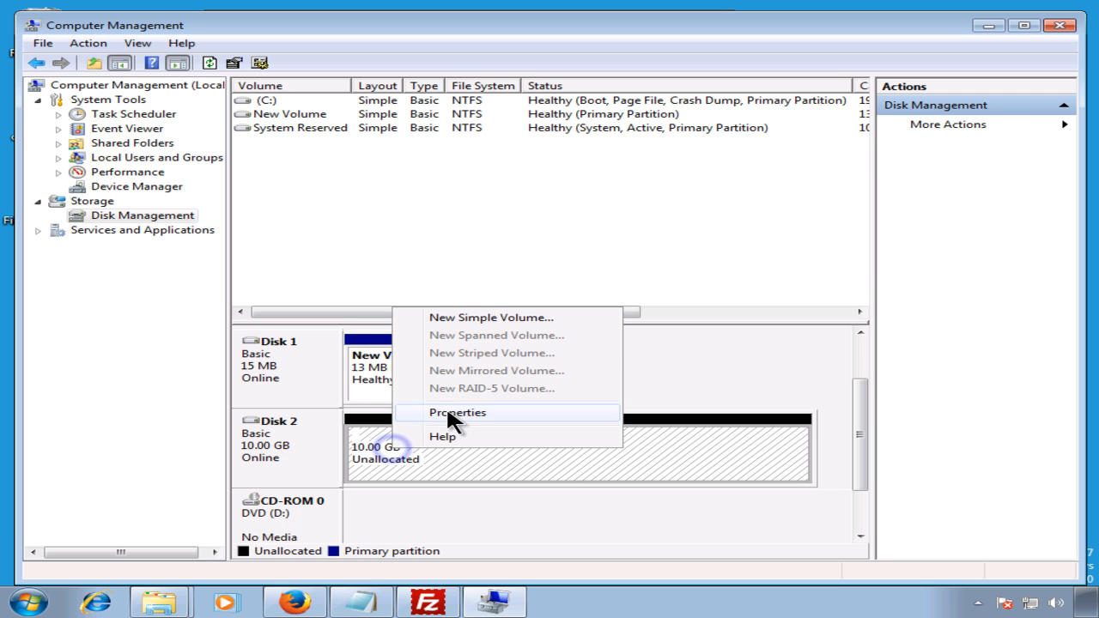
left_click(490, 318)
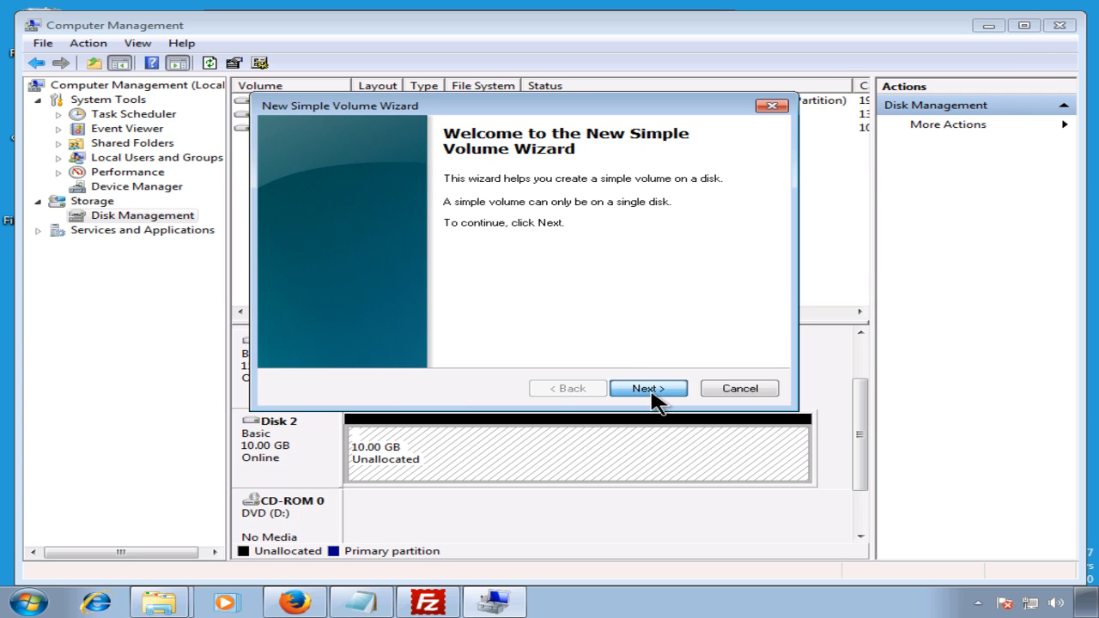
left_click(651, 390)
left_click(651, 391)
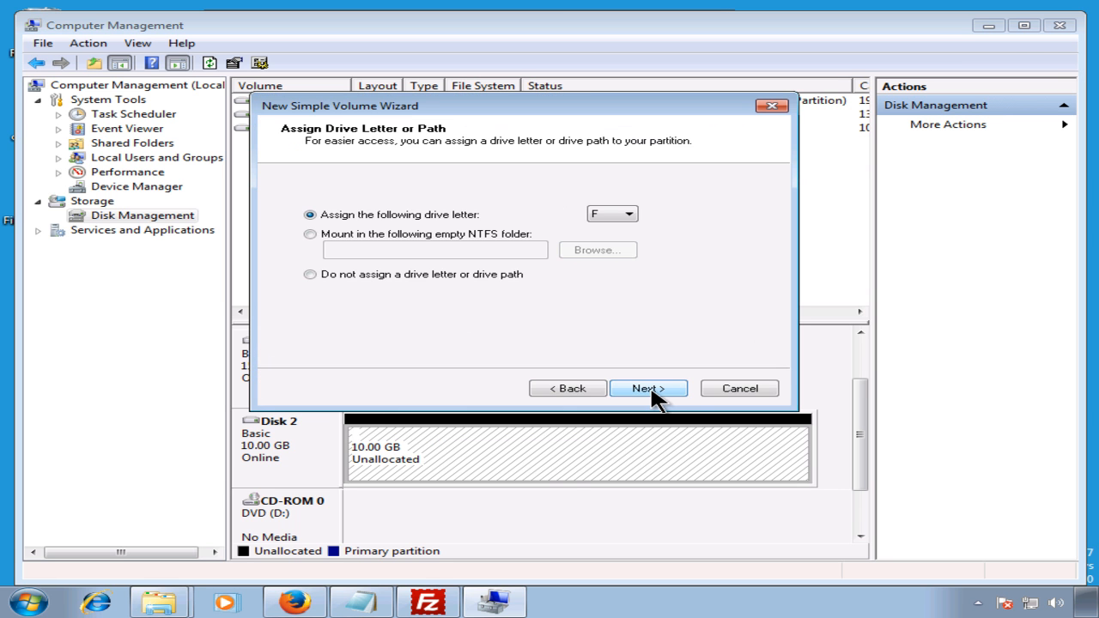
left_click(619, 214)
left_click(617, 240)
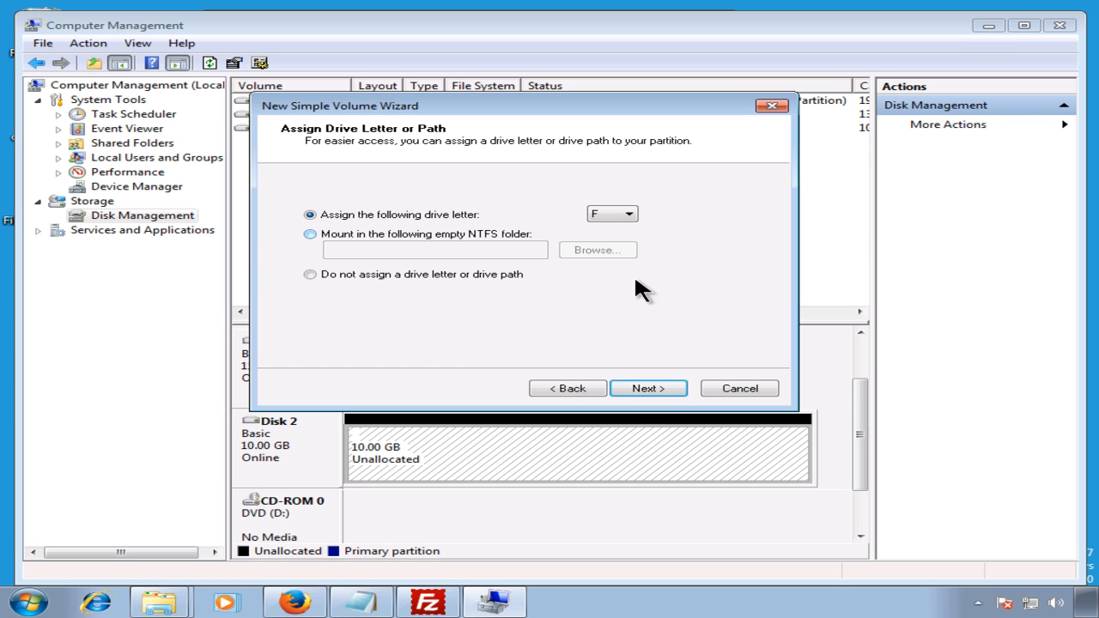
Step: Label the NTFS volume 'Apps' and finish creating and formatting it
left_click(659, 388)
left_click_drag(565, 292, 454, 282)
type("A")
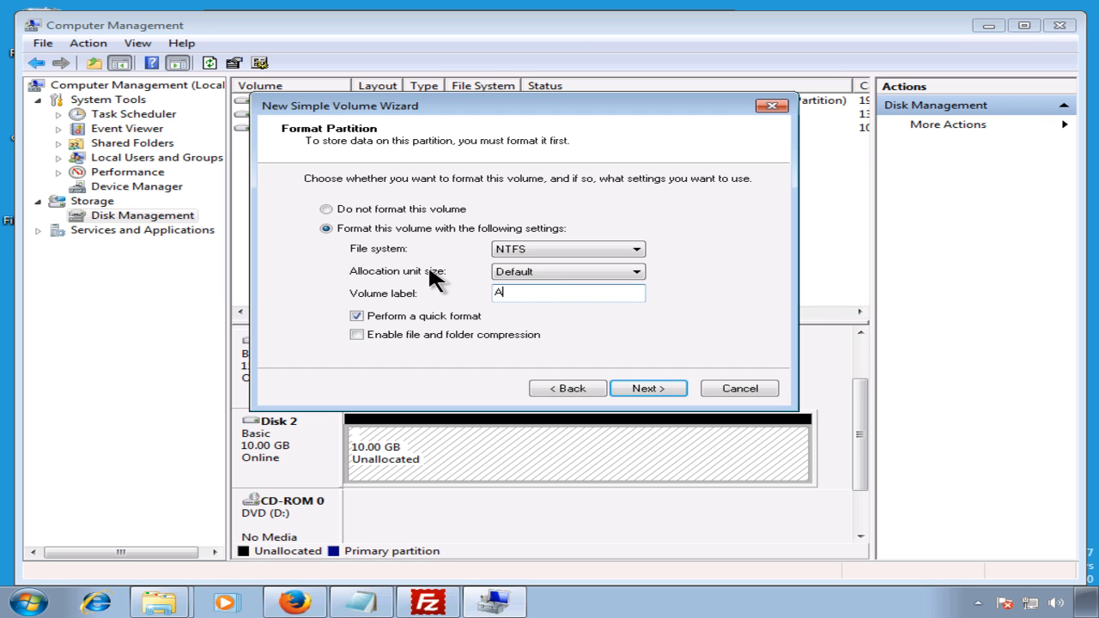
type("pps")
left_click(642, 388)
left_click(641, 389)
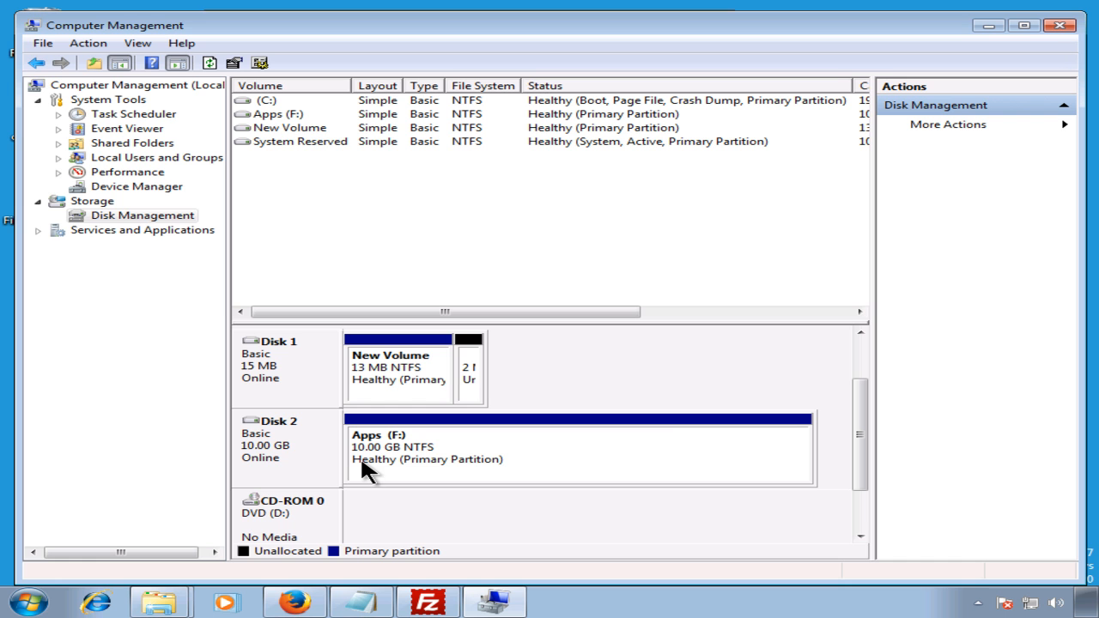
Step: Close Computer Management and view the new, empty Apps (F:) drive
left_click(1061, 28)
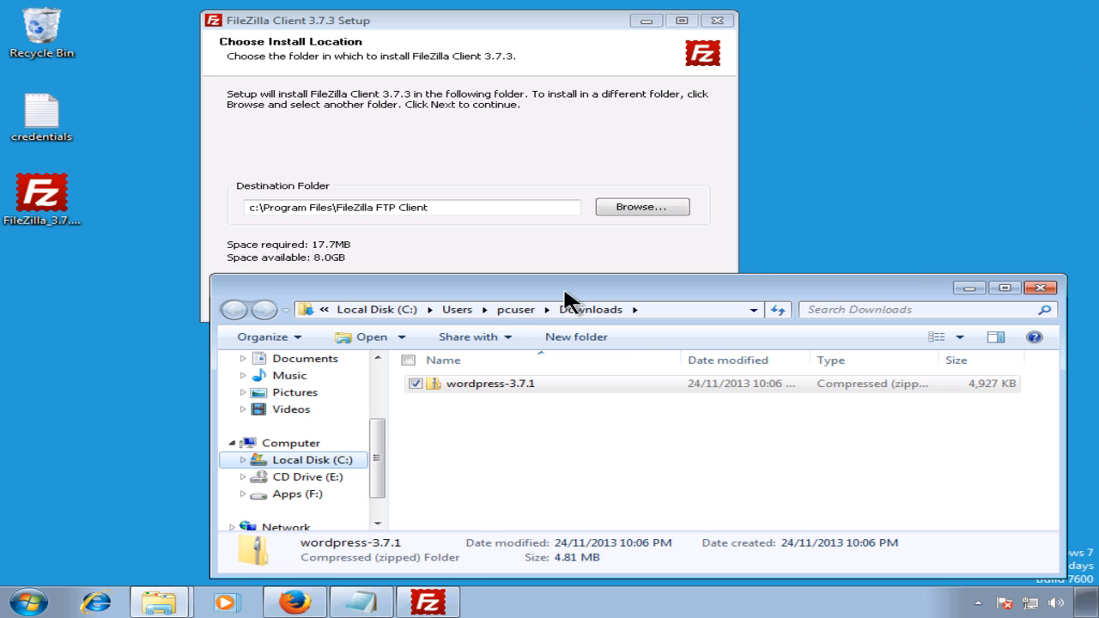
left_click(309, 496)
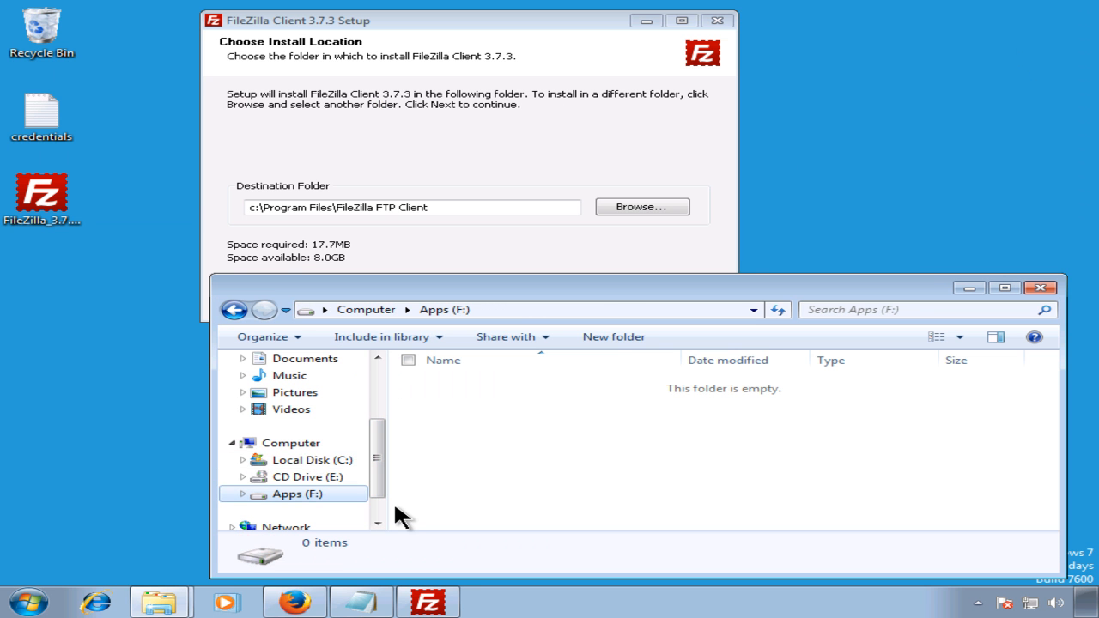
left_click(289, 460)
left_click(303, 496)
Step: Install FileZilla Client 3.7.3 to the F: drive without starting it after setup
left_click_drag(252, 208, 224, 207)
type("f")
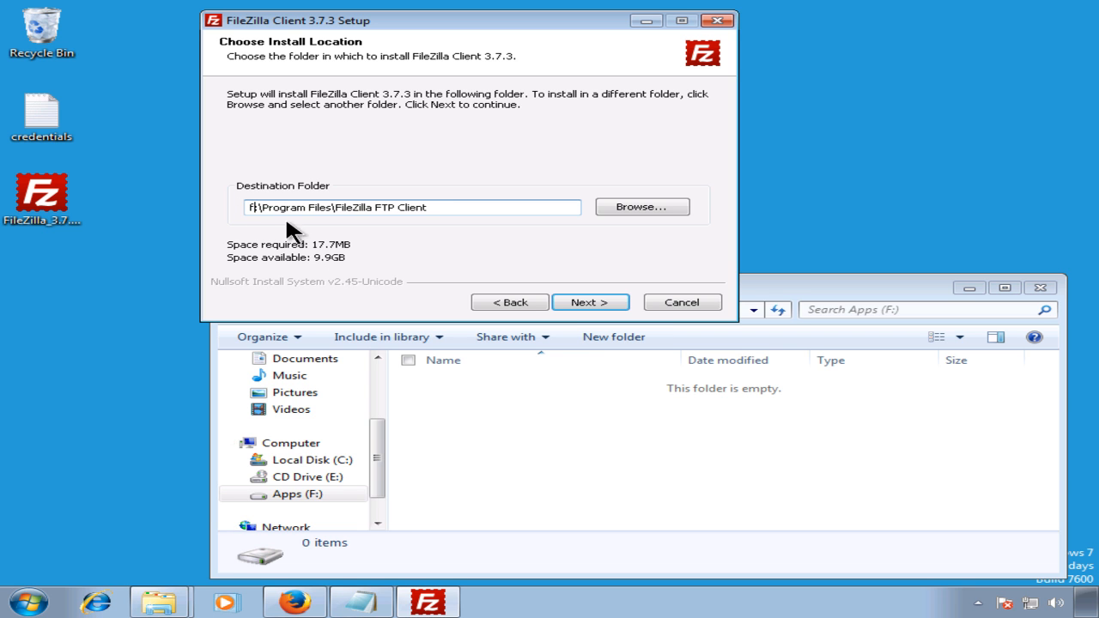
left_click(582, 296)
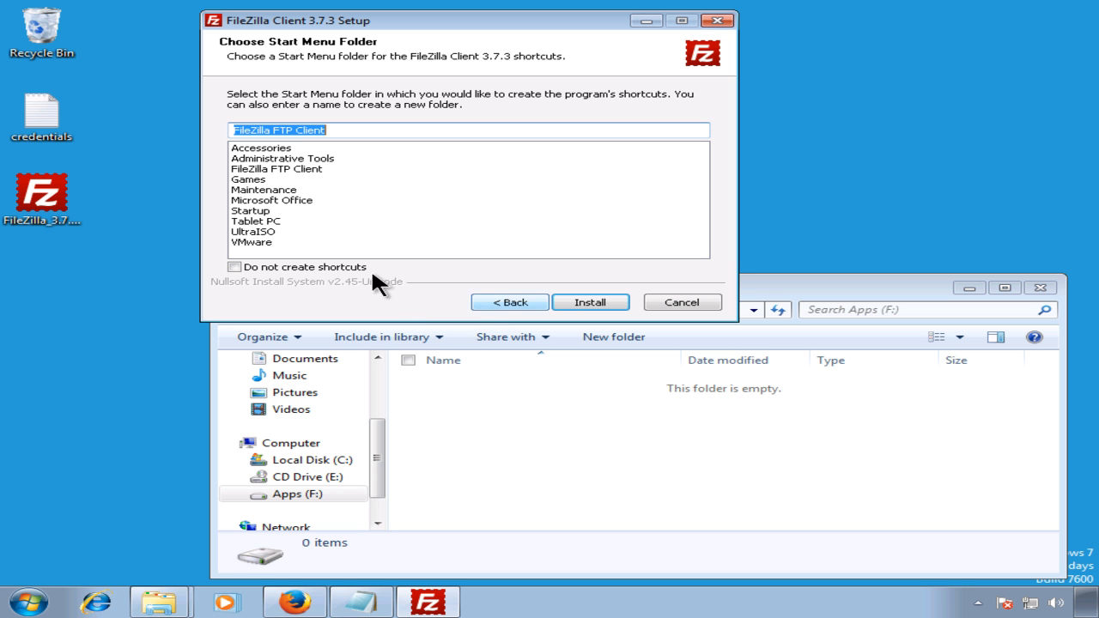
left_click(577, 304)
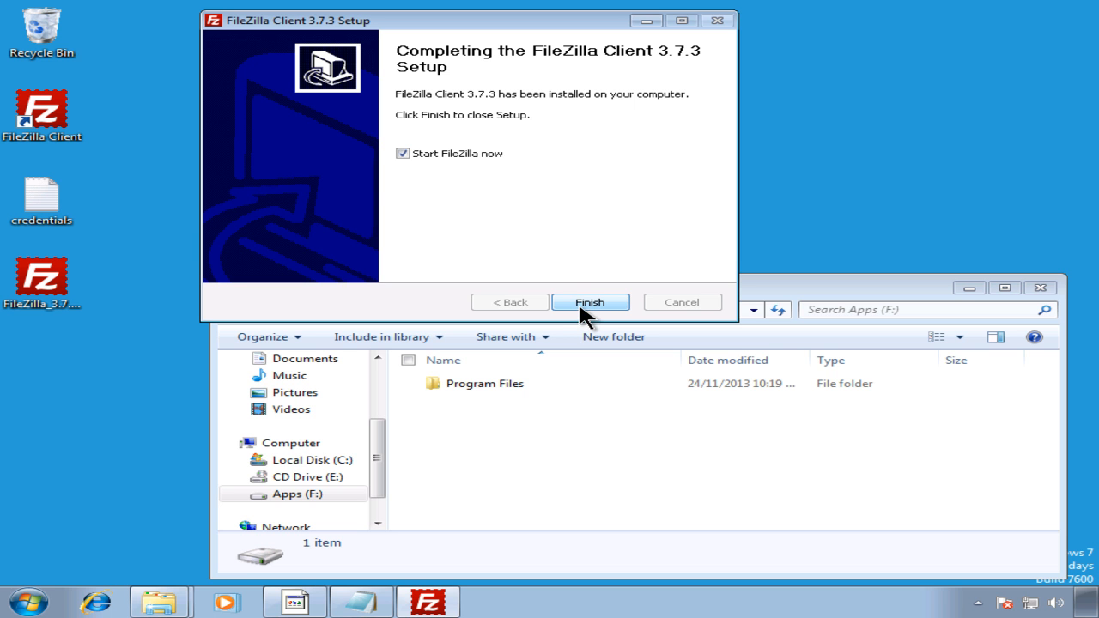
left_click(445, 152)
left_click(600, 301)
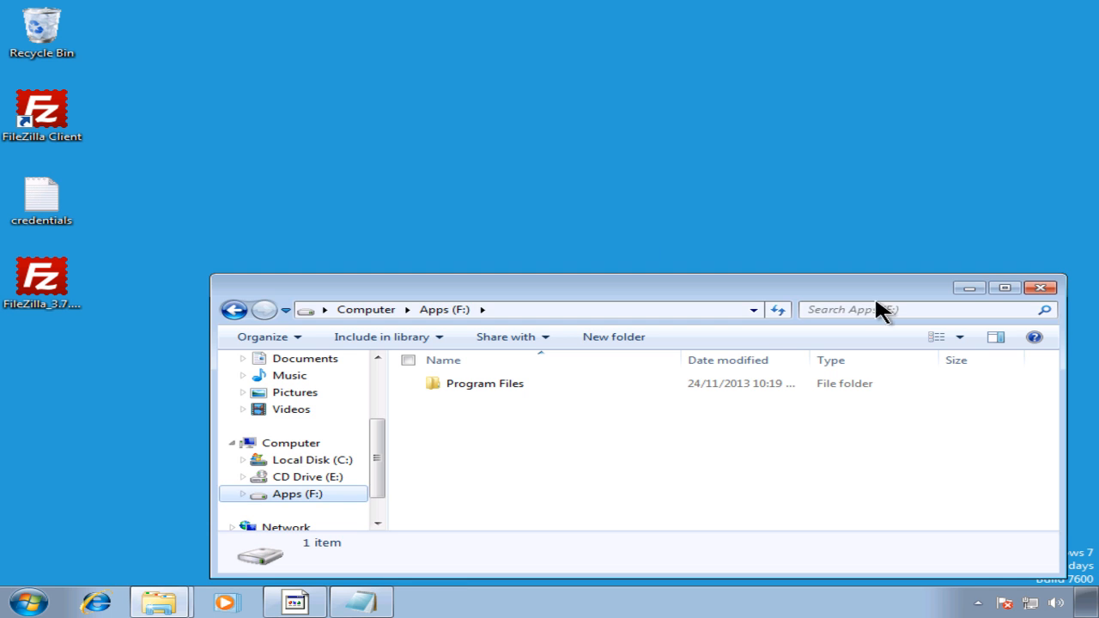
Step: Delete the FileZilla setup installer from the desktop and launch FileZilla Client
left_click(1040, 288)
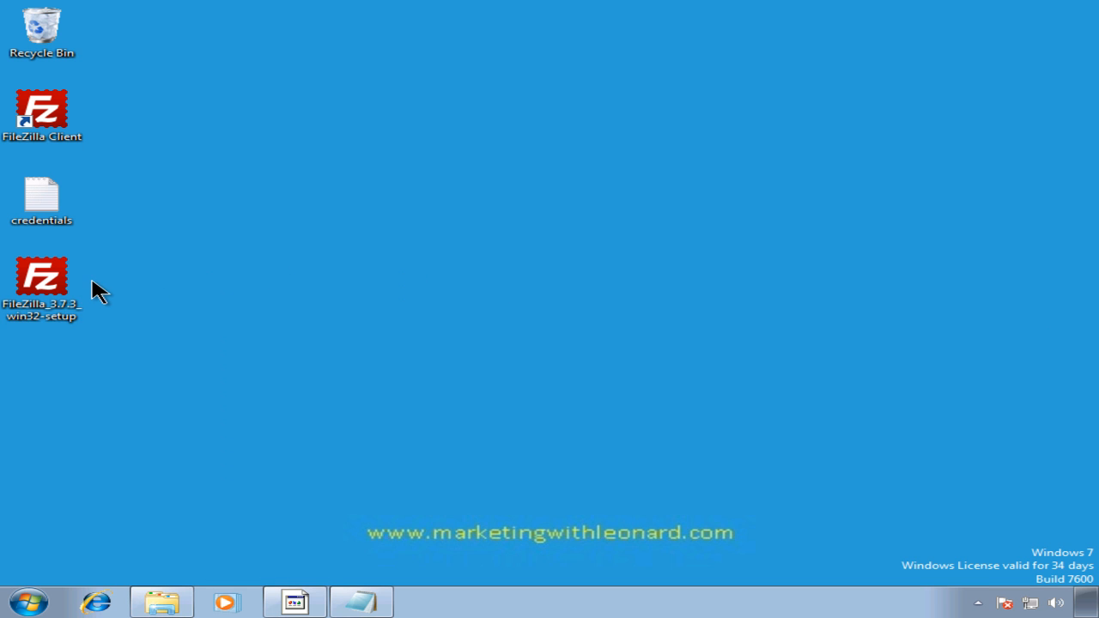
left_click(74, 289)
key("Delete")
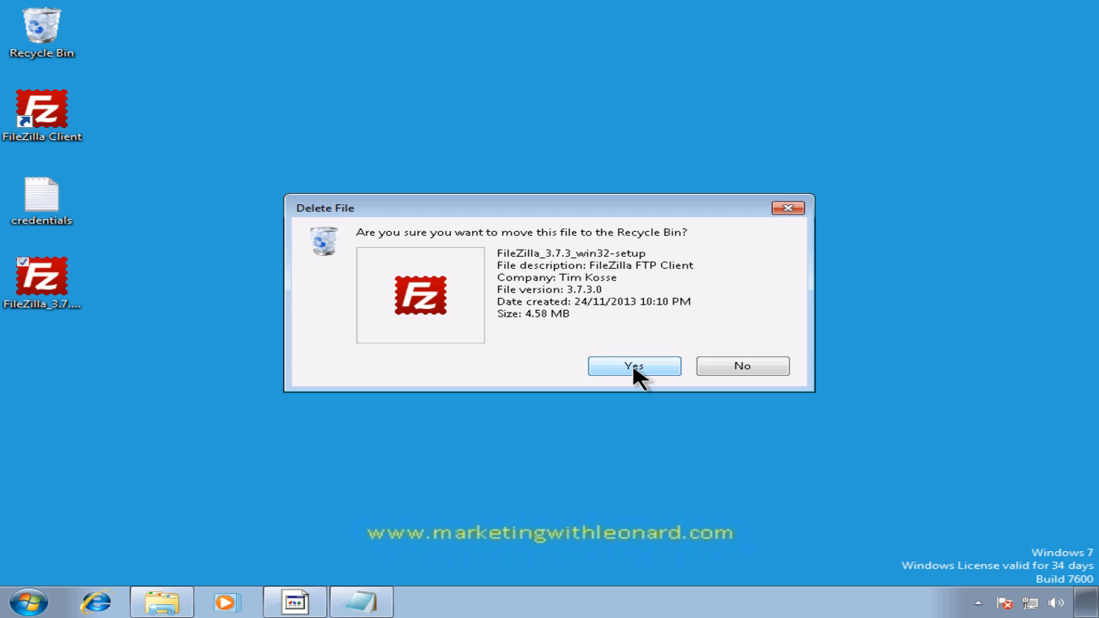
left_click(633, 365)
left_click(59, 129)
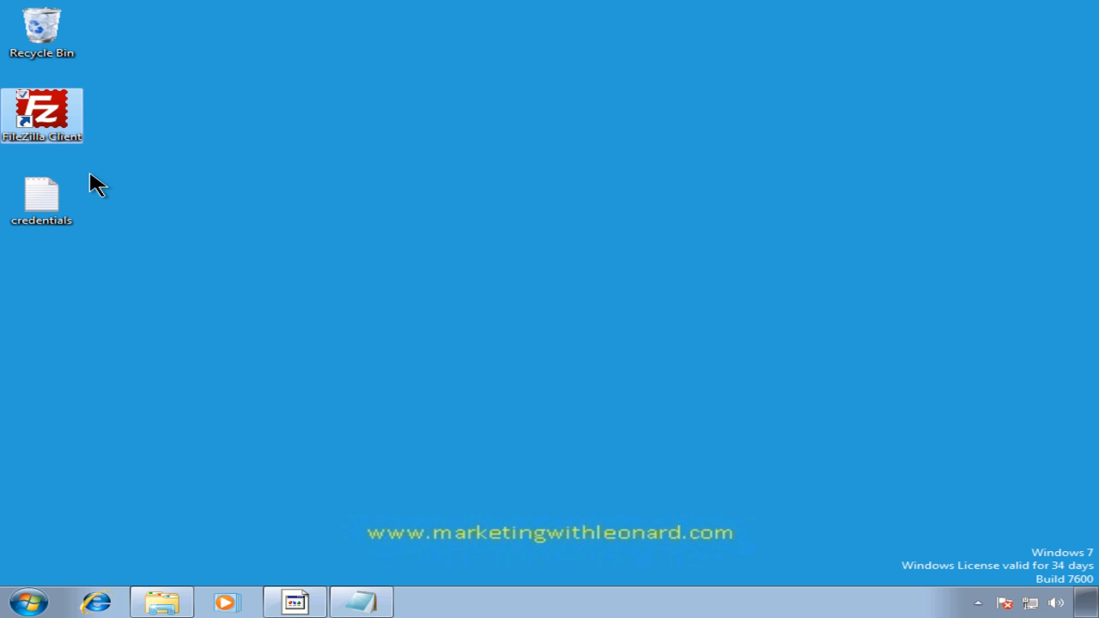
double_click(59, 125)
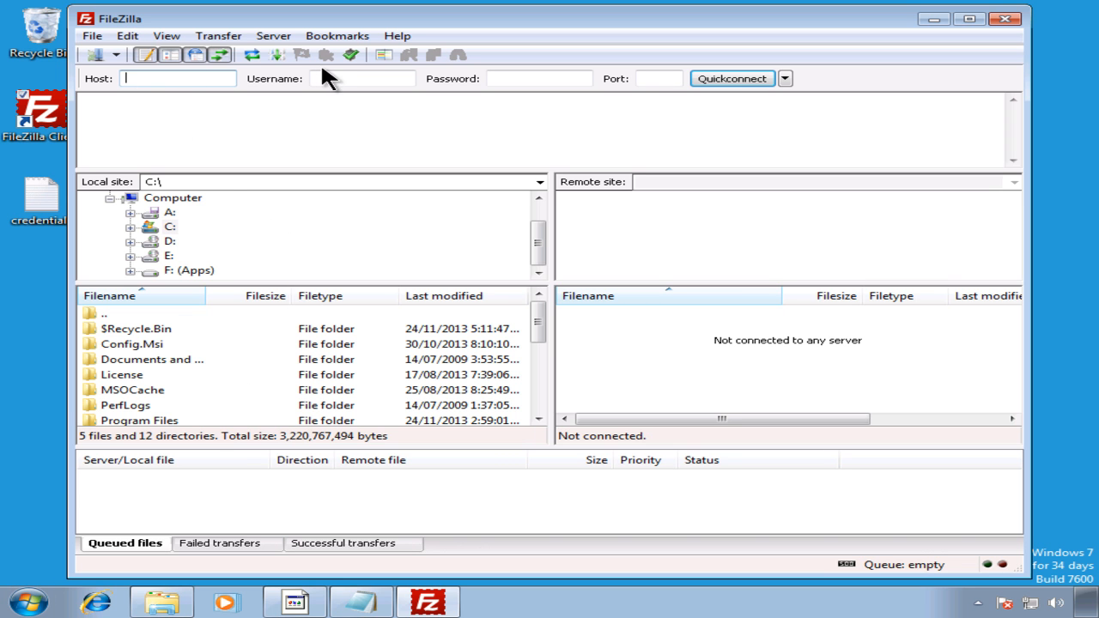
left_click(355, 78)
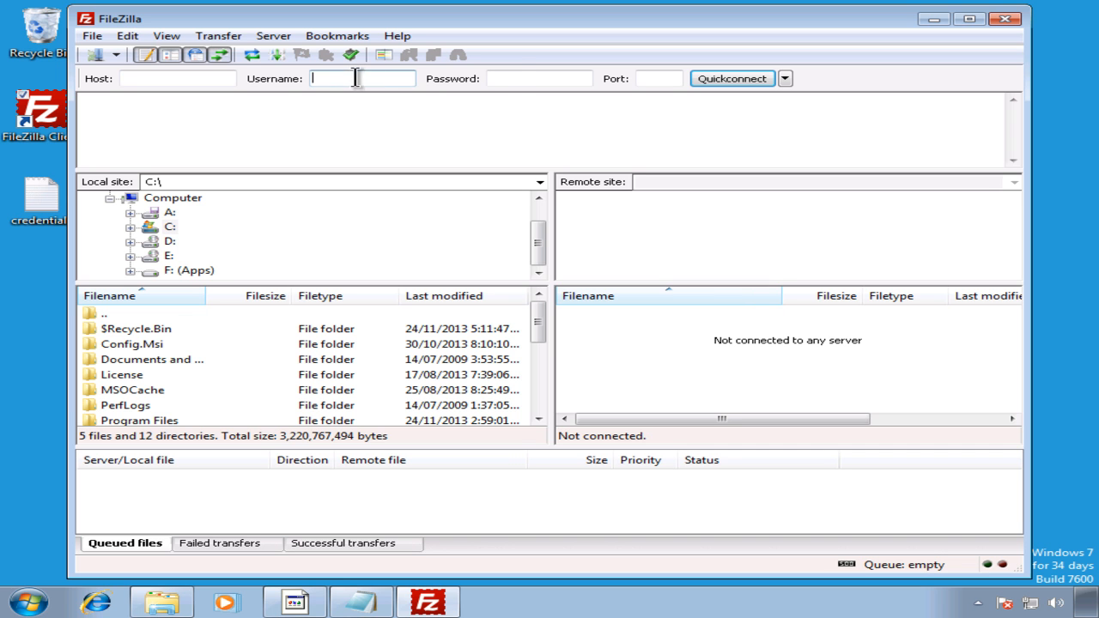
left_click(516, 78)
left_click(229, 79)
left_click(348, 80)
left_click(503, 80)
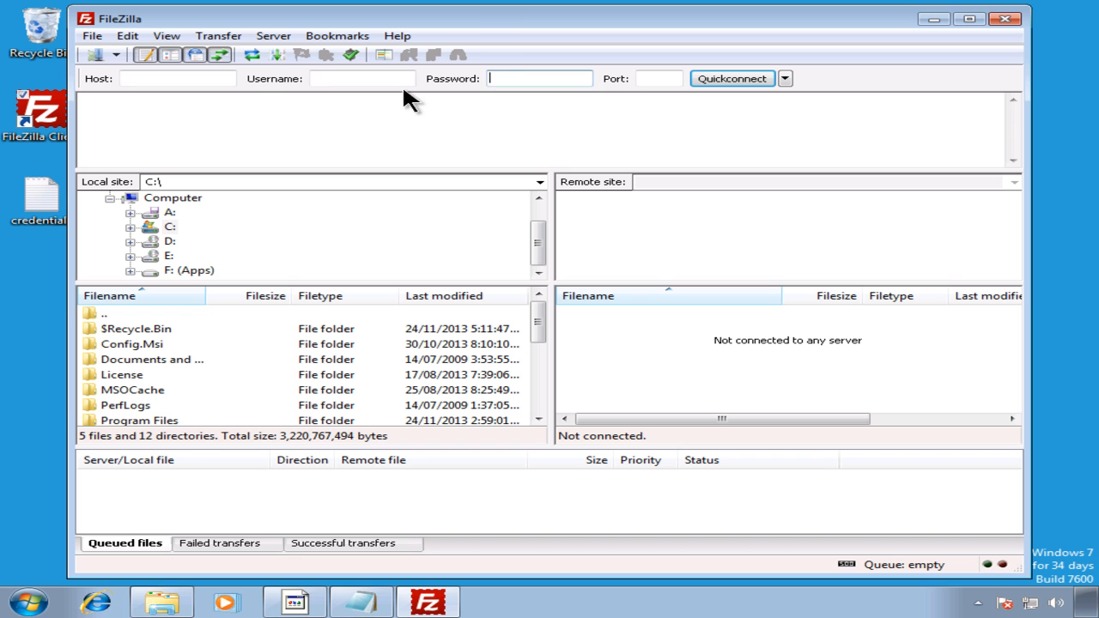
left_click(386, 80)
left_click(196, 79)
left_click(350, 80)
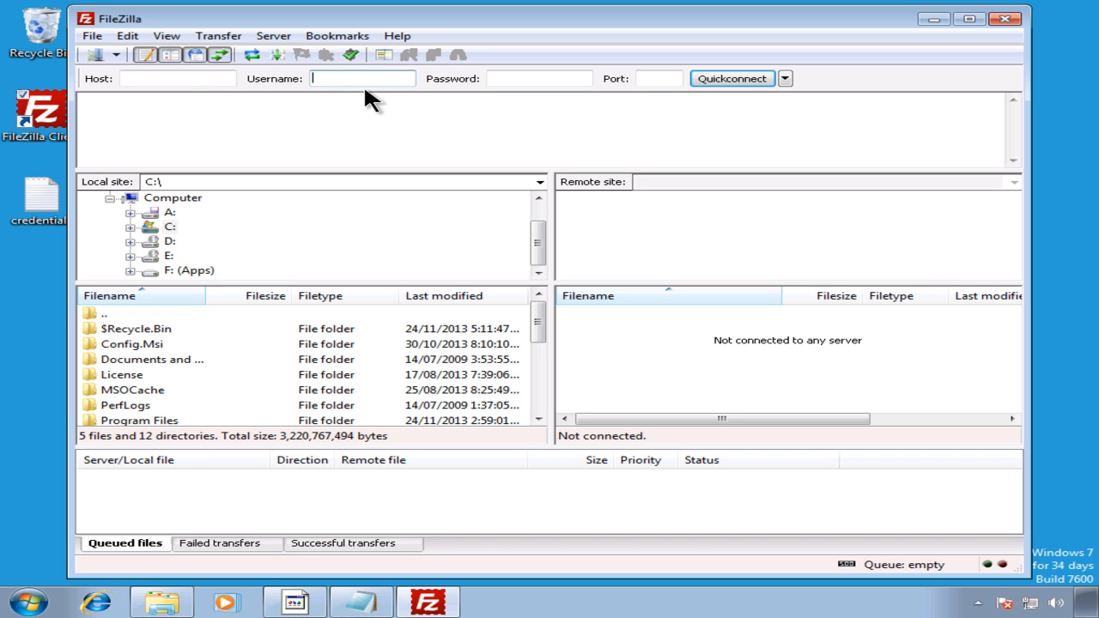
left_click(203, 83)
left_click(335, 78)
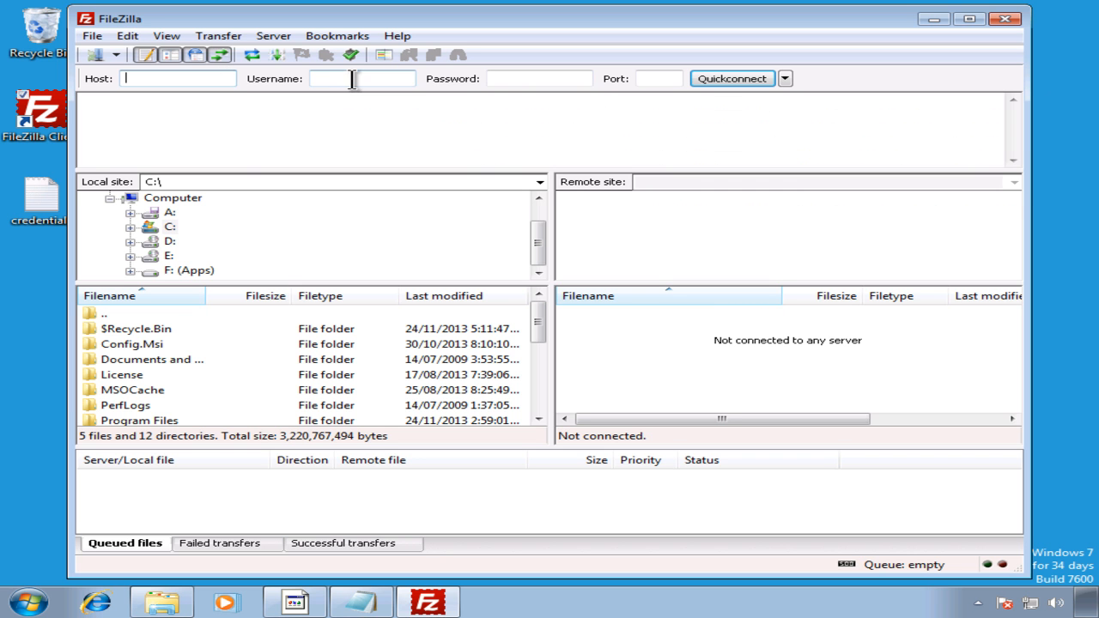
left_click(496, 74)
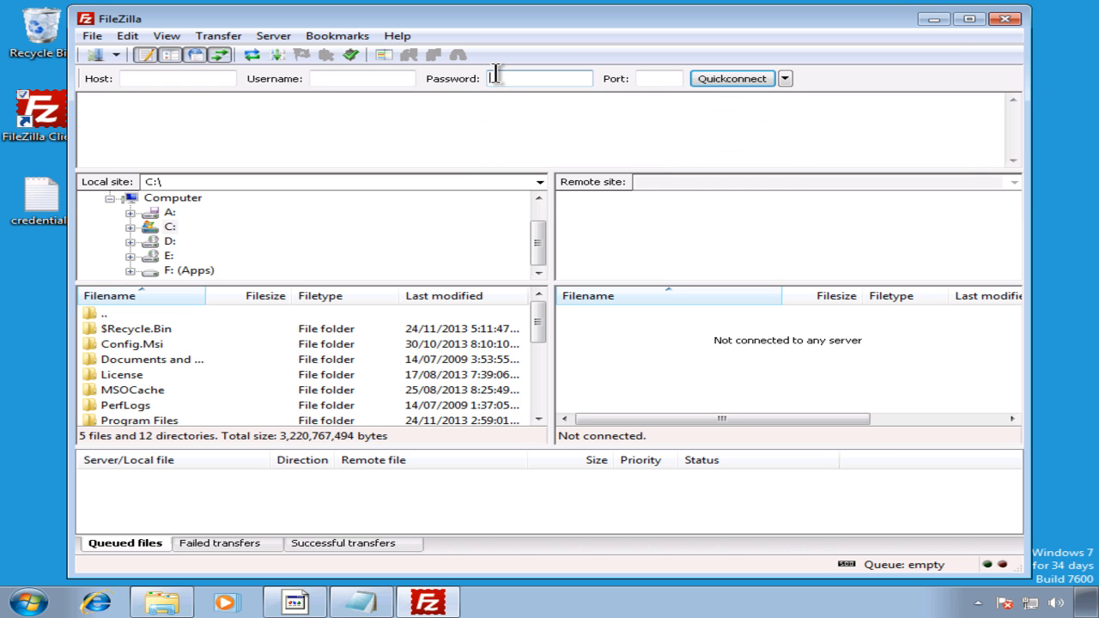
left_click(210, 78)
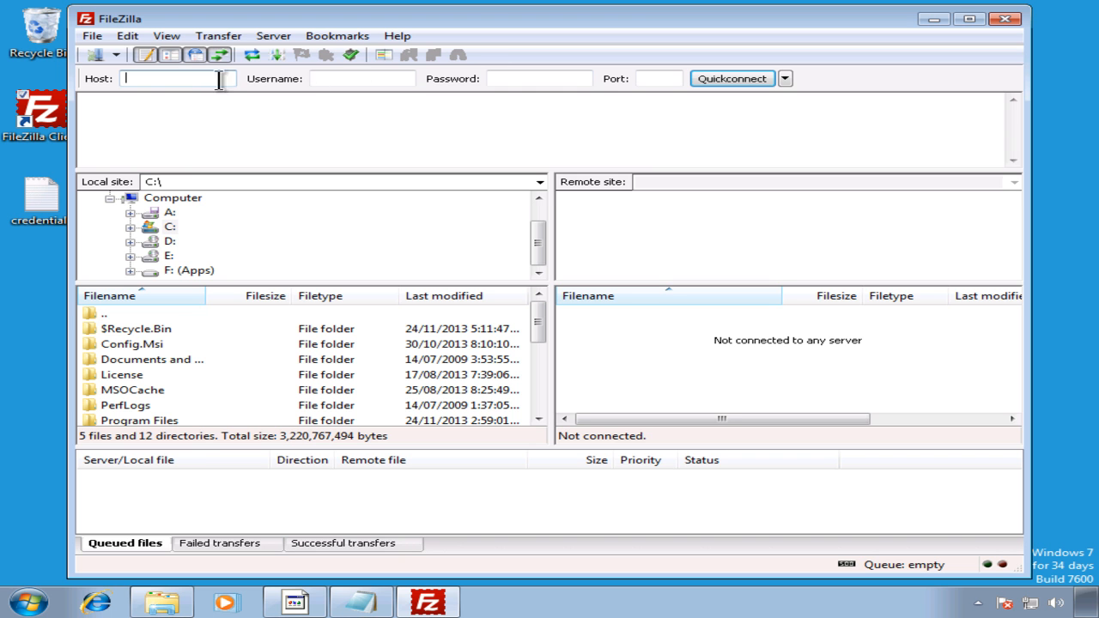
key("Tab")
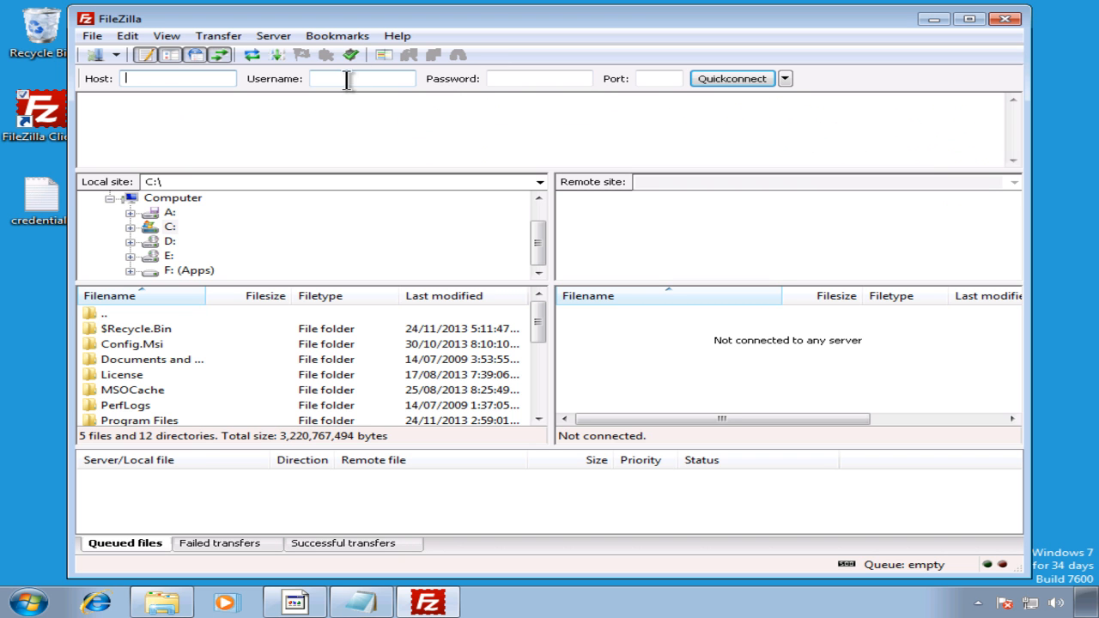
left_click(494, 79)
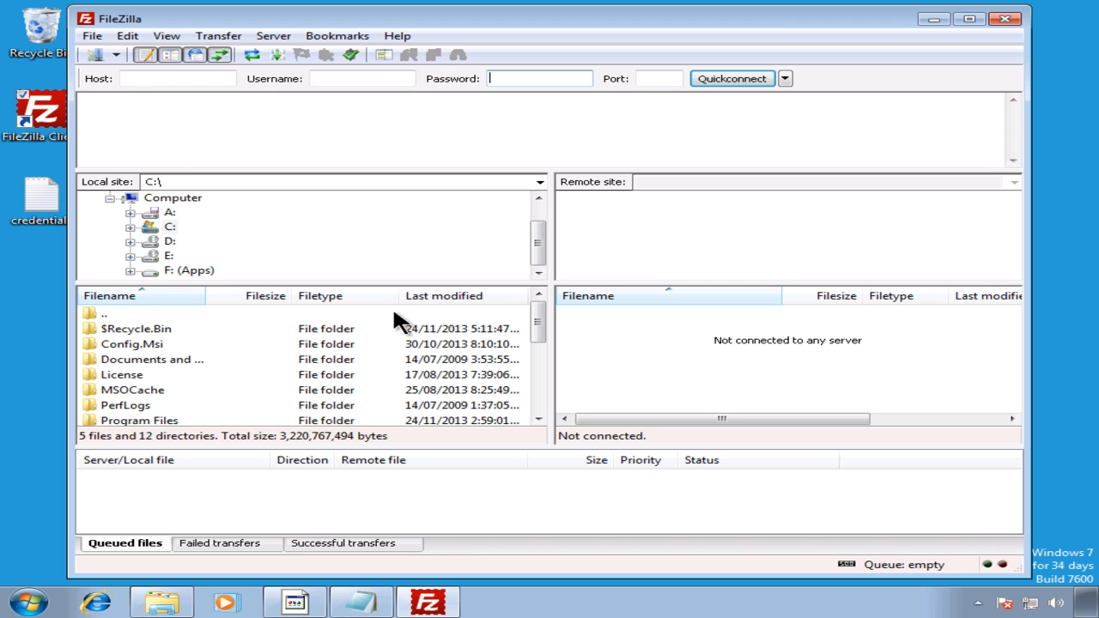
left_click(161, 603)
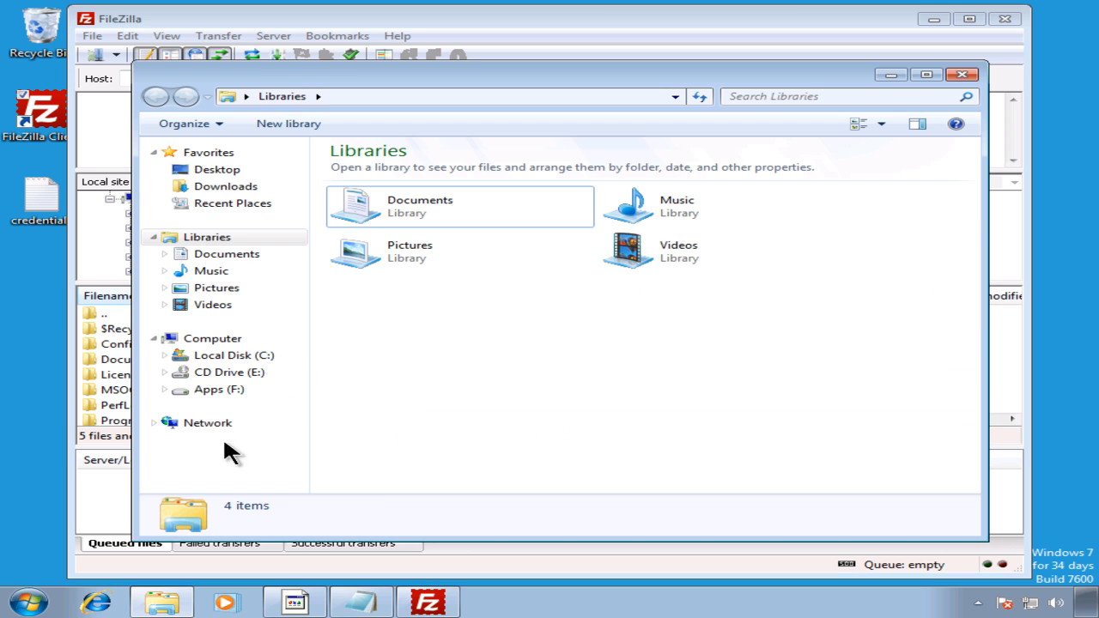
left_click(216, 357)
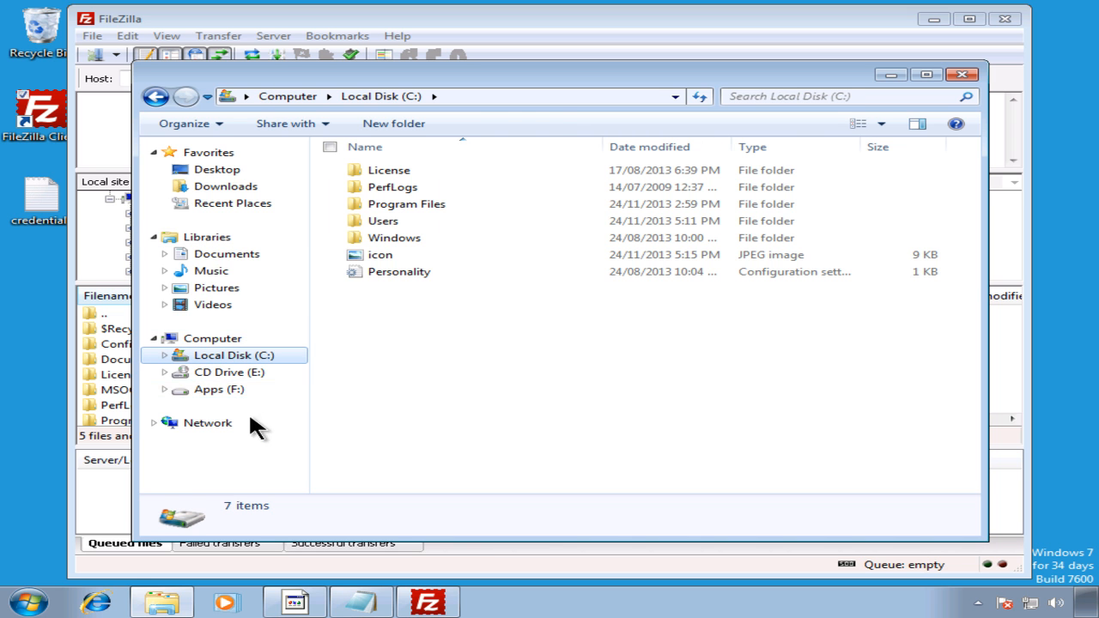
left_click(273, 391)
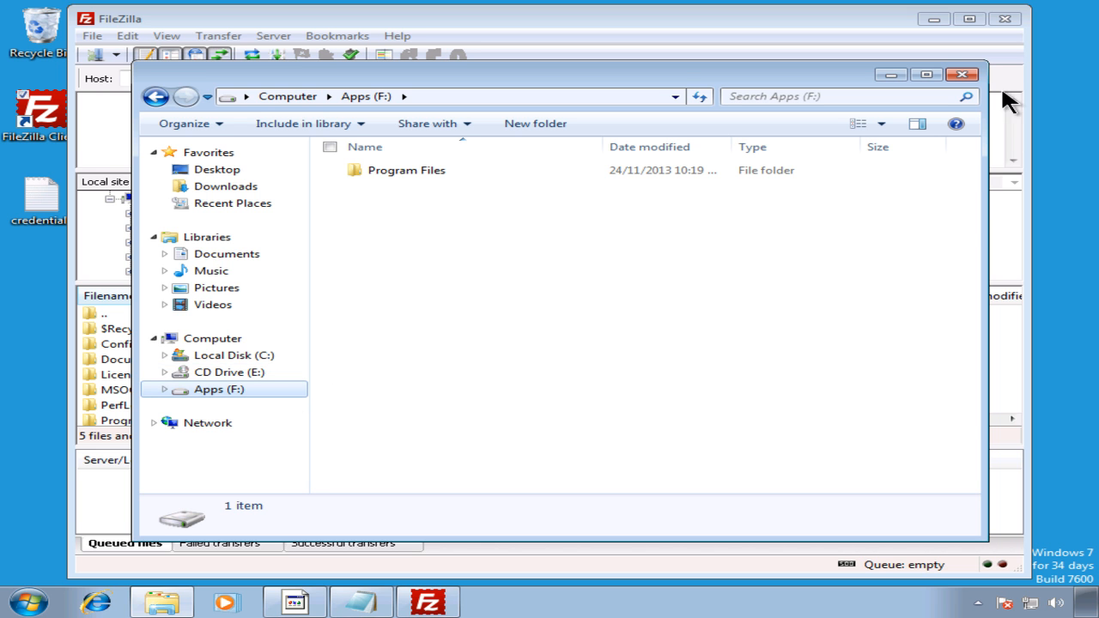
left_click(962, 75)
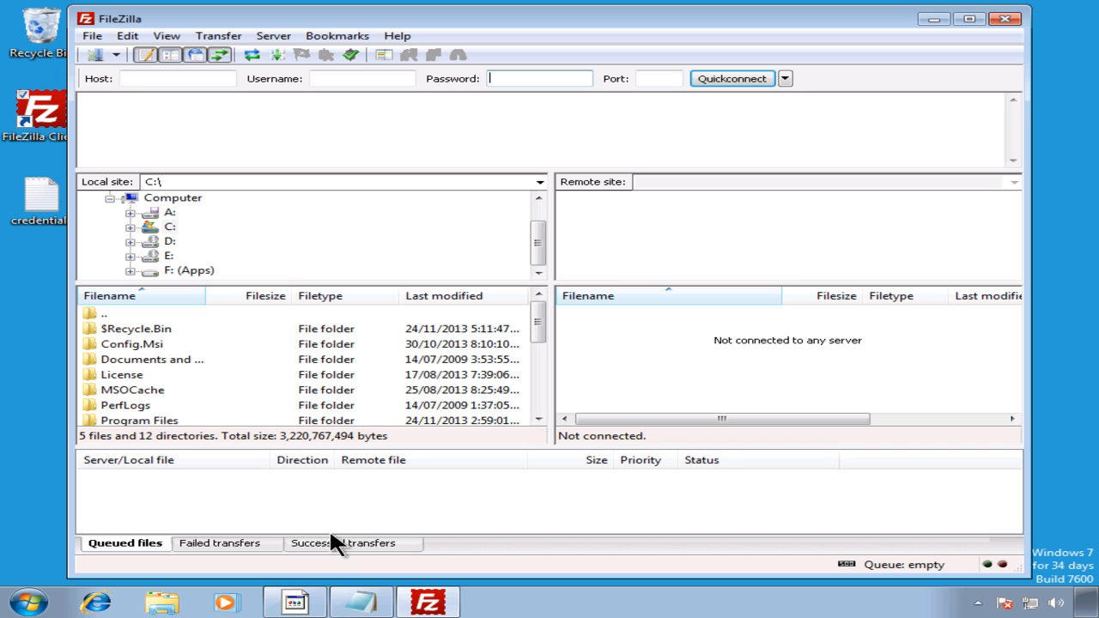
Step: Scroll through the hosting account's folder tree in cPanel File Manager, then minimize Firefox
left_click(294, 601)
left_click(503, 14)
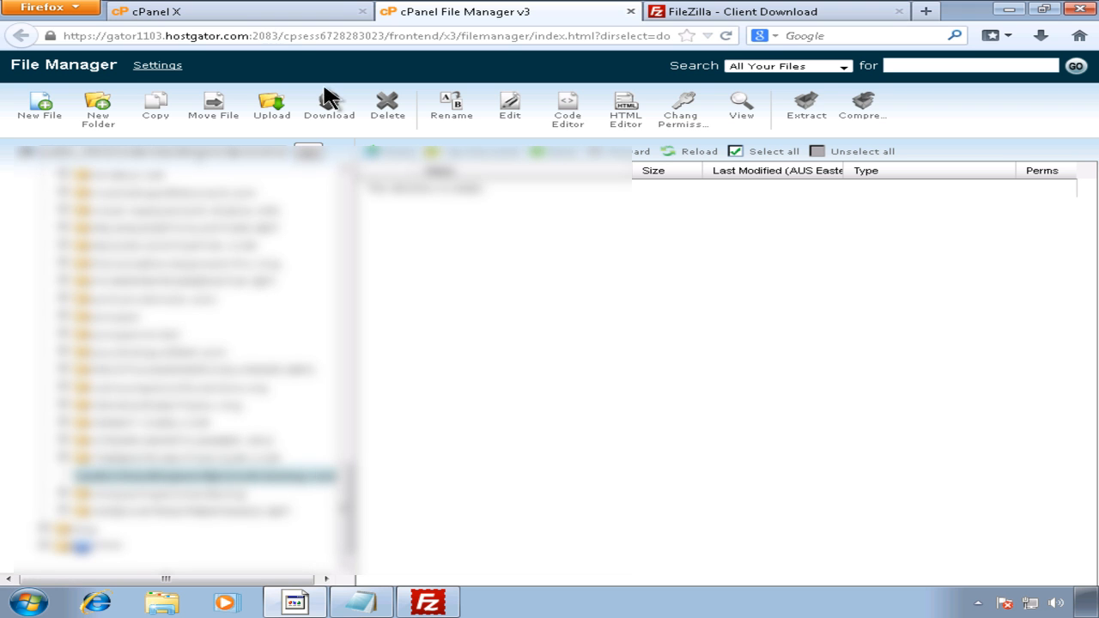
left_click_drag(346, 483, 346, 194)
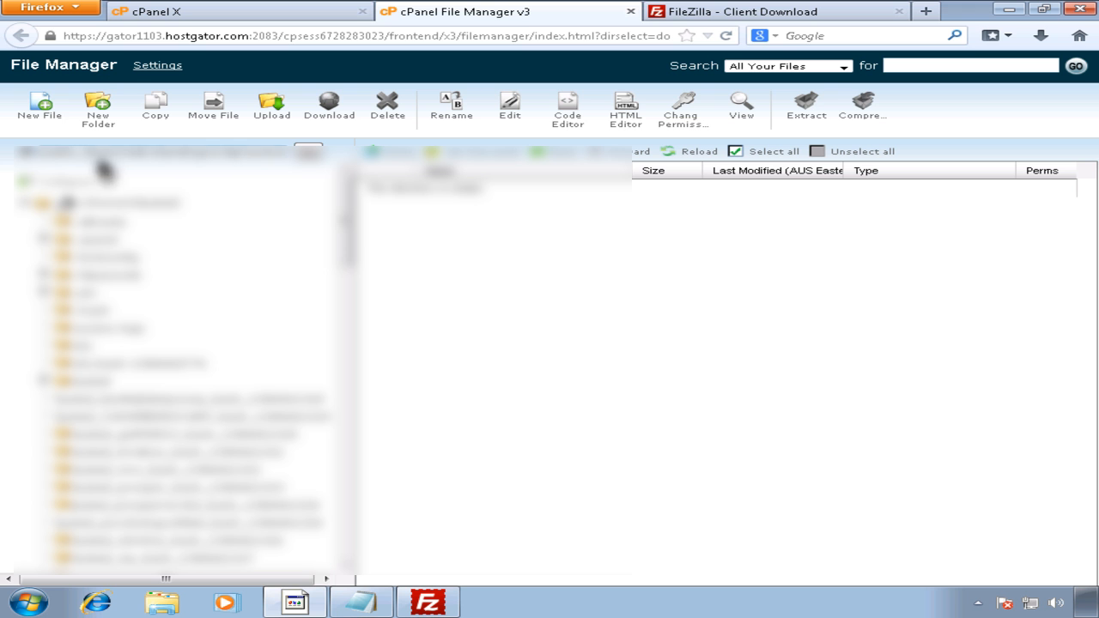
left_click_drag(351, 229, 361, 345)
left_click(1010, 9)
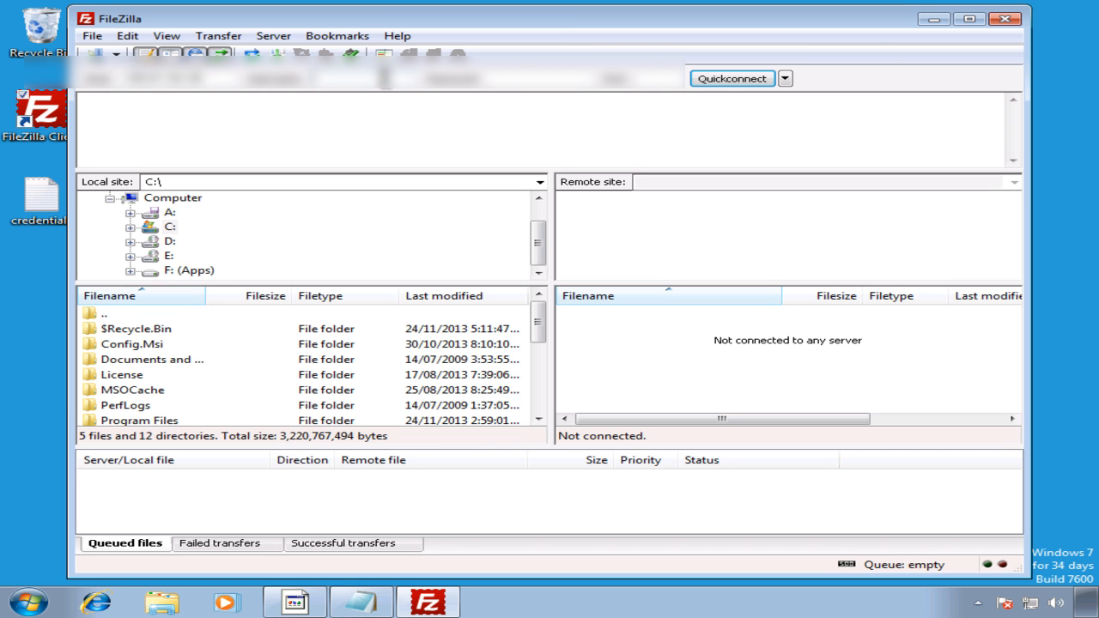
Step: Connect to the HostGator server via Quickconnect using the FTP username and password
type("admin")
key("Tab")
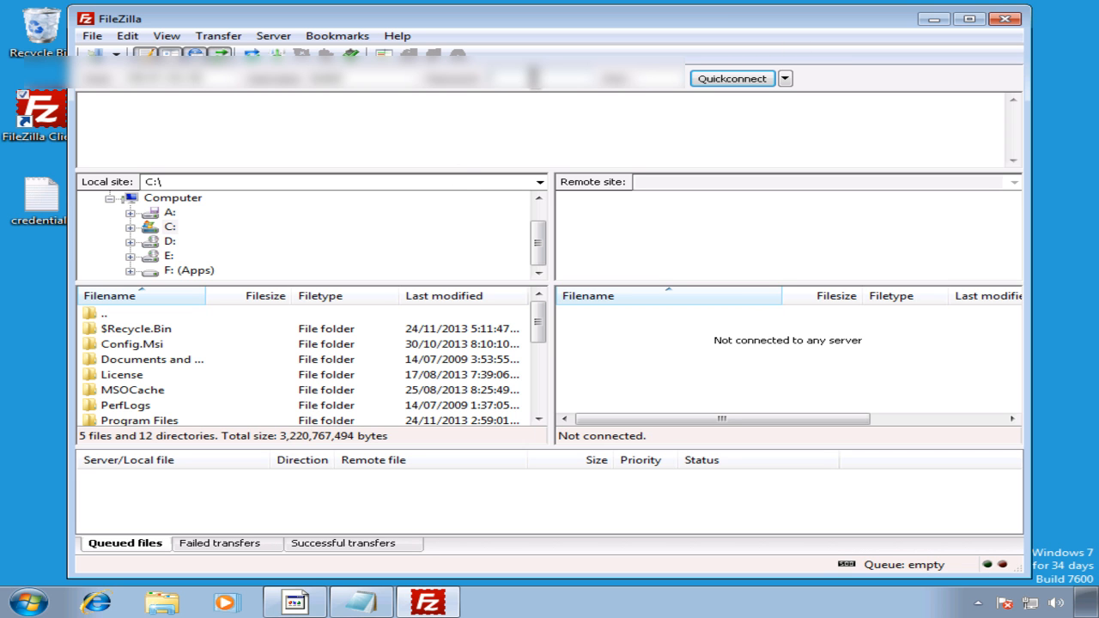
left_click(724, 79)
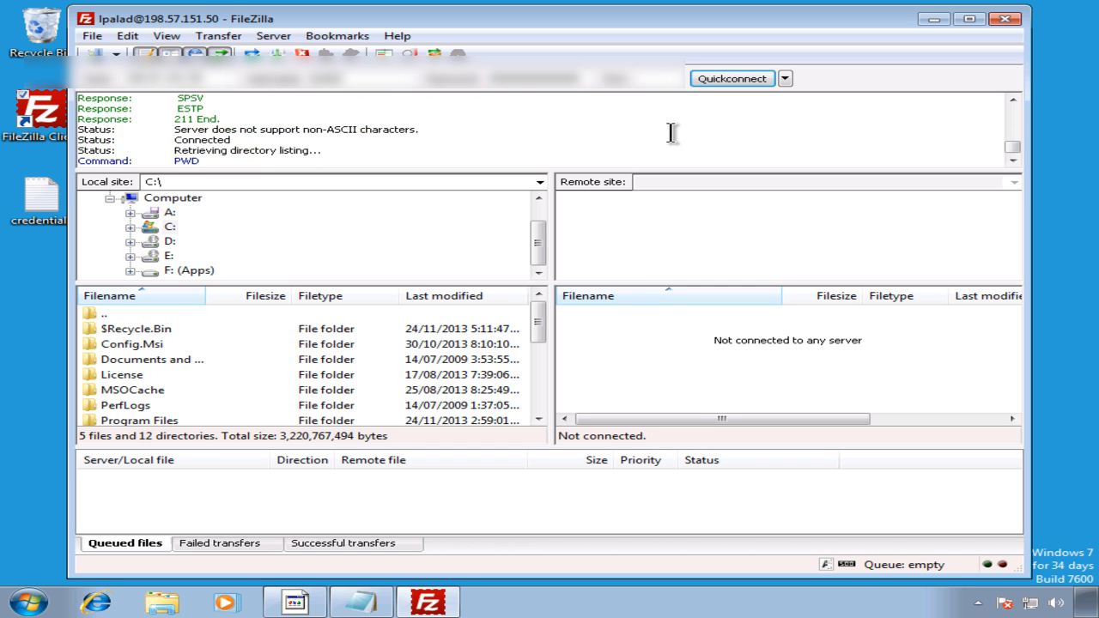
Step: Maximize the FileZilla window and enlarge the message log area
double_click(553, 21)
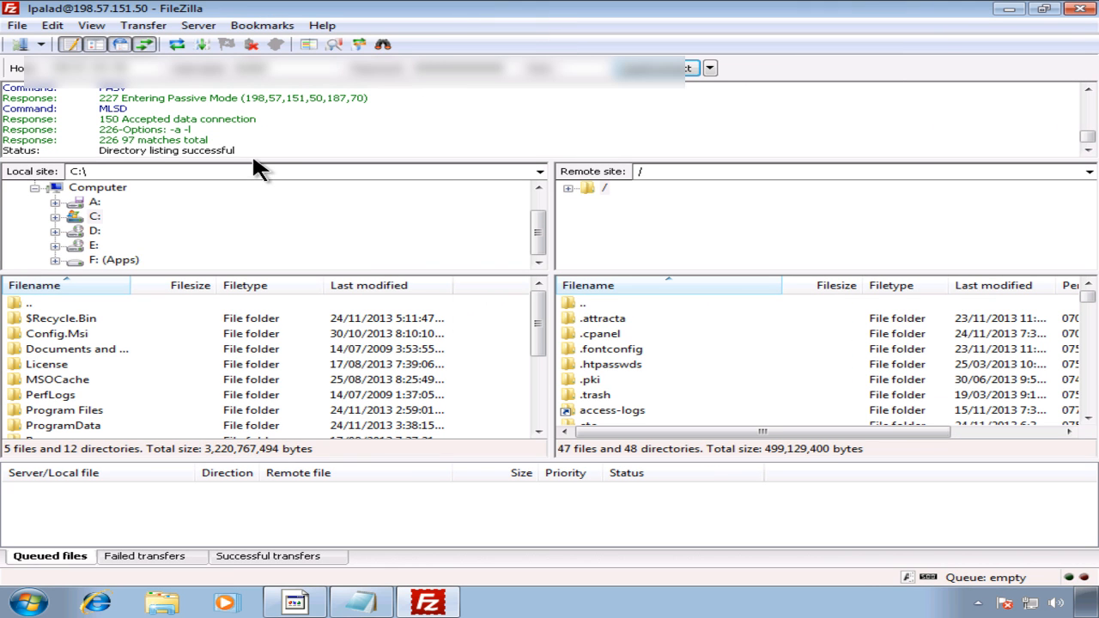
left_click_drag(255, 157, 255, 213)
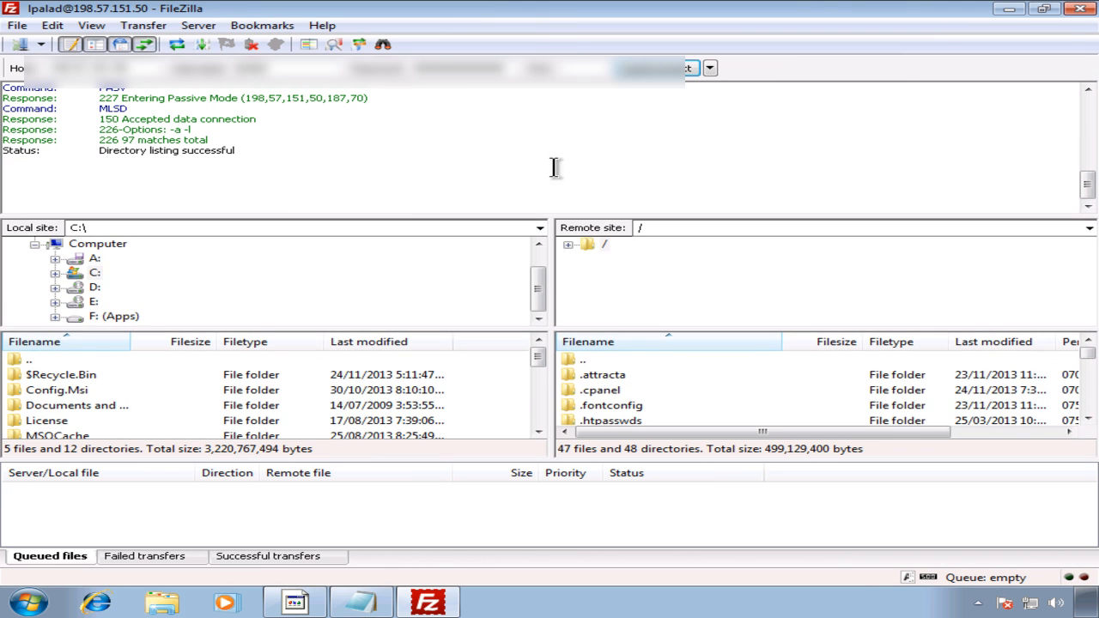
left_click_drag(1089, 177, 1055, 191)
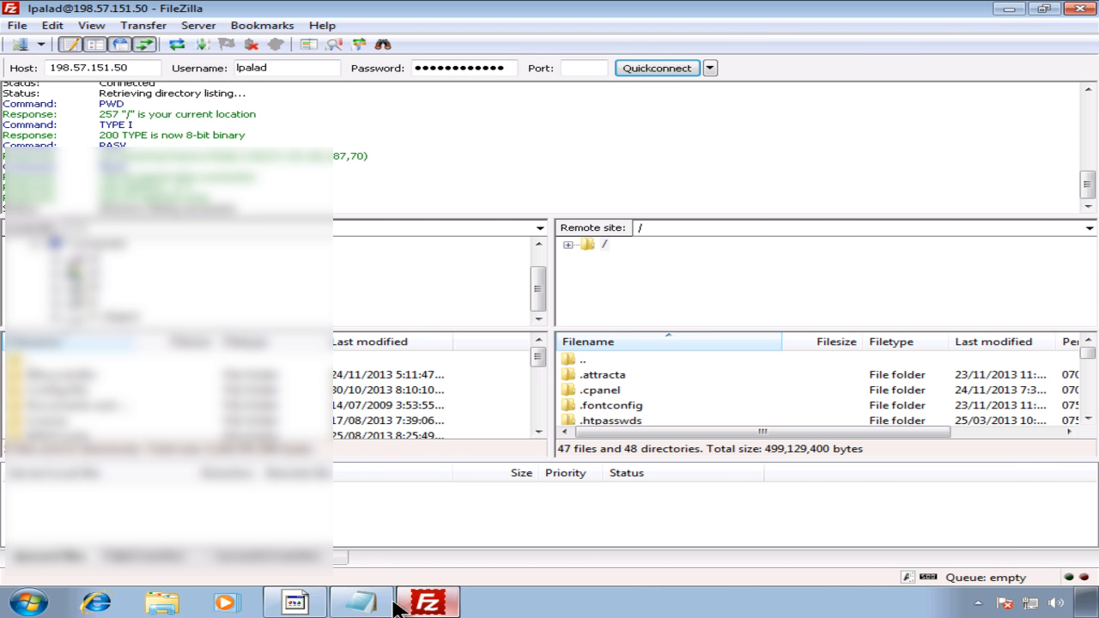
Step: Bring Firefox back and return to the cPanel File Manager tab
left_click(295, 601)
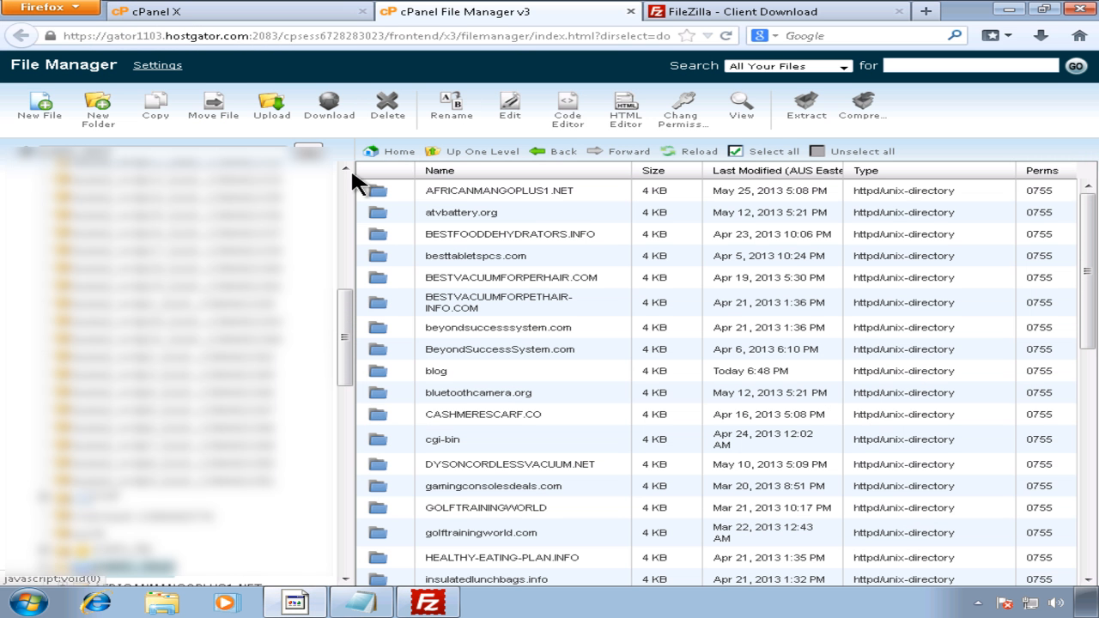
mouse_move(345, 314)
left_mouse_down()
mouse_move(350, 196)
mouse_move(335, 320)
left_mouse_up()
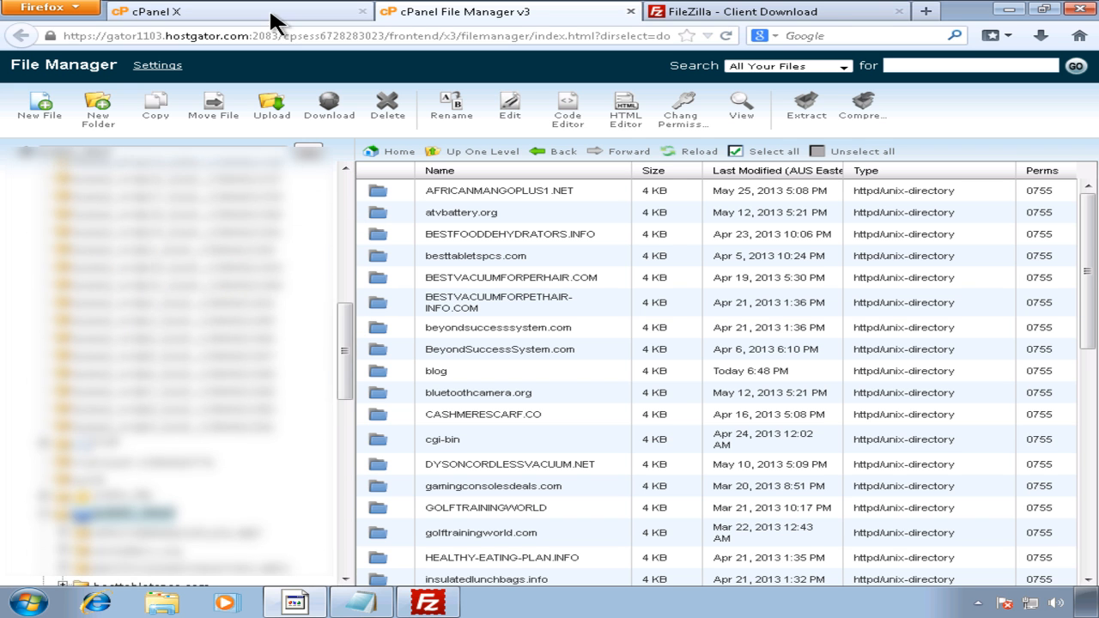
left_click(273, 19)
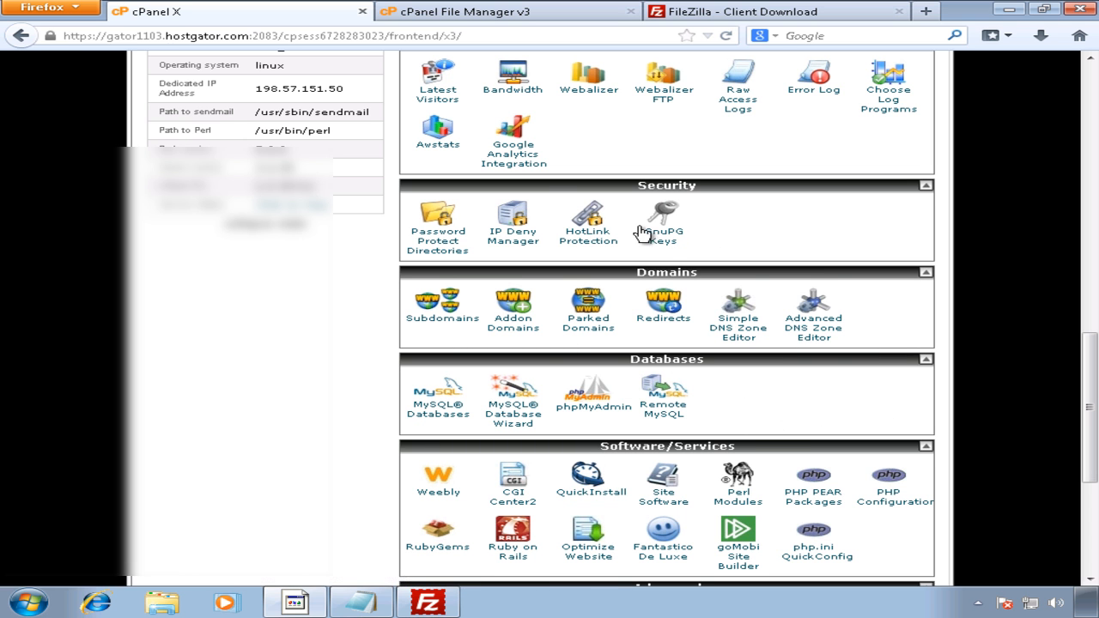
left_click(475, 12)
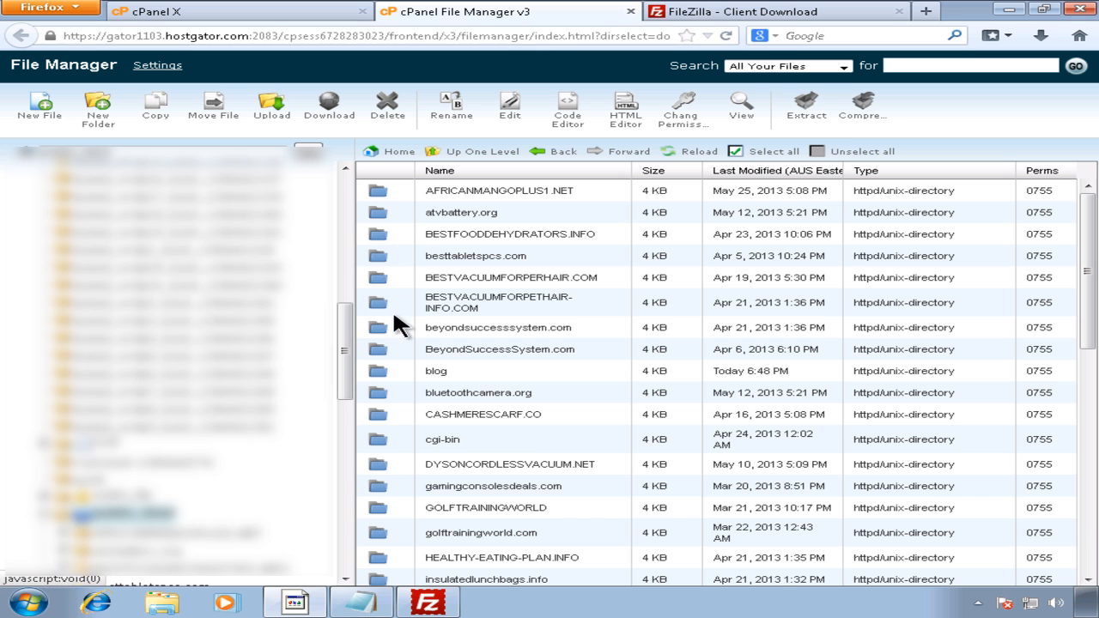
scroll(346, 324, "down", 3)
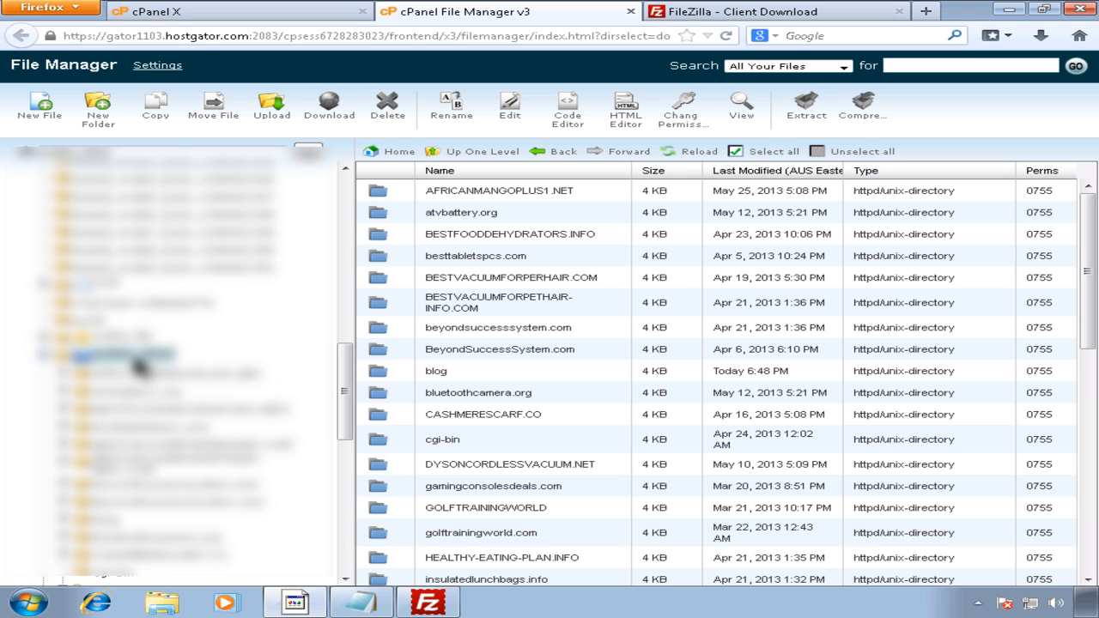
left_click_drag(344, 413, 363, 211)
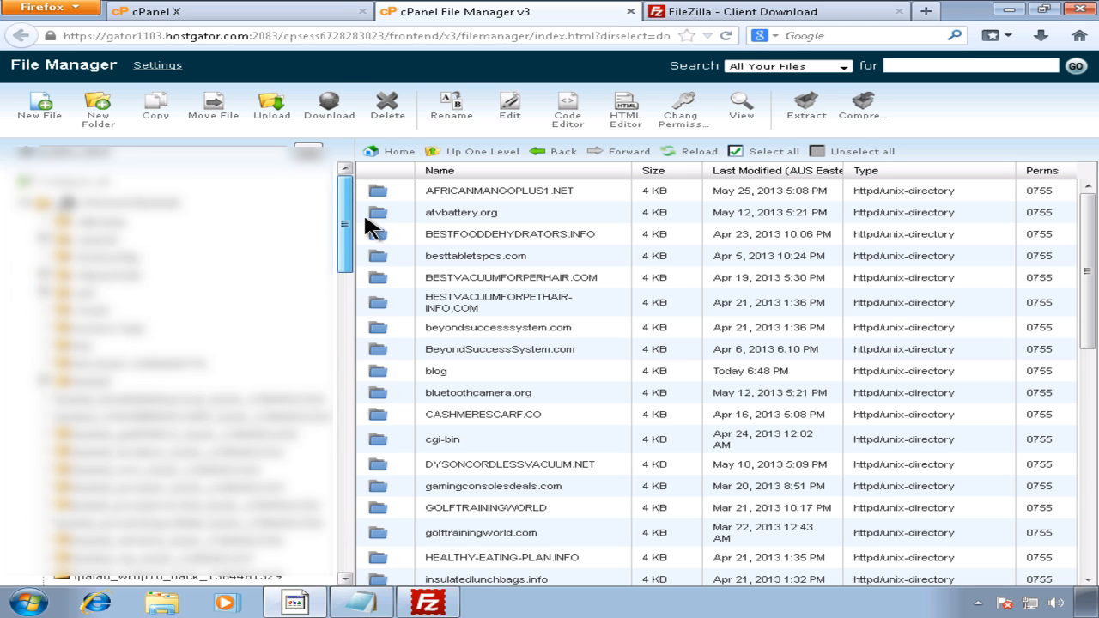
Step: Open home, then public_html, then the empty understandingwordpresstraining.com folder
left_click(136, 204)
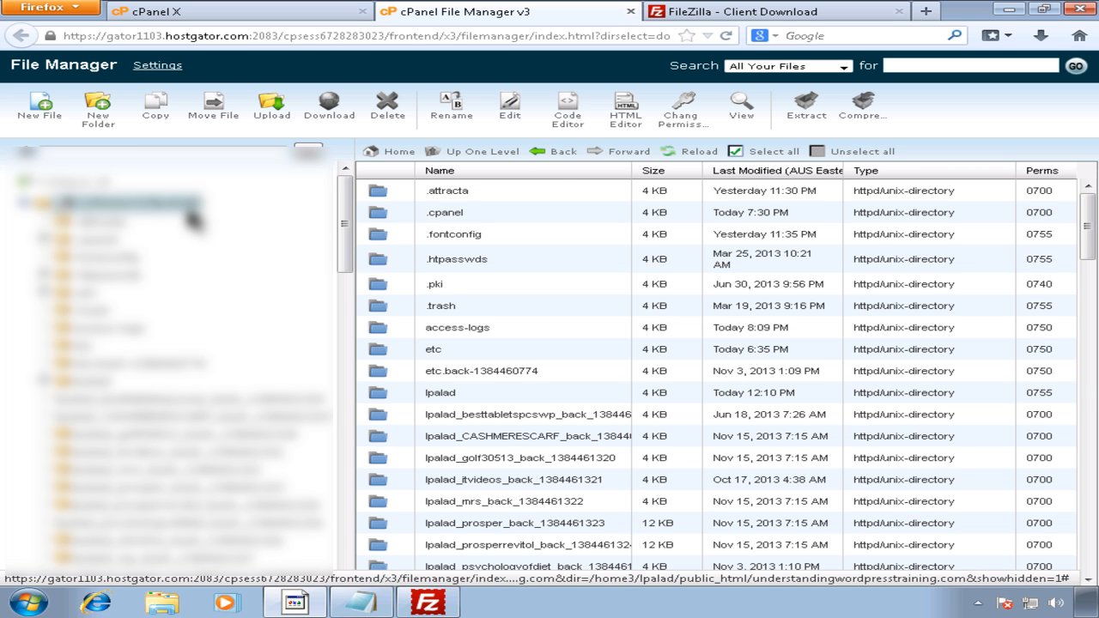
left_click_drag(345, 222, 345, 399)
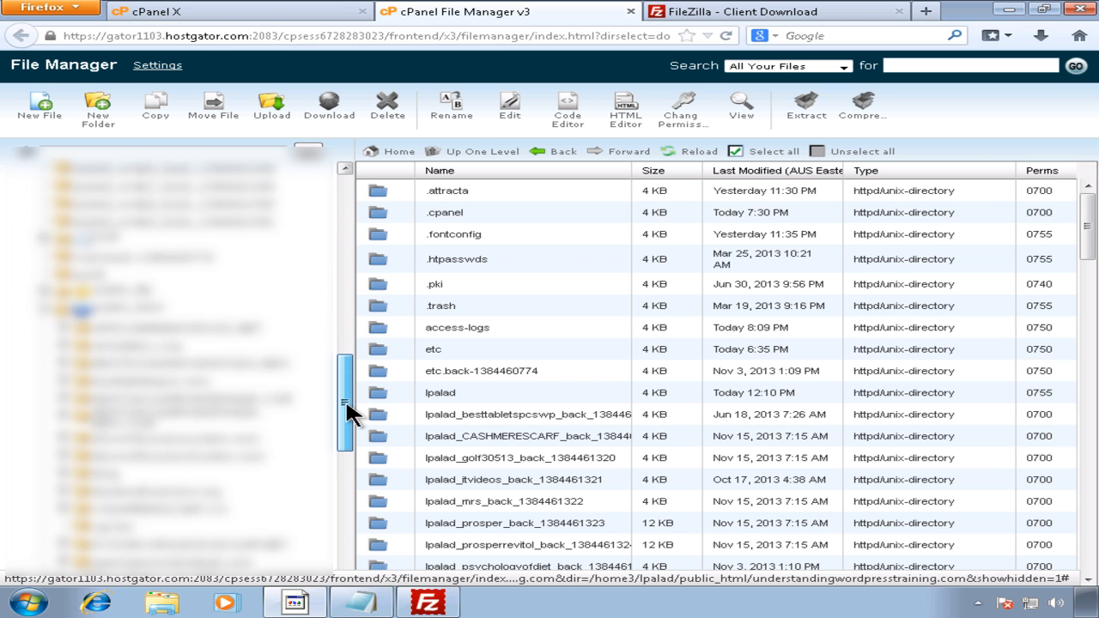
left_click(120, 307)
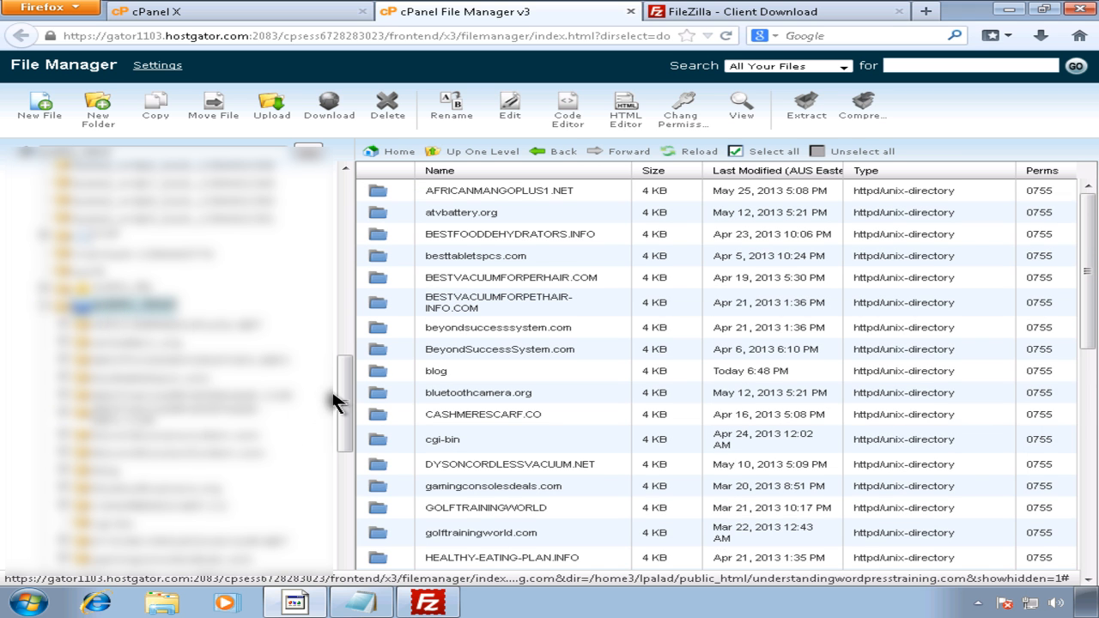
left_click_drag(343, 385, 336, 513)
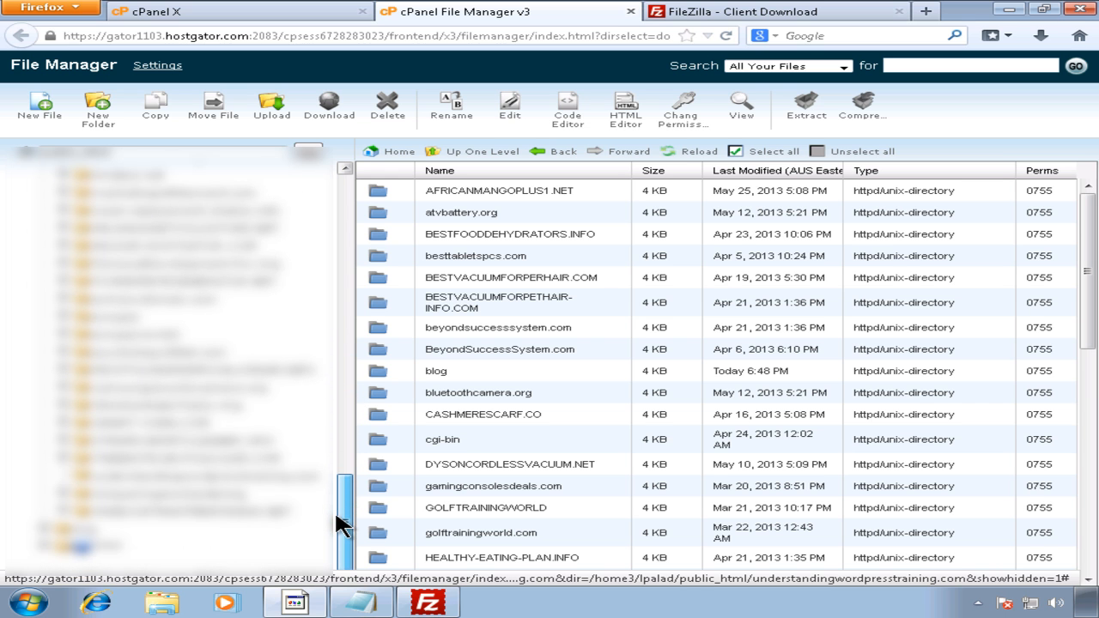
left_click(273, 481)
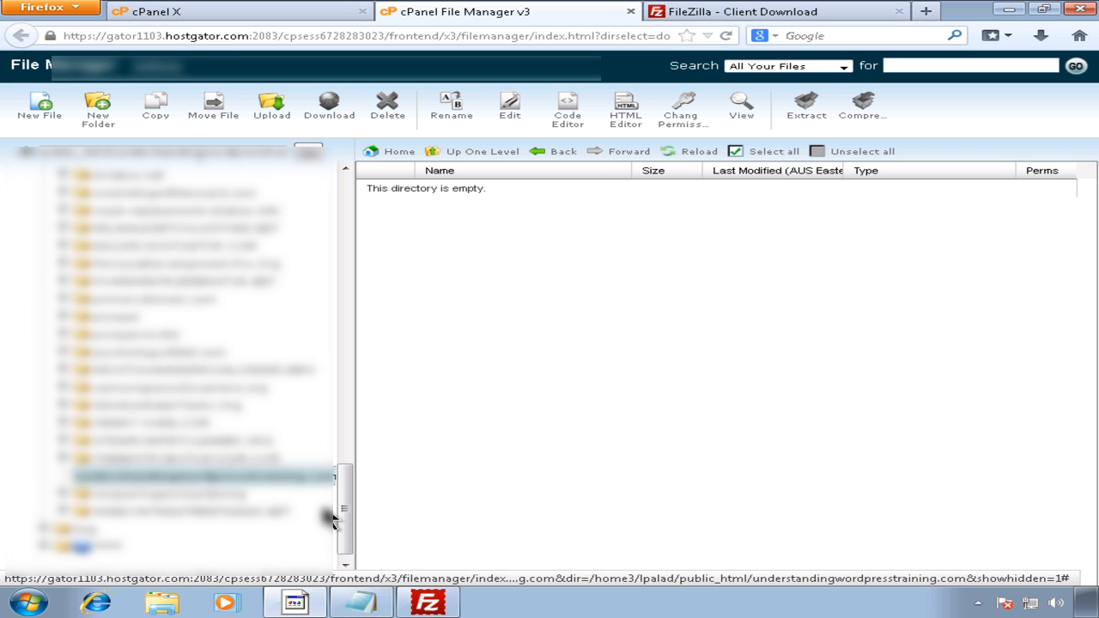
left_click(427, 604)
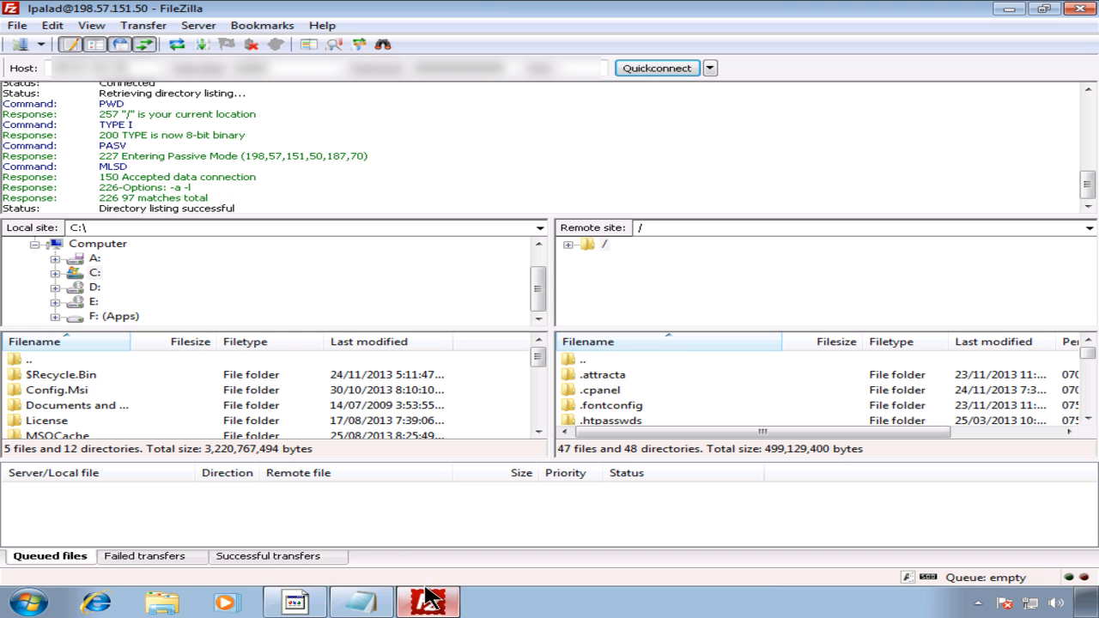
Step: Navigate FileZilla's remote tree to the empty /public_html/understandingwordpresstraining.com folder
left_click(567, 245)
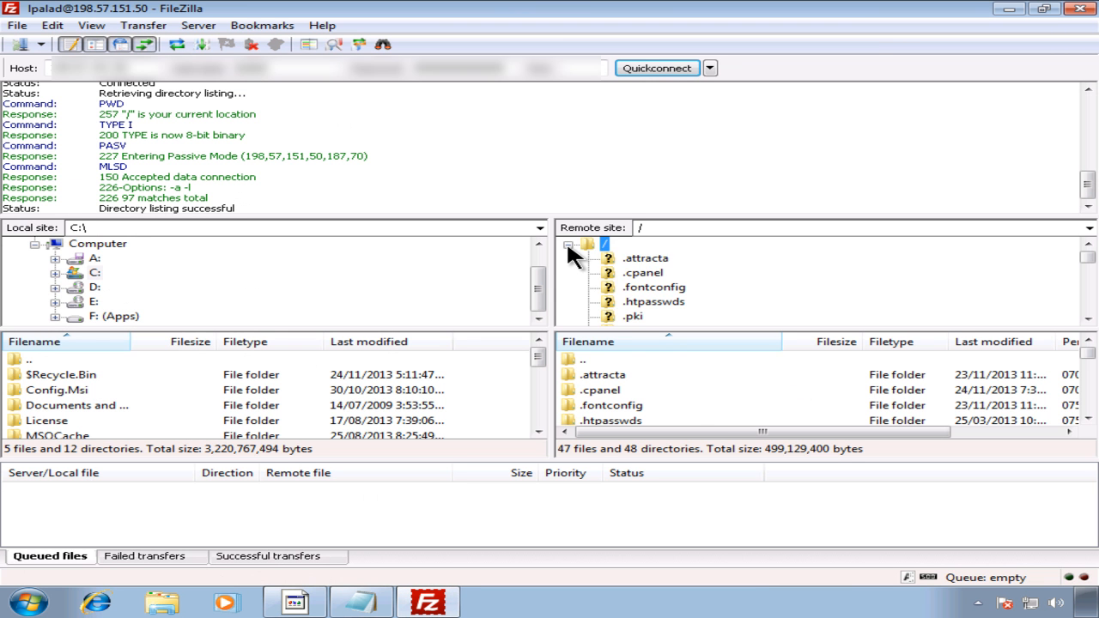
left_click(1089, 271)
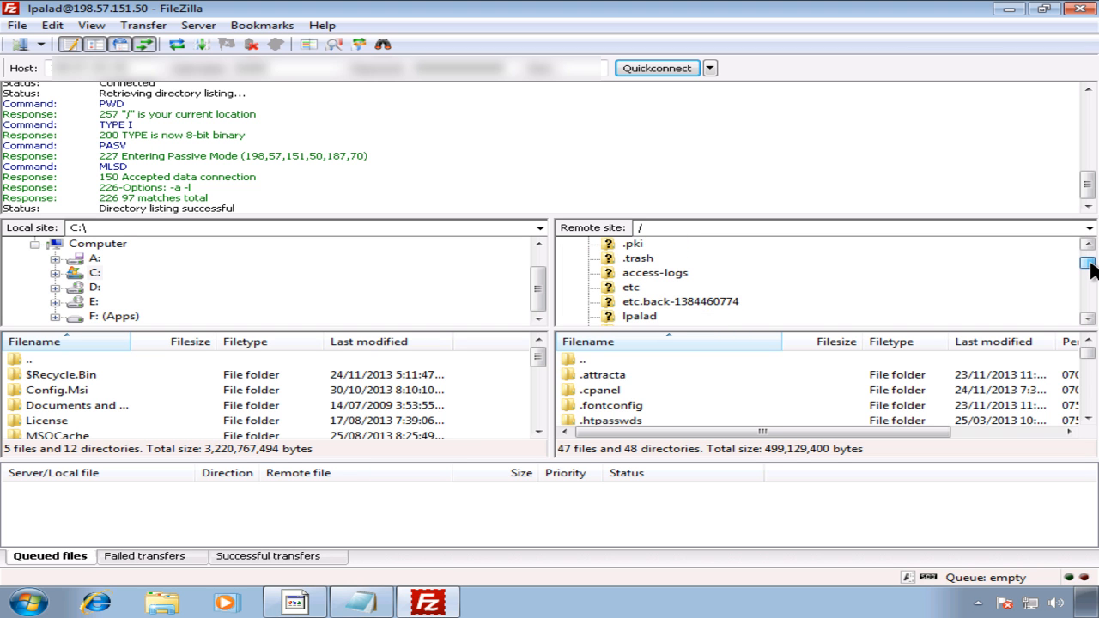
left_click_drag(1091, 265, 1093, 309)
left_click(706, 274)
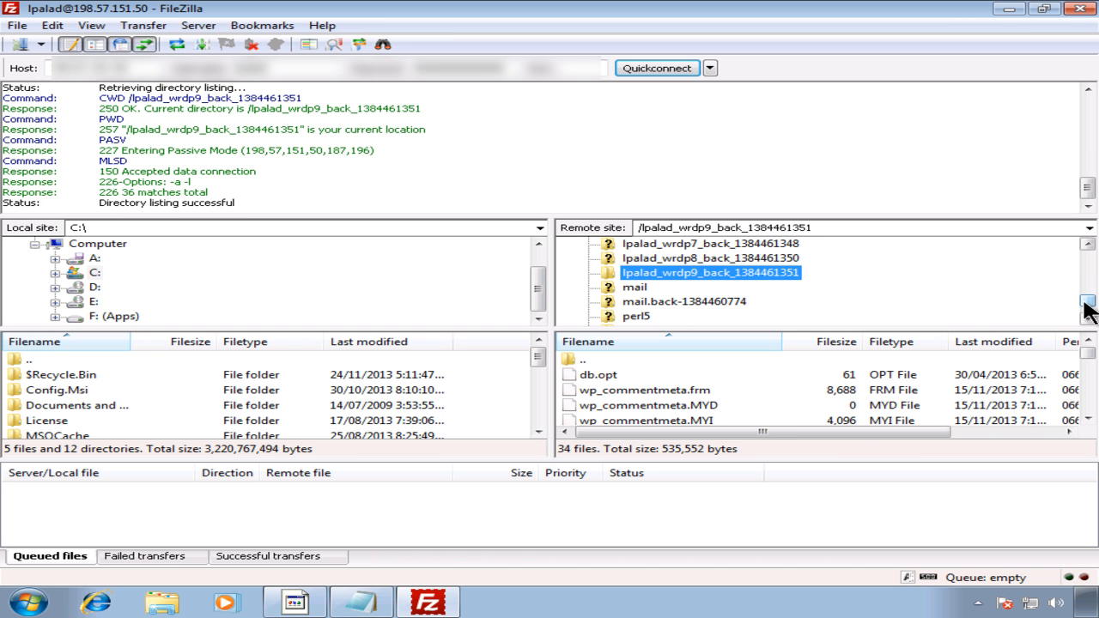
left_click_drag(1088, 301, 1086, 312)
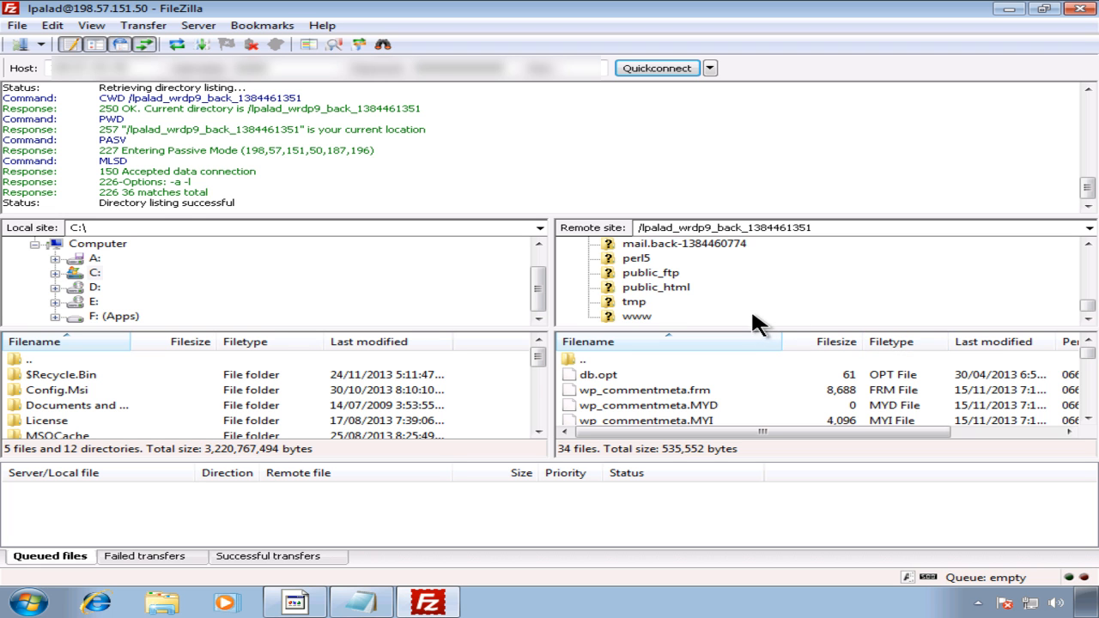
left_click(681, 287)
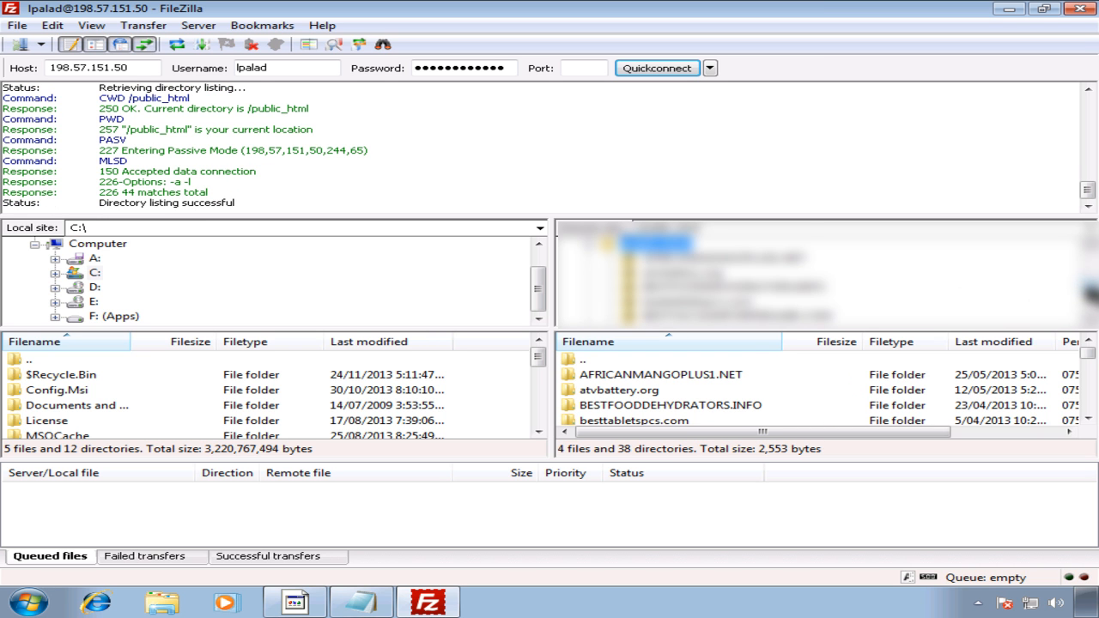
left_click_drag(1089, 288, 1089, 314)
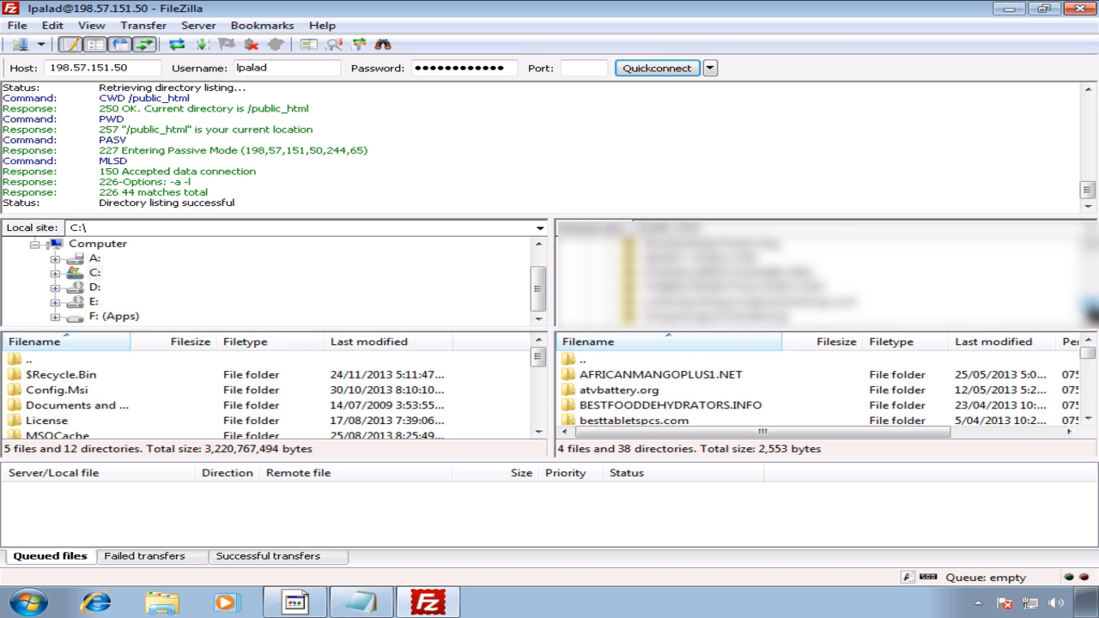
left_click(829, 304)
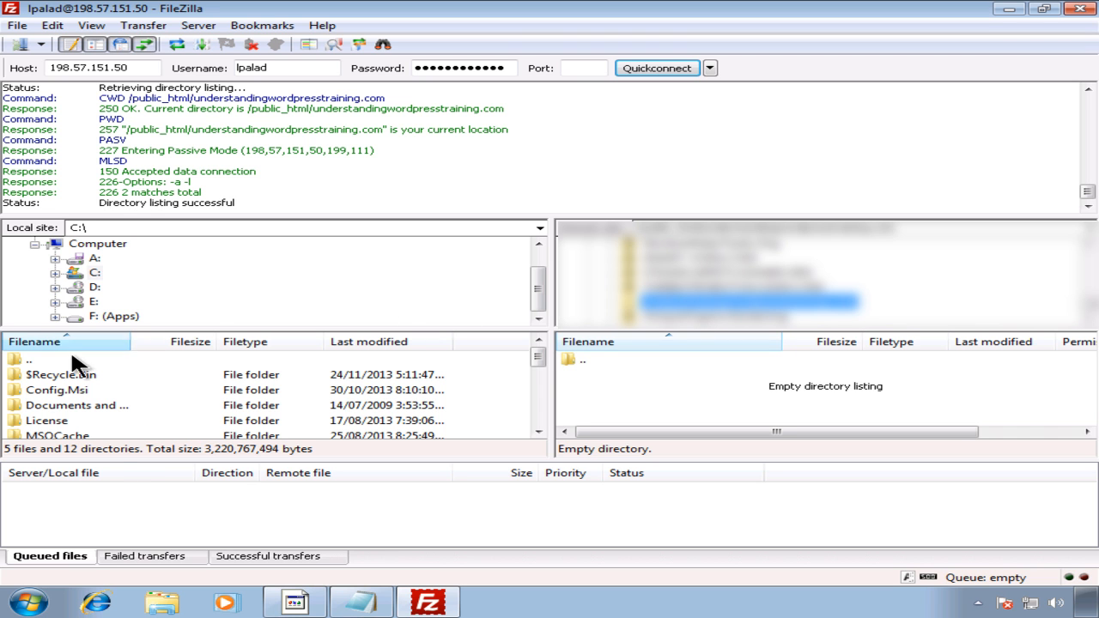
Step: Minimize all windows to show the desktop, then restore Firefox
left_click(162, 601)
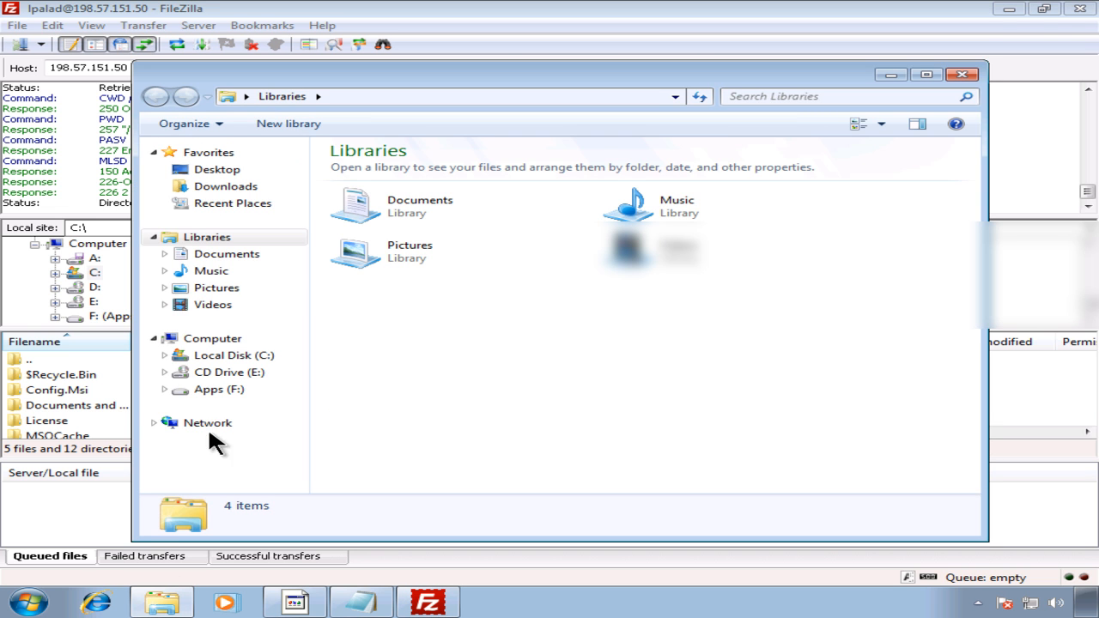
right_click(578, 612)
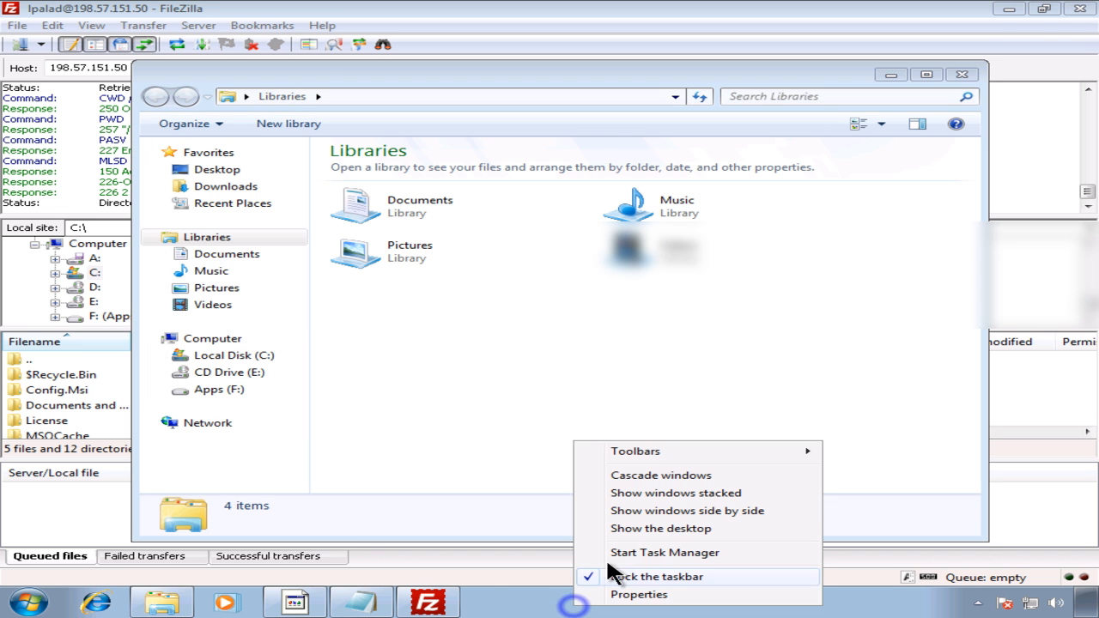
left_click(632, 529)
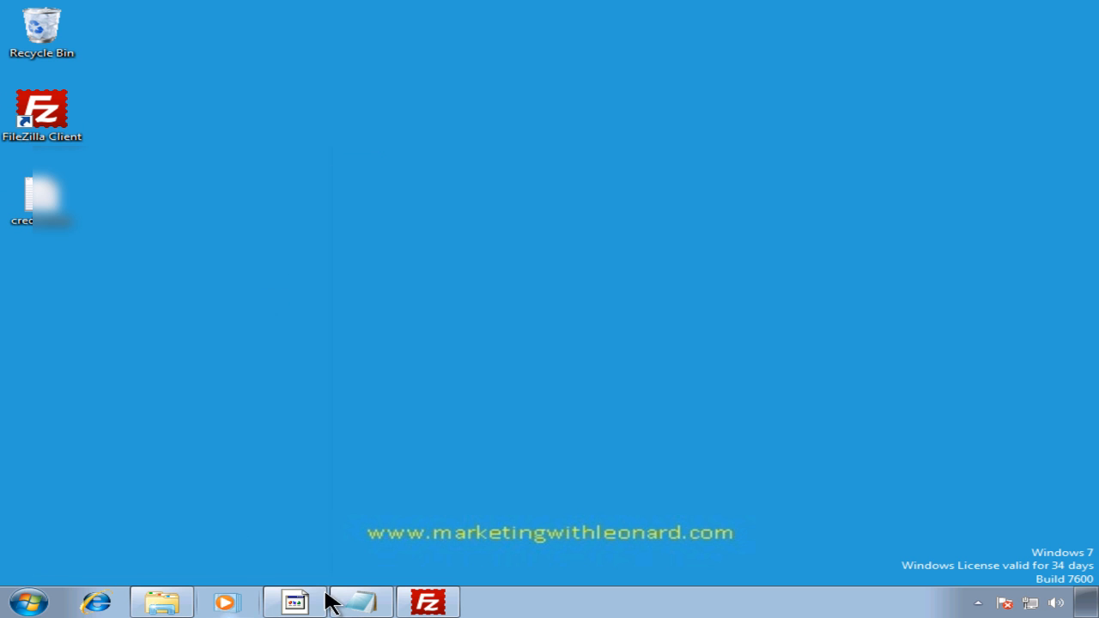
left_click(297, 602)
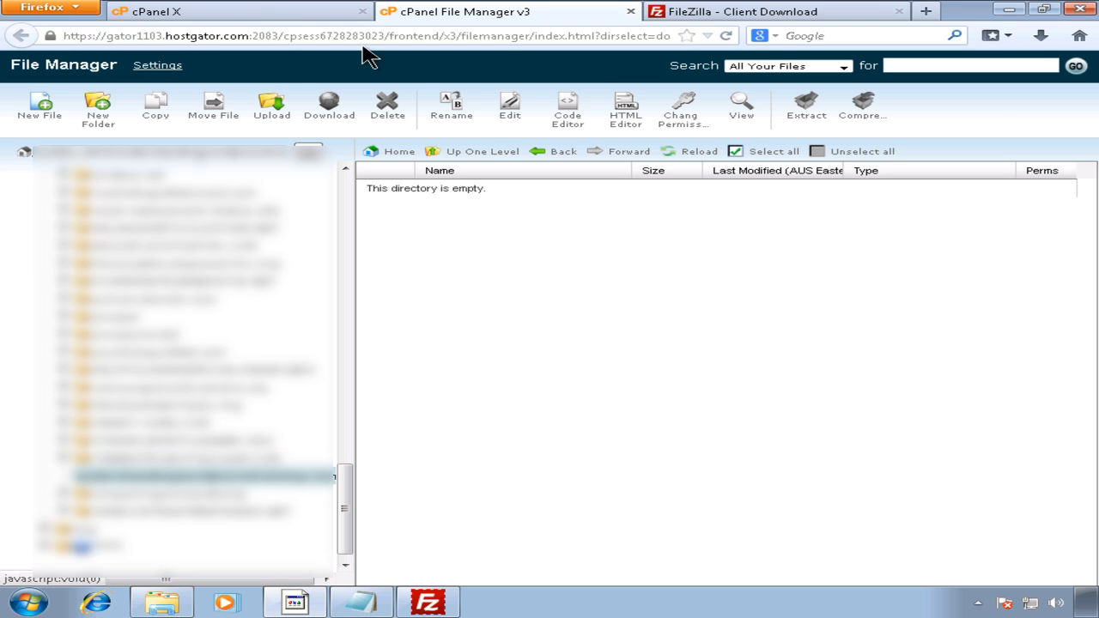
Step: Search Google for 'download wordpress 3.7' in a new tab and open the WordPress download result
left_click(706, 14)
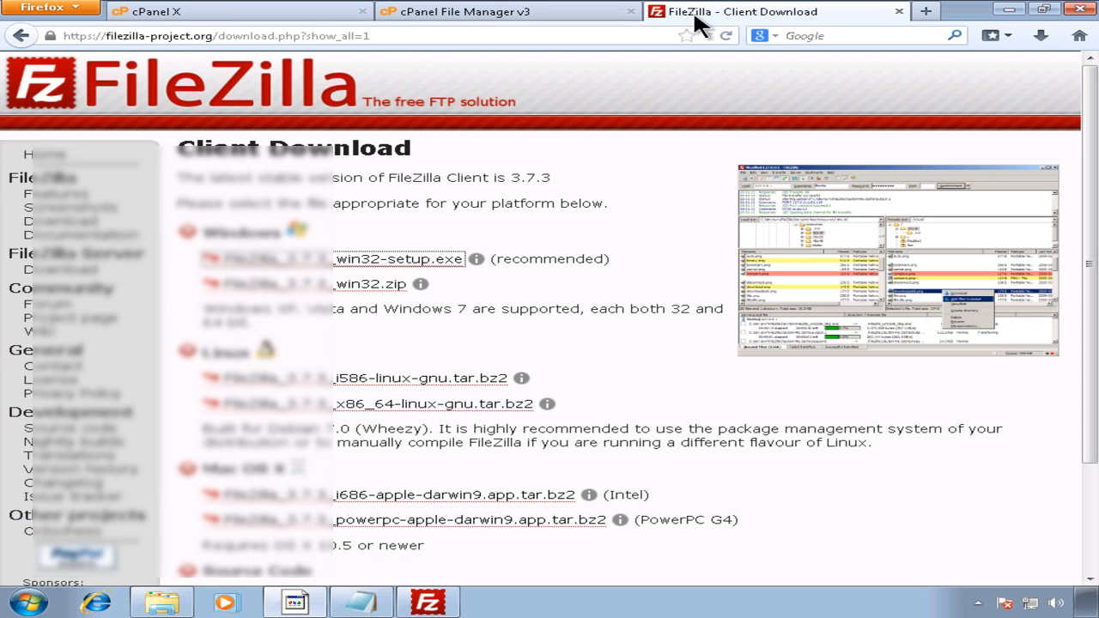
left_click(926, 11)
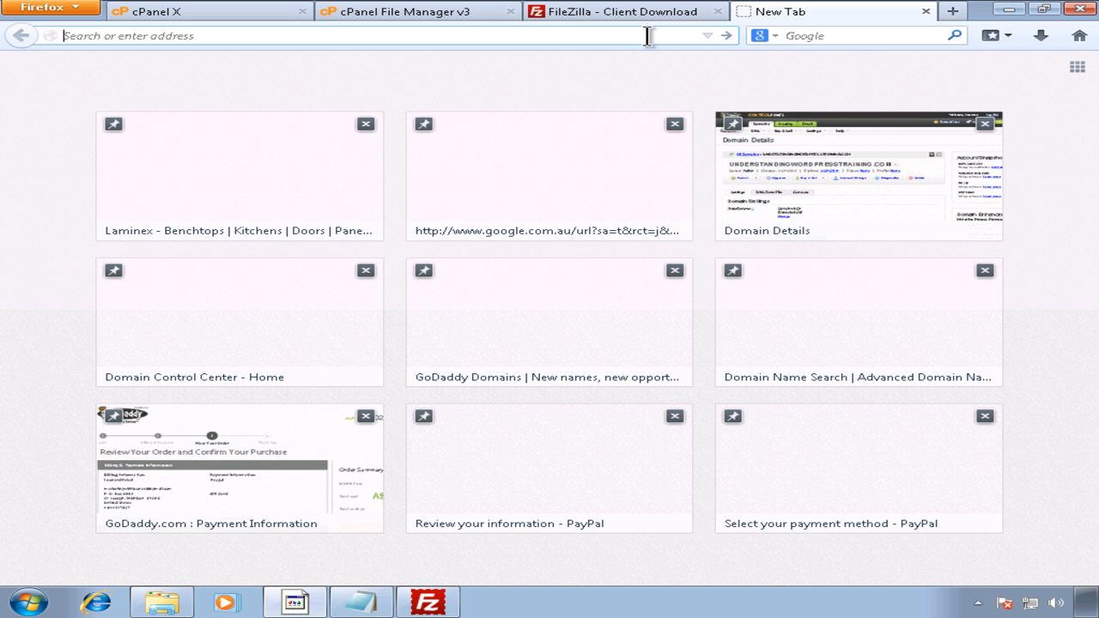
type("google.com/")
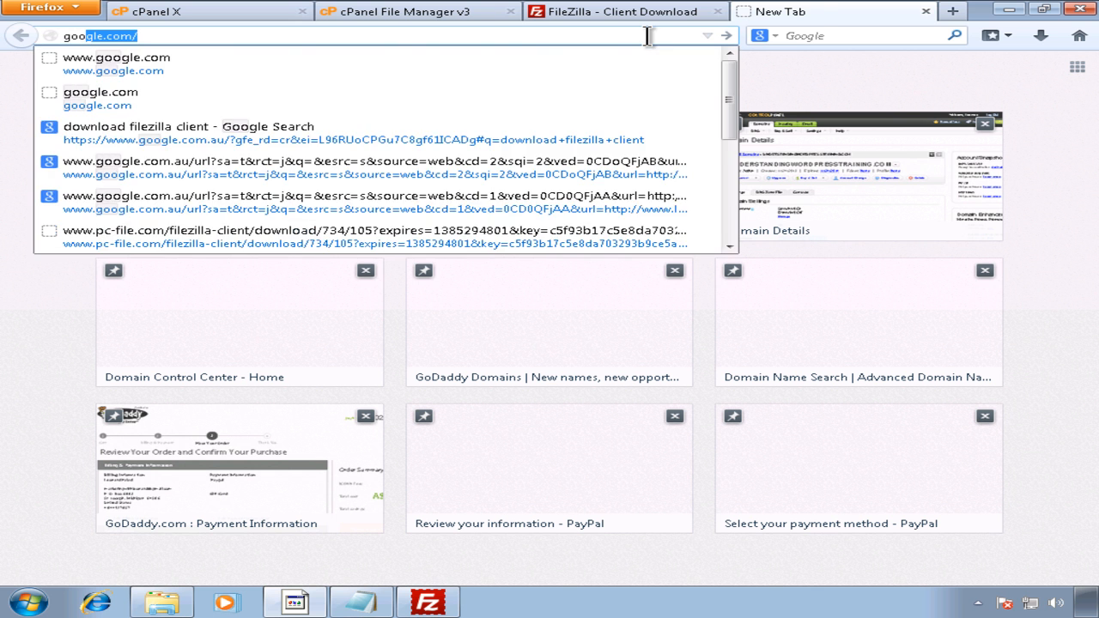
key("Return")
type("dow")
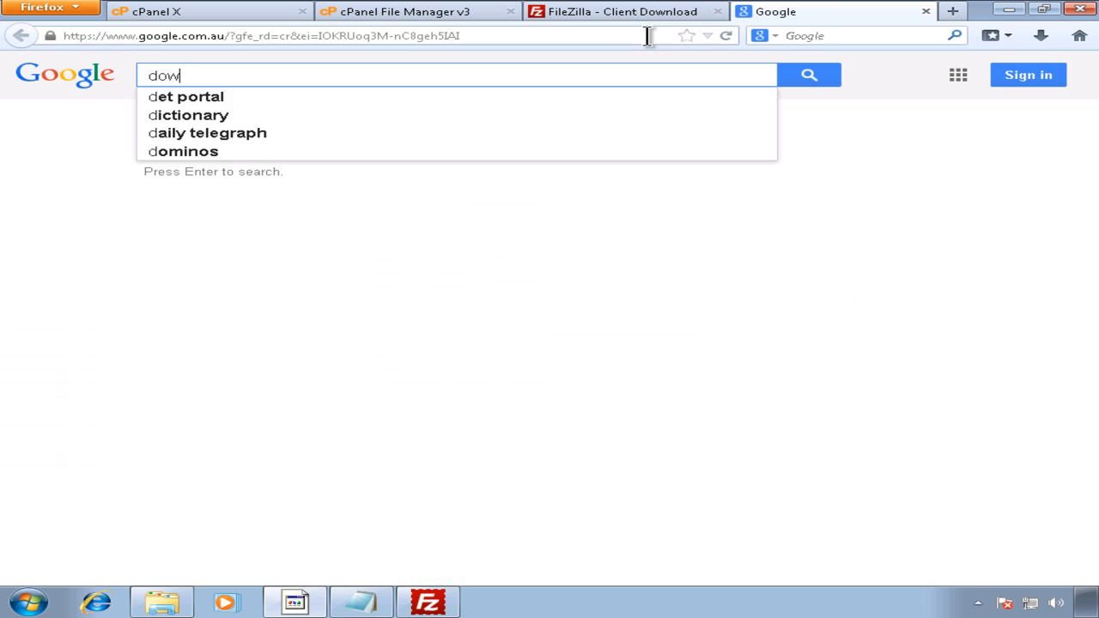
type("nload w")
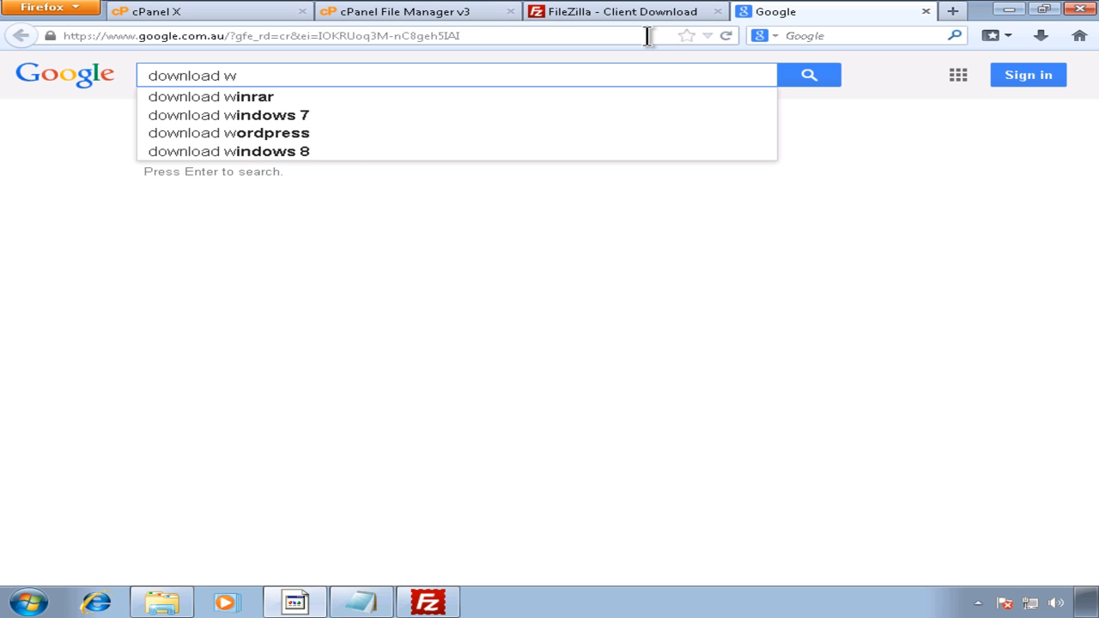
type("or")
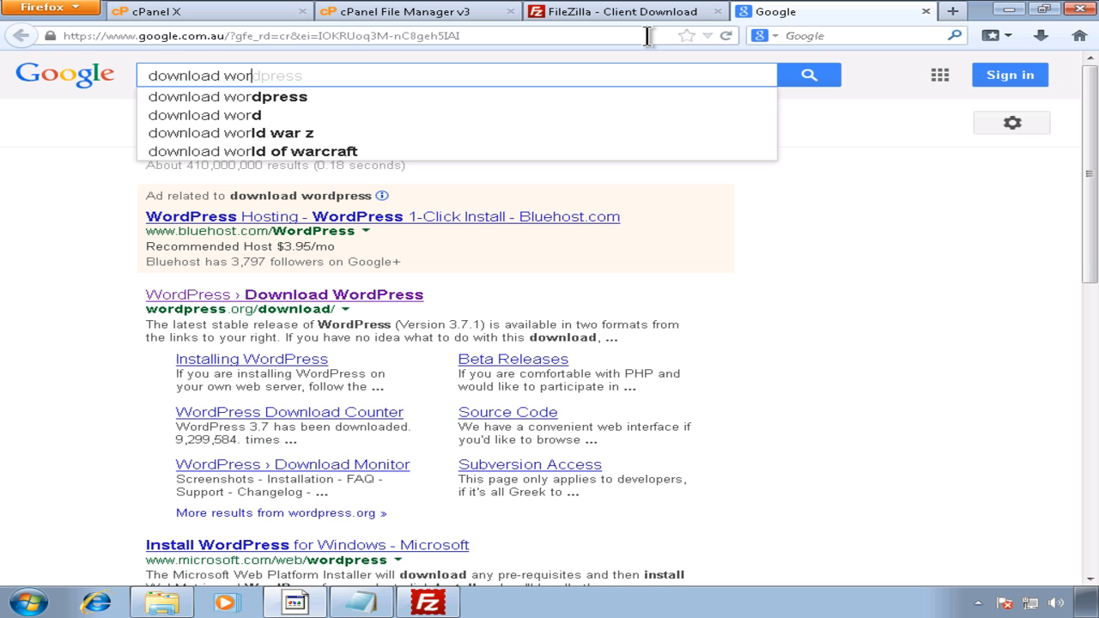
key("Down")
type("3.7")
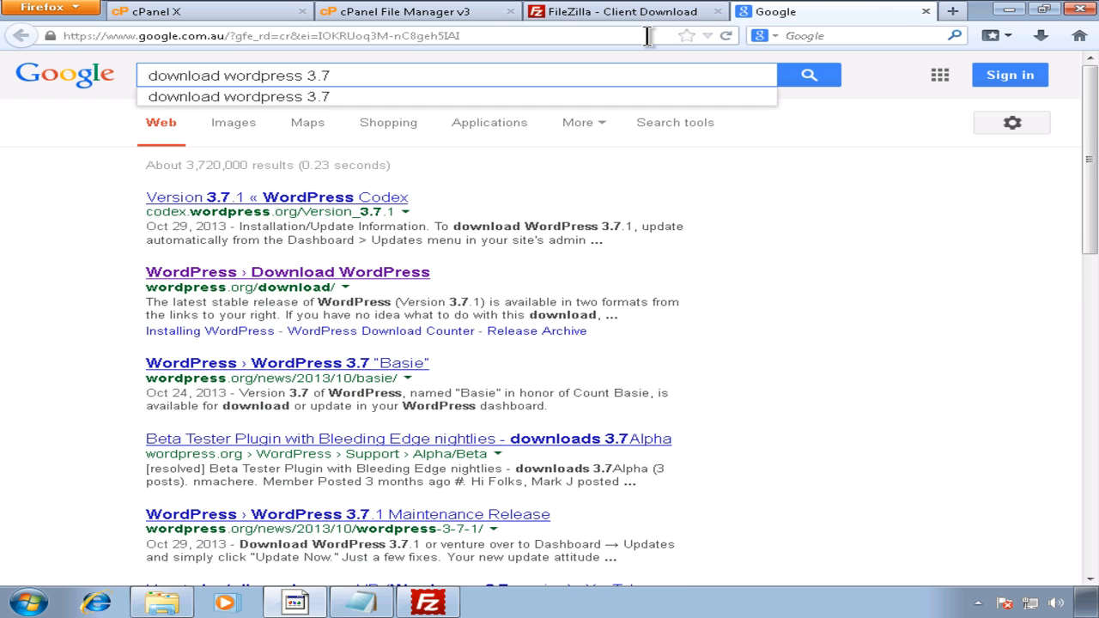
key("Return")
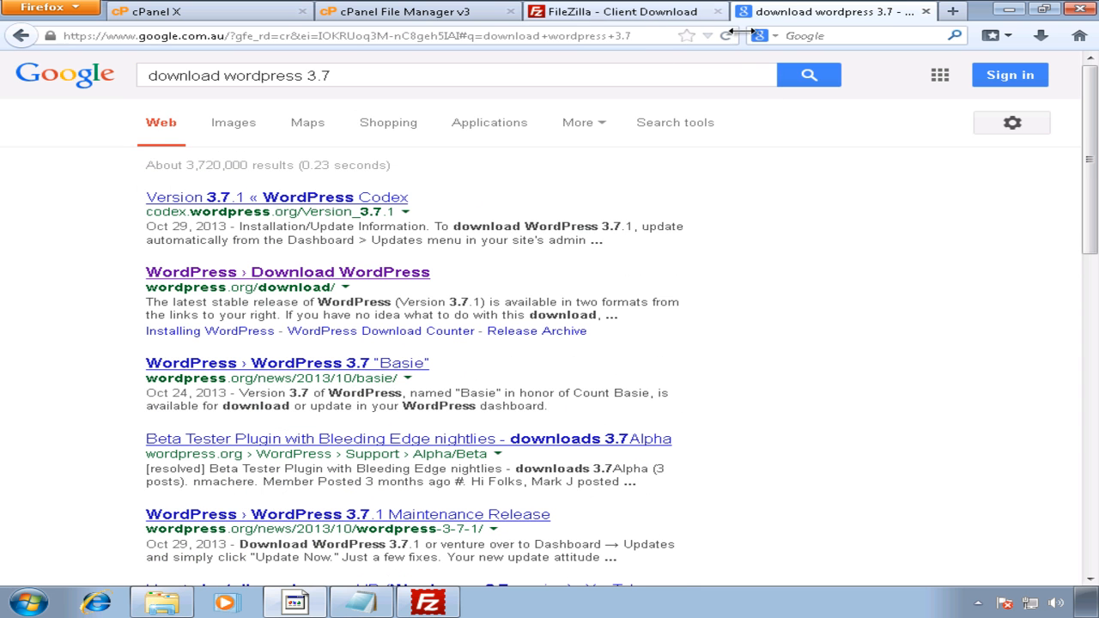
left_click(392, 273)
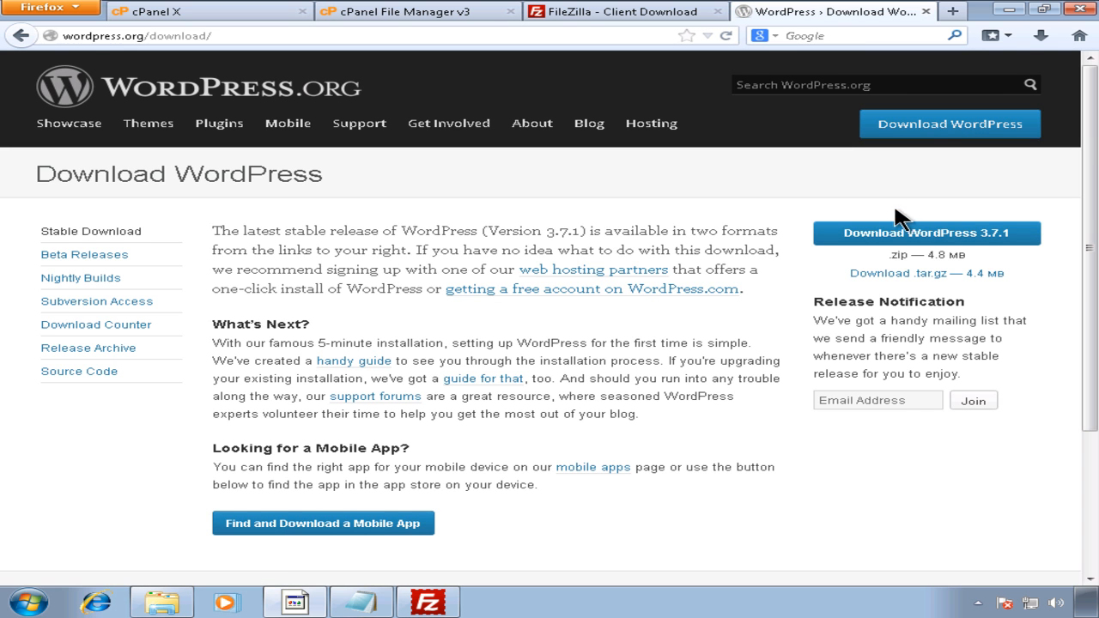
Step: Download the WordPress 3.7.1 zip again and show the browser's downloads list
left_click(898, 234)
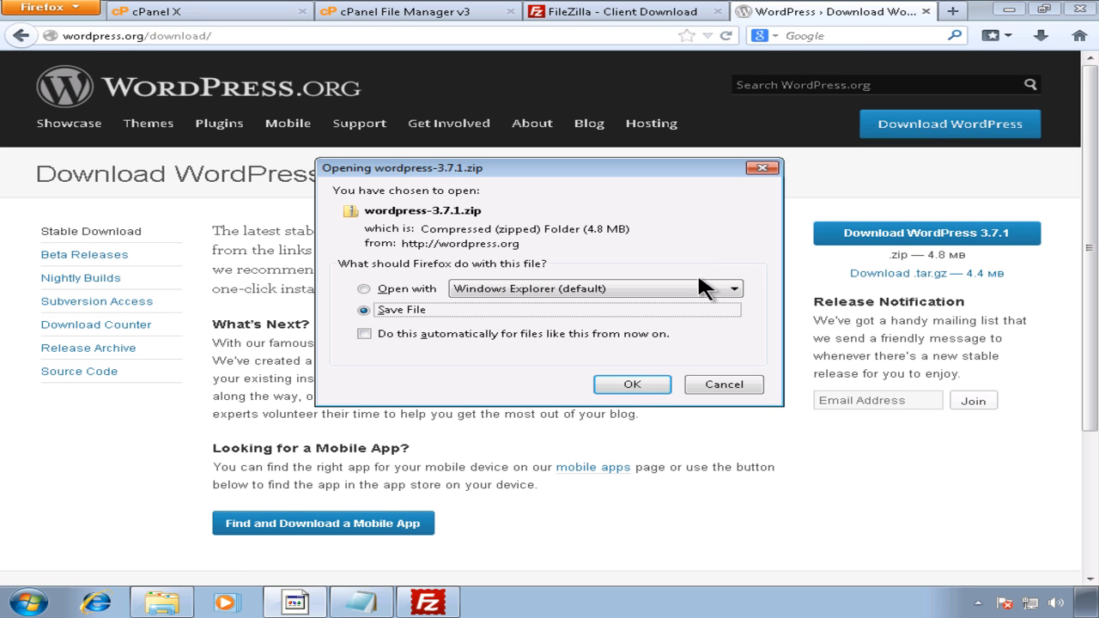
left_click(632, 385)
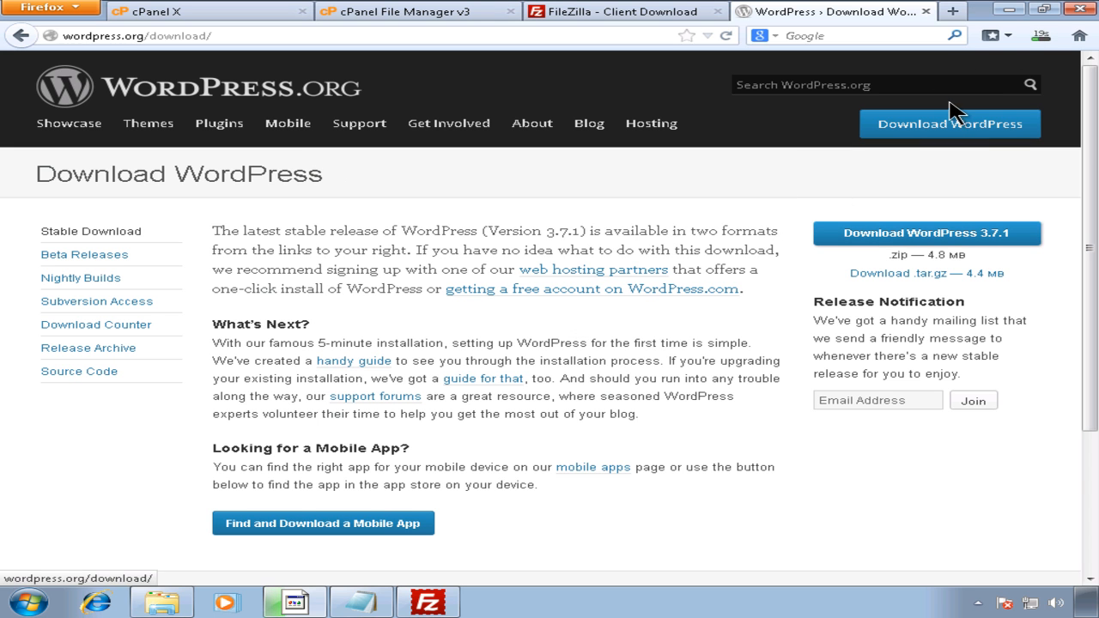
left_click(1040, 38)
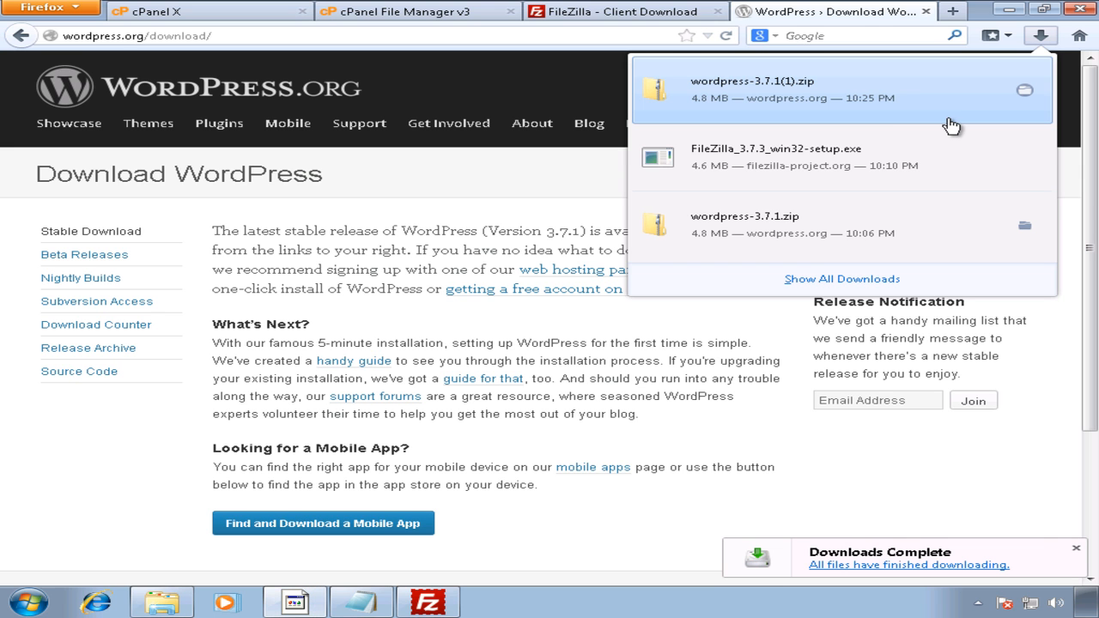
Step: Inspect the context options of each WordPress zip download entry
right_click(899, 100)
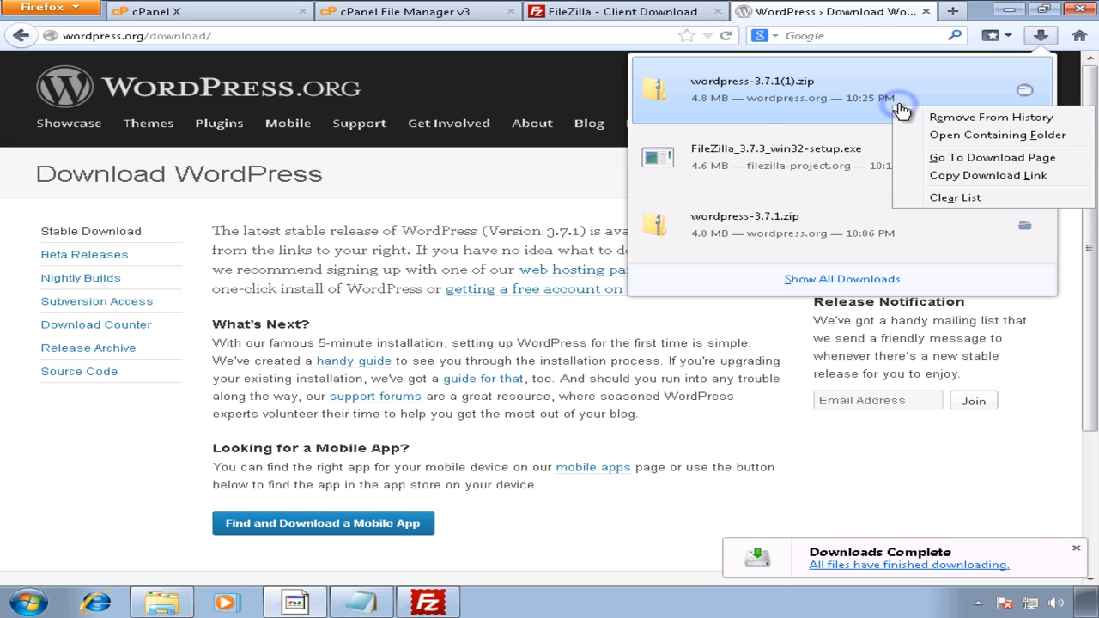
left_click(825, 213)
right_click(826, 211)
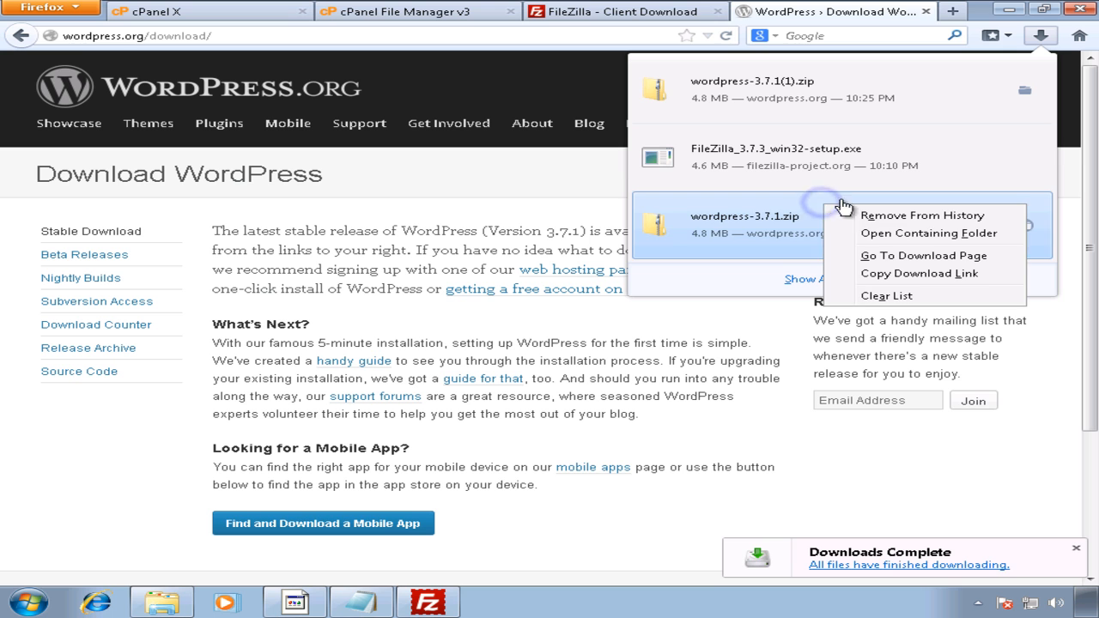
left_click(916, 232)
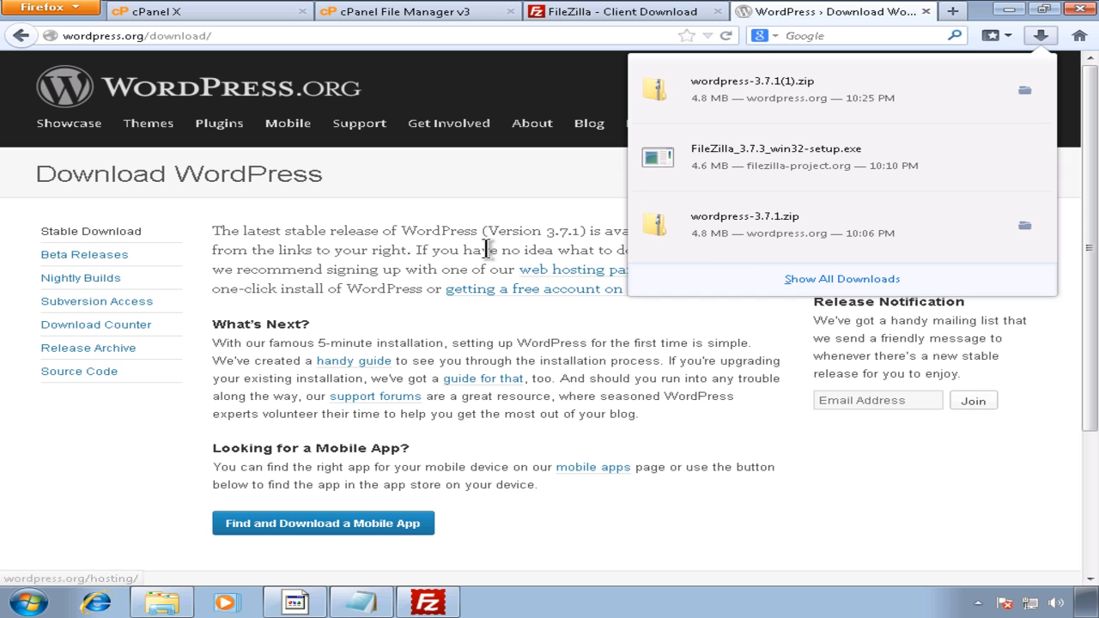
right_click(743, 254)
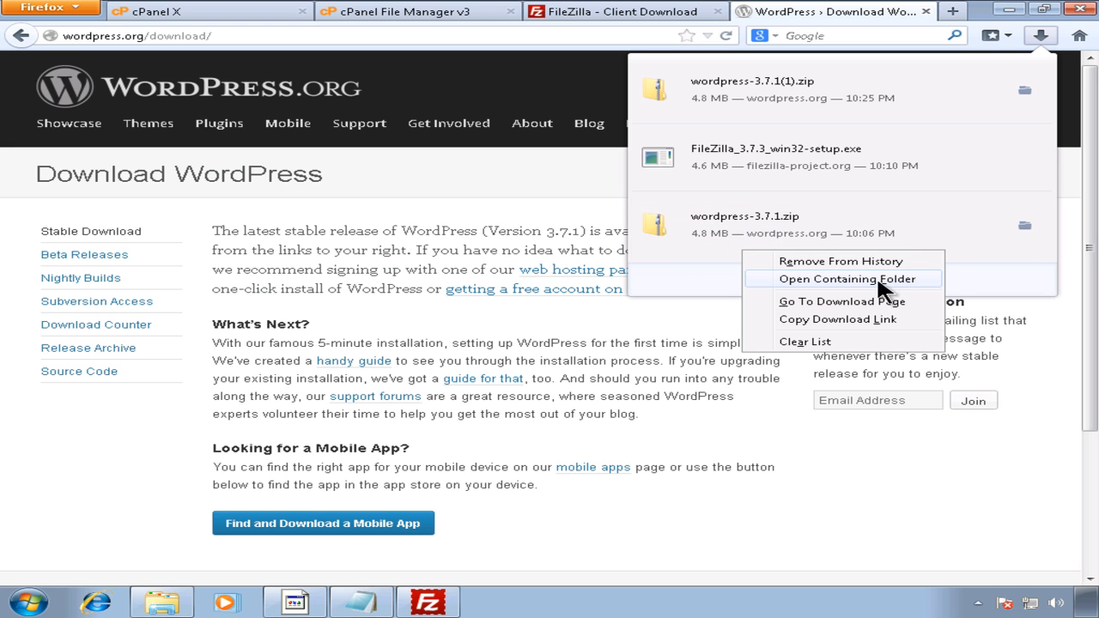
left_click(868, 283)
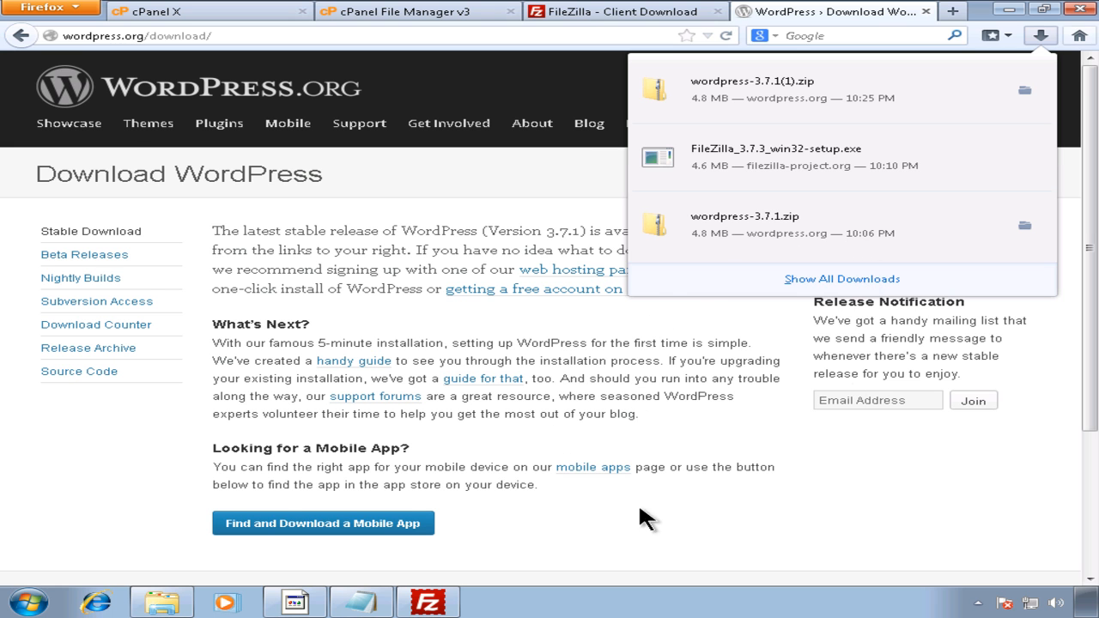
left_click(155, 601)
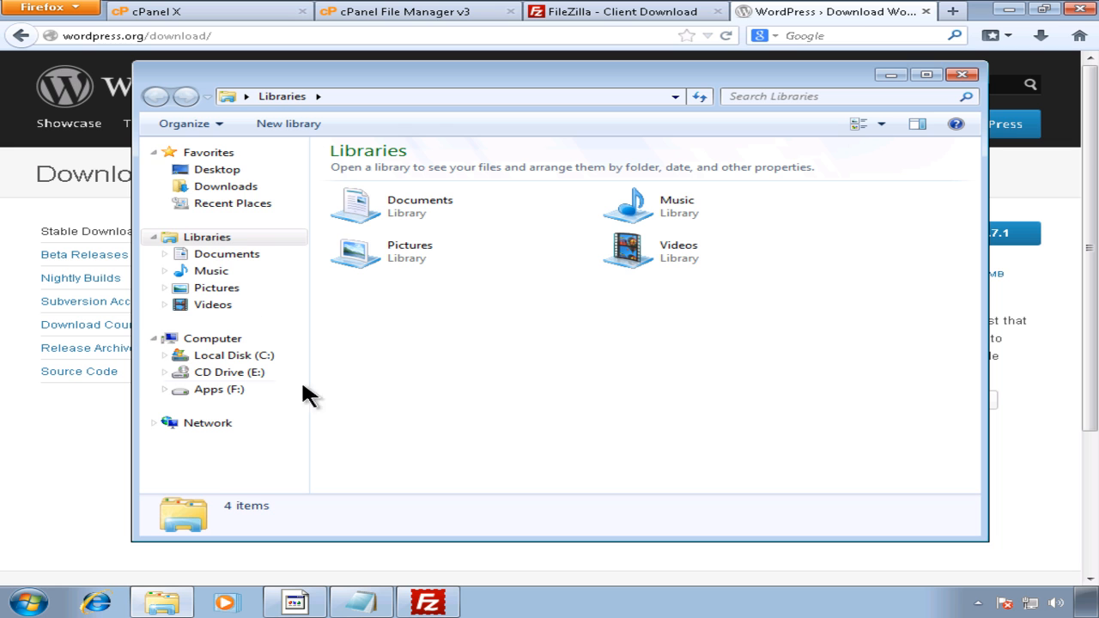
Step: Delete the duplicate wordpress-3.7.1(1) zip from Downloads to the Recycle Bin
left_click(225, 186)
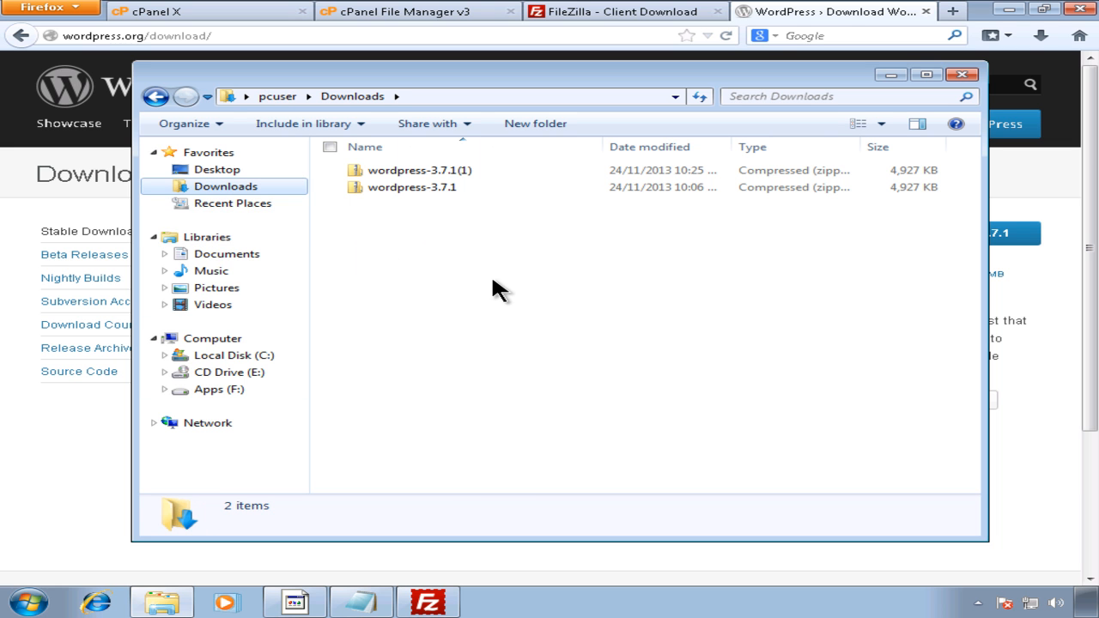
left_click(466, 169)
key("Delete")
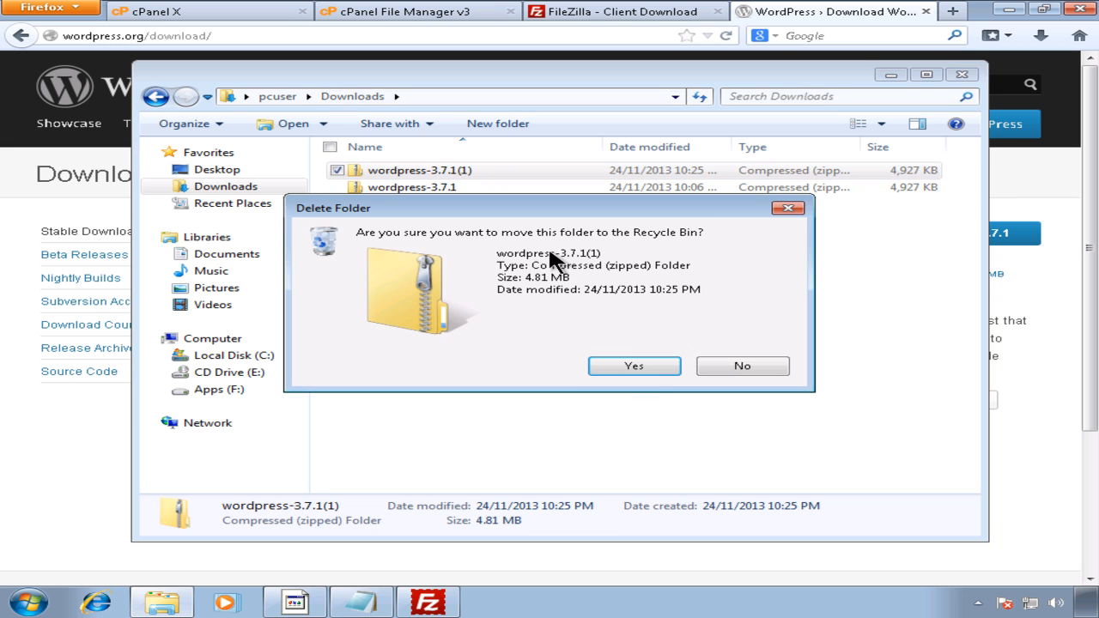
left_click(646, 364)
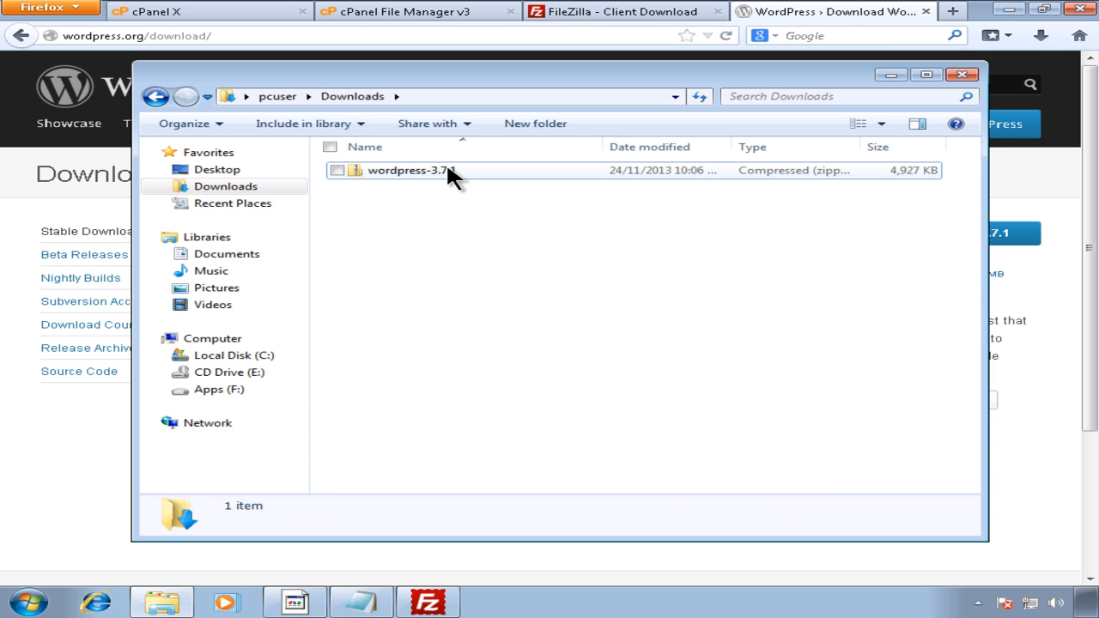
Step: Create a new folder named FTPClient on the Apps (F:) drive and open it
left_click(239, 392)
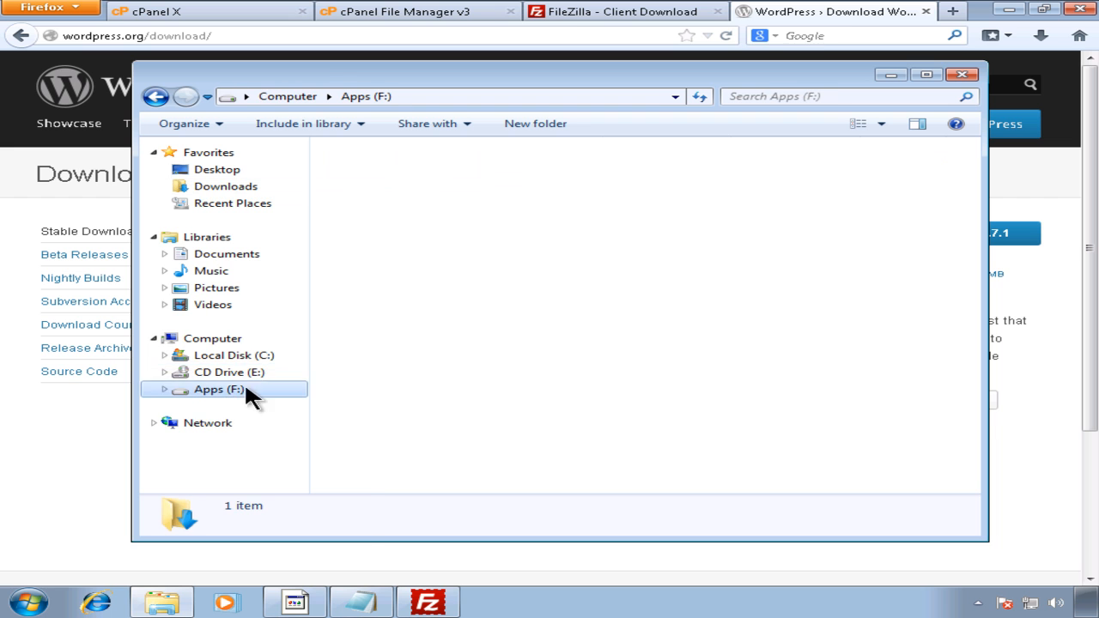
right_click(368, 325)
left_click(451, 298)
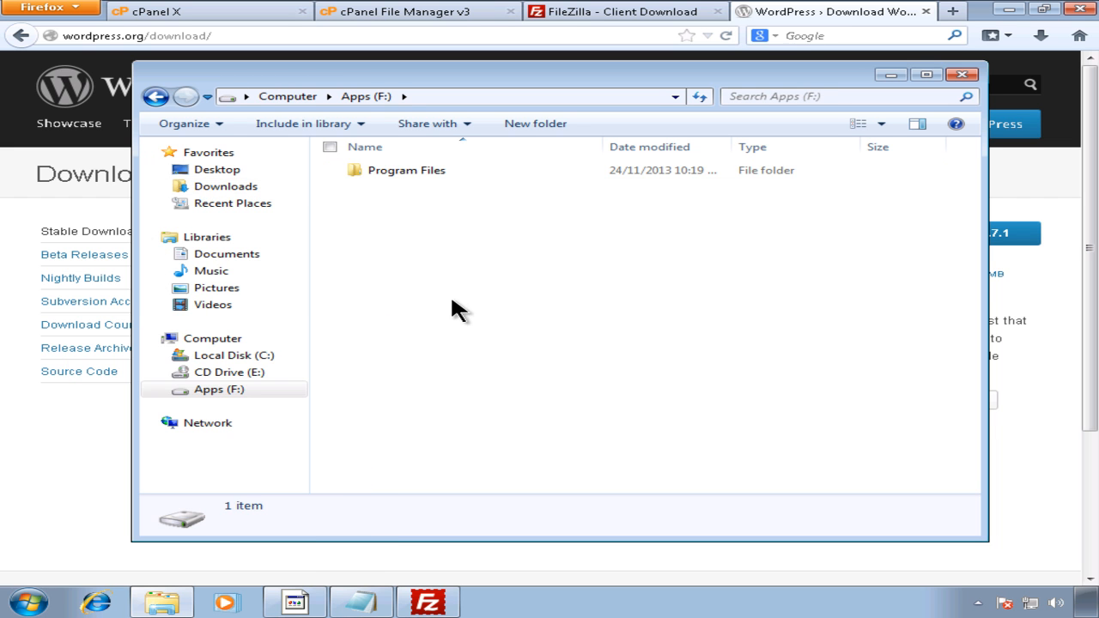
left_click(236, 392)
right_click(448, 277)
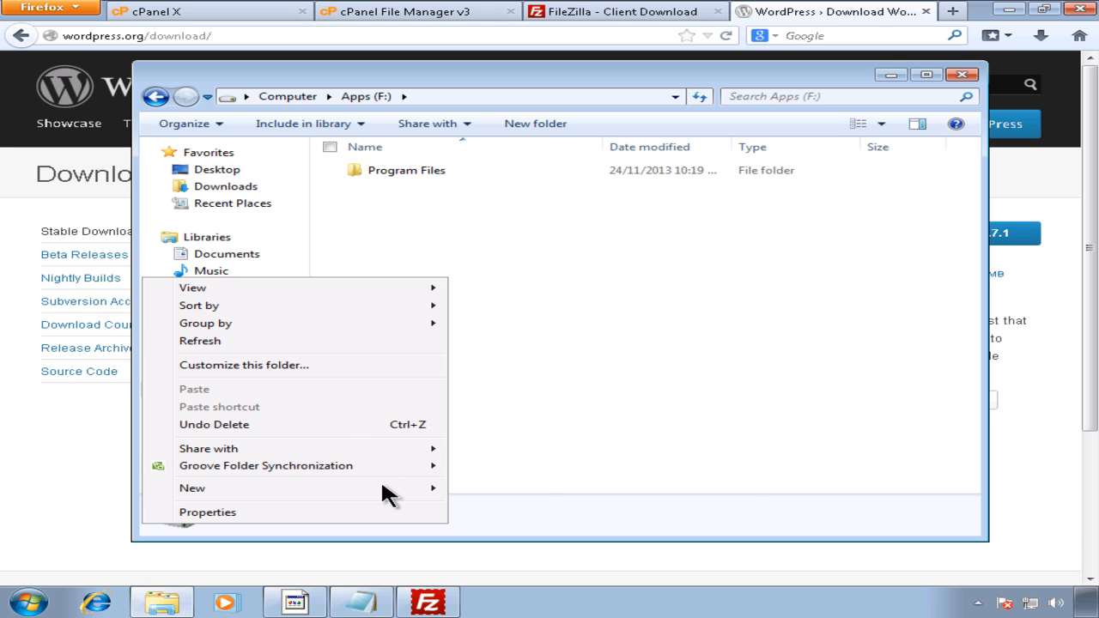
mouse_move(399, 488)
left_click(497, 269)
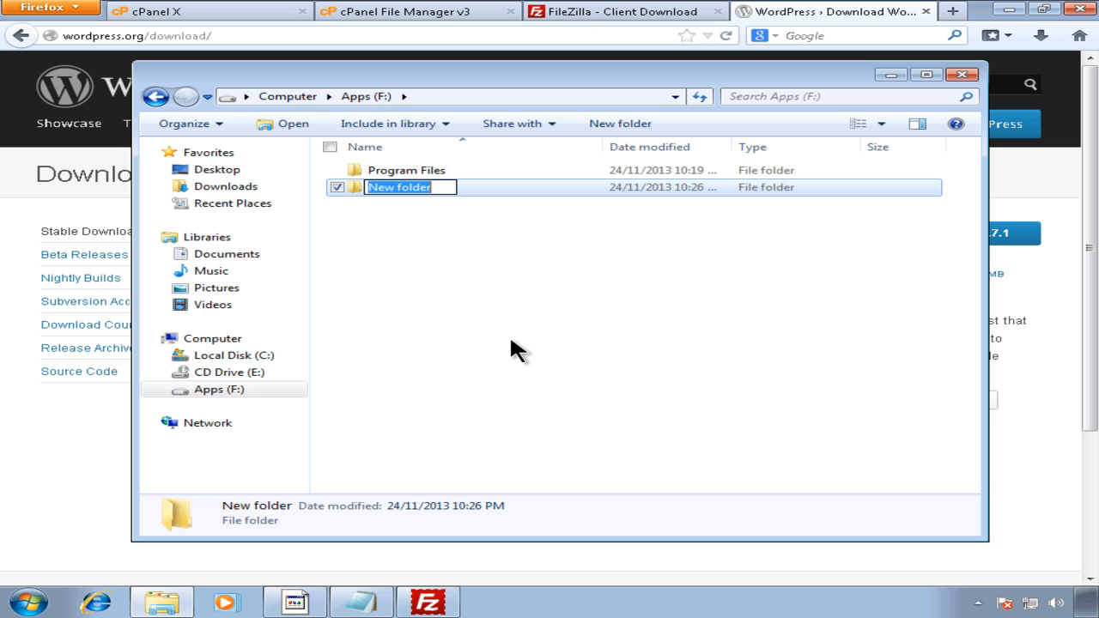
type("FTP")
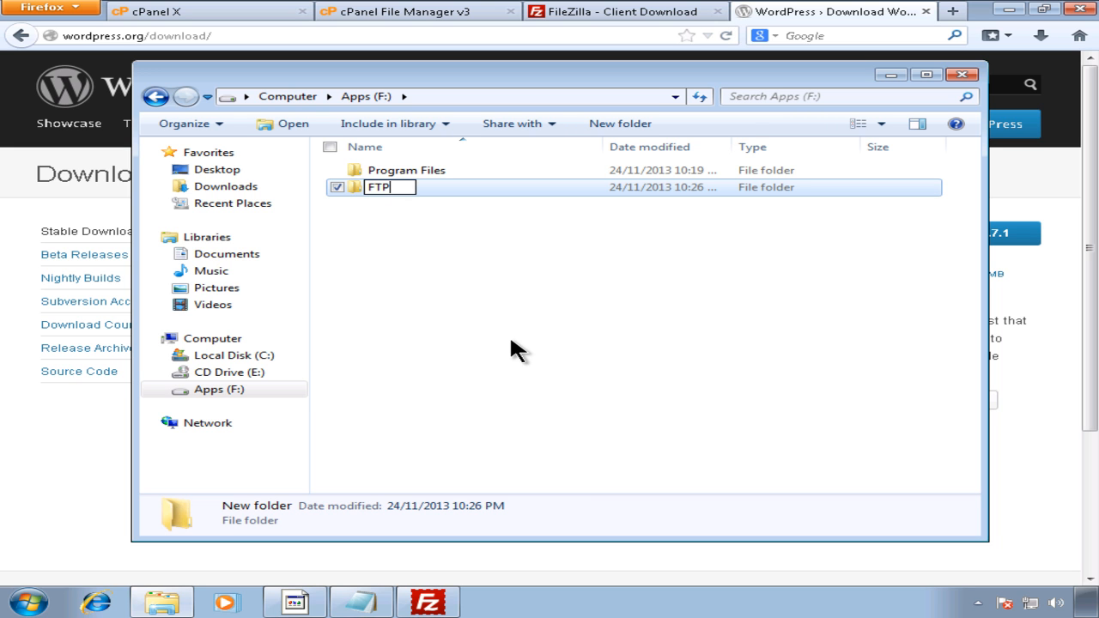
type("Client")
key("Return")
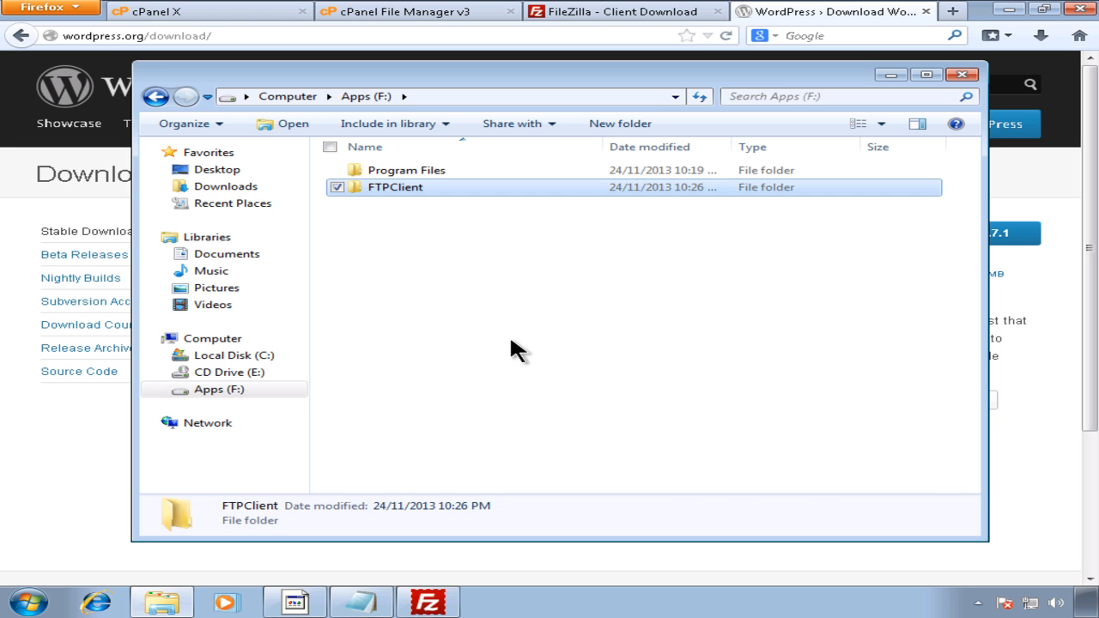
key("Return")
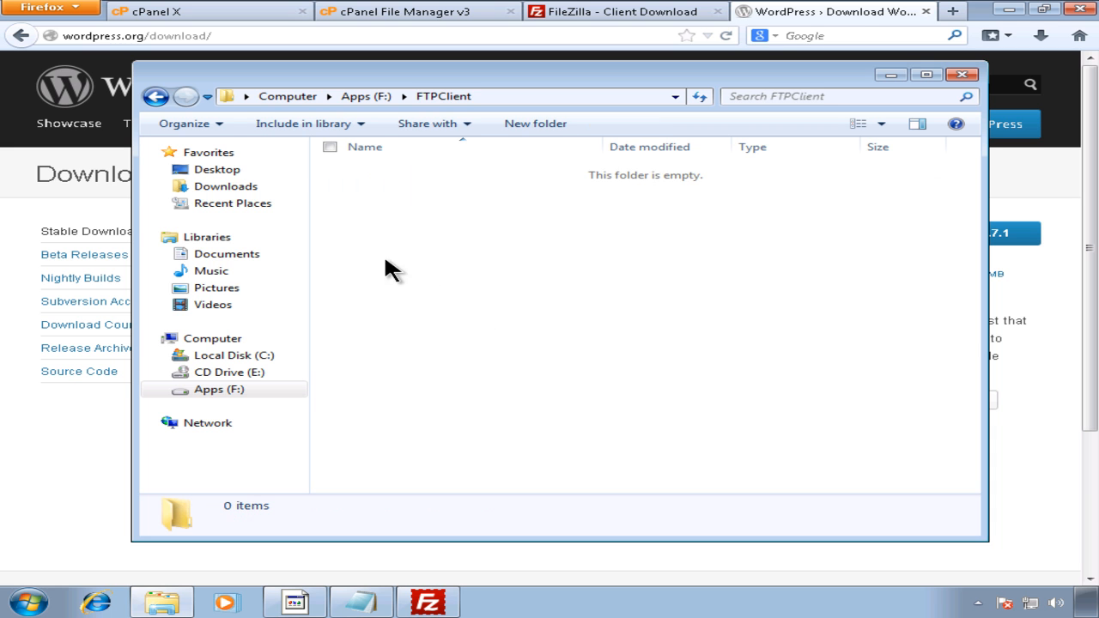
Step: Move the wordpress-3.7.1 zip from Downloads into F:\FTPClient
left_click(223, 186)
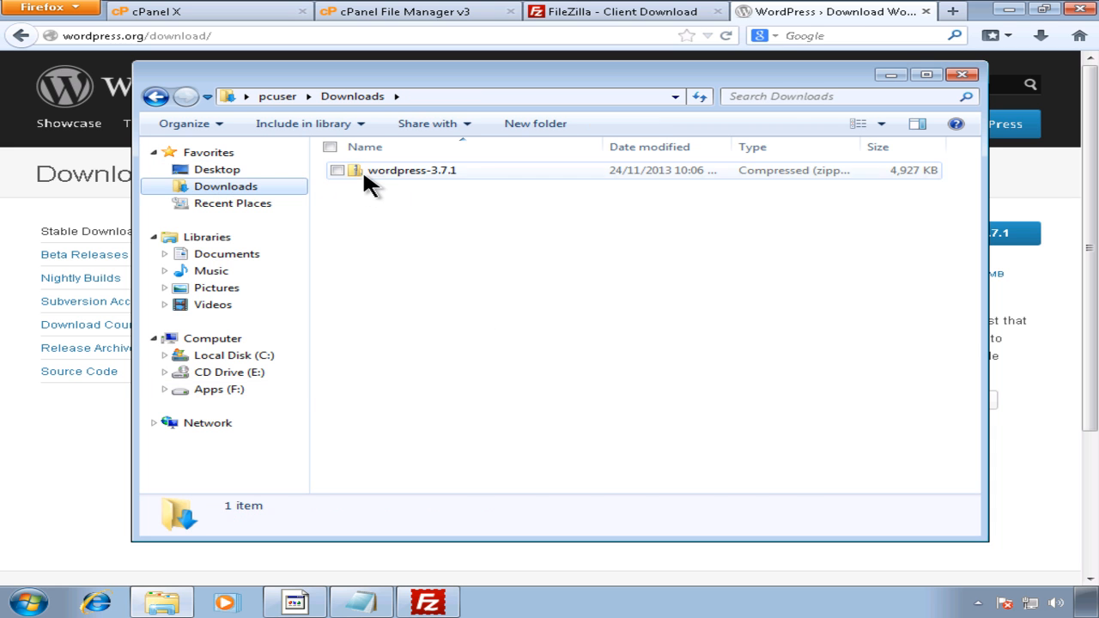
right_click(361, 171)
left_click(243, 335)
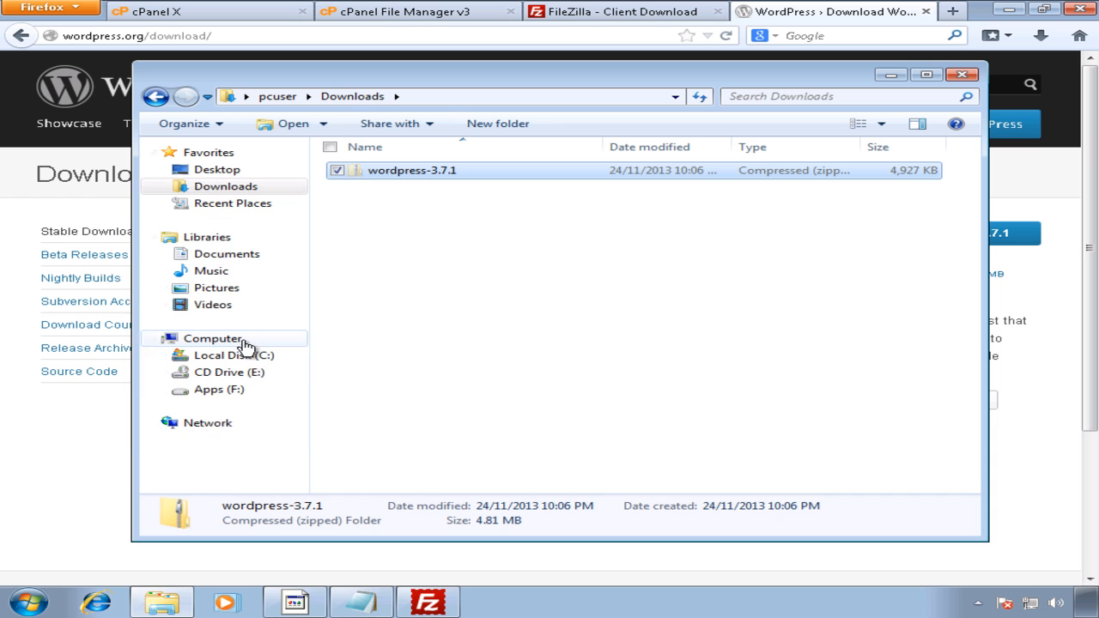
left_click(219, 389)
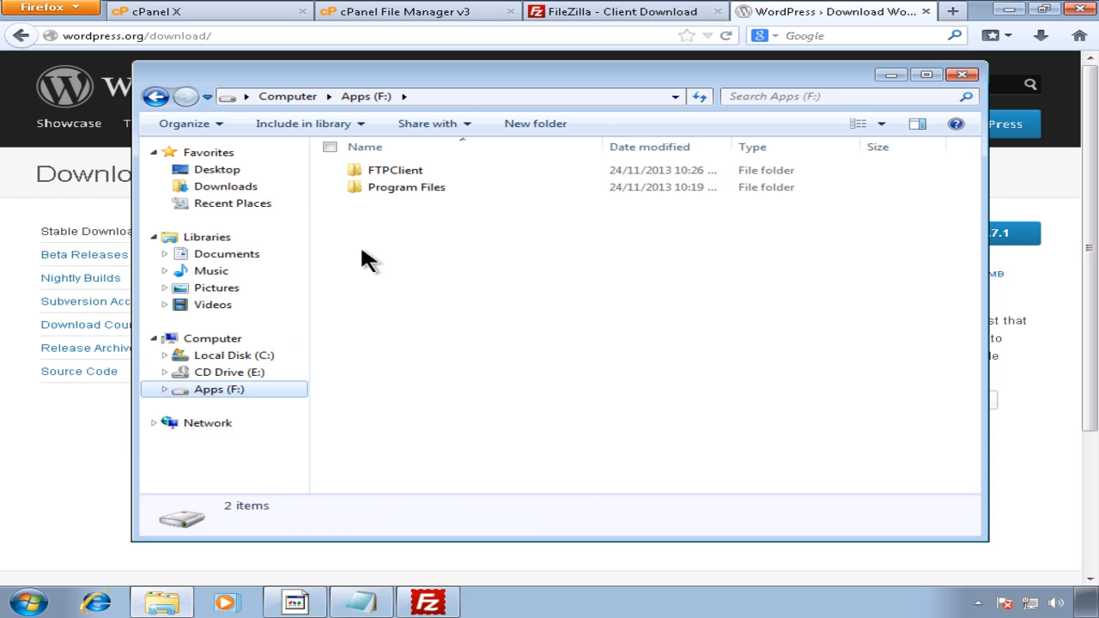
double_click(390, 171)
right_click(409, 225)
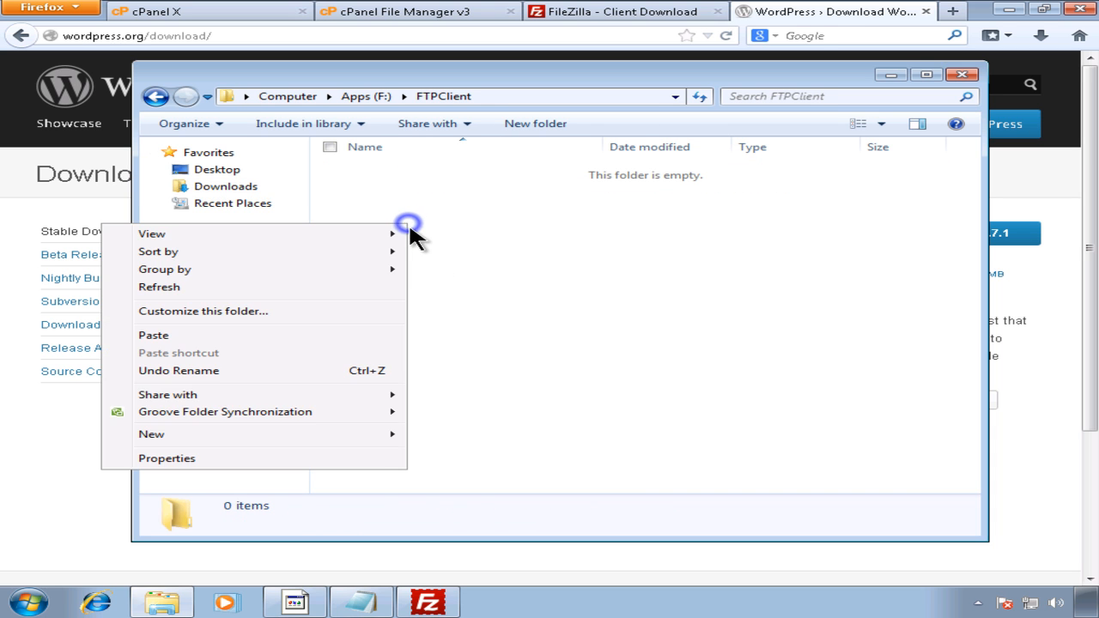
left_click(302, 335)
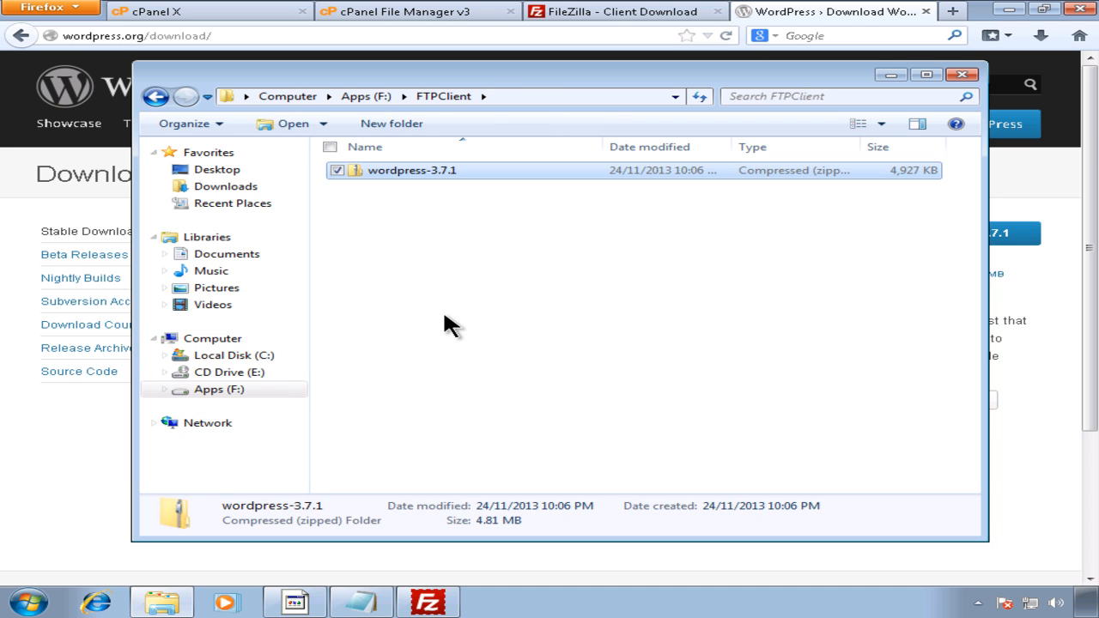
left_click(470, 324)
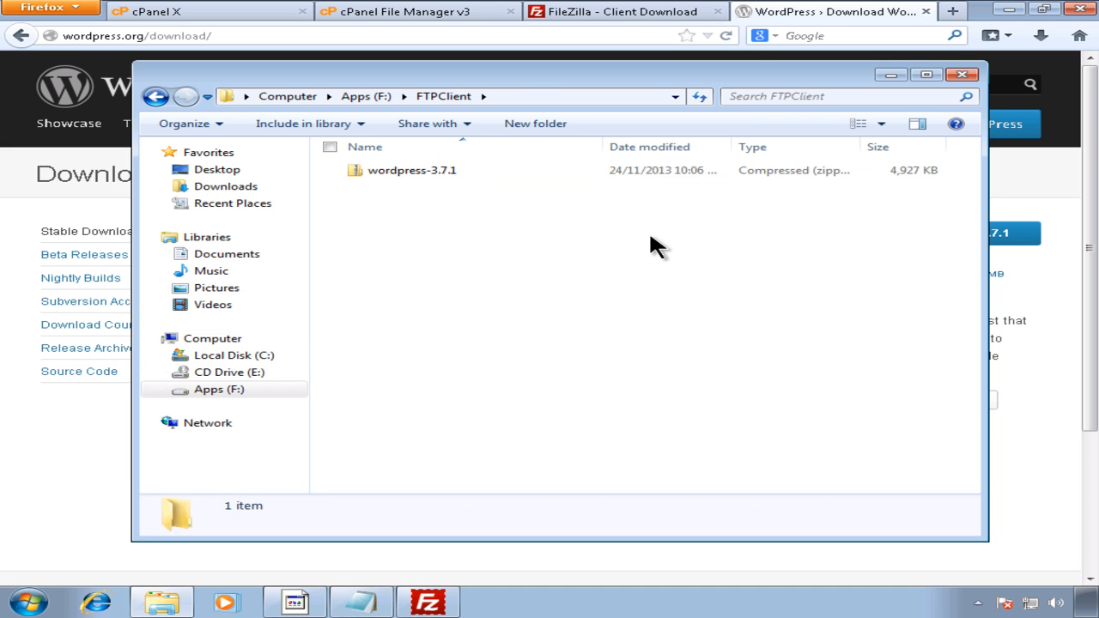
Step: Extract the whole zip to F:\FTPClient\wordpress-3.7.1 without showing extracted files afterward
right_click(384, 170)
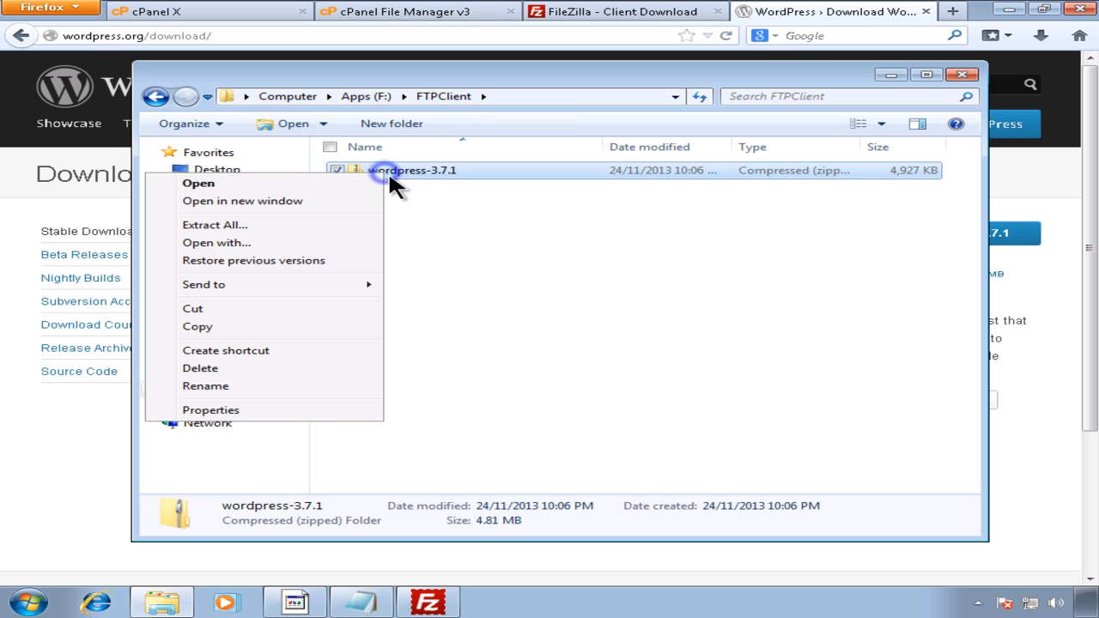
left_click(277, 224)
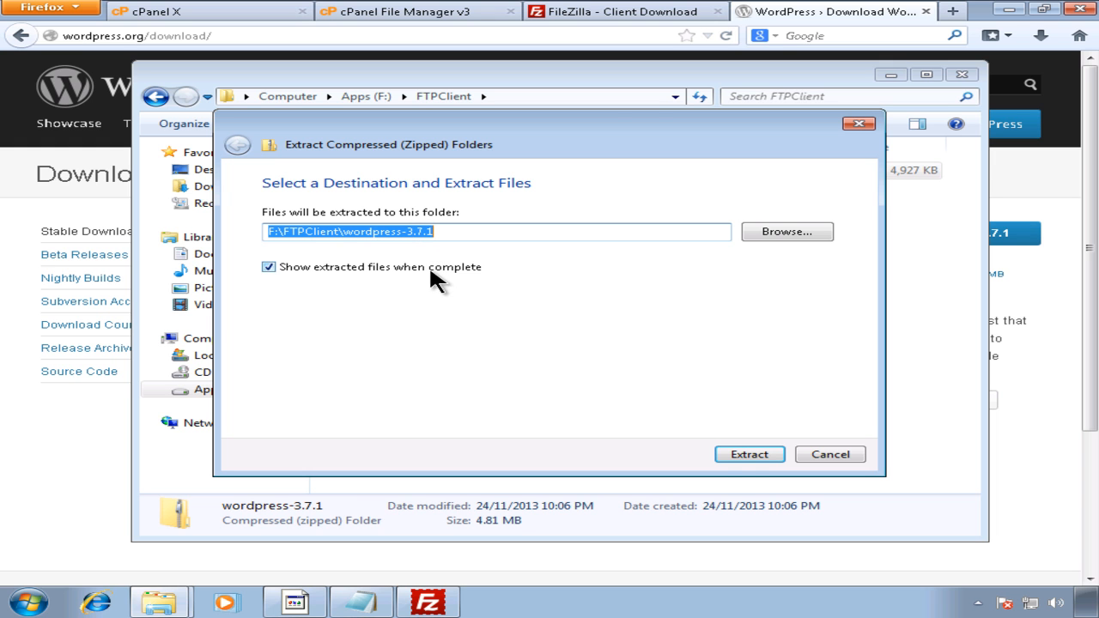
left_click(429, 266)
left_click(744, 456)
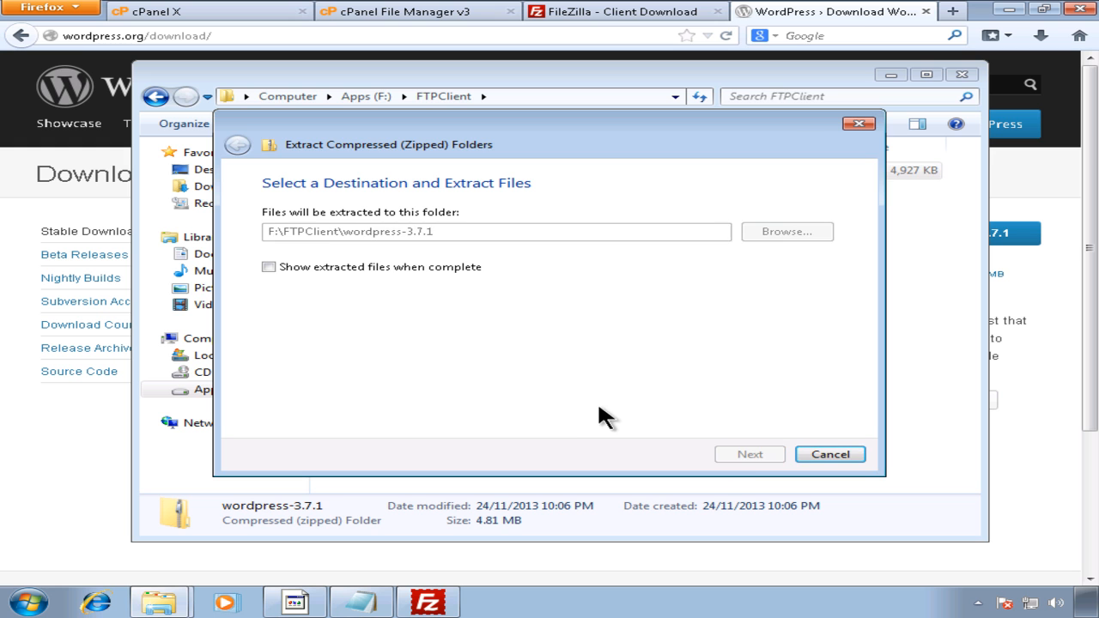
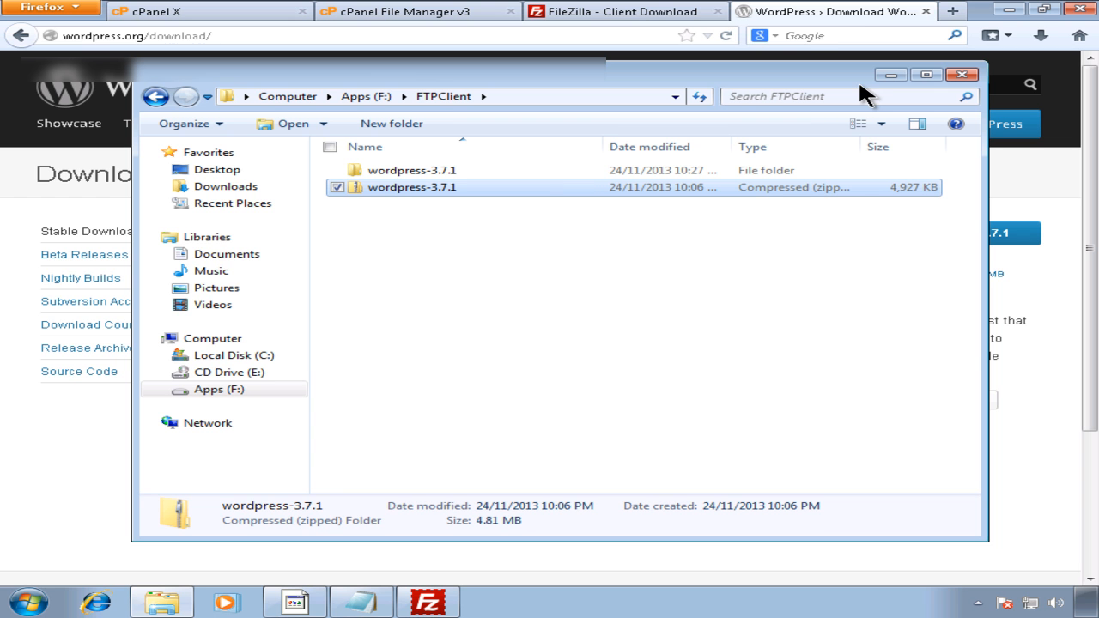
Step: Bring the FileZilla window back in front of Windows Explorer
left_click(446, 613)
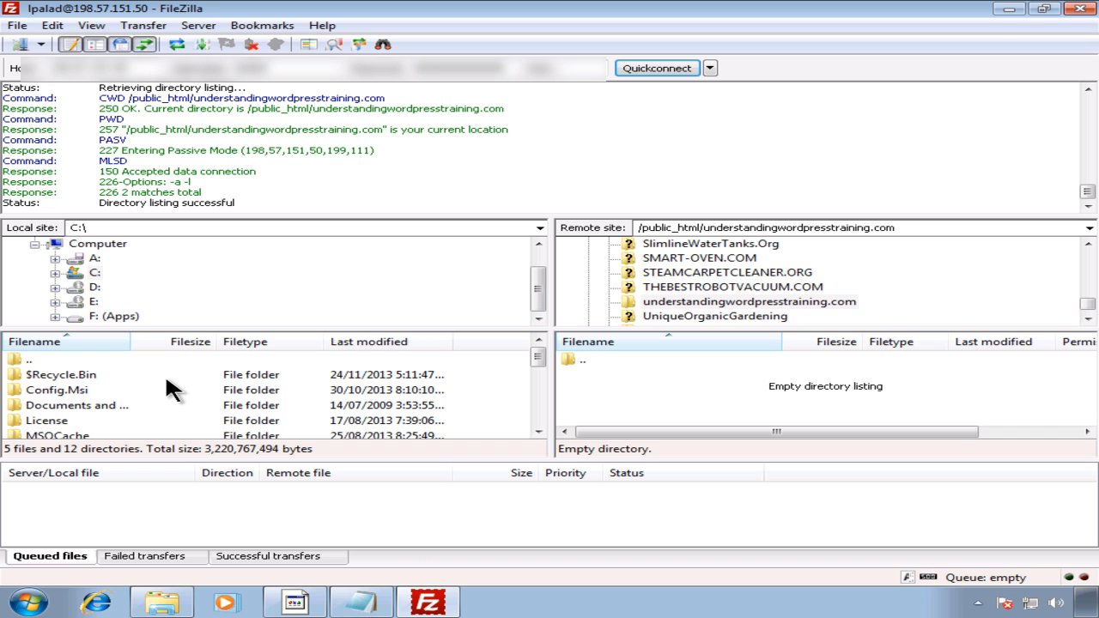
Step: Navigate the local tree to F:\FTPClient\wordpress-3.7.1 and open its wordpress folder
left_click(55, 317)
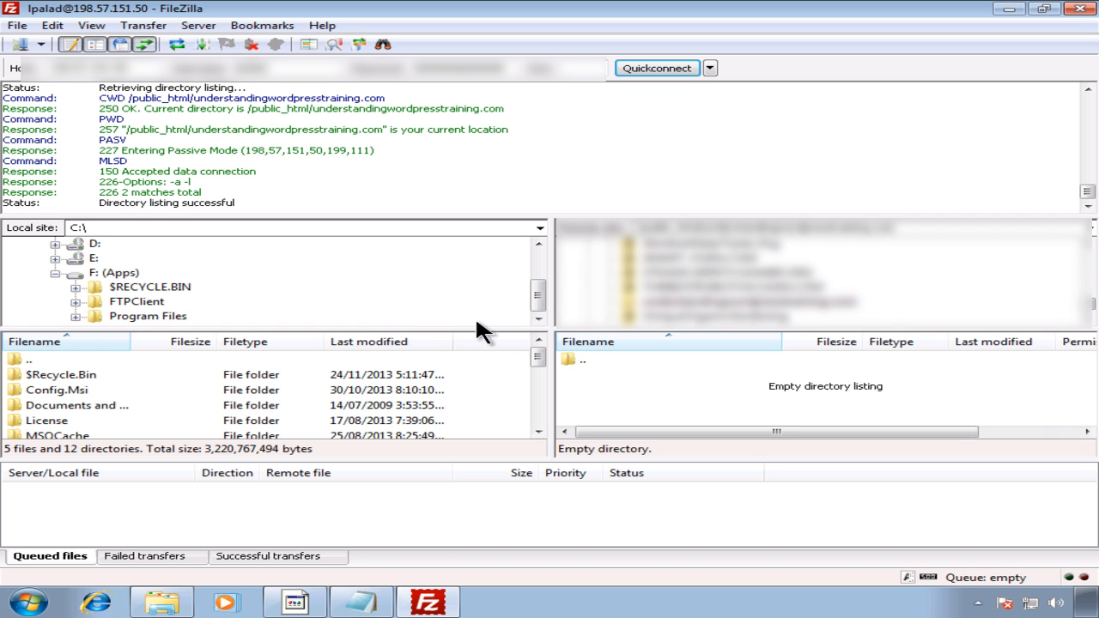
left_click(137, 302)
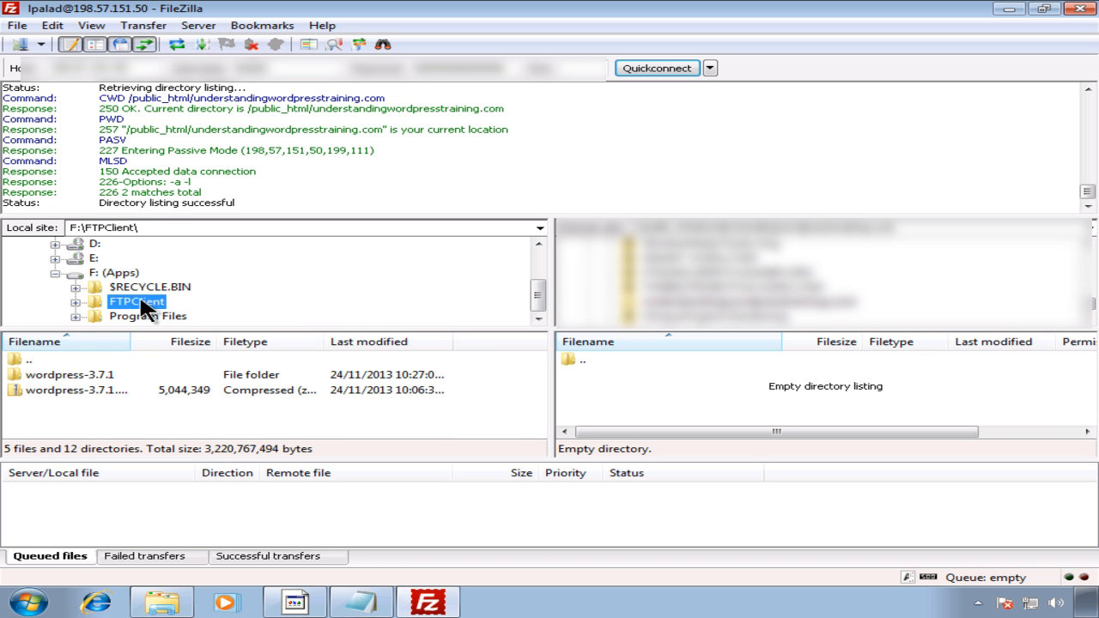
left_click(76, 302)
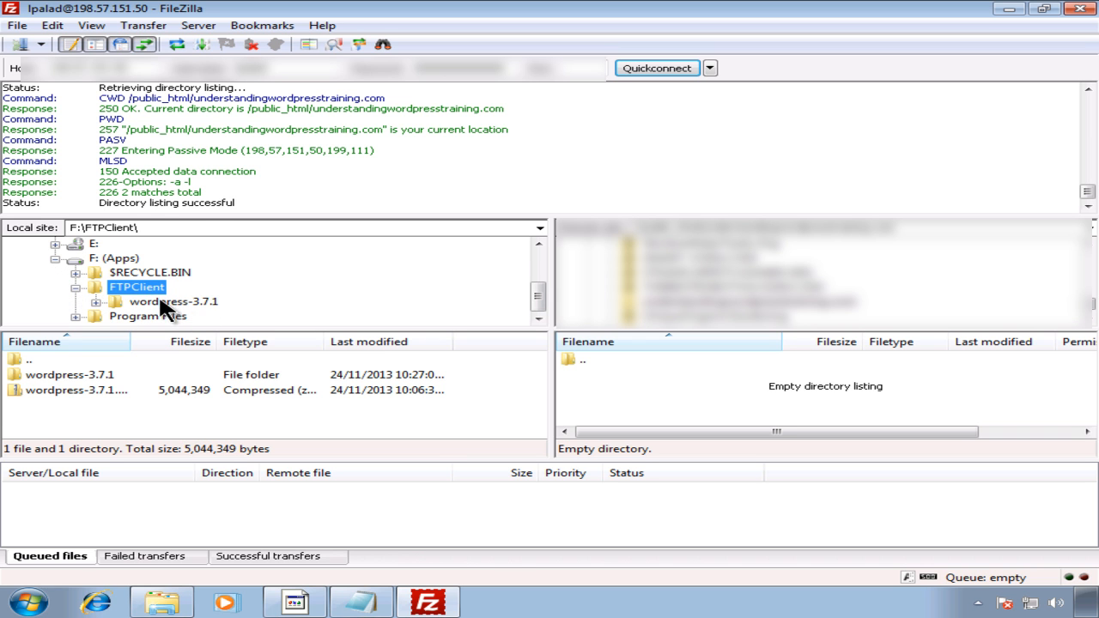
left_click(180, 302)
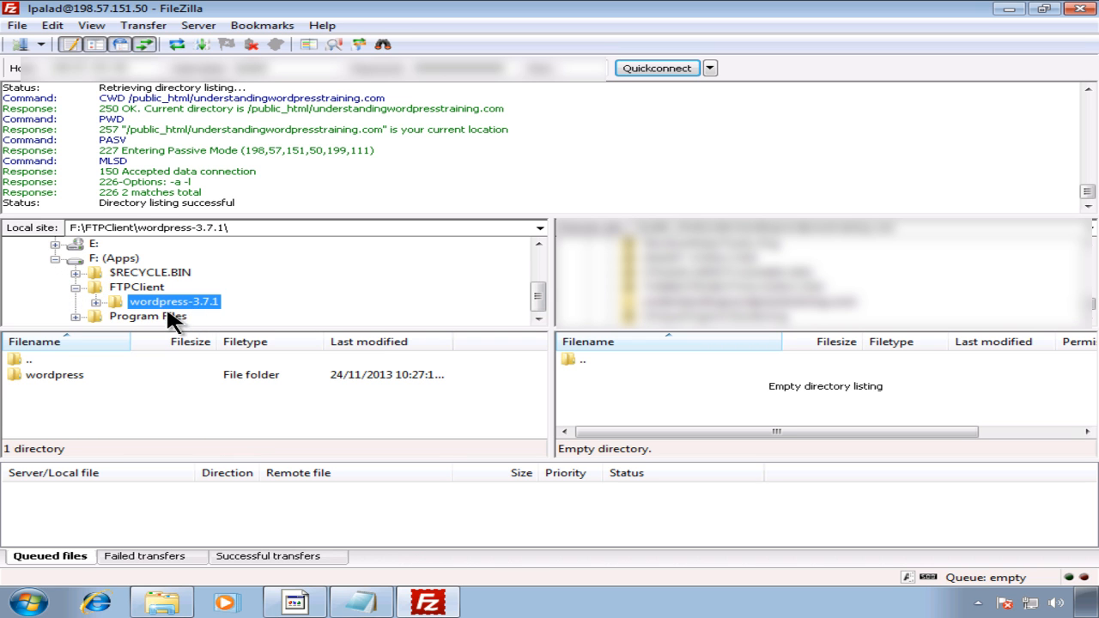
double_click(79, 375)
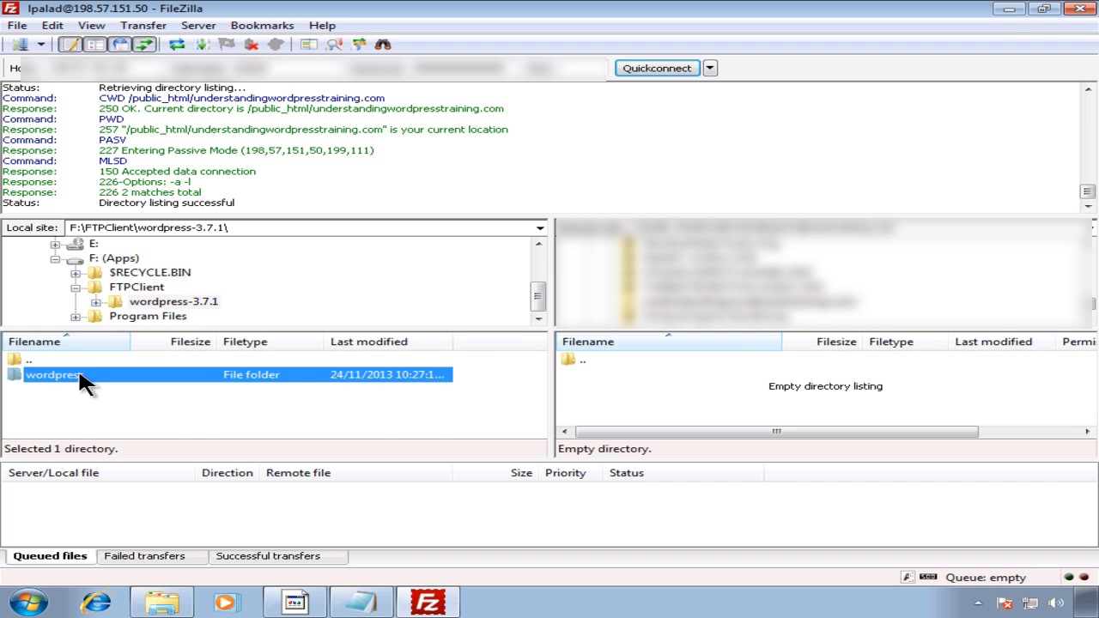
Step: Browse the local wordpress folder's 16 files and 3 directories, starting at wp-admin
mouse_move(529, 359)
left_mouse_down()
mouse_move(522, 429)
mouse_move(523, 358)
left_mouse_up()
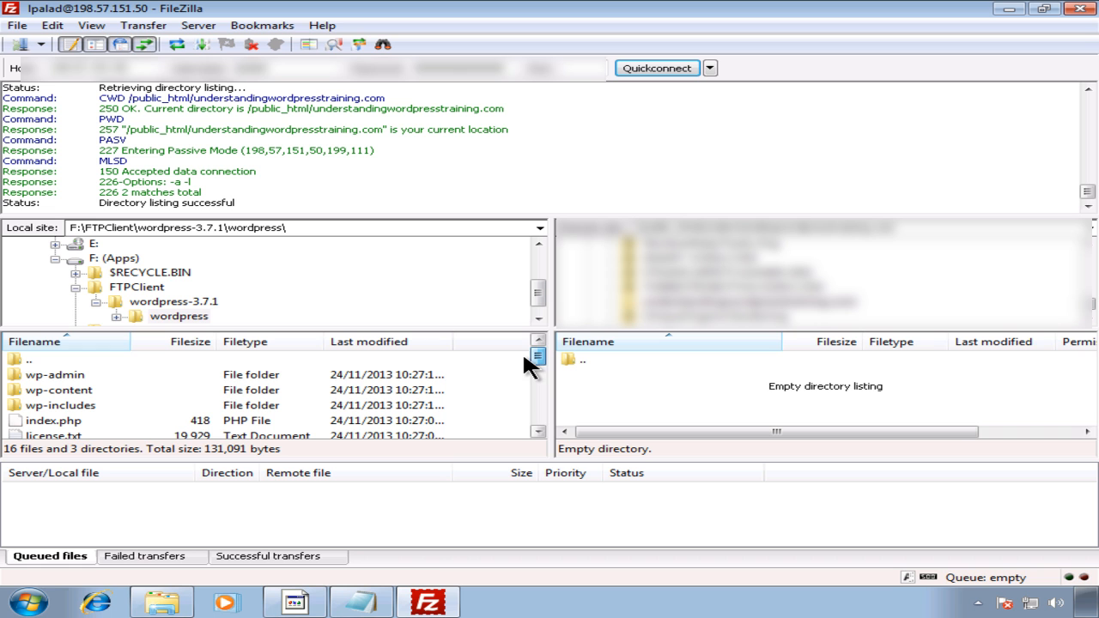
left_click(191, 378)
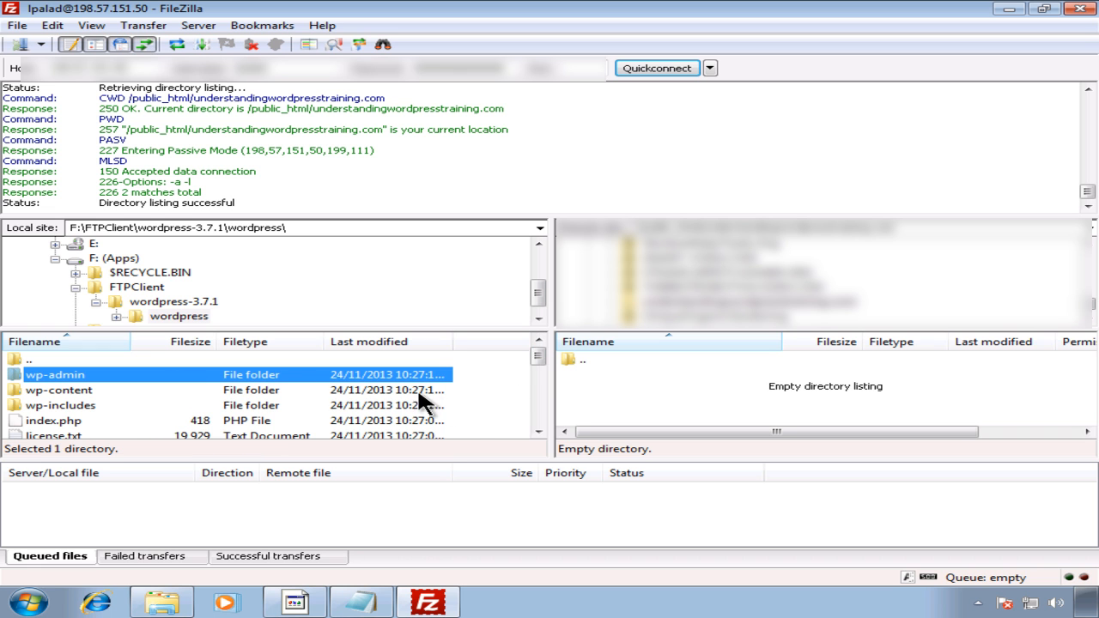
left_click(538, 432)
left_click(538, 432)
left_click(538, 432)
left_click(537, 432)
double_click(538, 432)
double_click(537, 432)
left_click(538, 432)
double_click(537, 432)
double_click(538, 432)
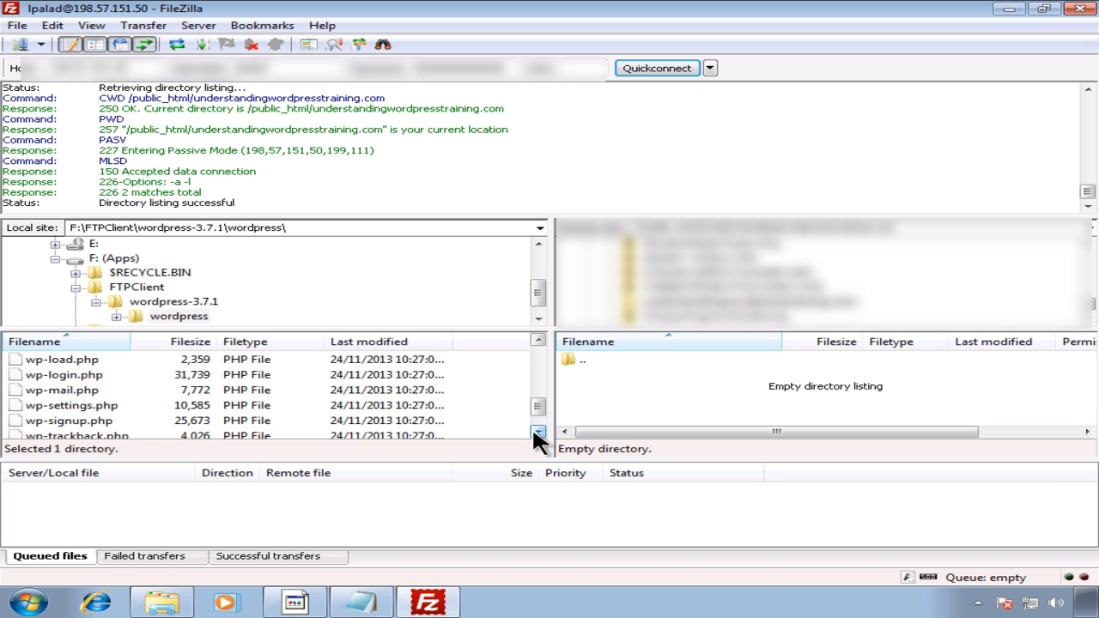
double_click(538, 432)
left_click_drag(539, 409, 537, 349)
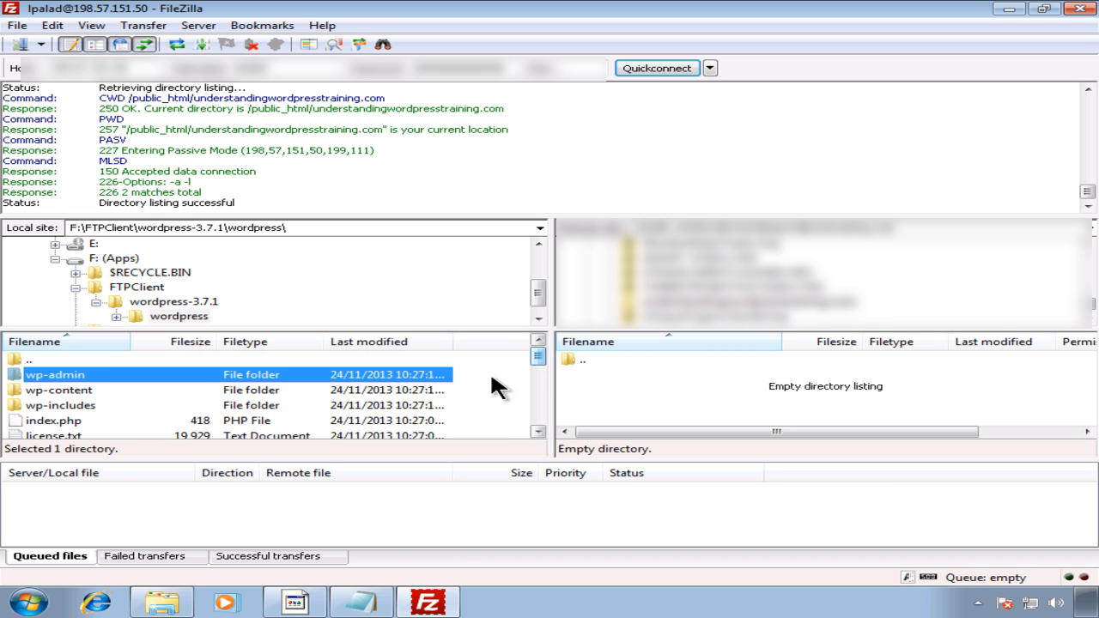
left_click(297, 602)
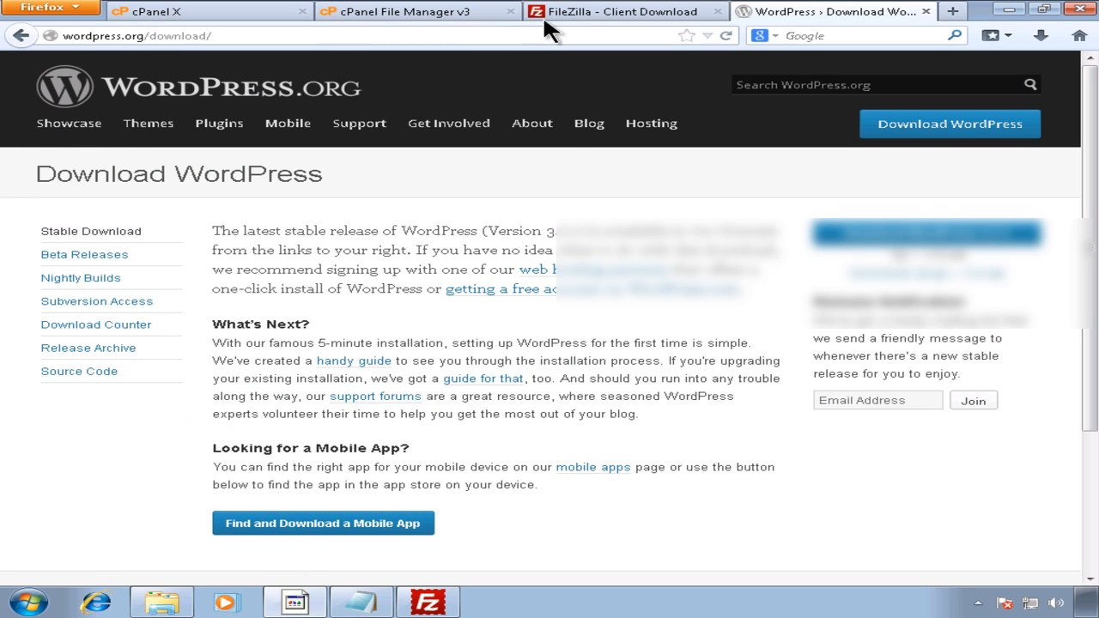
left_click(434, 14)
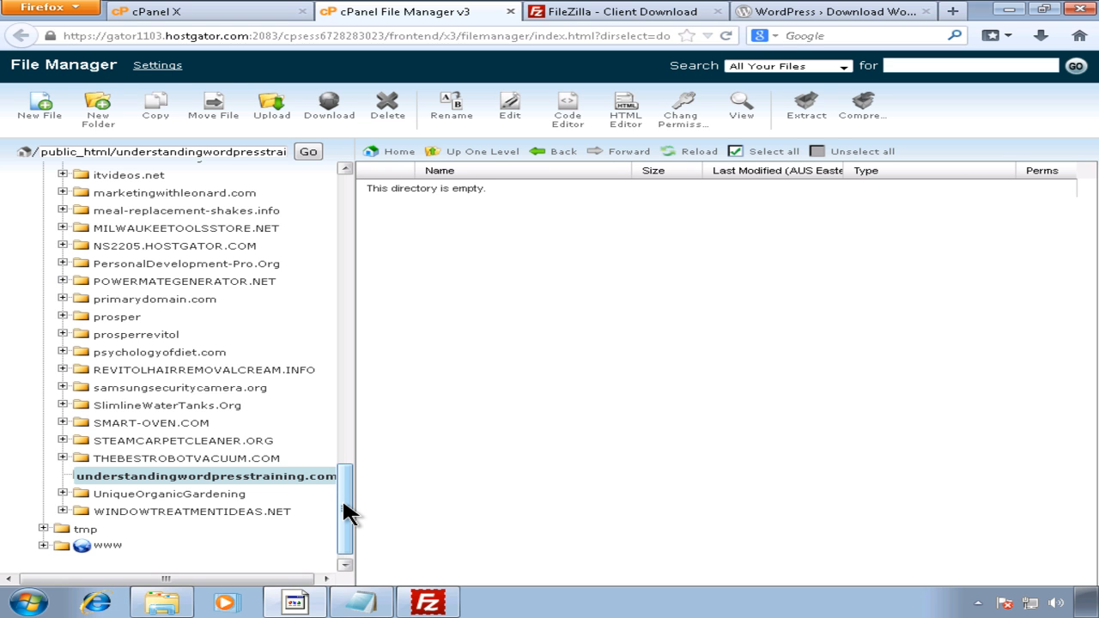
left_click(567, 19)
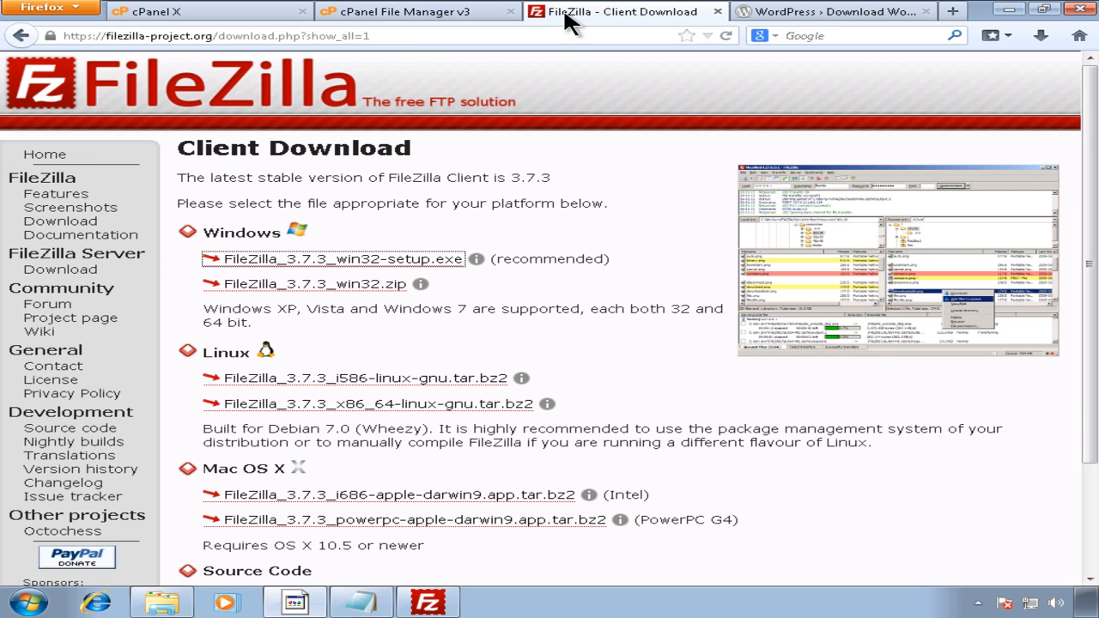
left_click(411, 19)
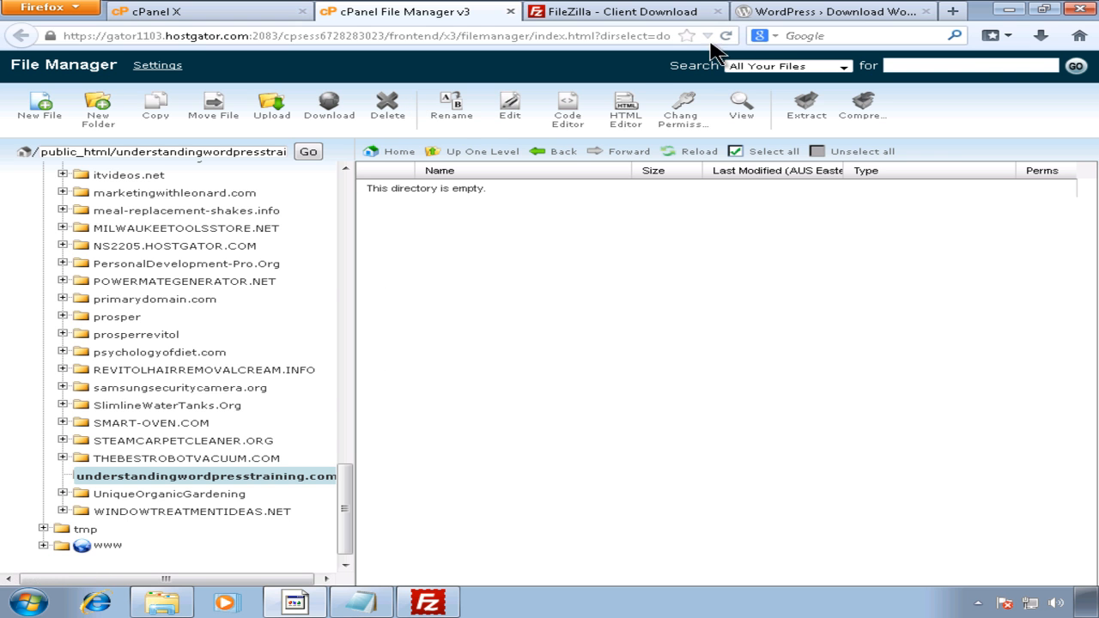
left_click(772, 15)
left_click(682, 12)
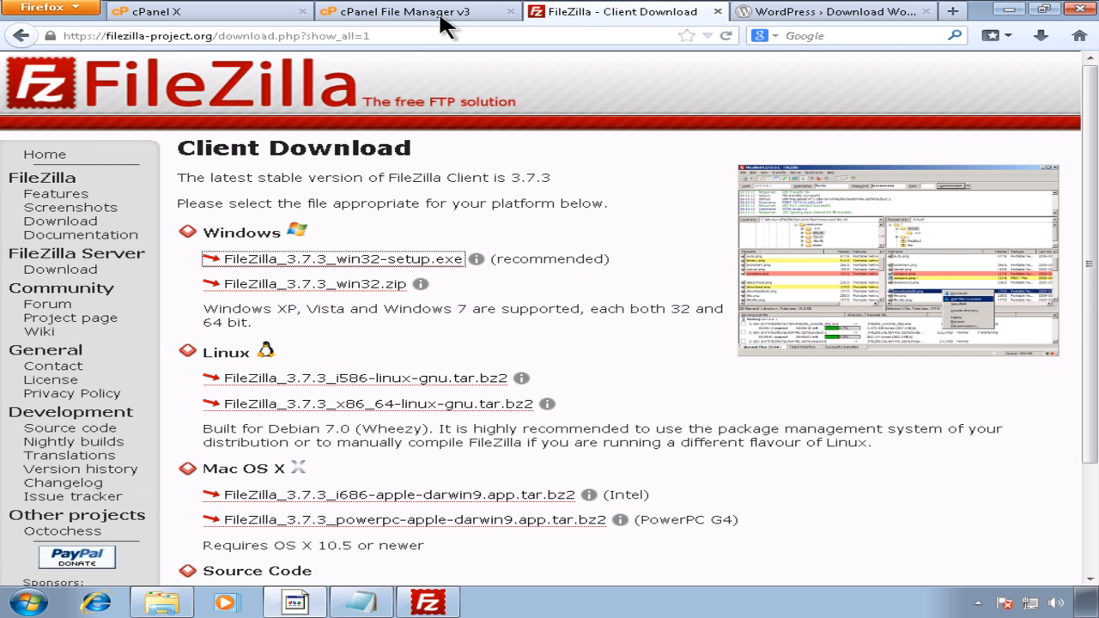
left_click(436, 14)
left_click(428, 603)
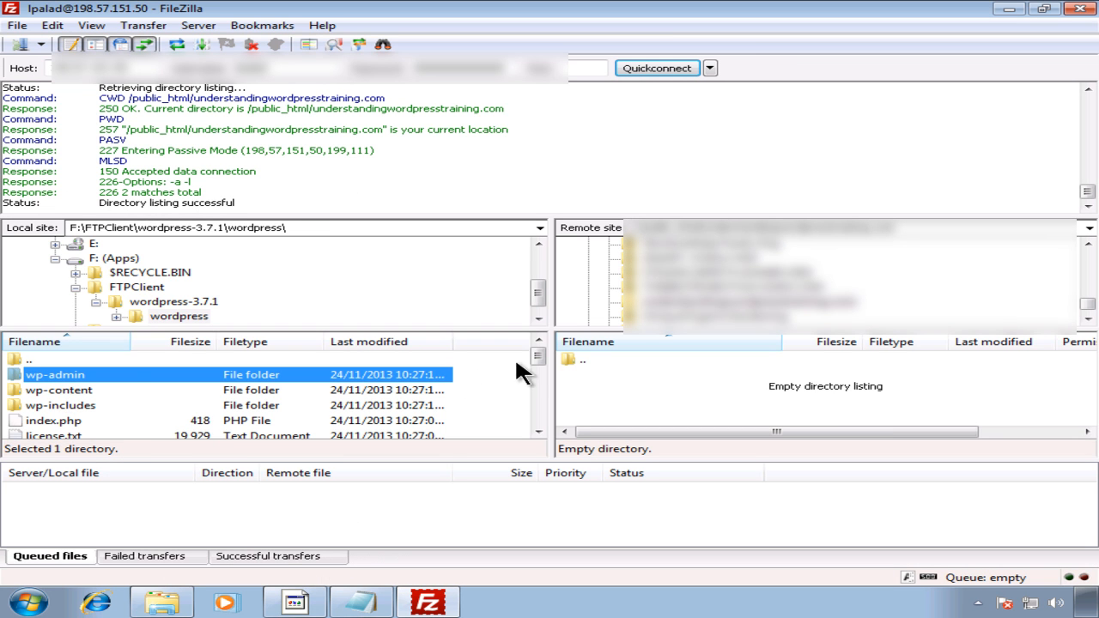
mouse_move(539, 352)
left_mouse_down()
mouse_move(538, 417)
mouse_move(531, 345)
left_mouse_up()
left_click(98, 360)
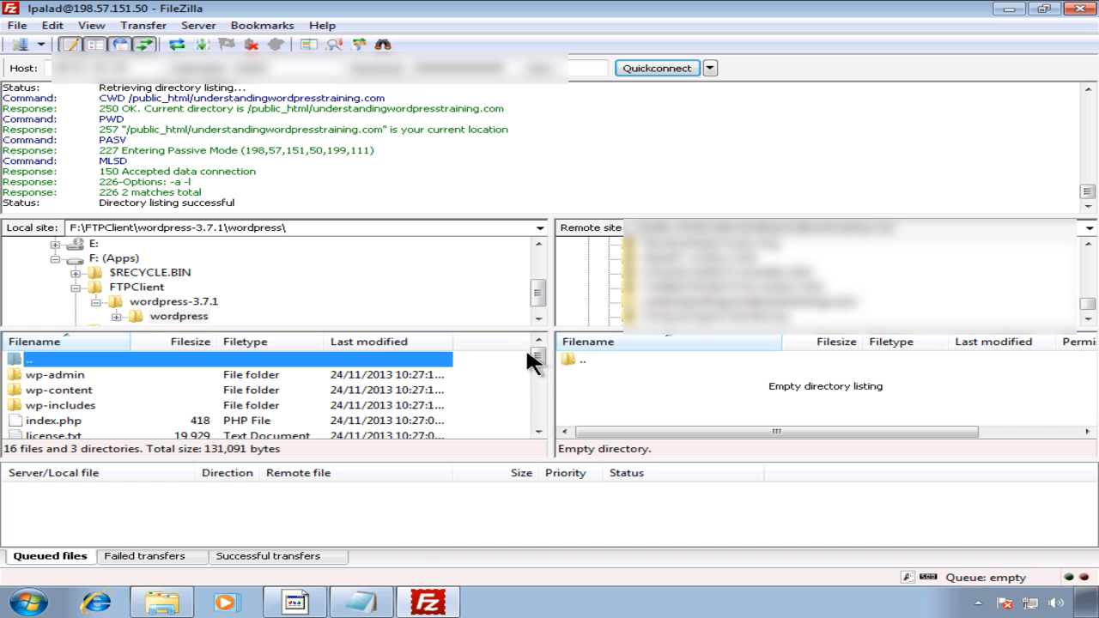
left_click_drag(536, 353, 534, 412)
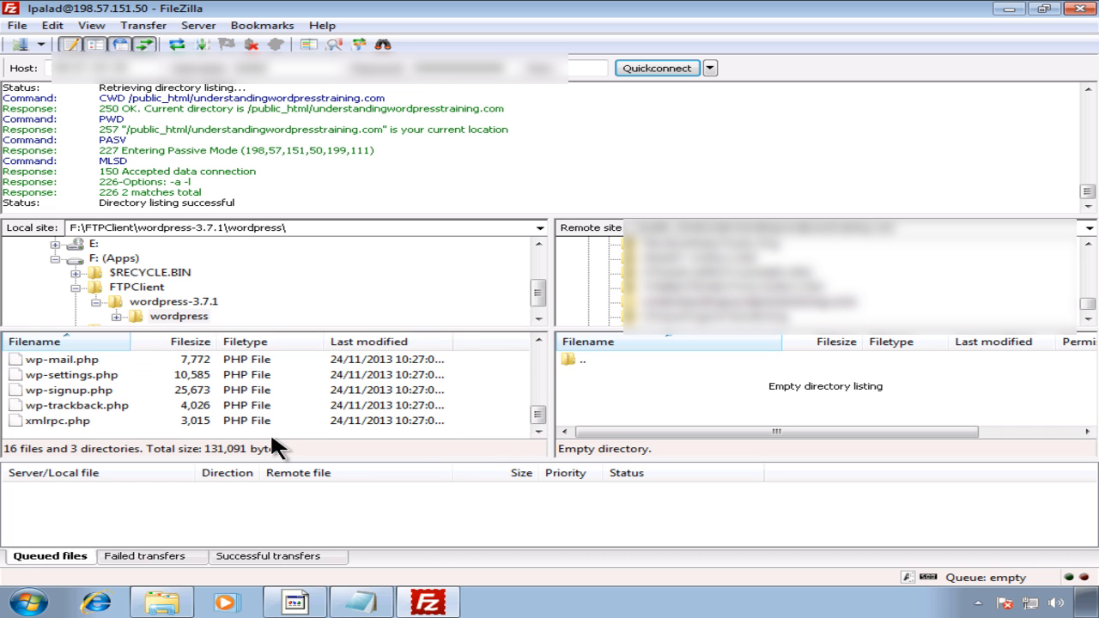
key("ctrl+a")
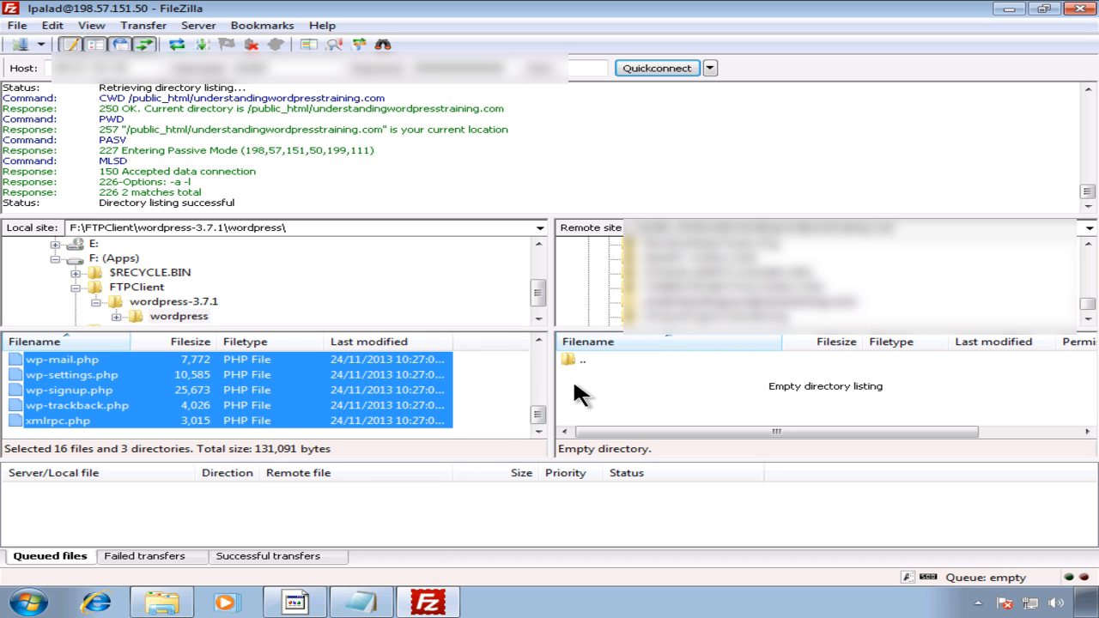
left_click(698, 302)
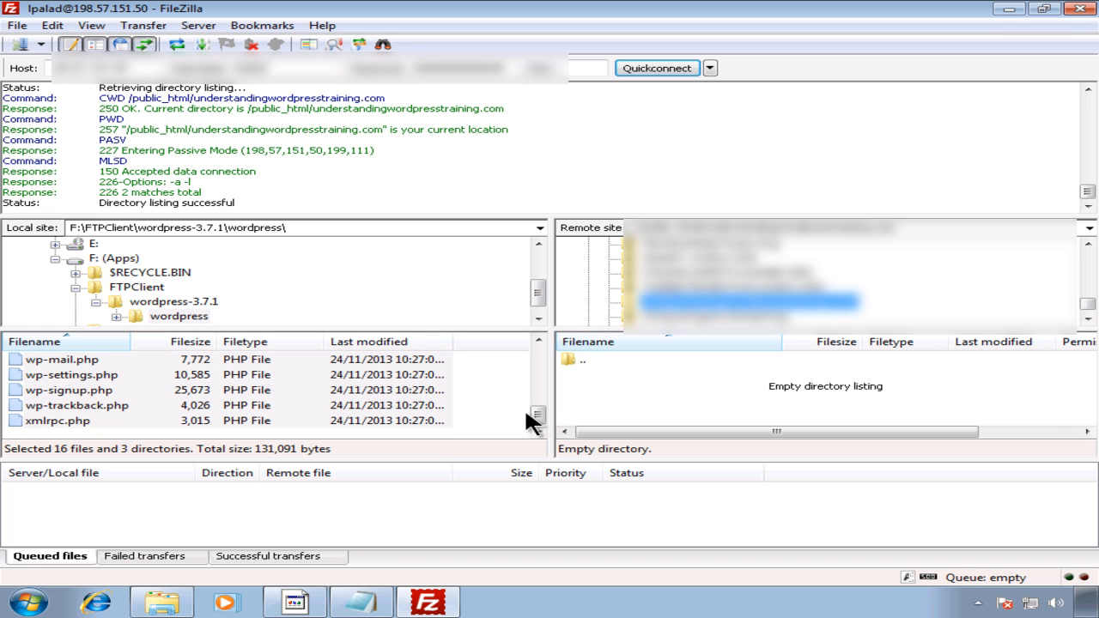
left_click_drag(537, 415, 540, 354)
left_click(177, 356)
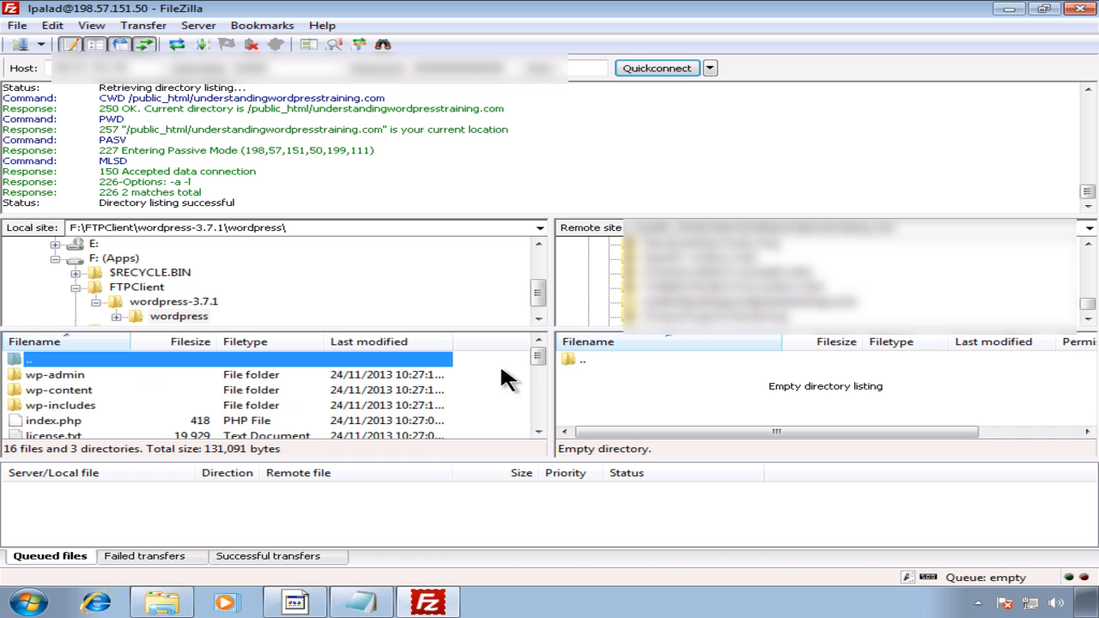
Step: Inspect the extracted wordpress-3.7.1 folders in Explorer and cancel deleting the zip
left_click(176, 604)
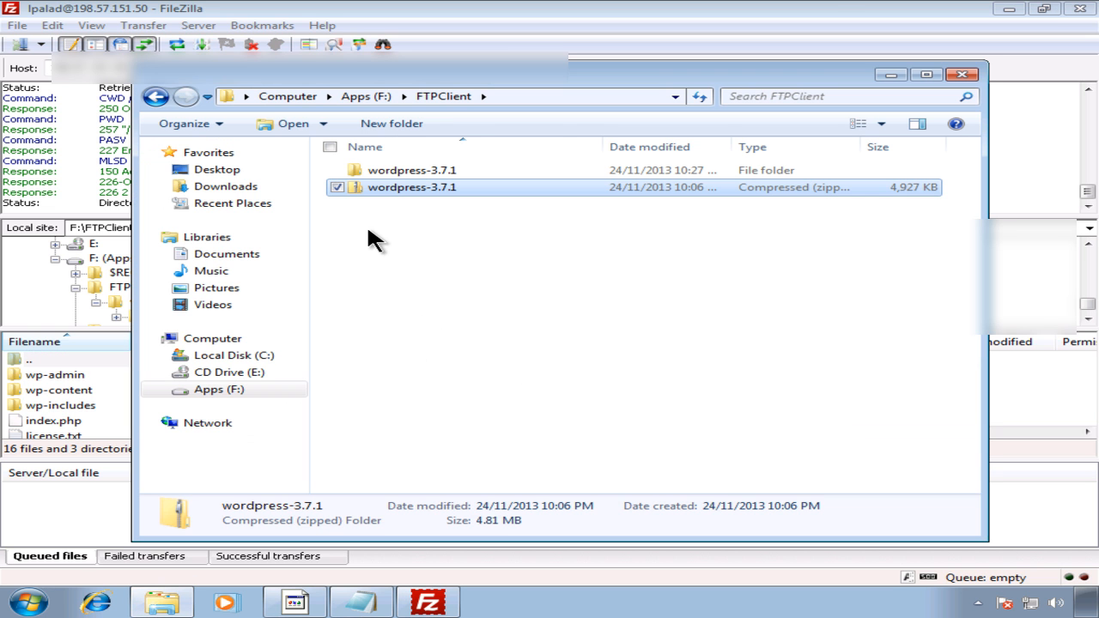
left_click(407, 213)
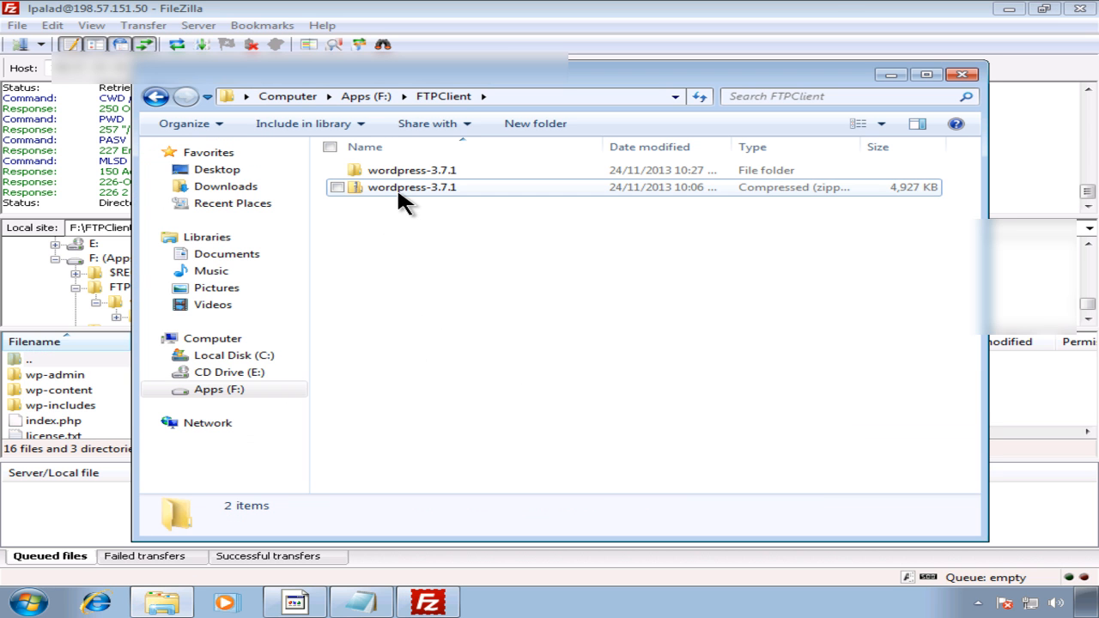
double_click(397, 170)
double_click(397, 170)
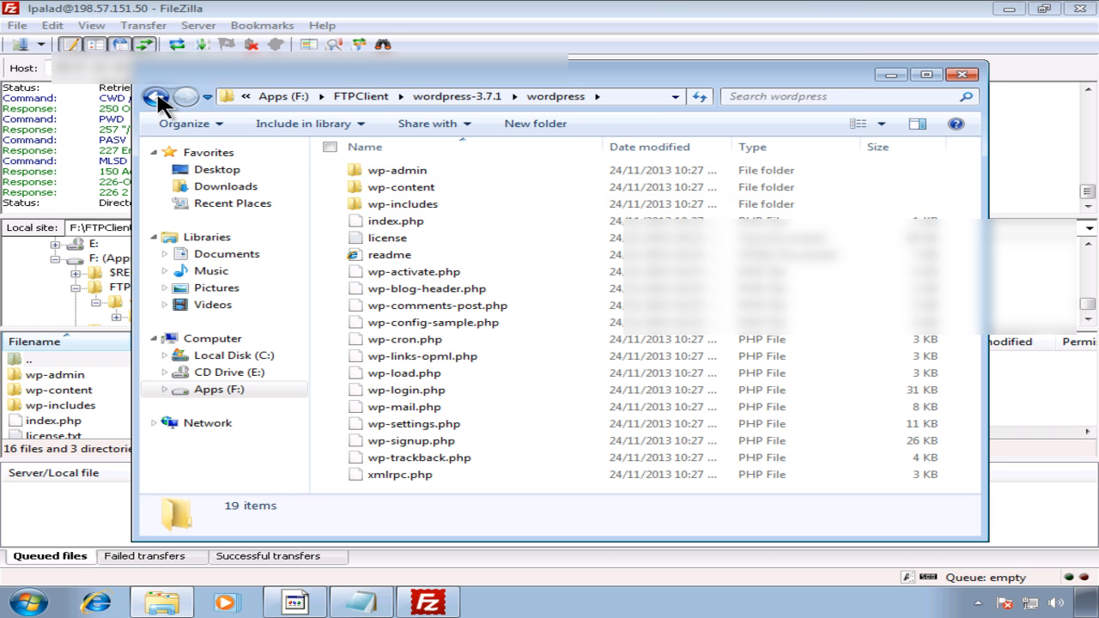
left_click(157, 96)
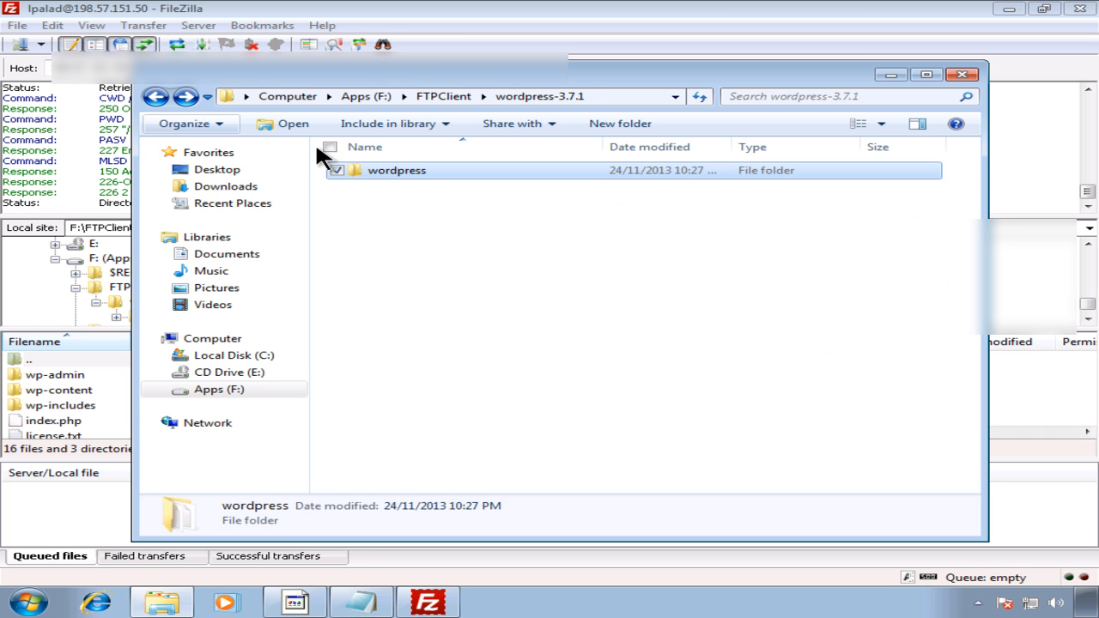
left_click(157, 96)
left_click(401, 187)
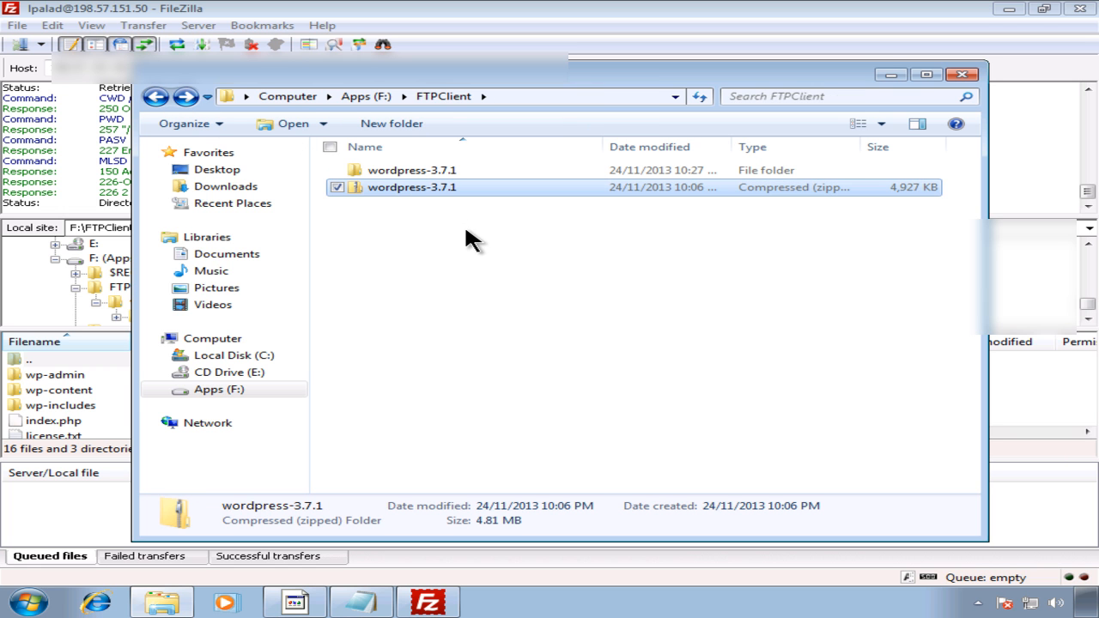
key("Delete")
left_click(743, 368)
Step: Cut the wordpress-3.7.1 zip from FTPClient and paste it into Downloads
right_click(411, 191)
left_click(345, 323)
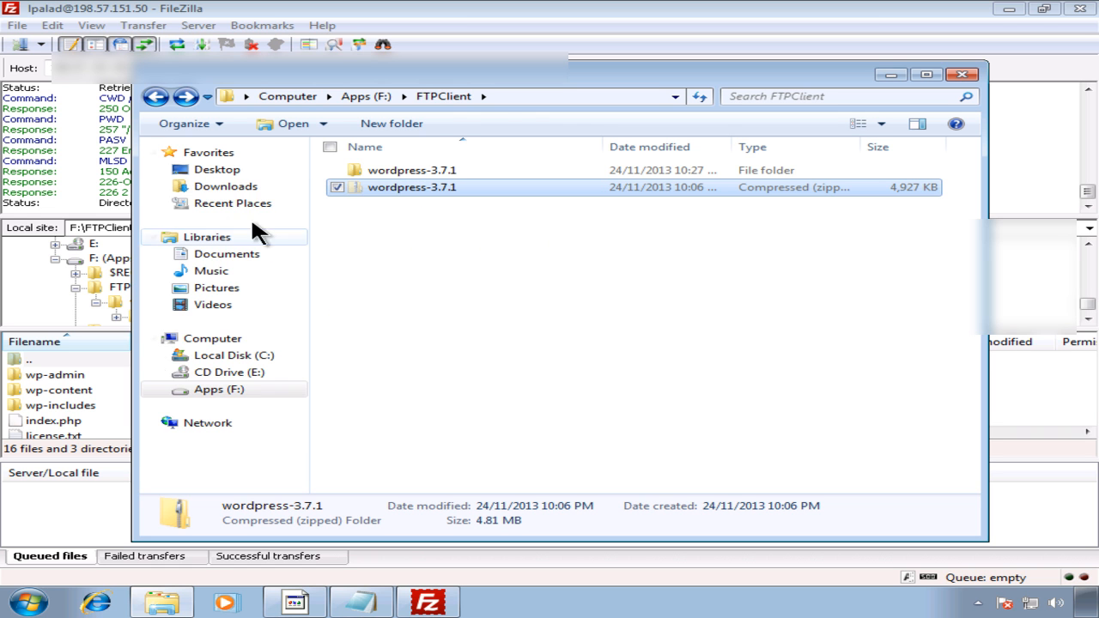
left_click(257, 186)
right_click(403, 239)
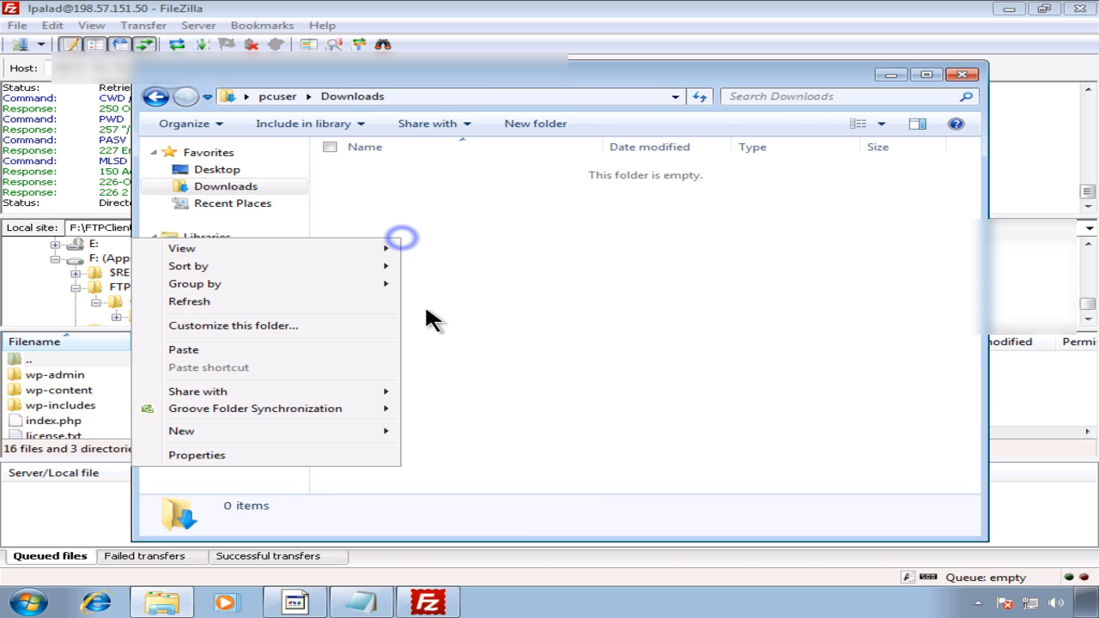
left_click(314, 349)
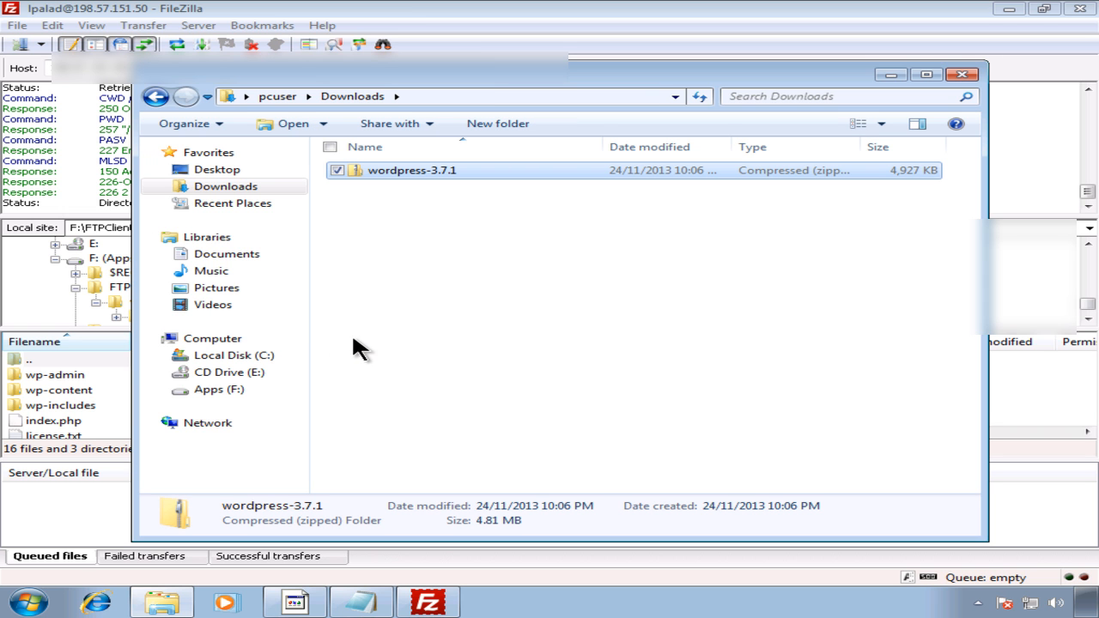
left_click(428, 603)
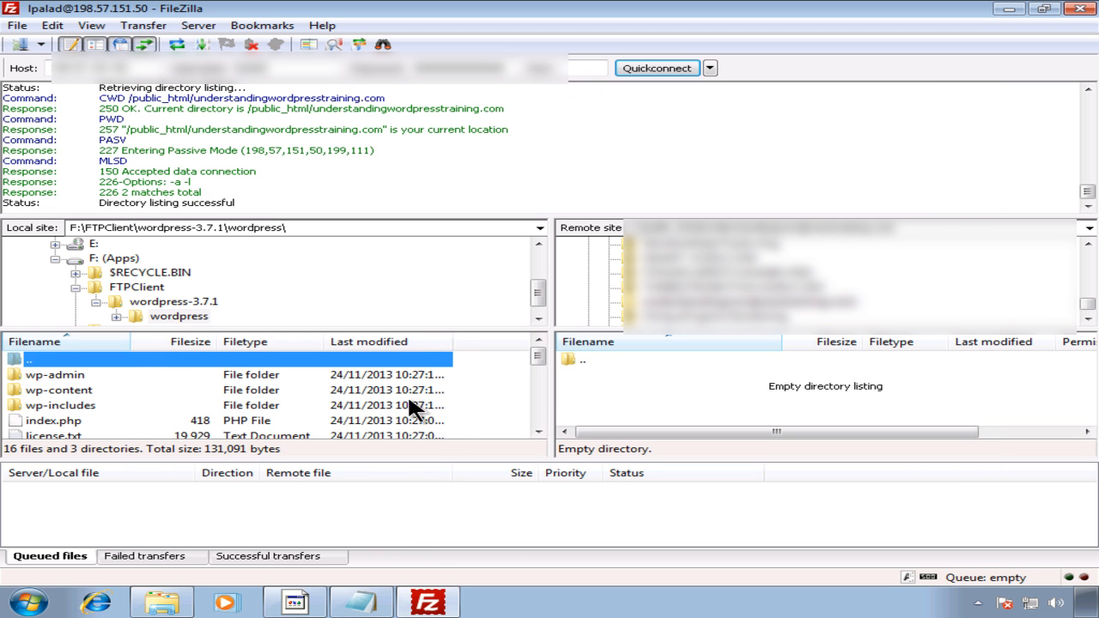
Step: Select all 16 files and 3 directories in the local wordpress folder for transfer
left_click_drag(532, 359, 533, 422)
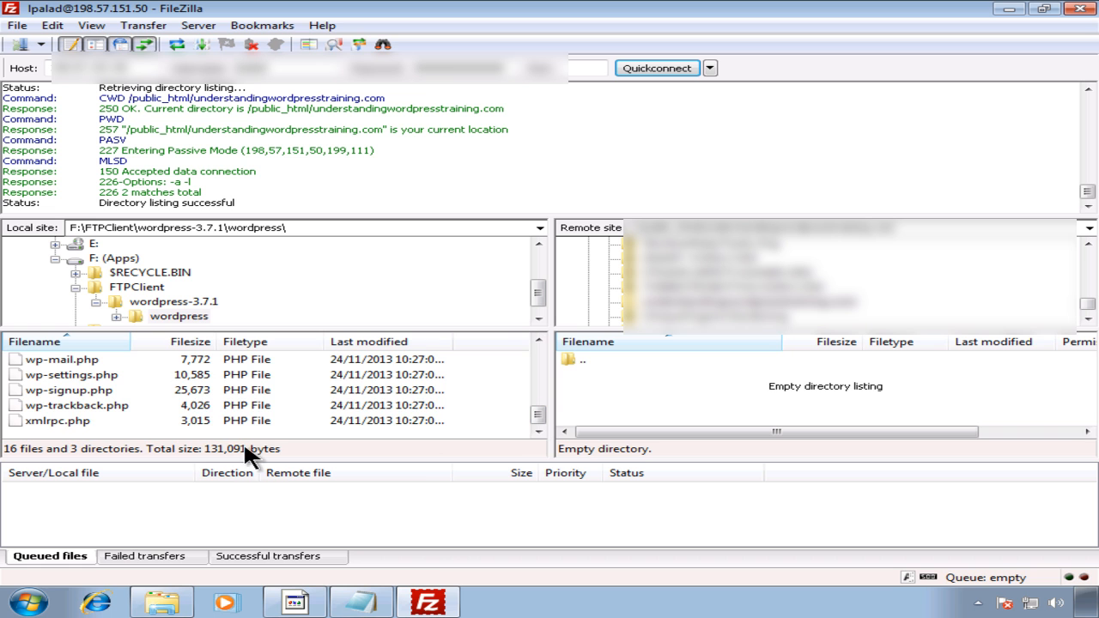
key("ctrl+a")
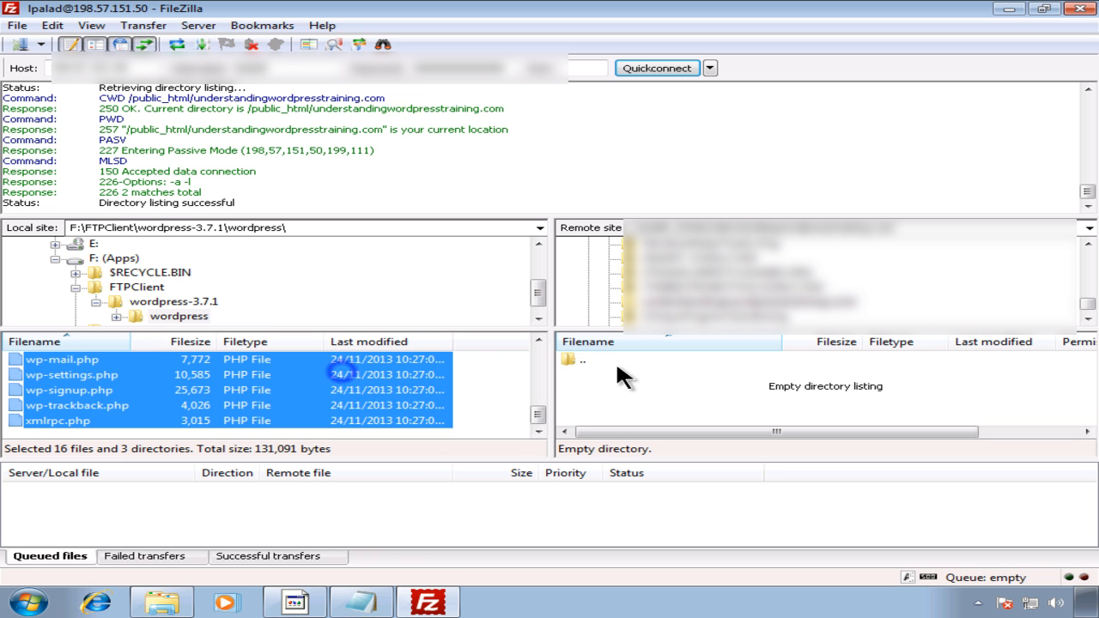
right_click(412, 375)
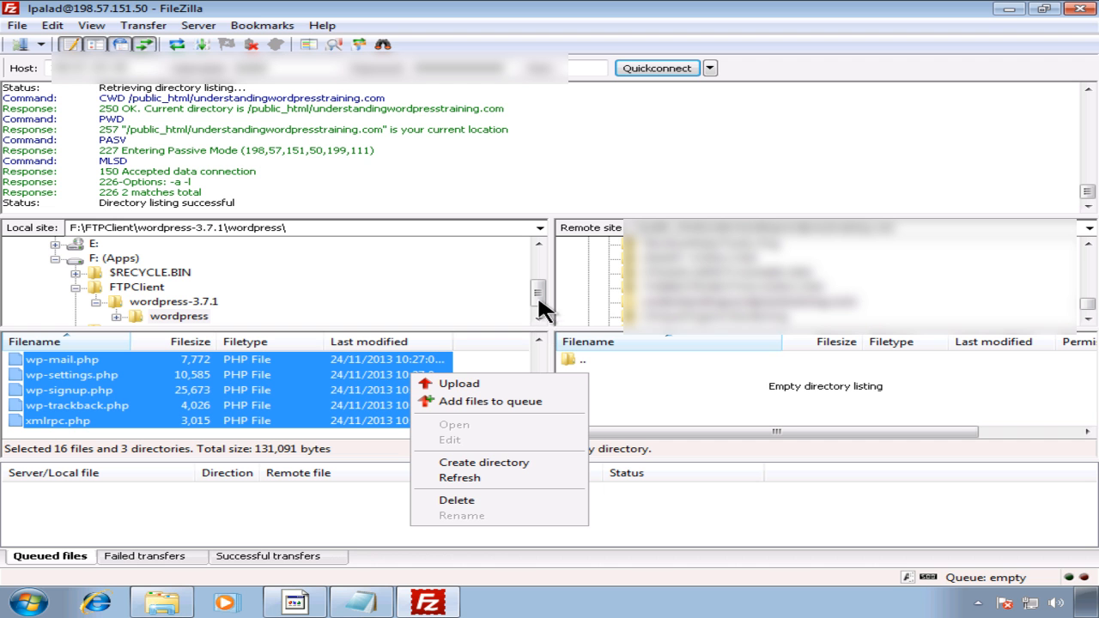
left_click(296, 603)
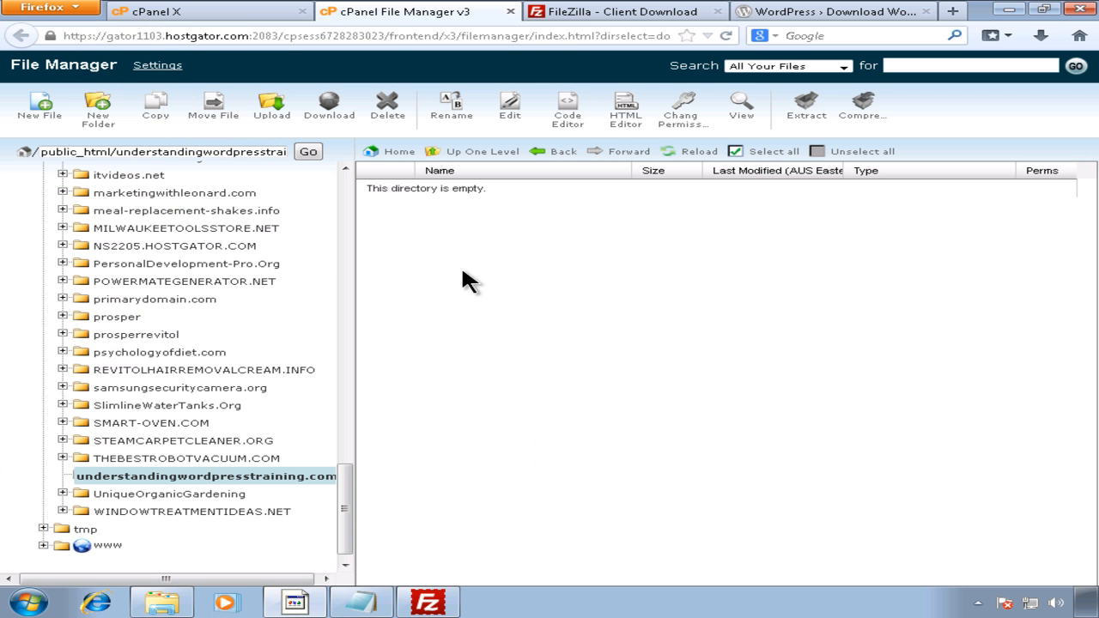
Step: Check that understandingwordpresstraining.com is still empty in cPanel File Manager
left_click(307, 476)
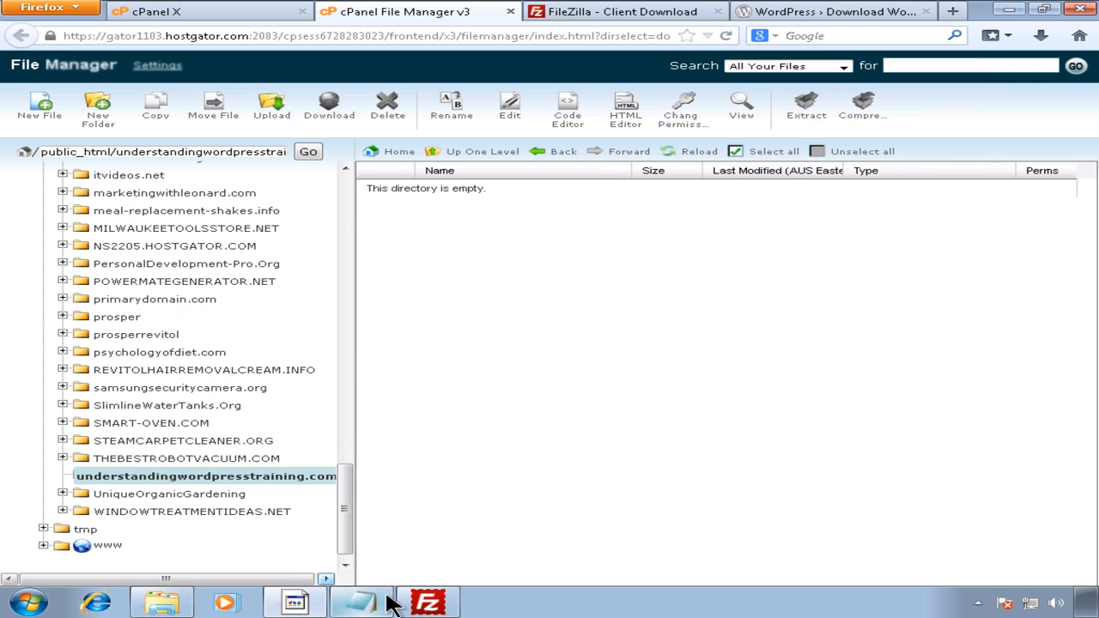
left_click(427, 604)
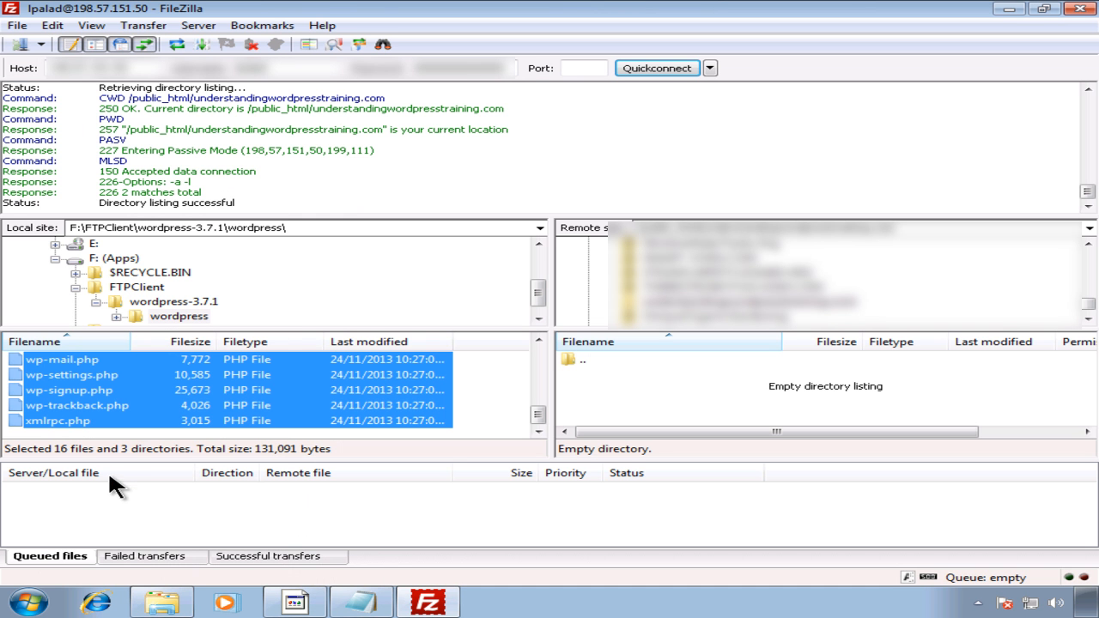
Step: Drag only xmlrpc.php into the remote site folder, then reload cPanel File Manager
left_click(74, 421)
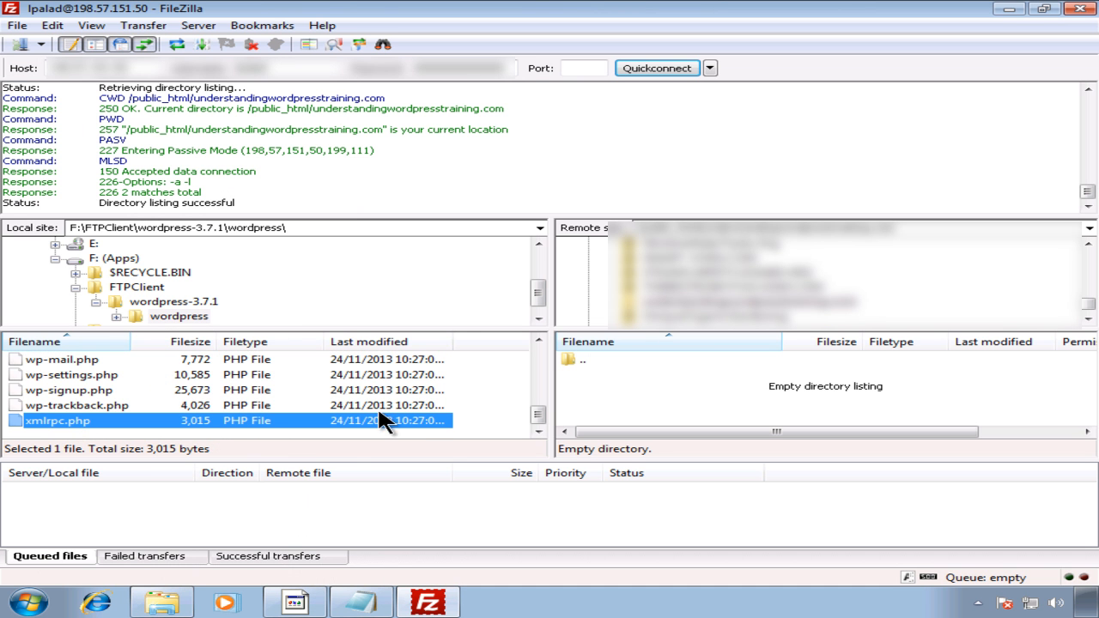
left_click_drag(92, 419, 670, 384)
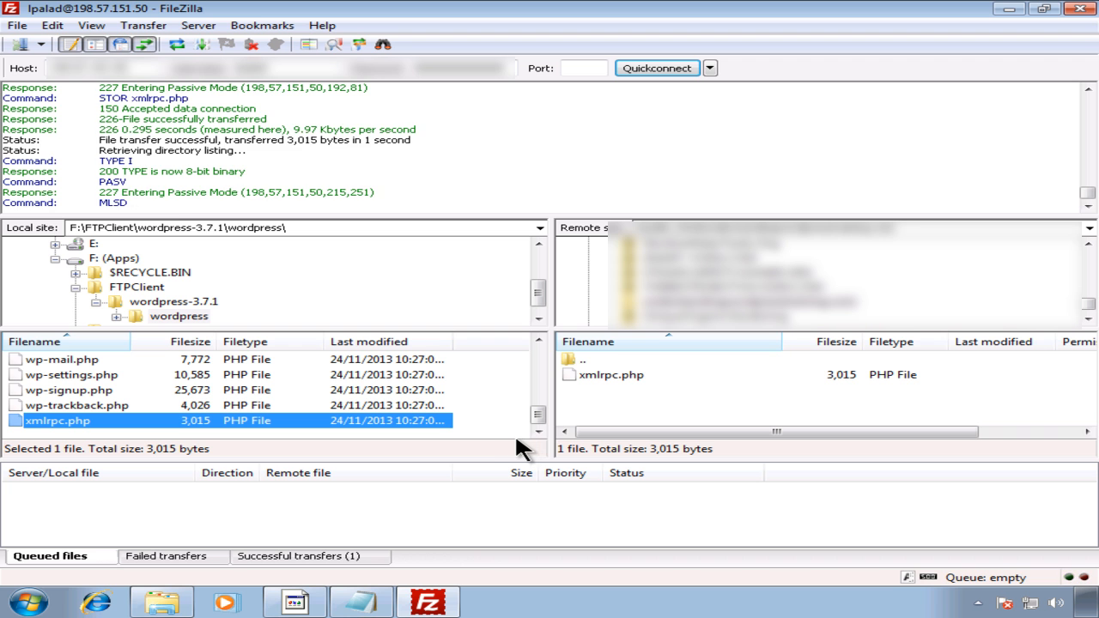
left_click(295, 602)
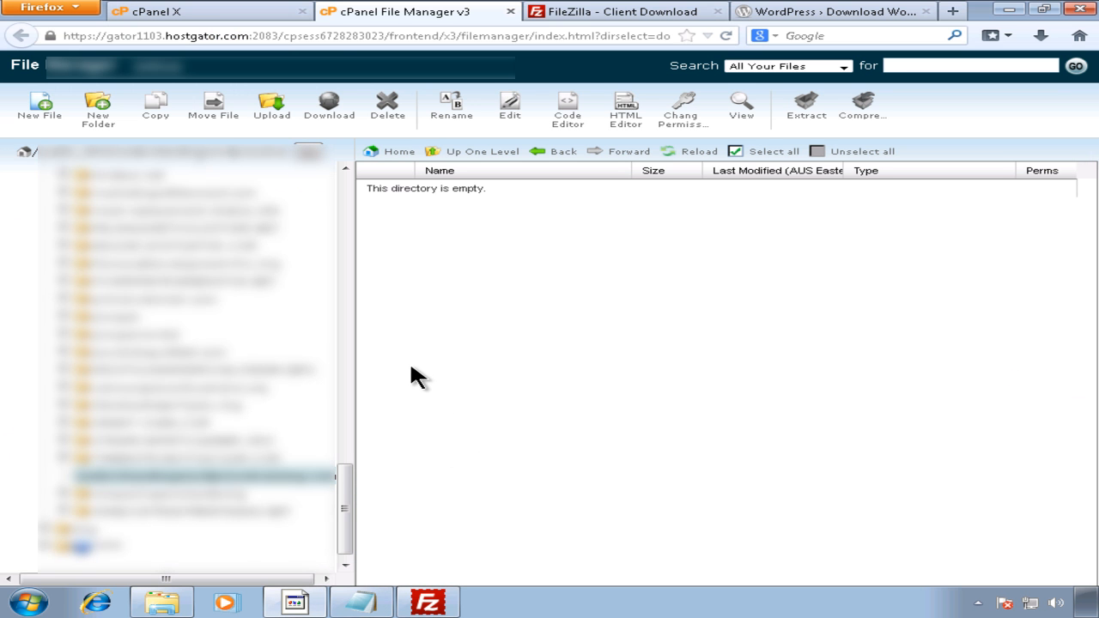
left_click(726, 35)
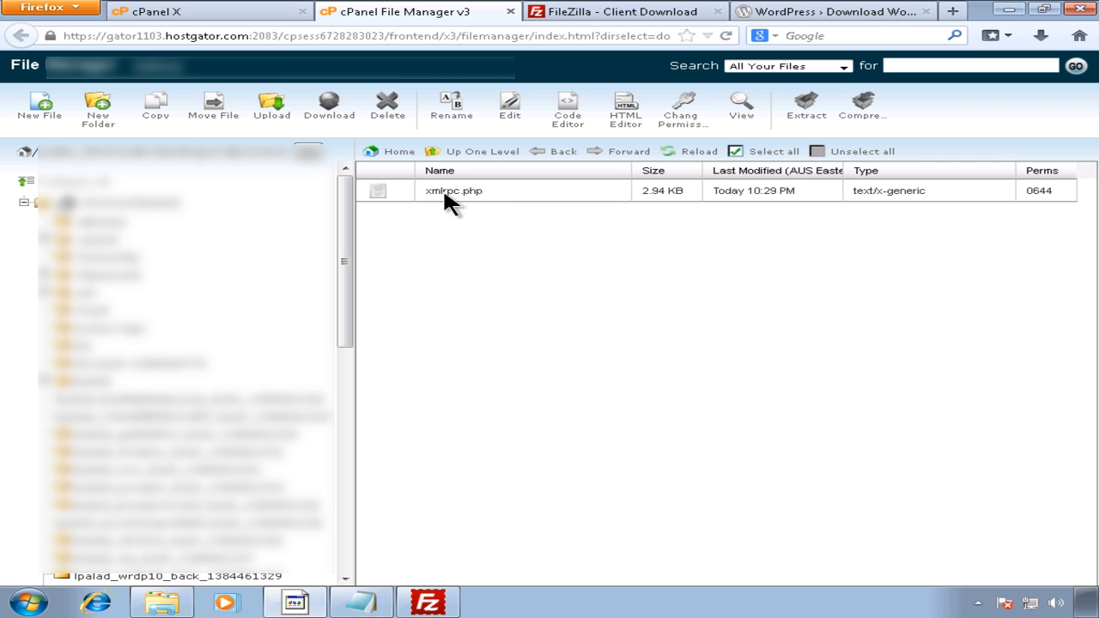
Step: Verify xmlrpc.php appears at 2.94 KB in the cPanel site folder listing
left_click_drag(346, 268, 359, 516)
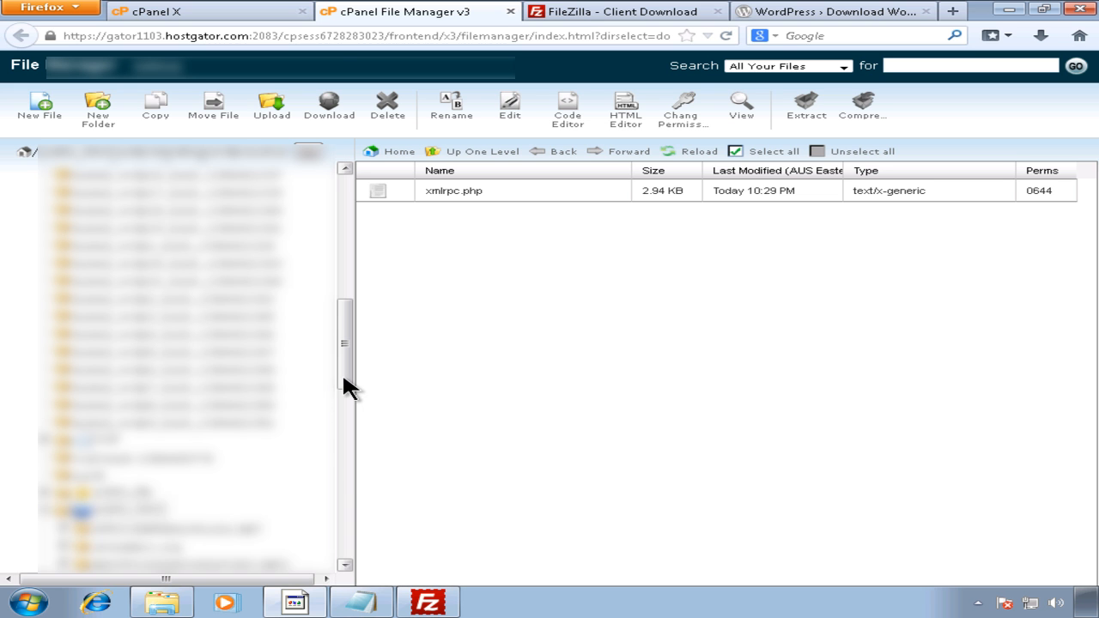
left_click_drag(344, 372, 339, 521)
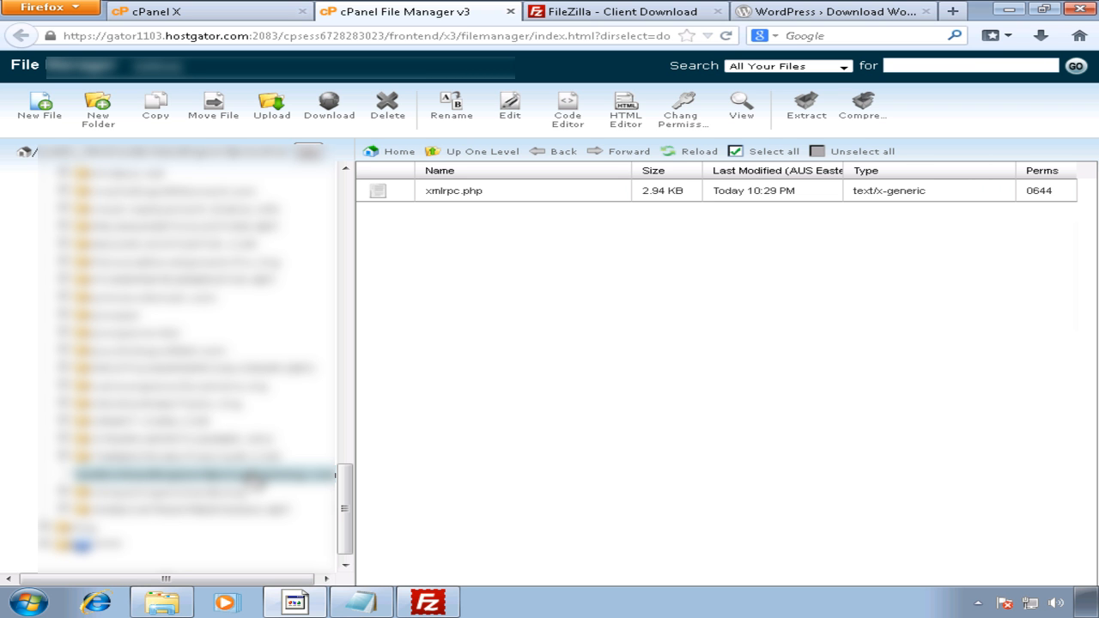
left_click(427, 602)
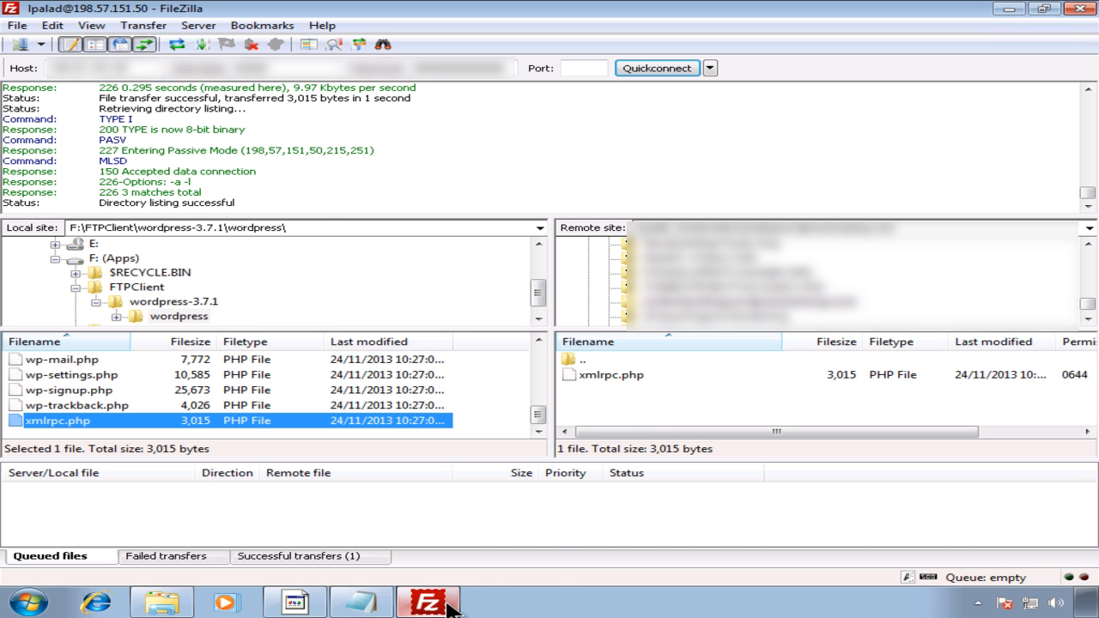
Step: Visit the cPanel home page, then return to the File Manager tab
left_click(294, 604)
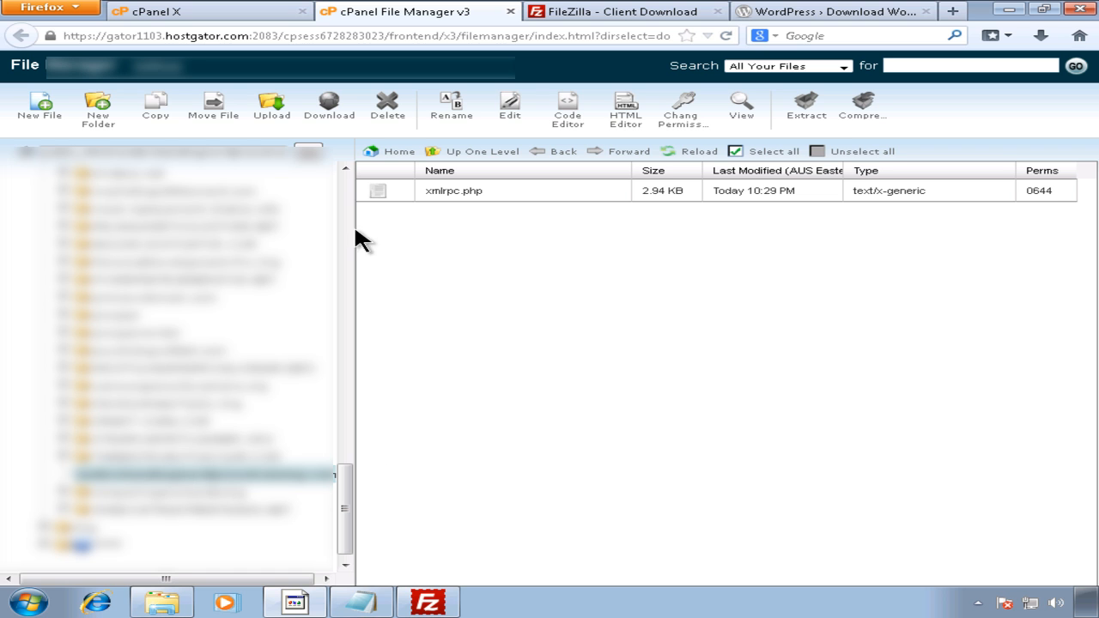
left_click(239, 14)
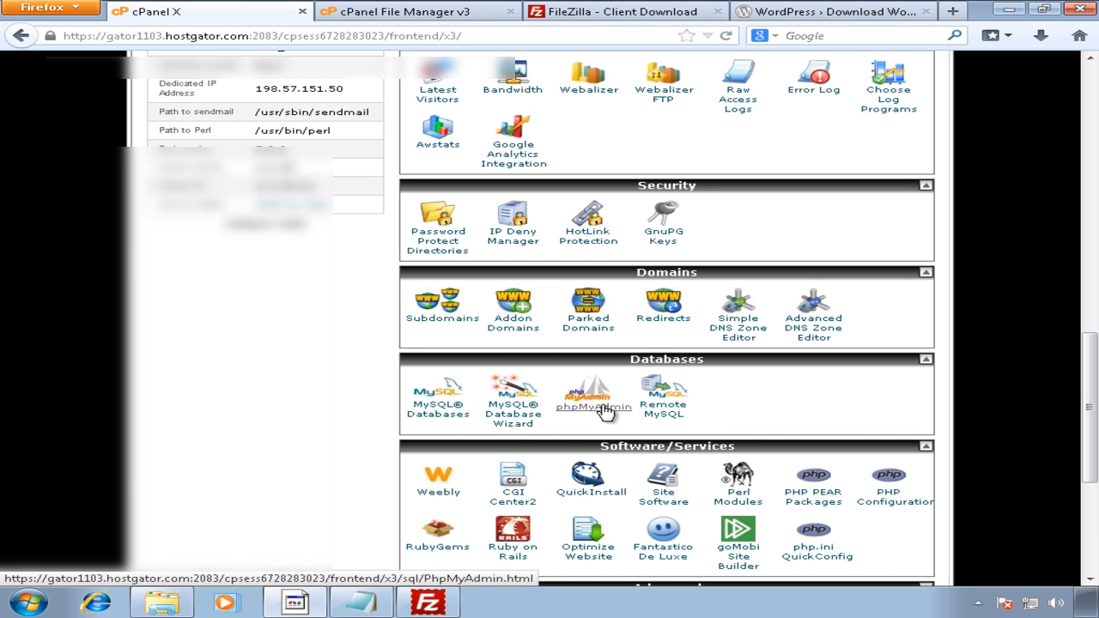
scroll(607, 413, "up", 1)
scroll(607, 412, "up", 8)
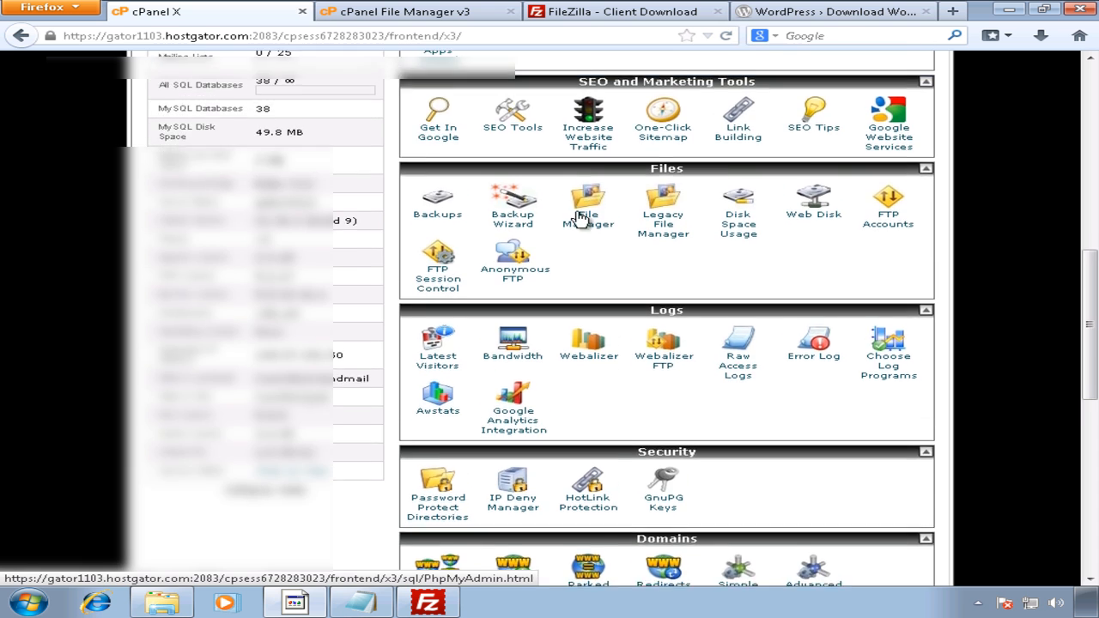
left_click(410, 12)
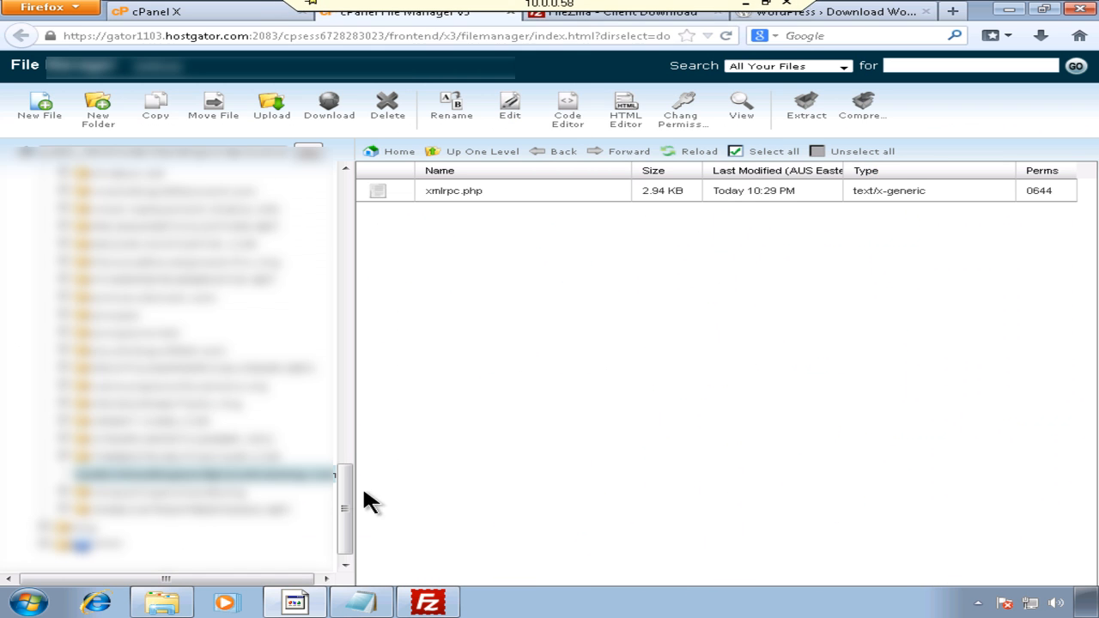
Step: Open the Upload page, cancel the file picker, and close the upload tab
left_click(269, 118)
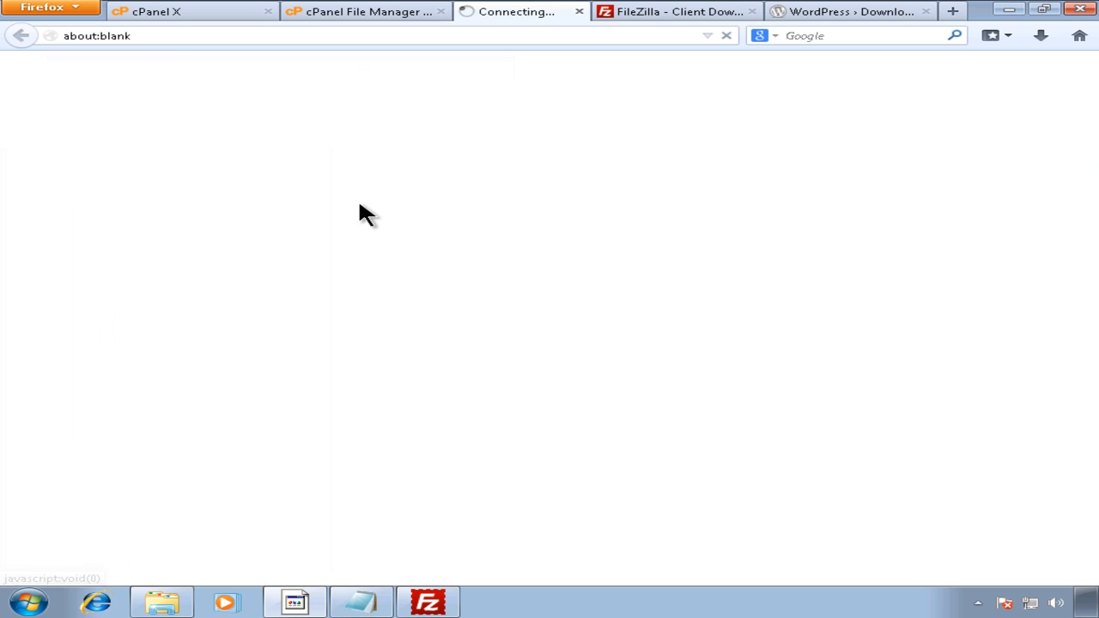
left_click(53, 138)
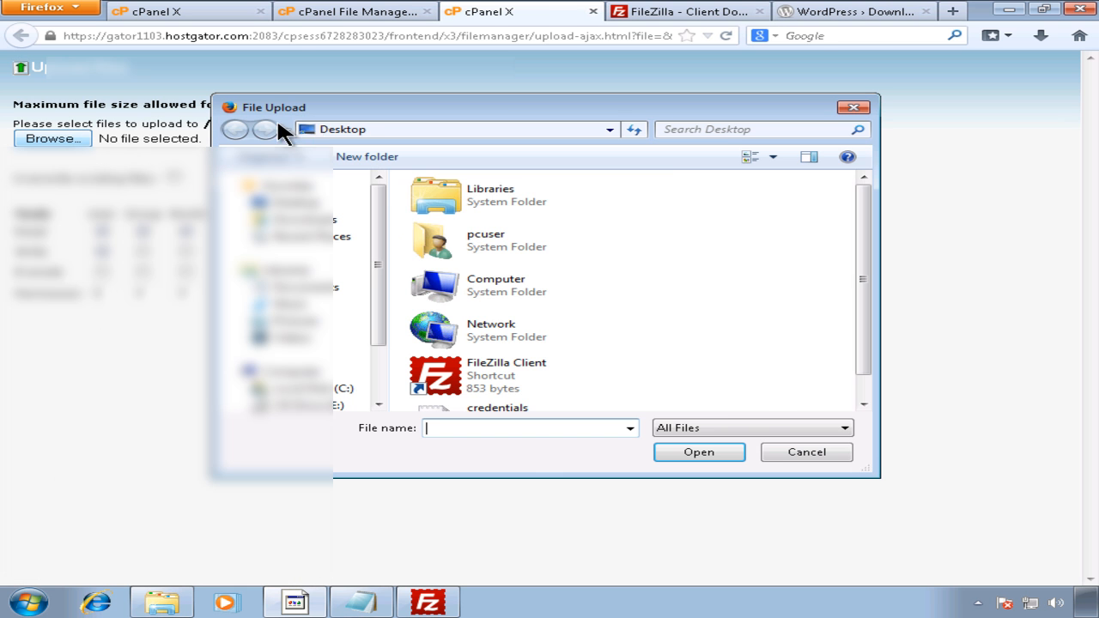
left_click(782, 448)
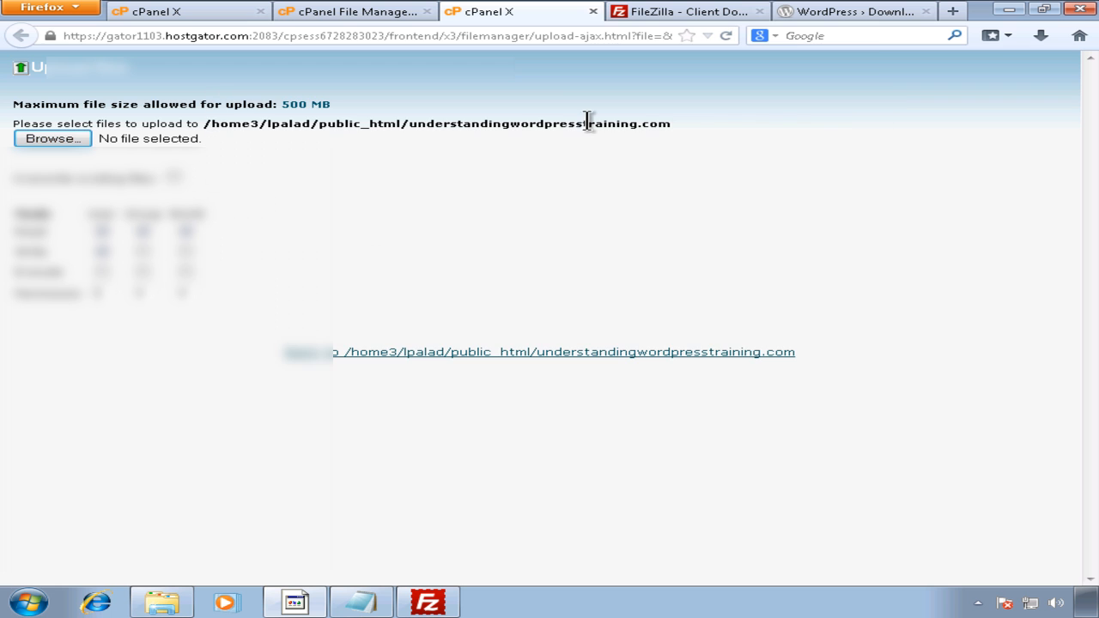
left_click(593, 11)
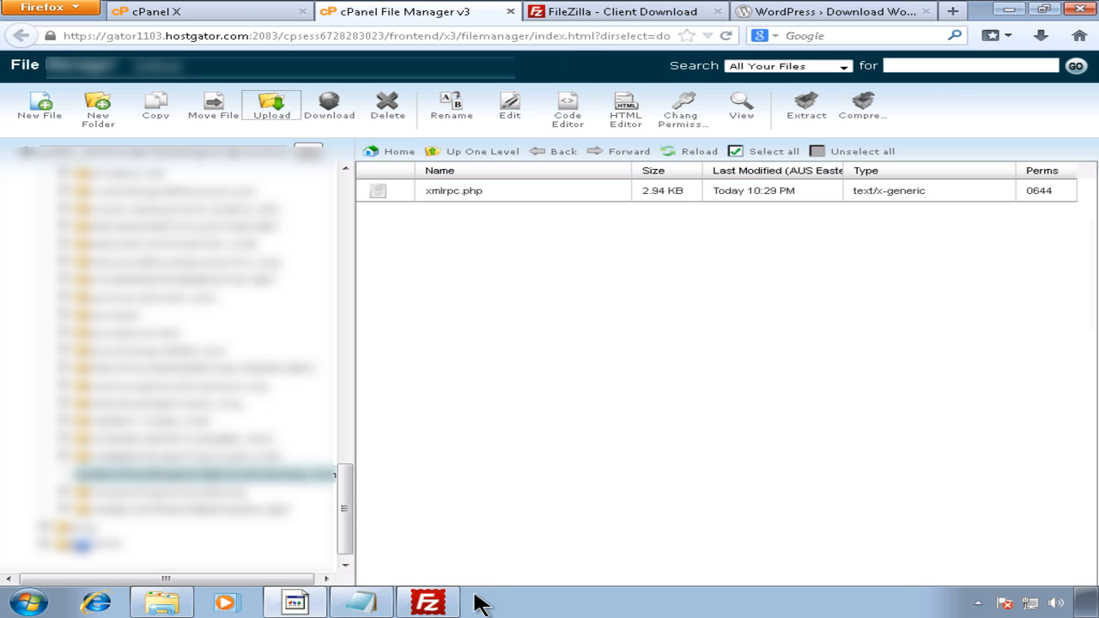
left_click(430, 602)
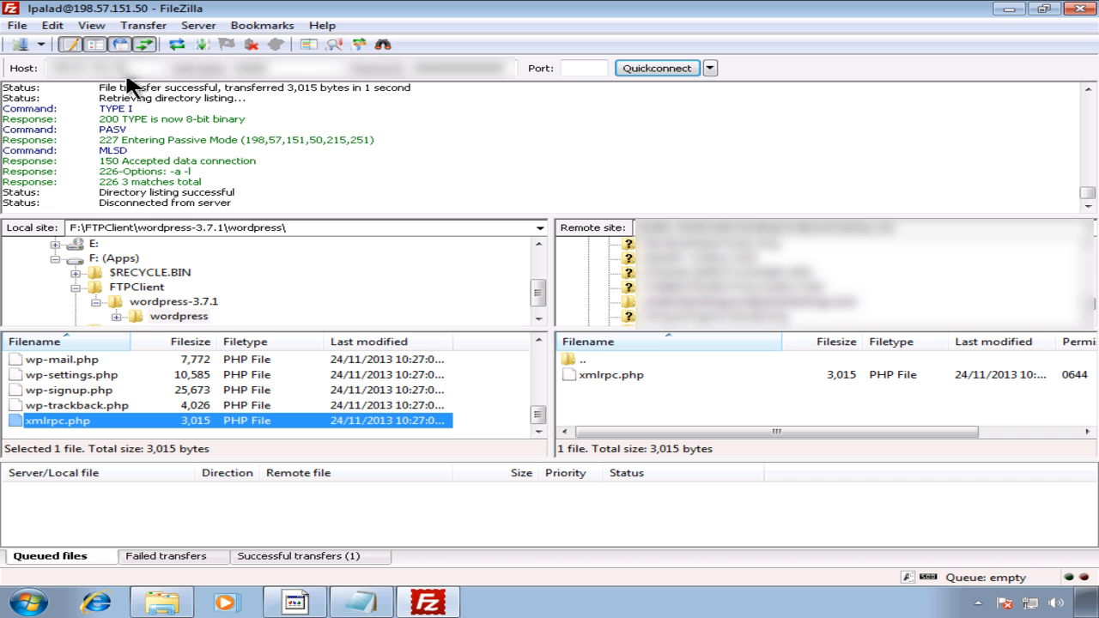
left_click_drag(130, 67, 56, 57)
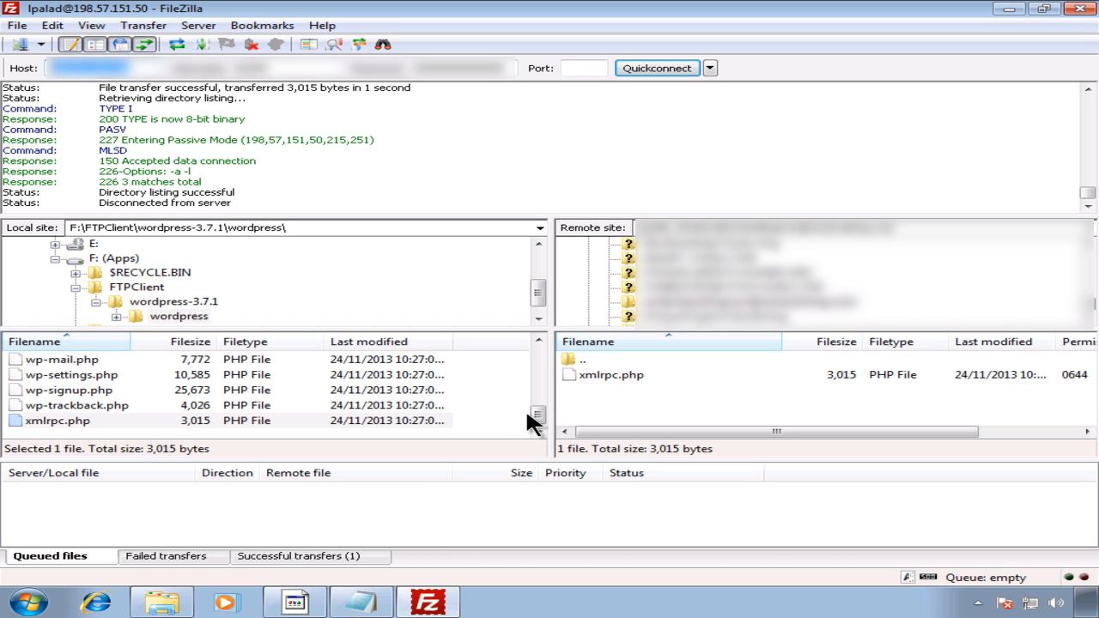
left_click(295, 602)
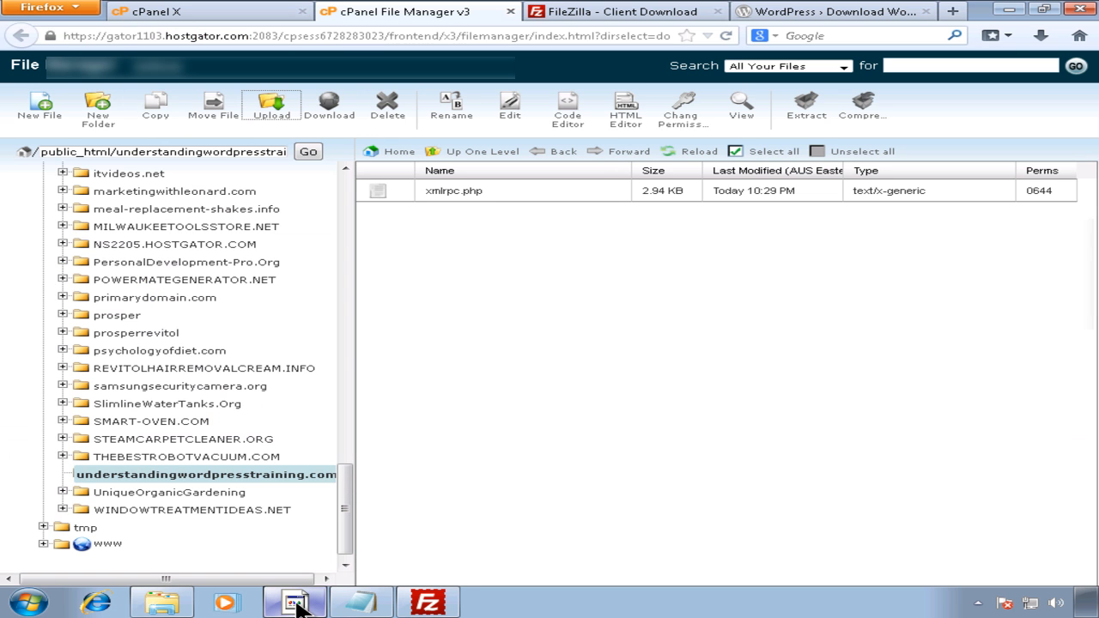
left_click(427, 604)
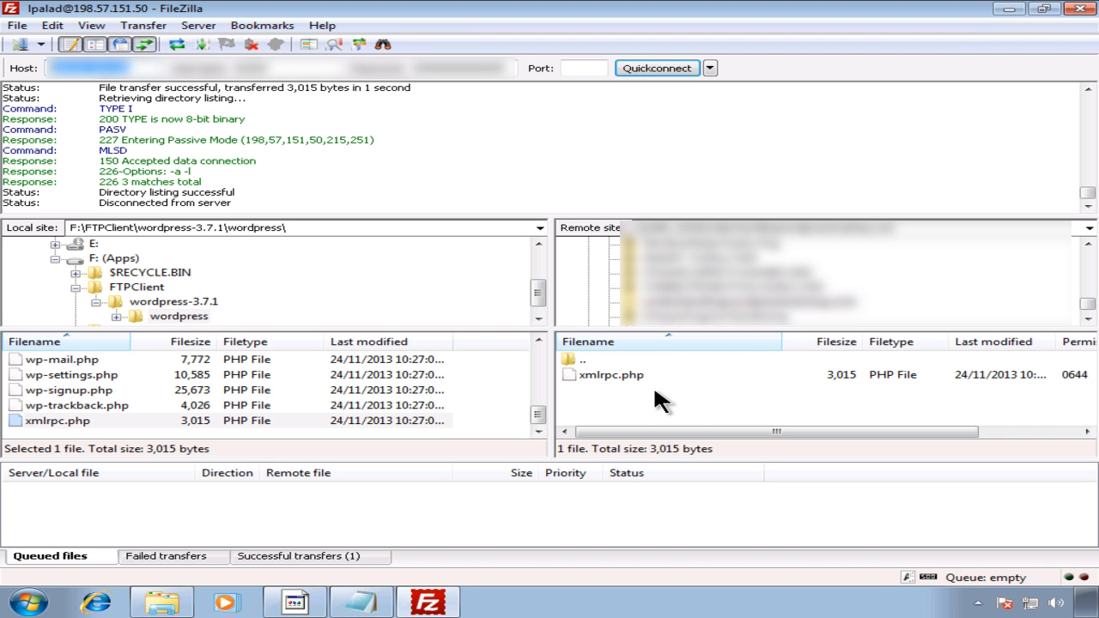
left_click(451, 606)
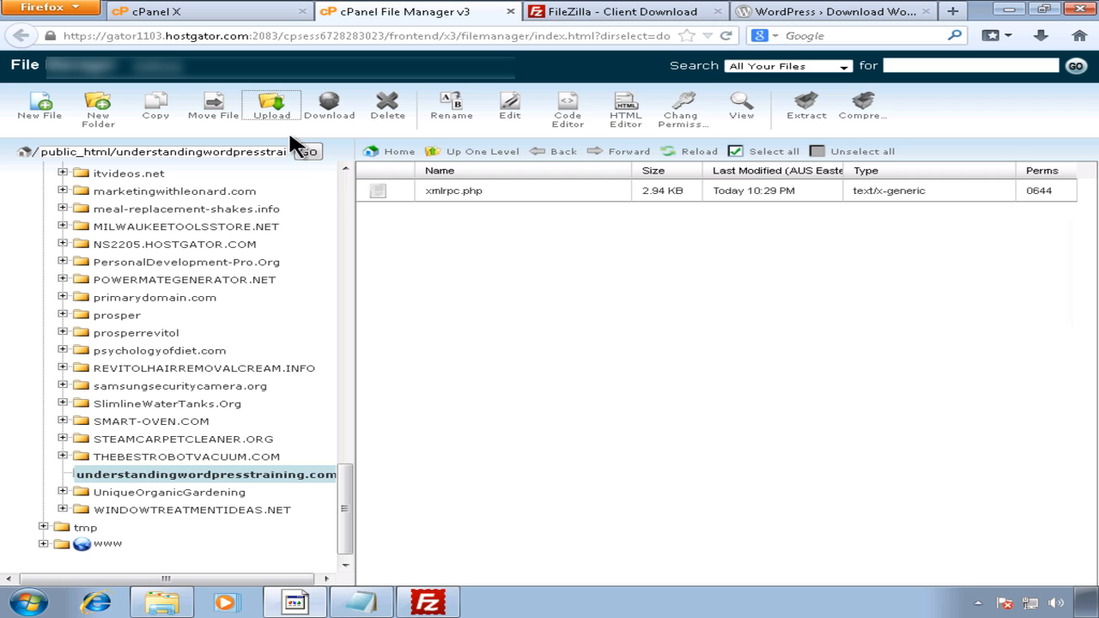
Step: Upload wordpress-3.7.1.zip from Downloads, then select remote xmlrpc.php in FileZilla
left_click(272, 110)
left_click(64, 138)
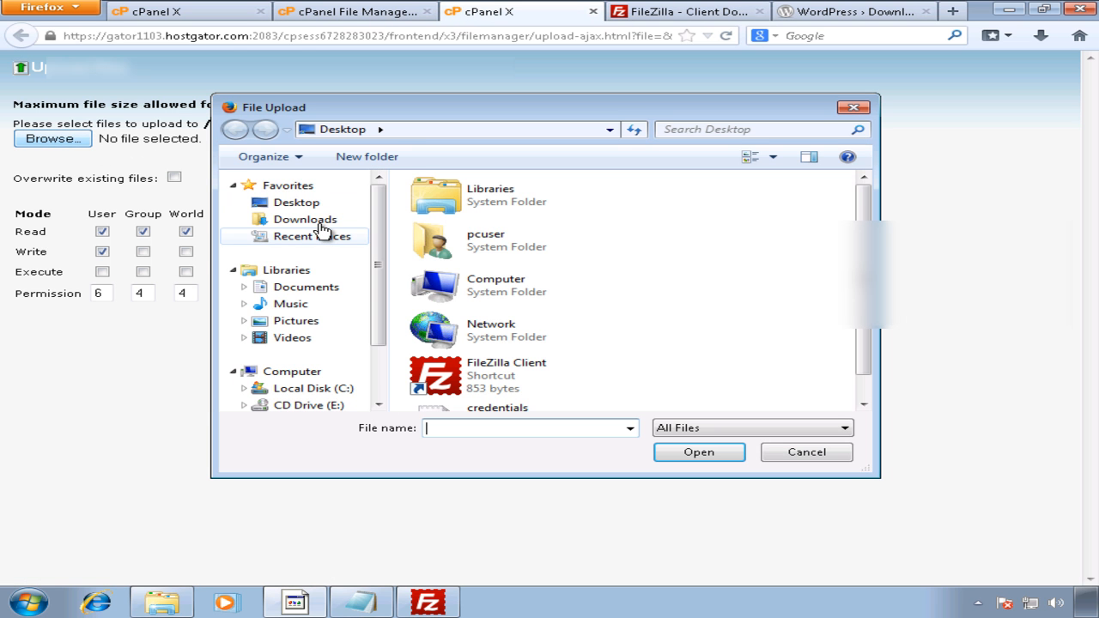
left_click(318, 222)
left_click(445, 206)
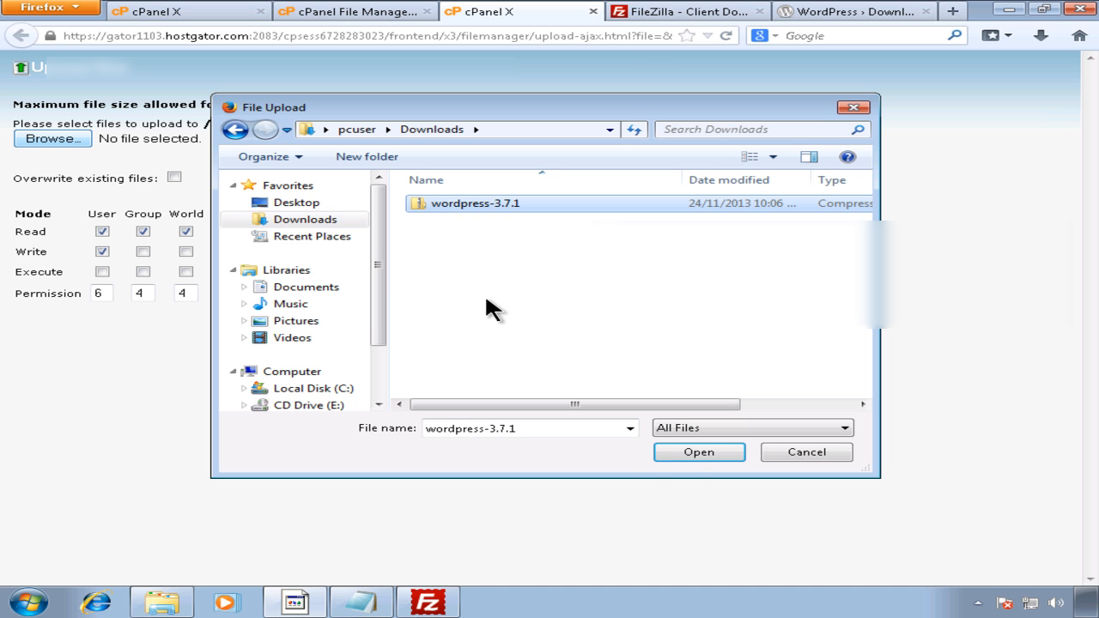
left_click(670, 457)
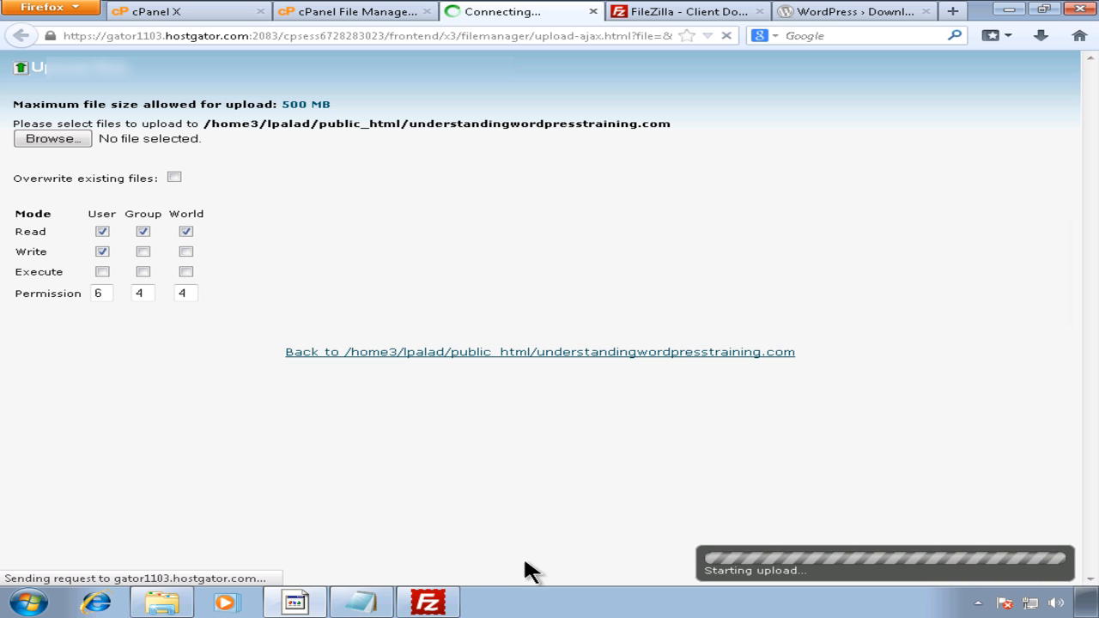
left_click(449, 603)
left_click(601, 376)
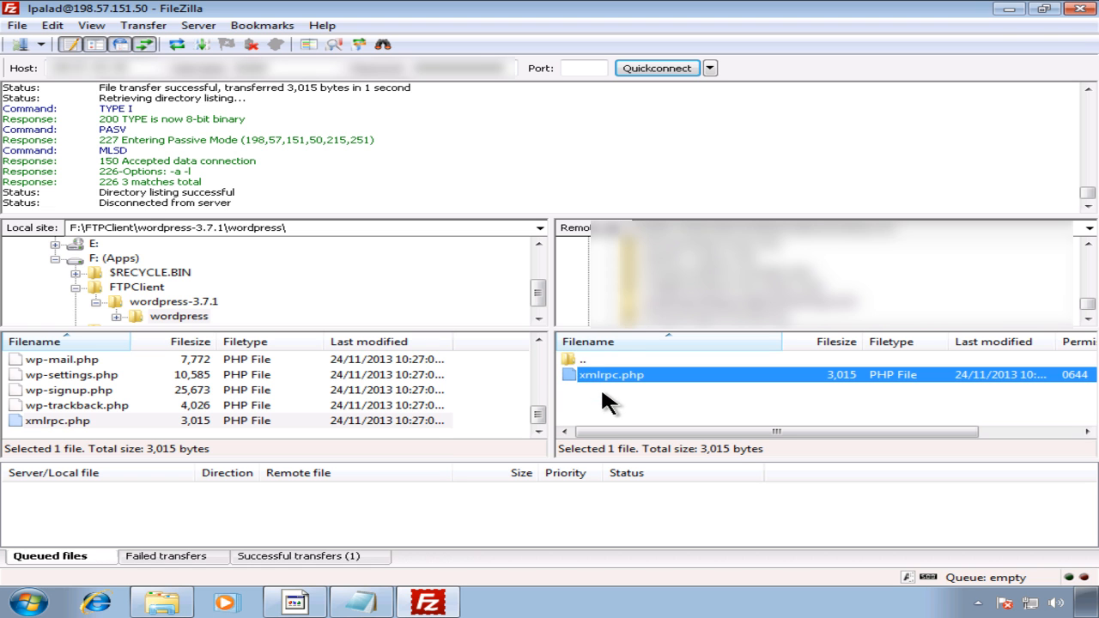
Step: Delete xmlrpc.php from the server, confirming with Yes
key("Delete")
left_click(560, 353)
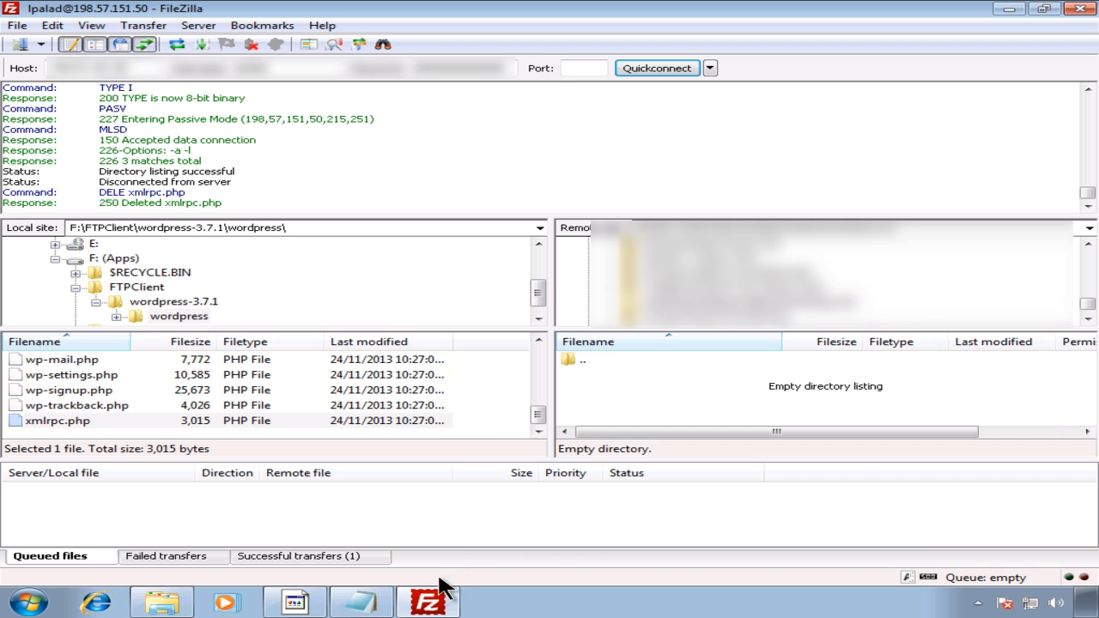
left_click(295, 601)
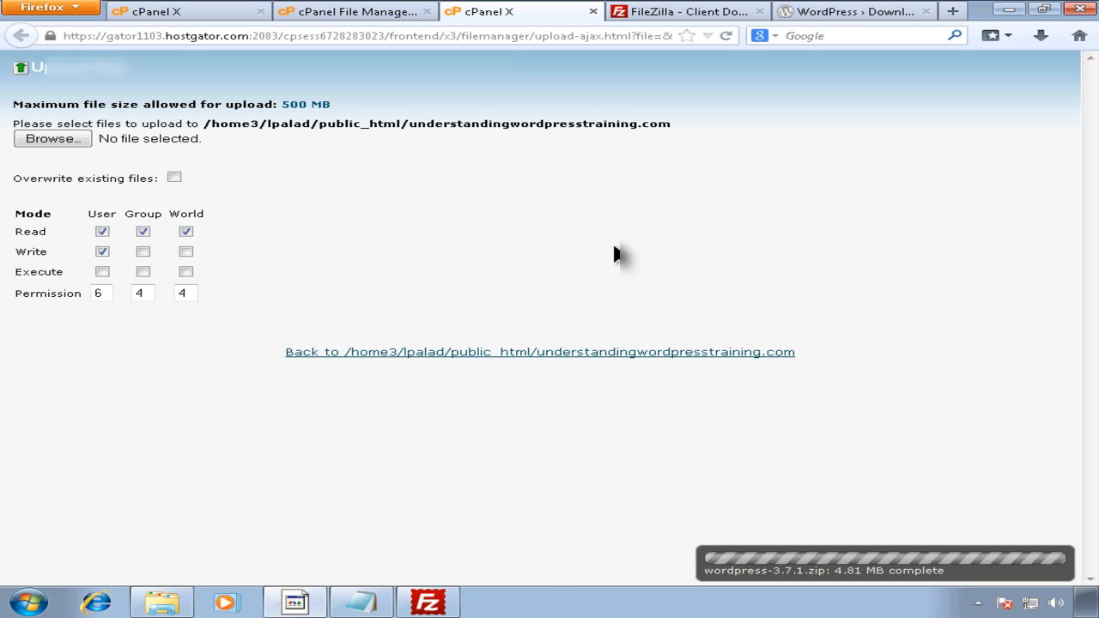
Step: Reload the domain folder so wordpress-3.7.1.zip (4.81 MB) appears, select it, and expand public_html
left_click(593, 12)
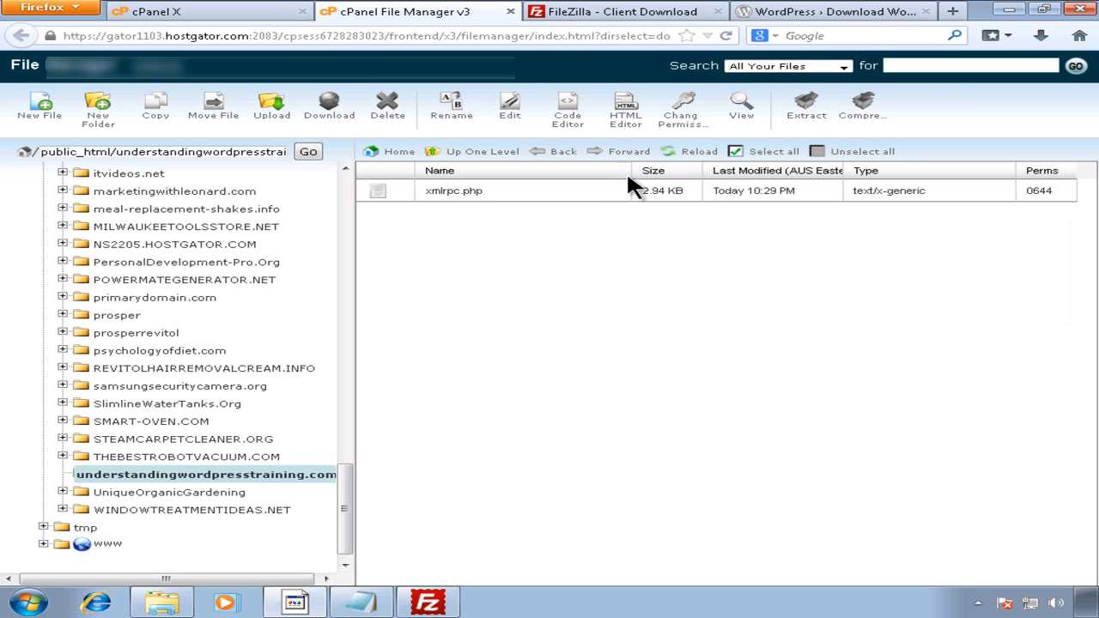
left_click(726, 36)
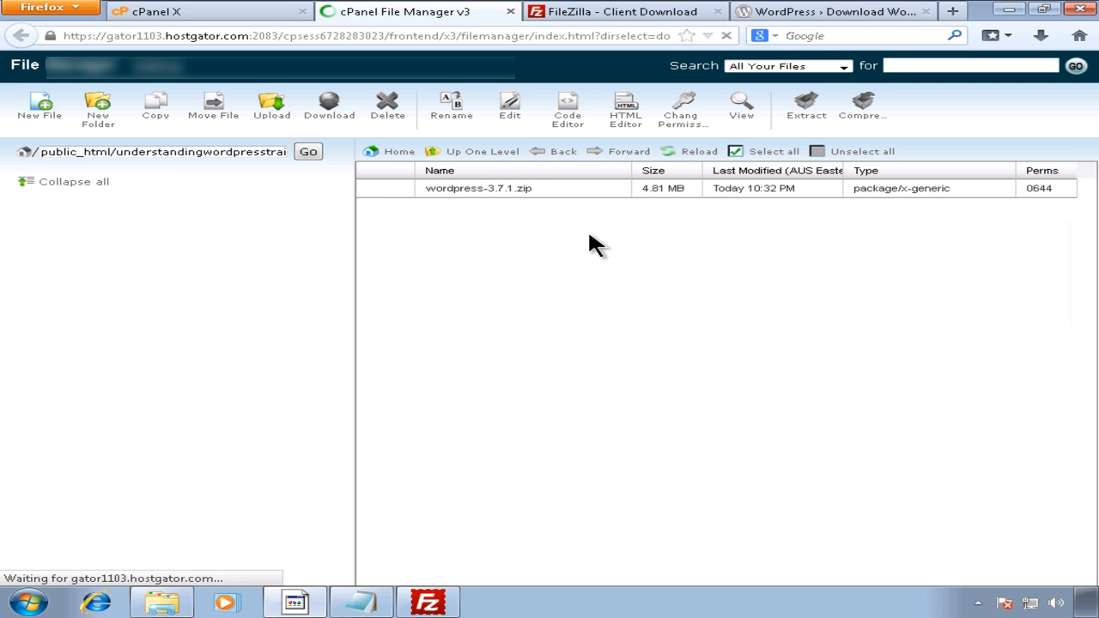
left_click(515, 194)
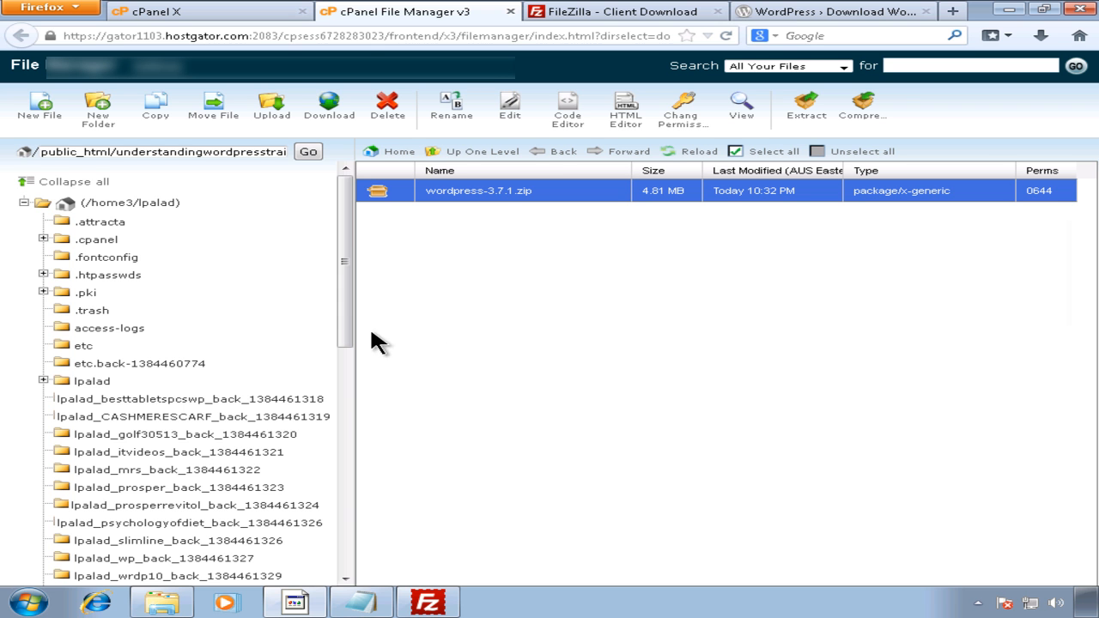
left_click_drag(346, 299, 329, 533)
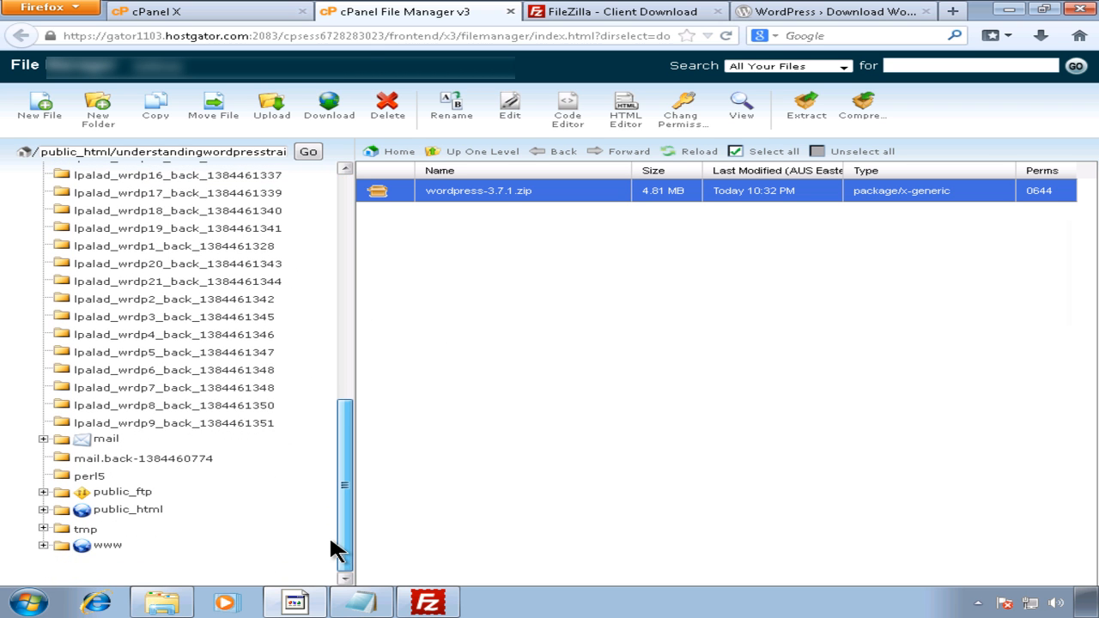
left_click(43, 510)
scroll(193, 471, "down", 1)
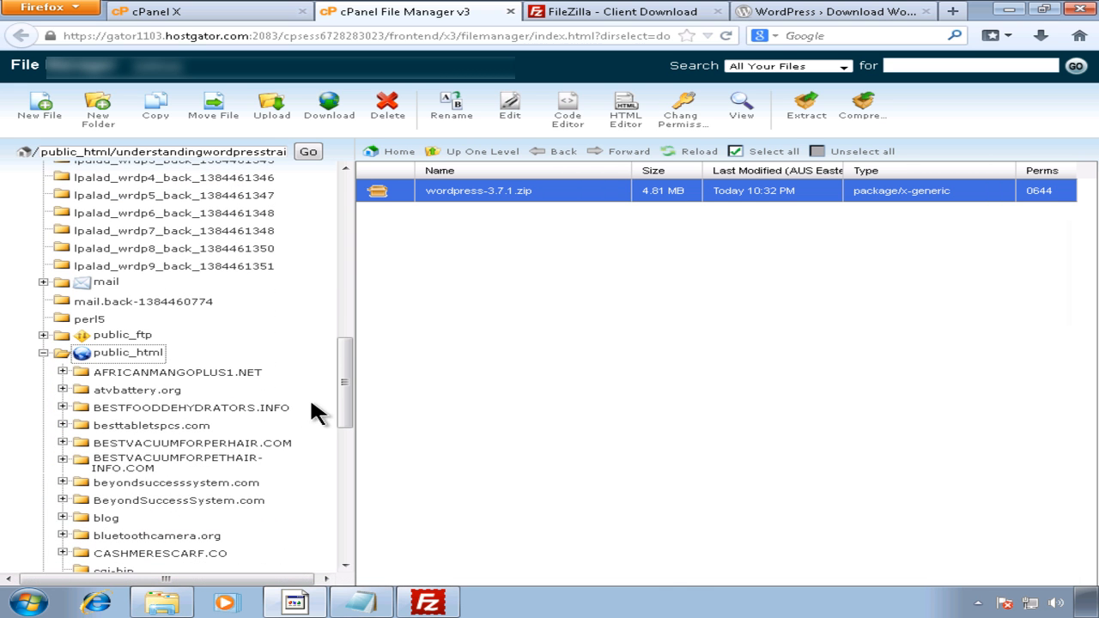
left_click_drag(340, 390, 333, 507)
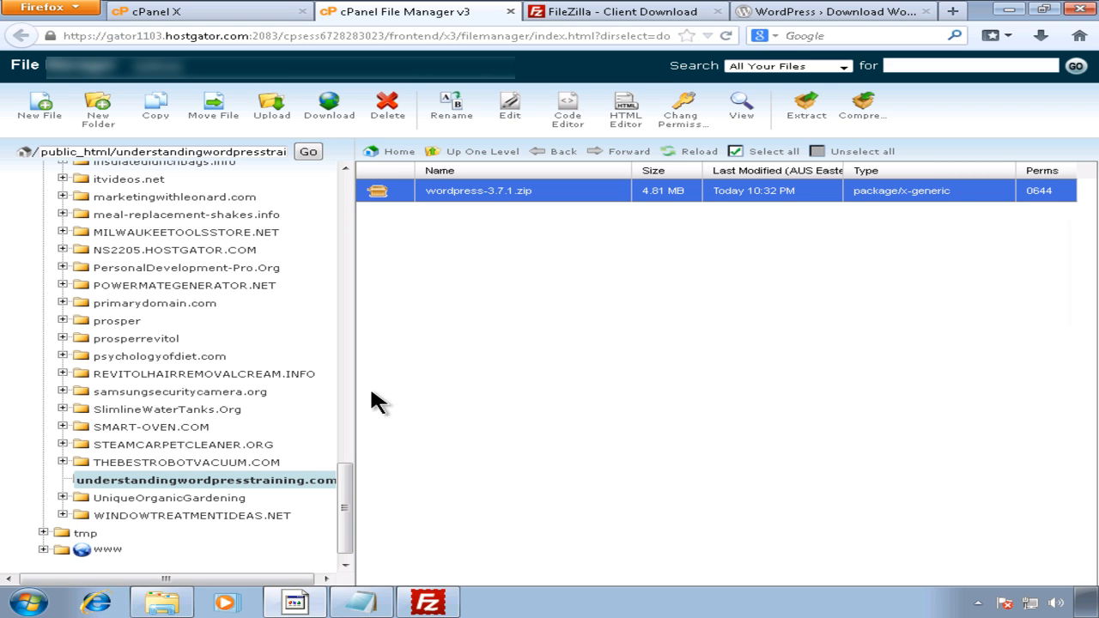
Step: Extract wordpress-3.7.1.zip into /public_html/understandingwordpresstraining.com, producing a wordpress folder
left_click(799, 115)
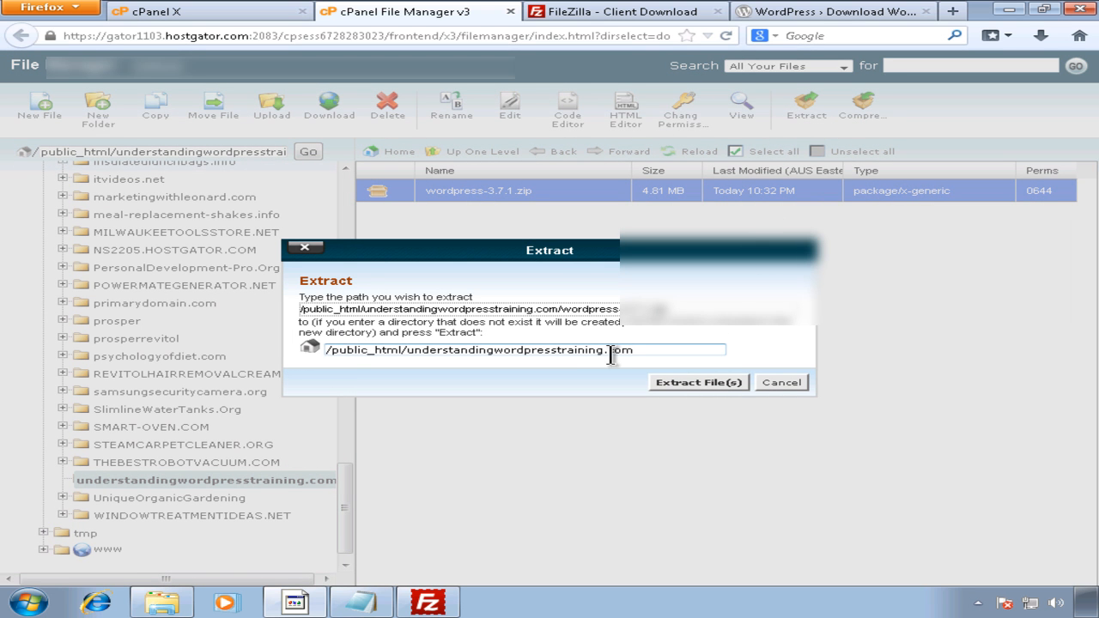
left_click_drag(657, 351, 407, 353)
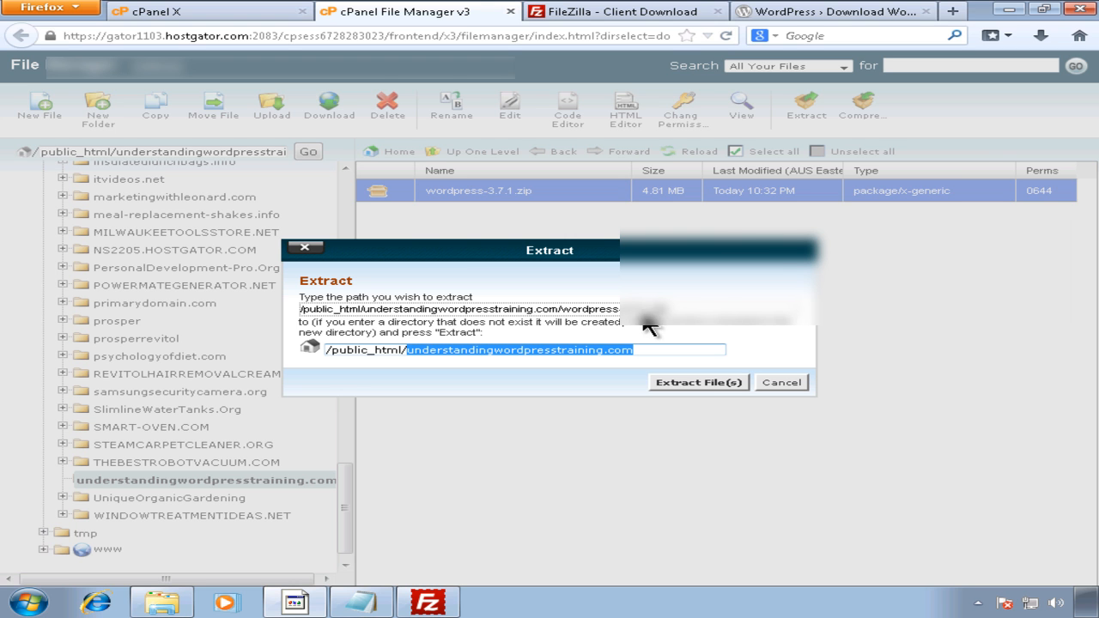
left_click_drag(668, 311, 564, 309)
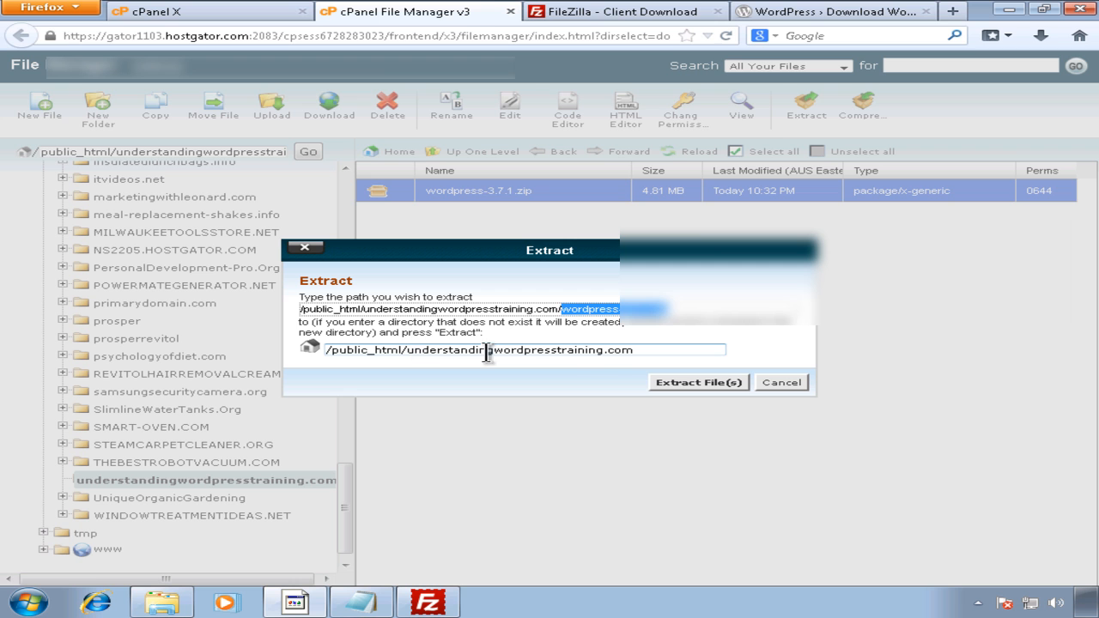
left_click(634, 351)
left_click_drag(636, 350, 415, 352)
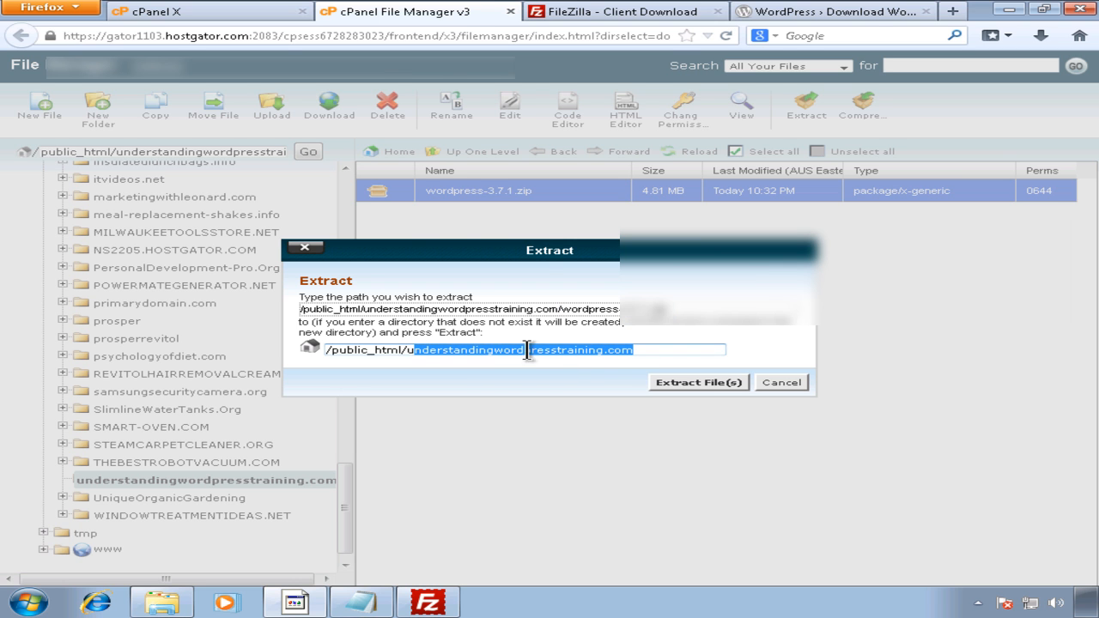
left_click(677, 378)
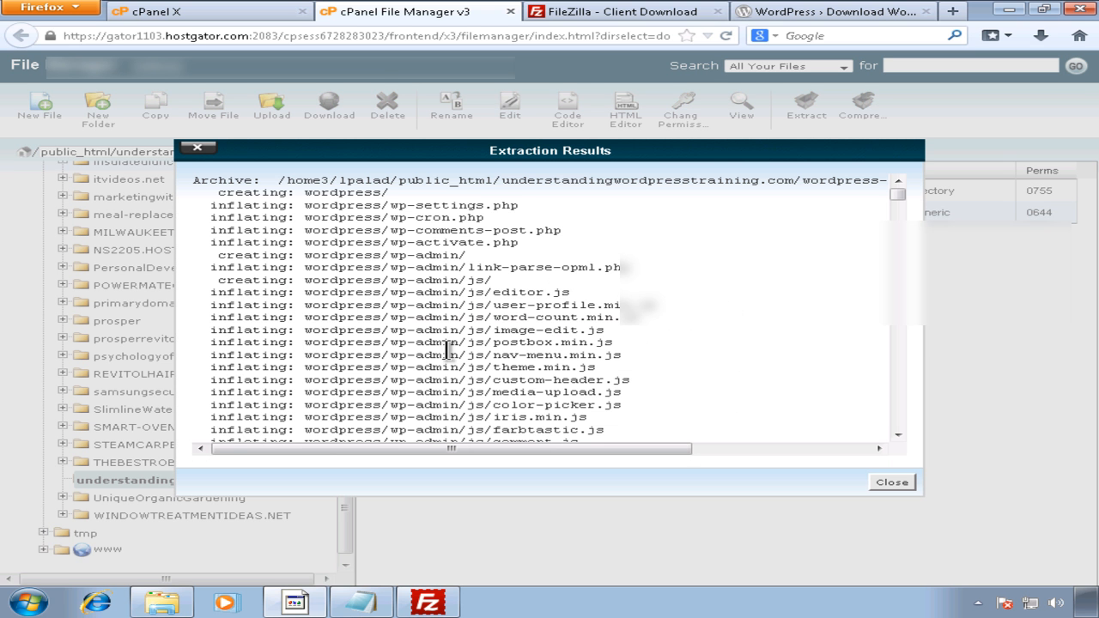
left_click(892, 483)
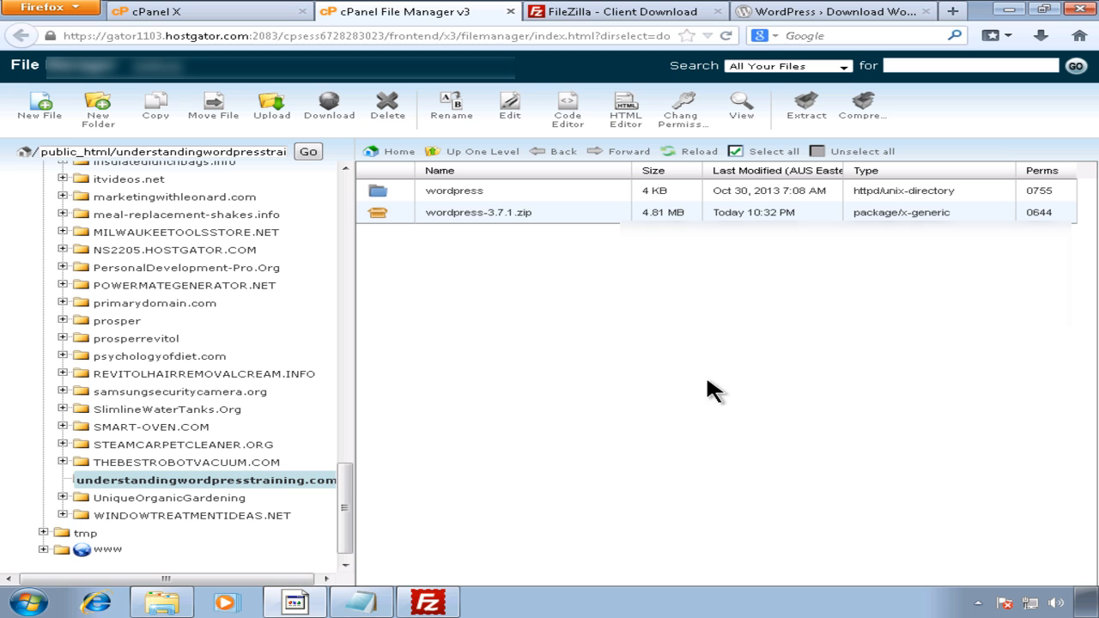
left_click(459, 221)
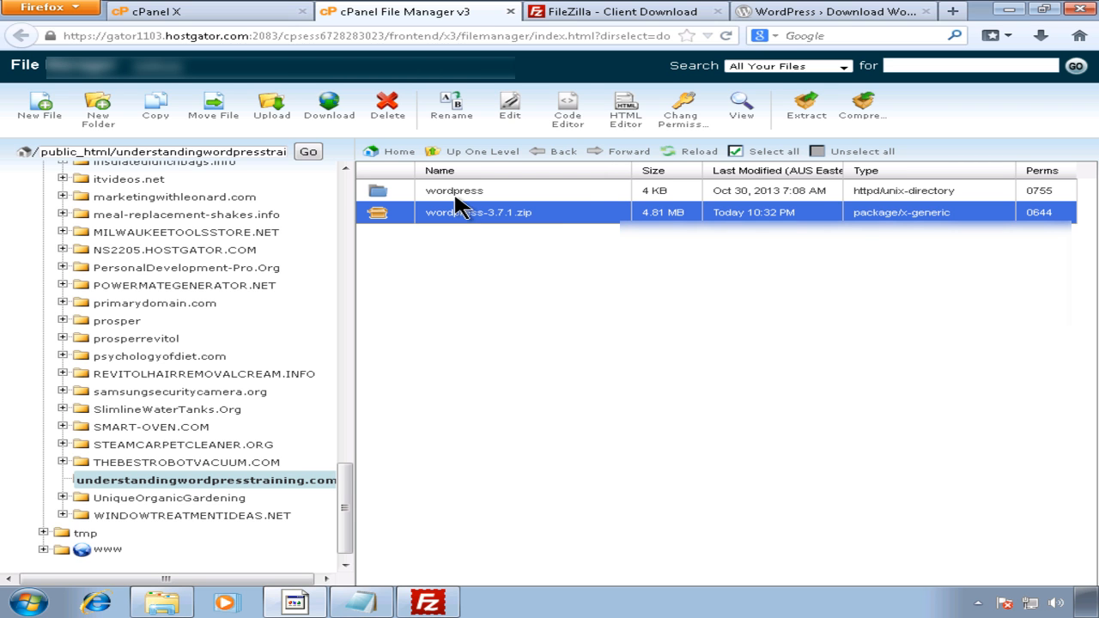
left_click(459, 206)
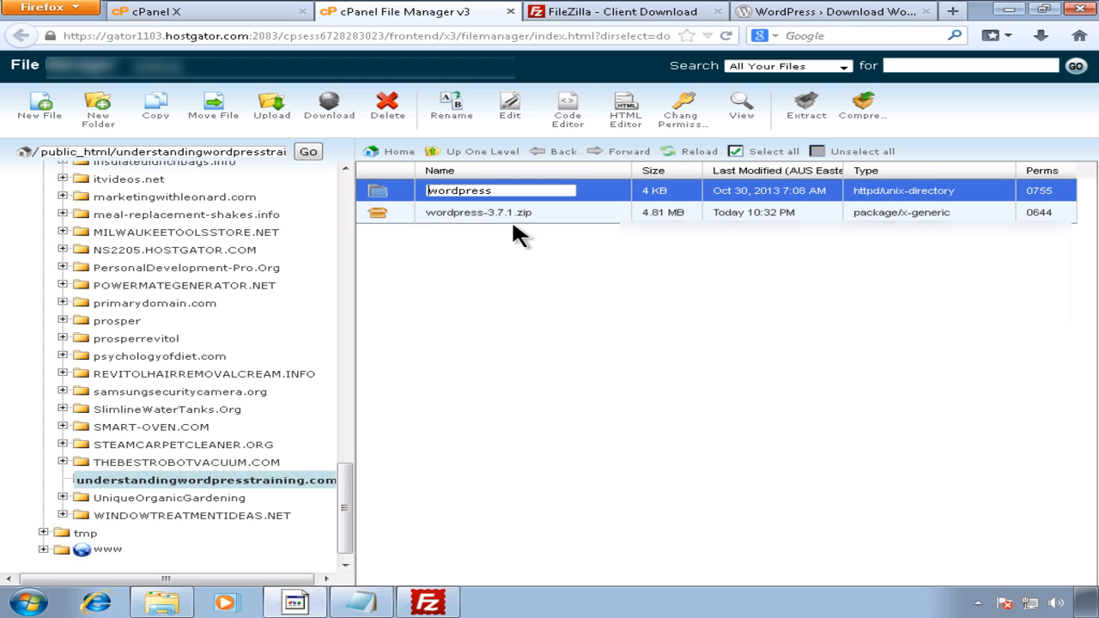
double_click(382, 196)
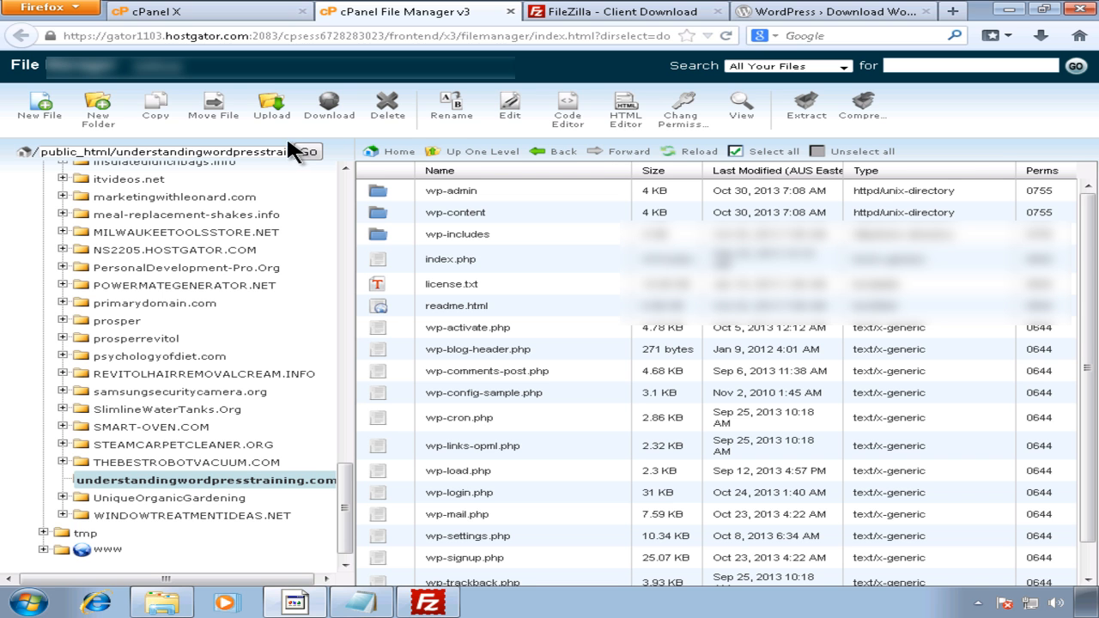
left_click(256, 482)
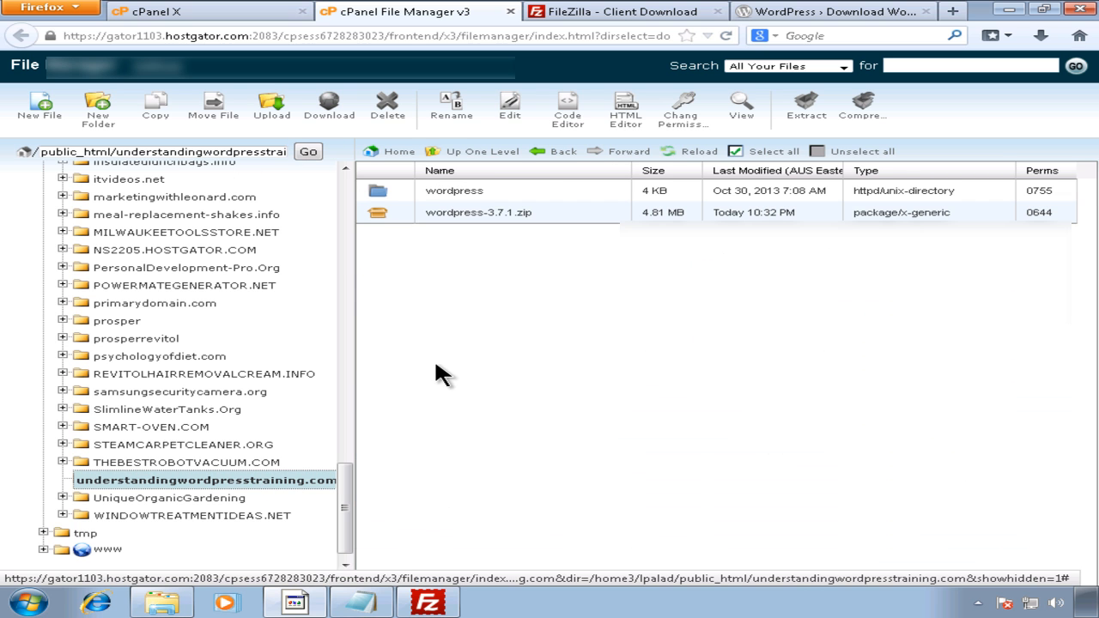
left_click(507, 217)
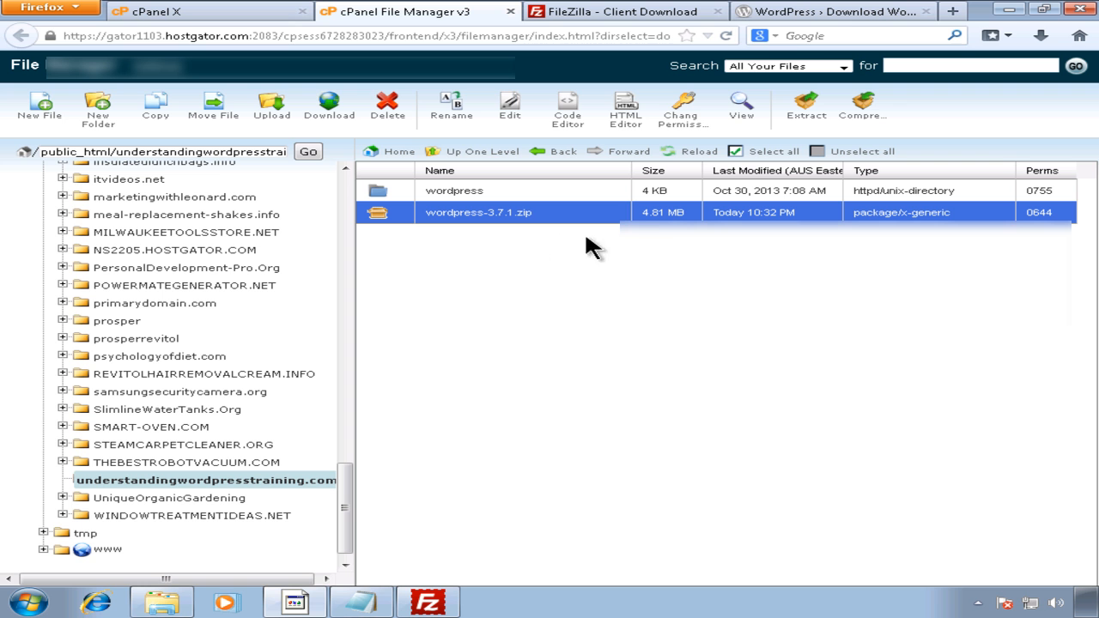
Step: Delete wordpress-3.7.1.zip and refresh the understandingwordpresstraining.com folder listing
left_click(387, 107)
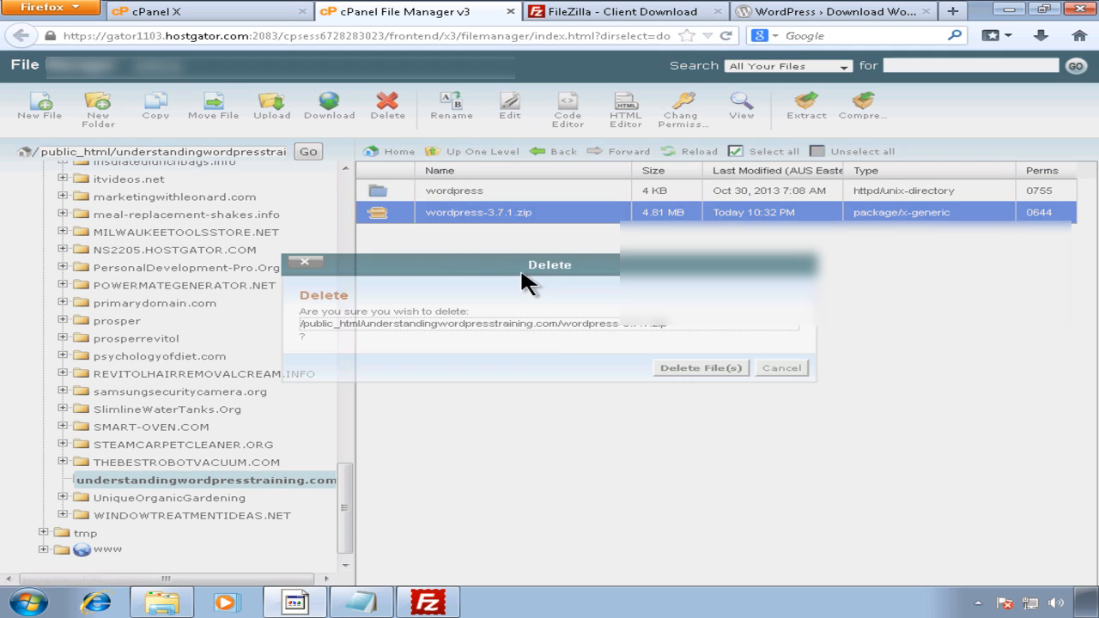
left_click(688, 370)
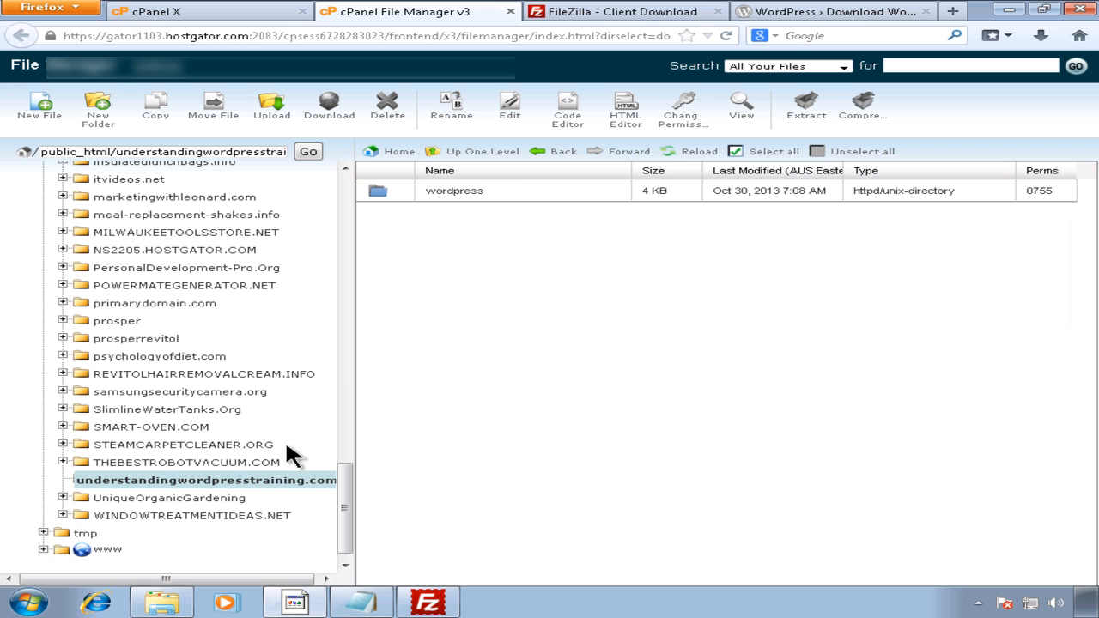
left_click(270, 480)
Step: Open the wordpress folder and select everything from wp-admin down to xmlrpc.php
double_click(383, 190)
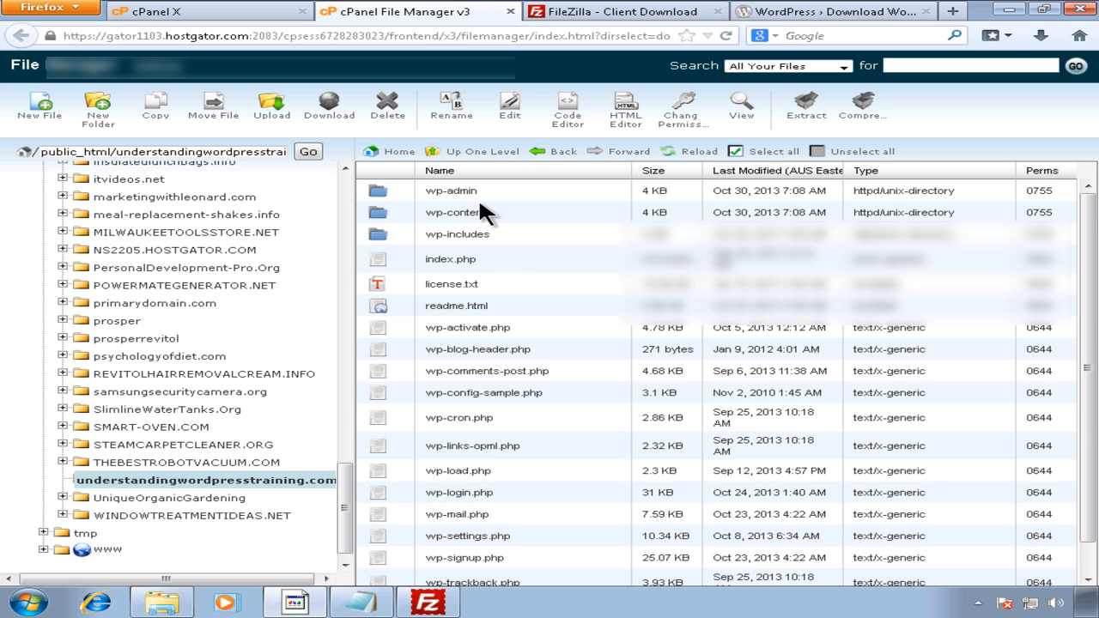
left_click(480, 199)
scroll(645, 350, "down", 1)
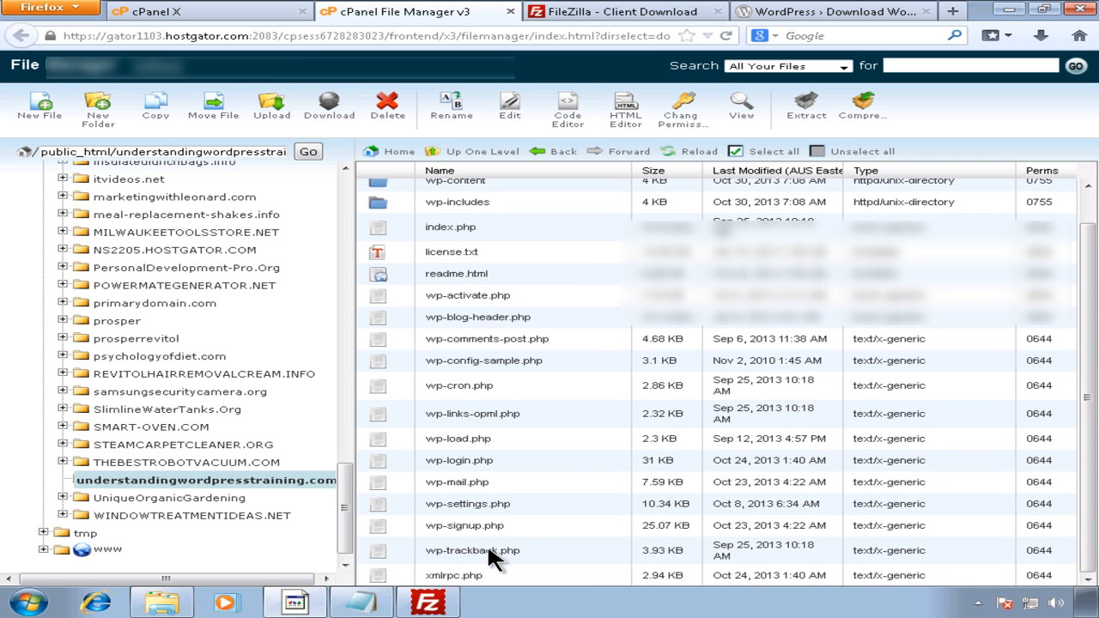
left_click(483, 575, "shift")
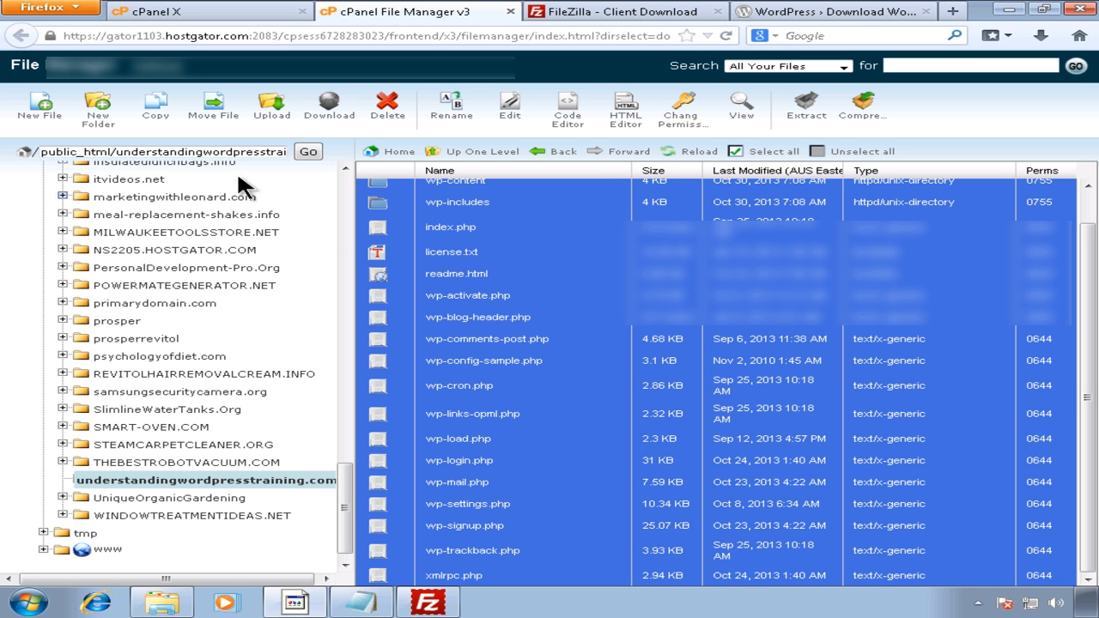
Step: Move the selected files to /public_html/understandingwordpresstraining.com by removing '/wordpress' from the destination
left_click(214, 112)
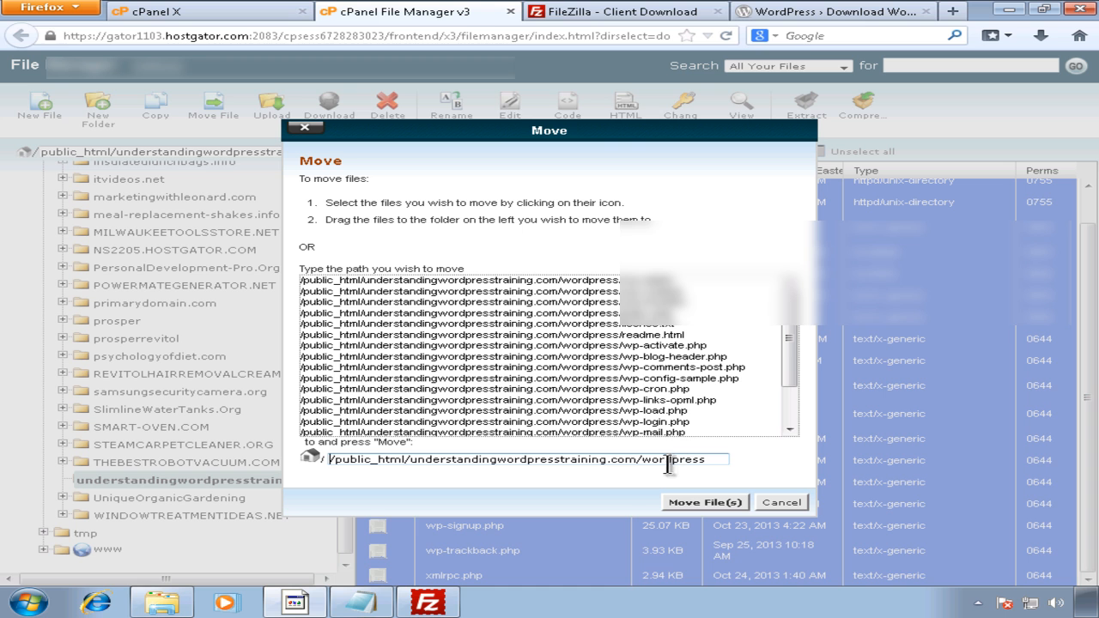
left_click_drag(643, 459, 718, 459)
key("BackSpace")
key("BackSpace")
left_click_drag(653, 460, 409, 465)
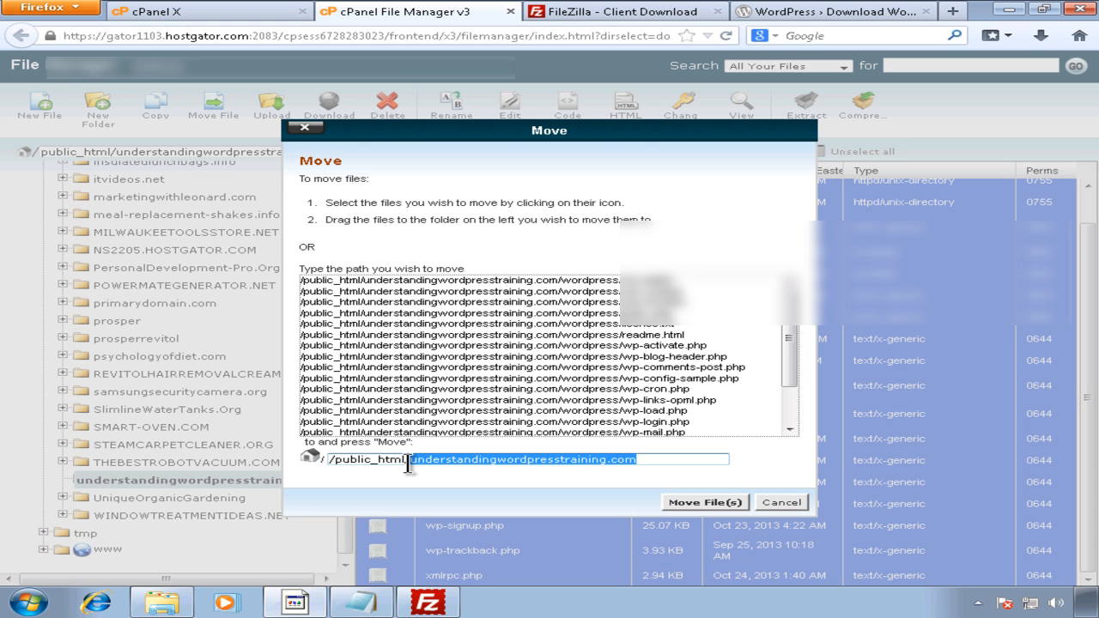
left_click(704, 502)
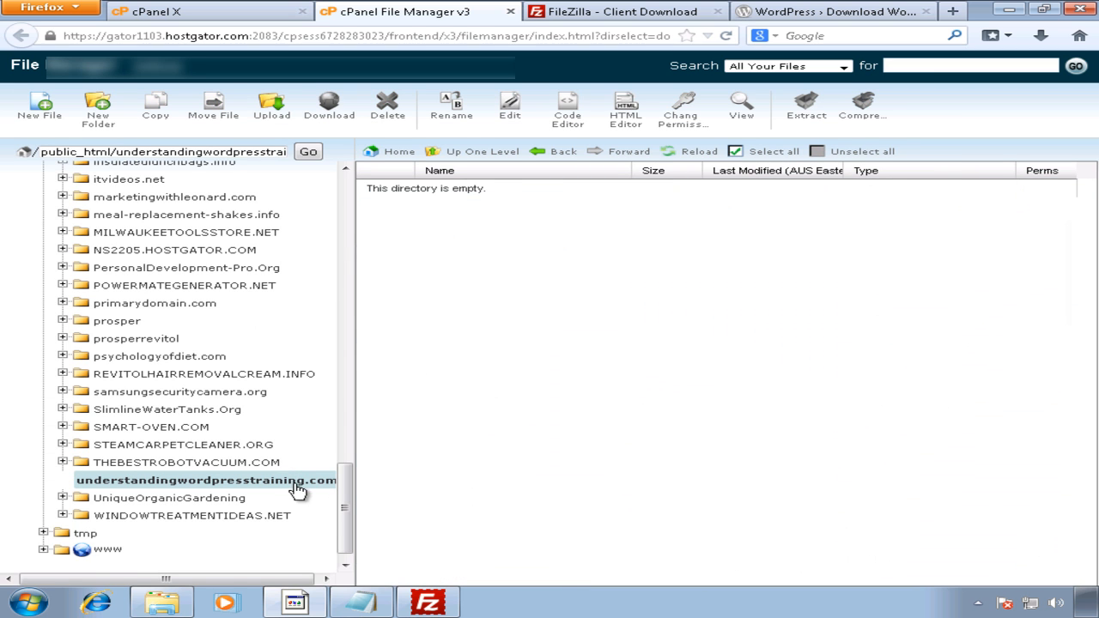
Step: Open the wordpress folder to confirm it is empty, then return to the domain folder
left_click(296, 482)
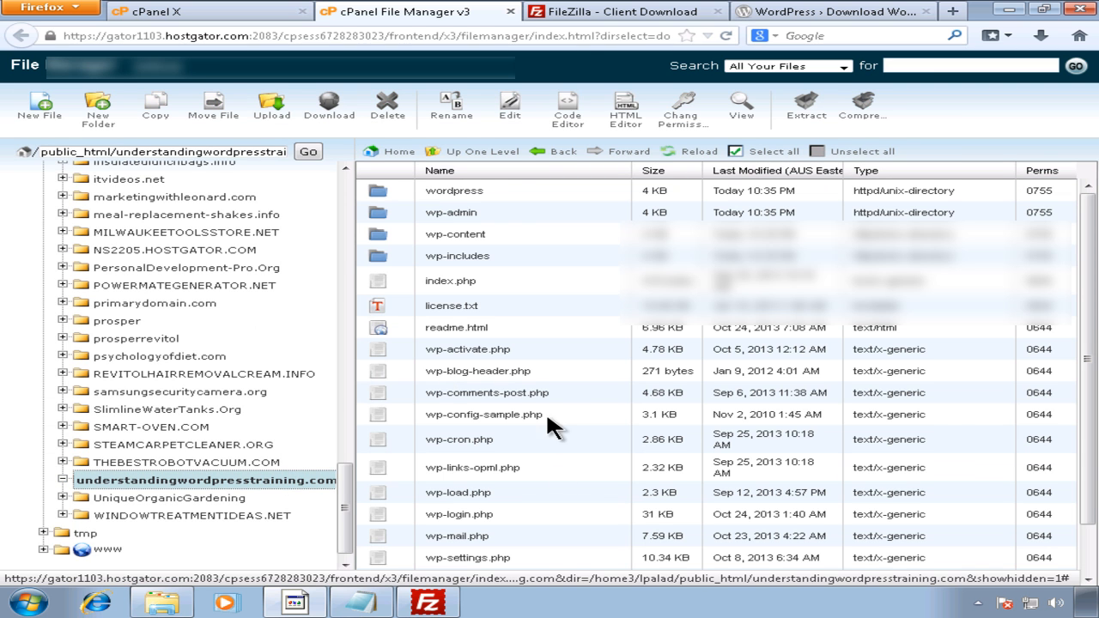
double_click(460, 192)
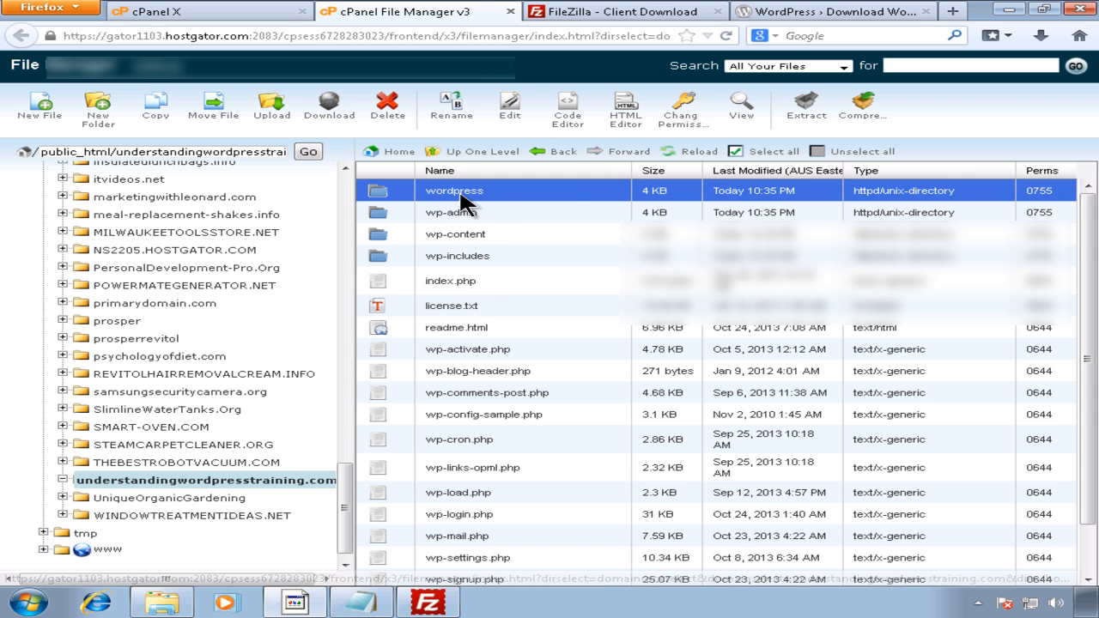
double_click(387, 190)
double_click(385, 192)
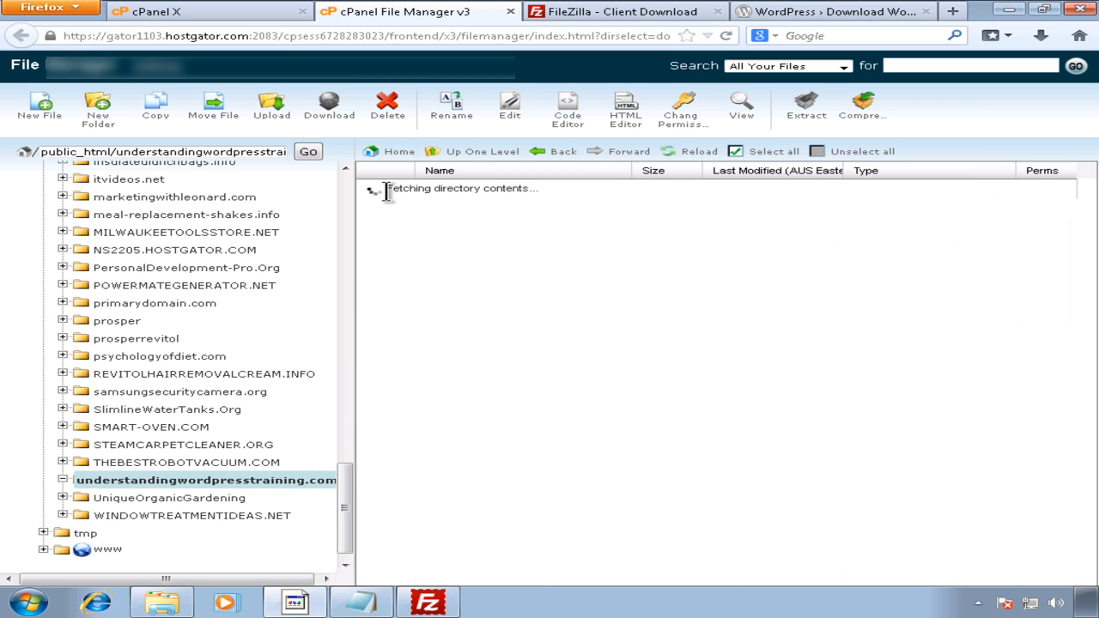
left_click(146, 481)
Step: Delete the empty wordpress folder and check the domain root's file list
left_click(429, 196)
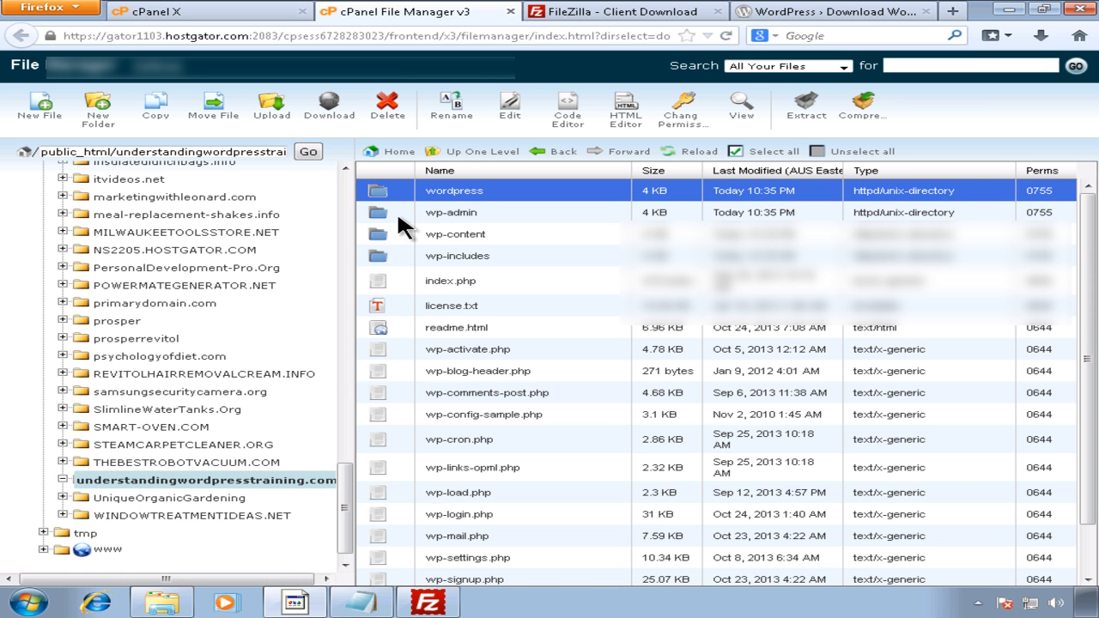
left_click(388, 110)
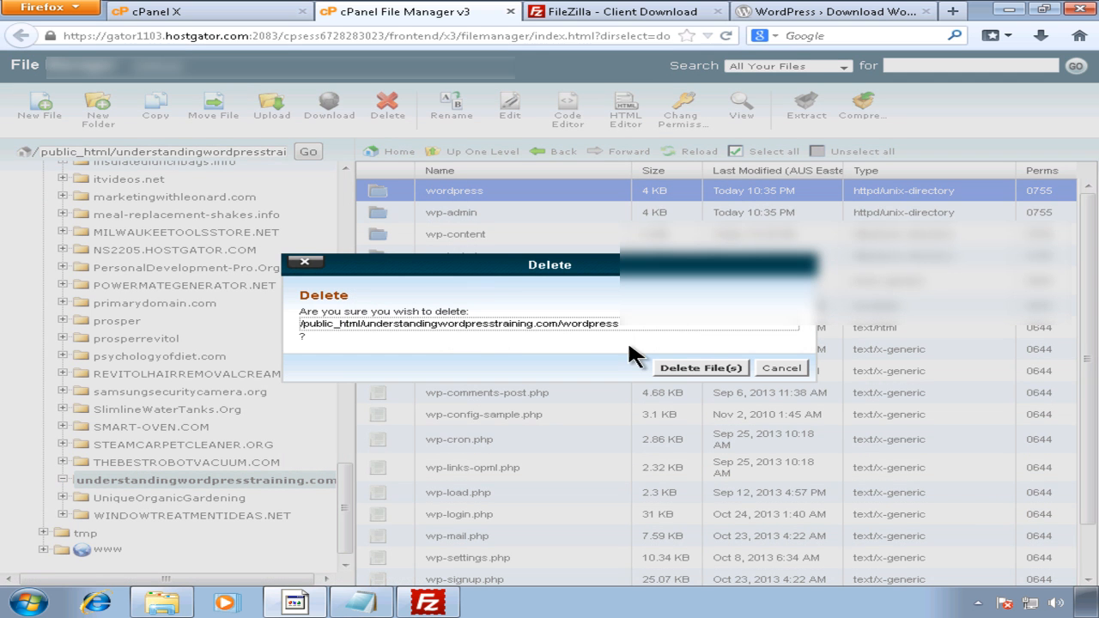
left_click(688, 357)
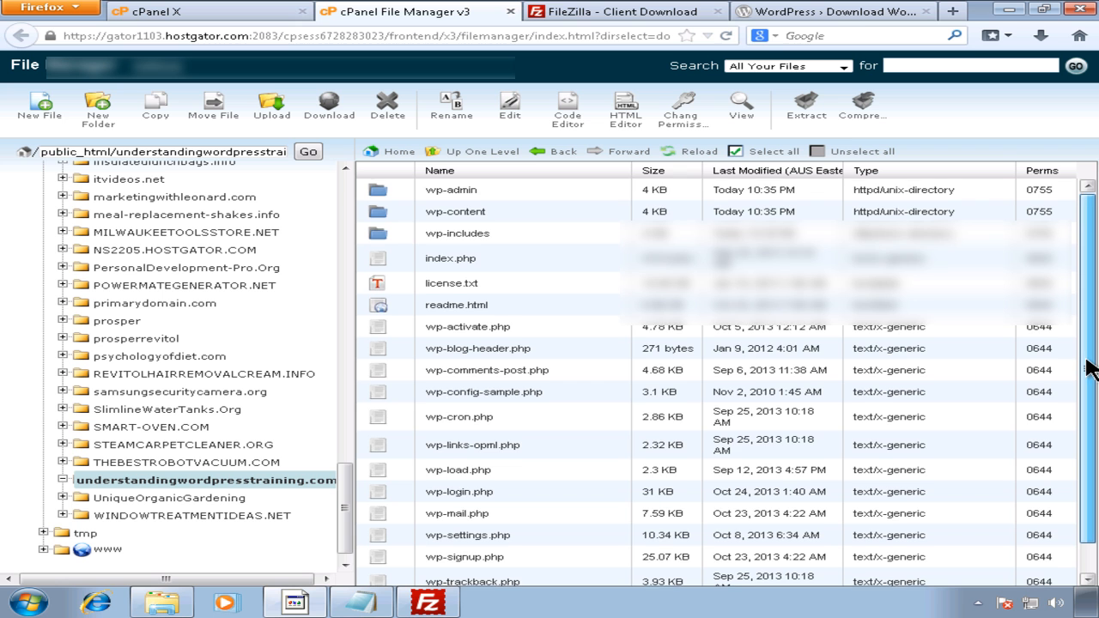
scroll(1089, 363, "down", 2)
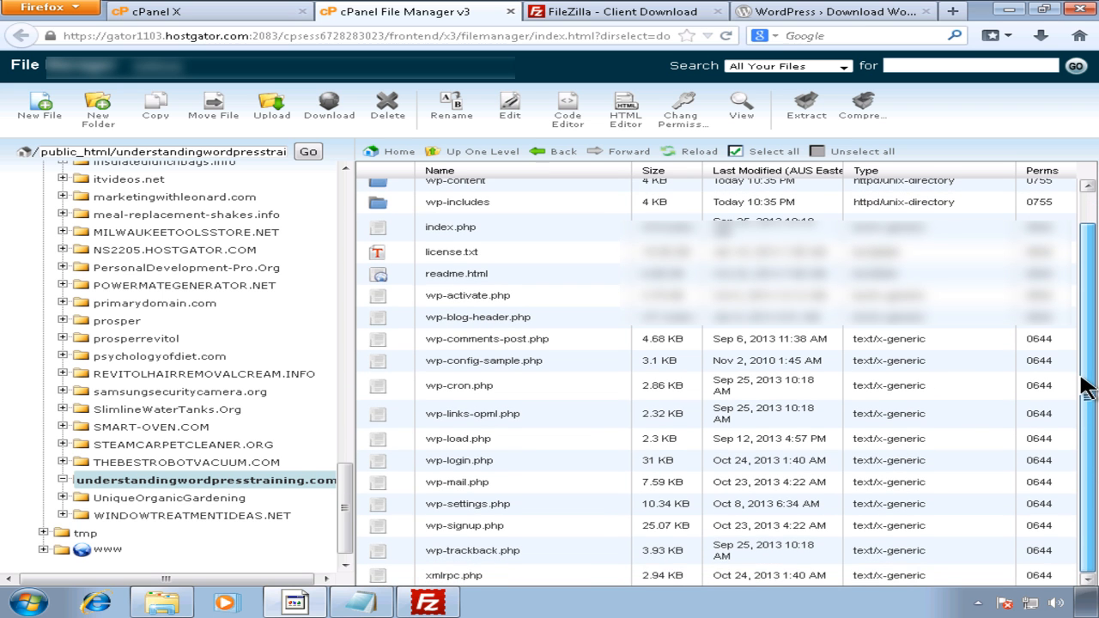
scroll(1083, 343, "up", 2)
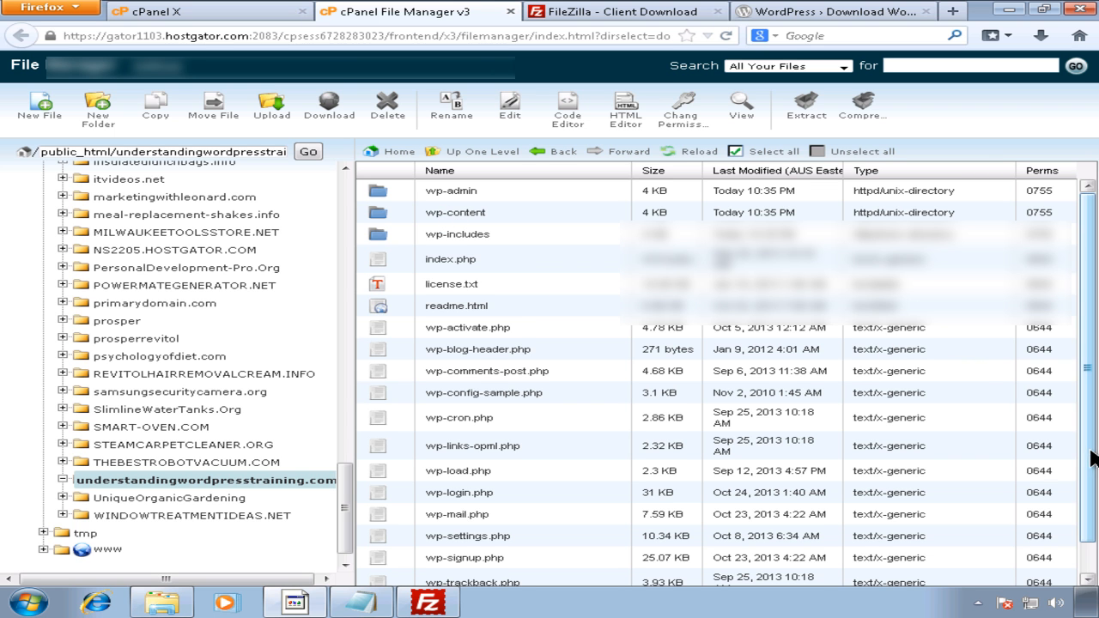
scroll(1086, 516, "down", 2)
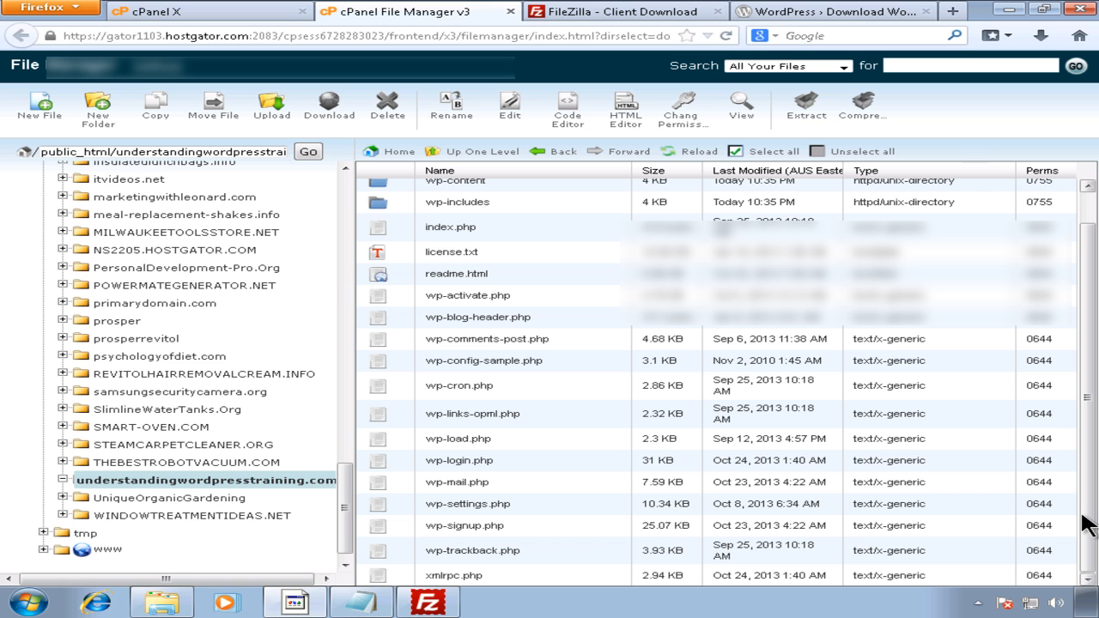
Step: Select all 16 files and 3 folders in FileZilla's local wordpress folder
left_click(427, 603)
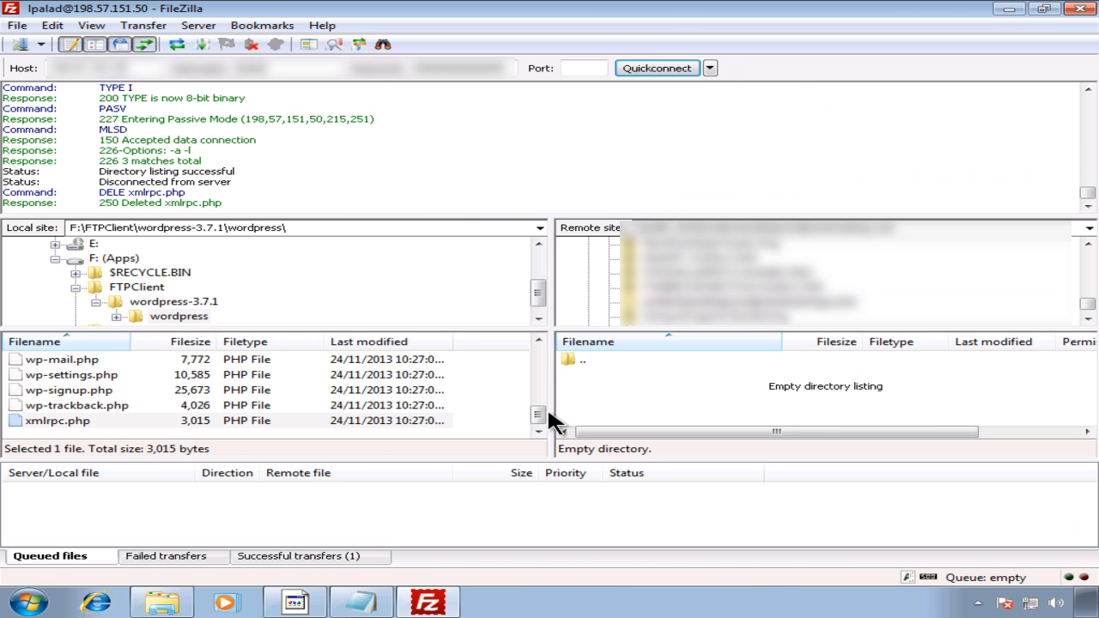
left_click_drag(547, 409, 556, 349)
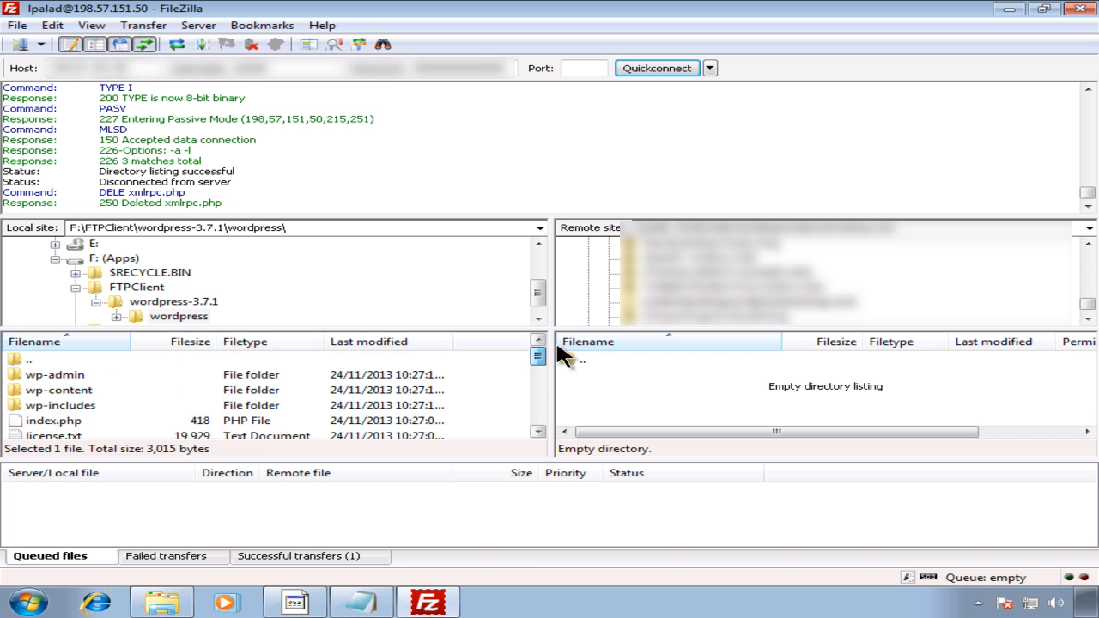
left_click(298, 360)
left_click_drag(538, 354, 532, 422)
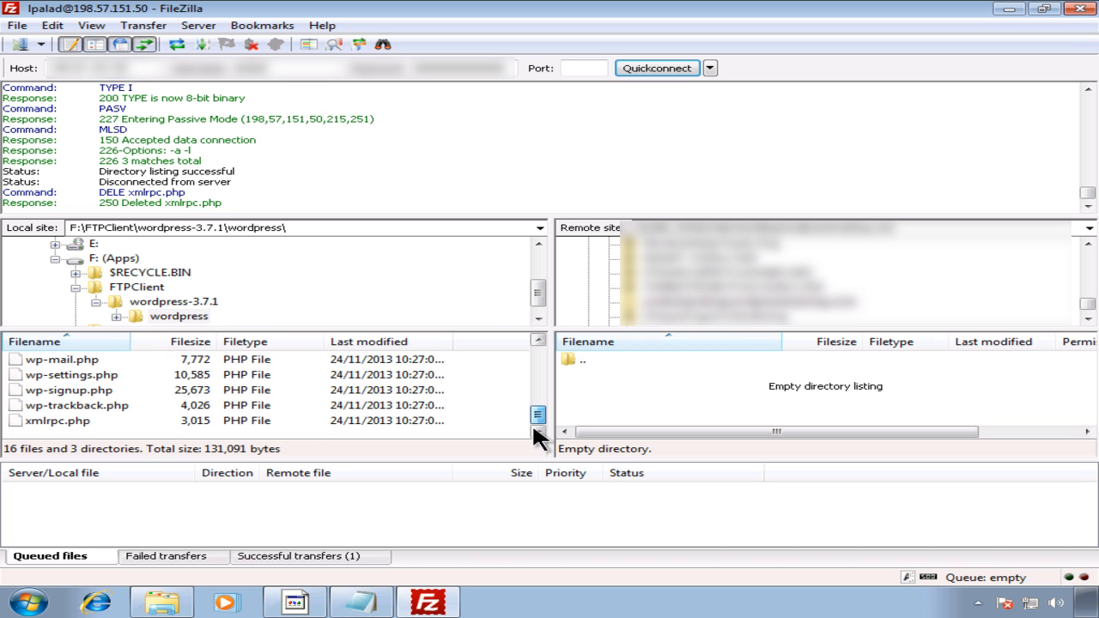
left_click(220, 418, "shift")
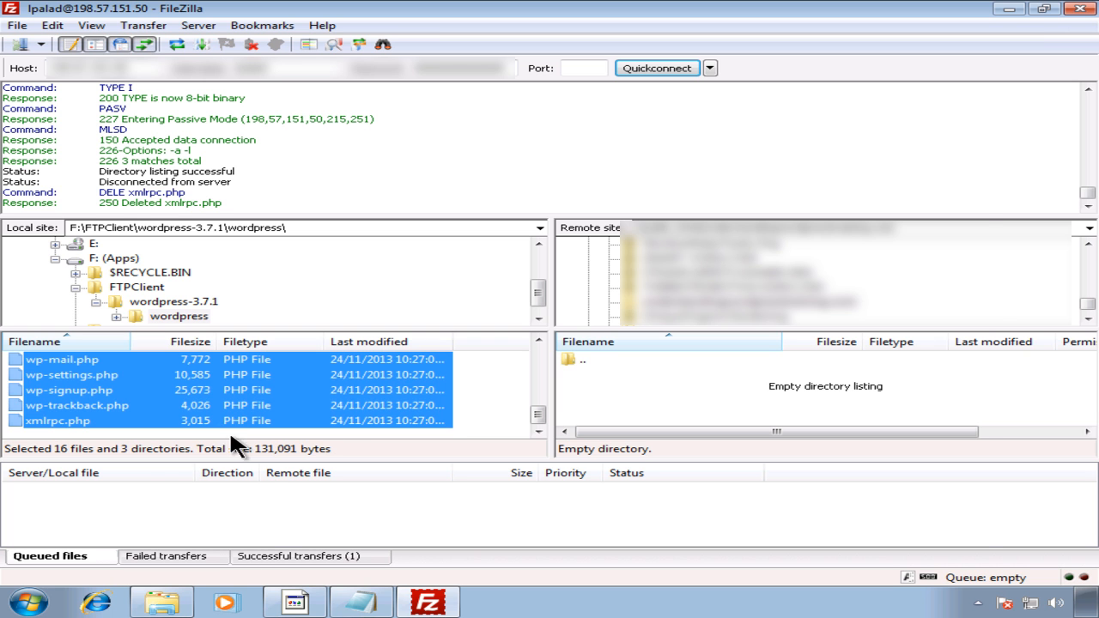
left_click(163, 604)
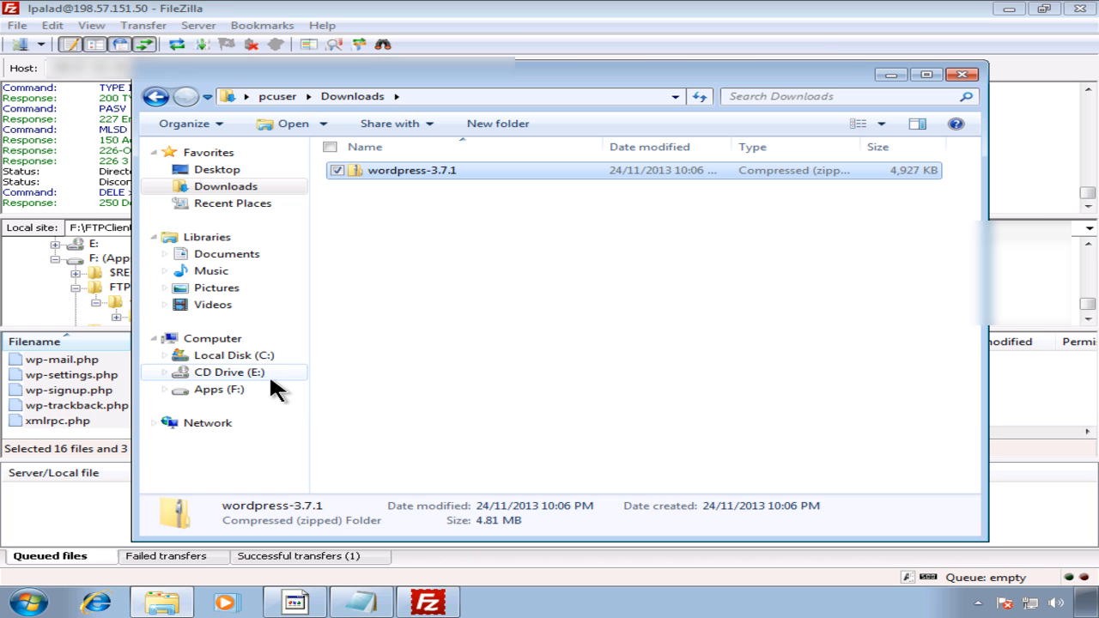
Step: Check Properties of F:\FTPClient\wordpress-3.7.1\wordpress: 13.0 MB, 1,061 files, 111 folders
left_click(225, 389)
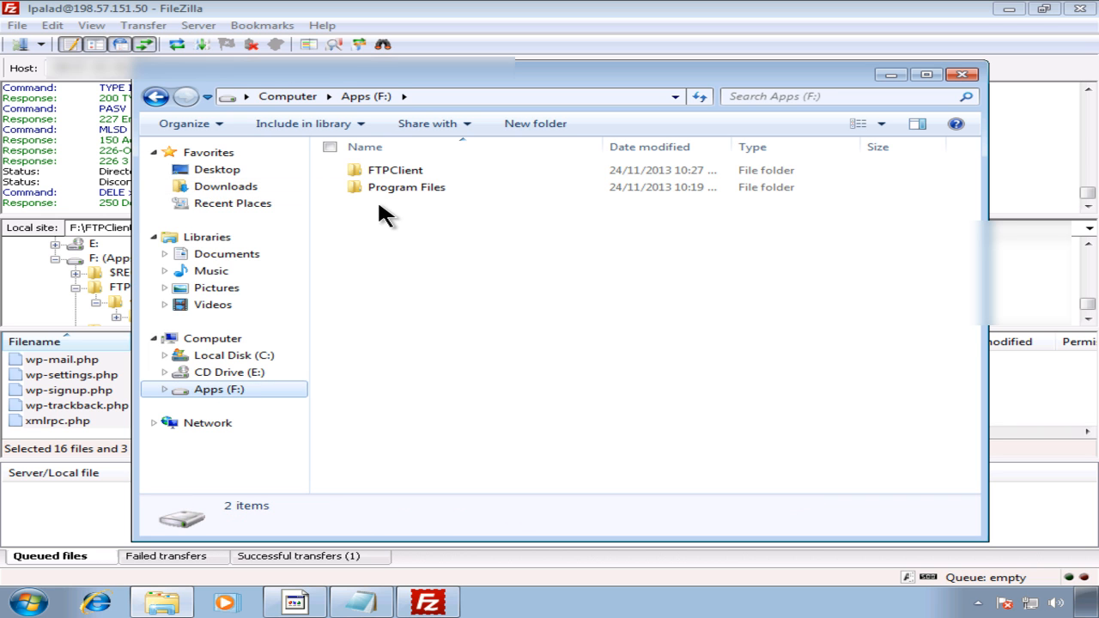
left_click(390, 176)
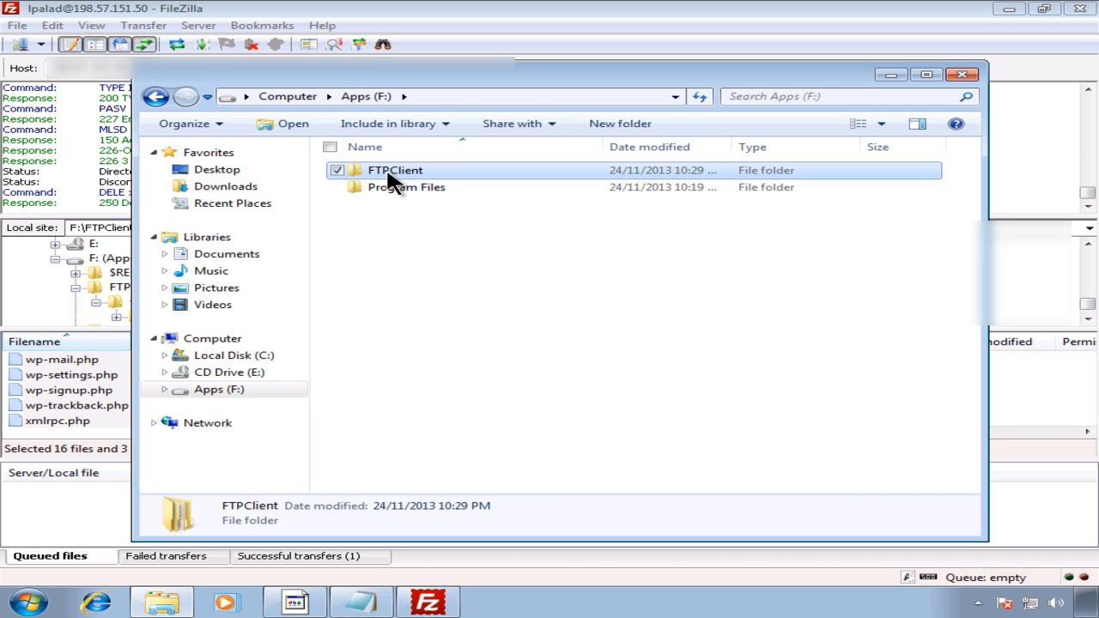
double_click(390, 176)
double_click(410, 170)
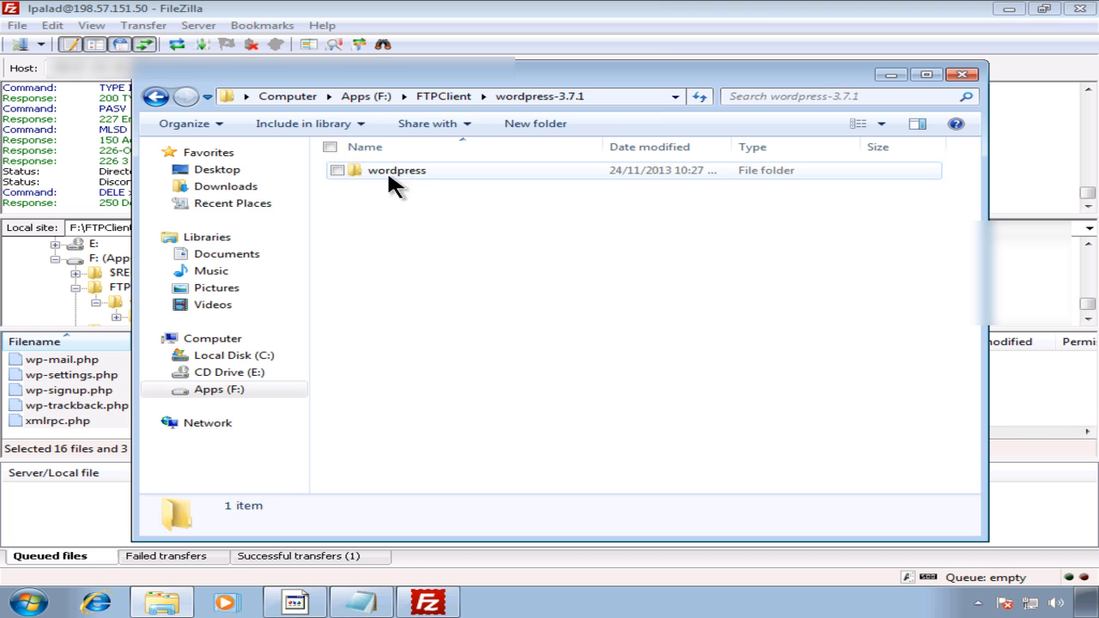
left_click(378, 172)
right_click(378, 175)
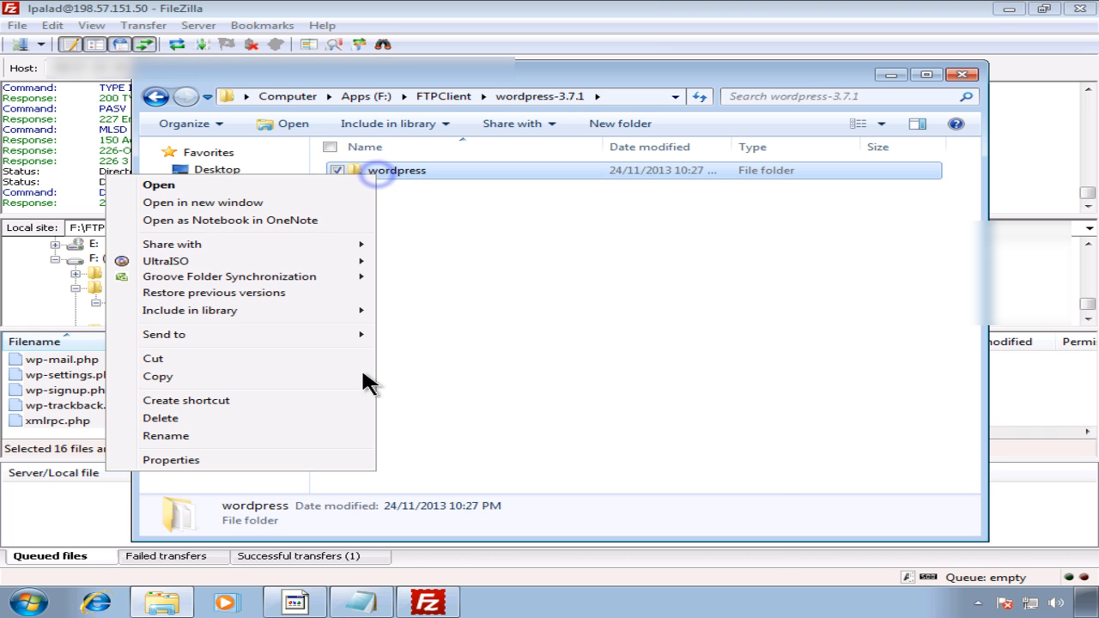
left_click(287, 455)
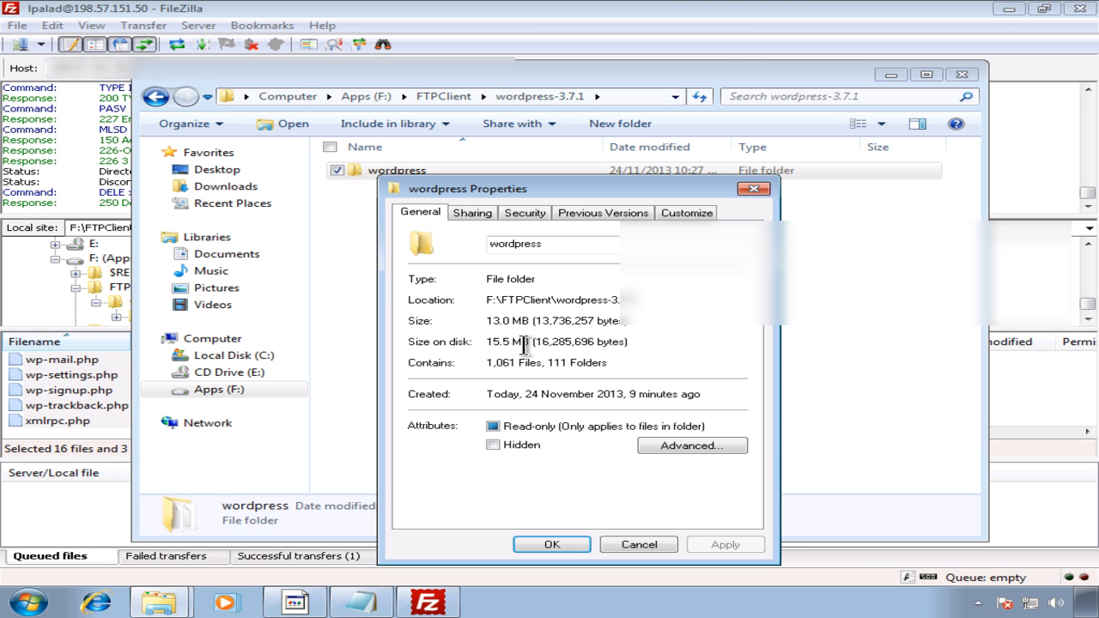
left_click(640, 550)
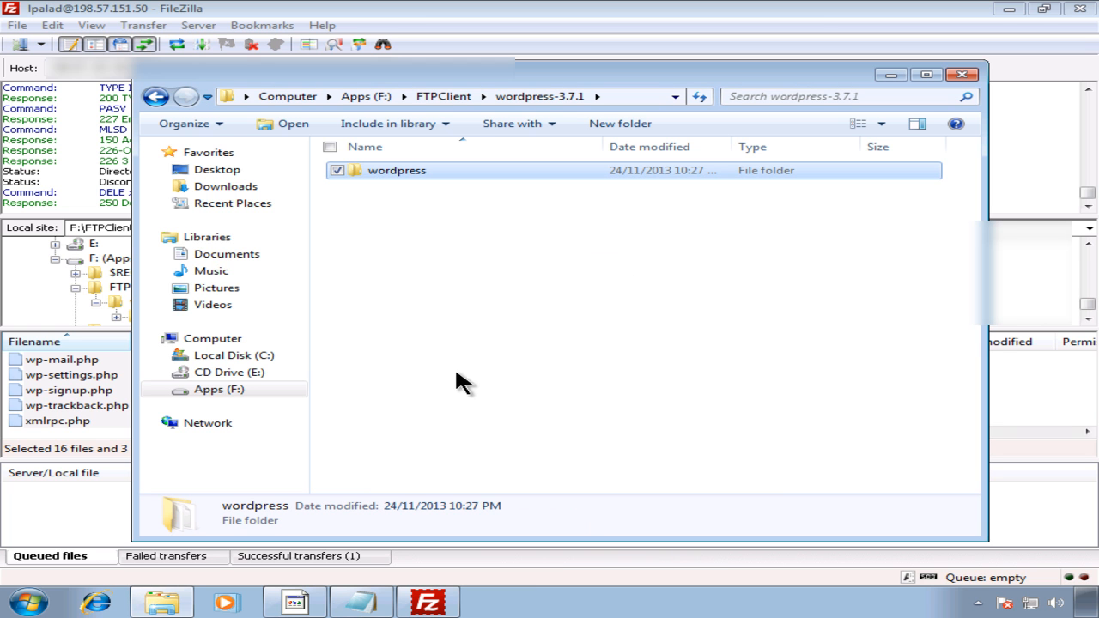
left_click(428, 603)
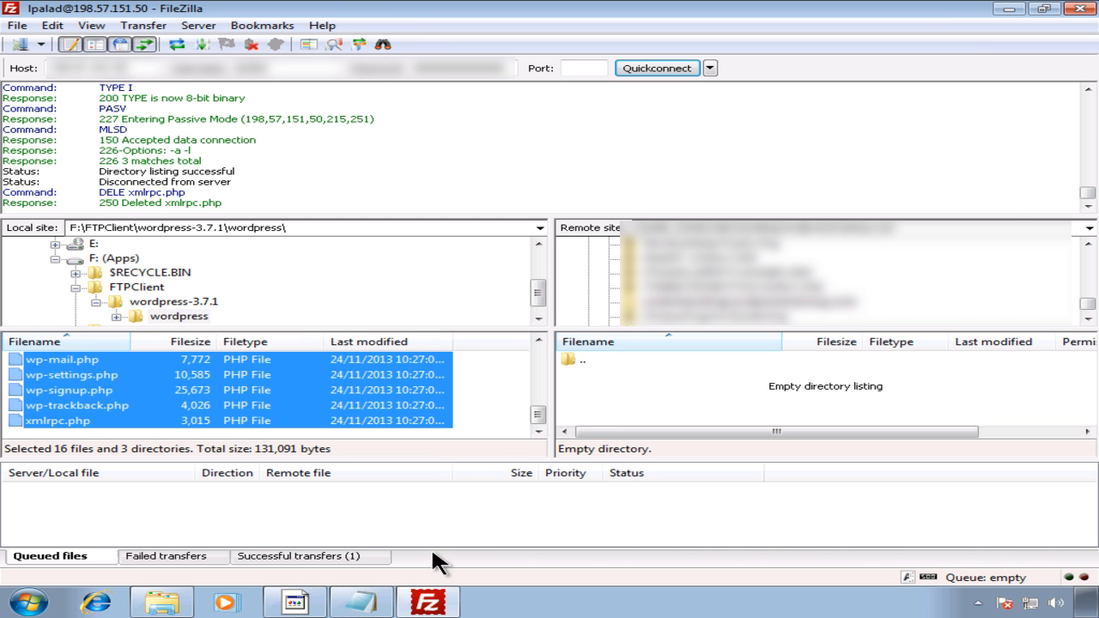
left_click(294, 603)
left_click(182, 346)
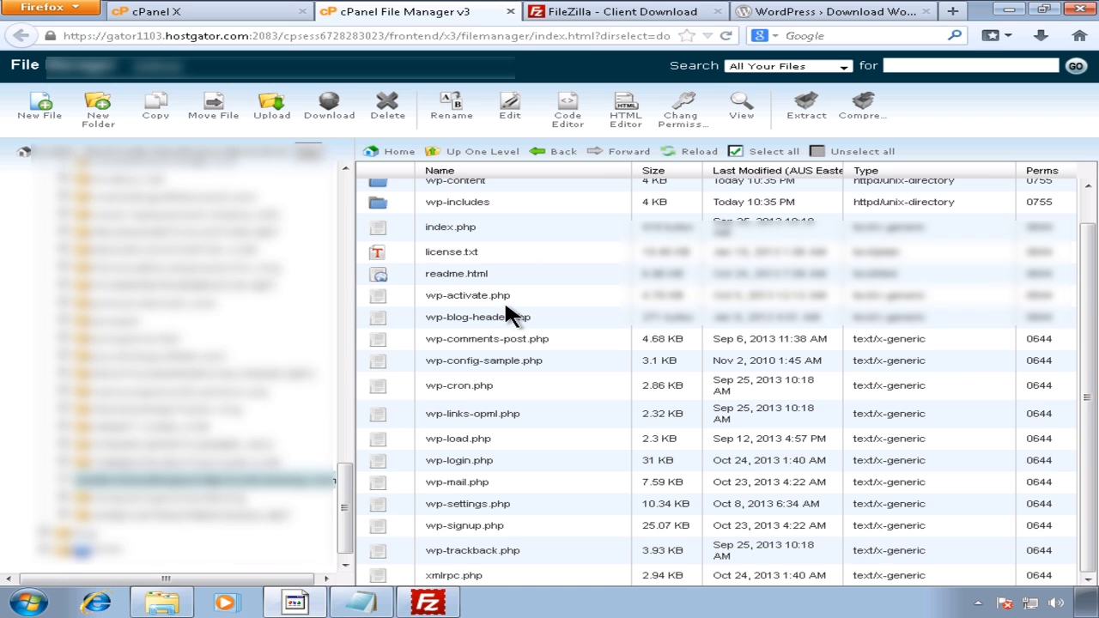
left_click_drag(1080, 392, 1073, 367)
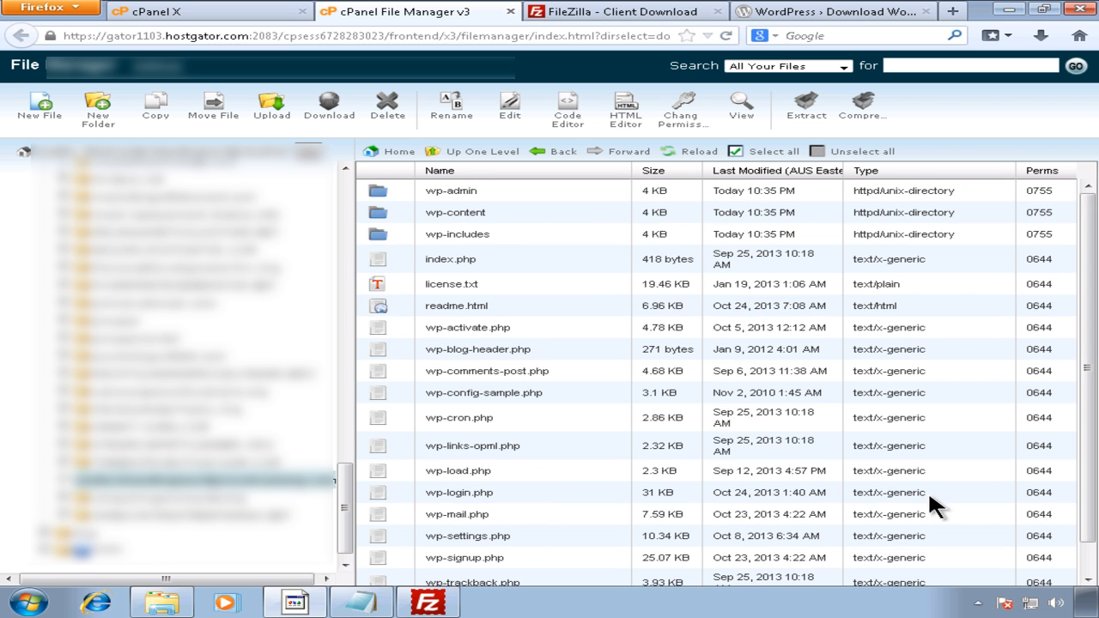
left_click_drag(1094, 501, 1089, 528)
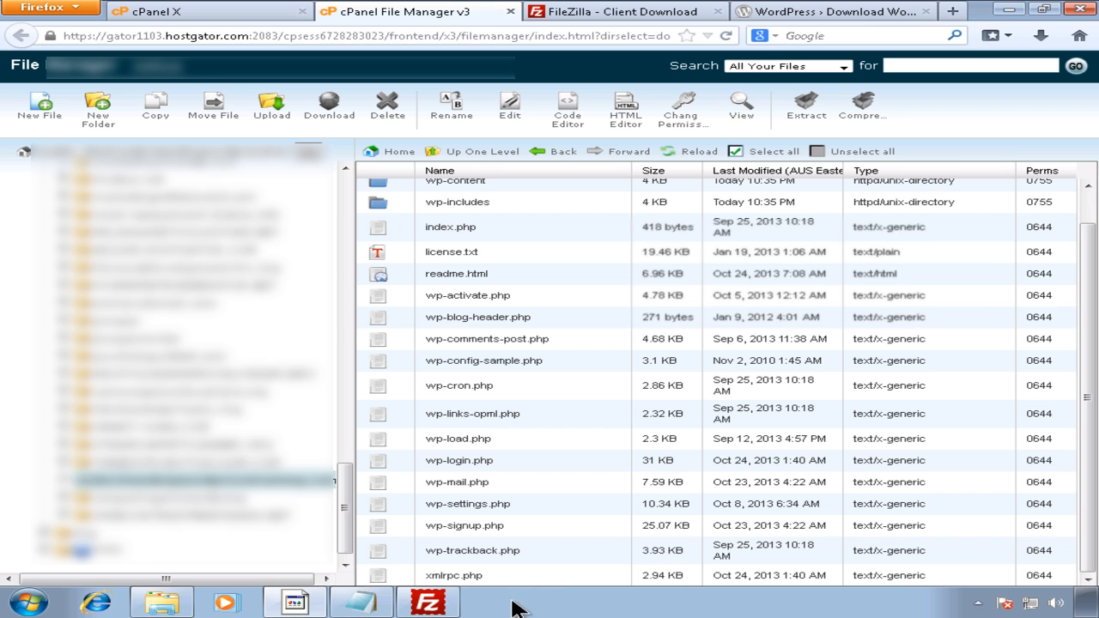
left_click(428, 603)
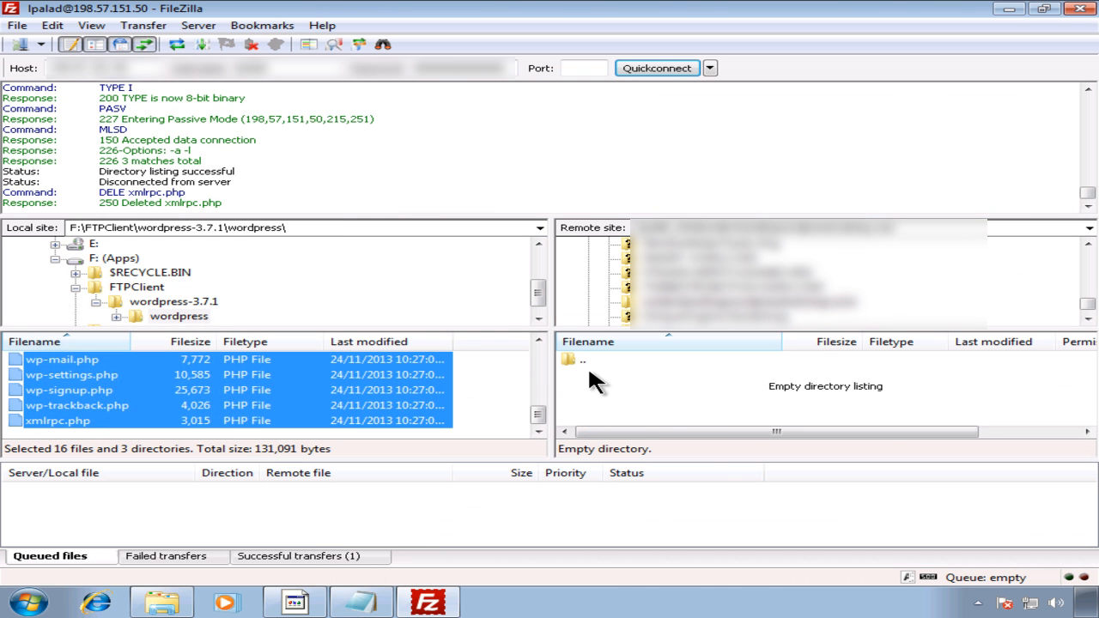
Step: Refresh FileZilla's remote listing with F5 to show the uploaded 16 files and 3 directories
left_click(612, 391)
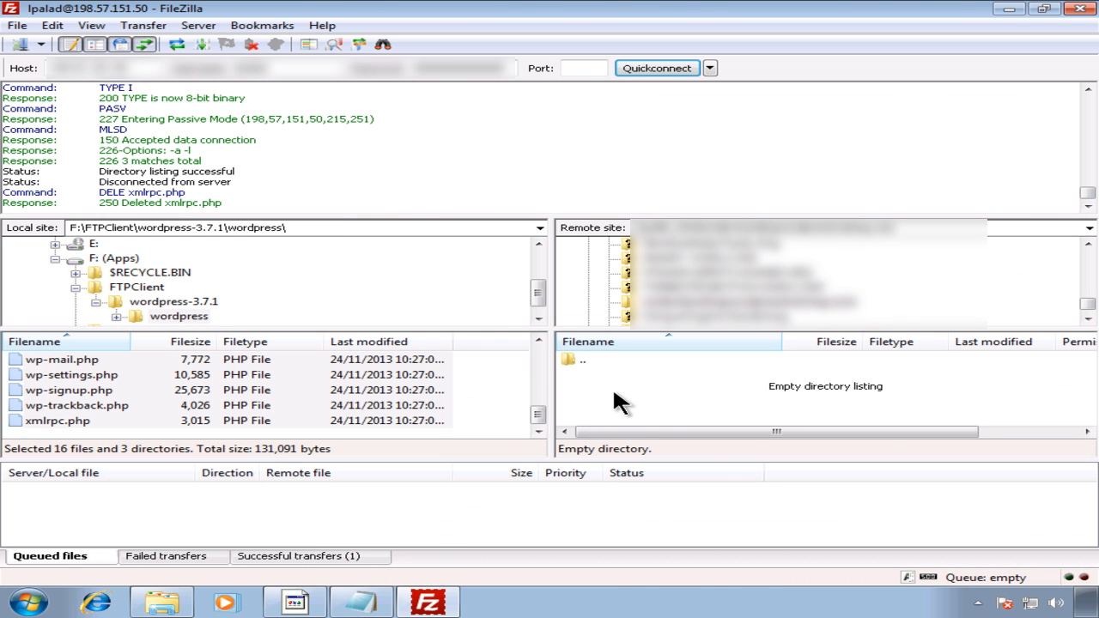
key("F5")
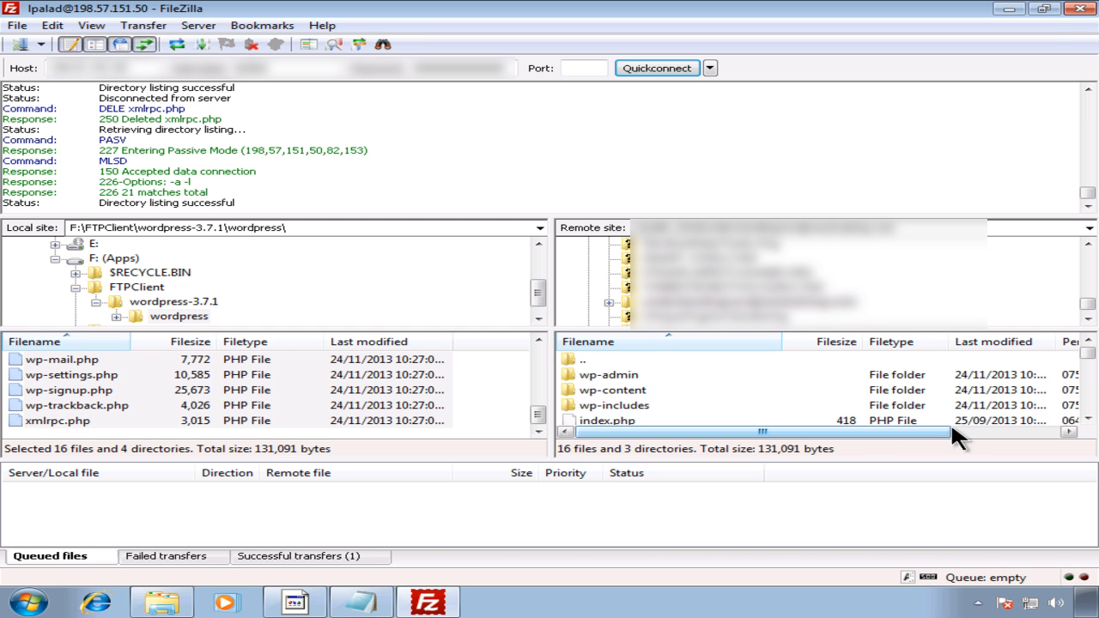
mouse_move(1087, 353)
left_mouse_down()
mouse_move(1090, 421)
mouse_move(1089, 365)
left_mouse_up()
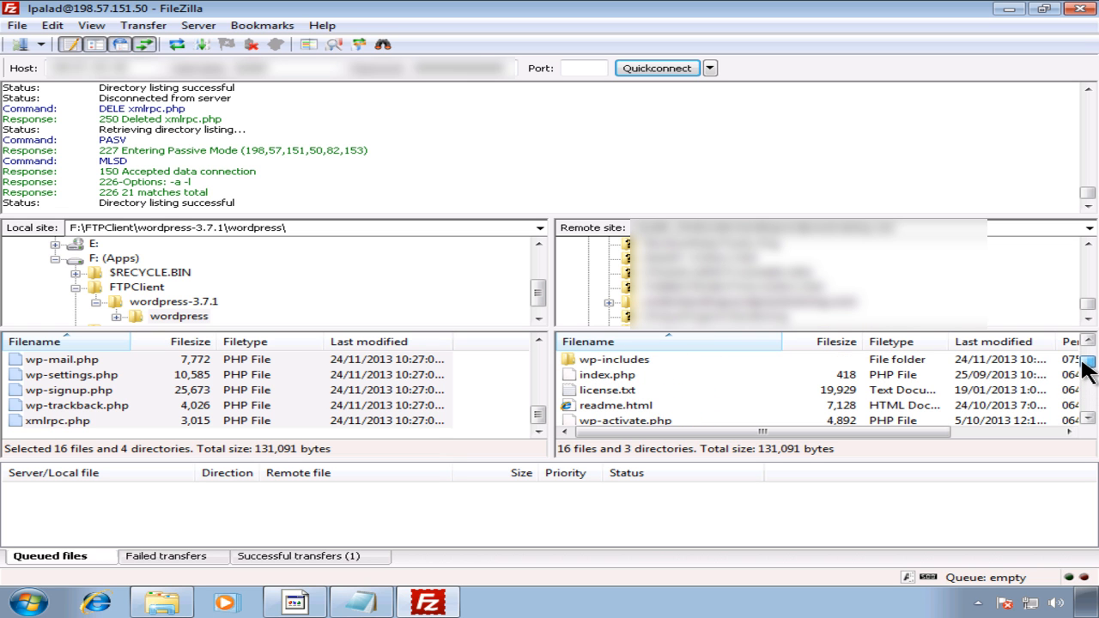
left_click(1088, 419)
left_click(1088, 419)
left_click(1089, 419)
left_click(1088, 419)
left_click(1088, 419)
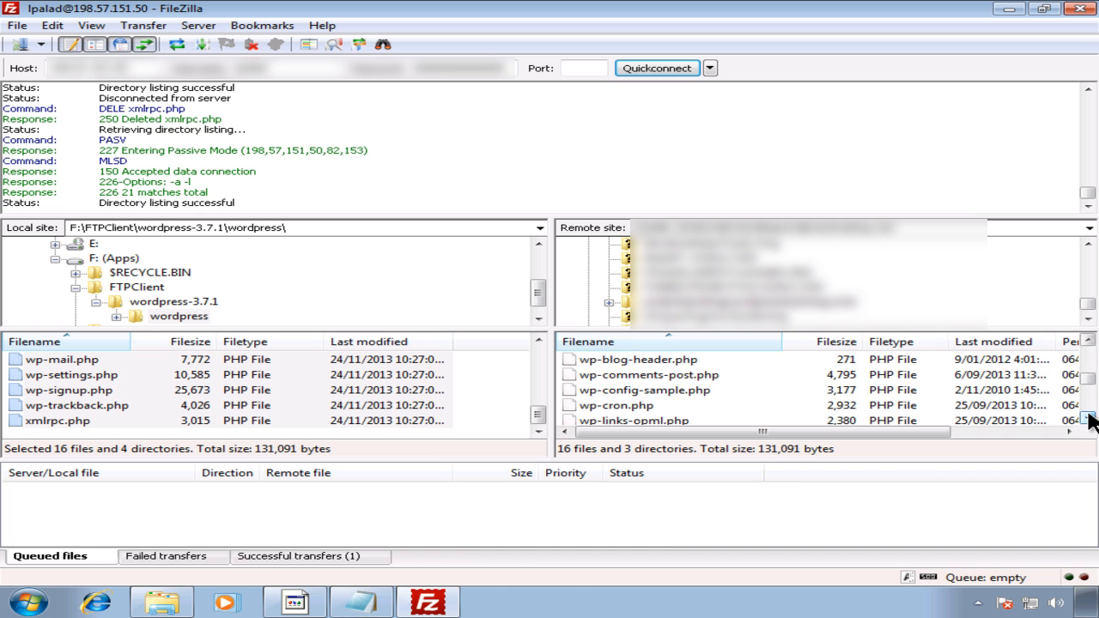
left_click(361, 602)
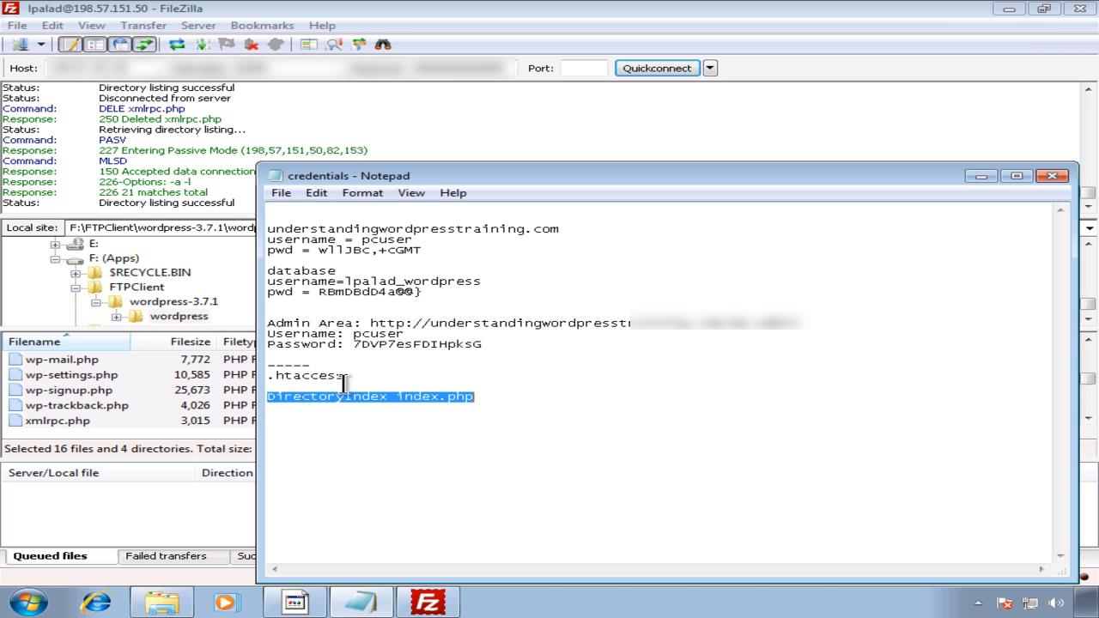
Step: Highlight the .htaccess note, minimize the Notepad credentials file, and bring Firefox forward
left_click_drag(344, 375, 242, 378)
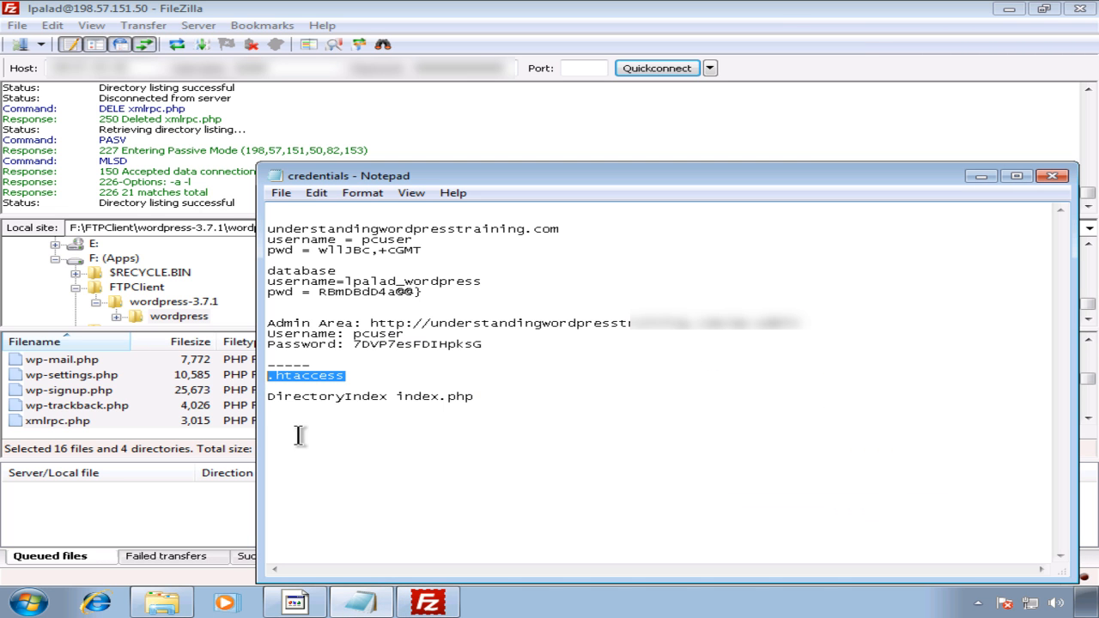
left_click(981, 175)
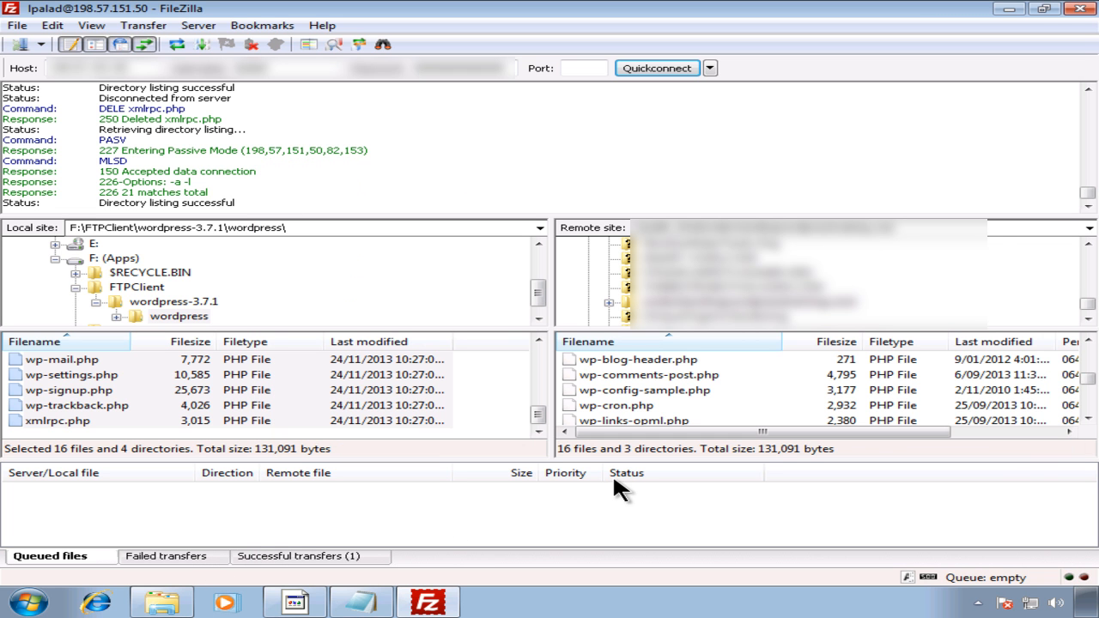
left_click(315, 599)
Step: Load the site's /wp-admin address in a new Firefox tab, getting a HostGator 404 error
left_click(625, 12)
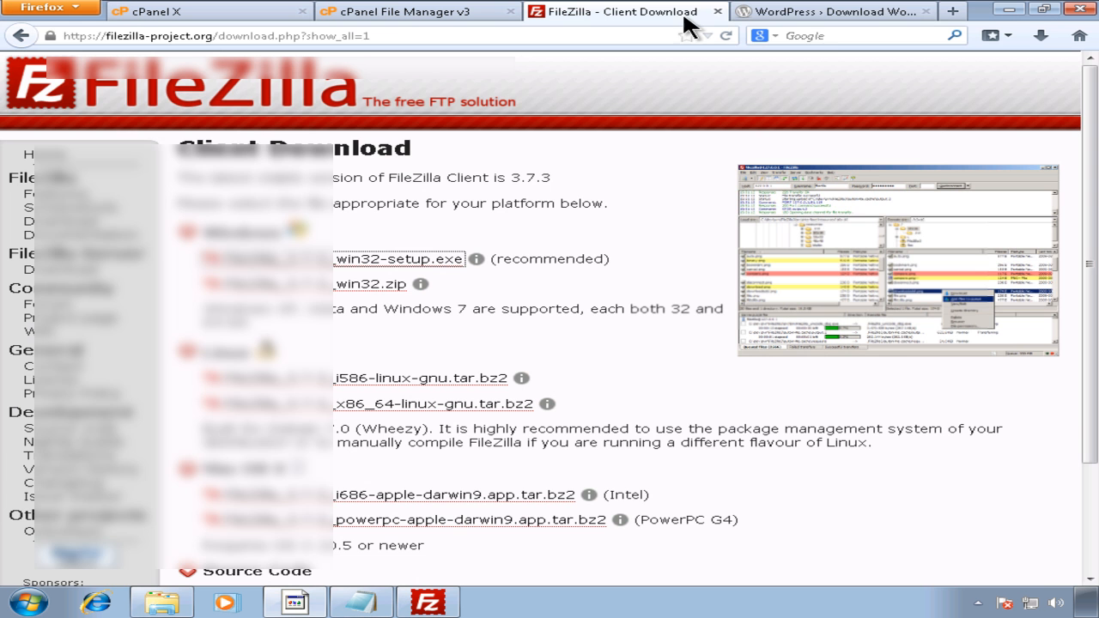
left_click(819, 11)
left_click(953, 11)
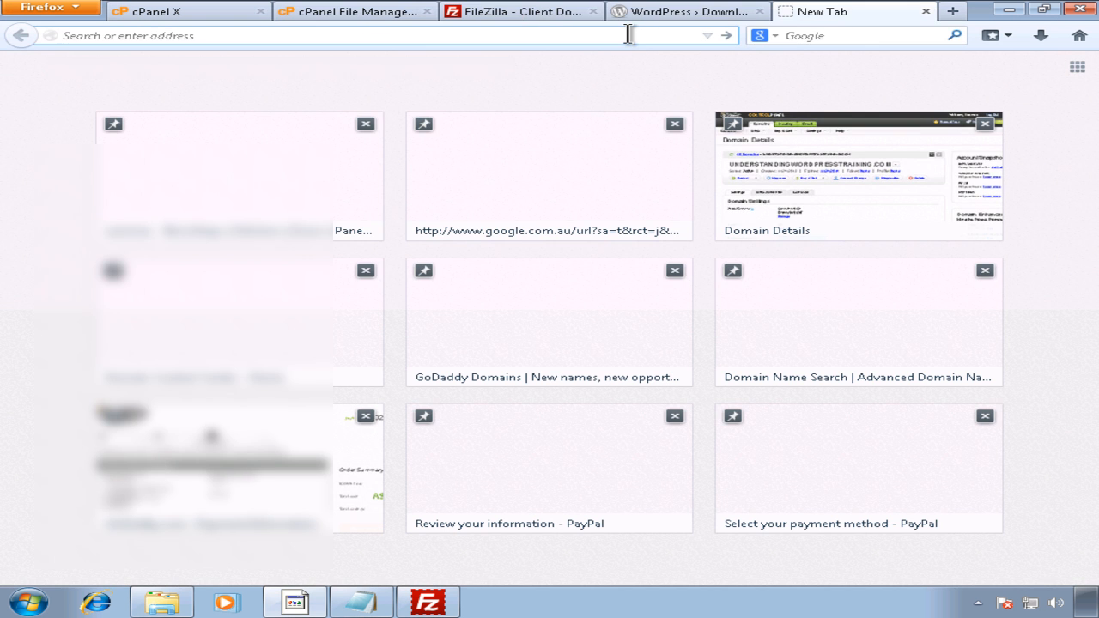
type("un")
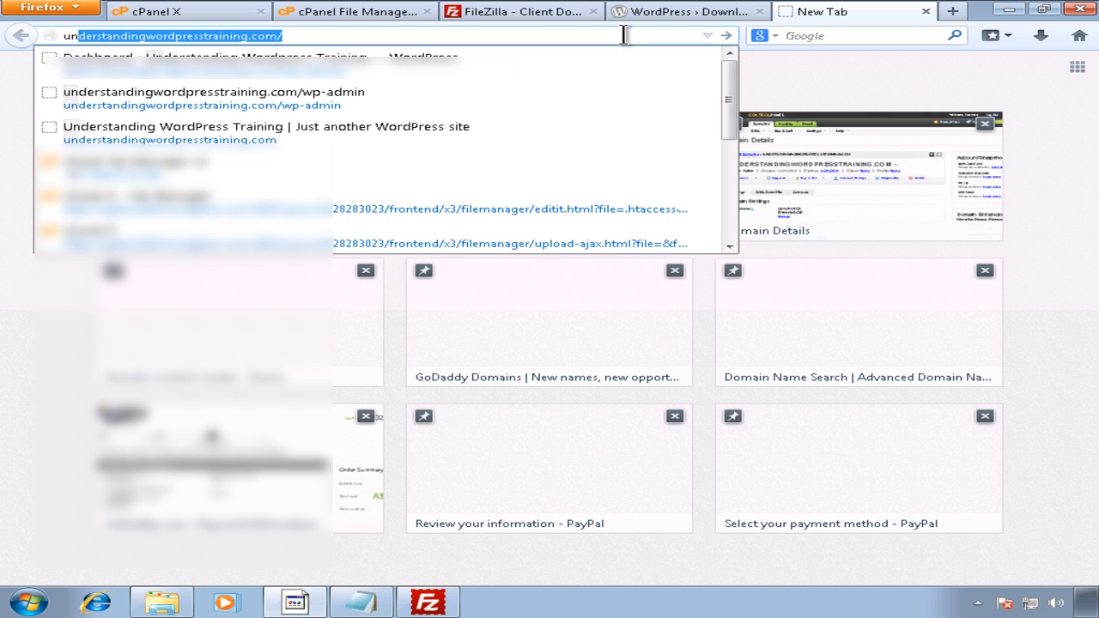
key("End")
type("wp")
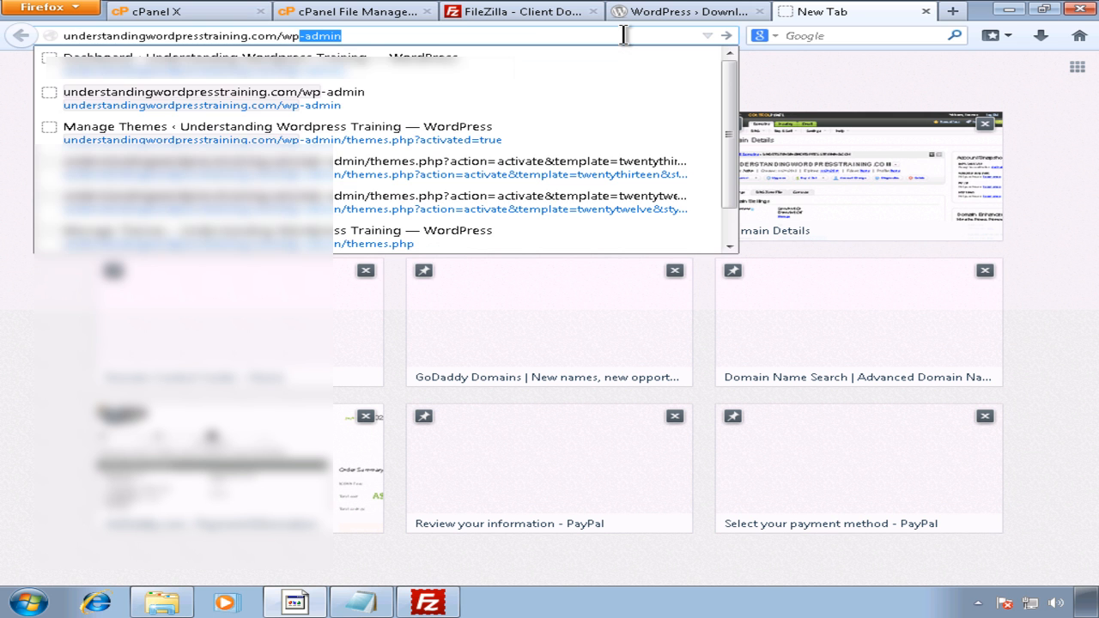
key("Return")
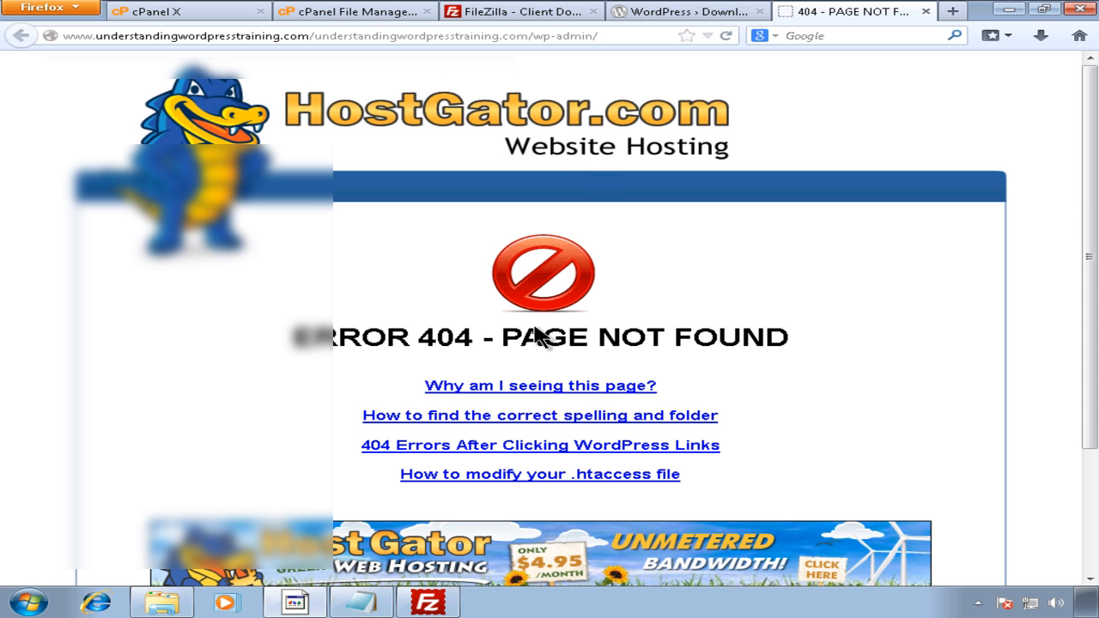
Step: Highlight the .htaccess heading and DirectoryIndex line in the Notepad credentials notes
left_click(360, 602)
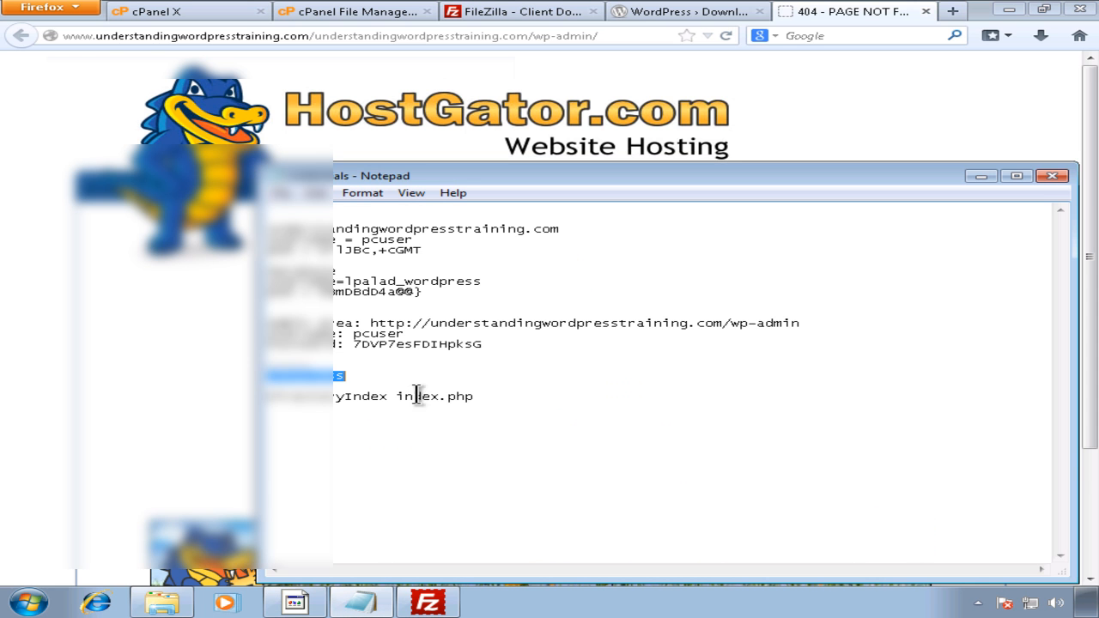
left_click(372, 376)
left_click_drag(364, 378, 249, 376)
left_click(309, 398)
left_click_drag(346, 376, 251, 378)
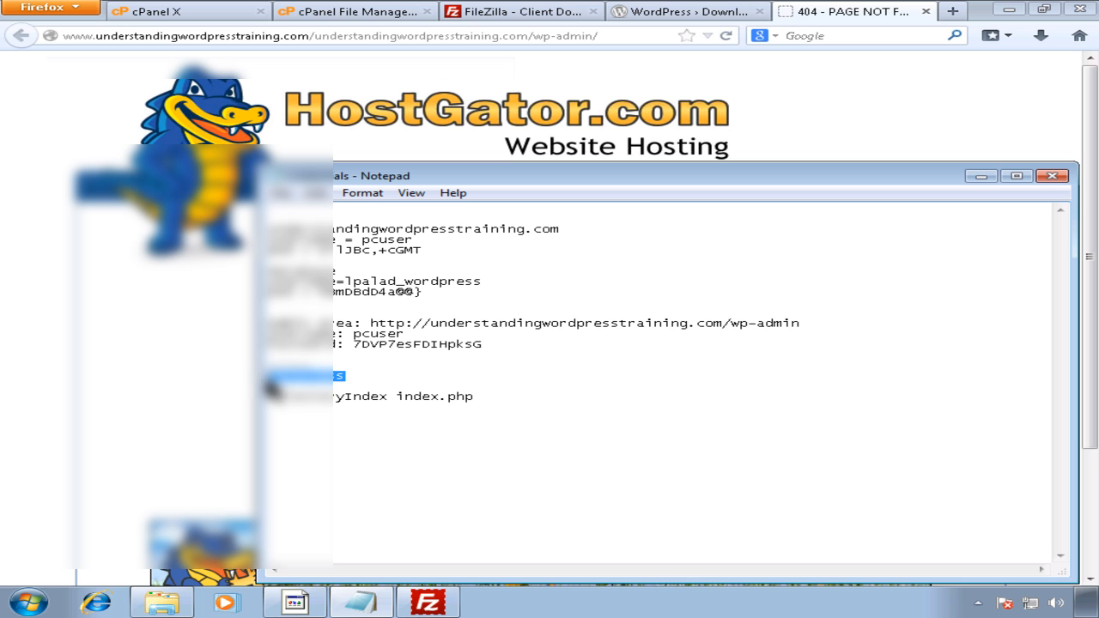
left_click_drag(268, 398, 451, 396)
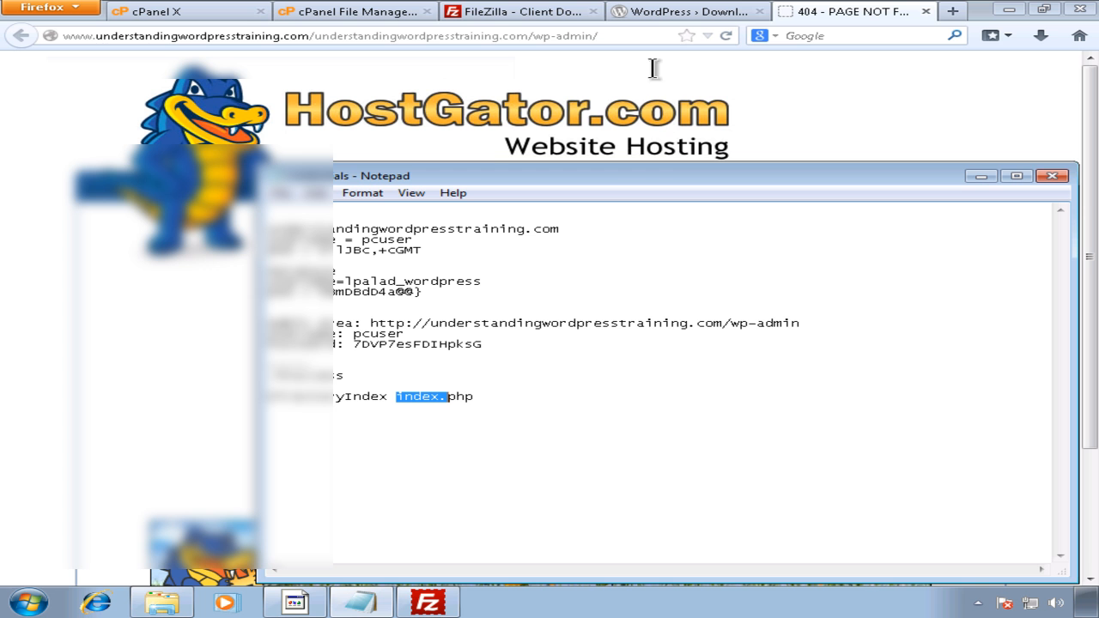
Step: Select index.php in the File Manager listing and compare it with the .htaccess note
left_click(365, 12)
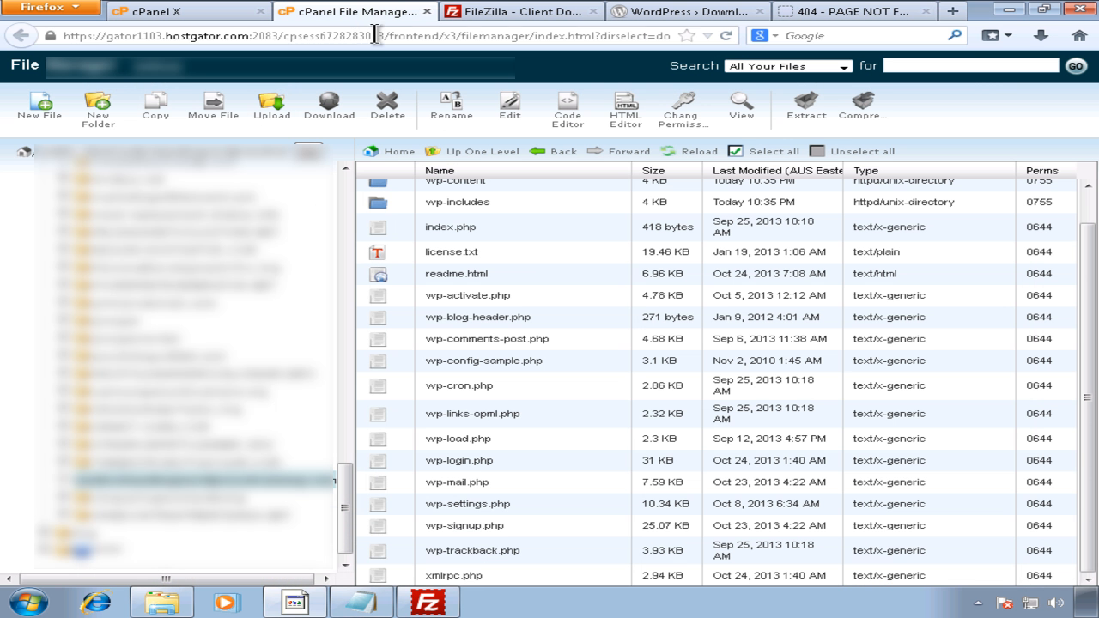
left_click(459, 230)
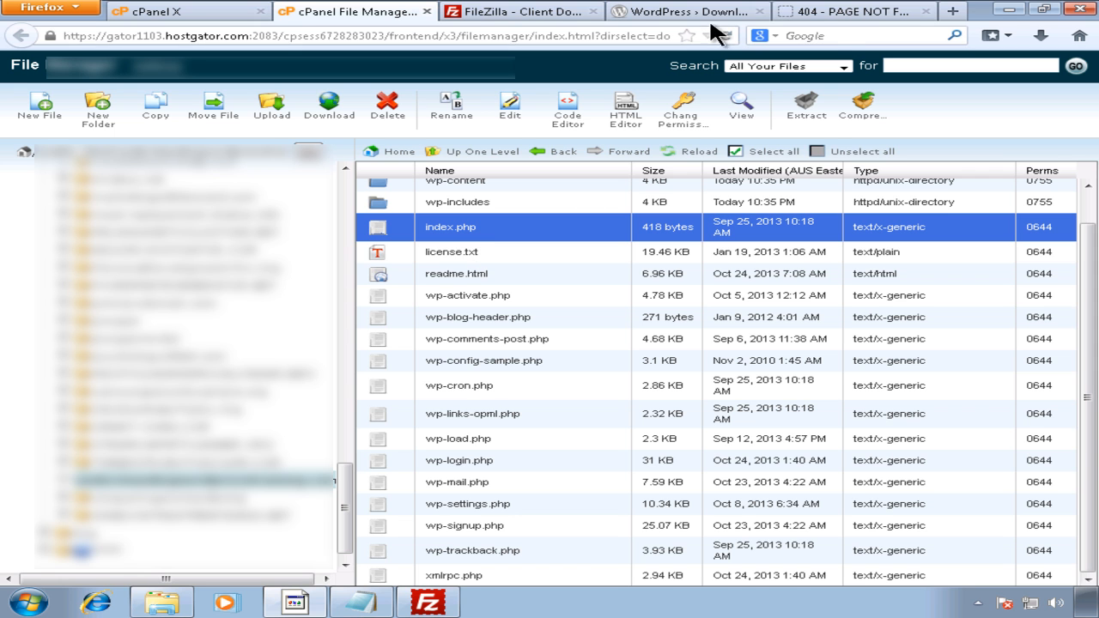
left_click(359, 603)
left_click_drag(345, 376, 268, 376)
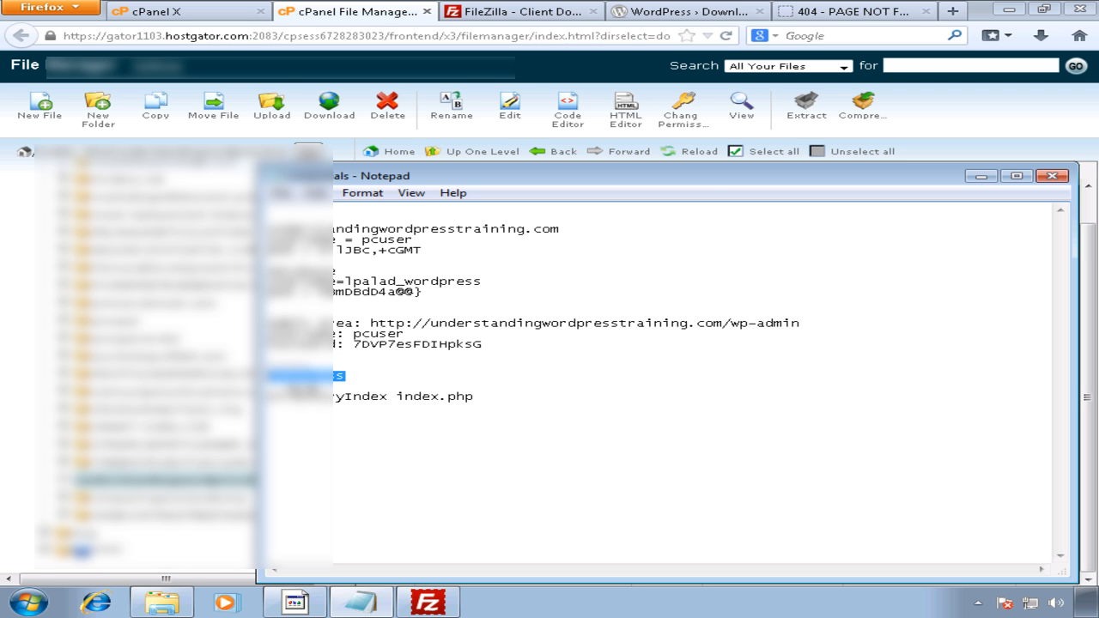
left_click(842, 20)
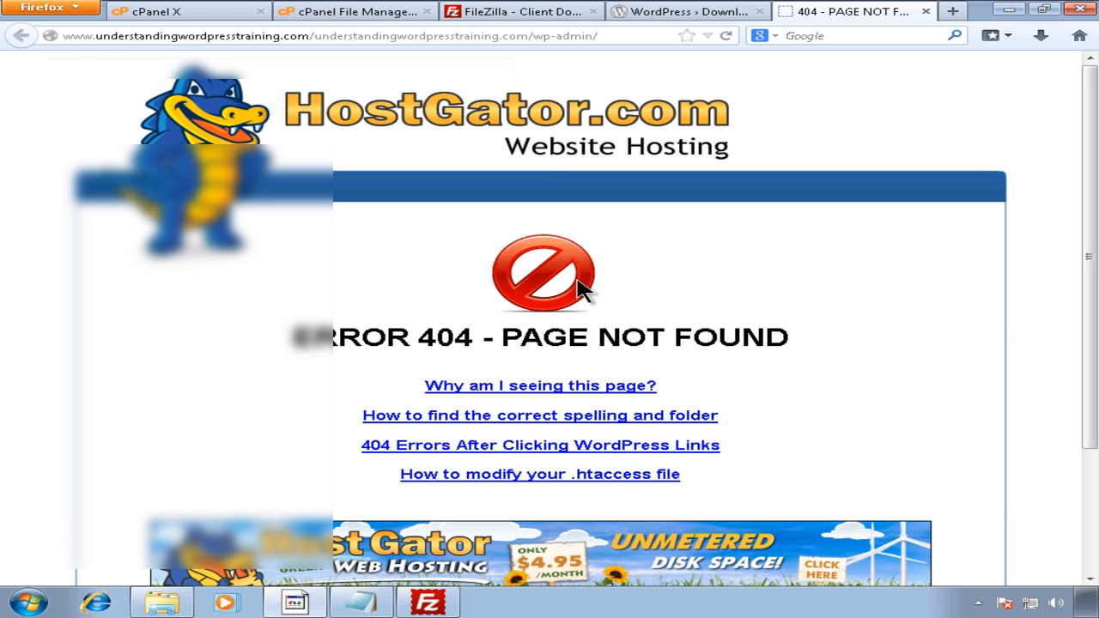
Step: Reread the DirectoryIndex index.php note, then go back to the File Manager listing
left_click(359, 604)
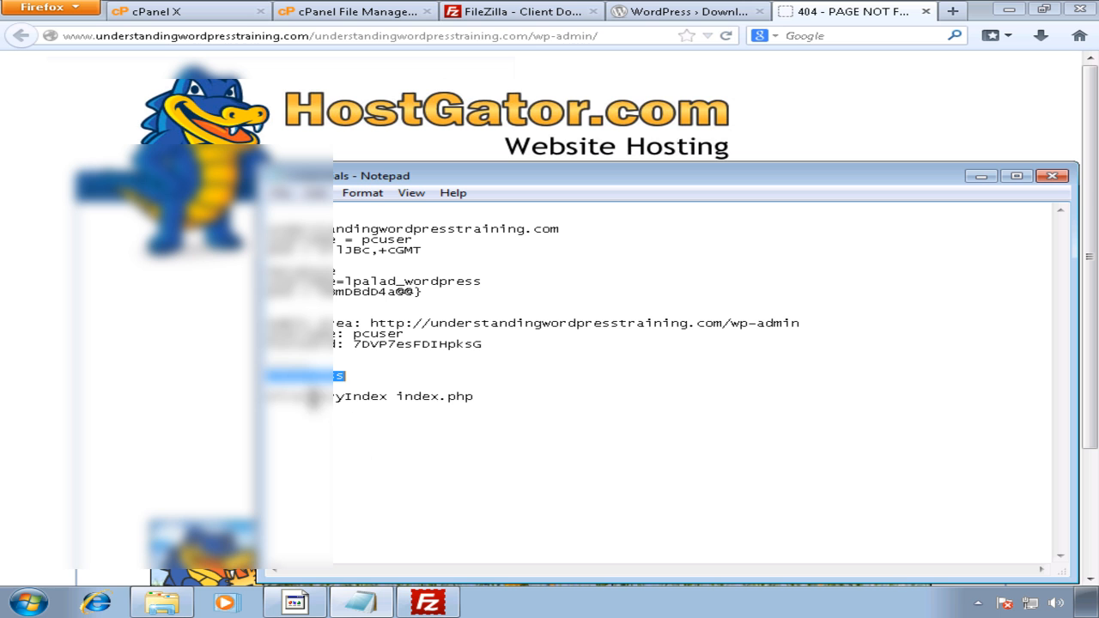
left_click(281, 378)
left_click_drag(346, 378, 261, 381)
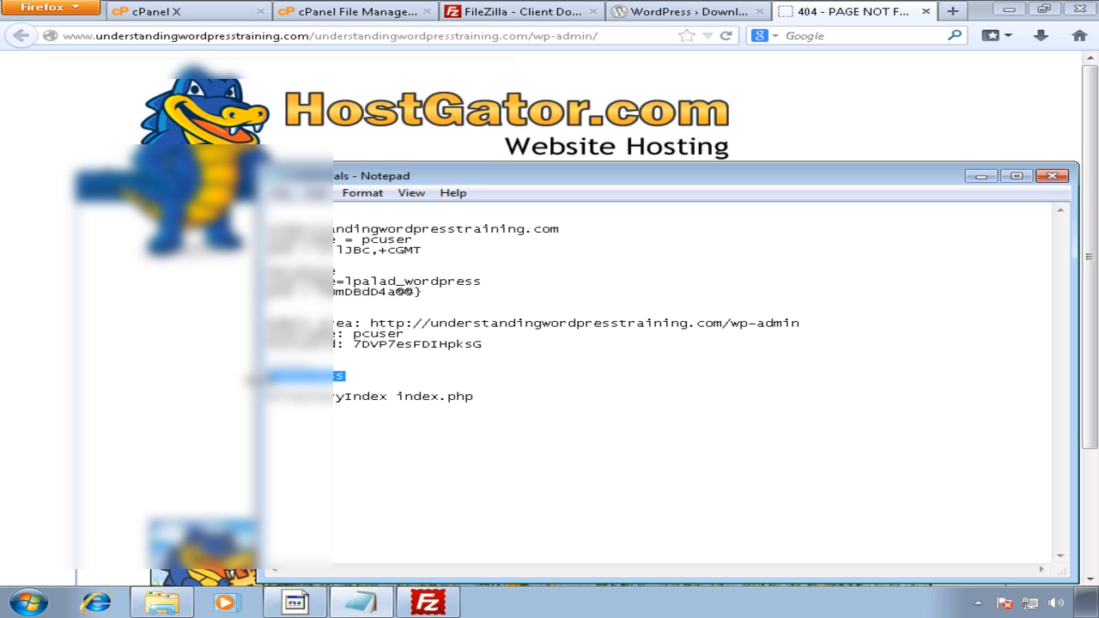
left_click_drag(472, 398, 259, 400)
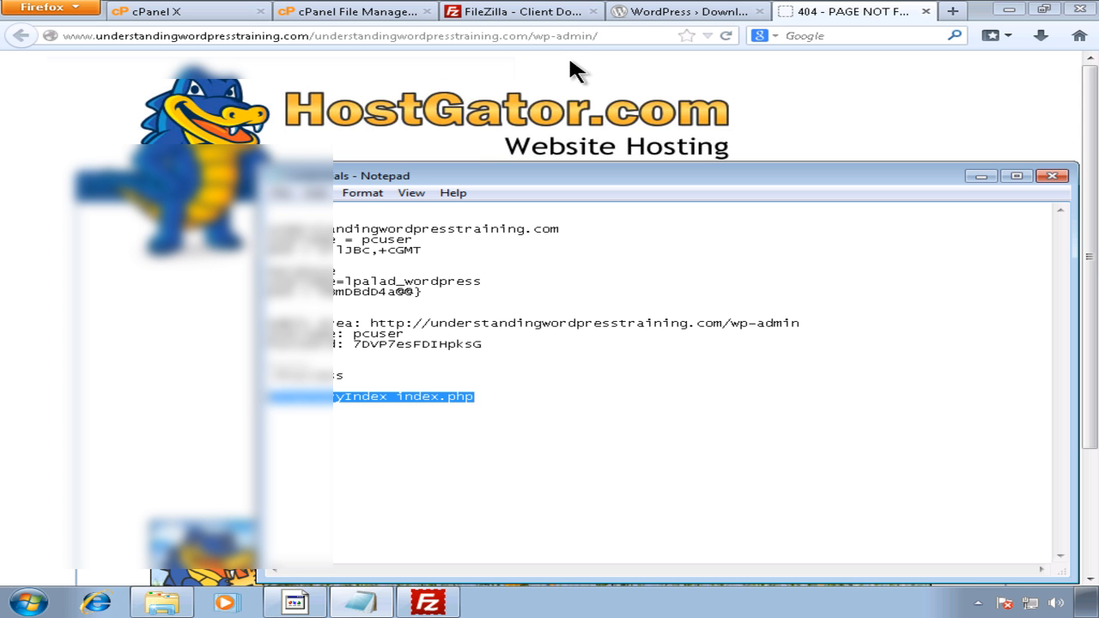
left_click(534, 23)
left_click(420, 19)
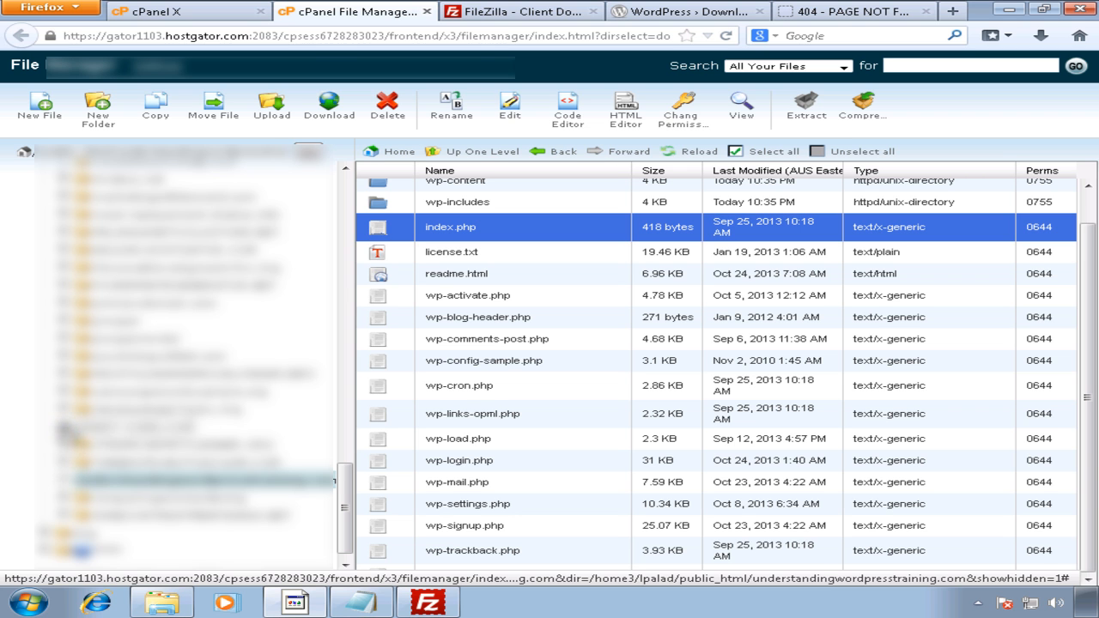
Step: Copy SMART-OVEN.COM's .htaccess with destination path public_html/understandingwordpresstraining.com
left_click(116, 427)
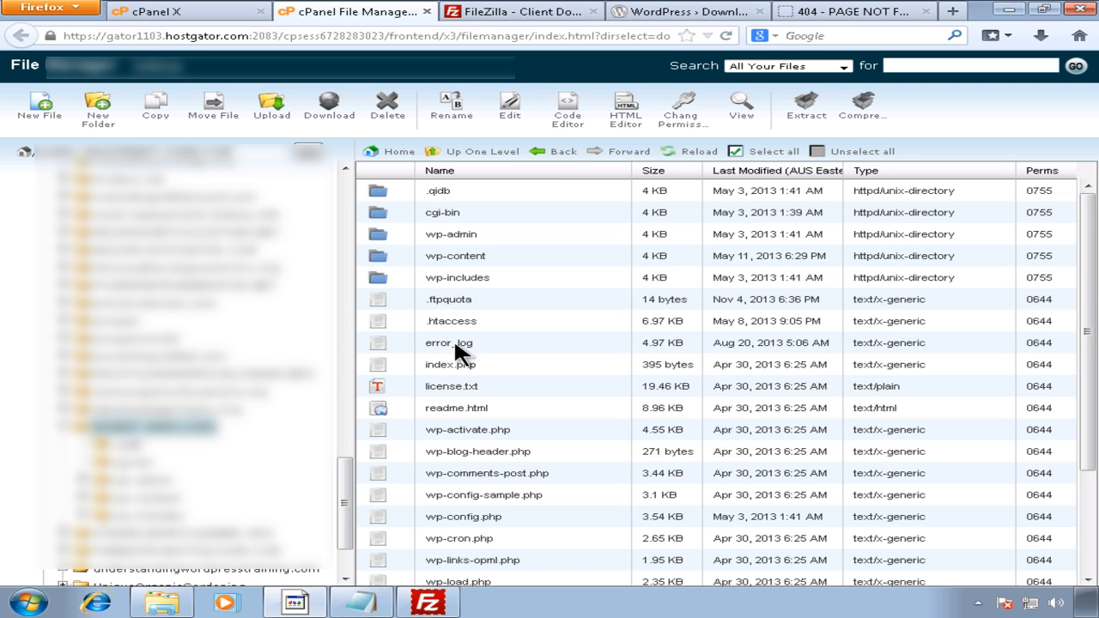
left_click(451, 323)
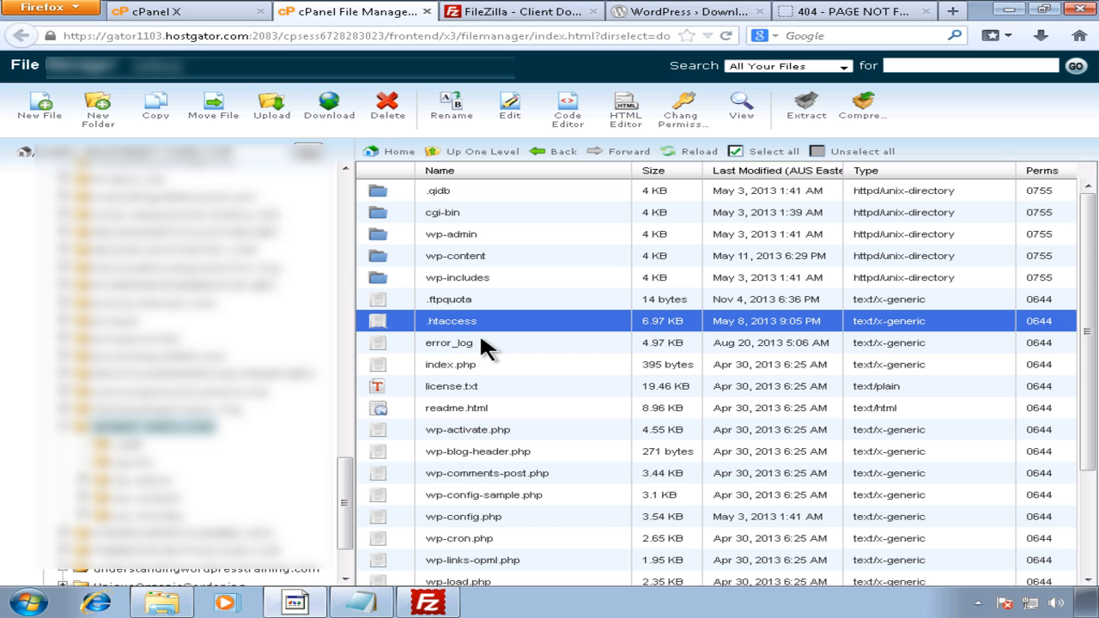
left_click(151, 106)
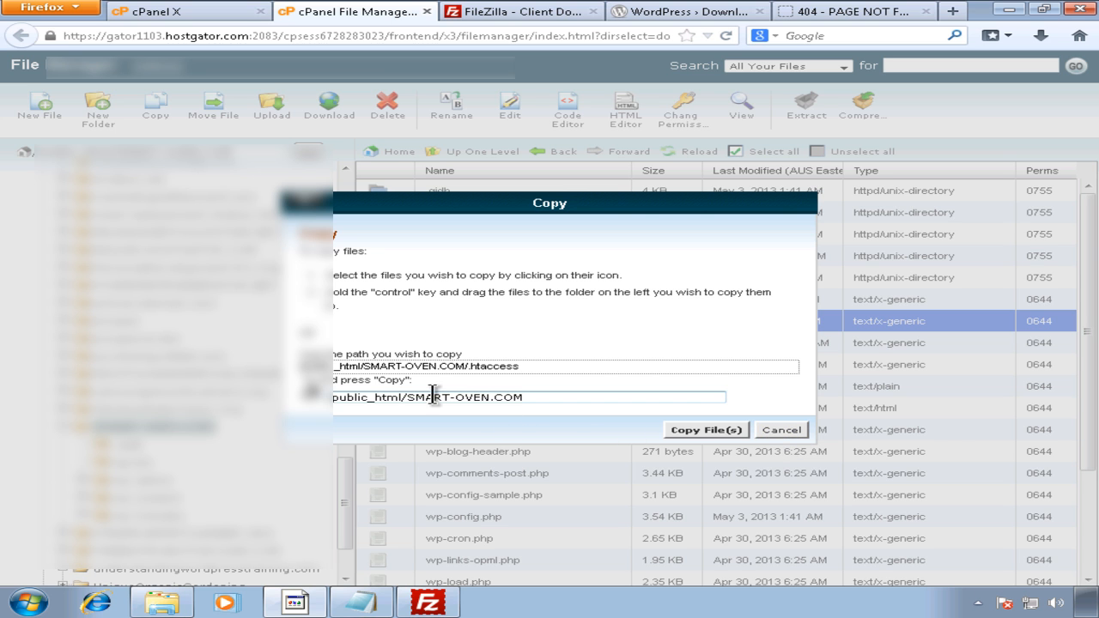
left_click_drag(407, 398, 575, 383)
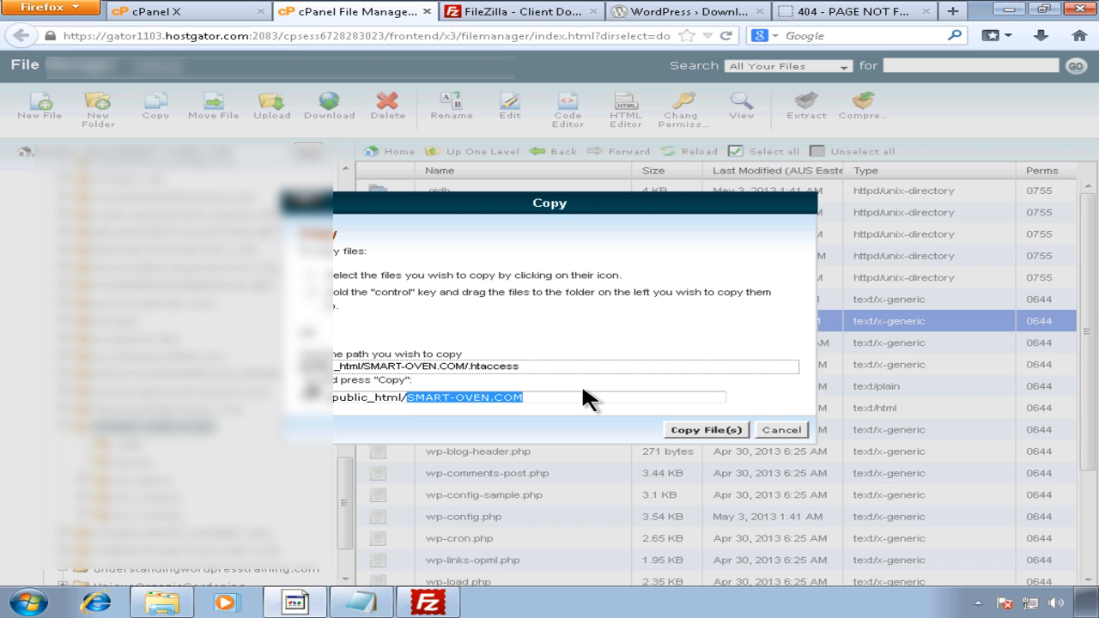
type("under")
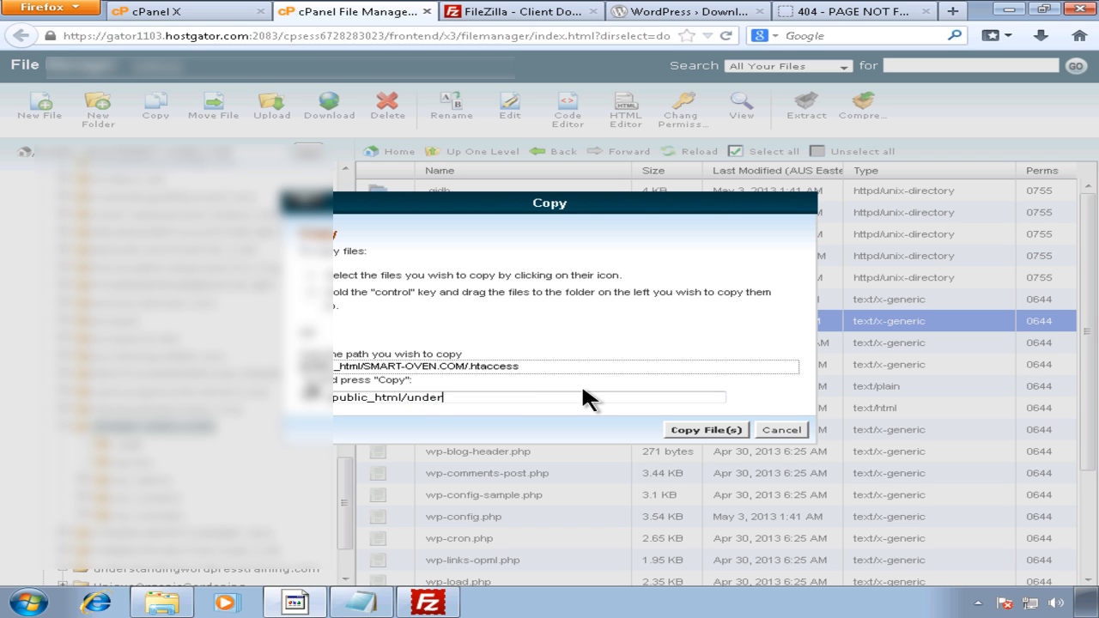
type("standingwordpresstra")
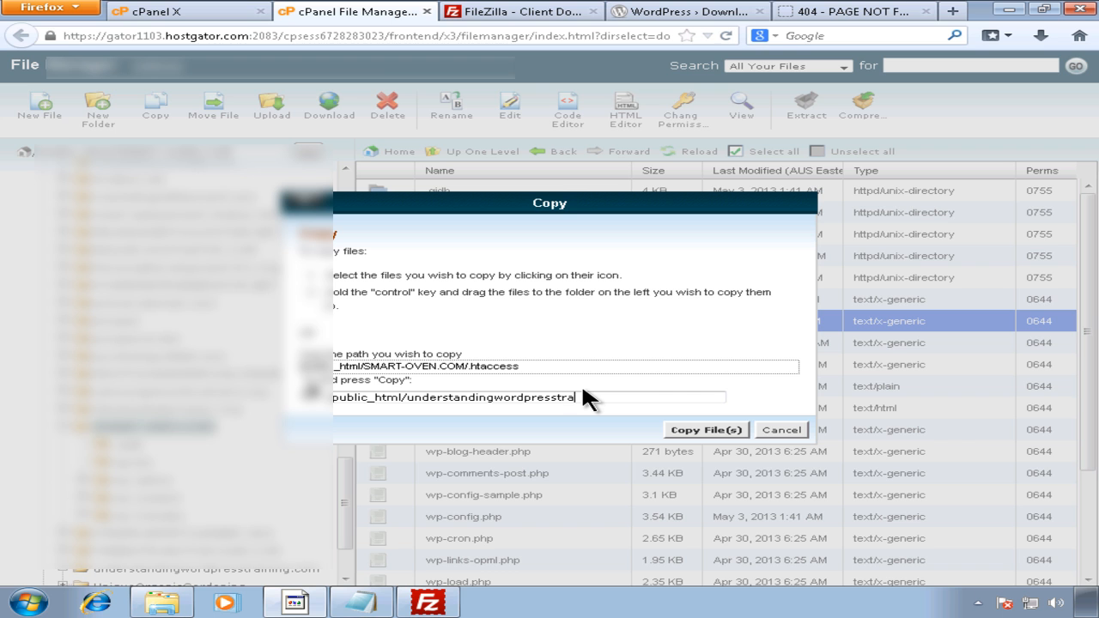
type("ing.com")
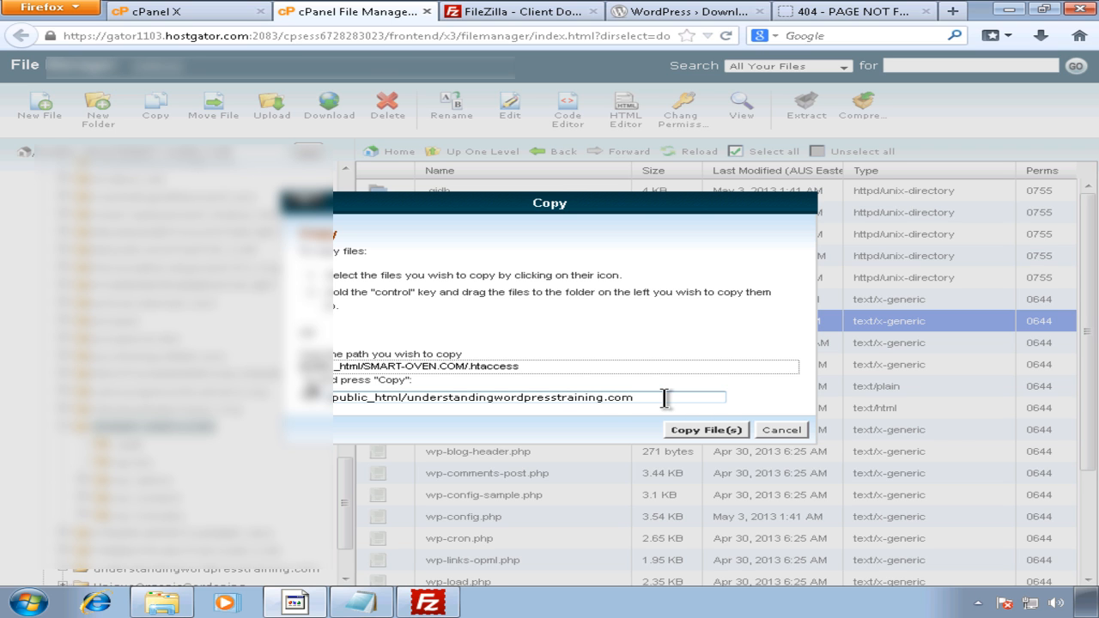
left_click_drag(406, 398, 684, 409)
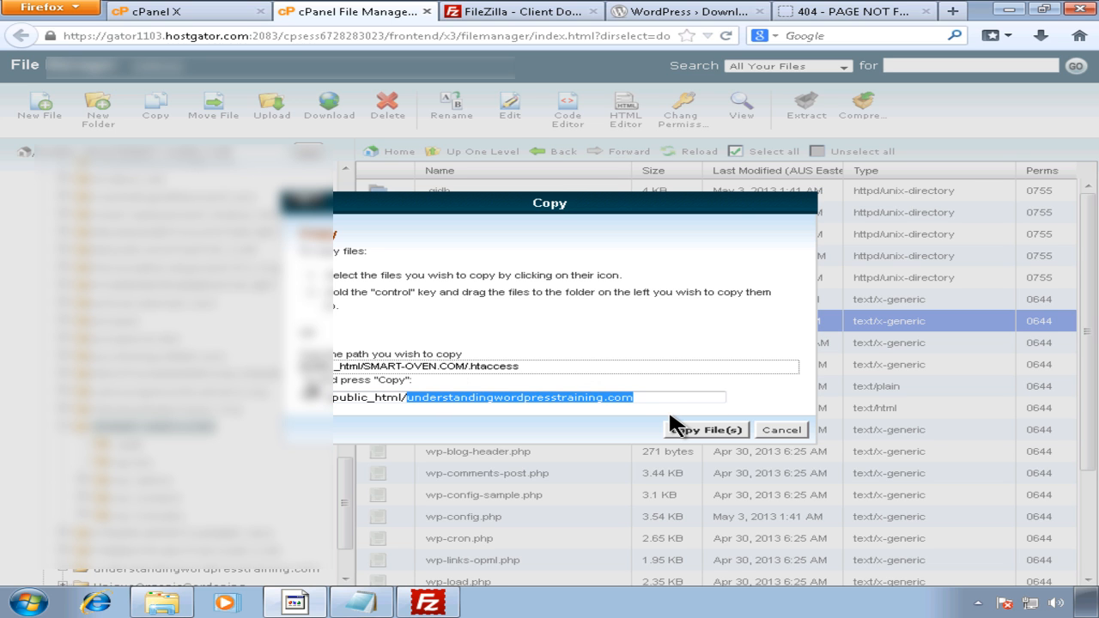
left_click(714, 430)
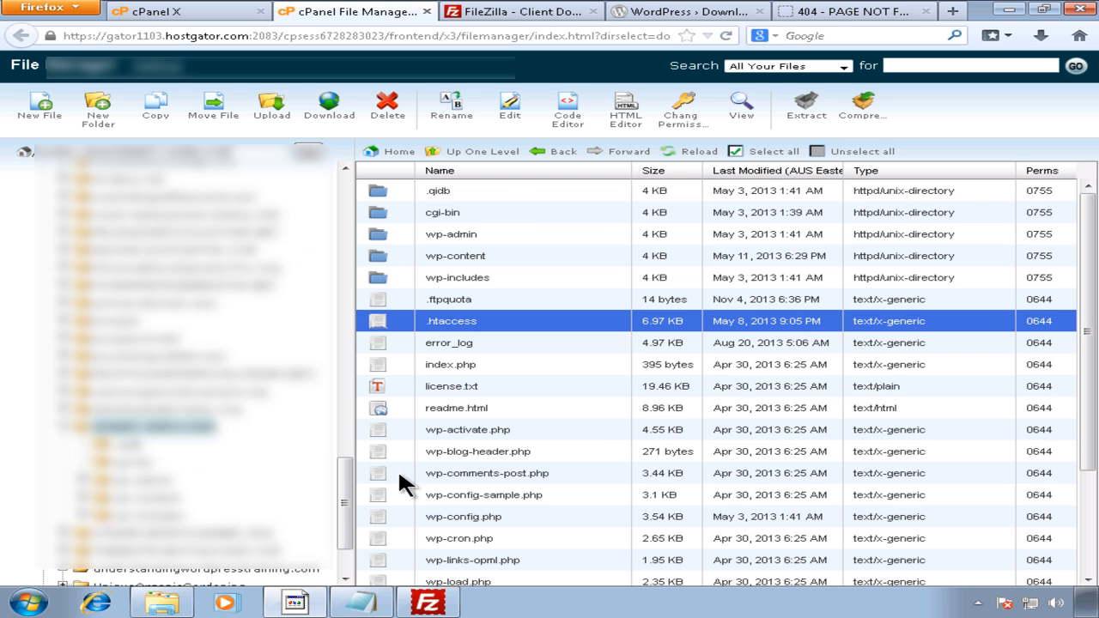
Step: Open the copied .htaccess in understandingwordpresstraining.com in the text editor
left_click(65, 428)
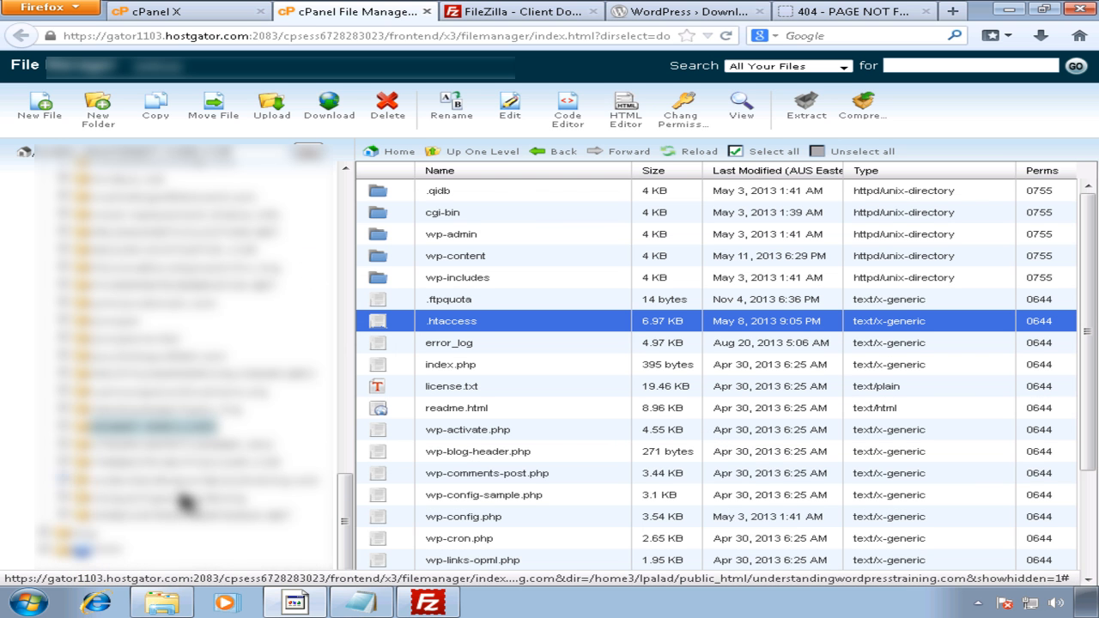
left_click(96, 480)
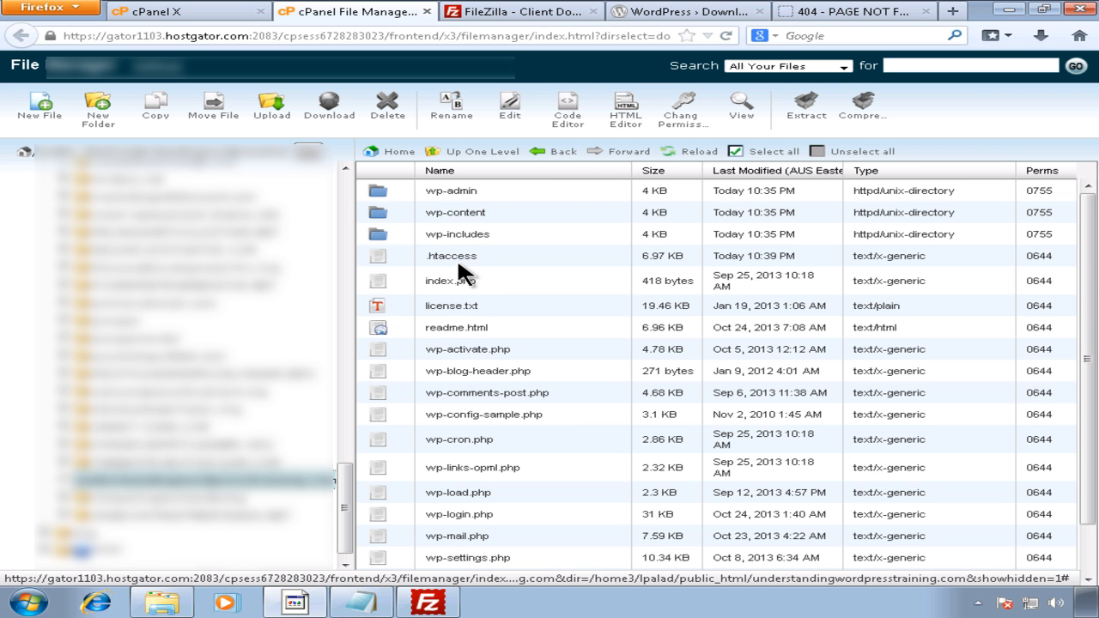
left_click(463, 262)
left_click(510, 109)
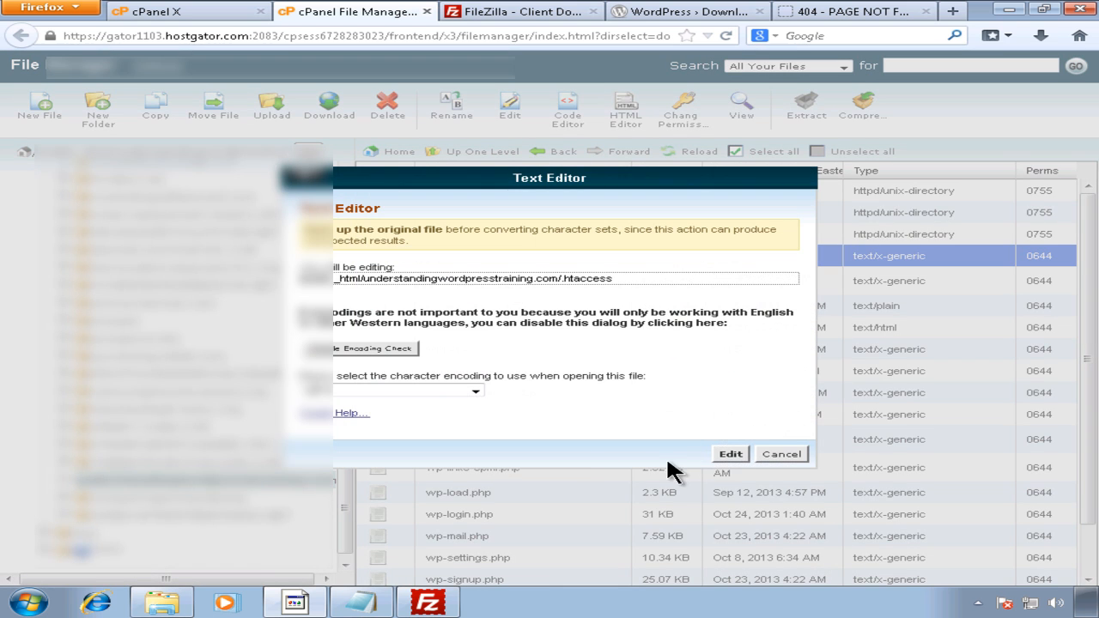
left_click(730, 454)
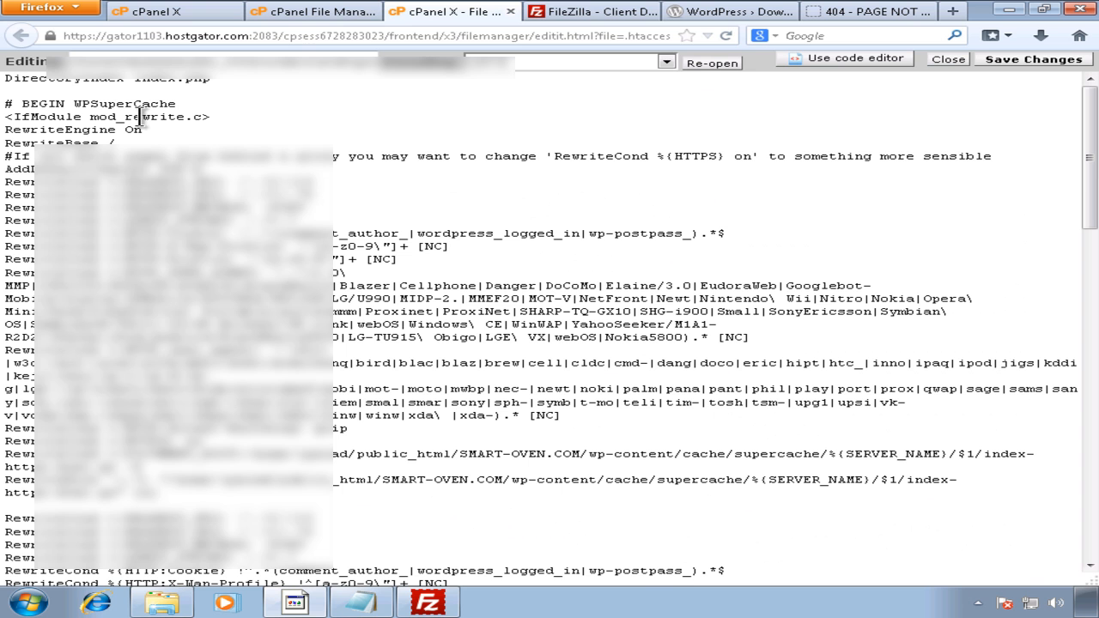
Step: Delete every rule except DirectoryIndex index.php and save the .htaccess file
triple_click(47, 79)
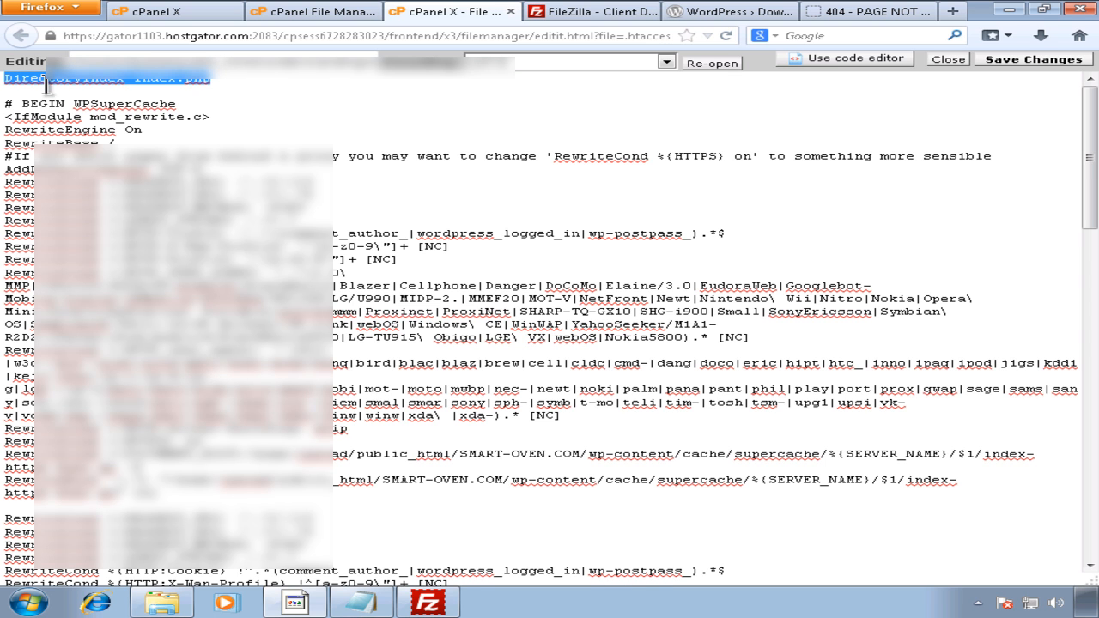
left_click(155, 89)
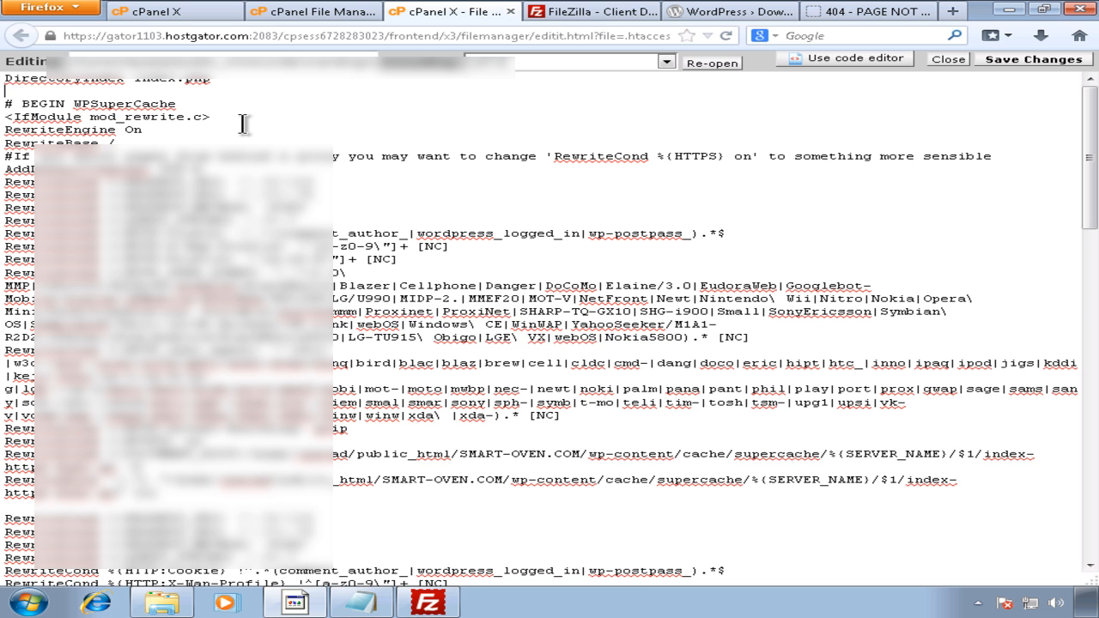
key("ctrl+shift+Delete")
left_click(720, 338)
left_click_drag(270, 93, 340, 553)
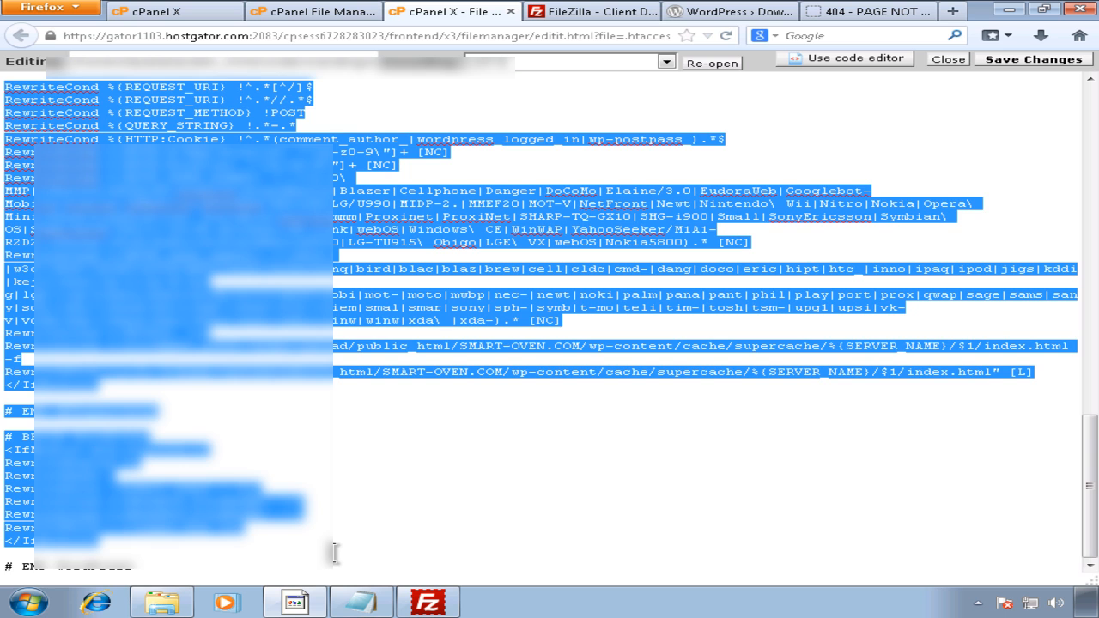
key("Delete")
left_click_drag(134, 104, 13, 104)
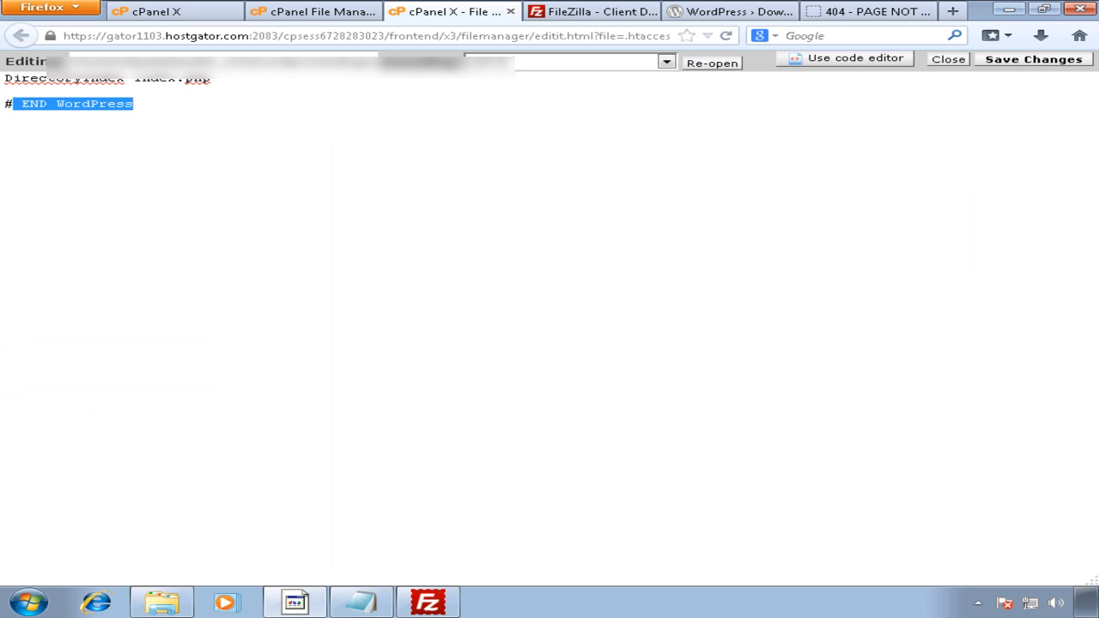
key("Delete")
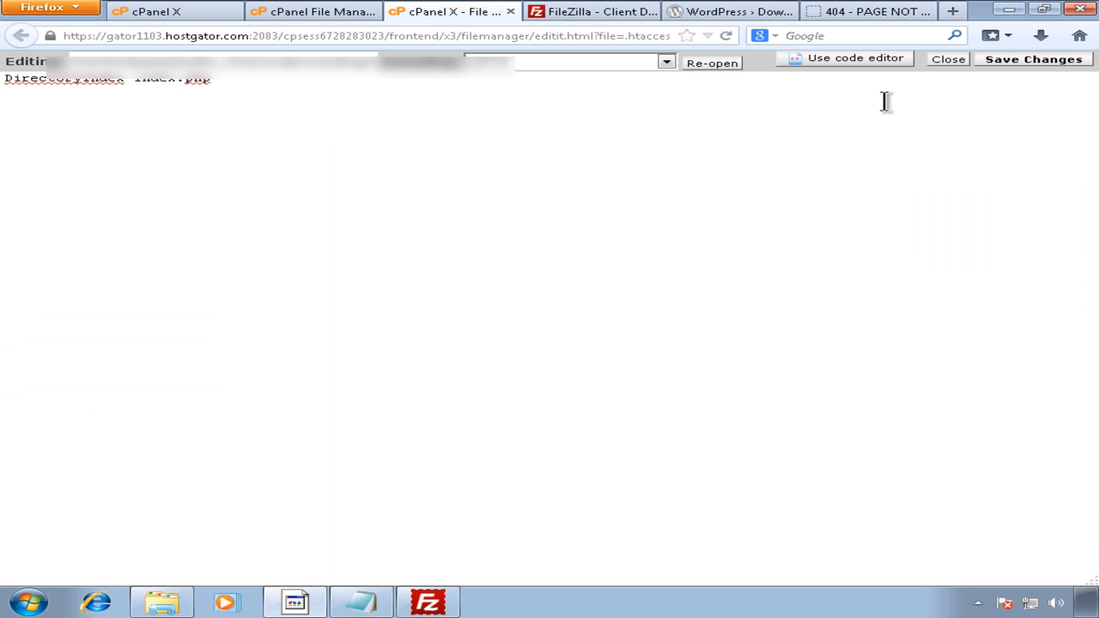
left_click(1003, 62)
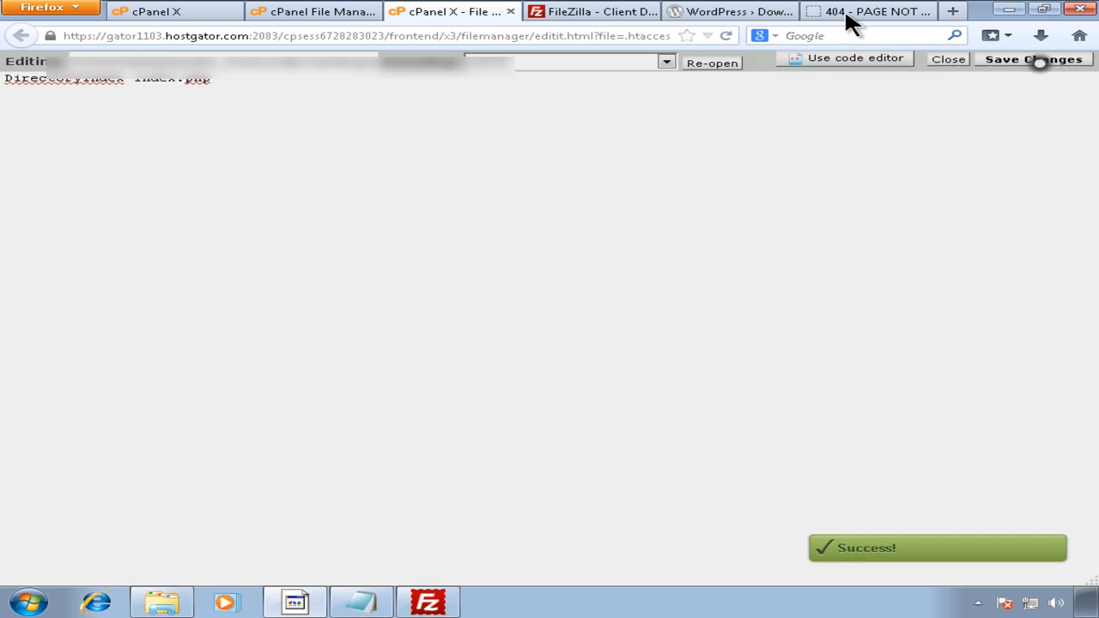
Step: Reload the site and load understandingwordpresstraining.com/wp-admin, which still returns a 404
left_click(847, 11)
left_click(726, 36)
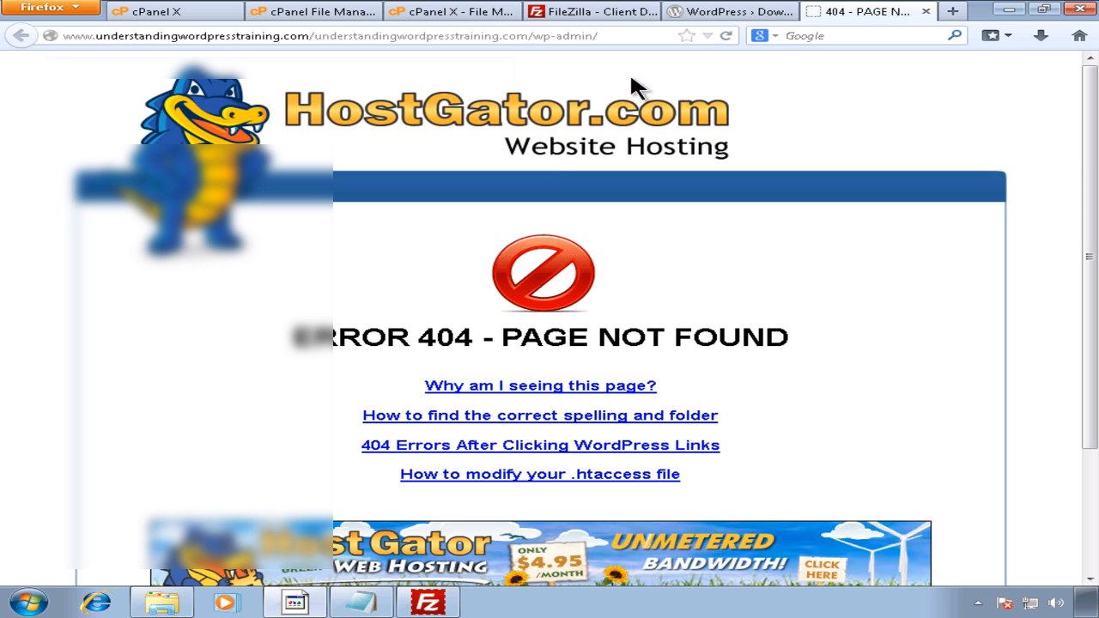
left_click(349, 36)
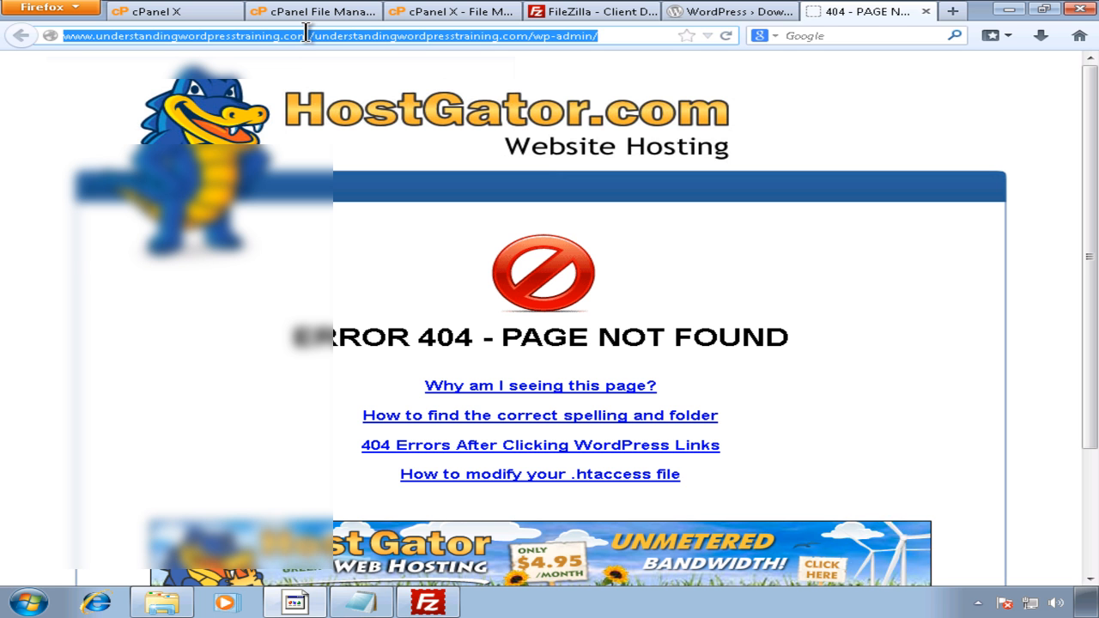
type("und")
key("Right")
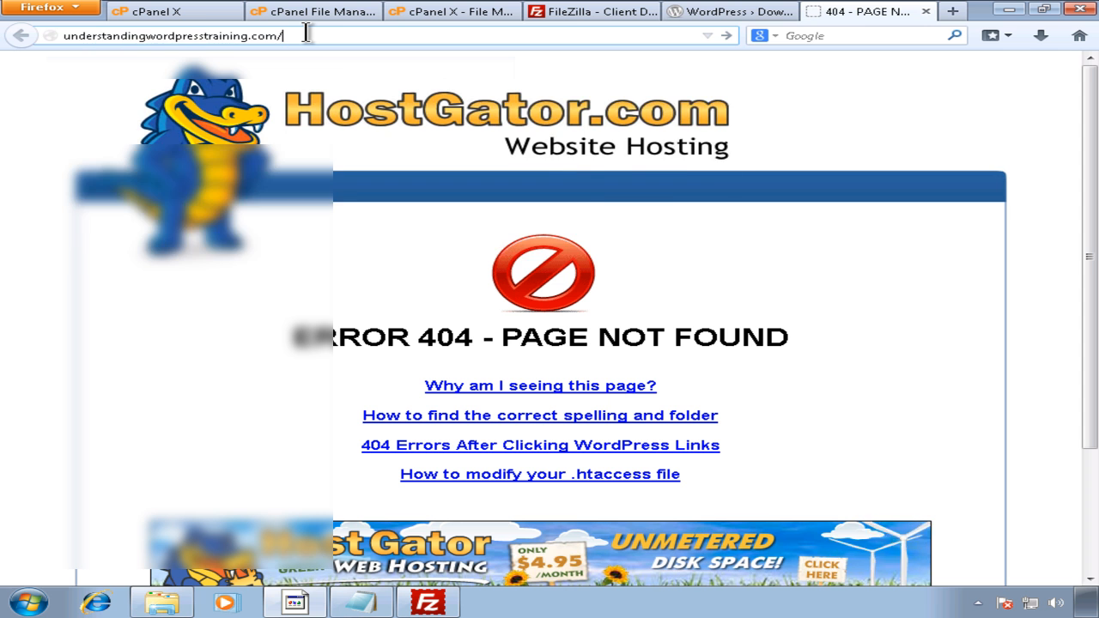
type("wp-admin")
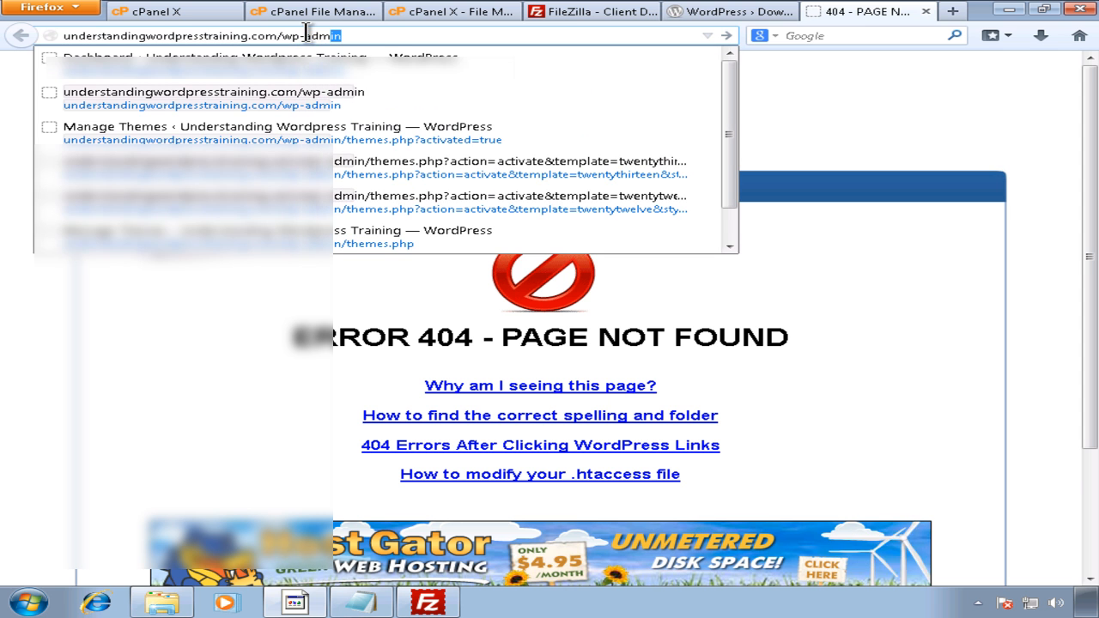
key("Return")
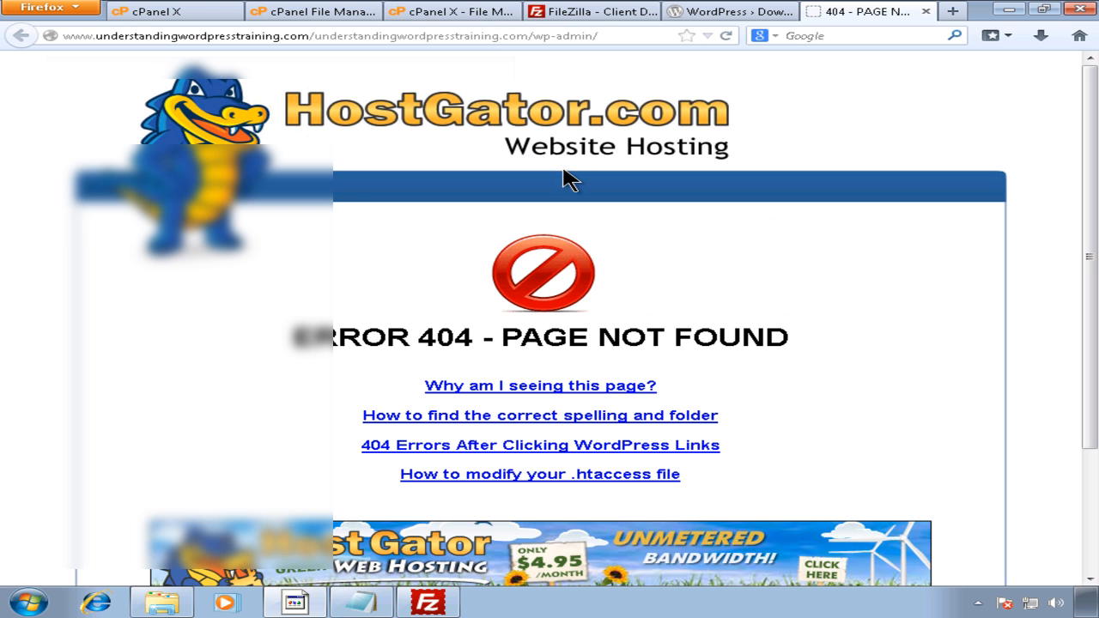
Step: Close the .htaccess editor and return to the File Manager domain-root listing
left_click(737, 15)
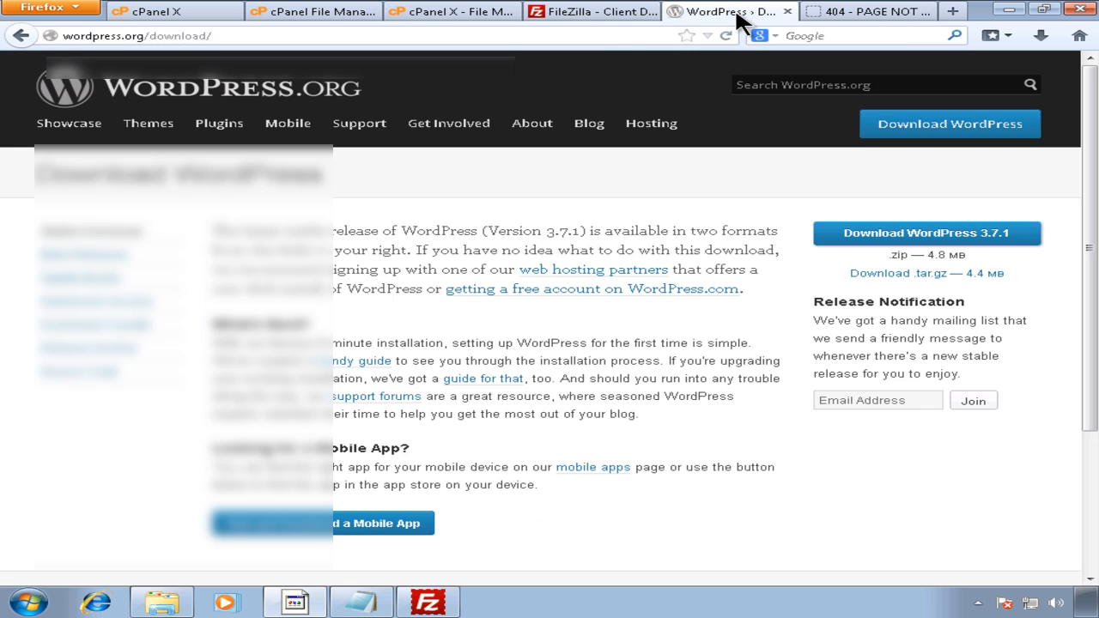
left_click(590, 12)
left_click(454, 15)
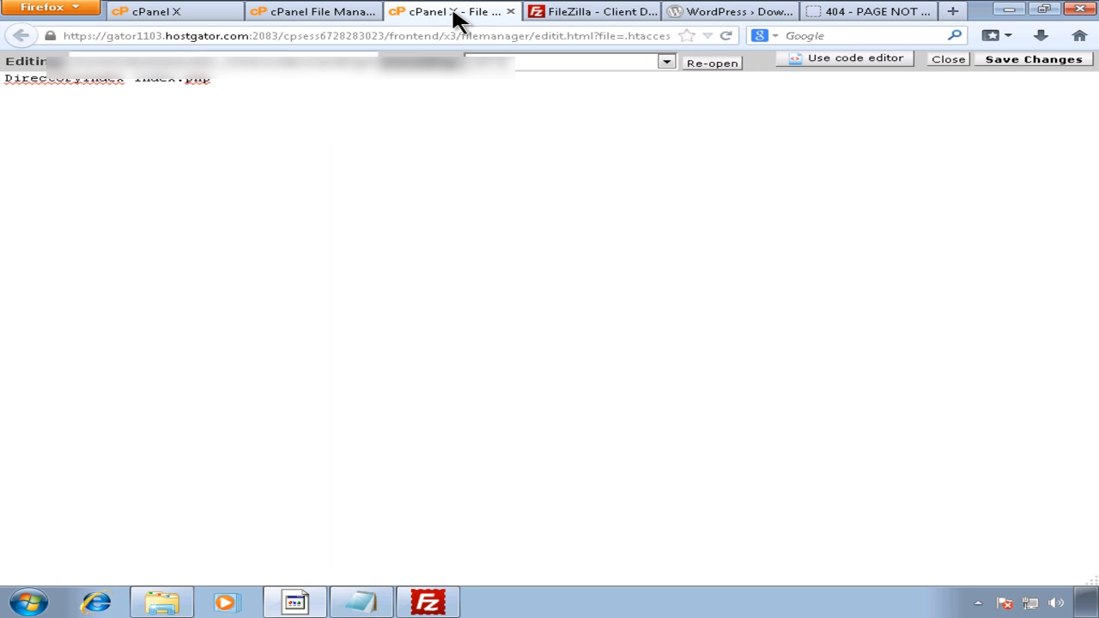
left_click(847, 8)
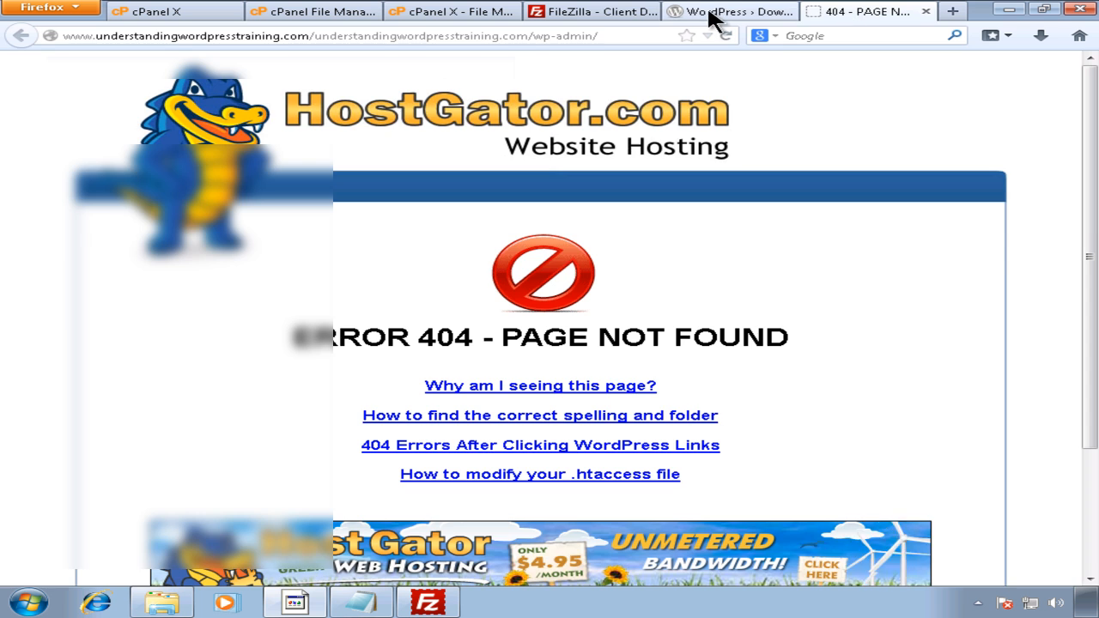
left_click(679, 15)
left_click(595, 13)
left_click(459, 10)
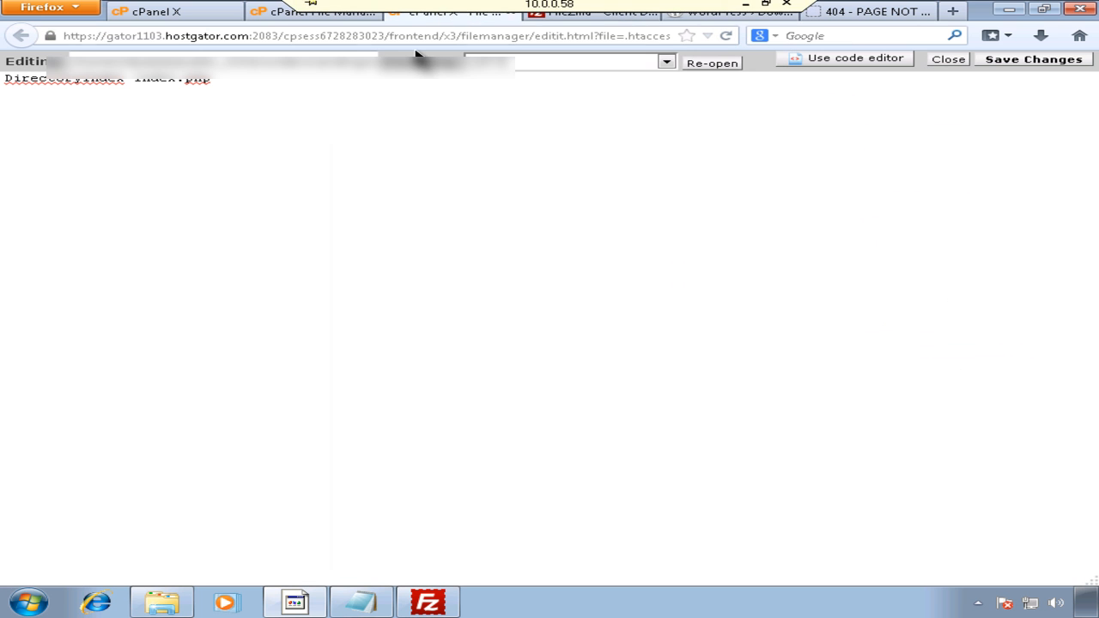
left_click(272, 171)
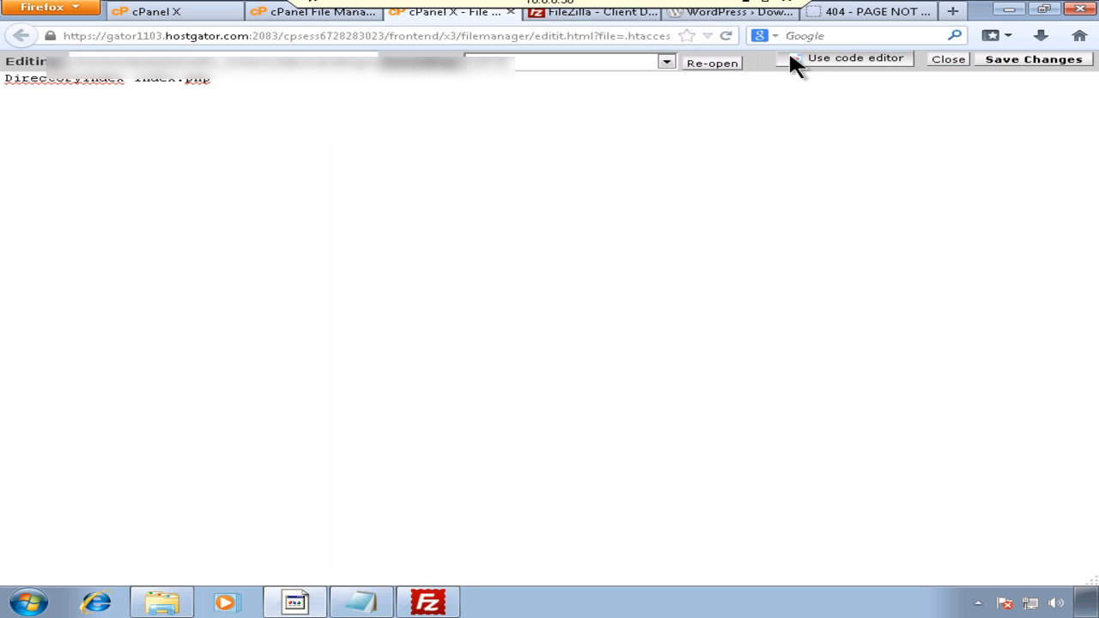
left_click(949, 60)
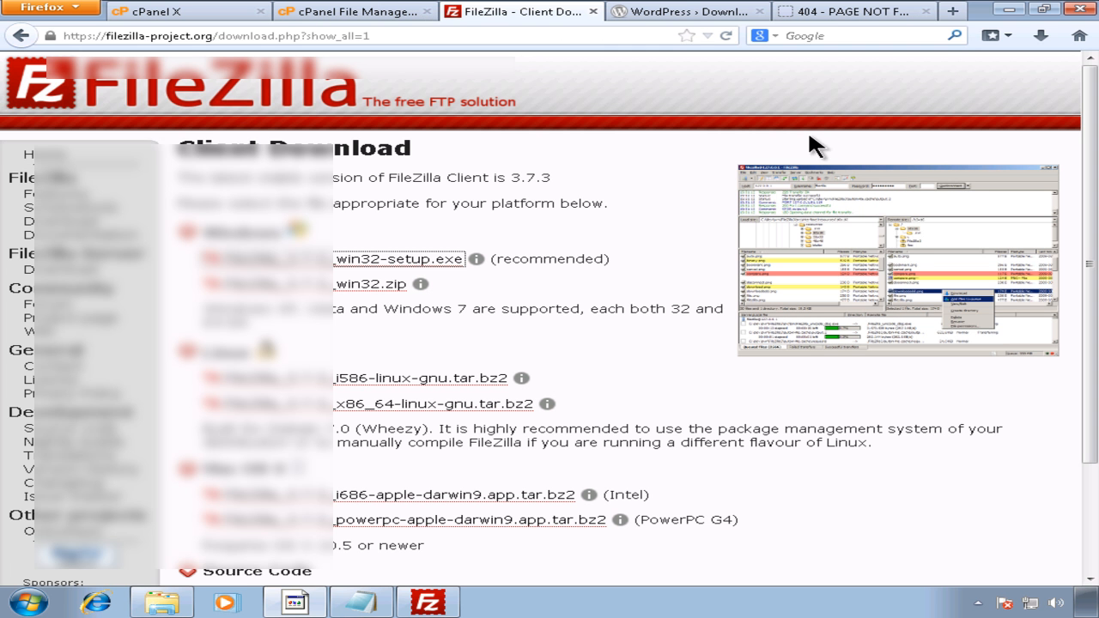
left_click(320, 12)
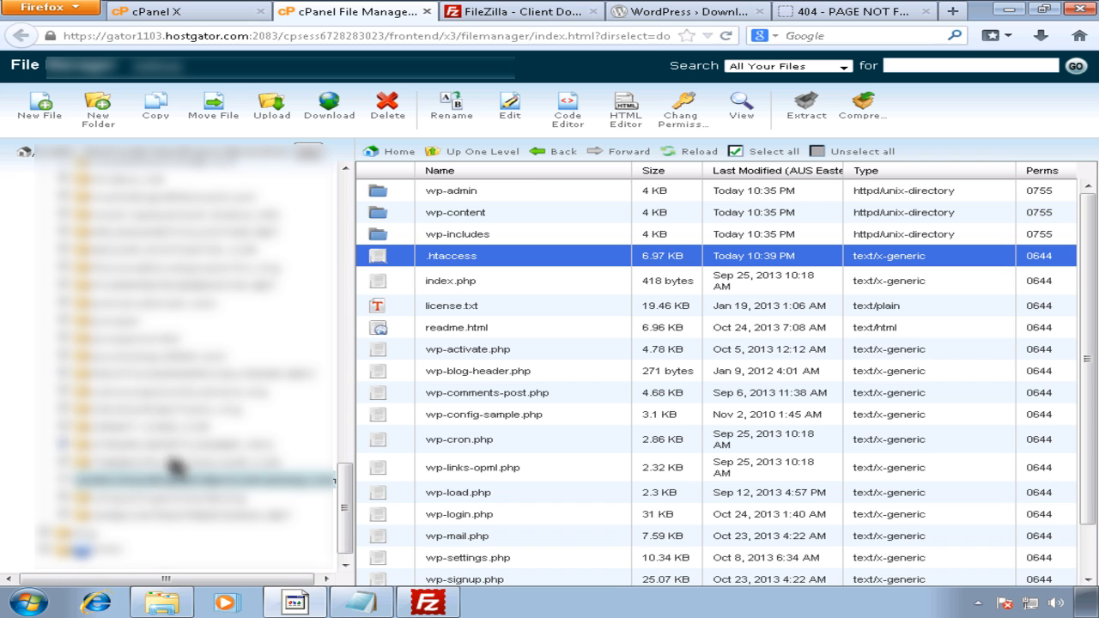
Step: Copy SMART-OVEN.COM's full .htaccess again into public_html/understandingwordpresstraining.com
left_click(148, 426)
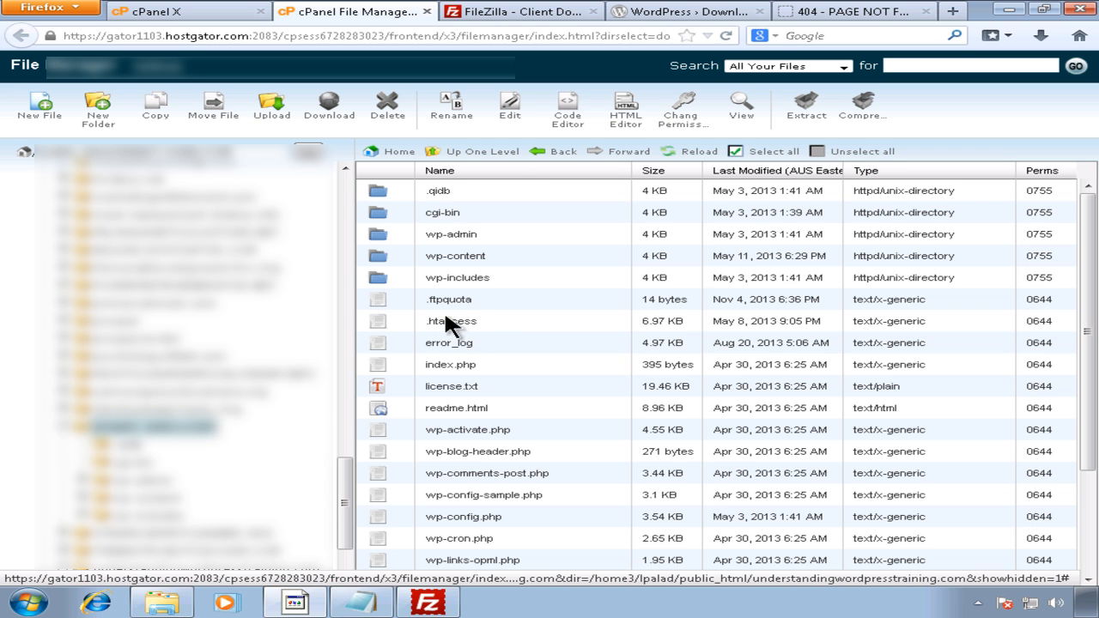
left_click(481, 322)
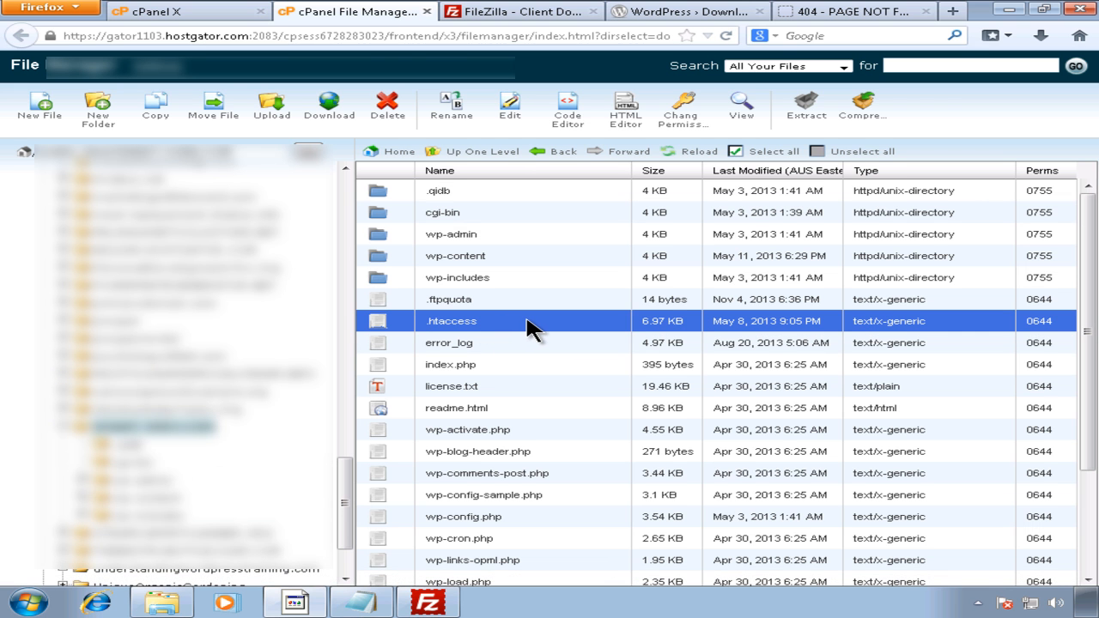
left_click(155, 108)
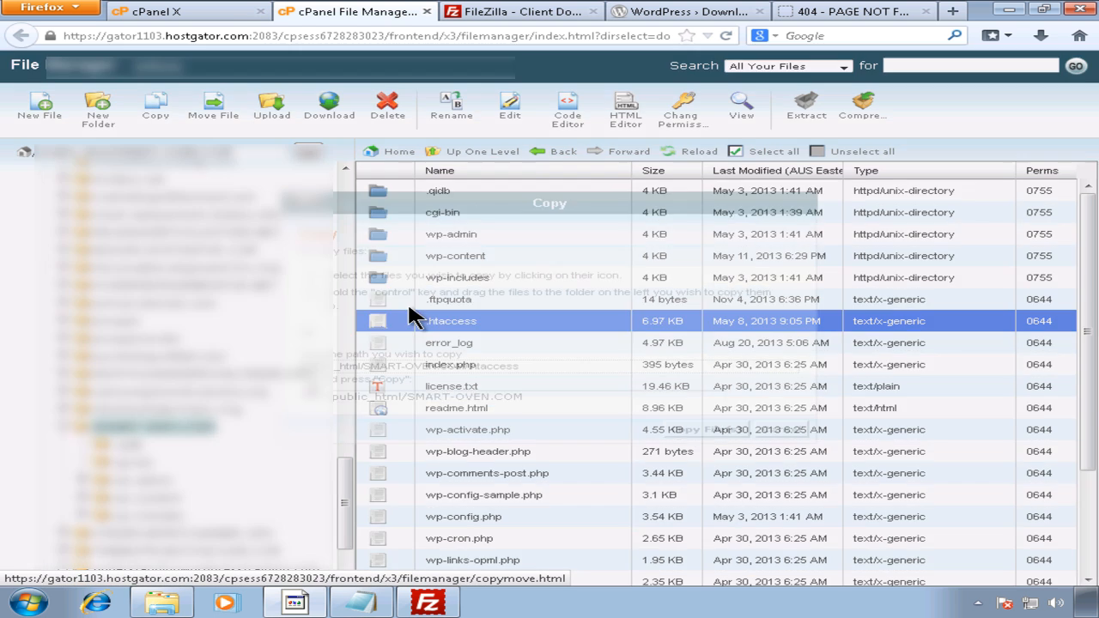
left_click_drag(407, 397, 574, 402)
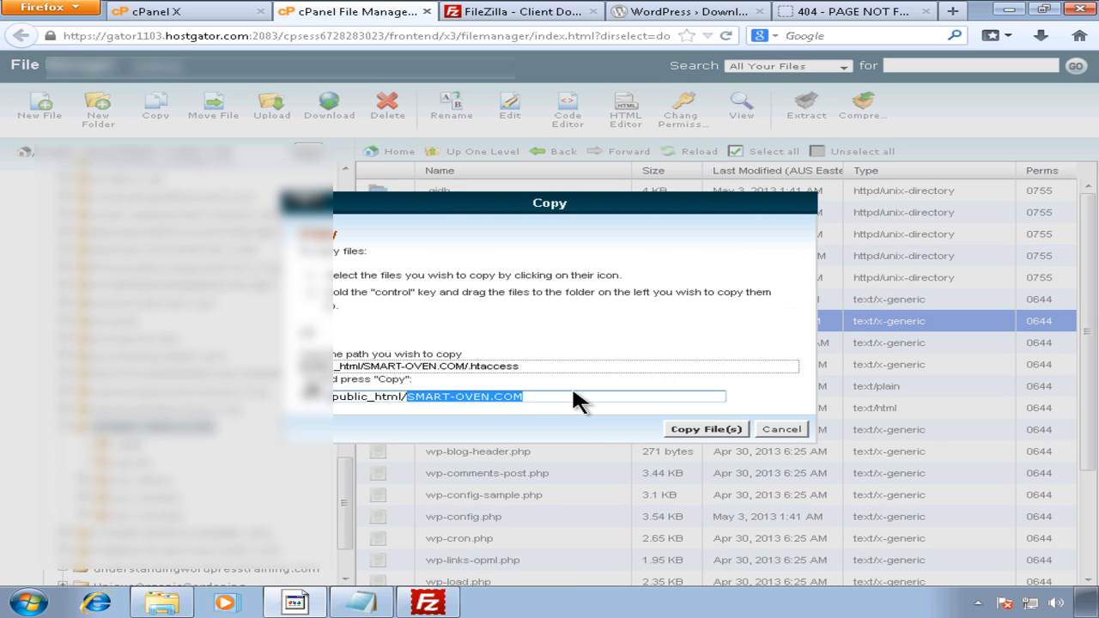
type("understanding")
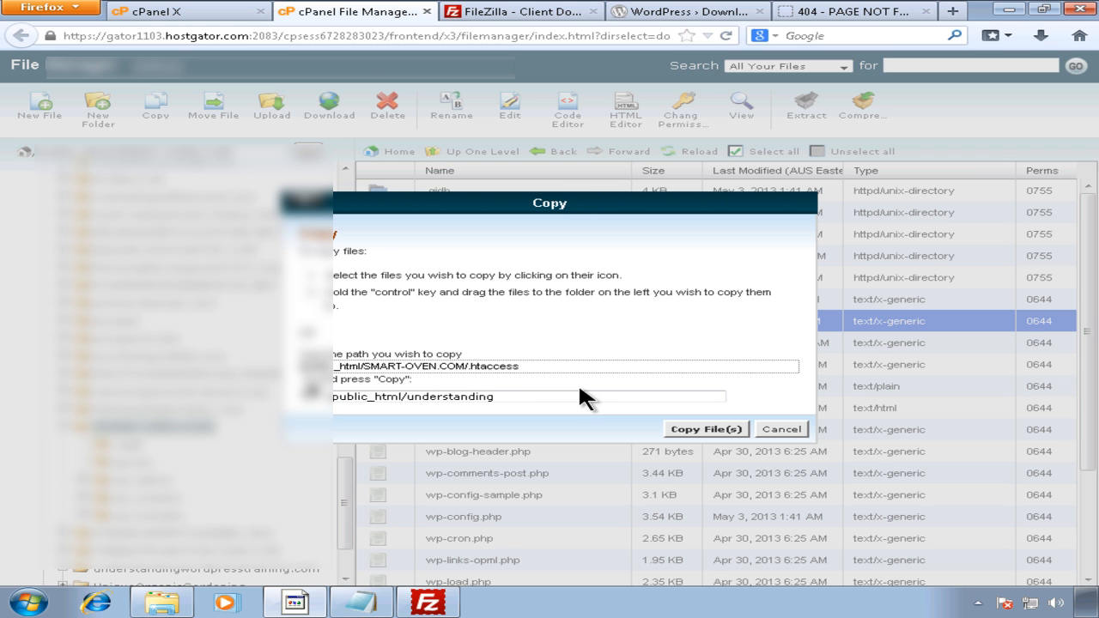
type("wordpresstrainin")
left_click(725, 430)
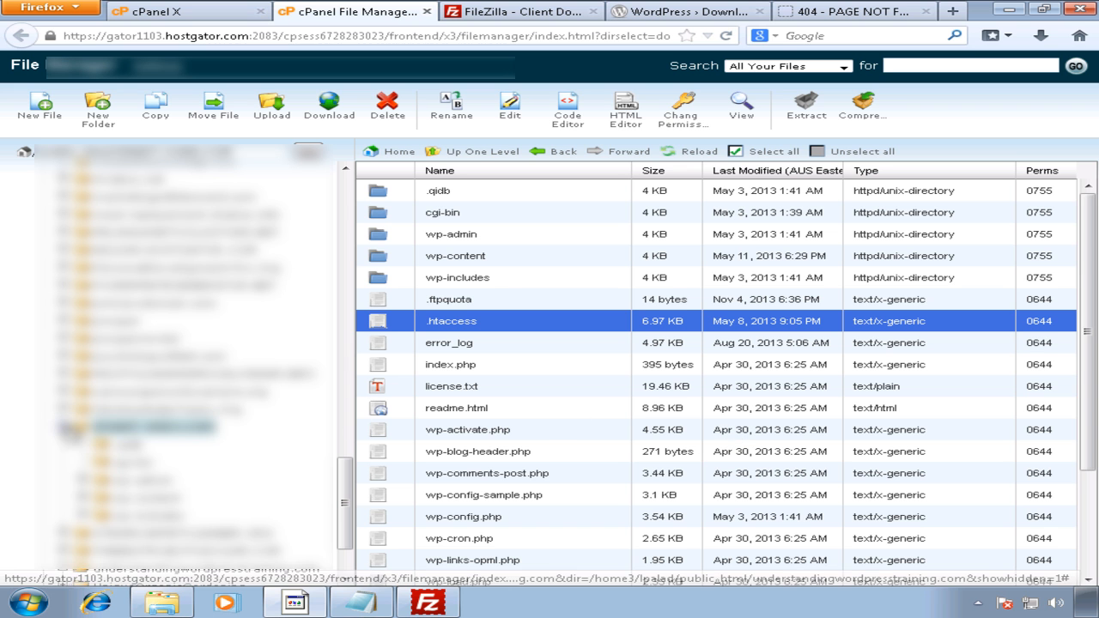
Step: Open the understandingwordpresstraining.com folder and select the copied .htaccess
left_click(66, 427)
left_click(190, 480)
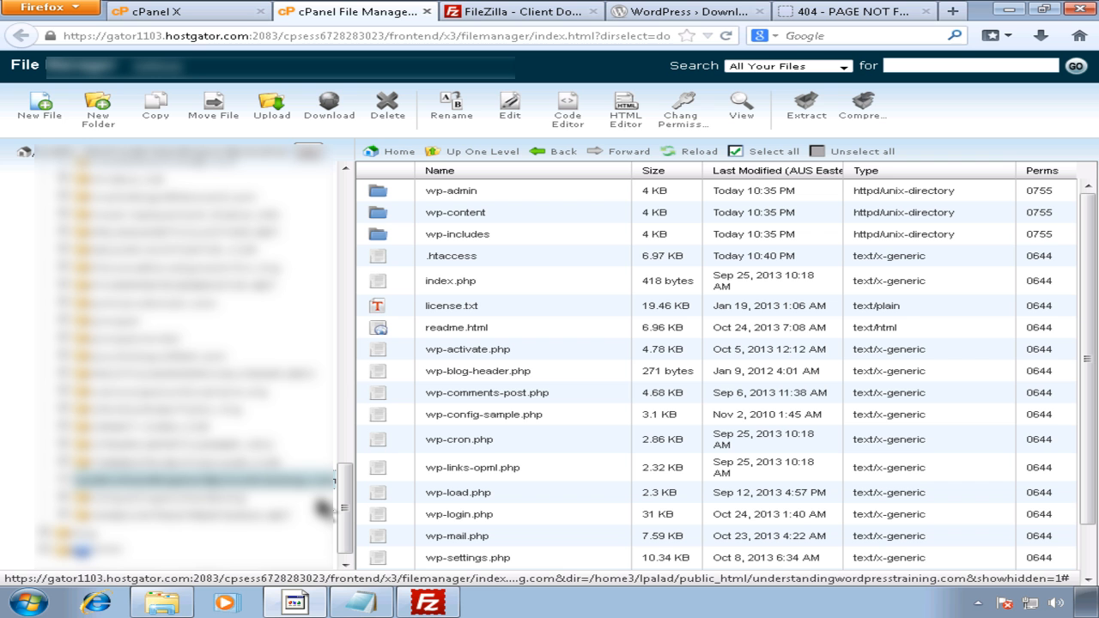
left_click(477, 258)
Step: Open the copied .htaccess to inspect its WPSuperCache rules, then close it and show the 404 page
left_click(509, 110)
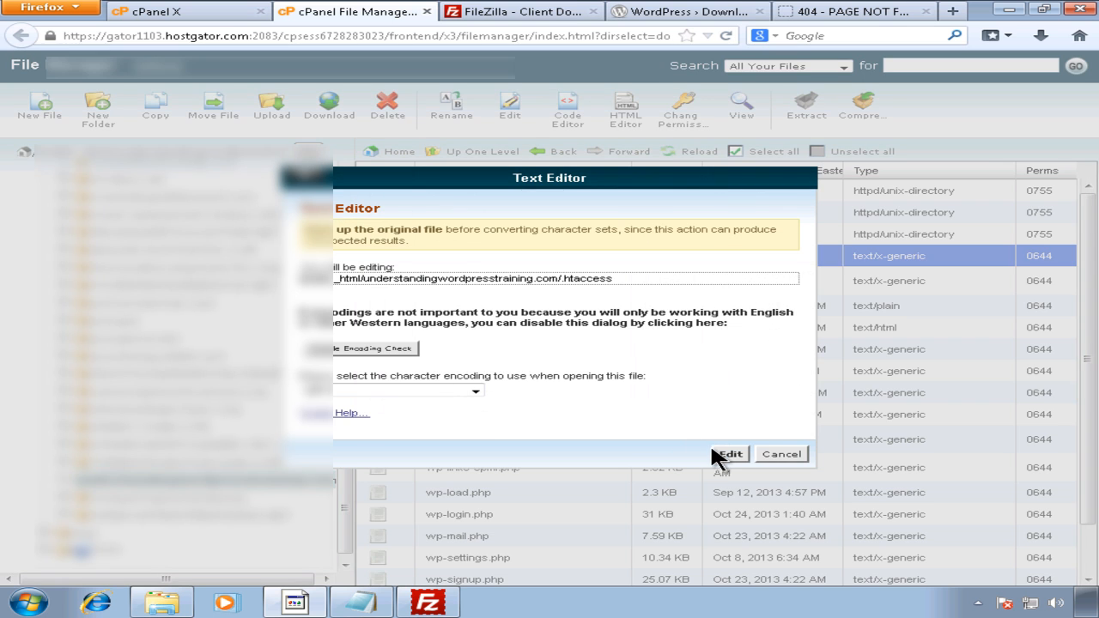
left_click(712, 446)
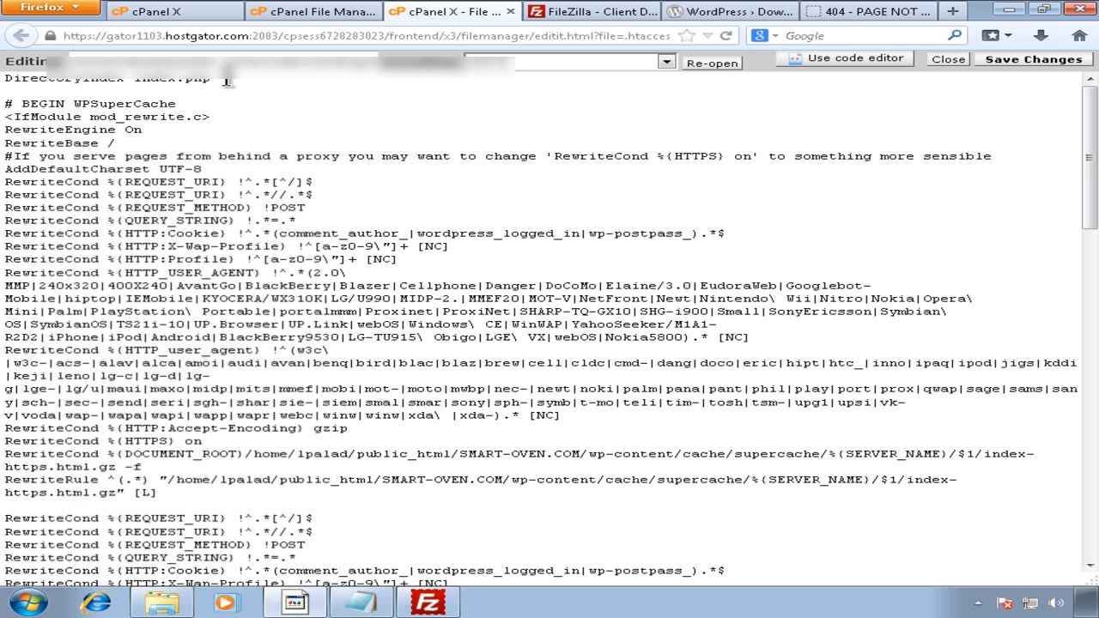
triple_click(226, 80)
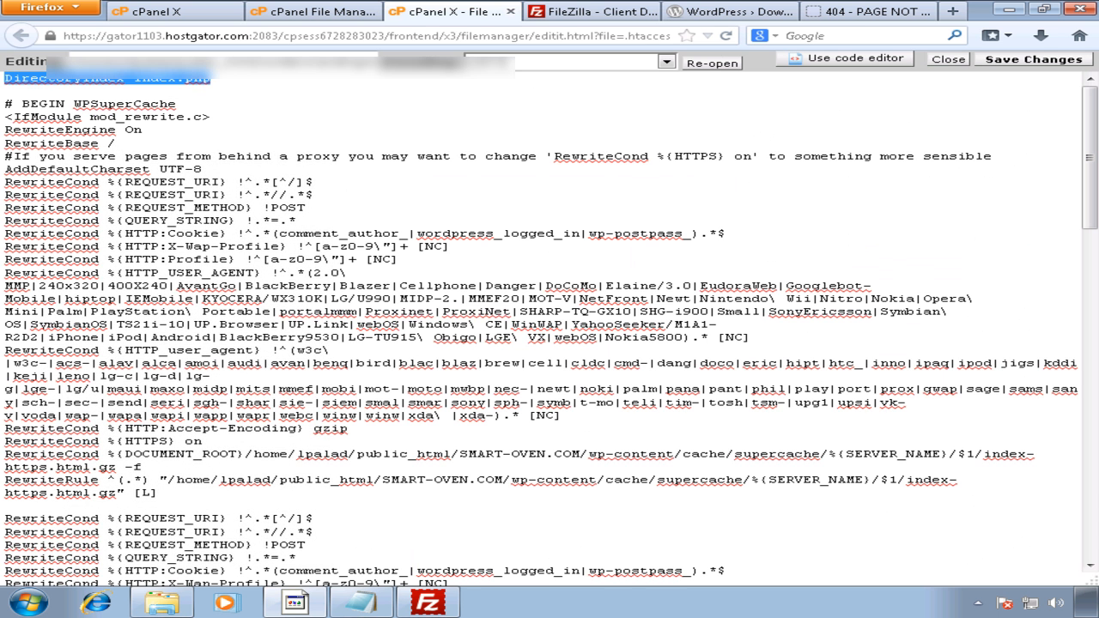
left_click(949, 60)
left_click(846, 12)
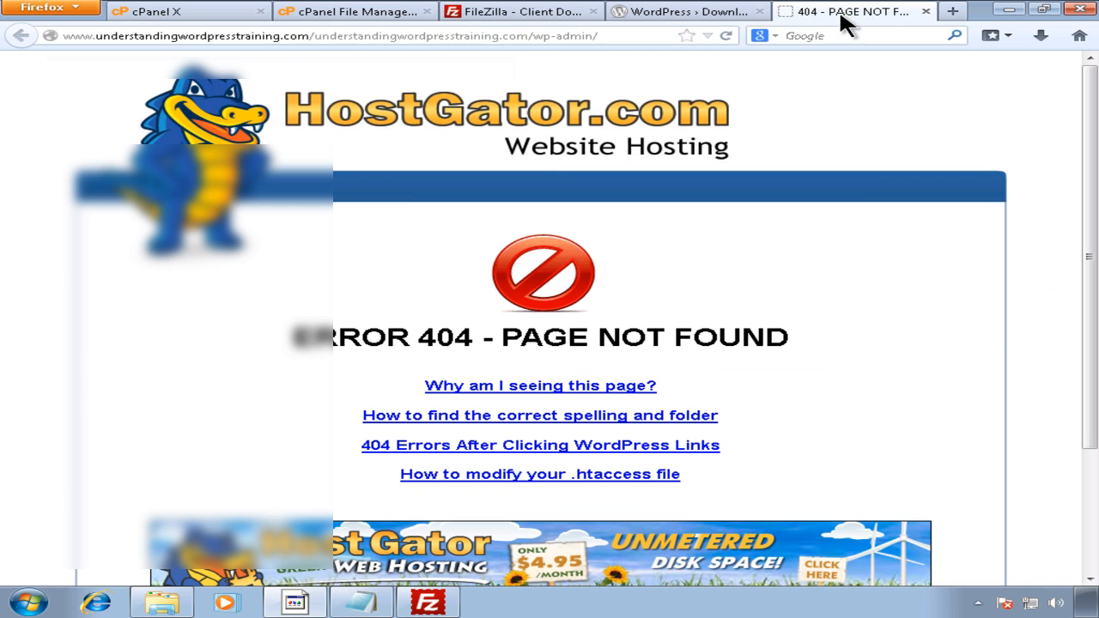
Step: Load understandingwordpresstraining.com/wp-admin and choose Create a Configuration File
left_click(327, 36)
left_click_drag(315, 35, 517, 36)
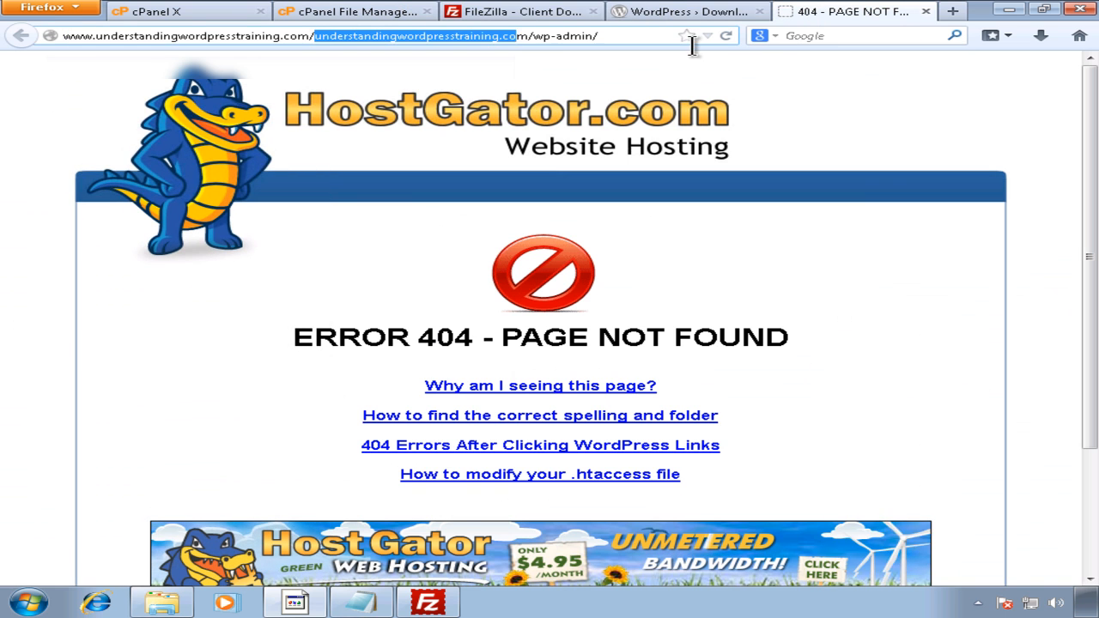
left_click_drag(692, 45, 702, 35)
type("wp")
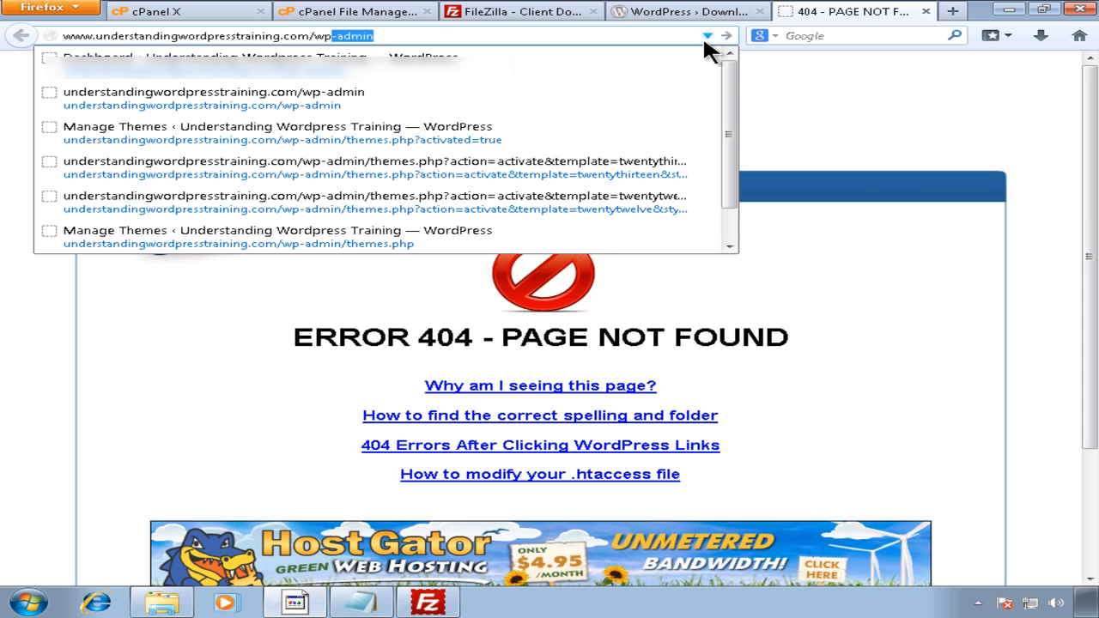
key("Return")
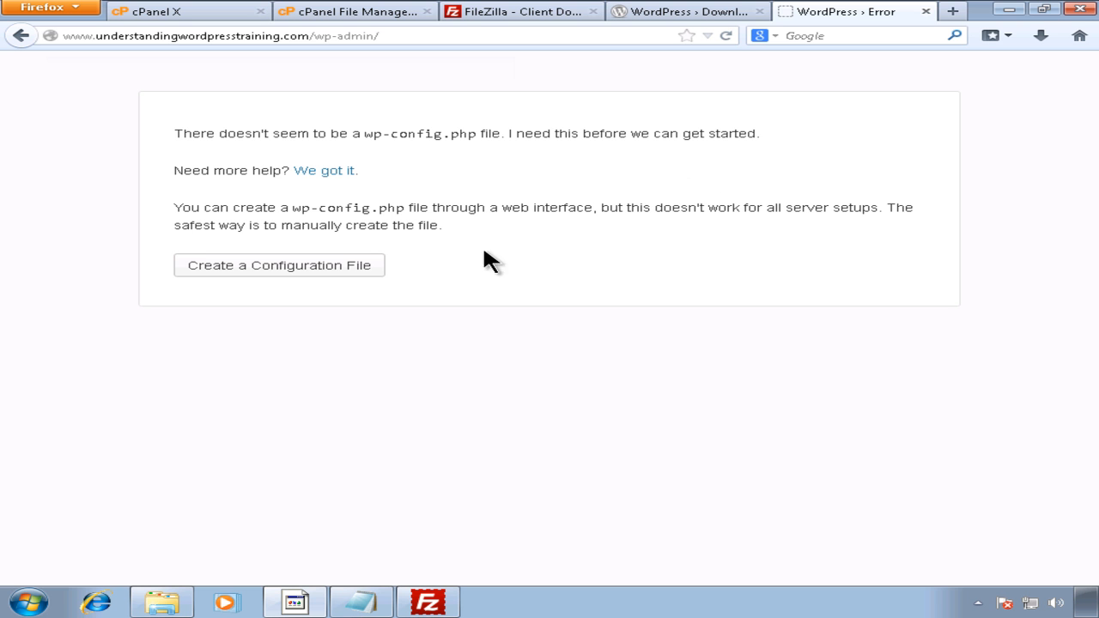
left_click(381, 267)
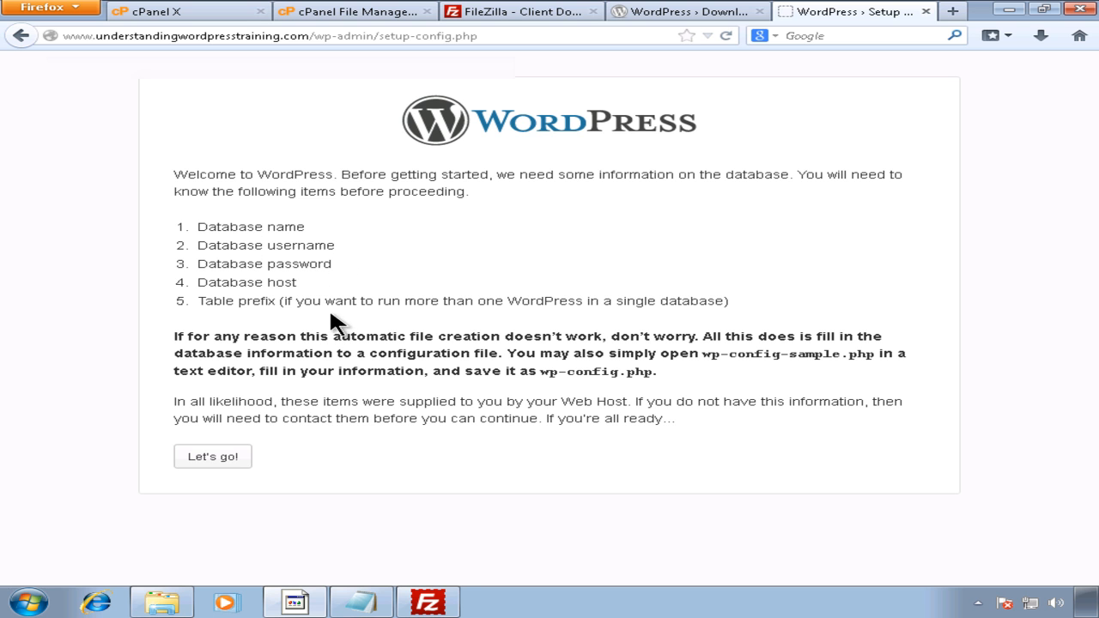
Step: Open the database form and paste the database username from the notes into User Name
left_click(215, 458)
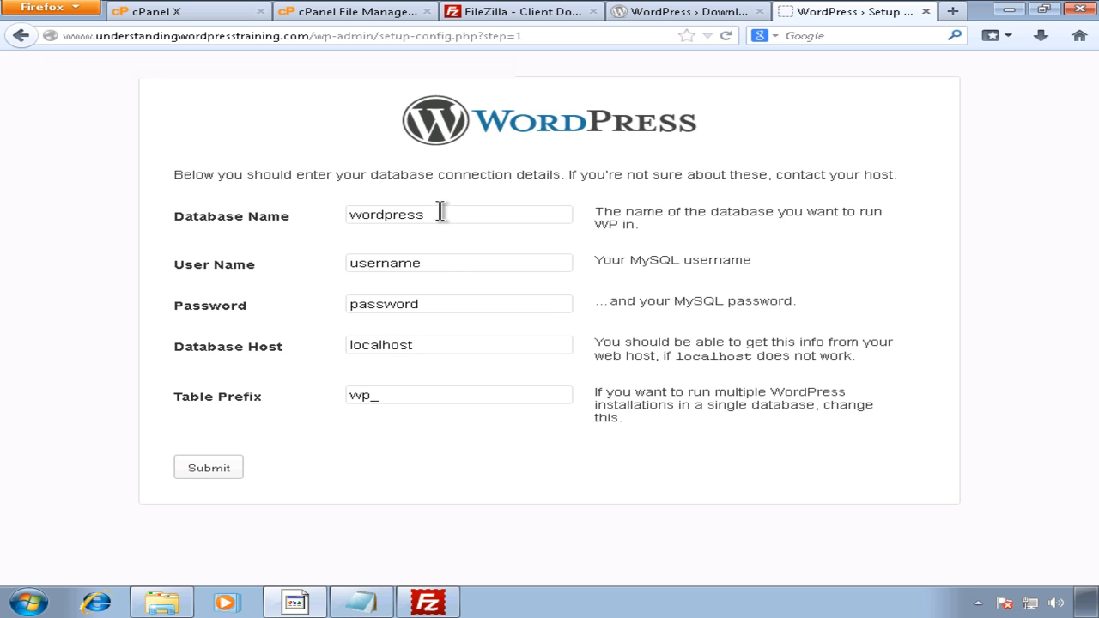
left_click_drag(440, 212, 305, 213)
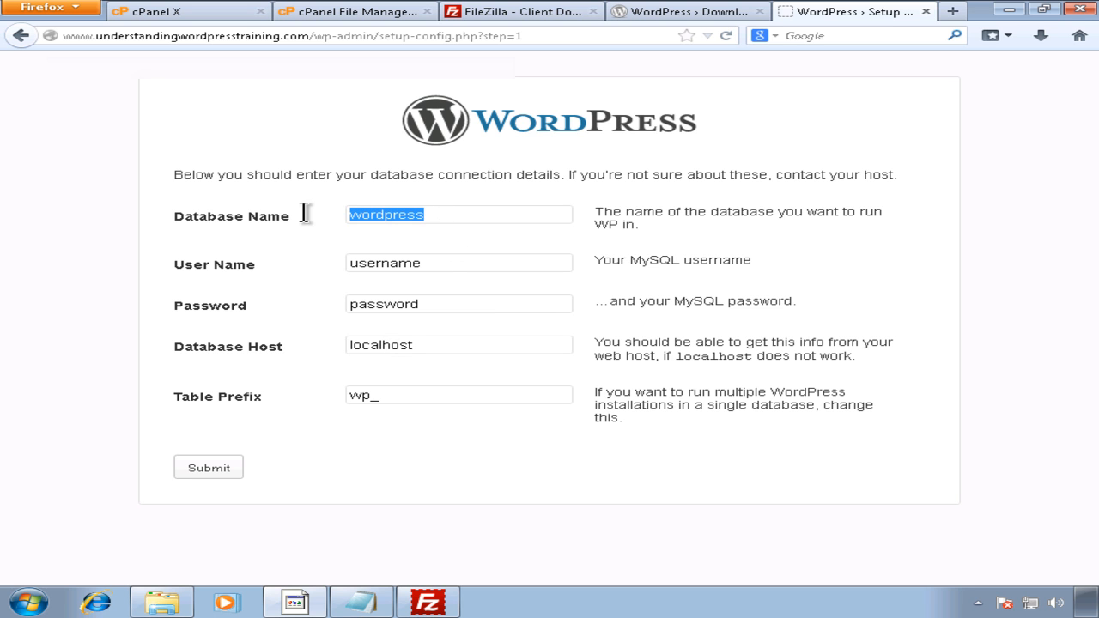
left_click(371, 603)
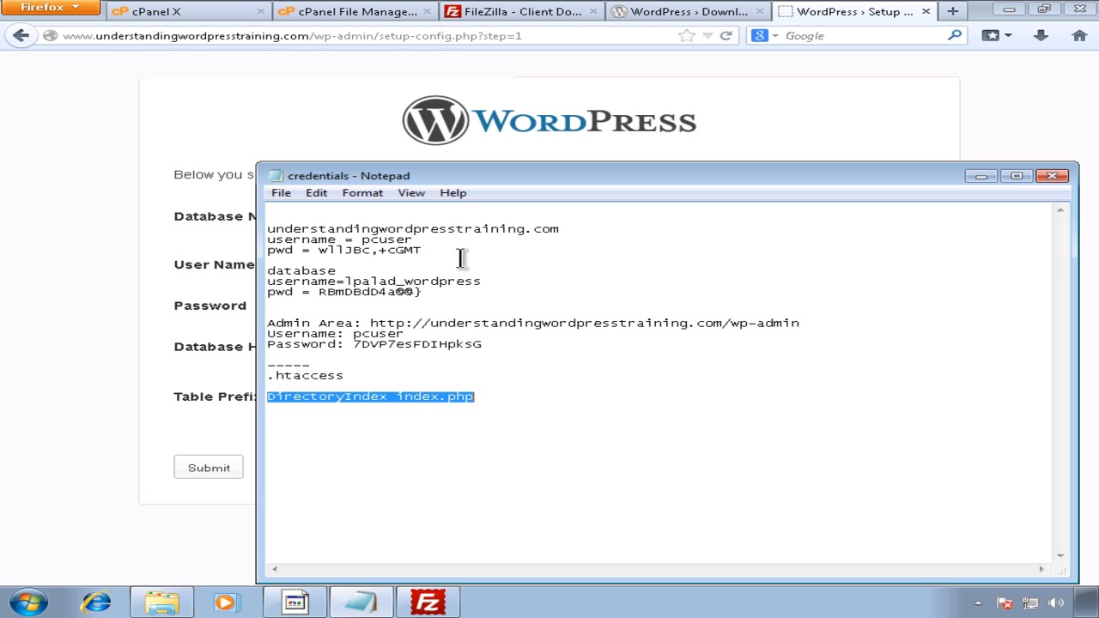
left_click_drag(485, 282, 345, 284)
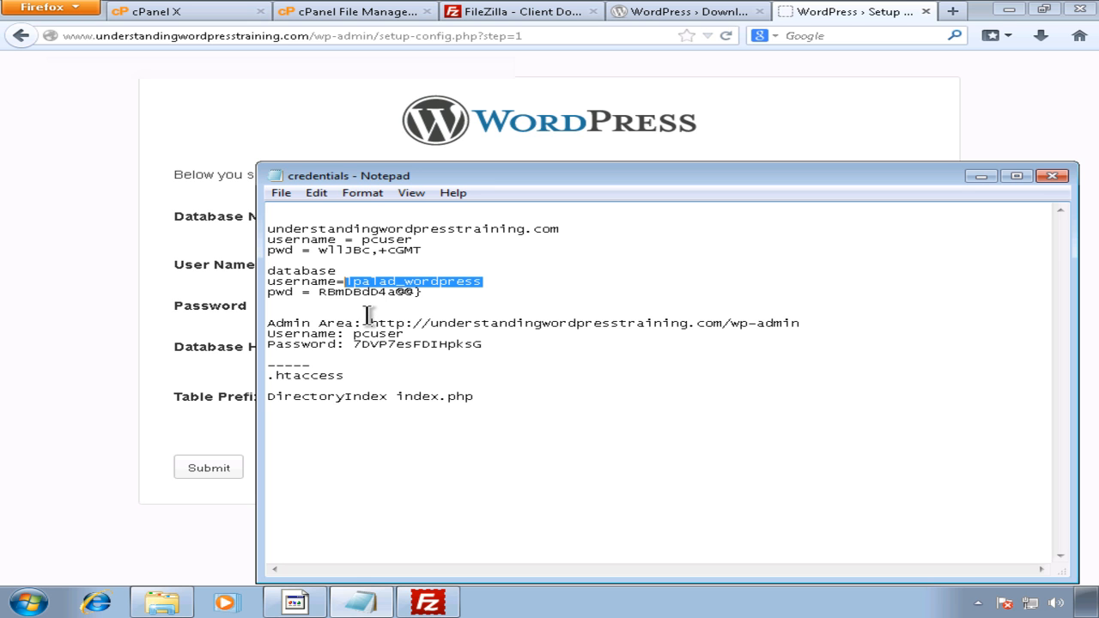
left_click(121, 230)
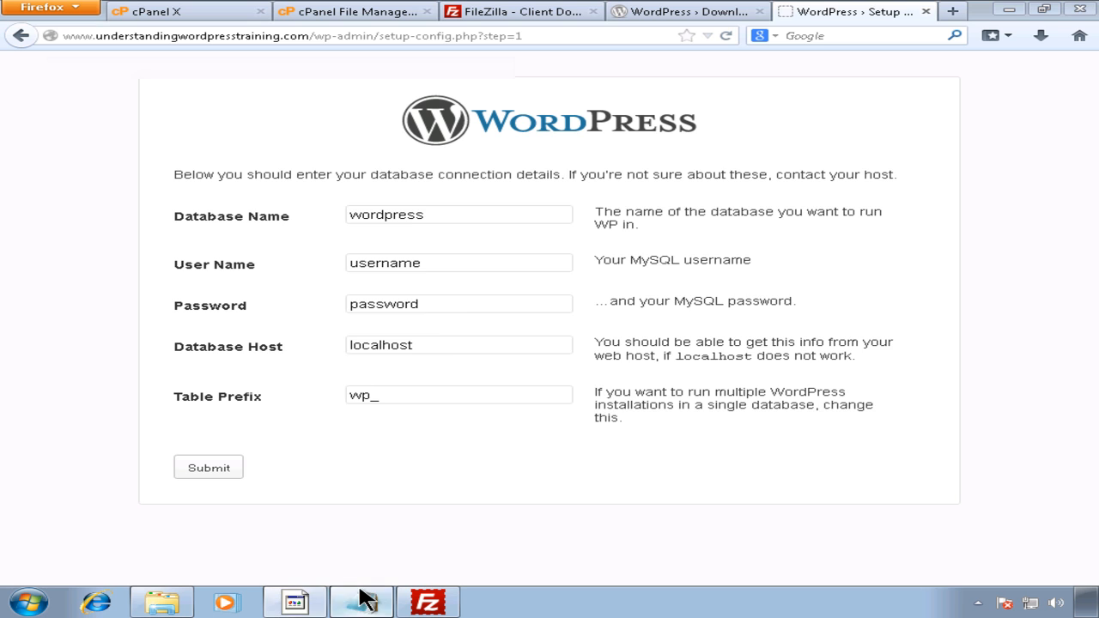
left_click(360, 599)
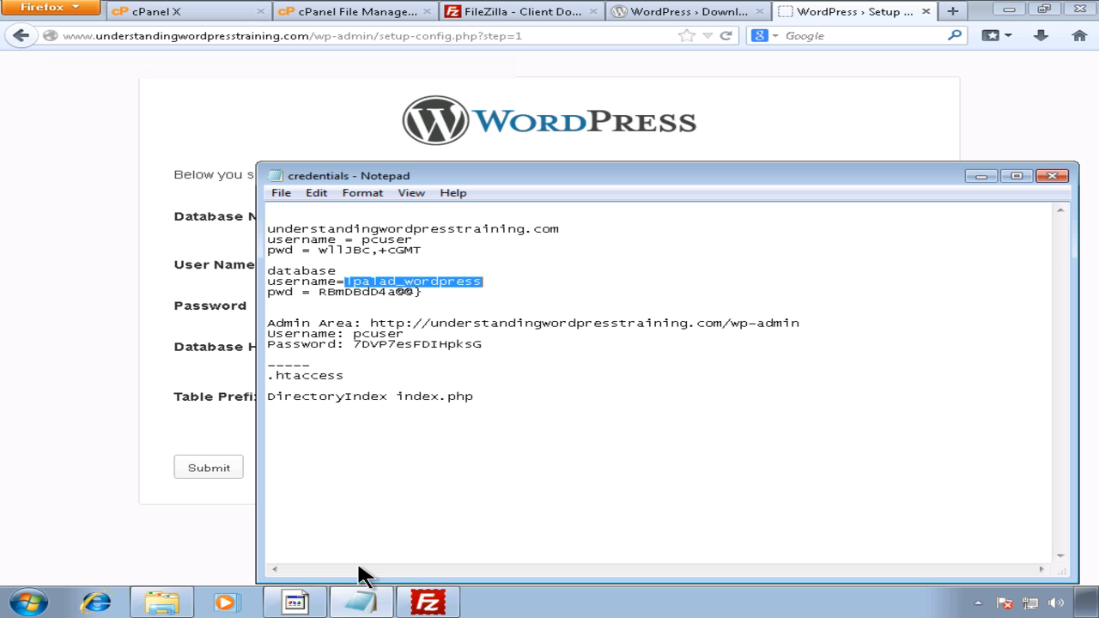
left_click(124, 370)
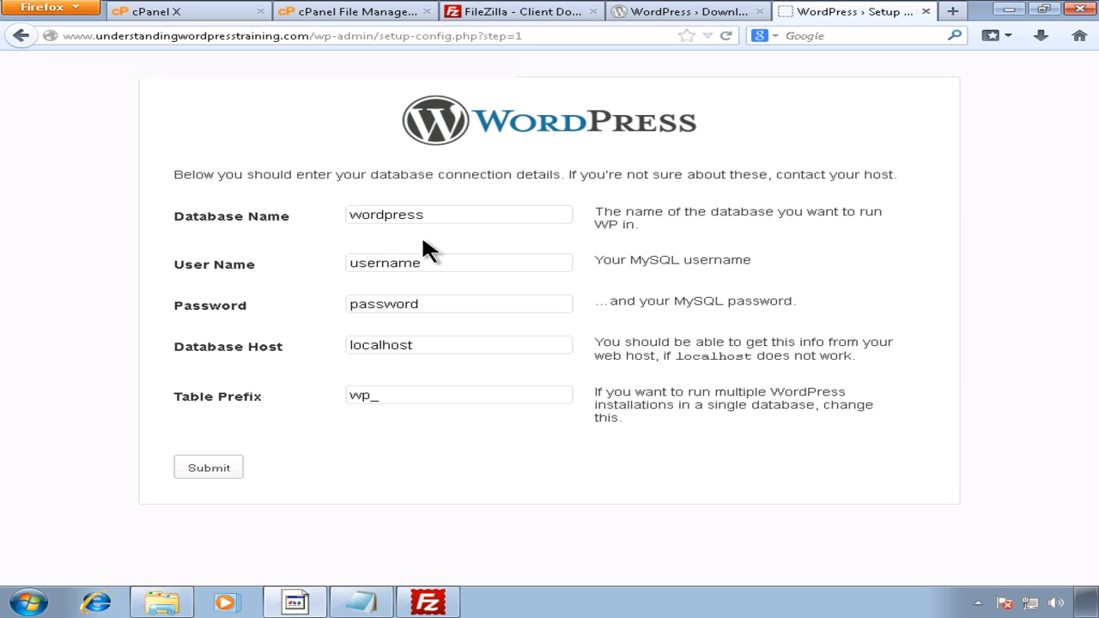
left_click(452, 263)
left_click(348, 604)
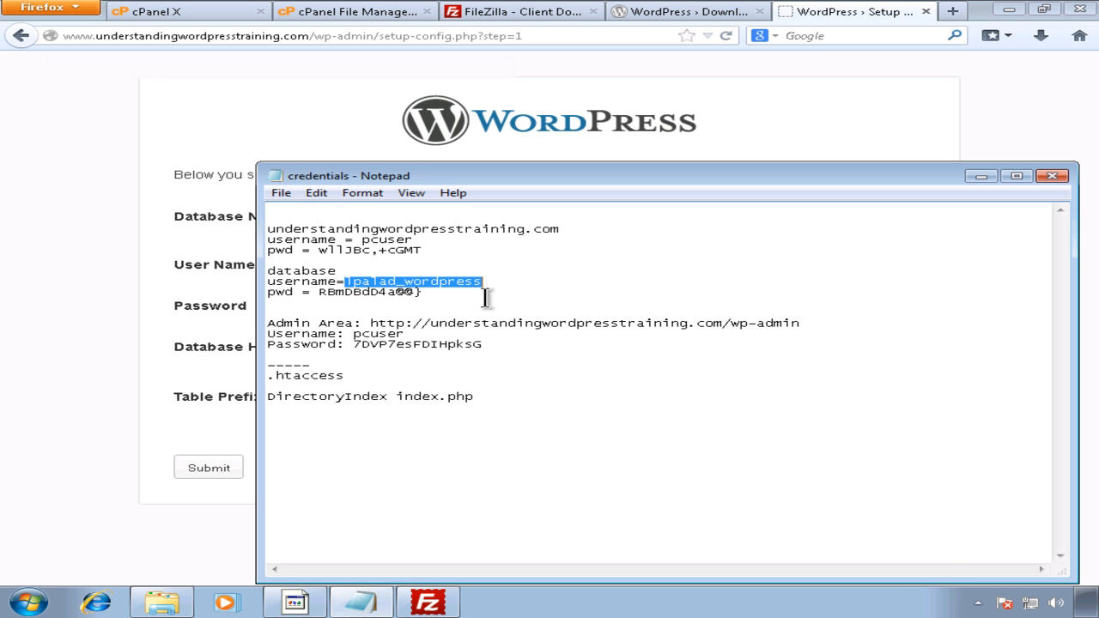
left_click(123, 302)
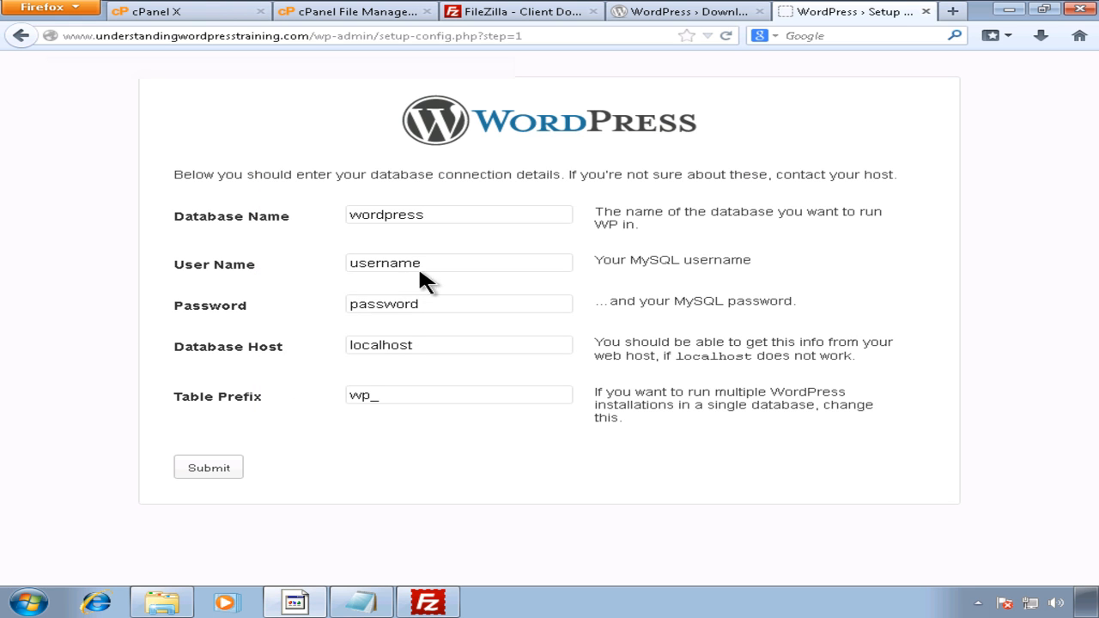
left_click_drag(438, 260, 266, 251)
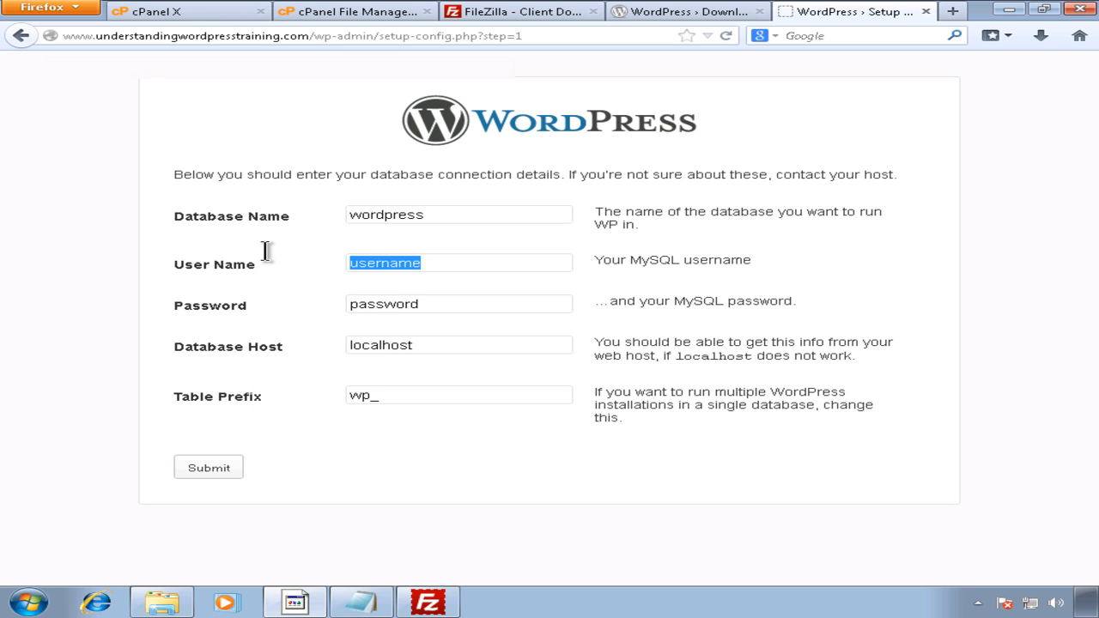
type("lpalad_wordpress")
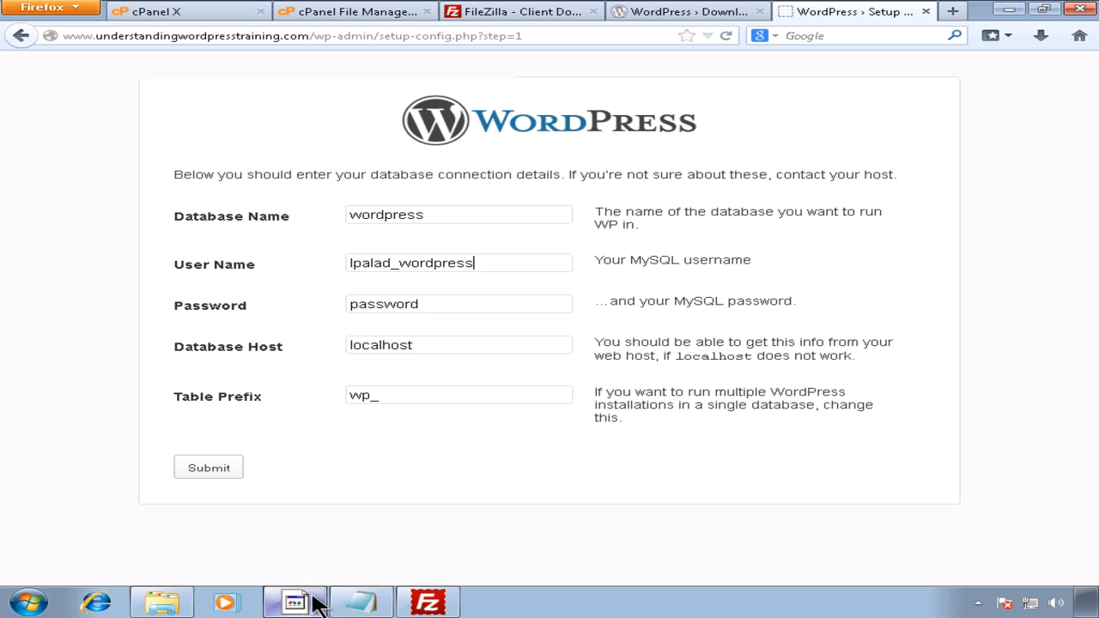
Step: Paste the database password from the notes into Password and move on to Table Prefix
left_click(360, 601)
left_click(426, 292)
left_click_drag(425, 292, 319, 293)
key("ctrl+c")
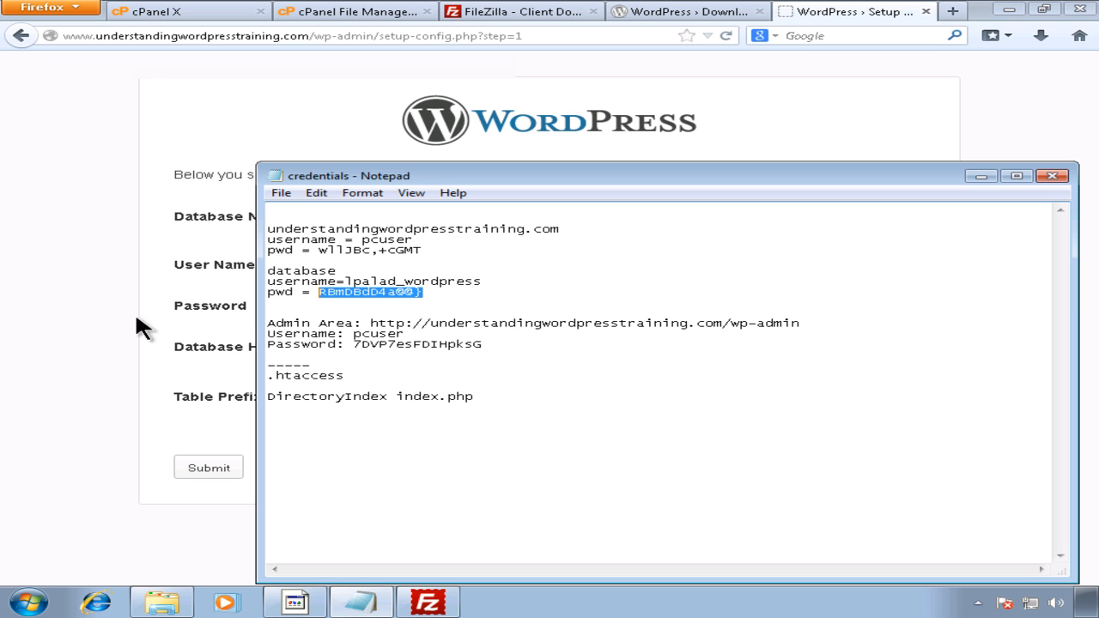
left_click(375, 309)
left_click_drag(421, 305, 326, 304)
key("ctrl+v")
left_click(414, 391)
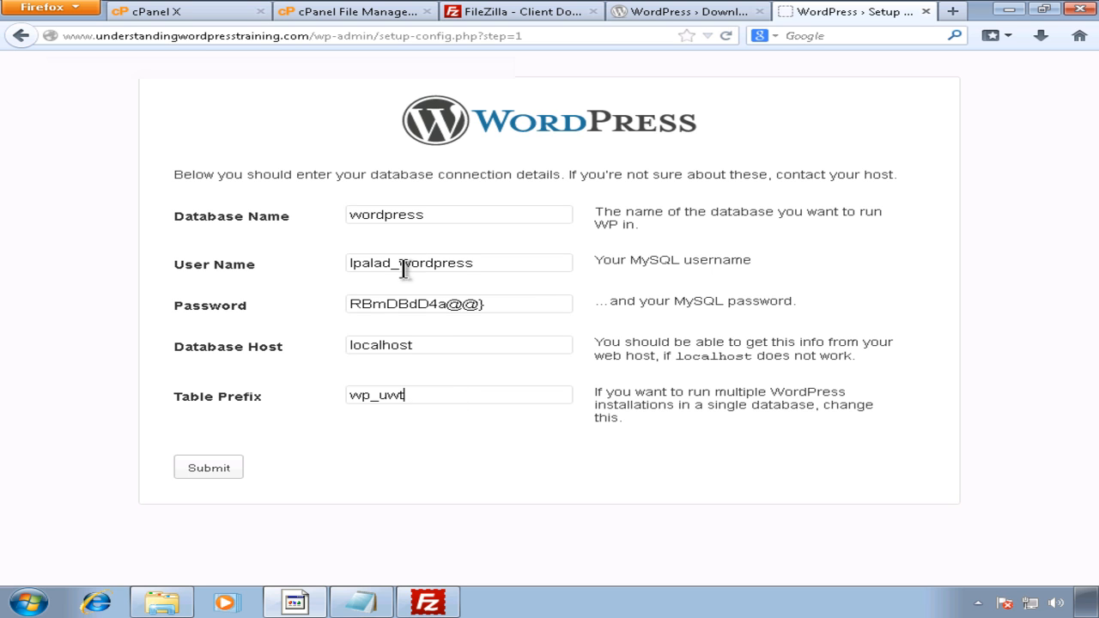
left_click_drag(435, 215, 317, 204)
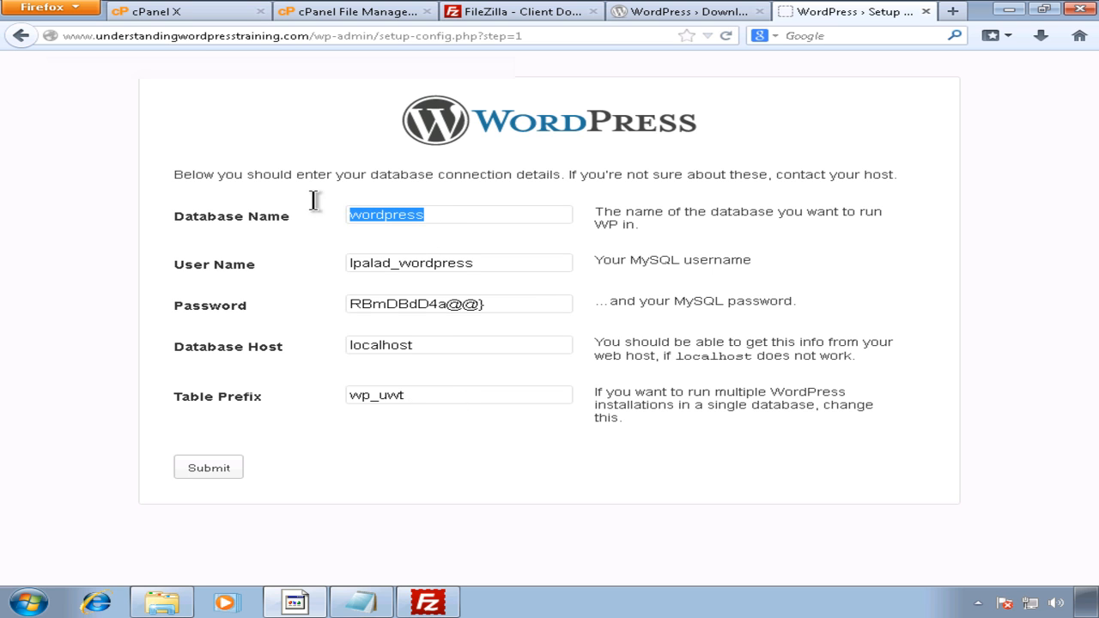
Step: Return to the cPanel home page and open MySQL Databases in the Databases section
left_click(356, 16)
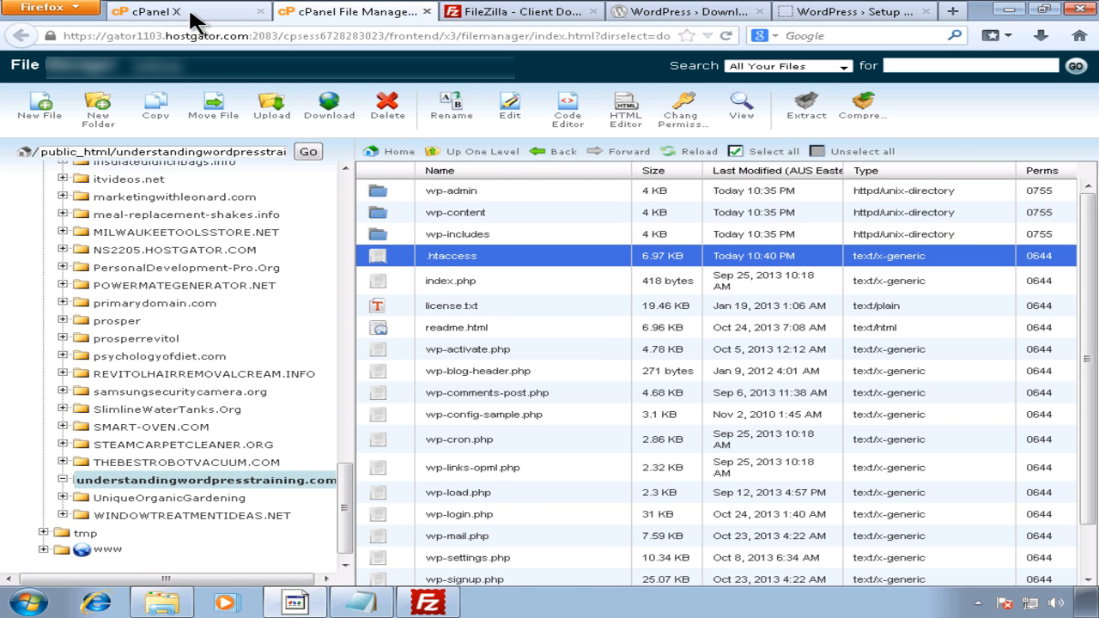
left_click(190, 12)
left_click_drag(1092, 326, 1070, 494)
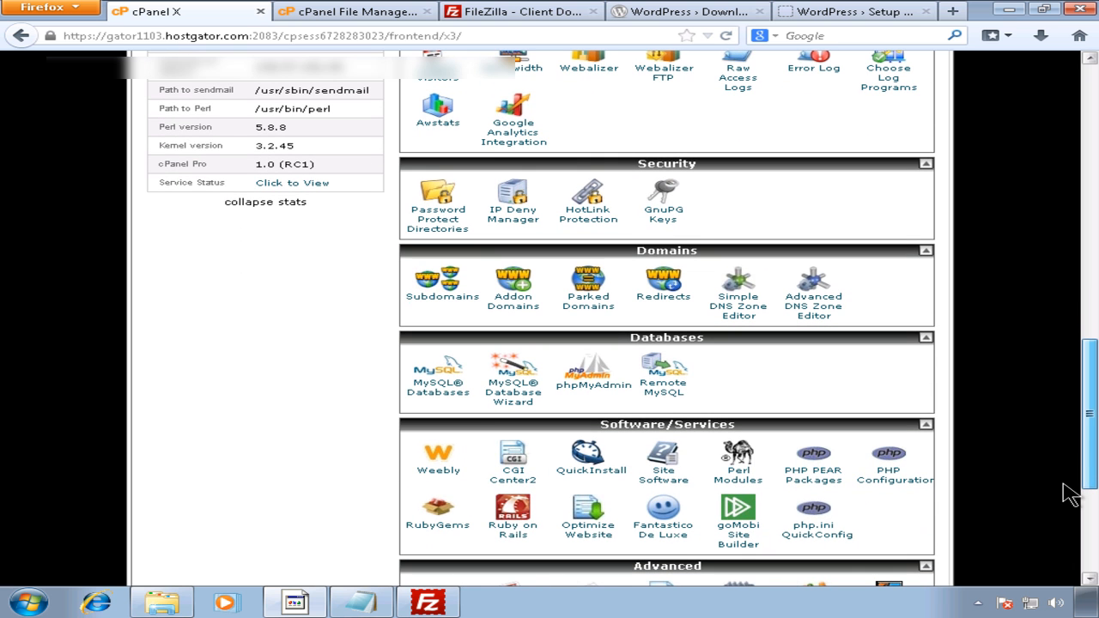
left_click(511, 384)
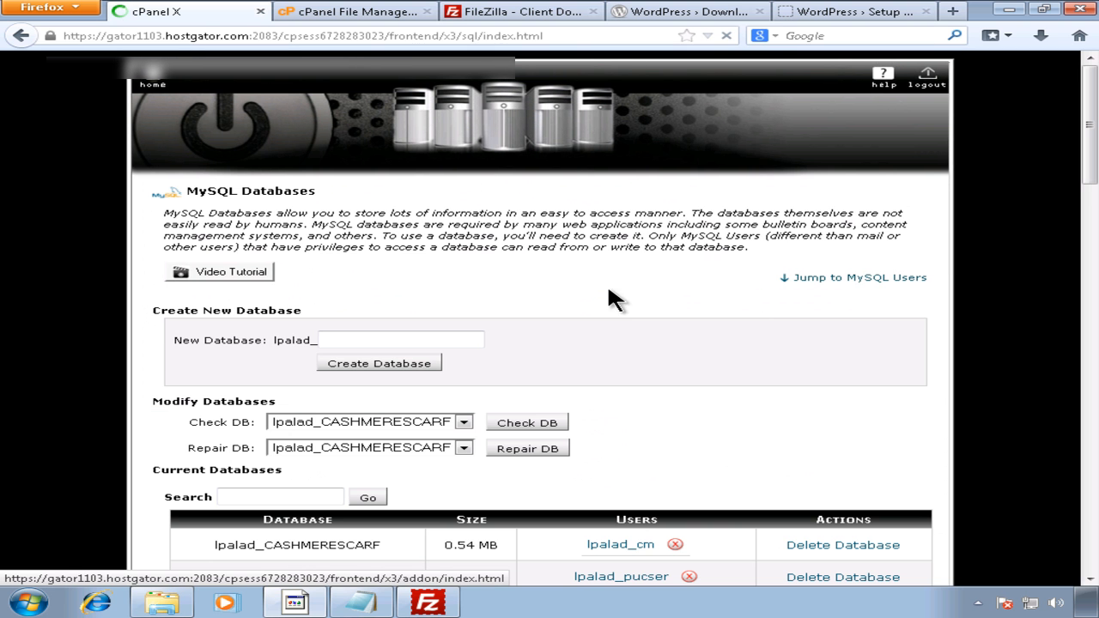
Step: Look through the existing MySQL database names in the Check DB list for the site's database
left_click_drag(1089, 165, 1085, 273)
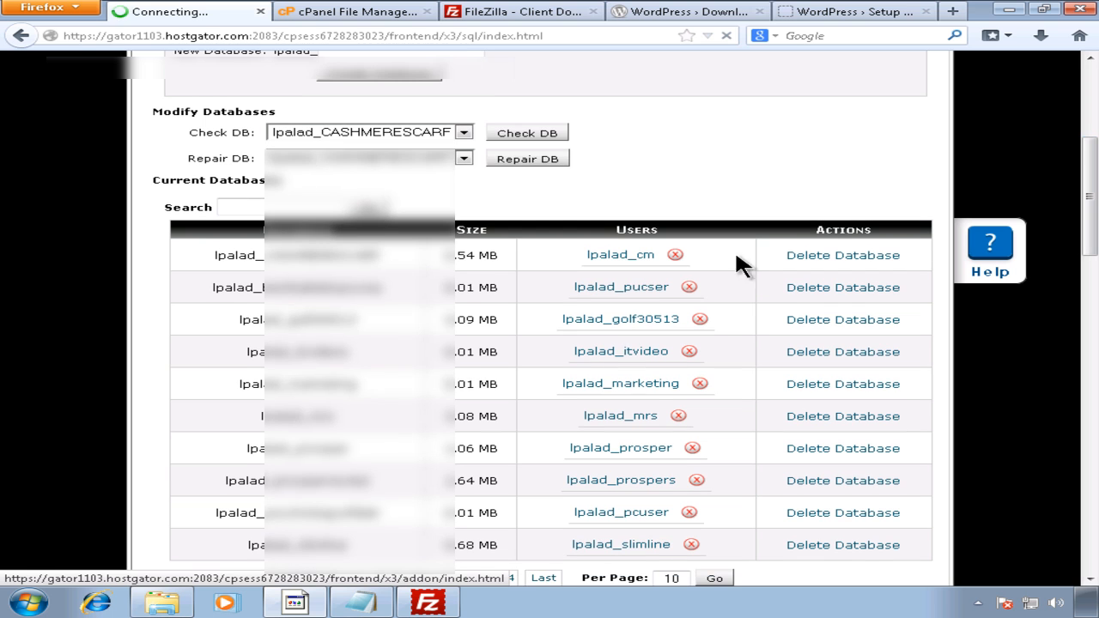
left_click(463, 132)
left_click_drag(463, 169, 465, 187)
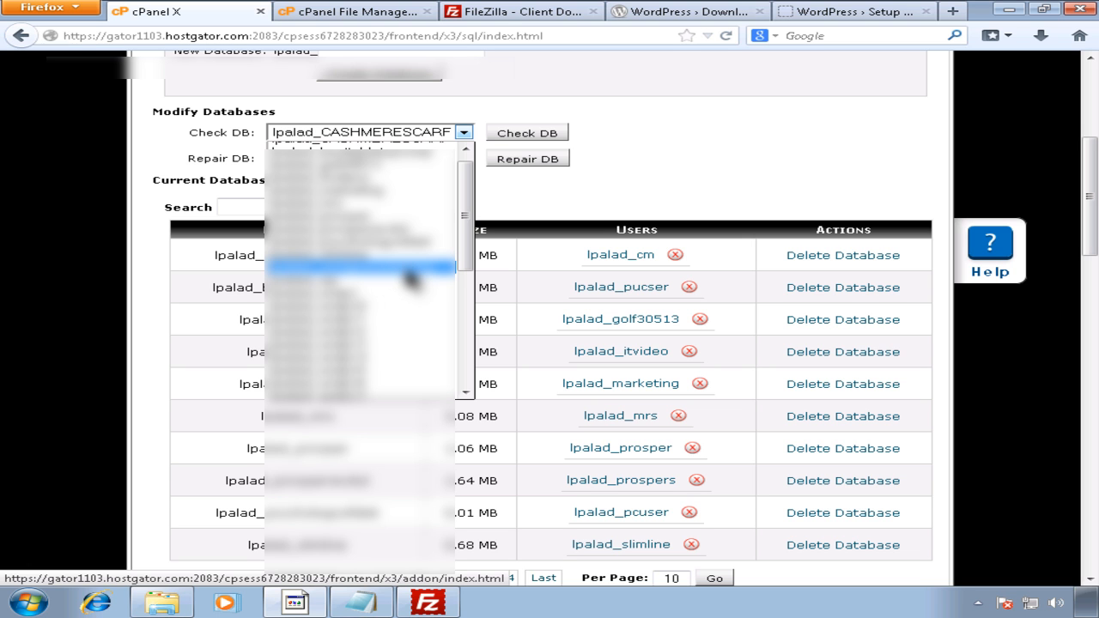
left_click(498, 604)
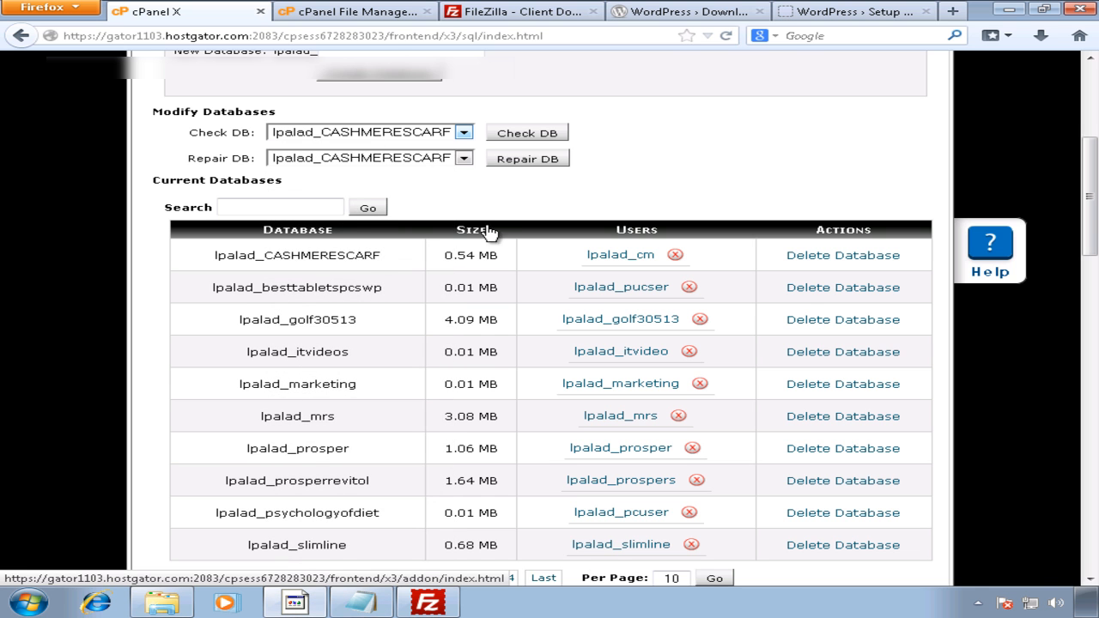
left_click(695, 17)
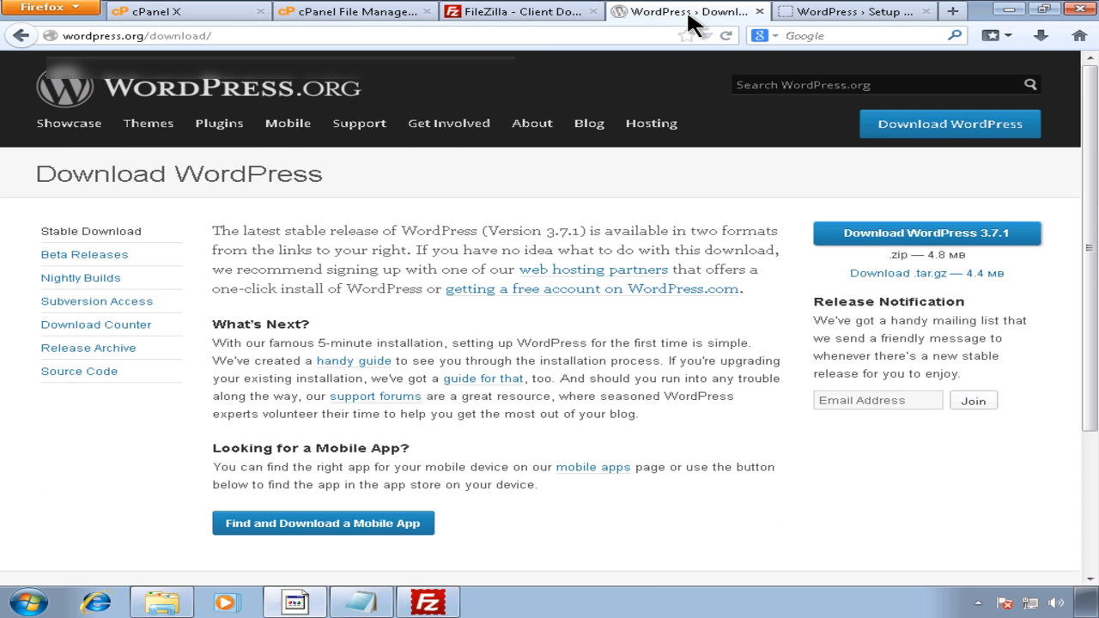
Step: Retype the database name as the account-prefixed wordpresstraining
left_click(808, 17)
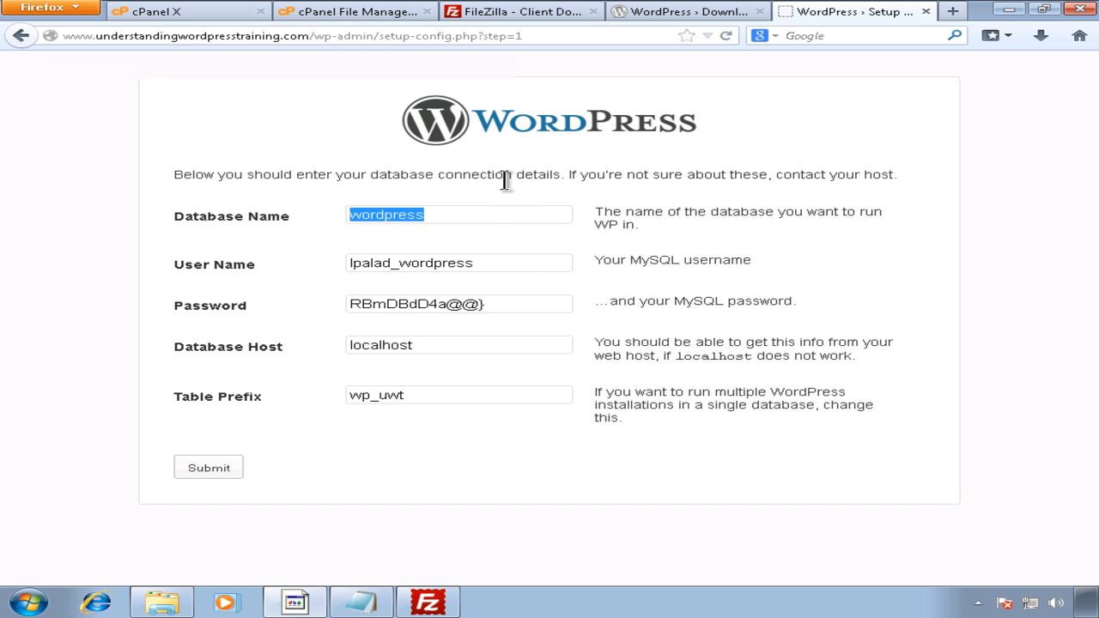
type("lpalad")
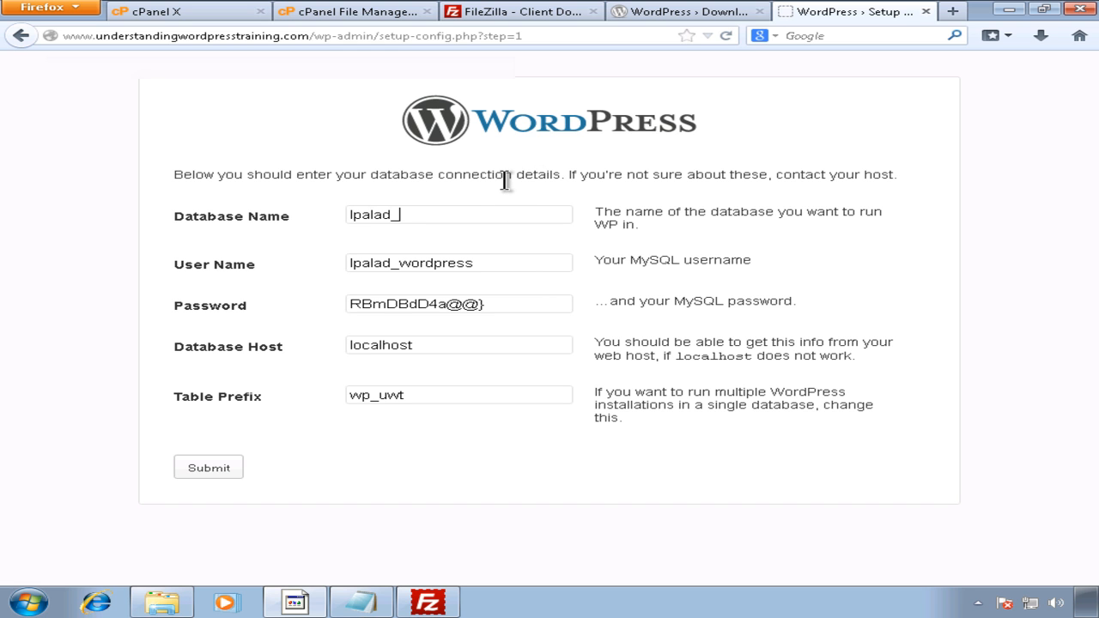
type("_wored")
key("BackSpace")
type("dpresstraining")
double_click(375, 214)
Step: Check the user name, host and table prefix fields, submit, and start the installation
left_click(492, 263)
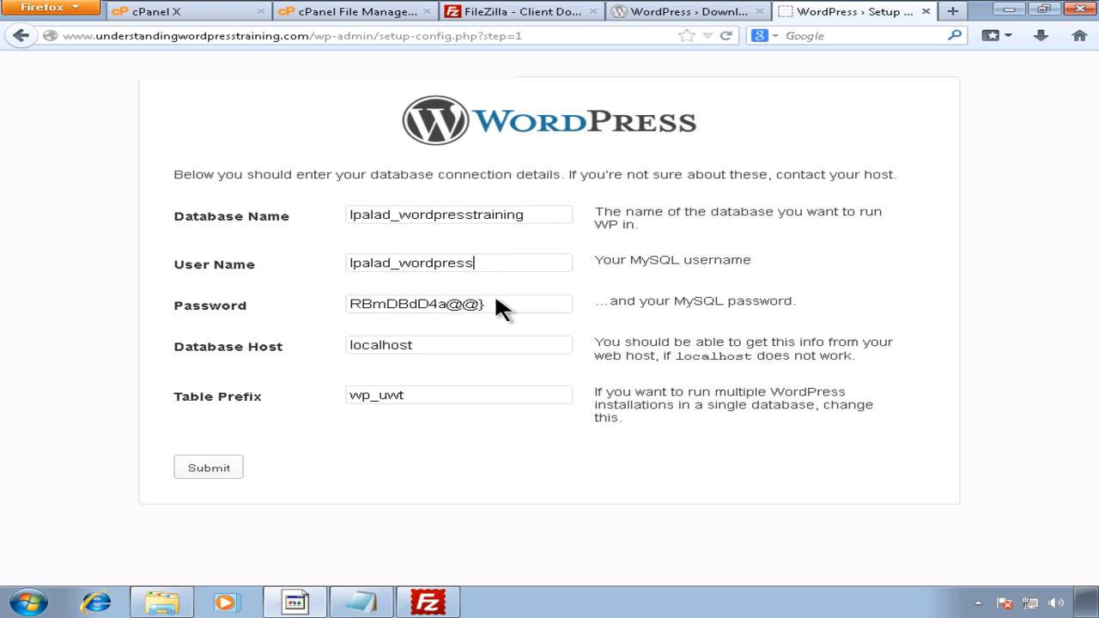
left_click_drag(462, 348, 308, 344)
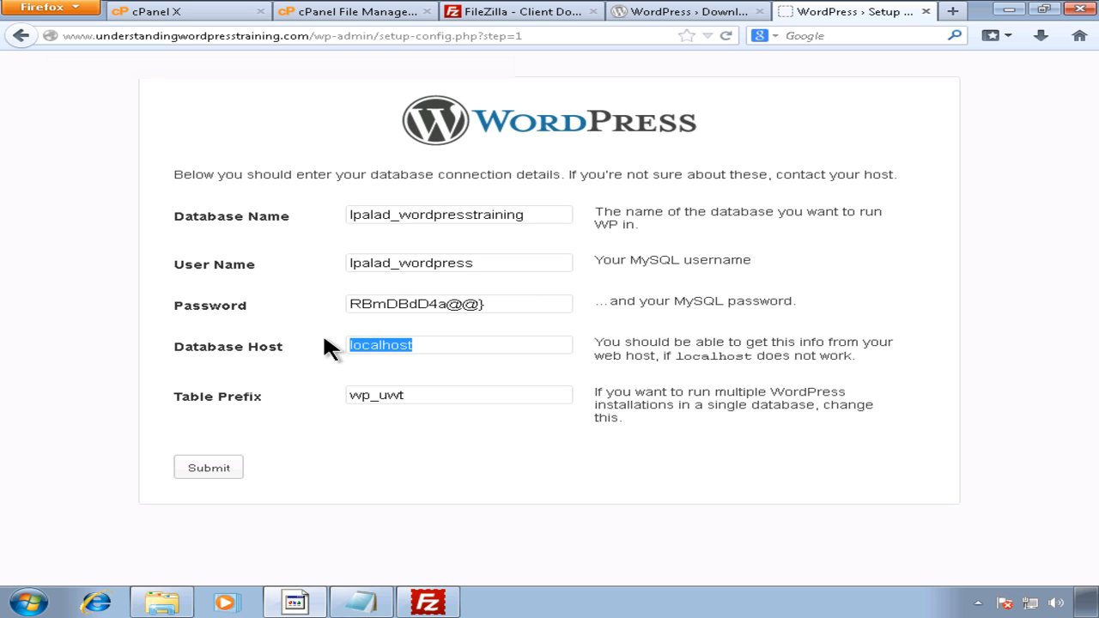
left_click_drag(436, 348, 332, 345)
left_click(447, 400)
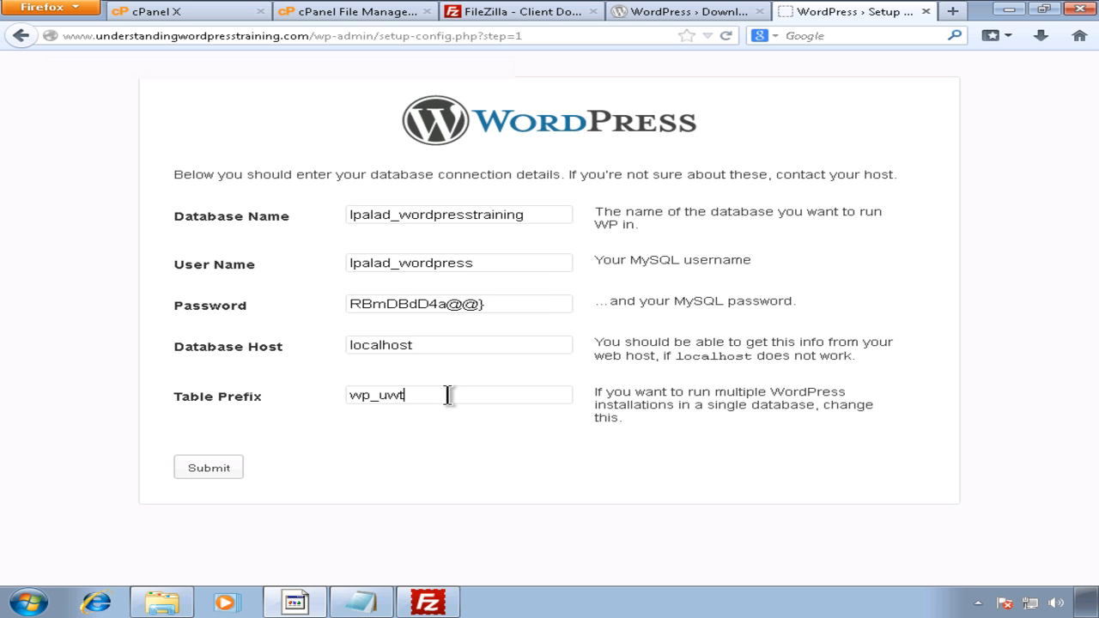
left_click(225, 473)
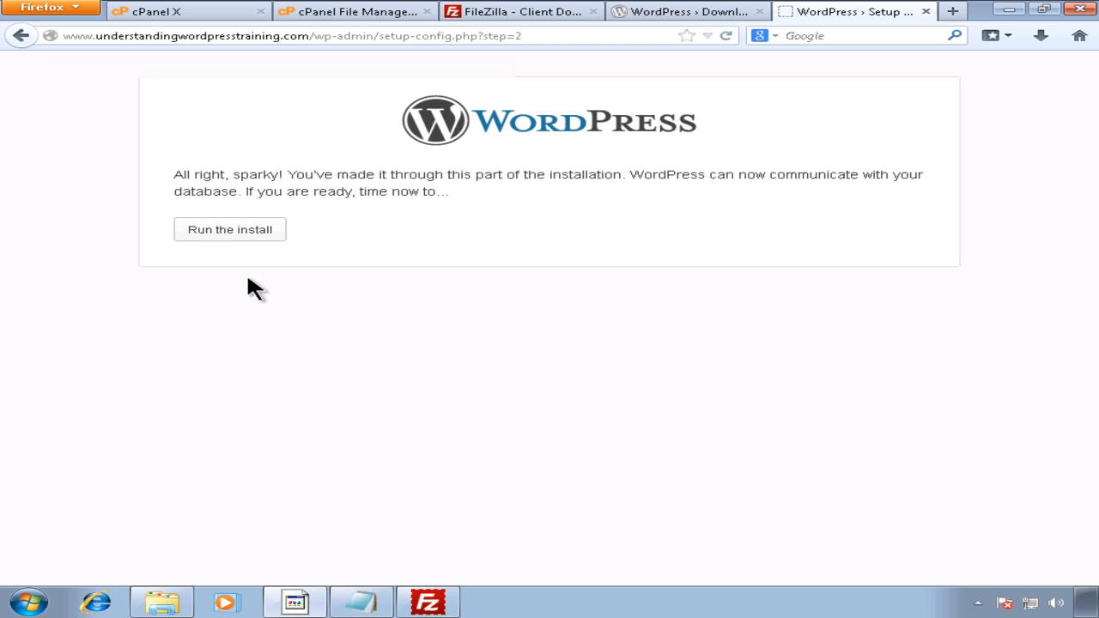
left_click(239, 232)
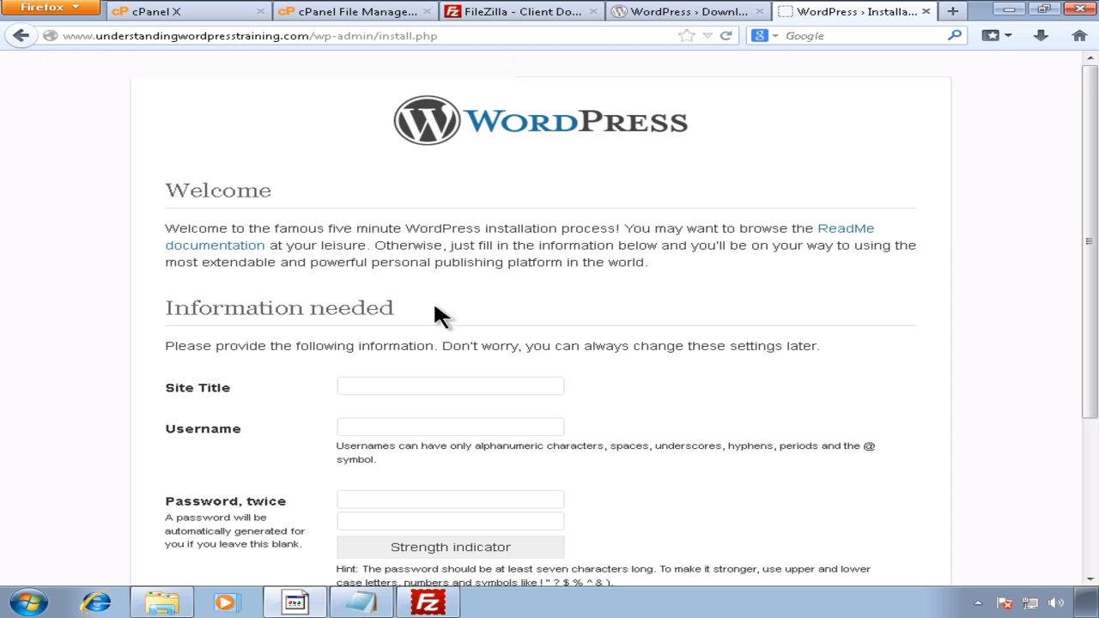
Step: Enter the site title 'Understanding WordPress Training' and the admin username
scroll(481, 314, "down", 2)
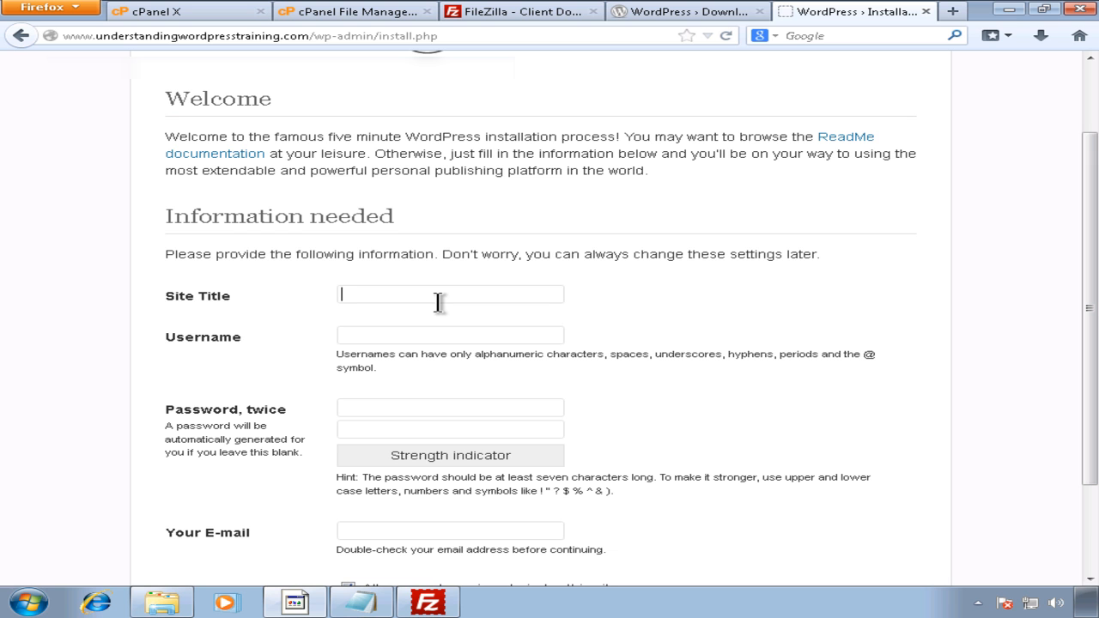
type("Under")
type("tstanding")
type("Wored")
key("BackSpace")
key("BackSpace")
type("dPress Training")
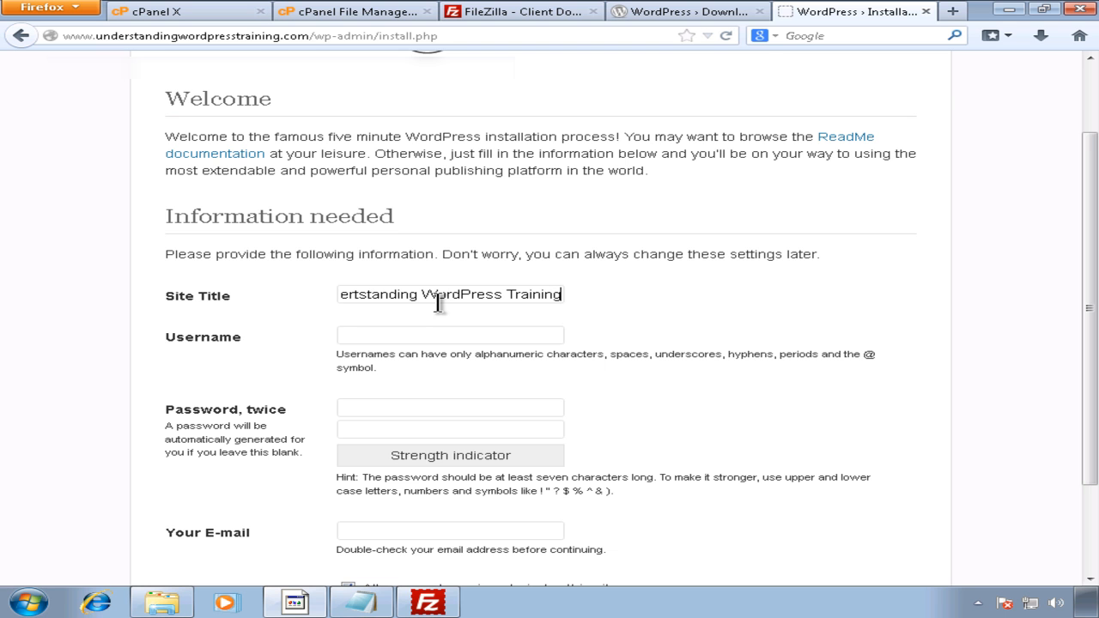
type("pcuser")
Step: Copy the admin password from the Notepad notes into both password fields
left_click(362, 601)
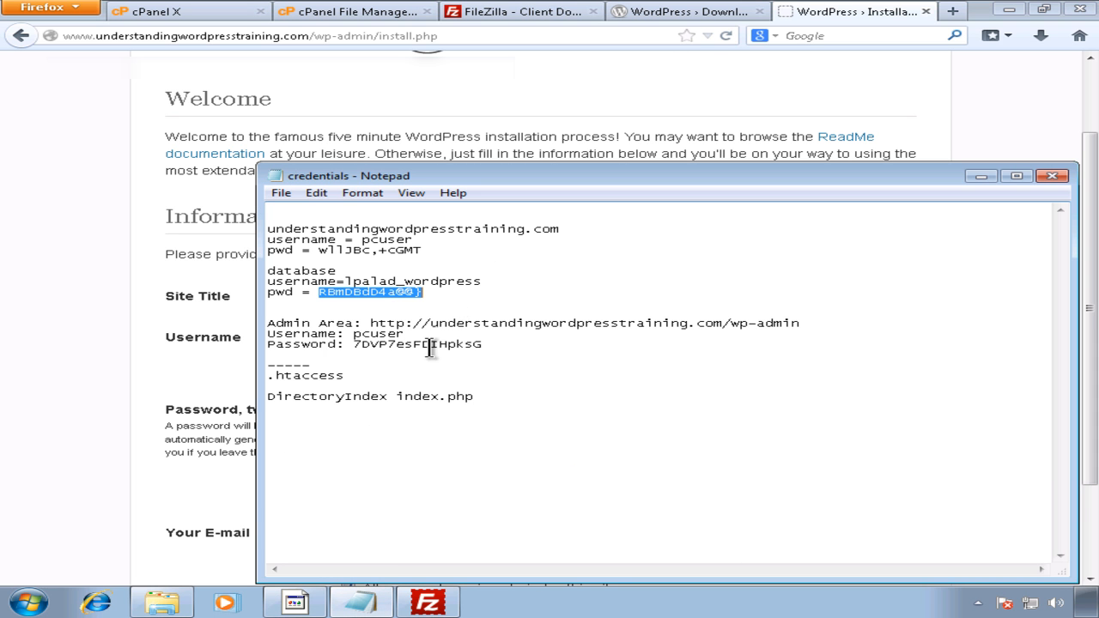
left_click_drag(484, 345, 347, 353)
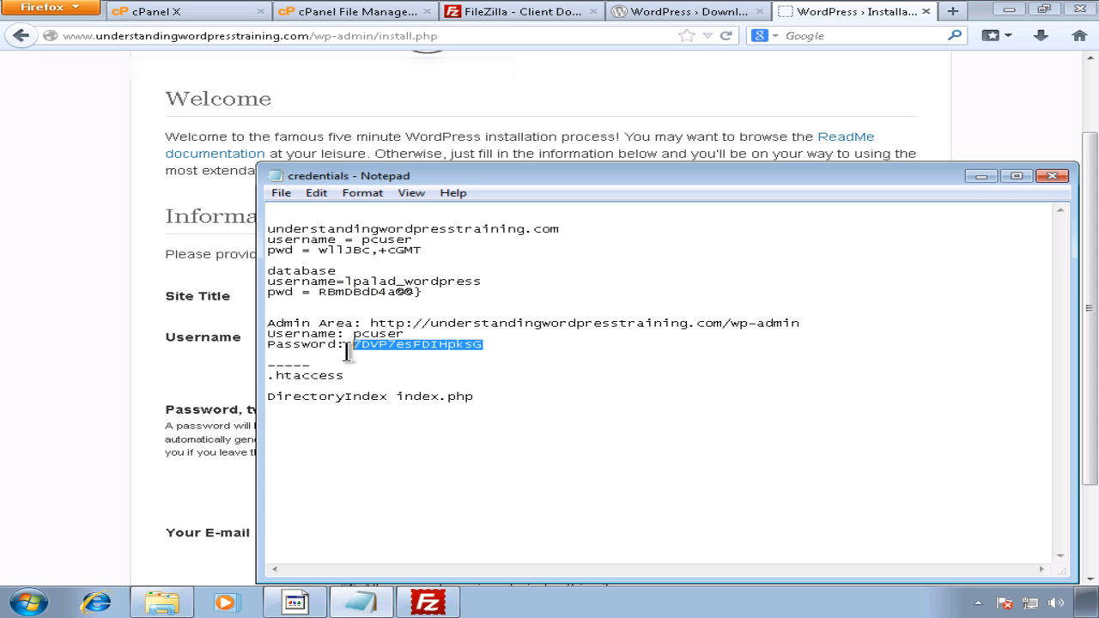
left_click(362, 379)
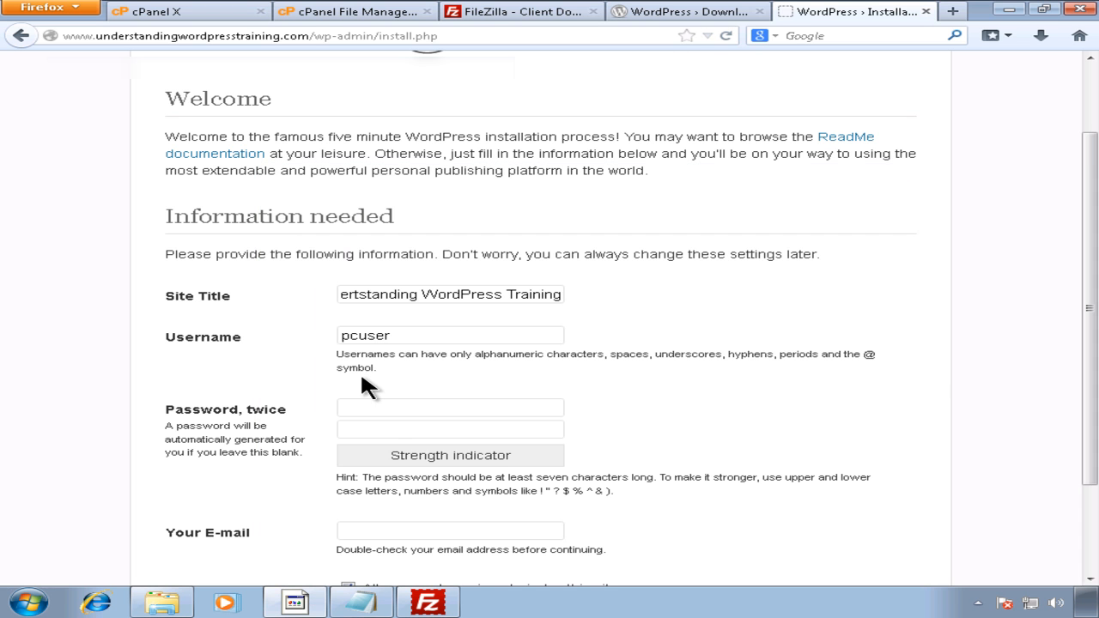
left_click(412, 409)
key("ctrl+v")
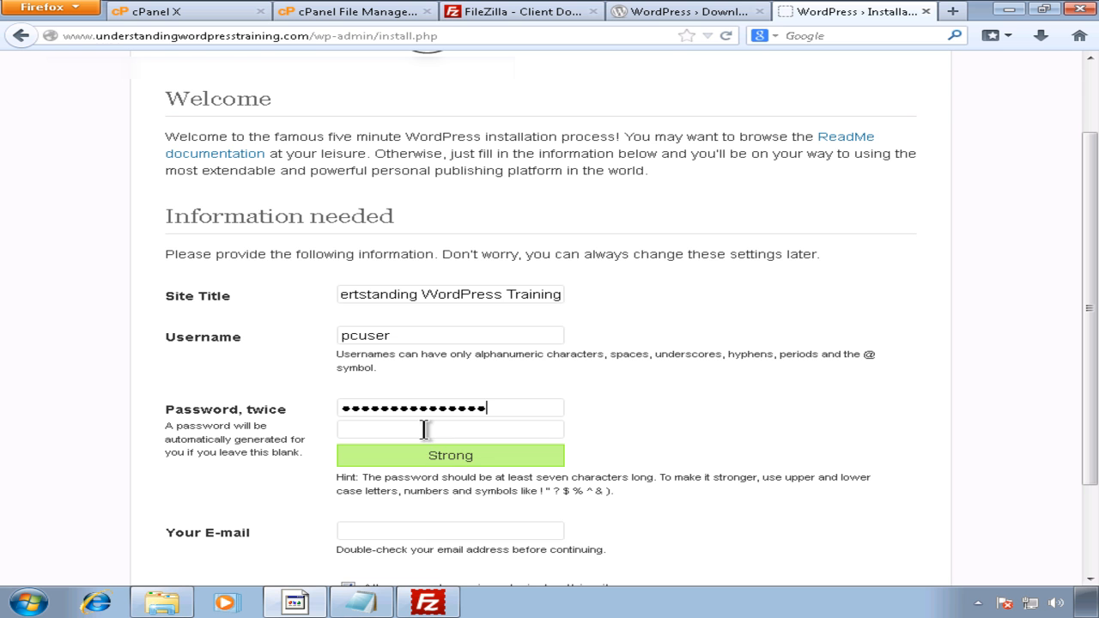
key("ctrl+v")
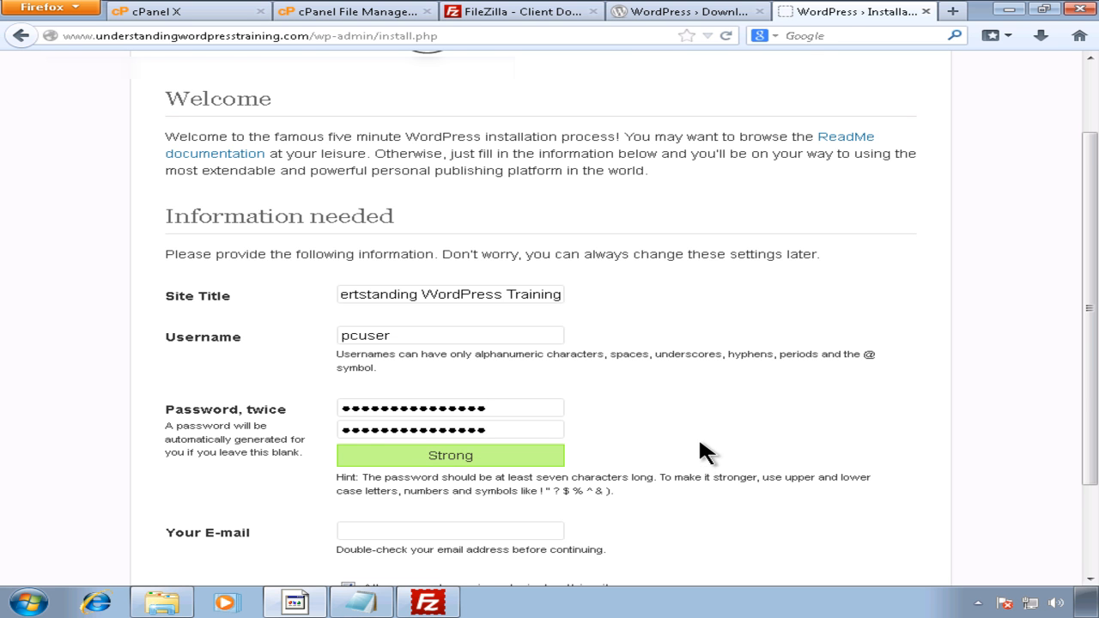
Step: Enter the admin e-mail address and uncheck search engine visibility
scroll(688, 438, "down", 3)
left_click(532, 414)
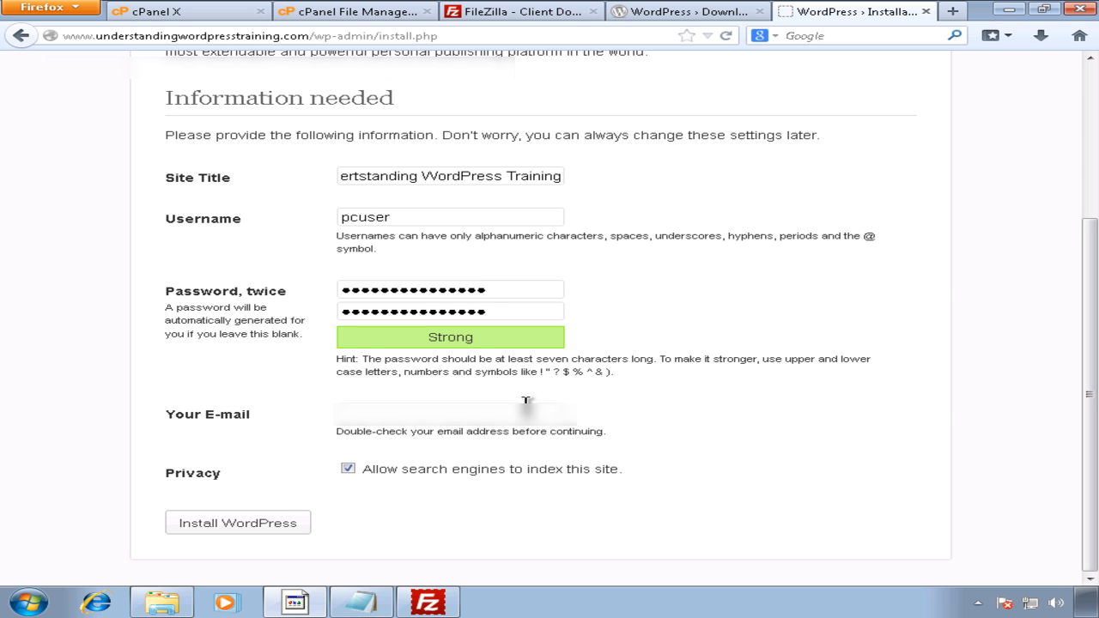
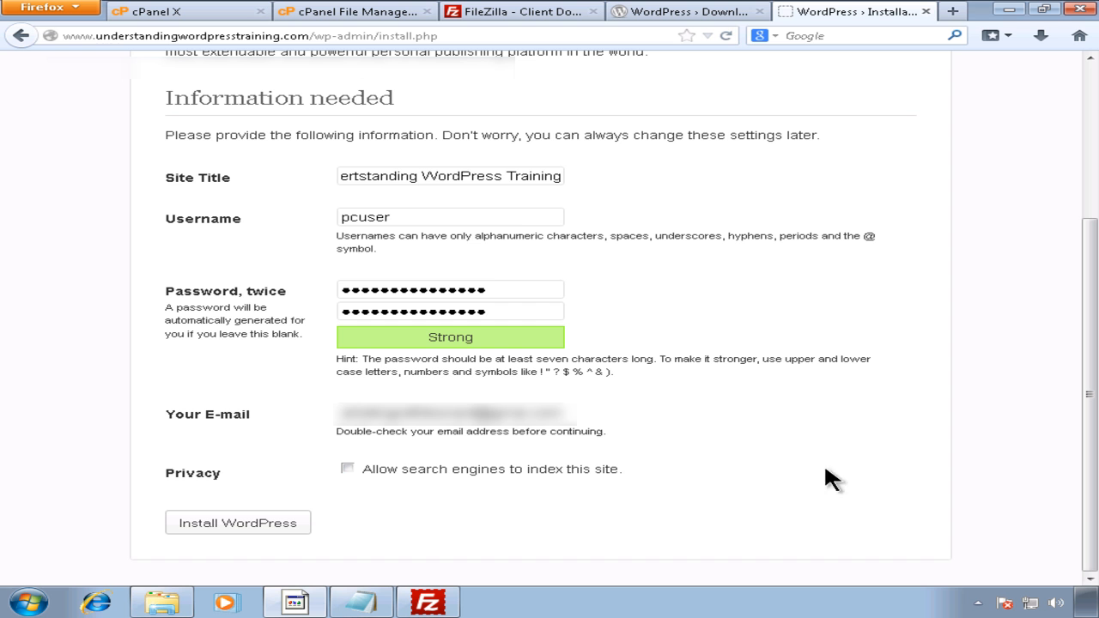
left_click_drag(1091, 524, 1070, 565)
left_click(509, 13)
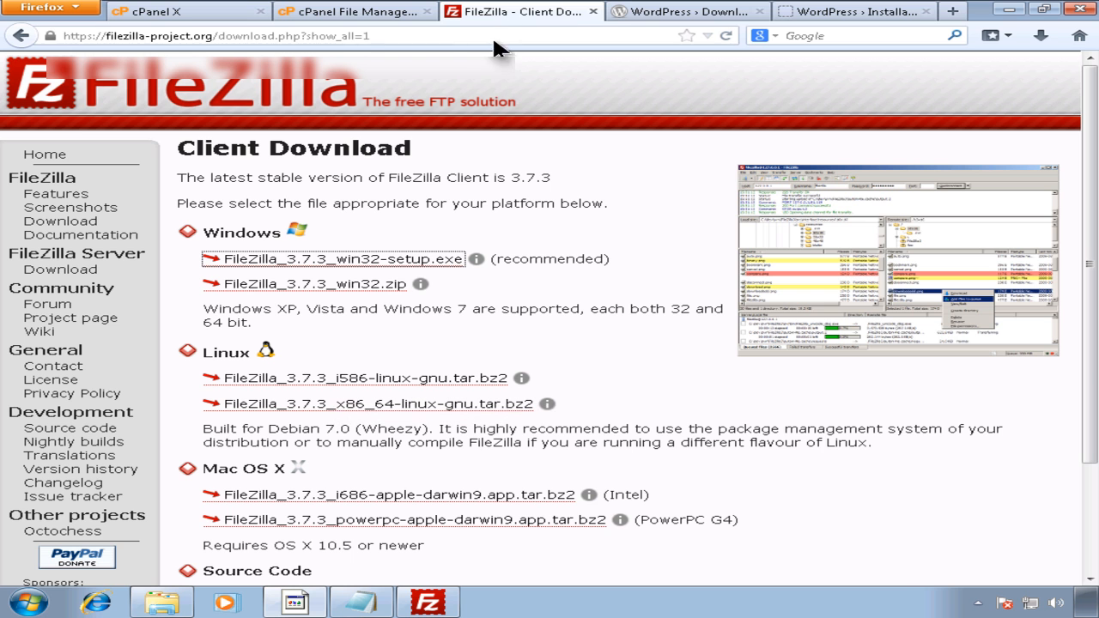
Step: Select all local WordPress files in FileZilla, then minimize FileZilla
left_click(451, 605)
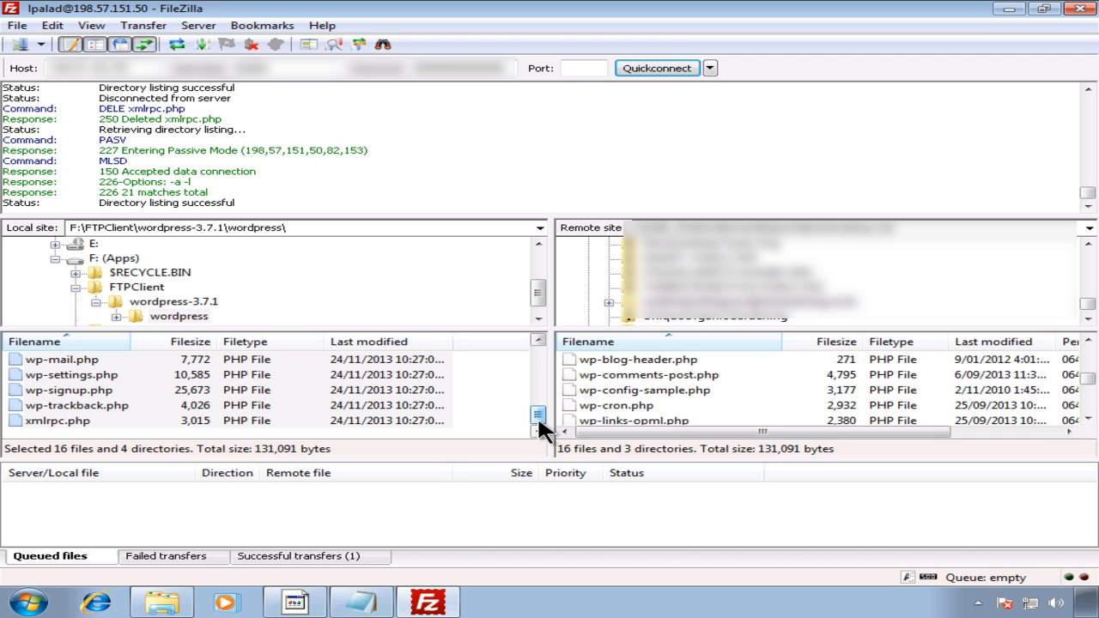
left_click(106, 419)
scroll(108, 395, "up", 5)
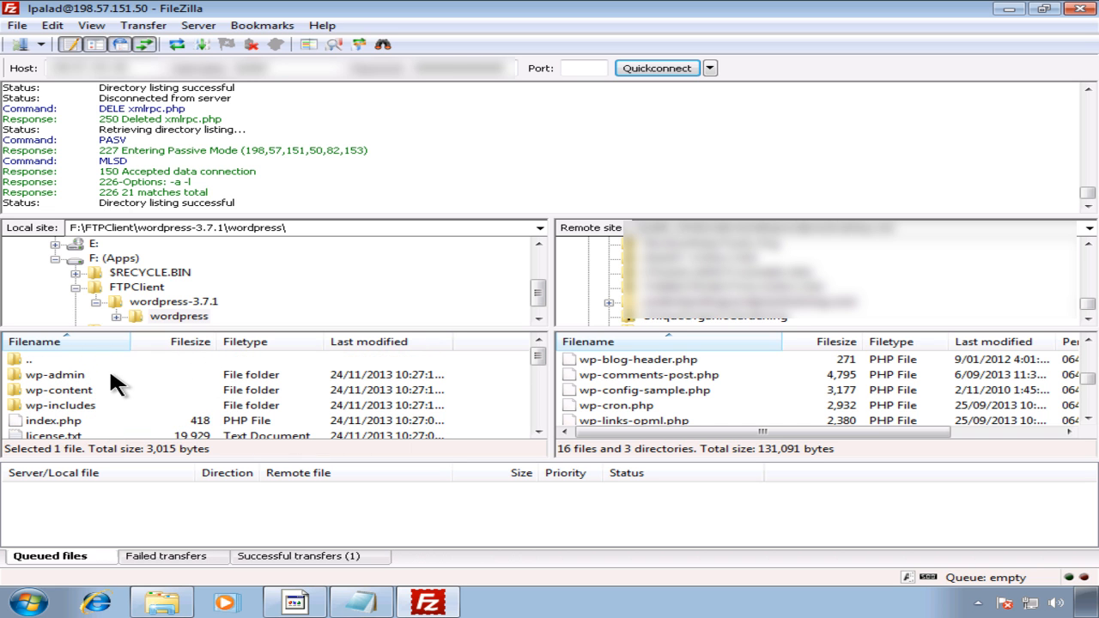
key("ctrl+a")
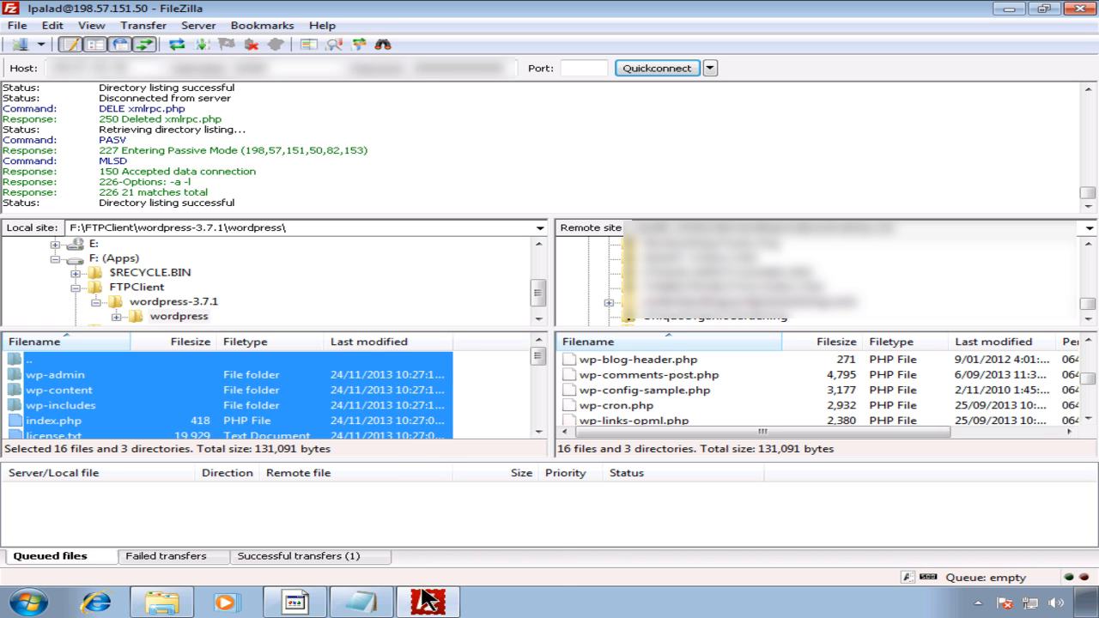
mouse_move(428, 601)
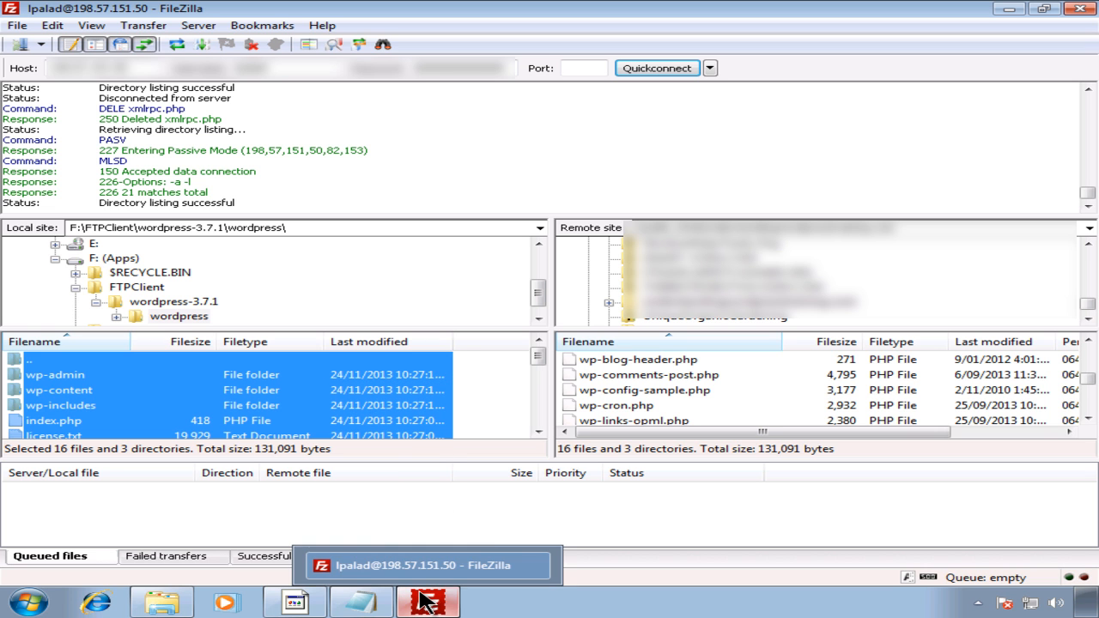
left_click(1010, 9)
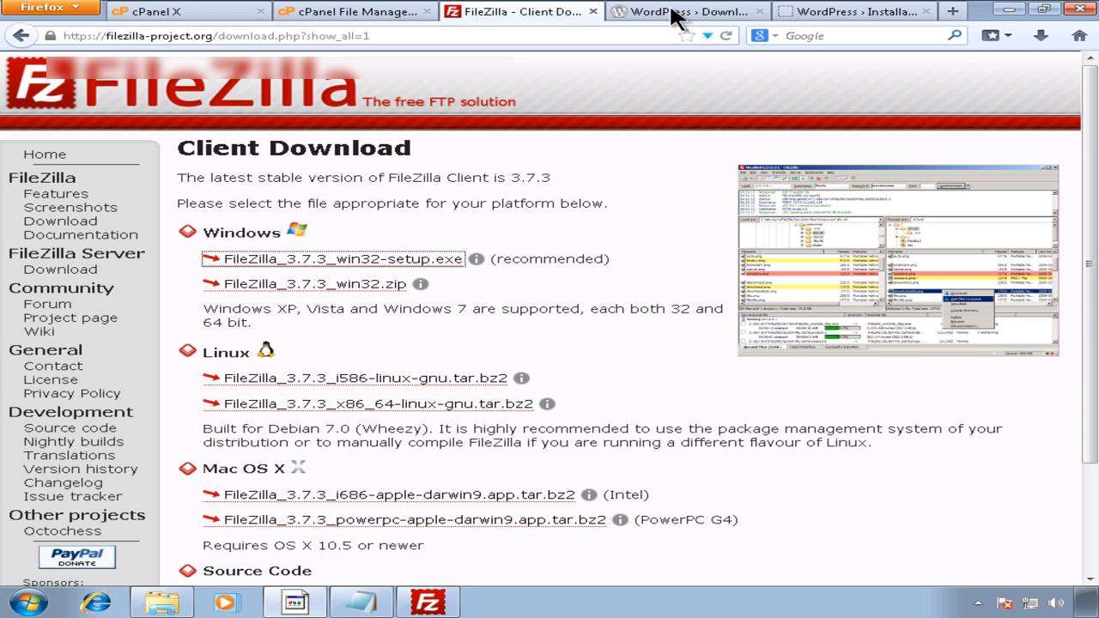
Step: Review the database username in the Notepad credentials, then go to cPanel's MySQL databases
left_click(683, 12)
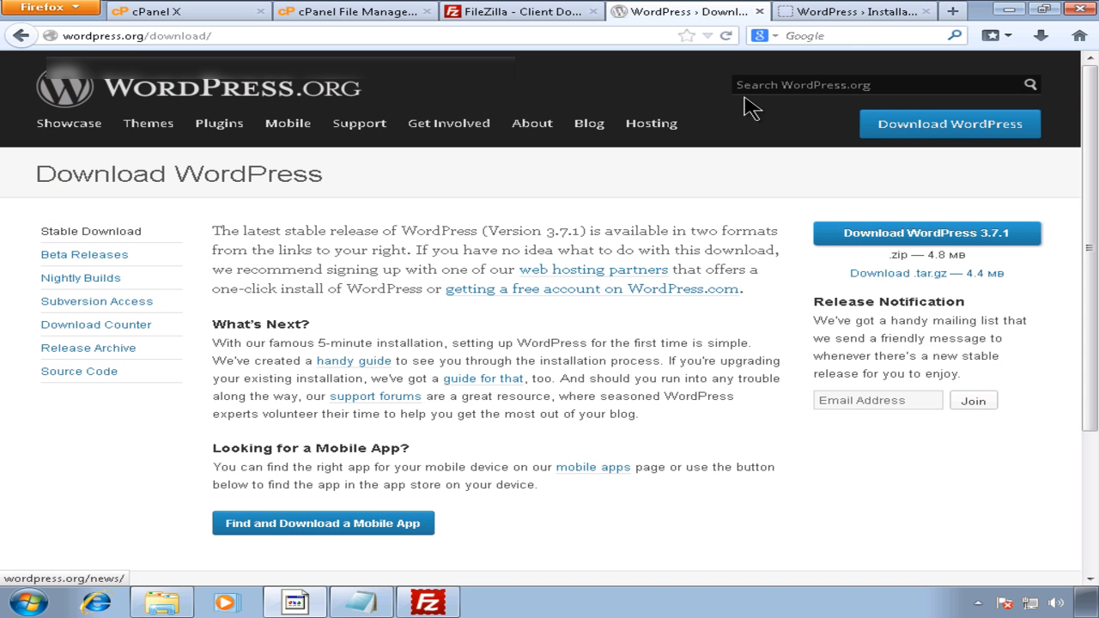
left_click(846, 14)
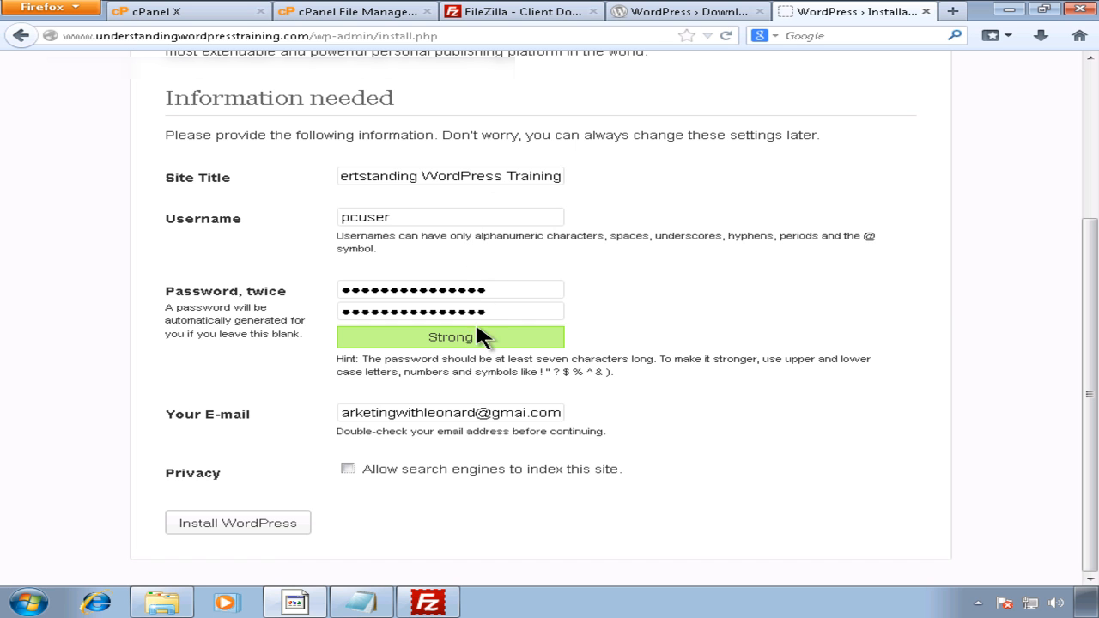
left_click(360, 602)
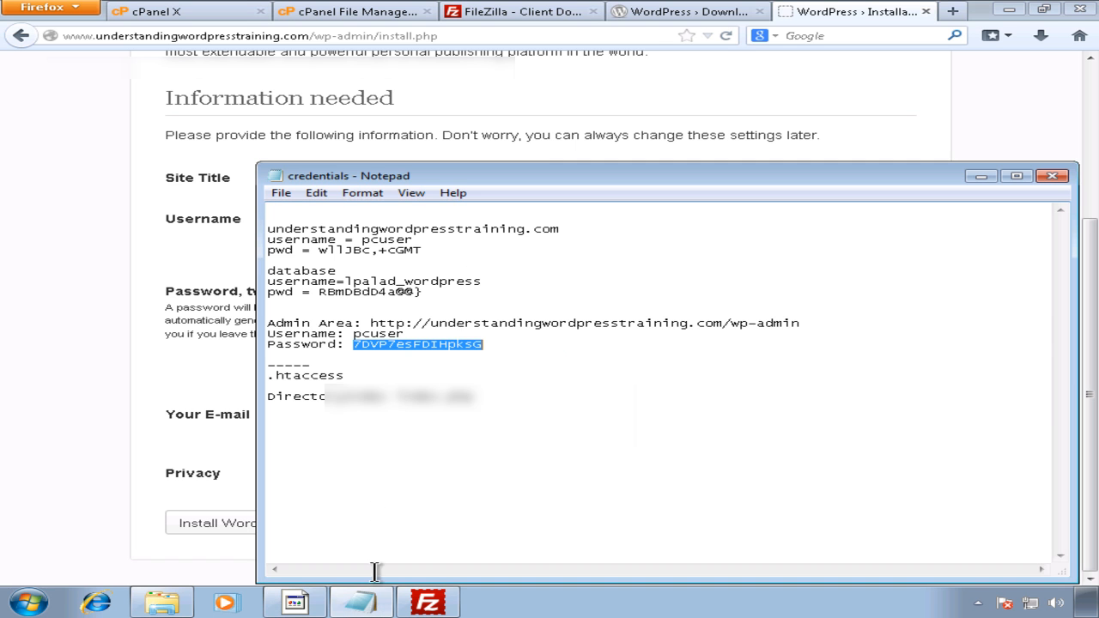
left_click(438, 294)
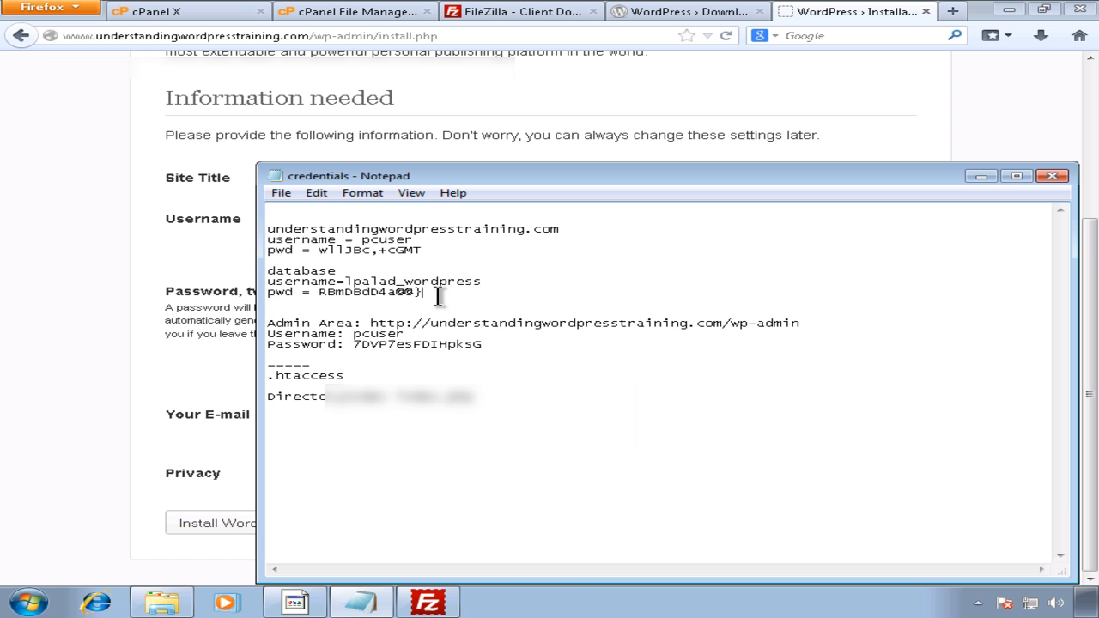
left_click_drag(496, 283, 363, 281)
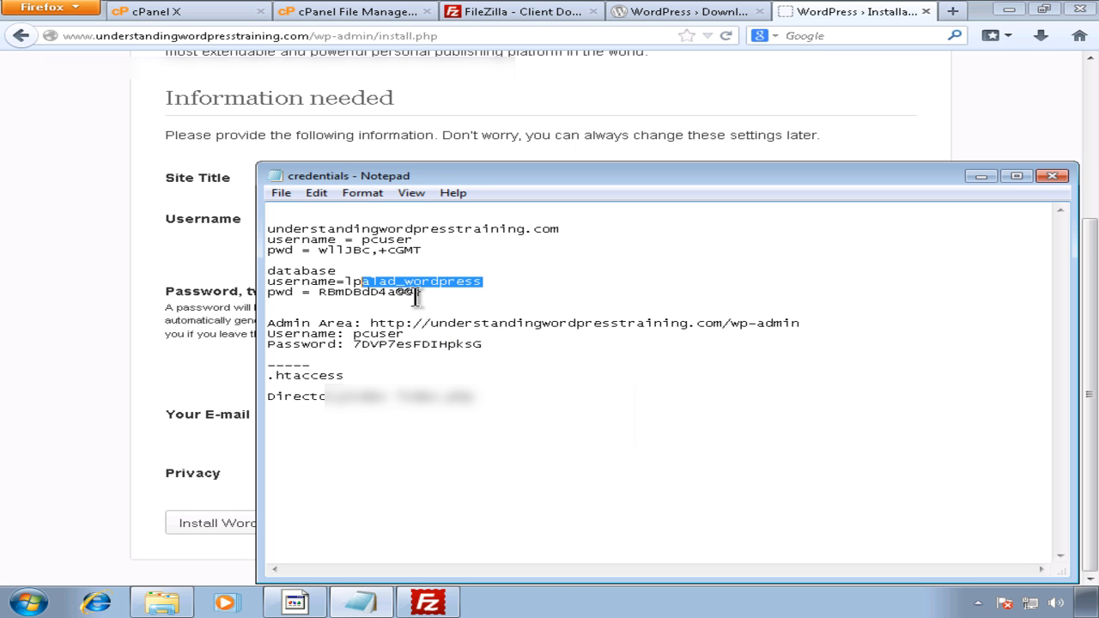
left_click(416, 293)
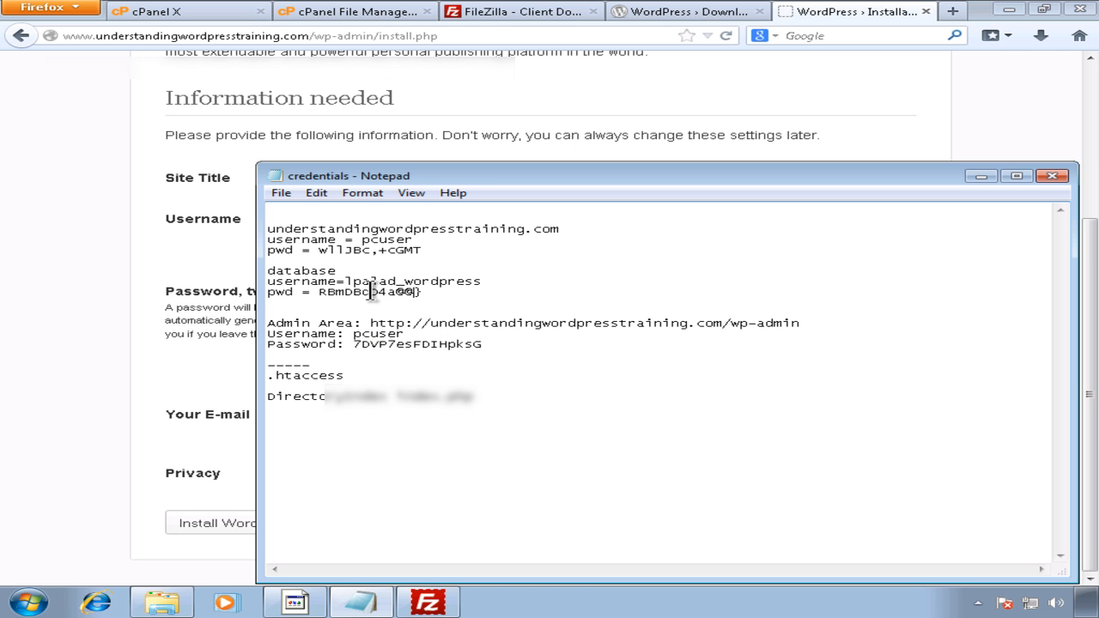
left_click(196, 19)
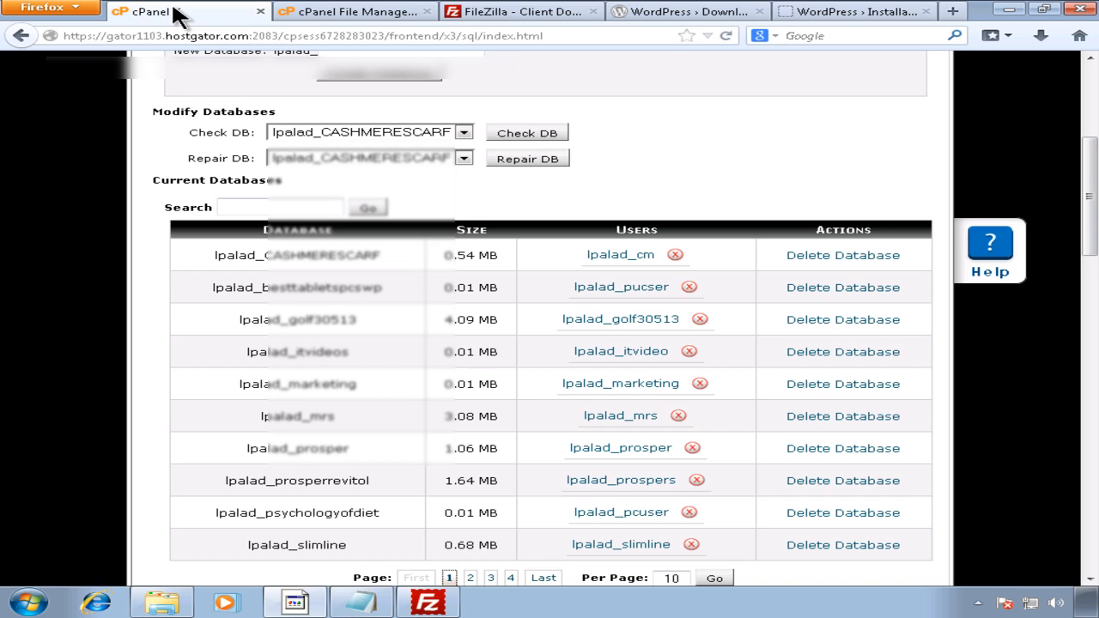
Step: Look over the Check DB database list unchanged, then return to the WordPress install form
left_click(426, 135)
scroll(471, 210, "down", 2)
left_click_drag(470, 206, 469, 209)
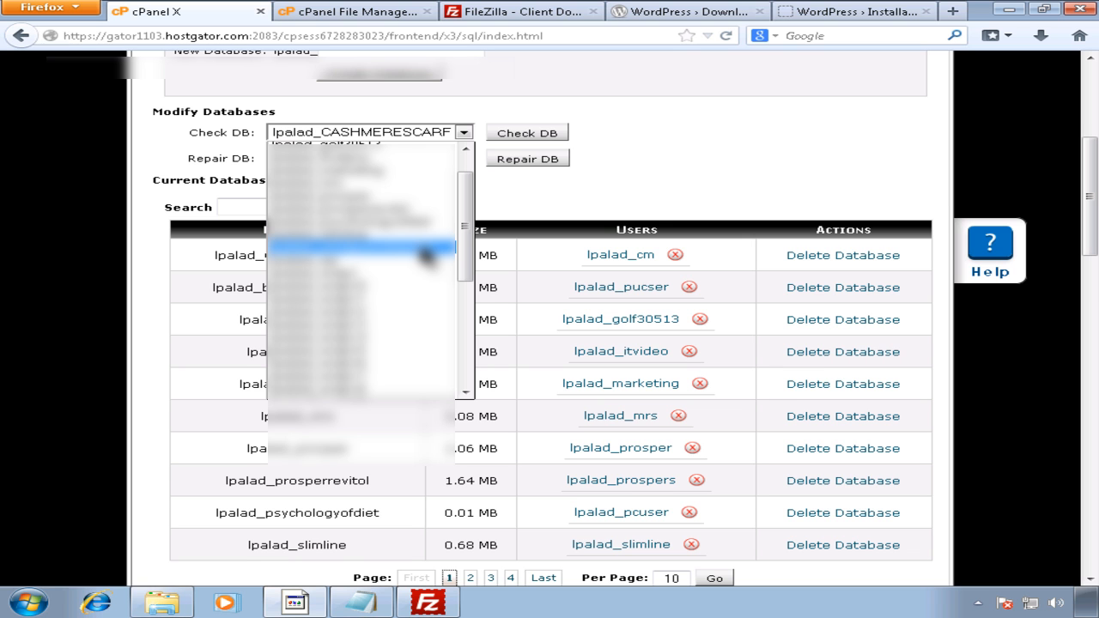
left_click(651, 170)
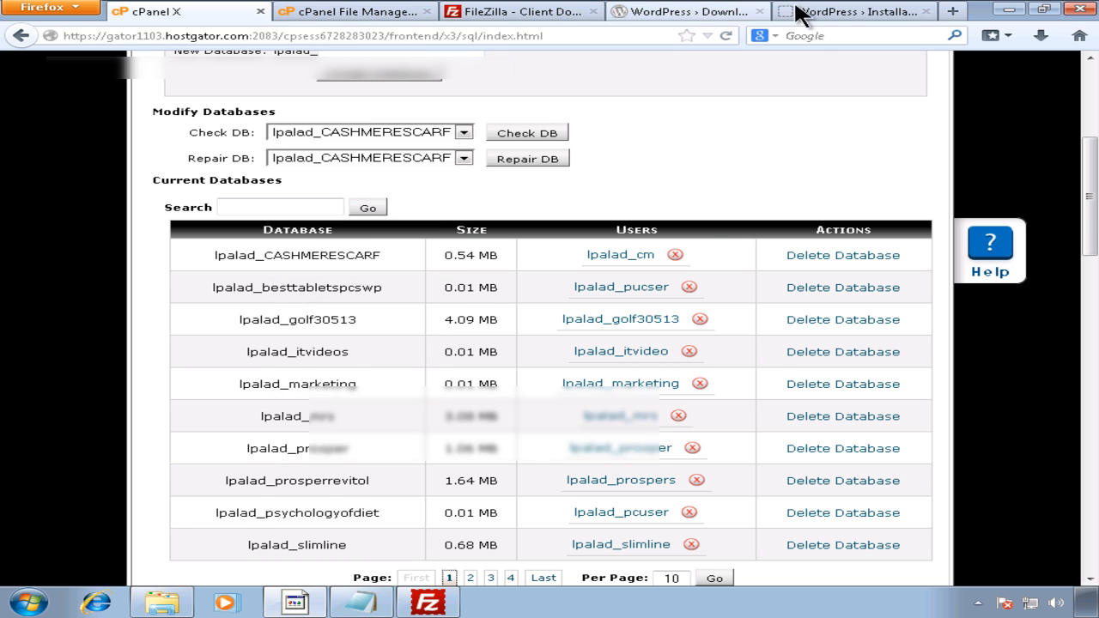
left_click(799, 12)
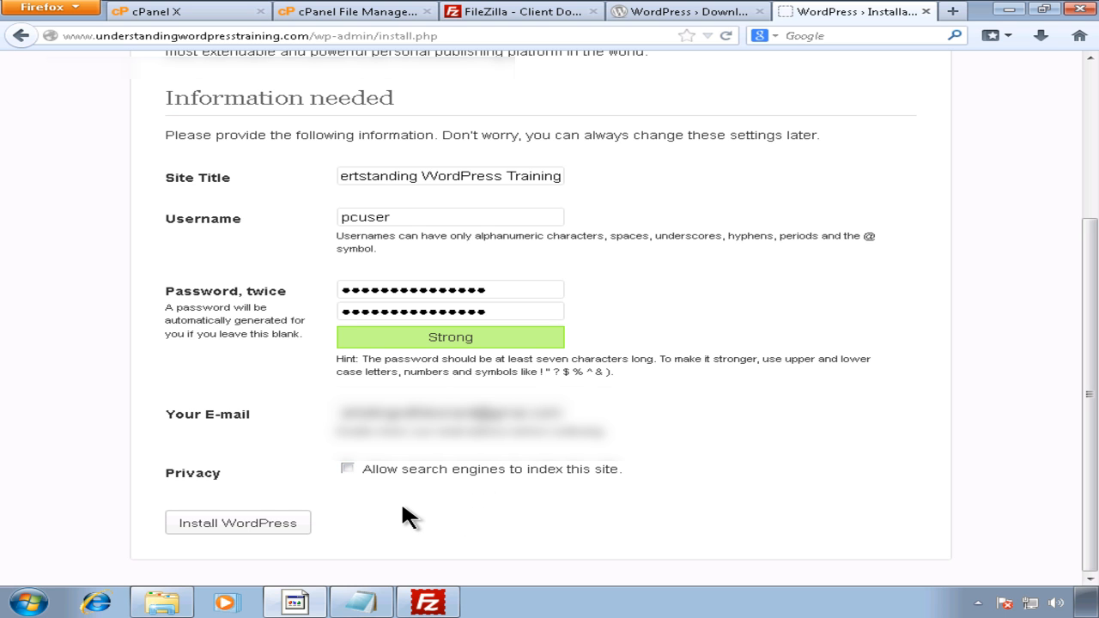
Step: Install WordPress, decline saving the password, and bring up the Download WordPress page
left_click(290, 529)
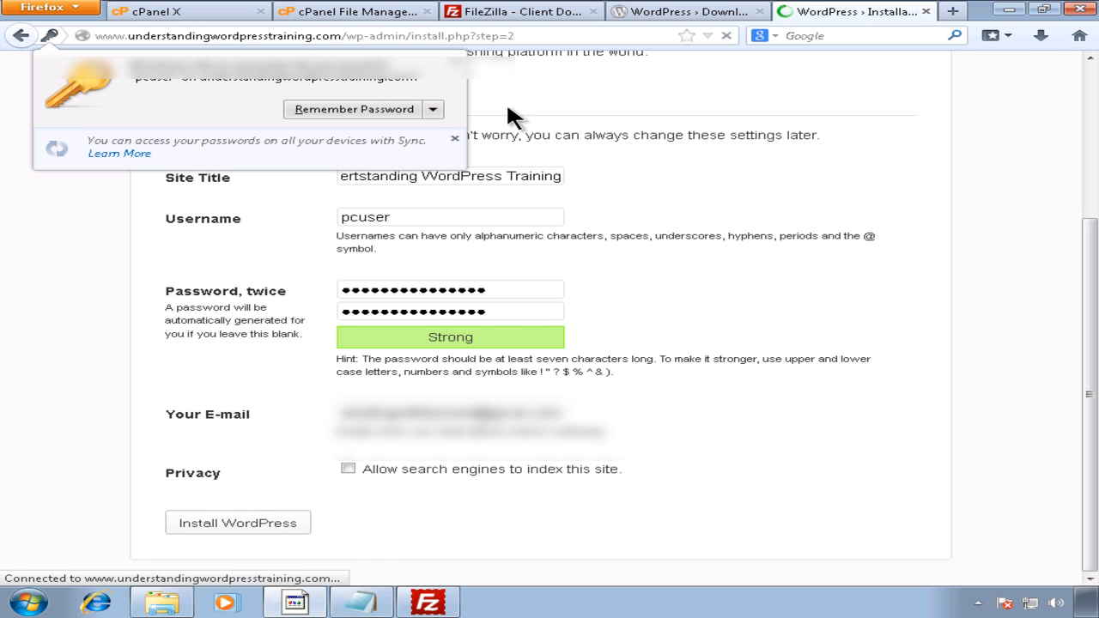
left_click(457, 63)
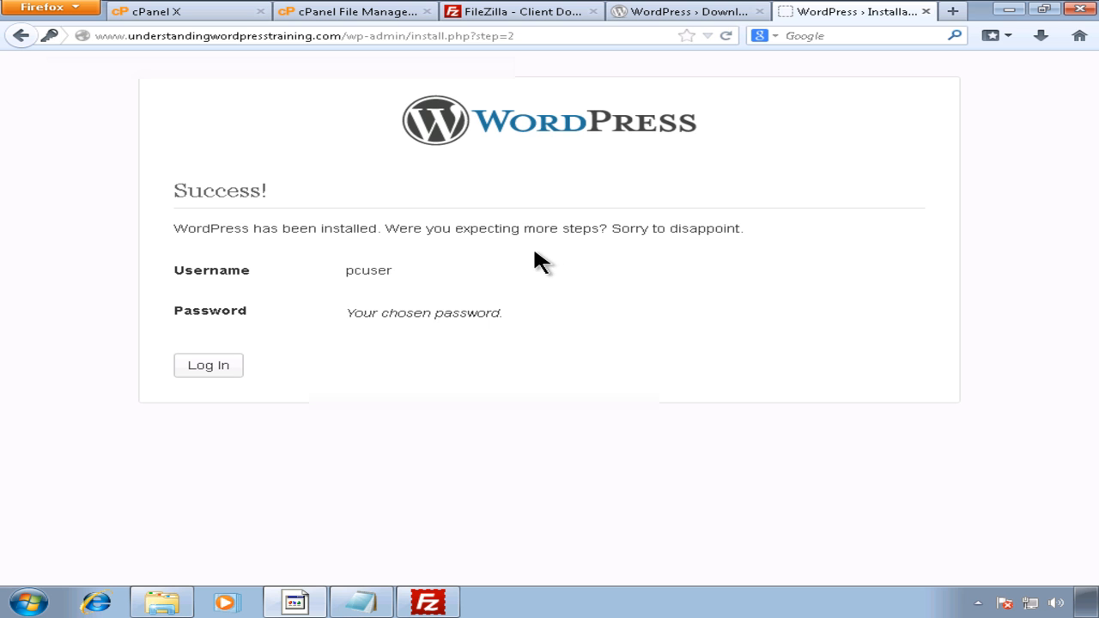
left_click(502, 16)
left_click(637, 16)
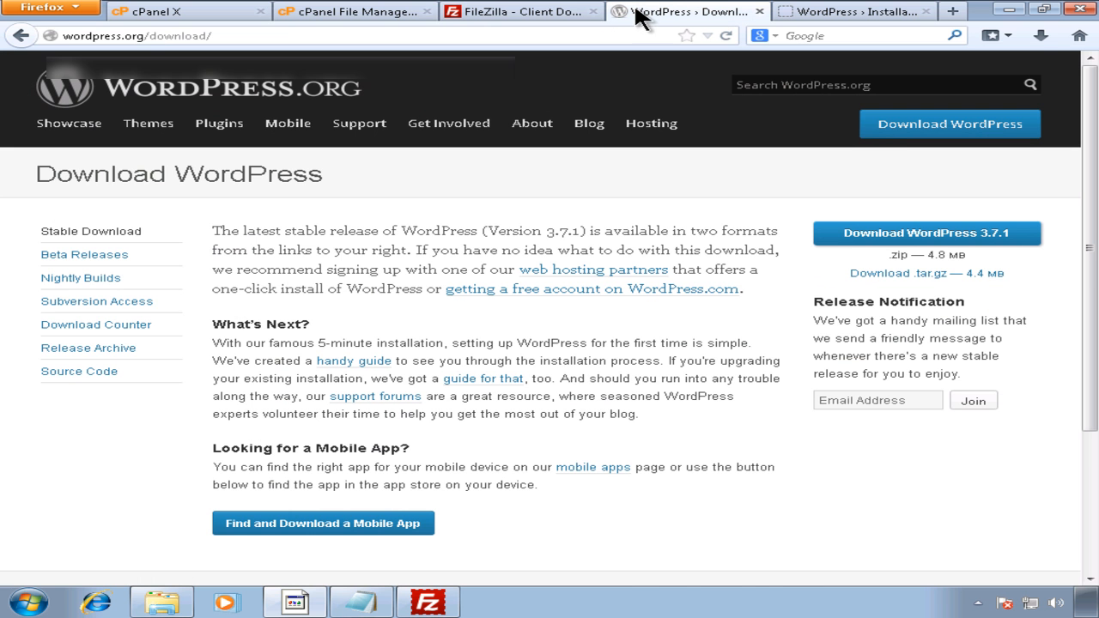
Step: View the uploaded WordPress files and .htaccess in File Manager, then return to Success!
left_click(361, 12)
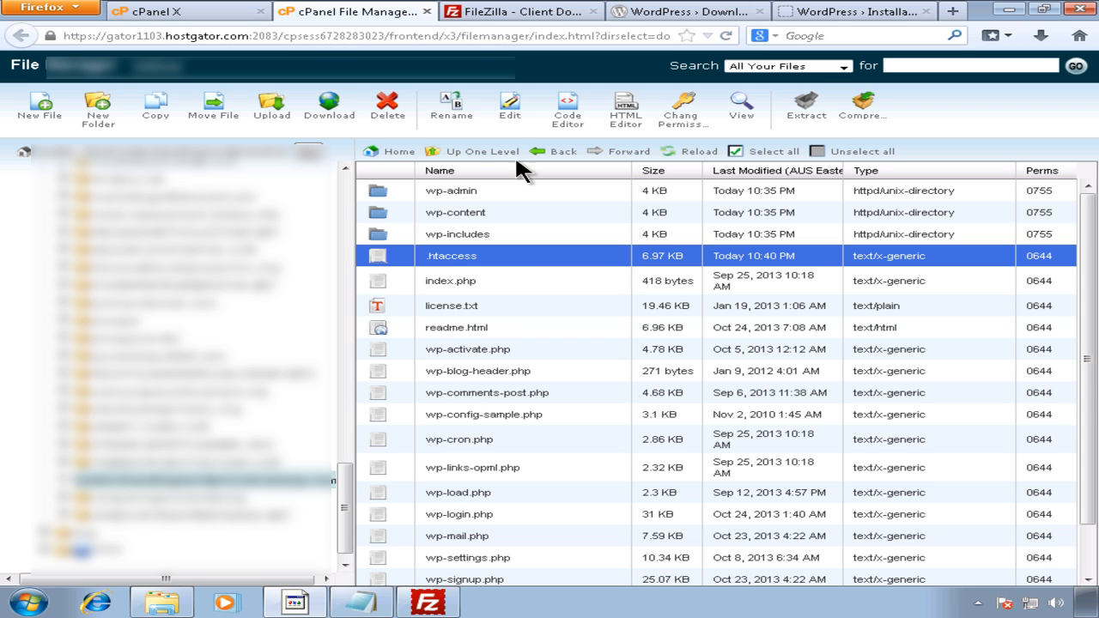
left_click(830, 12)
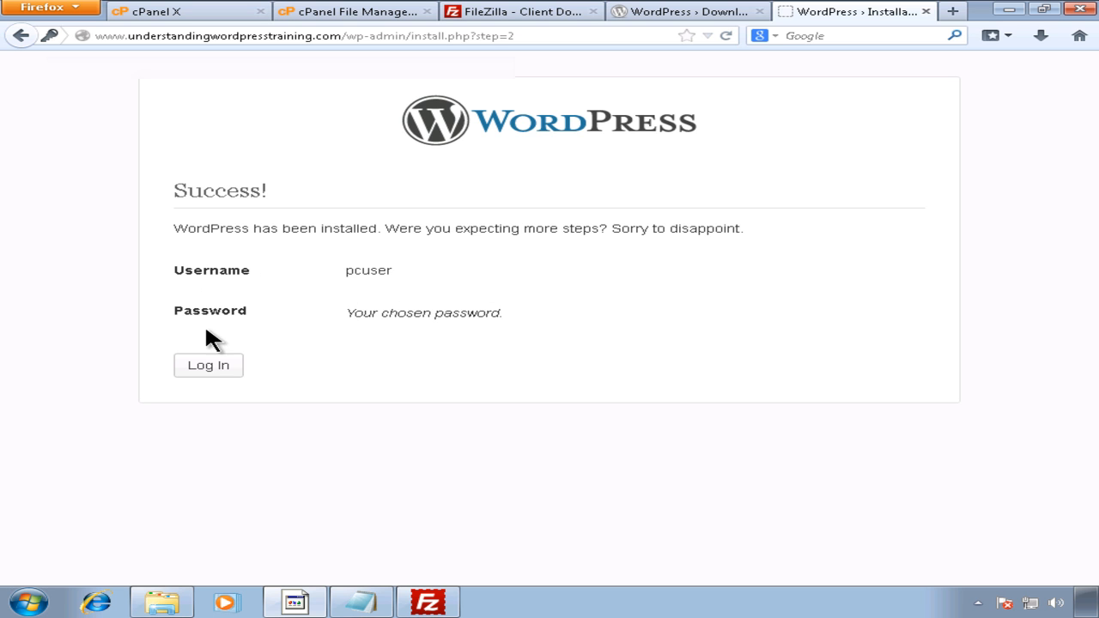
Step: Proceed from the Success! page to the WordPress login page
left_click(208, 365)
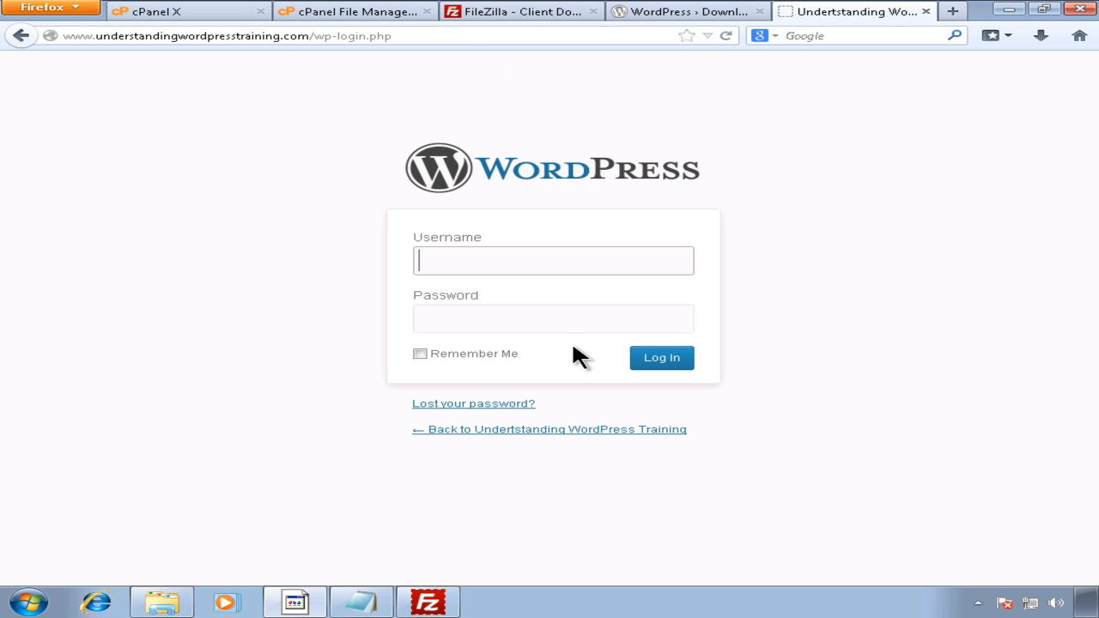
Step: Copy the recorded admin password from the Notepad credentials notes
left_click(512, 316)
left_click(505, 261)
left_click(521, 316)
left_click(512, 258)
left_click(515, 318)
left_click(515, 268)
left_click(511, 325)
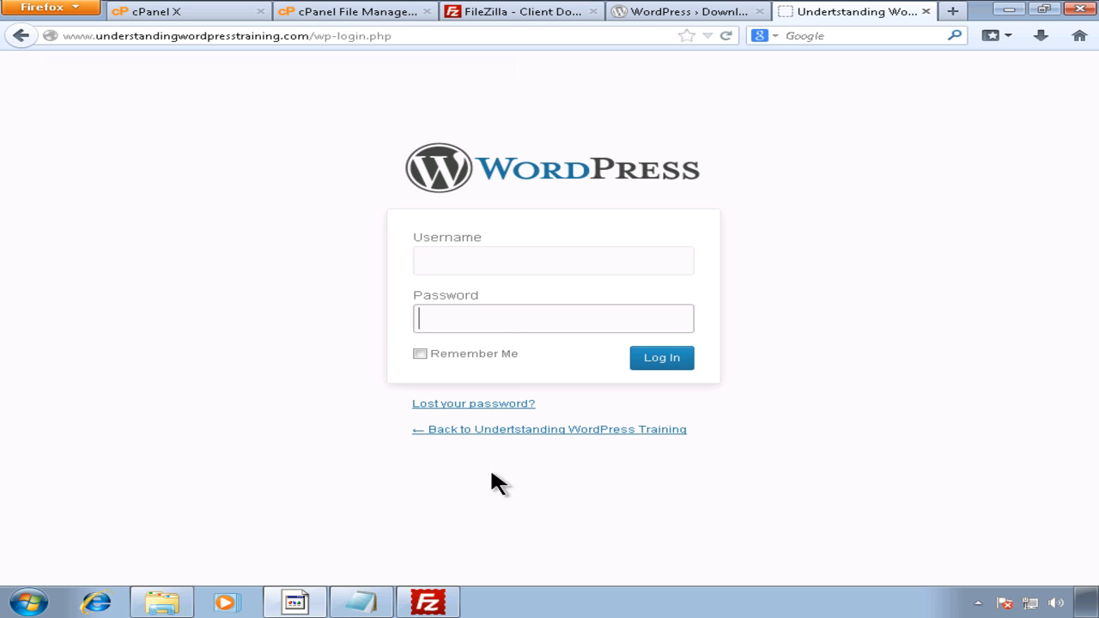
left_click(357, 602)
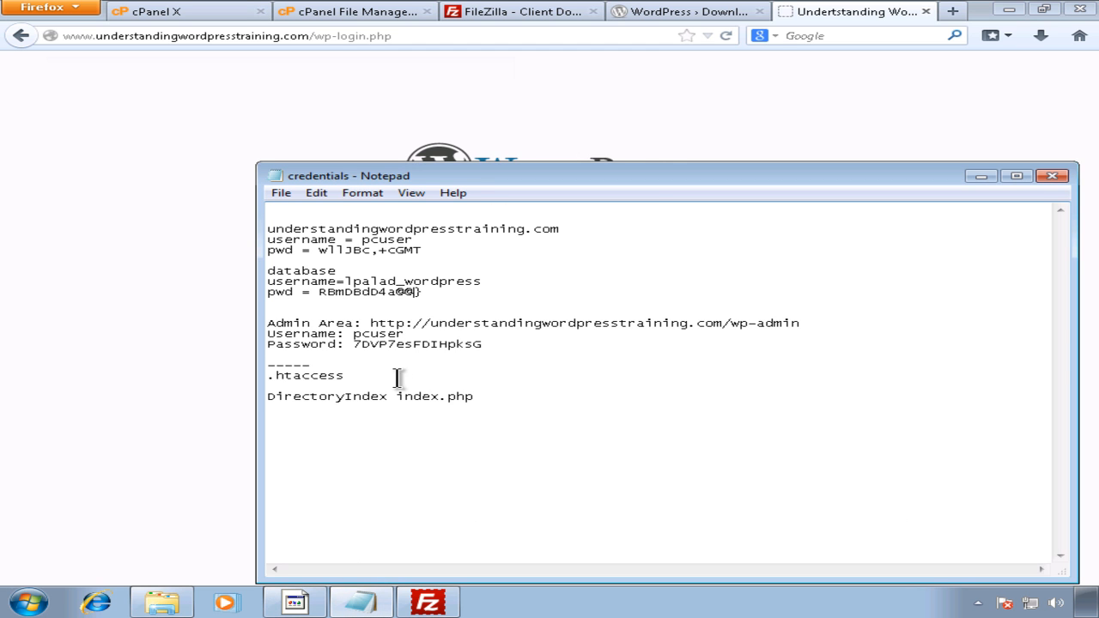
double_click(393, 345)
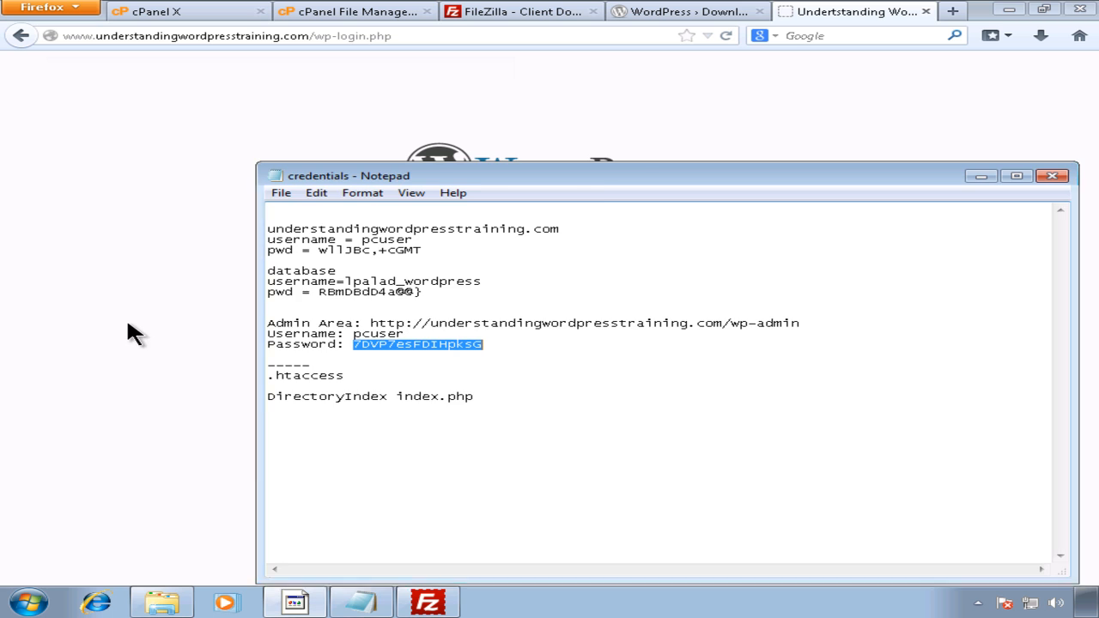
left_click(198, 323)
Step: Enter the admin username and pasted password, and log in
left_click(488, 273)
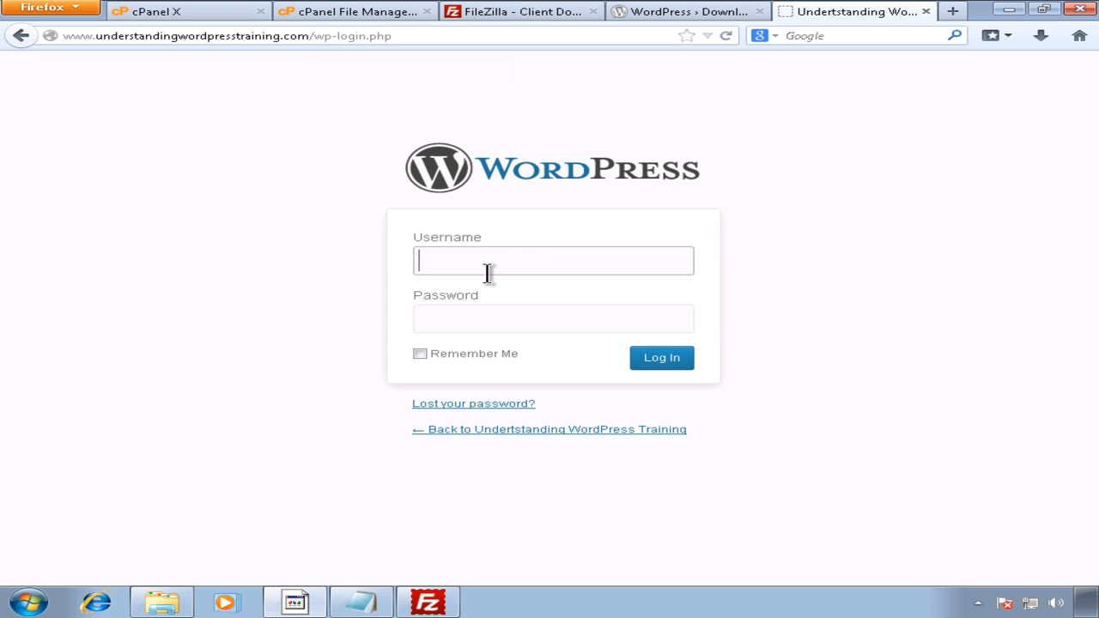
type("pcuser")
key("Tab")
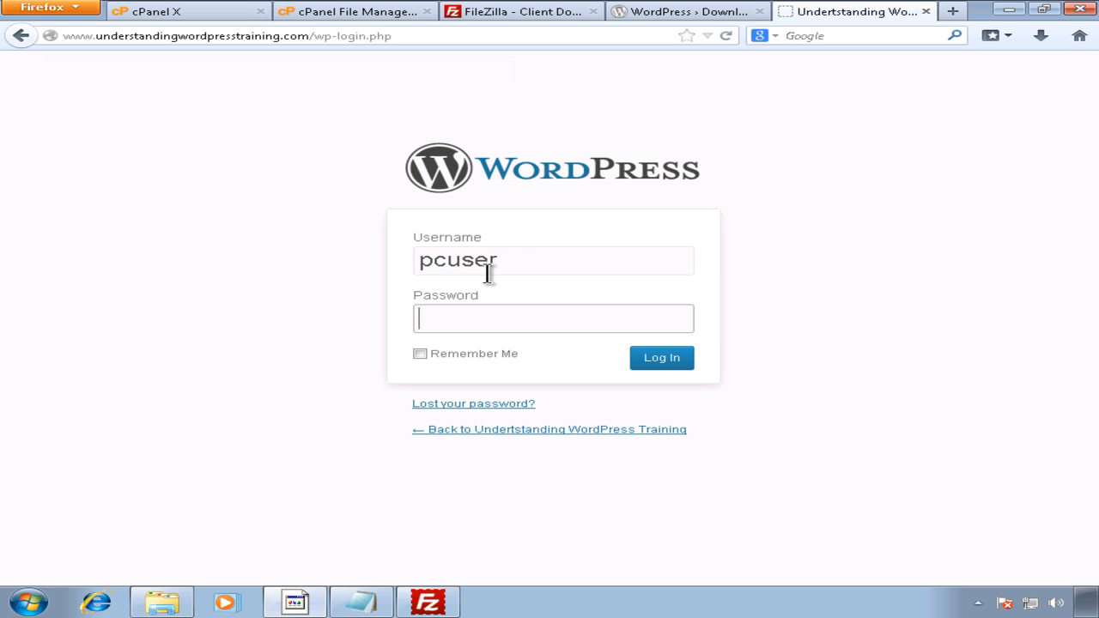
key("ctrl+v")
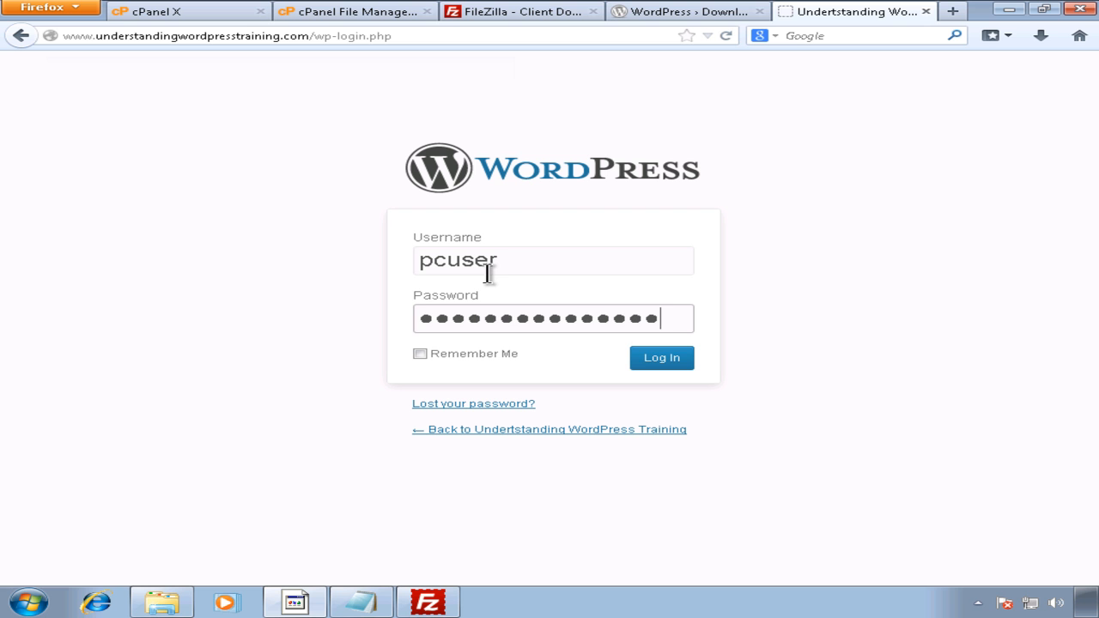
left_click(666, 360)
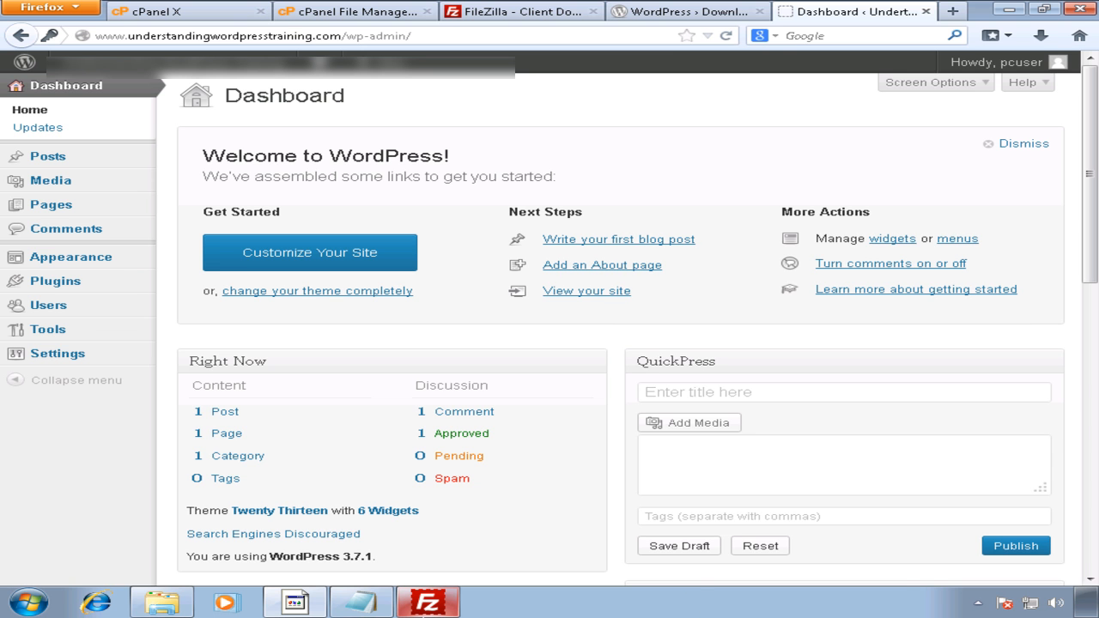
Step: Cancel the unused File Manager upload, close its page, and show the WordPress Dashboard
left_click(424, 606)
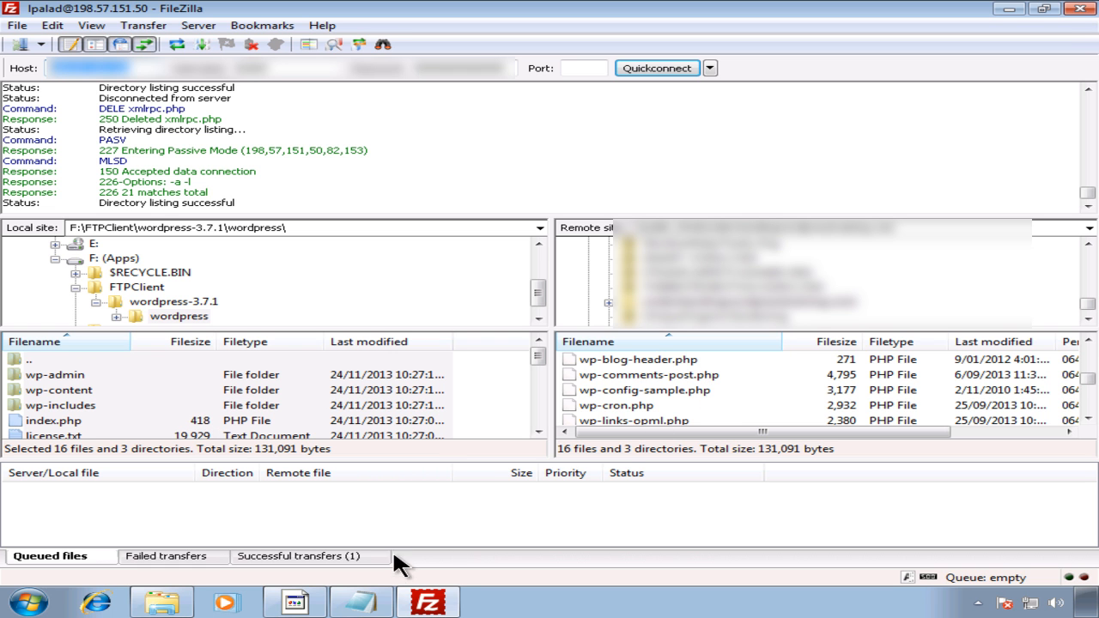
left_click(430, 604)
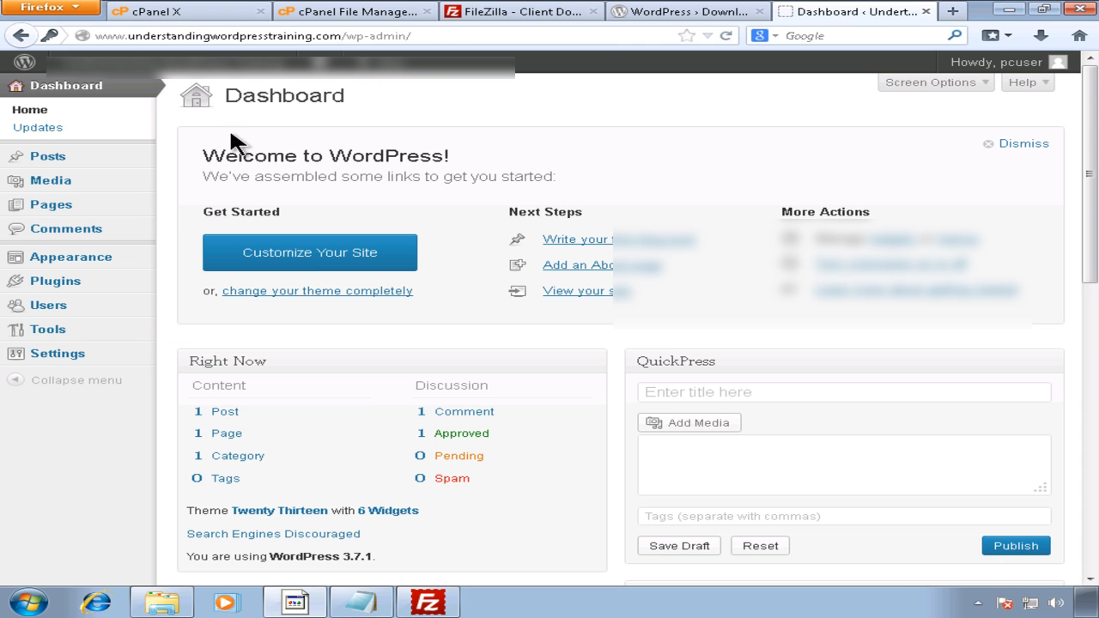
left_click(326, 16)
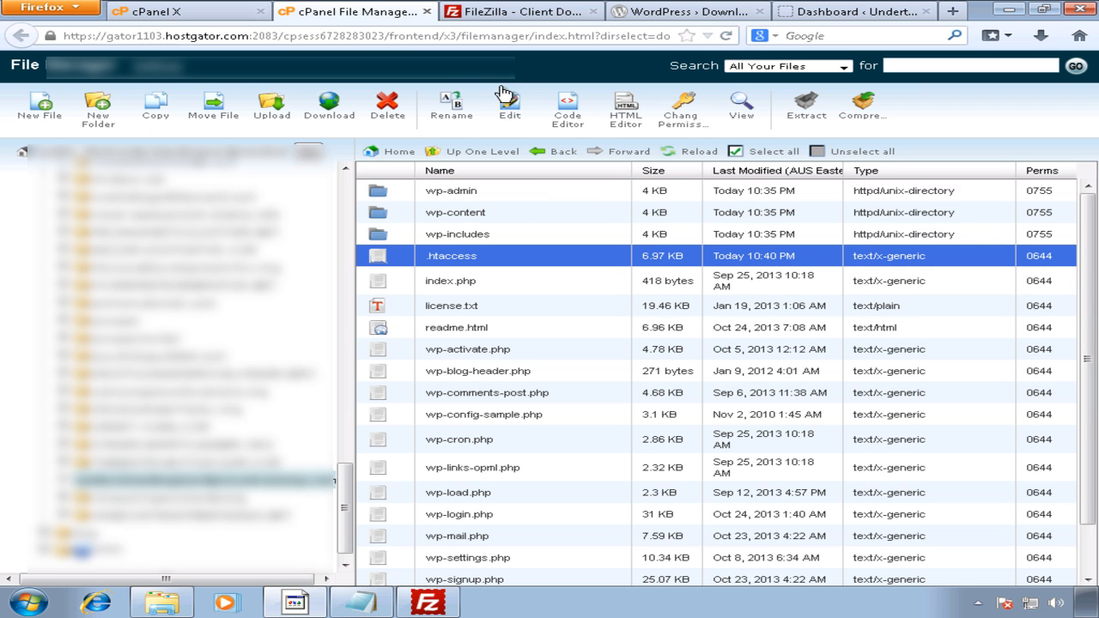
left_click(272, 112)
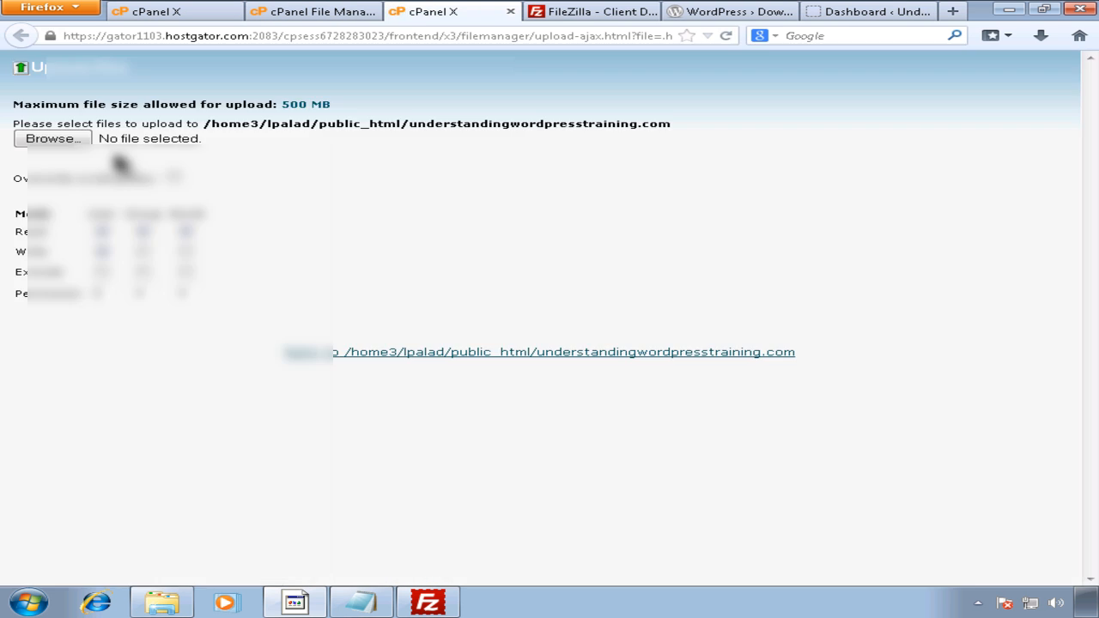
left_click(73, 140)
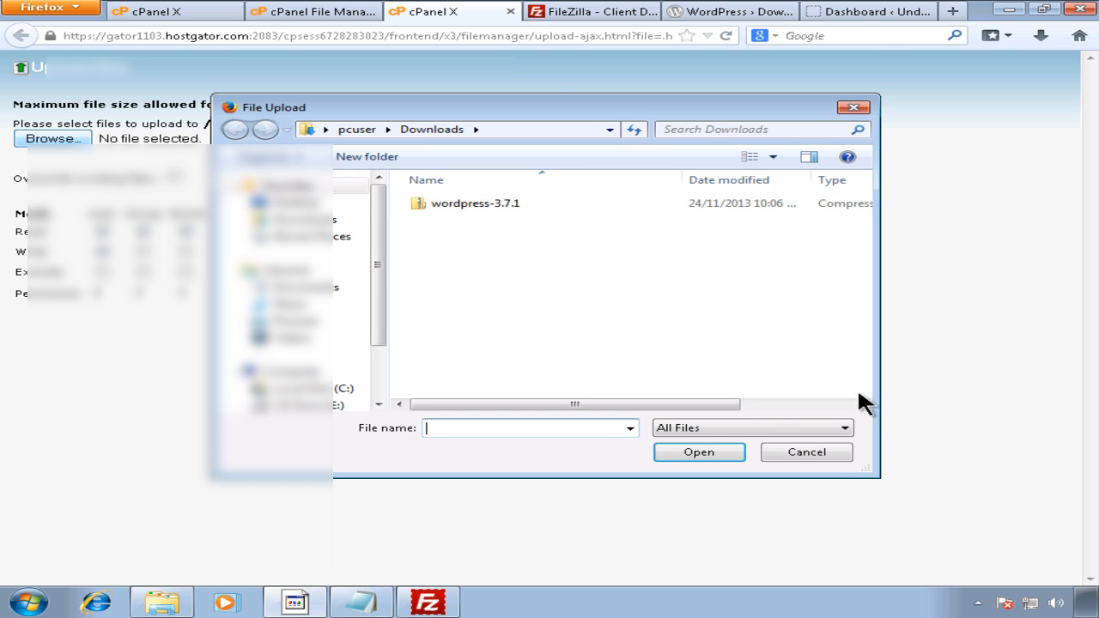
left_click(805, 453)
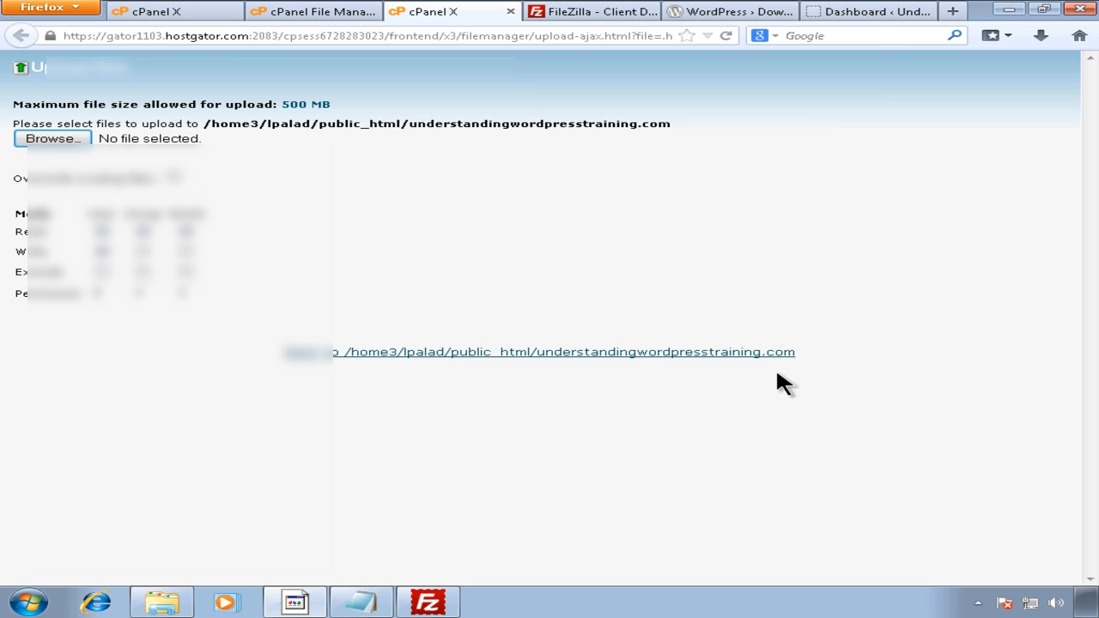
left_click(511, 11)
left_click(701, 18)
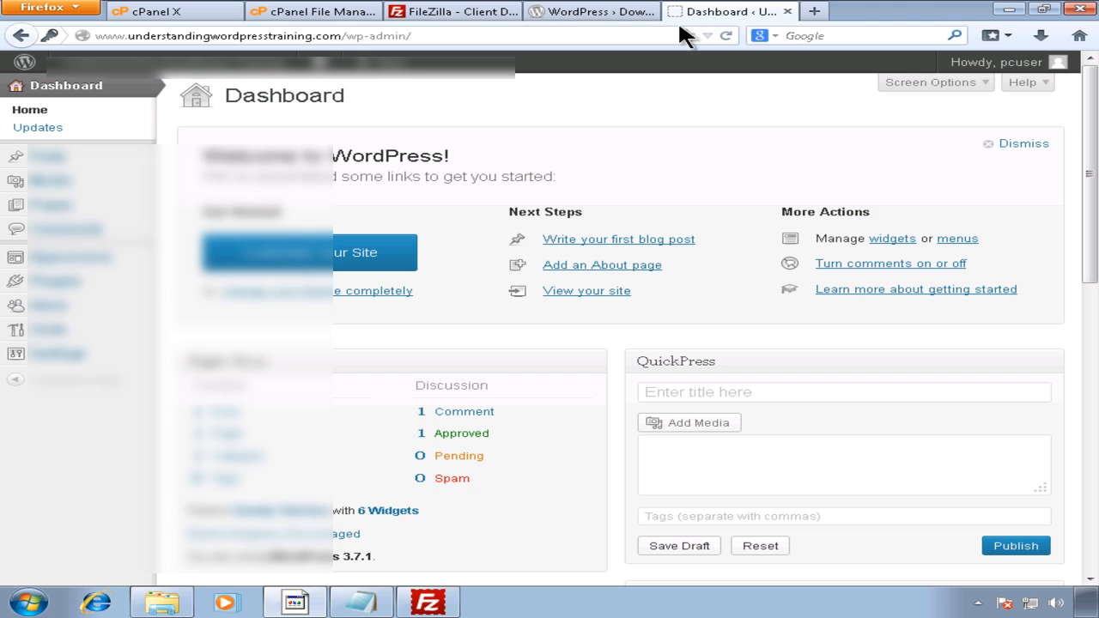
left_click(362, 601)
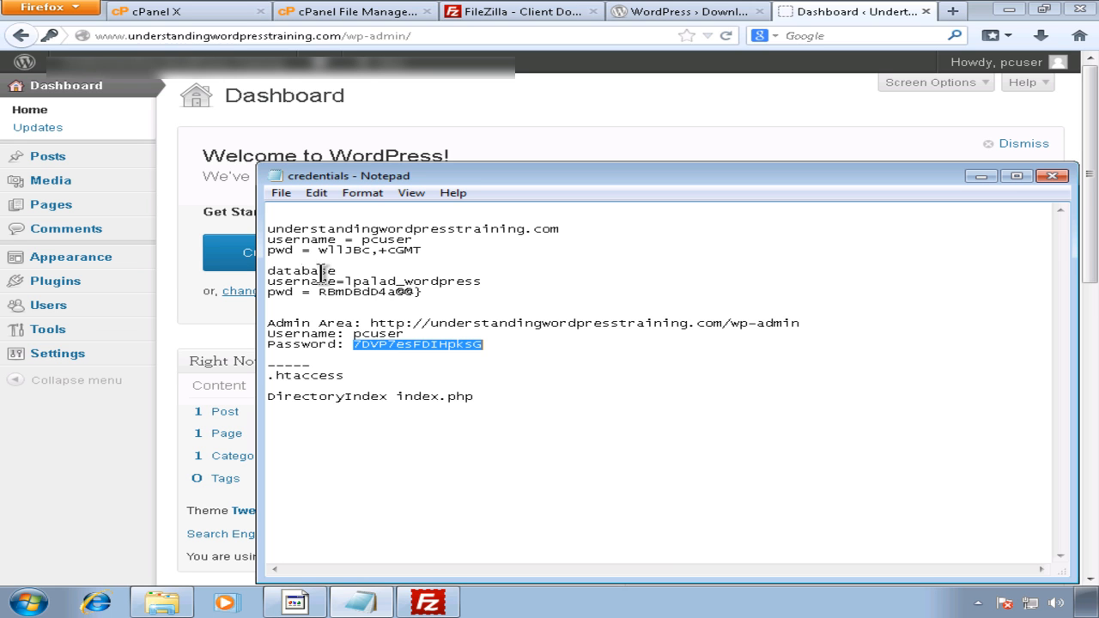
left_click(349, 272)
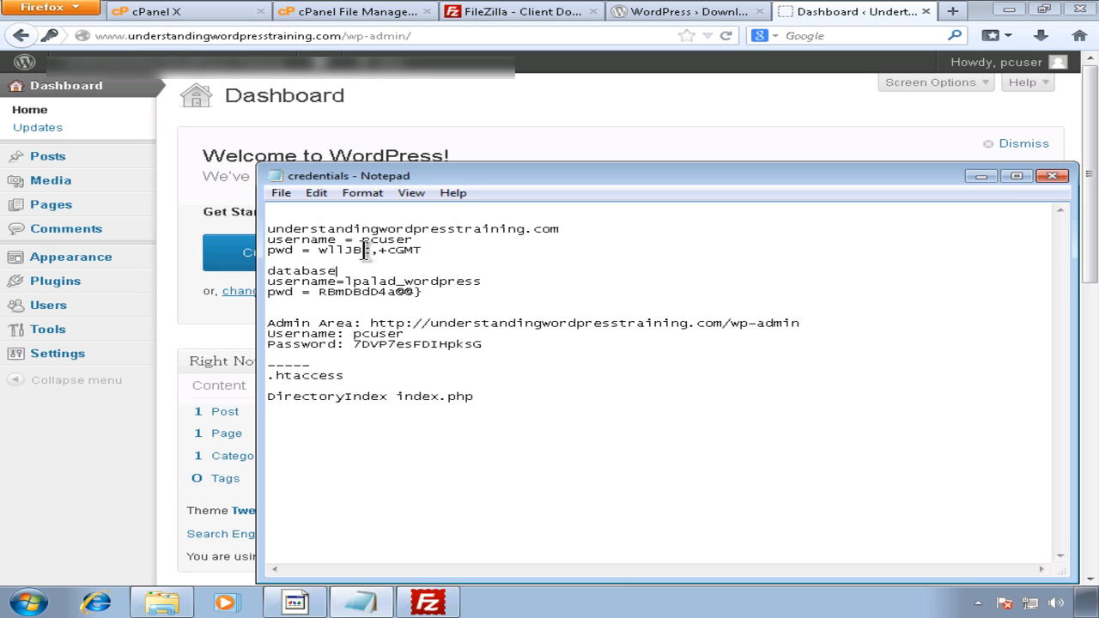
left_click_drag(483, 281, 348, 281)
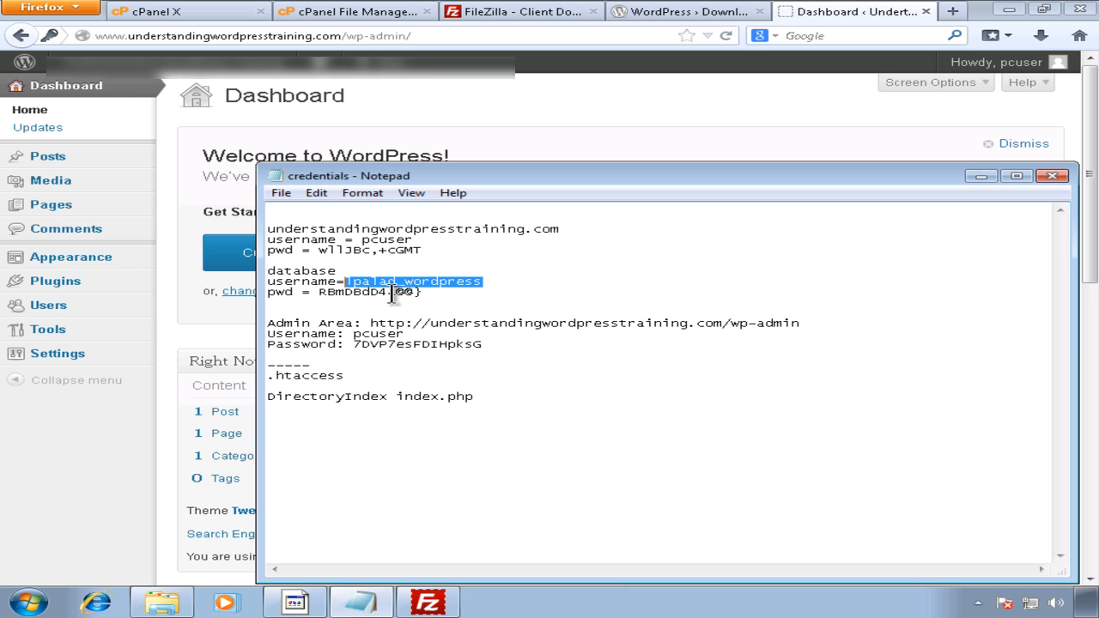
left_click_drag(423, 292, 320, 292)
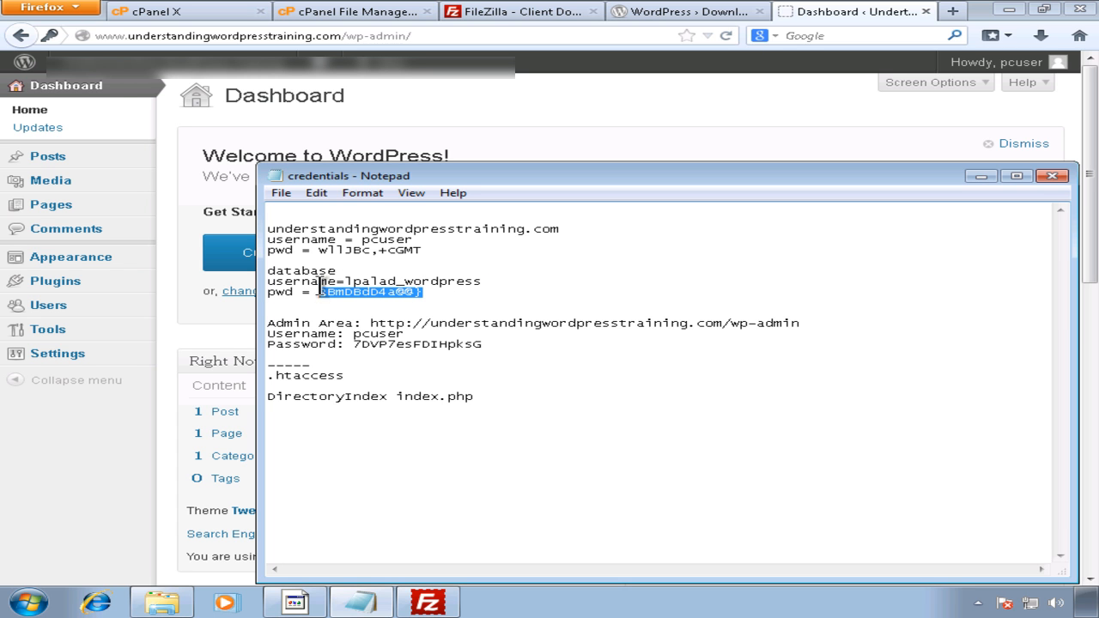
left_click(110, 448)
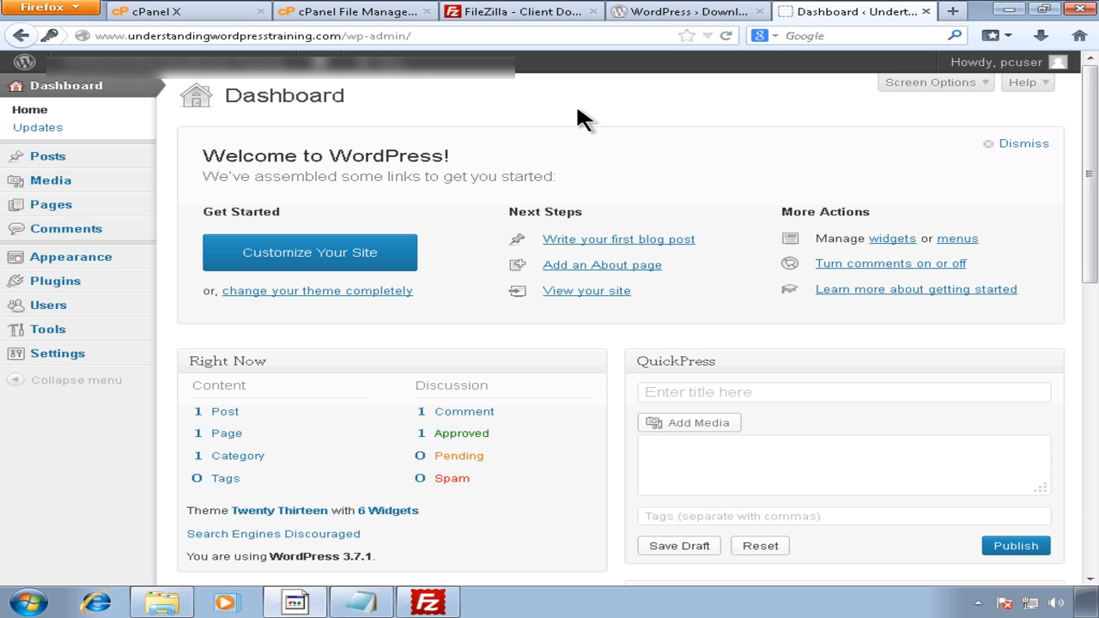
Step: Cycle through the FileZilla, cPanel, File Manager and Dashboard tabs
left_click(519, 13)
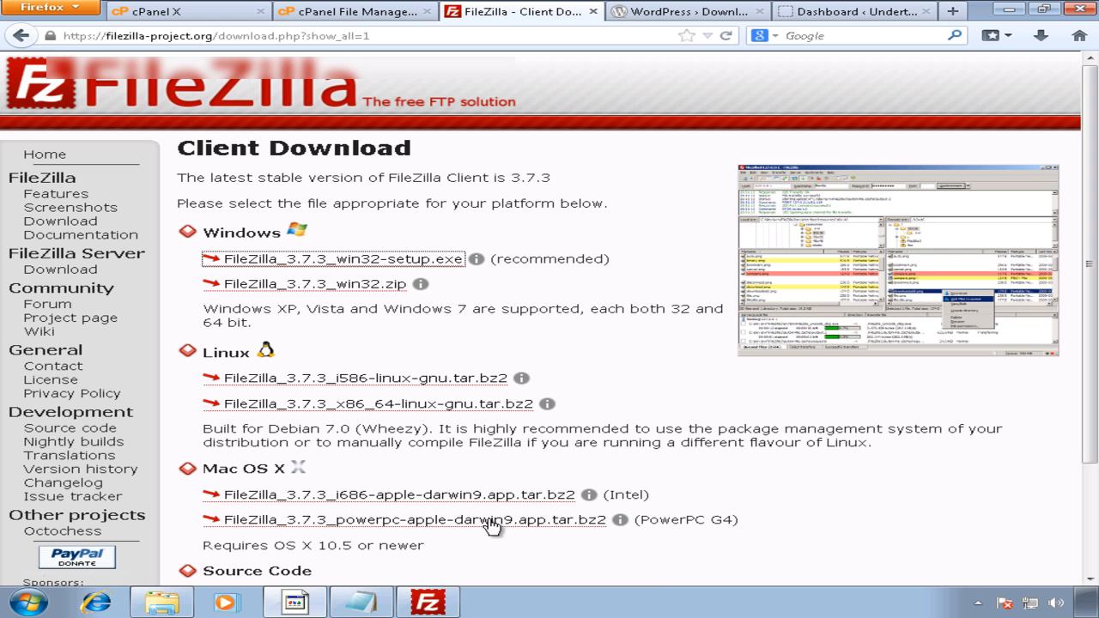
left_click(245, 12)
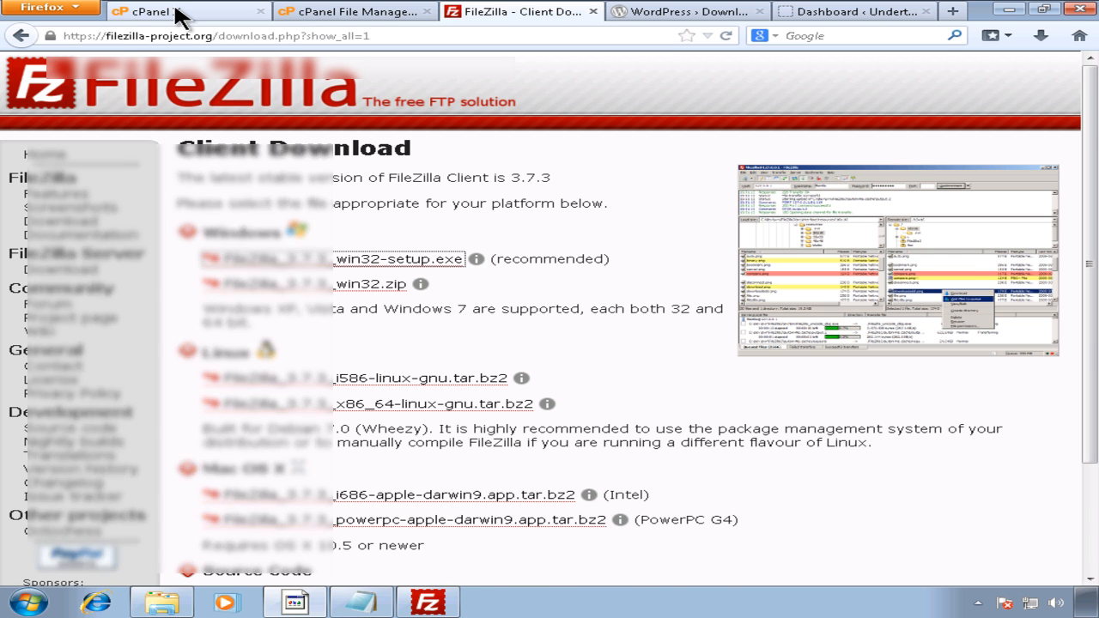
left_click(300, 12)
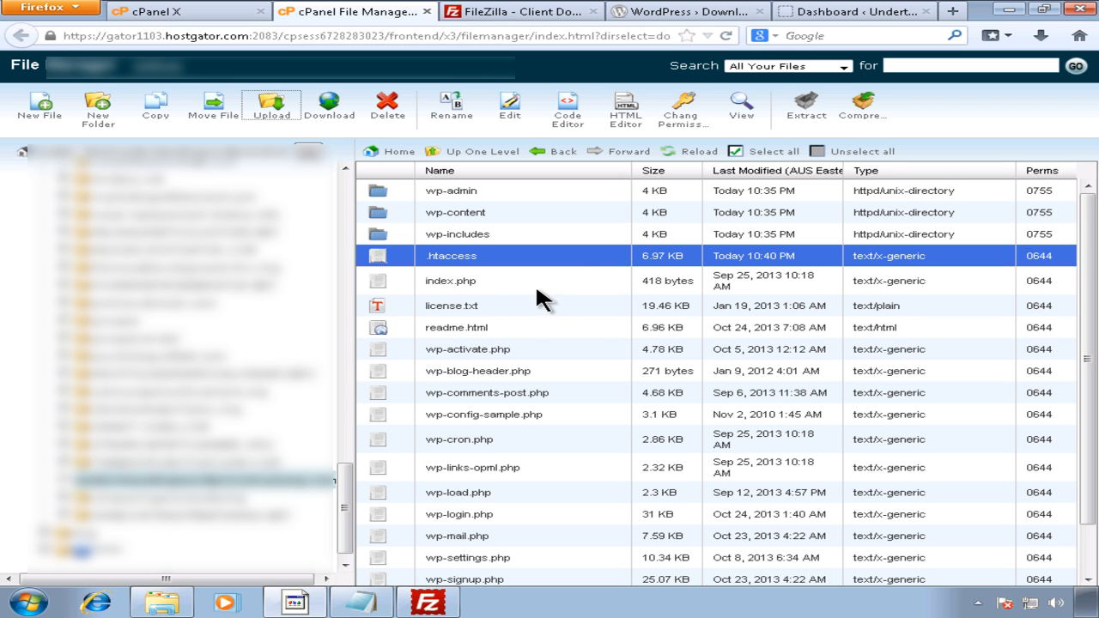
left_click(848, 18)
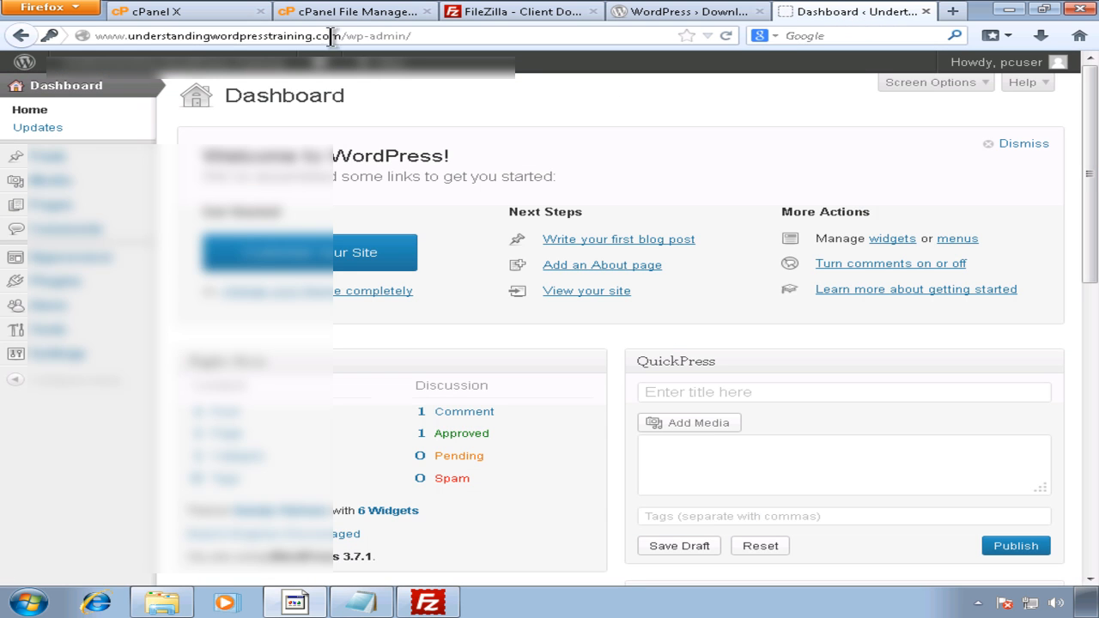
Step: Select the database credentials block in Notepad, then show the File Manager listing
left_click(361, 603)
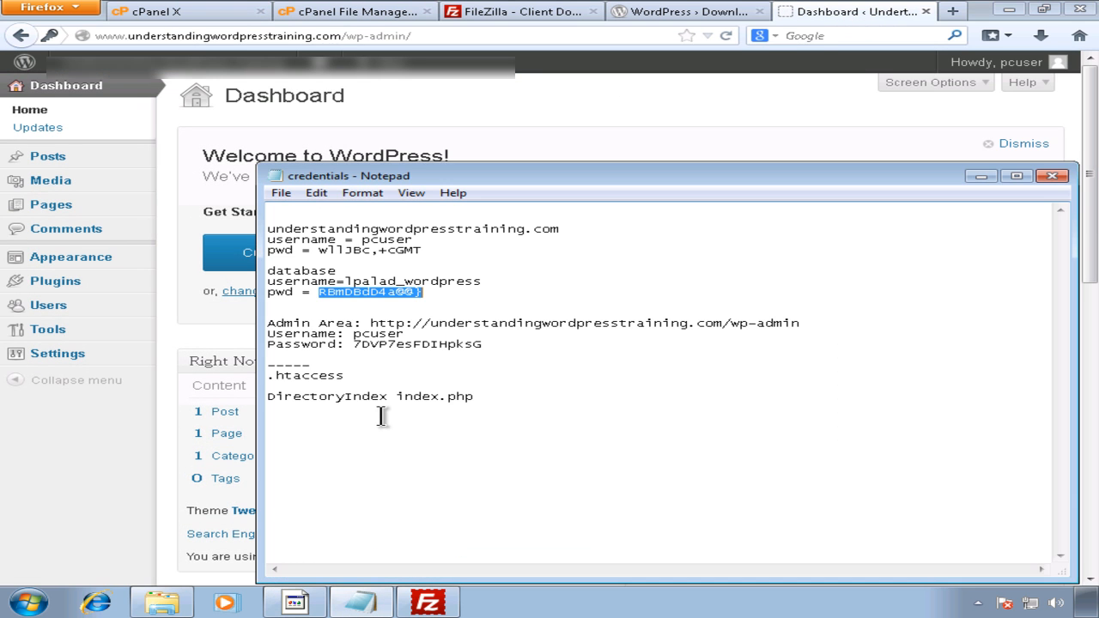
left_click(424, 292)
left_click_drag(436, 292, 258, 270)
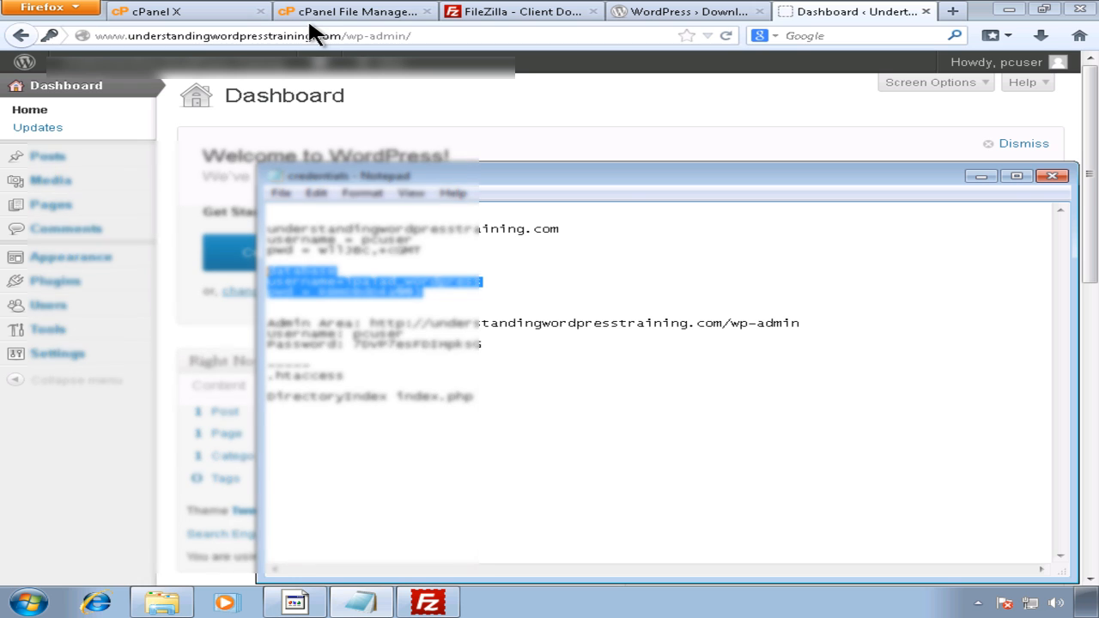
left_click(308, 17)
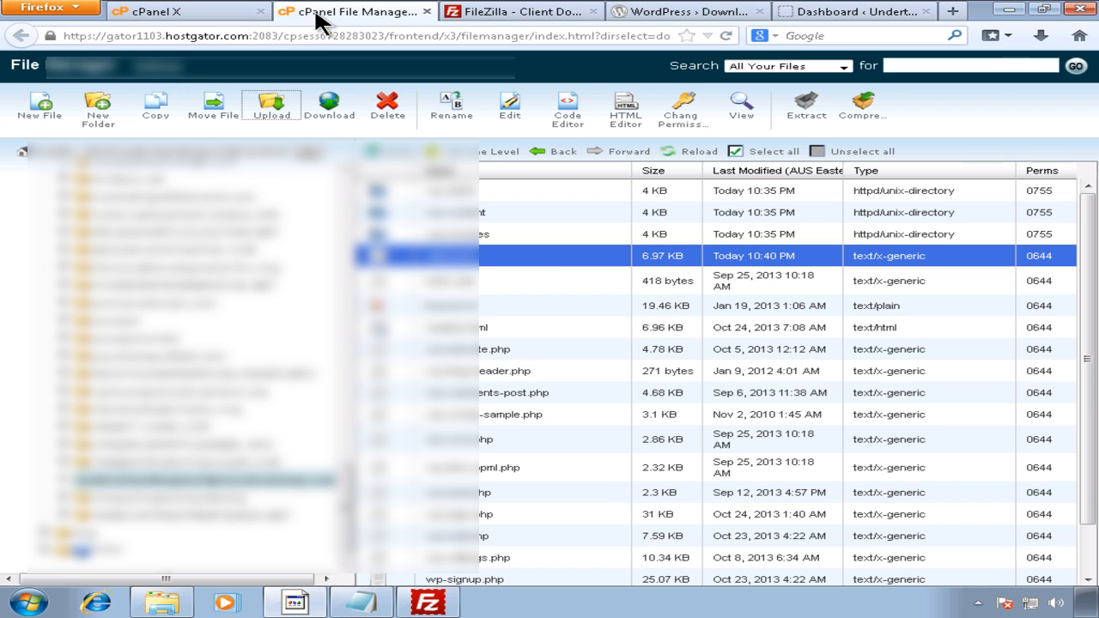
Step: Return to the MySQL Databases page and dismiss the Check DB dropdown without choosing a database
left_click(192, 12)
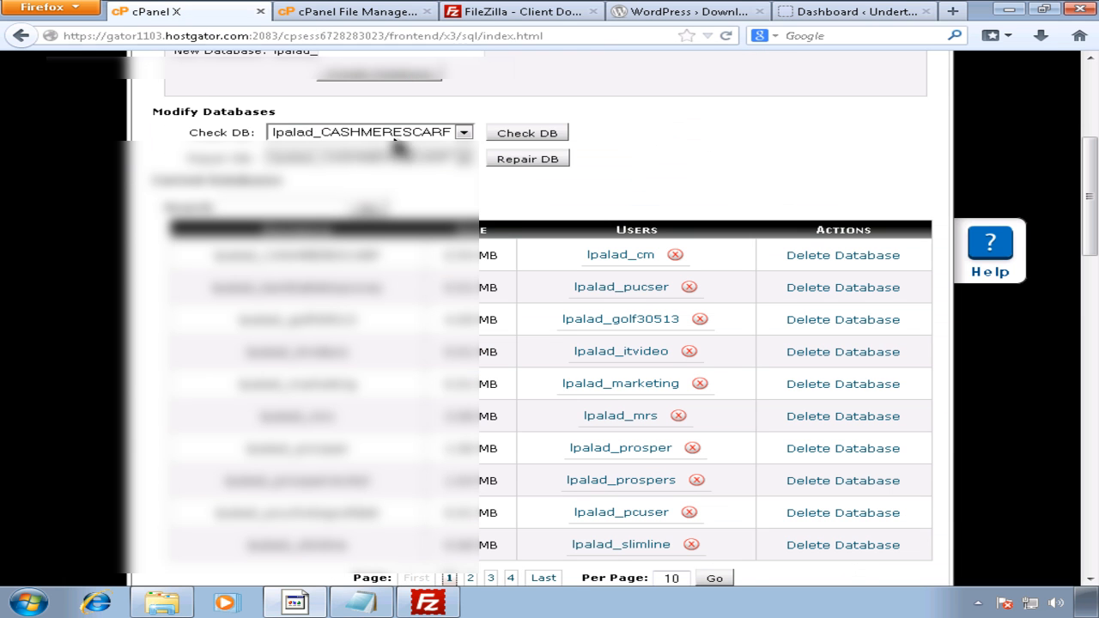
left_click(455, 137)
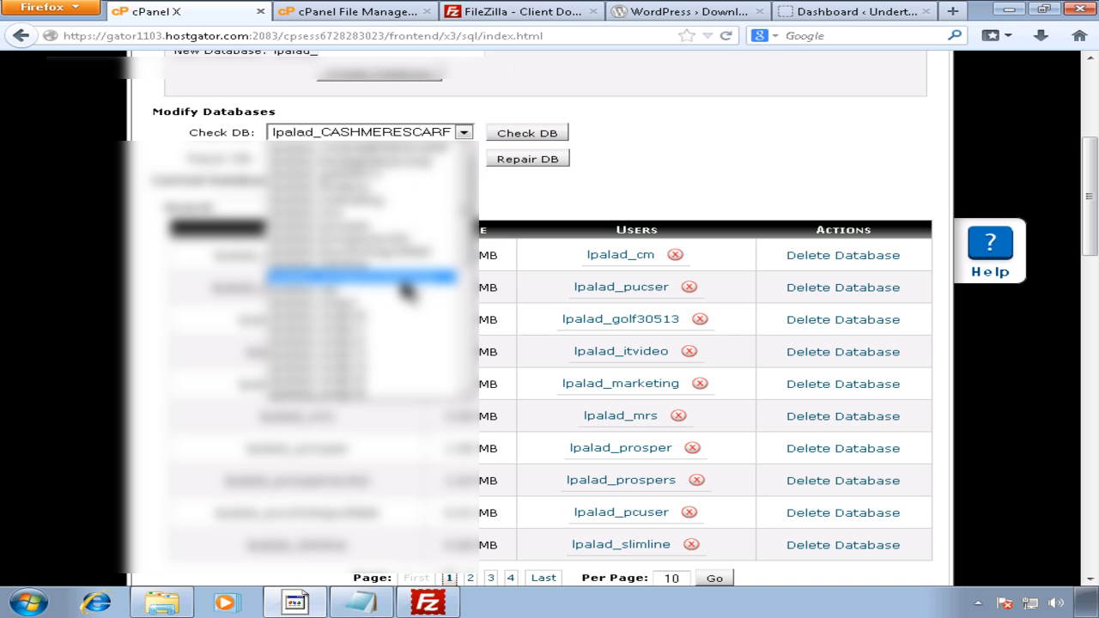
left_click(610, 198)
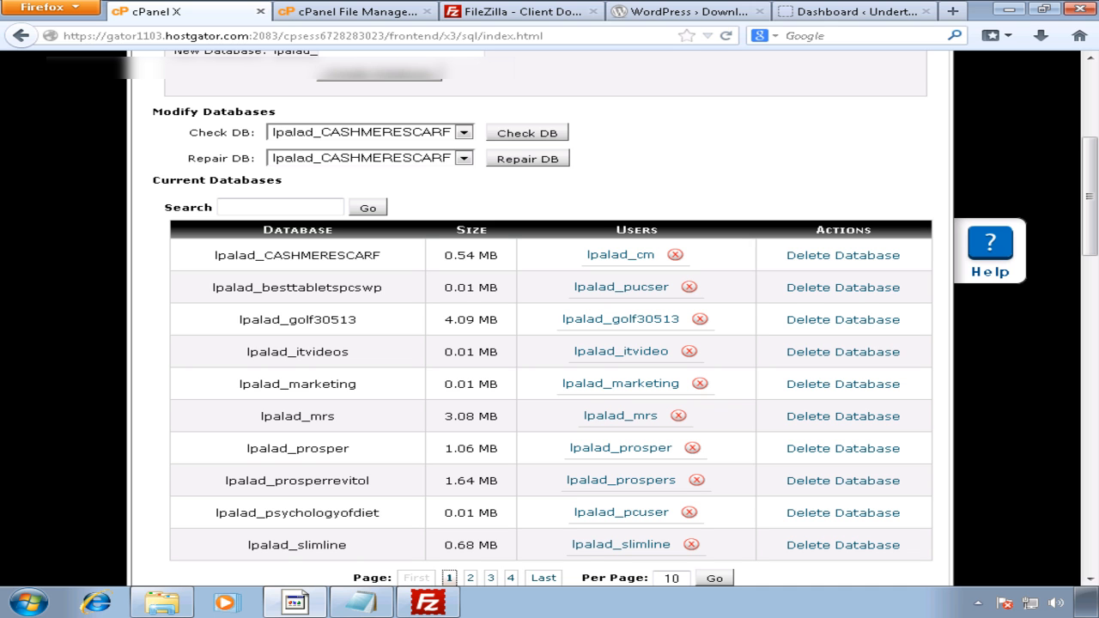
Step: Look over the database username and passwords in Notepad unchanged, then return to the WordPress 3.7.1 Dashboard
left_click(361, 603)
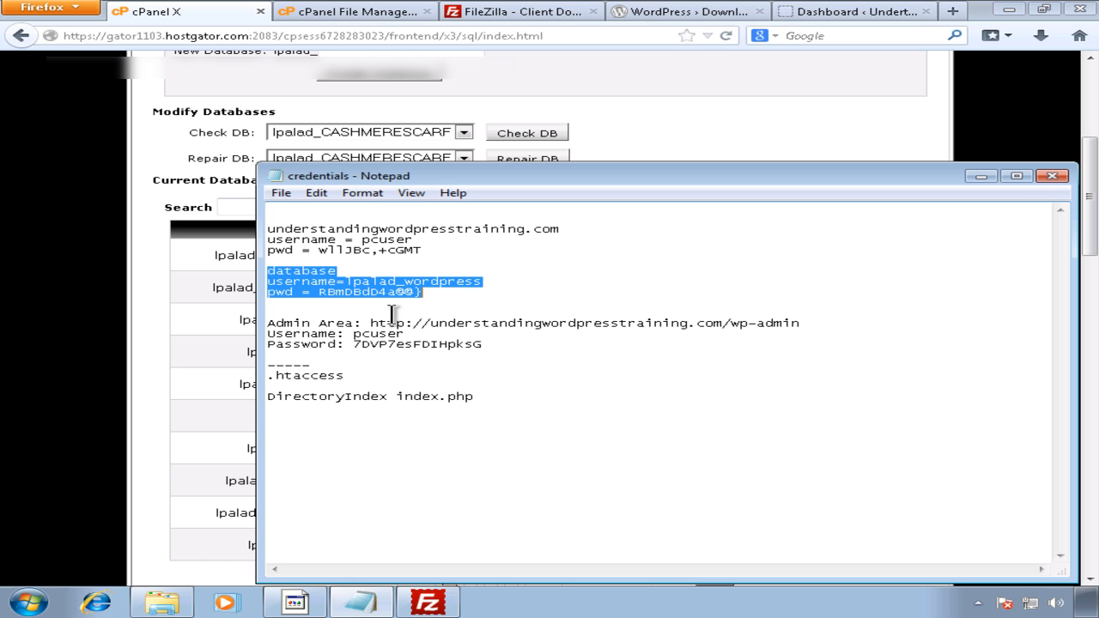
left_click(346, 270)
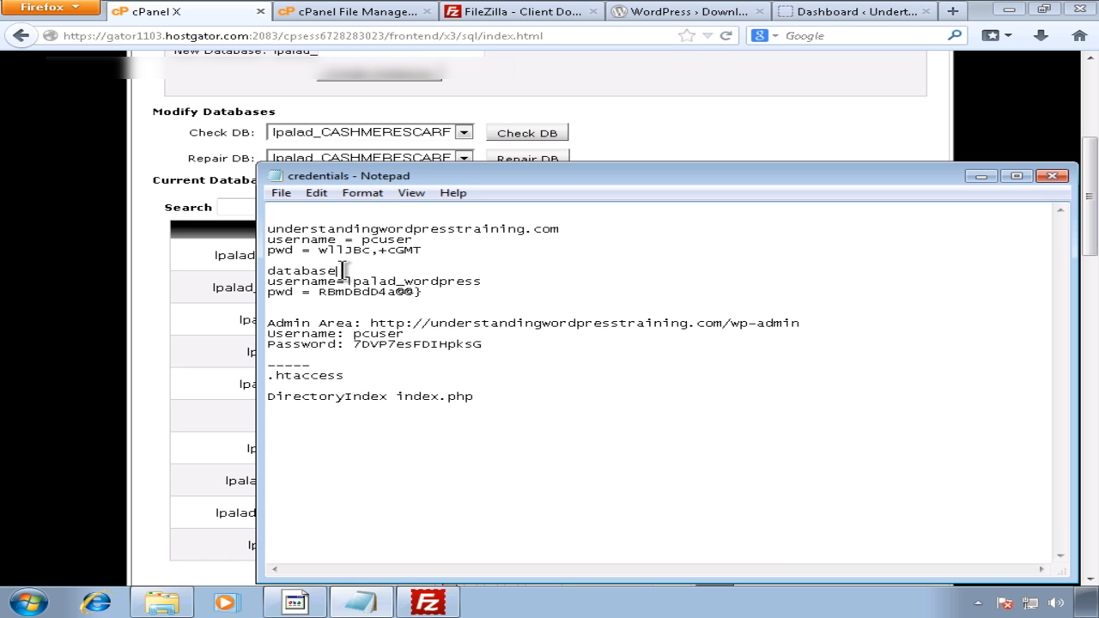
left_click_drag(482, 282, 320, 292)
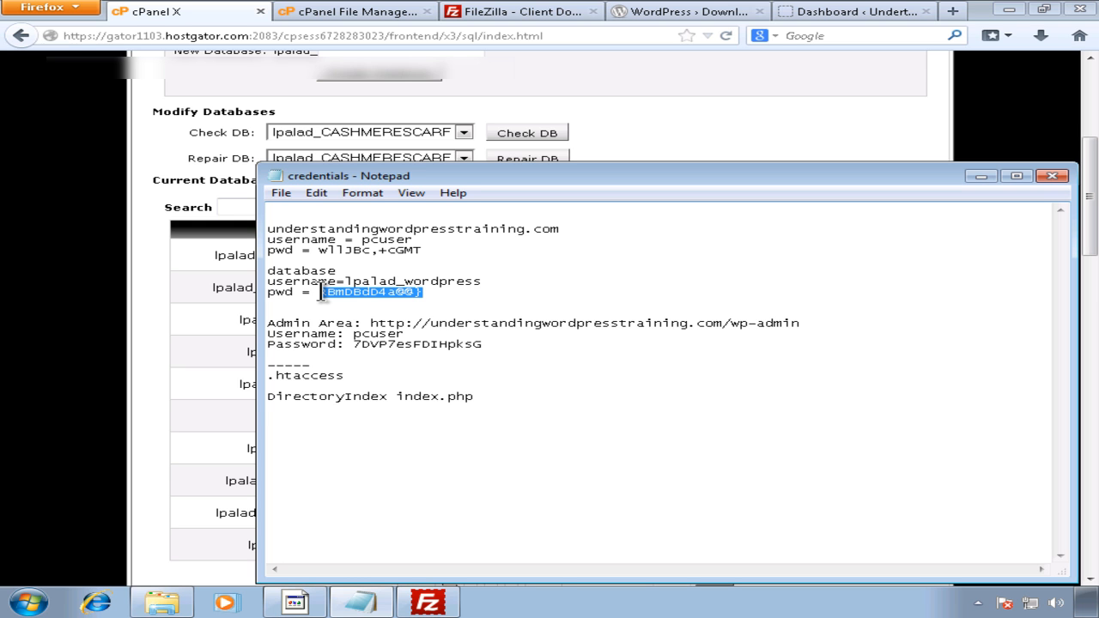
left_click(387, 352)
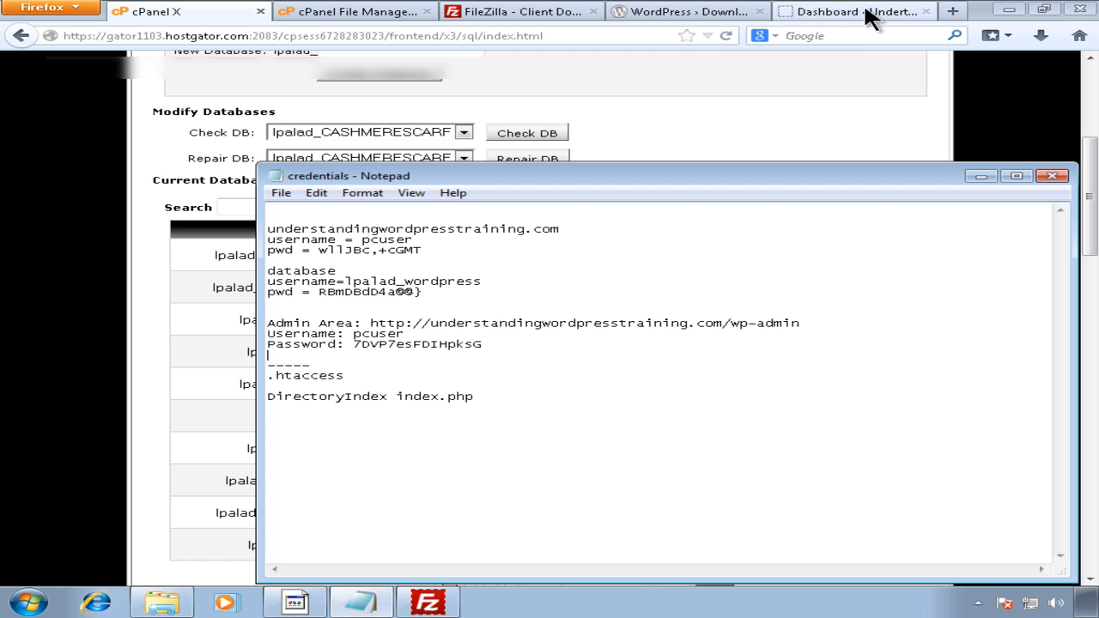
left_click(379, 345)
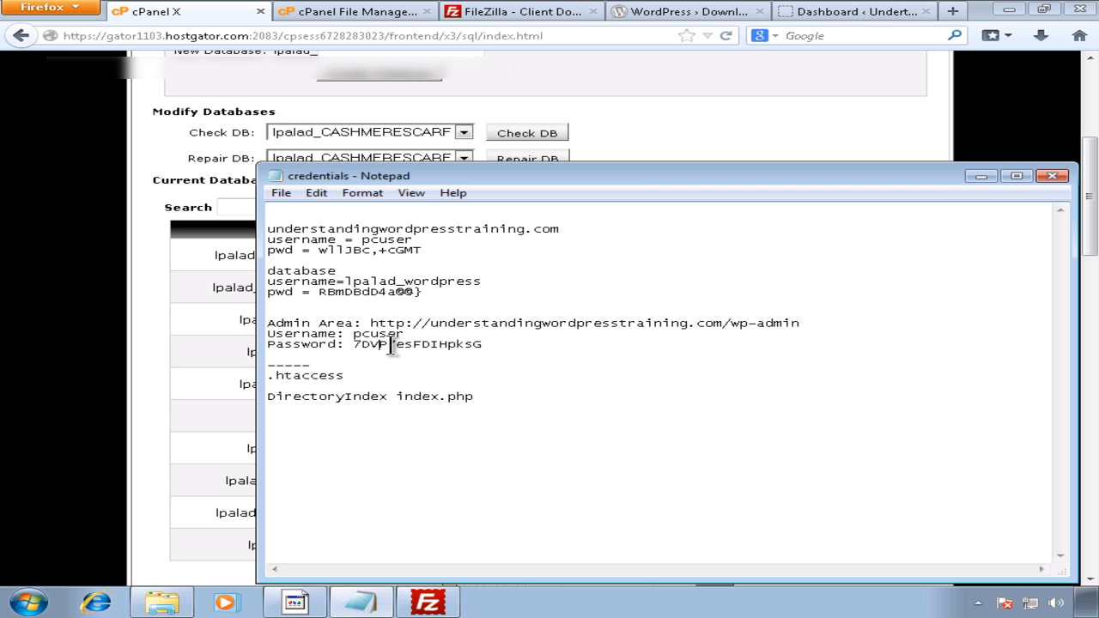
left_click(834, 13)
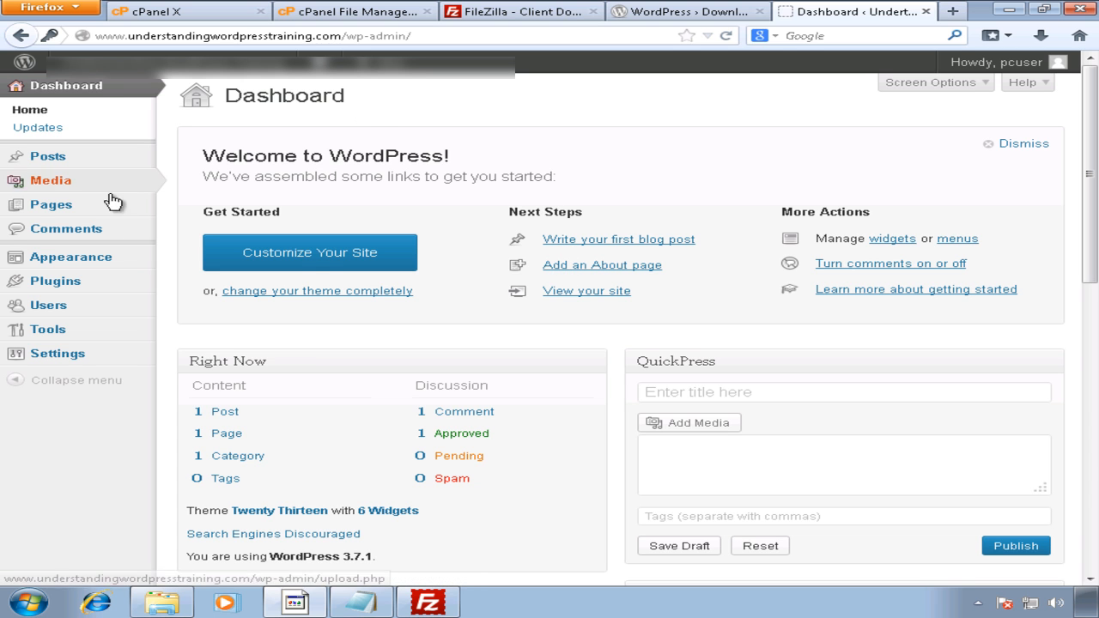
mouse_move(160, 277)
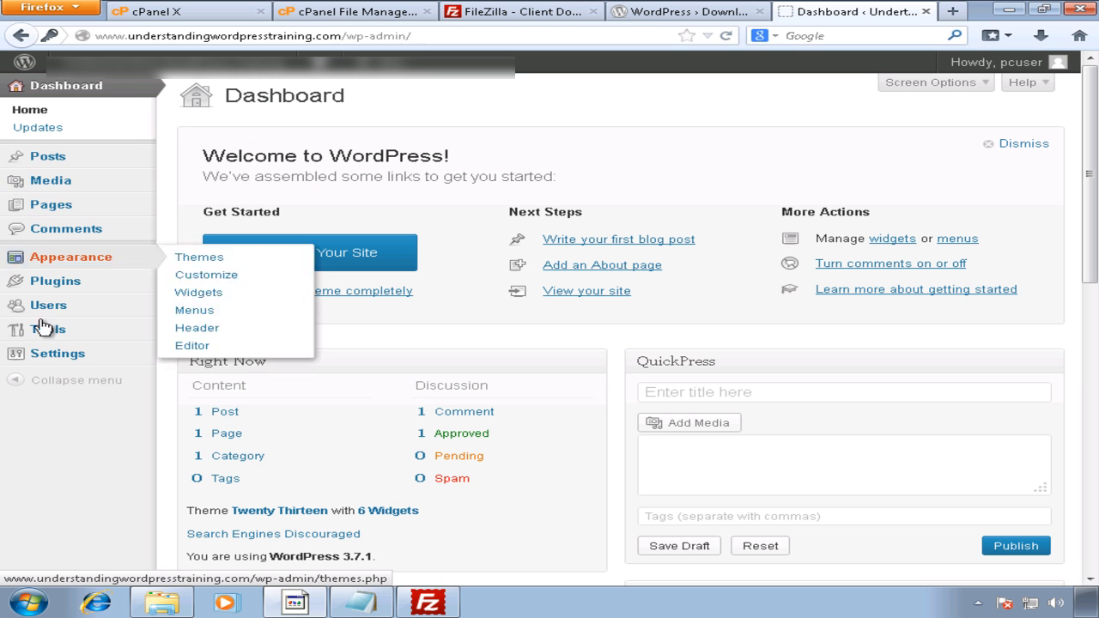
mouse_move(73, 155)
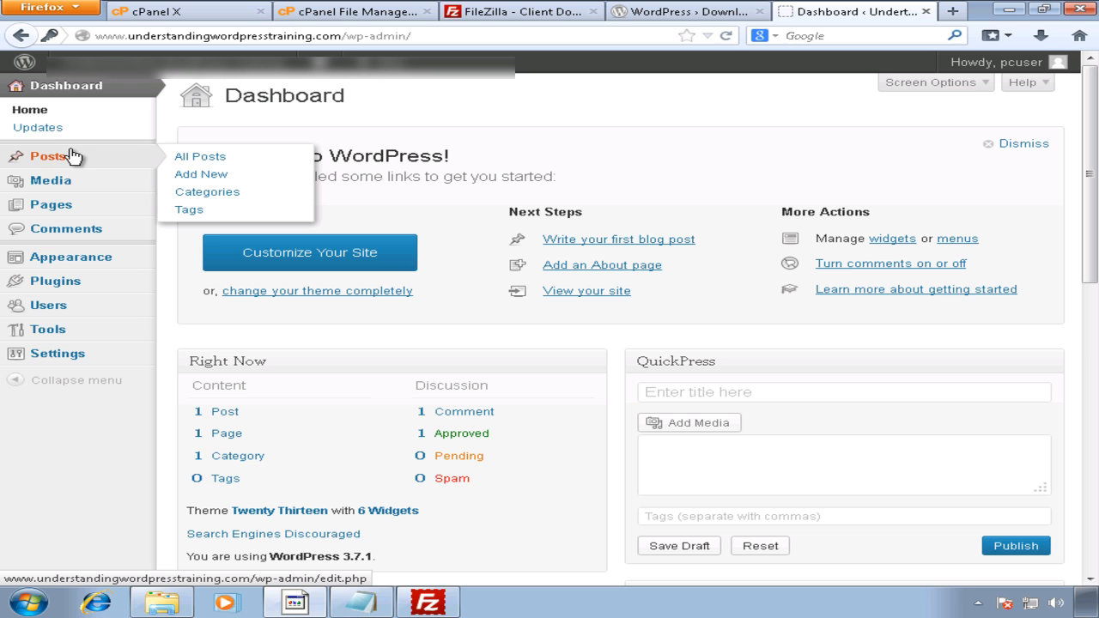
mouse_move(71, 257)
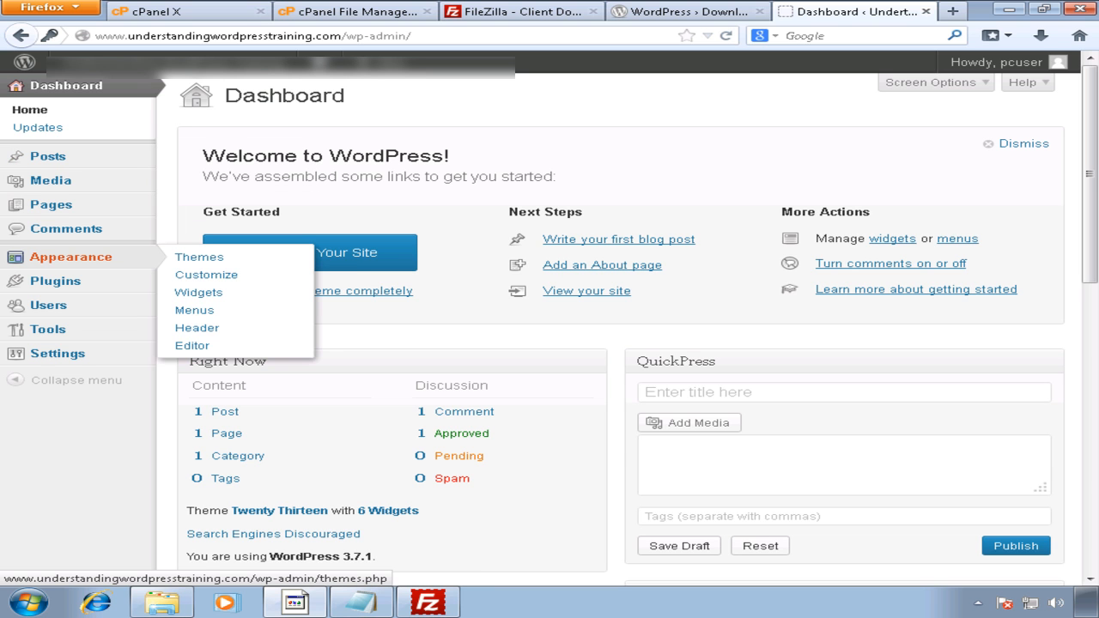